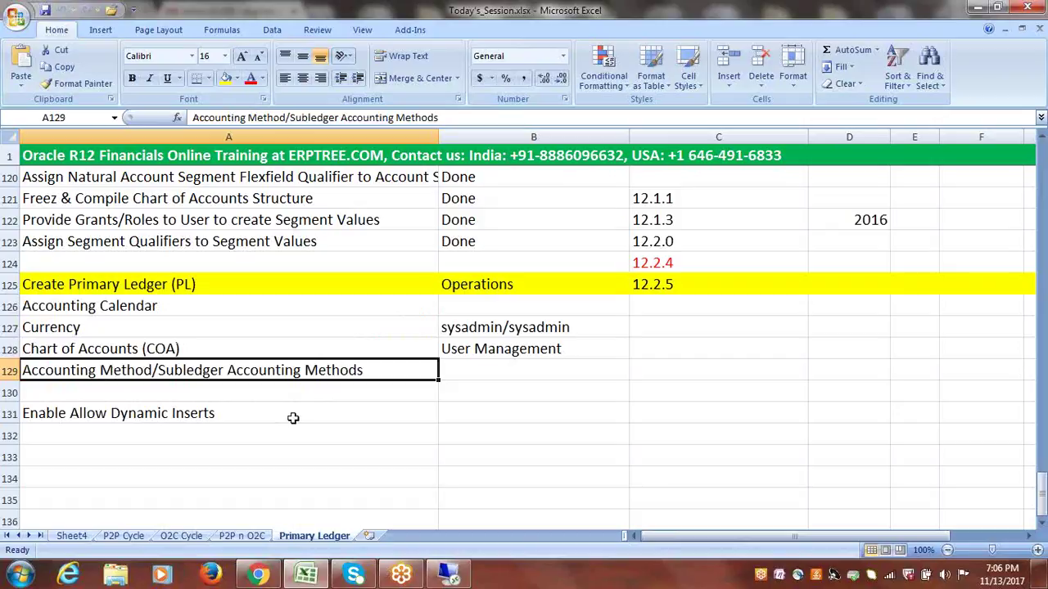
- Append 'at COA' to the Enable Allow Dynamic Inserts note in A131
{"action": "left_click", "coordinate": [241, 420]}
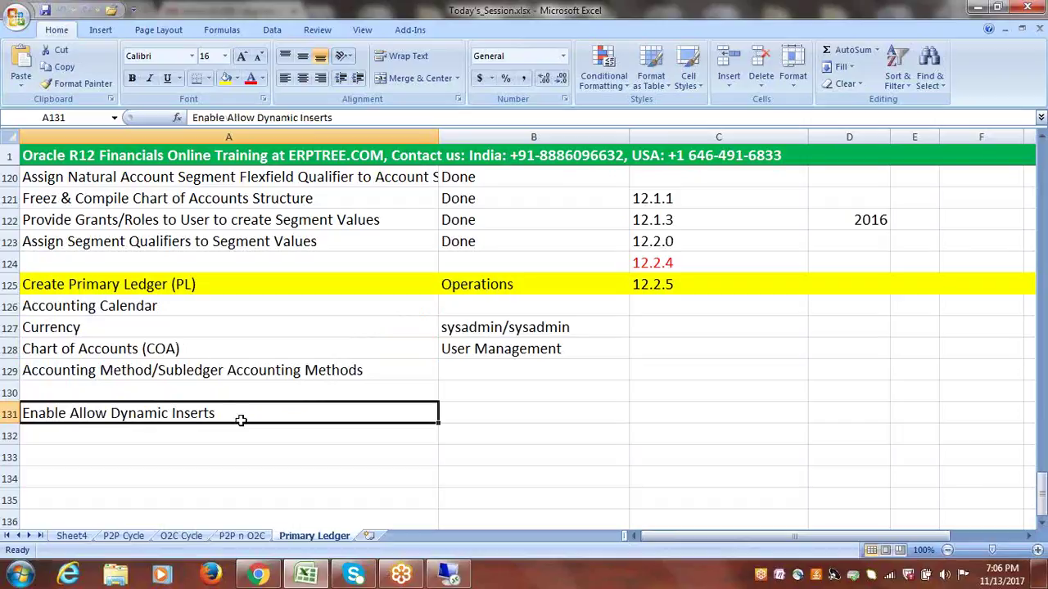
{"action": "double_click", "coordinate": [241, 418]}
{"action": "type", "text": "at COA"}
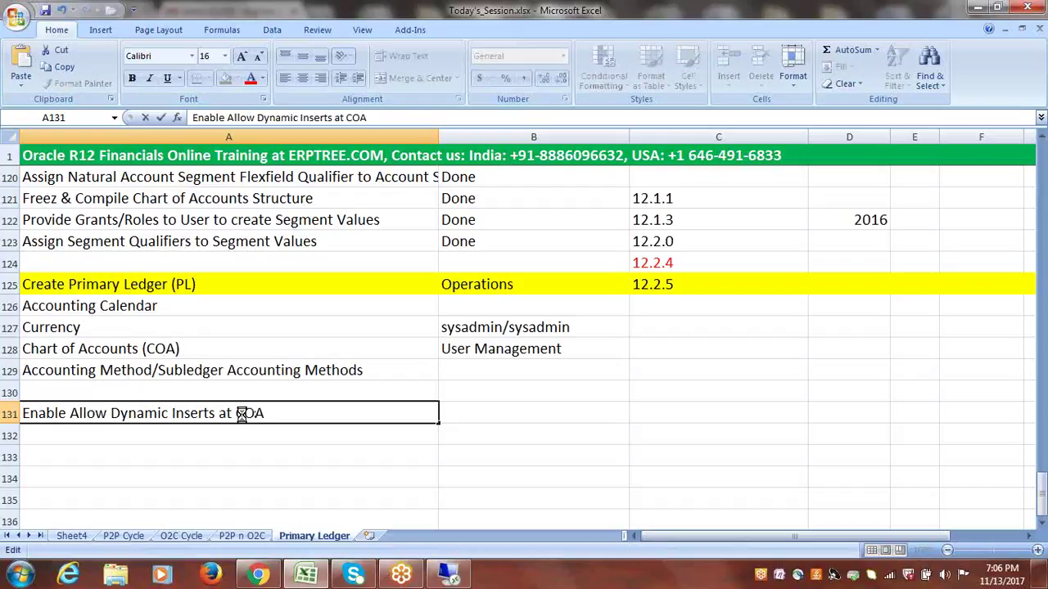
{"action": "key", "text": "ctrl+Return"}
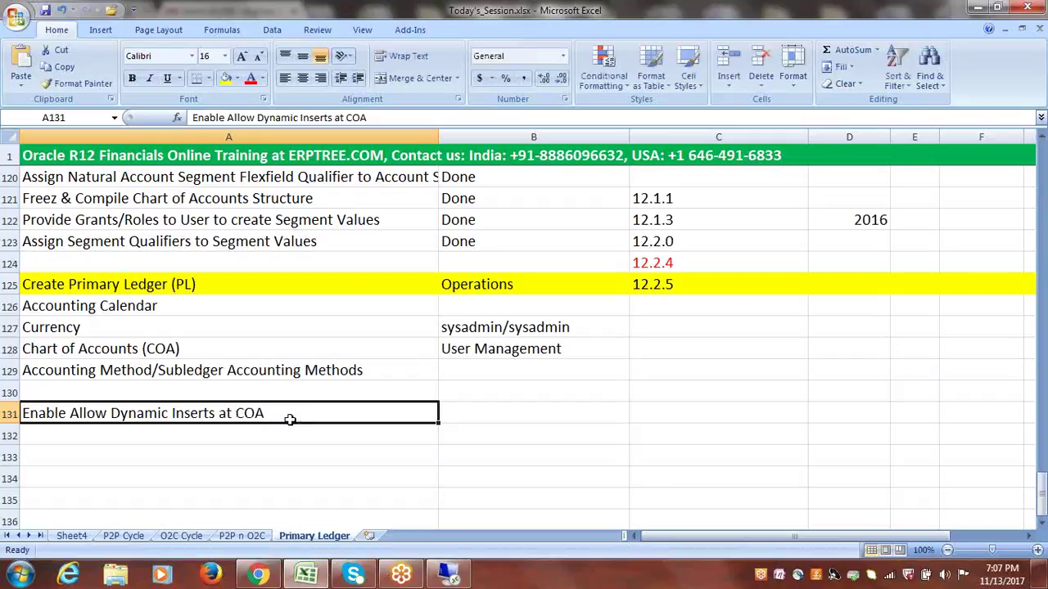
- Add the note 'Provide Retained Earnings Account for Primary Ledger' in A132
{"action": "left_click", "coordinate": [212, 445]}
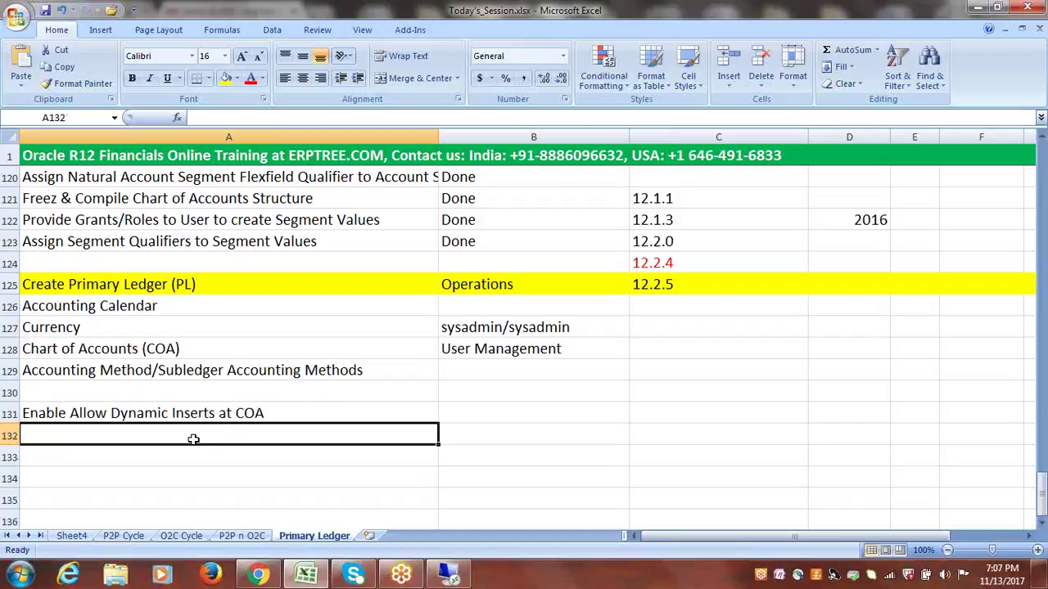
{"action": "type", "text": "P"}
{"action": "key", "text": "BackSpace"}
{"action": "type", "text": "Provide Retain"}
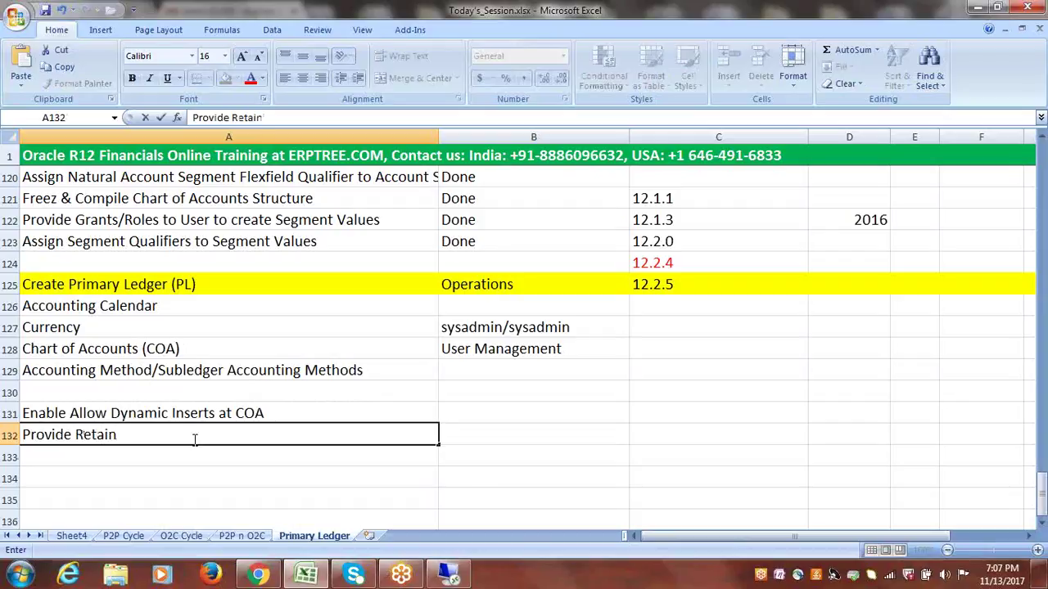
{"action": "key", "text": "BackSpace"}
{"action": "type", "text": "ned Earnings"}
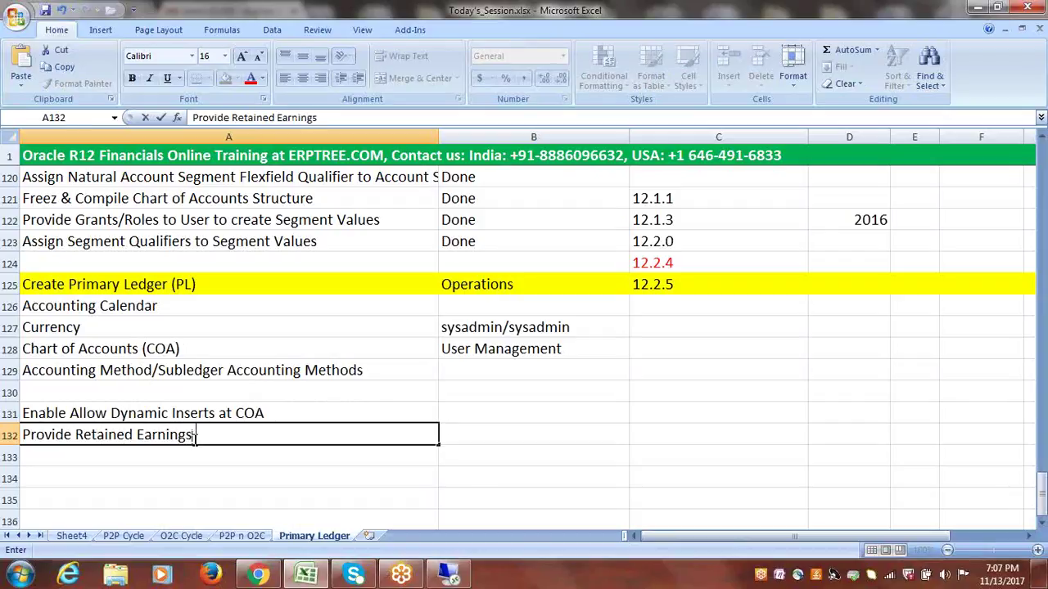
{"action": "type", "text": " Account for Primary Ledger"}
{"action": "left_click", "coordinate": [501, 431]}
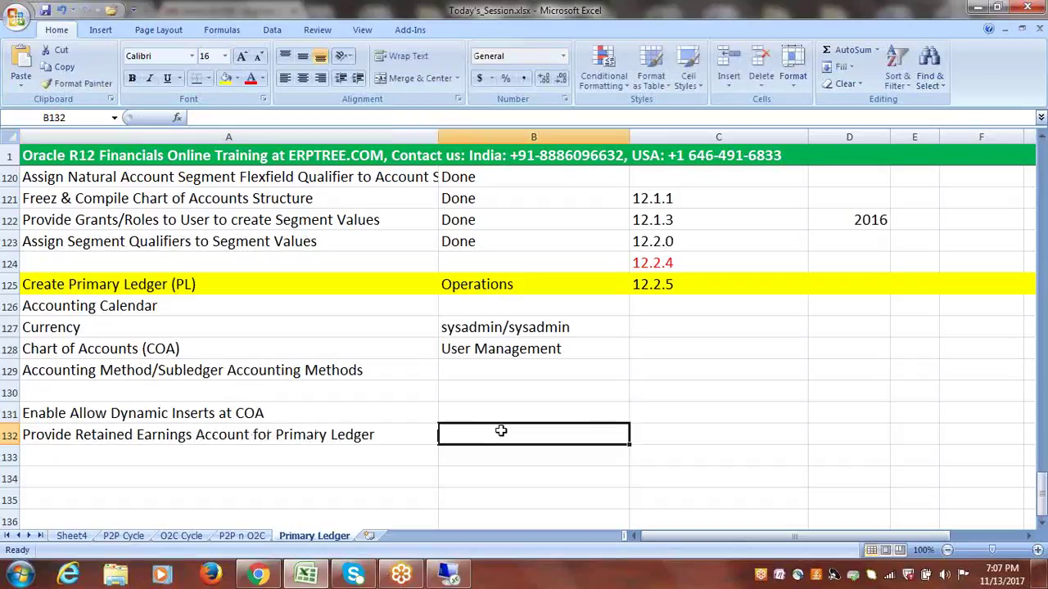
{"action": "left_click", "coordinate": [327, 436]}
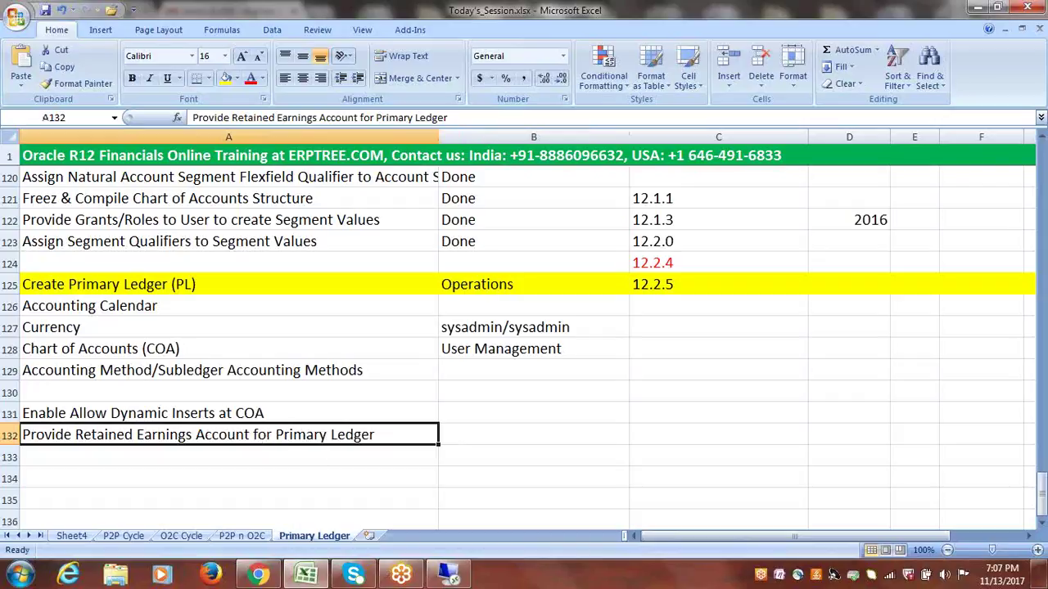
{"action": "left_click", "coordinate": [460, 578]}
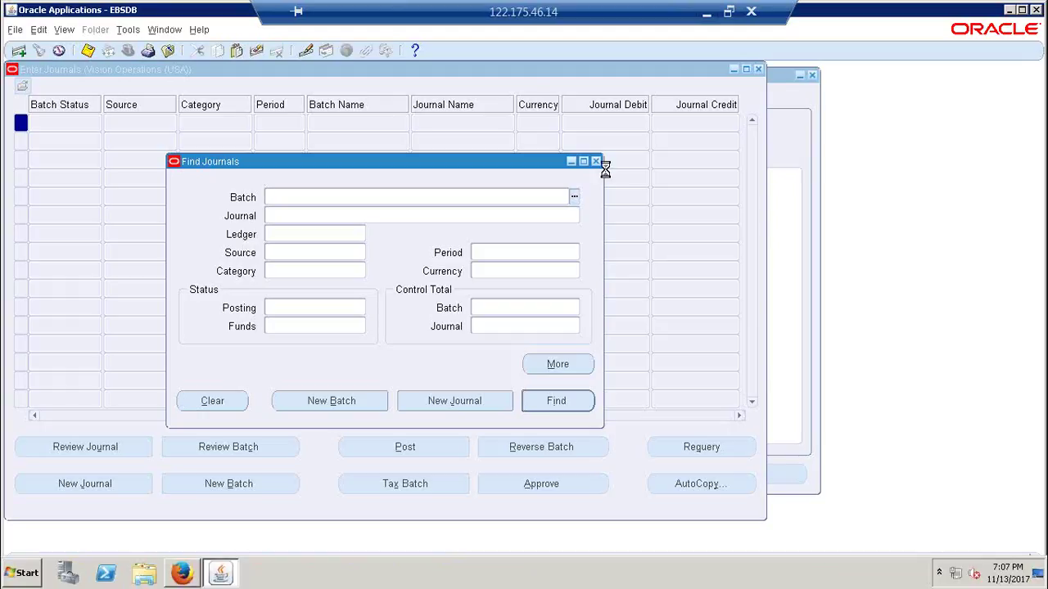
- Close the journal windows and open Setup > Financials > Accounting Setup Manager > Accounting Setups
{"action": "left_click", "coordinate": [600, 161]}
{"action": "left_click", "coordinate": [758, 68]}
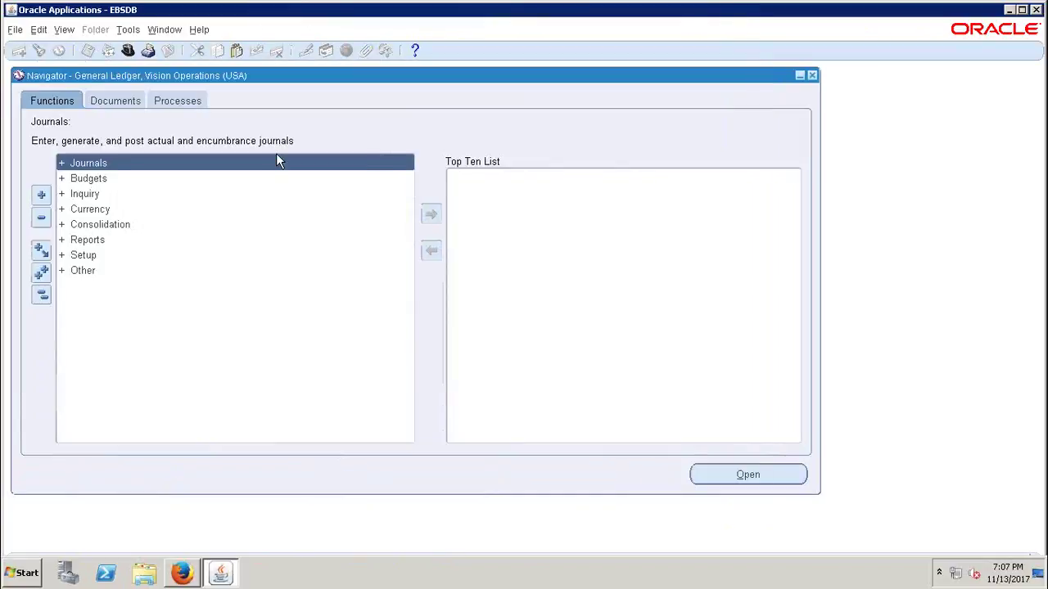
{"action": "double_click", "coordinate": [85, 255]}
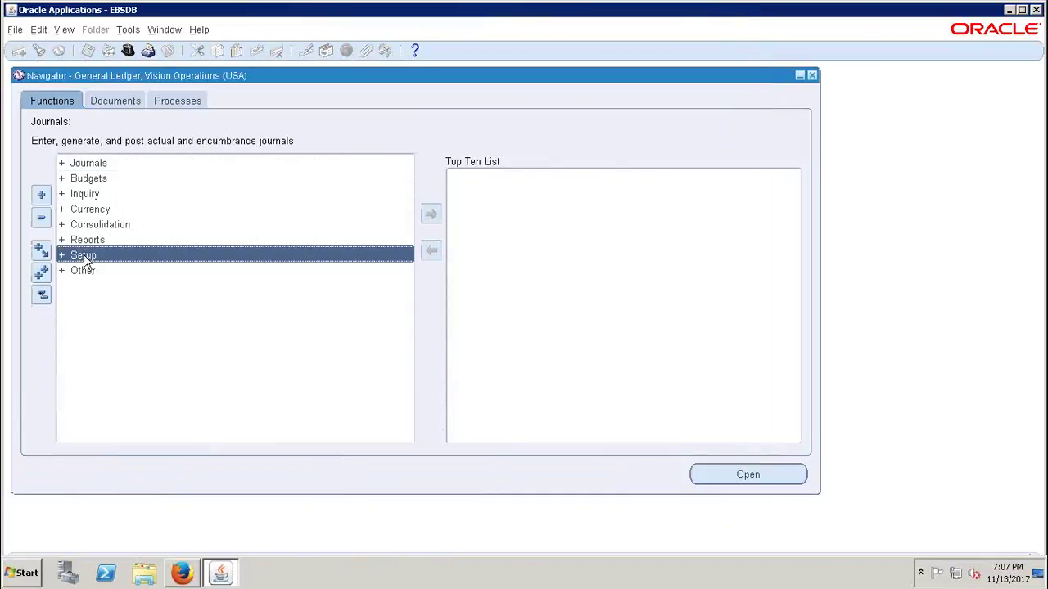
{"action": "double_click", "coordinate": [102, 271]}
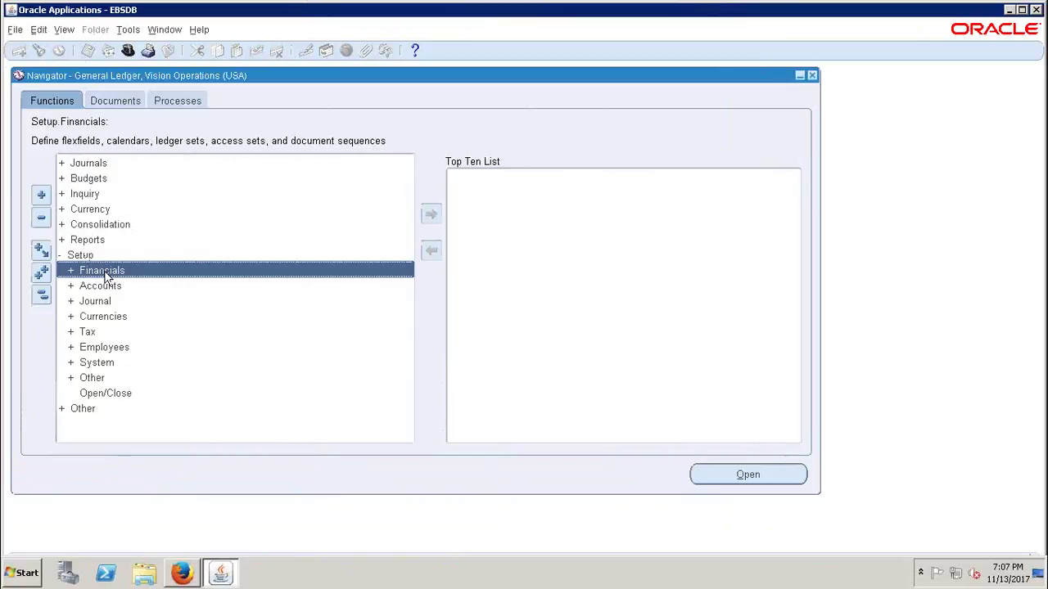
{"action": "double_click", "coordinate": [146, 321]}
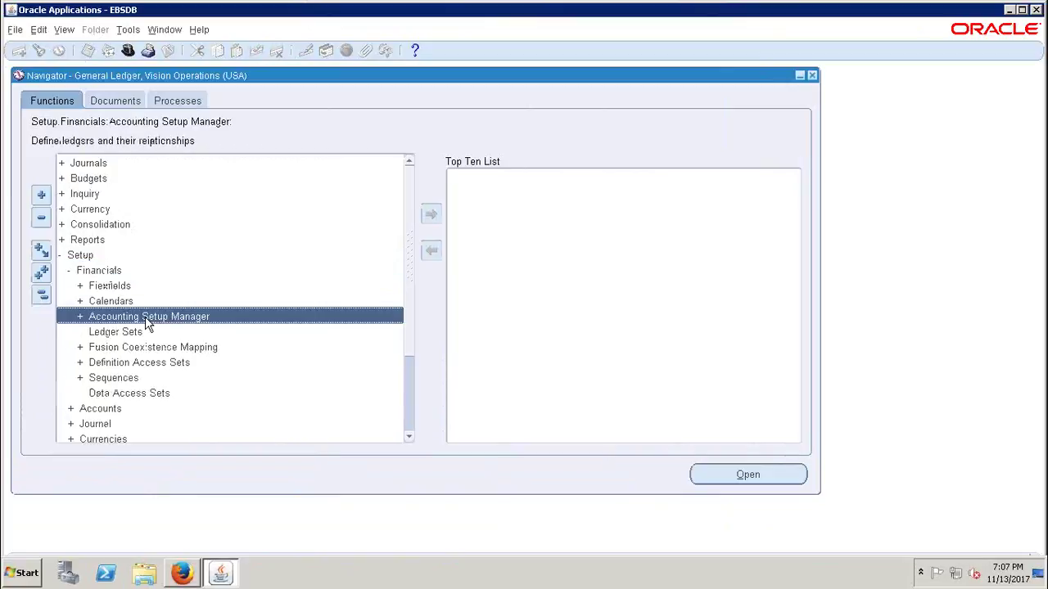
{"action": "double_click", "coordinate": [146, 334]}
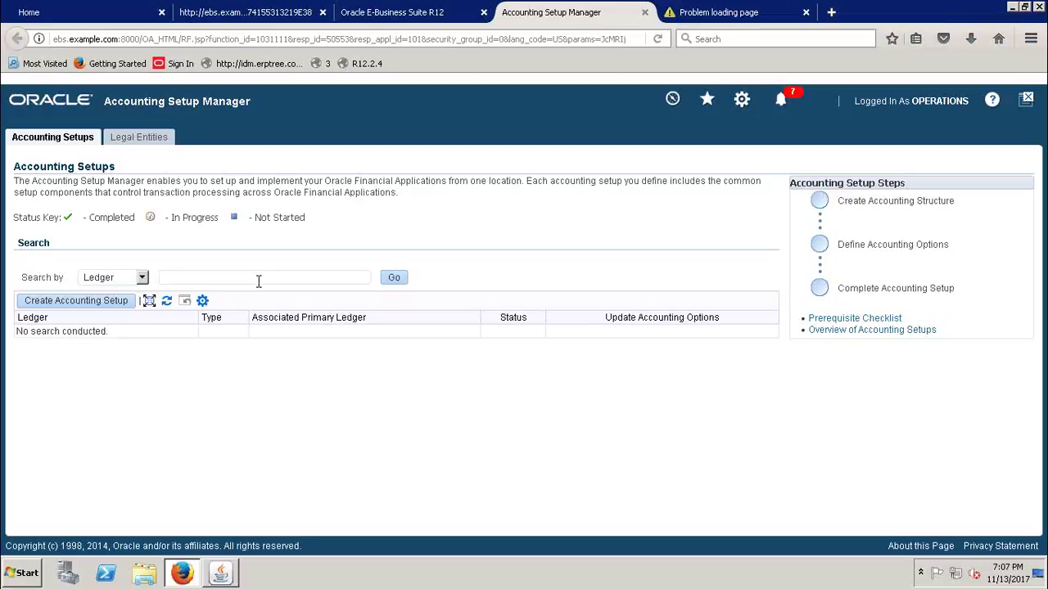
- Find ledger EBSERPTREE and advance its Ledger Options update to step 2
{"action": "type", "text": "EBS"}
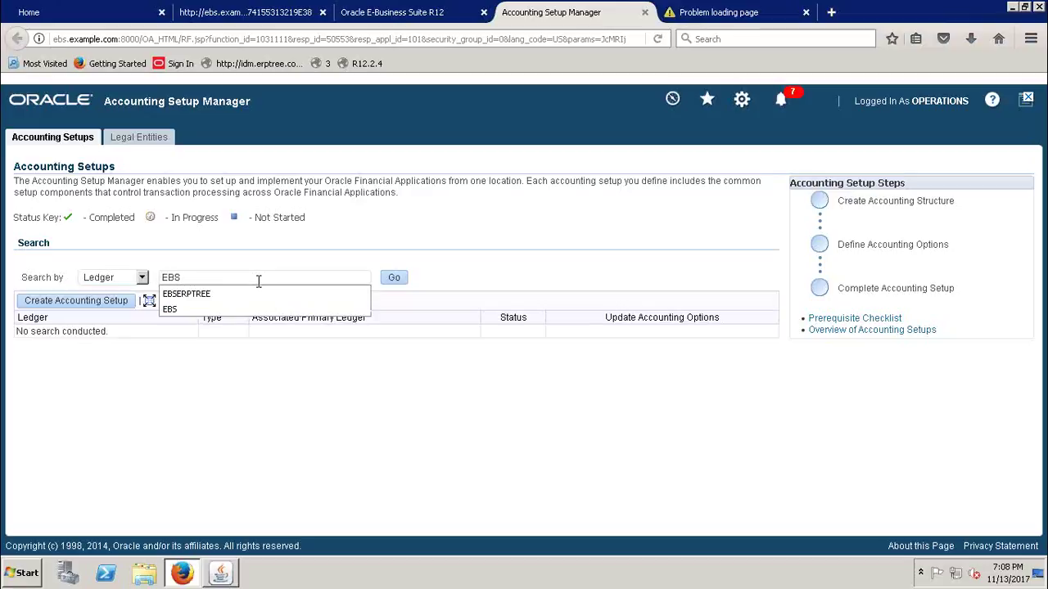
{"action": "left_click", "coordinate": [240, 294]}
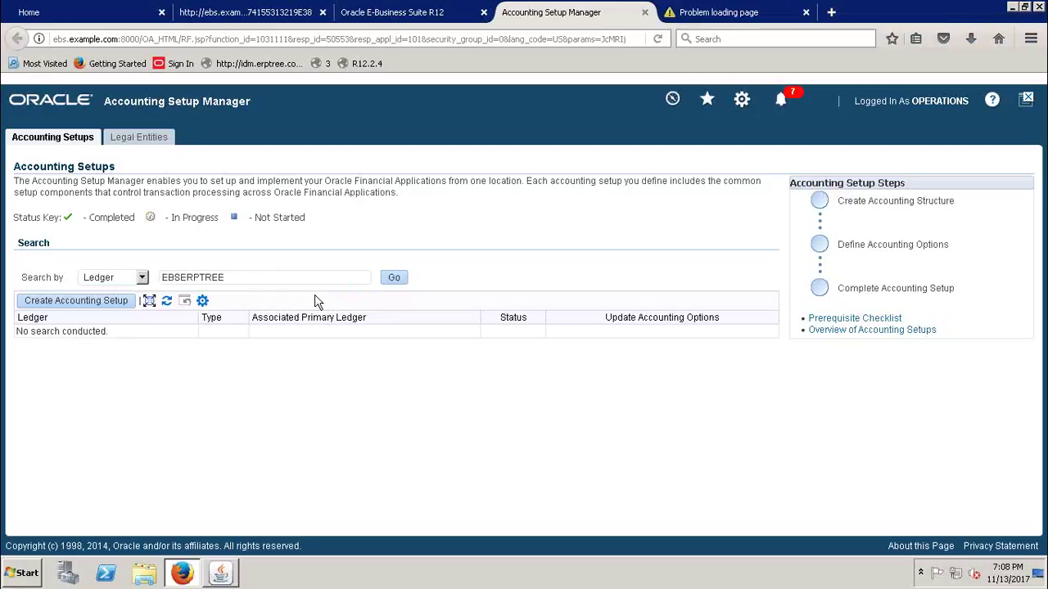
{"action": "left_click", "coordinate": [394, 280]}
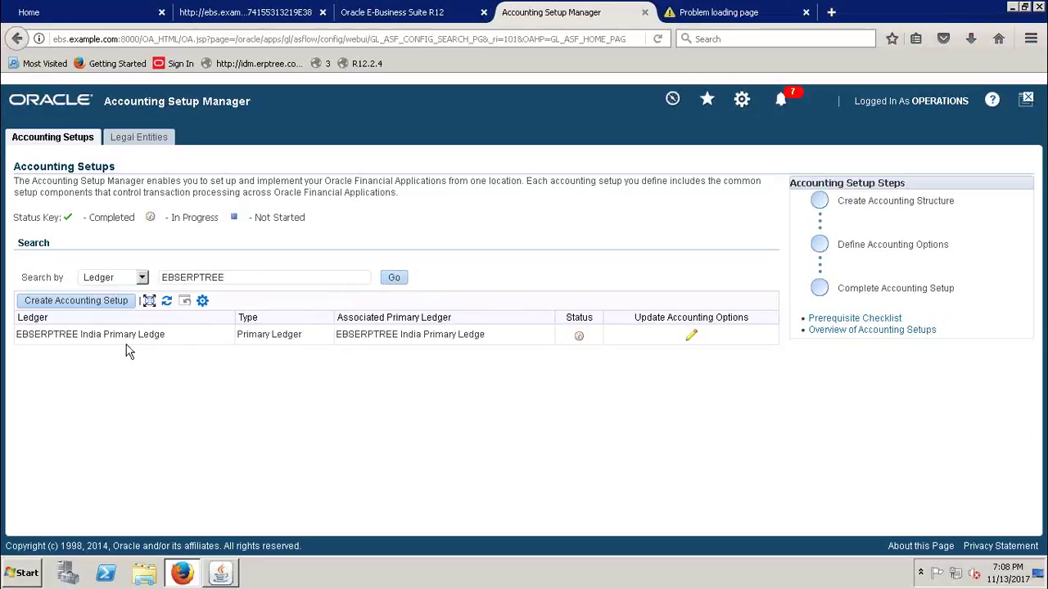
{"action": "left_click", "coordinate": [692, 338]}
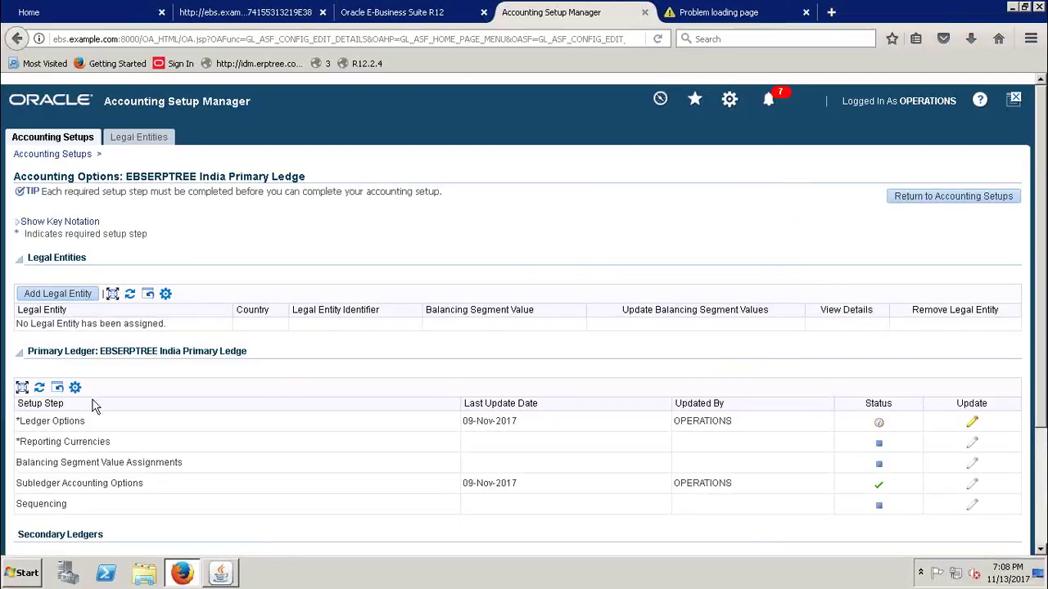
{"action": "left_click_drag", "start_coordinate": [87, 421], "coordinate": [23, 424]}
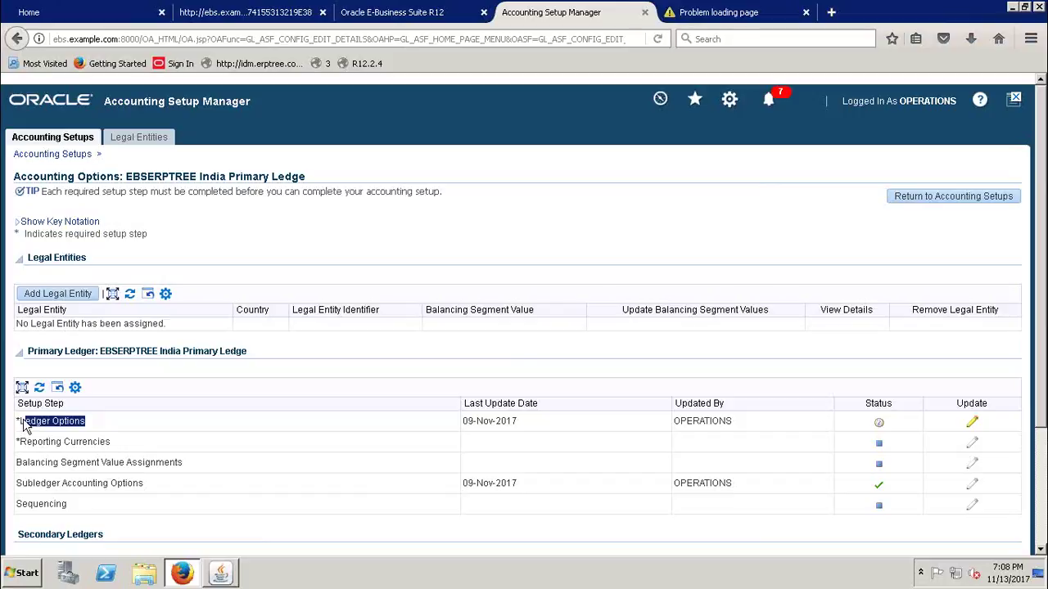
{"action": "left_click", "coordinate": [972, 424]}
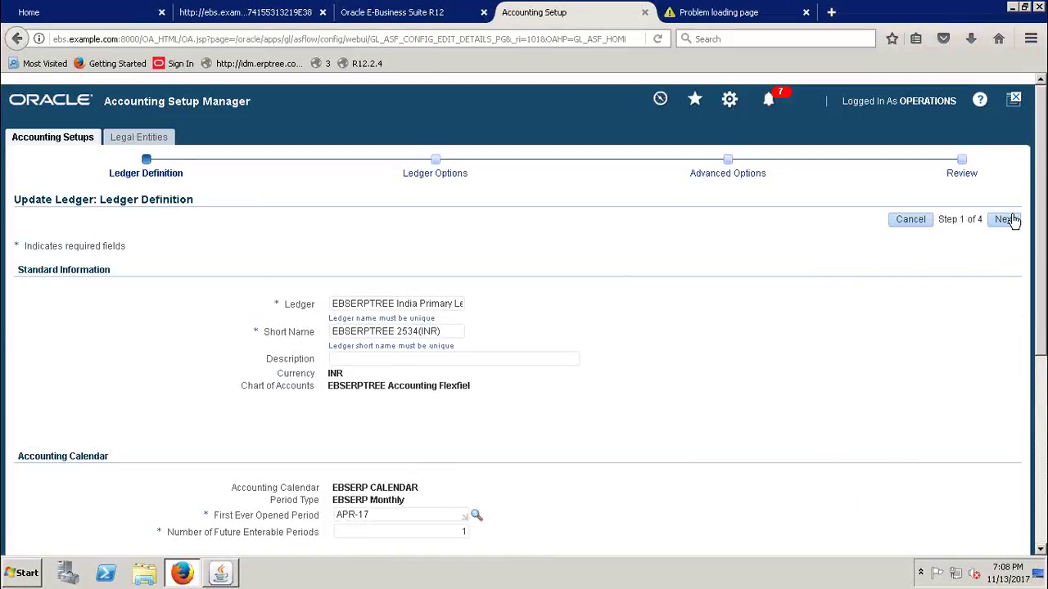
{"action": "left_click", "coordinate": [1000, 221]}
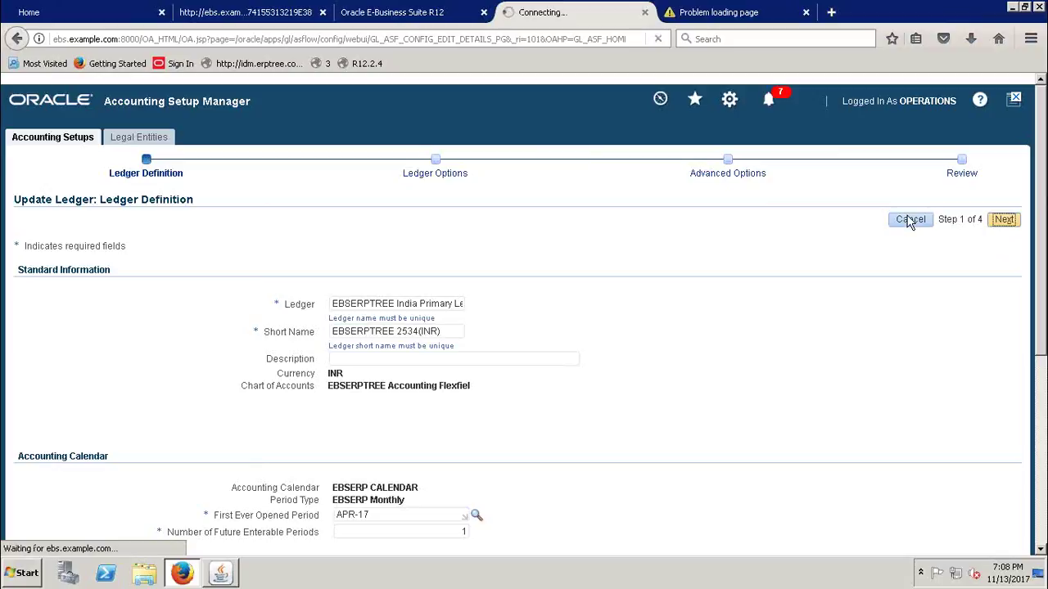
{"action": "left_click_drag", "start_coordinate": [287, 311], "coordinate": [401, 310]}
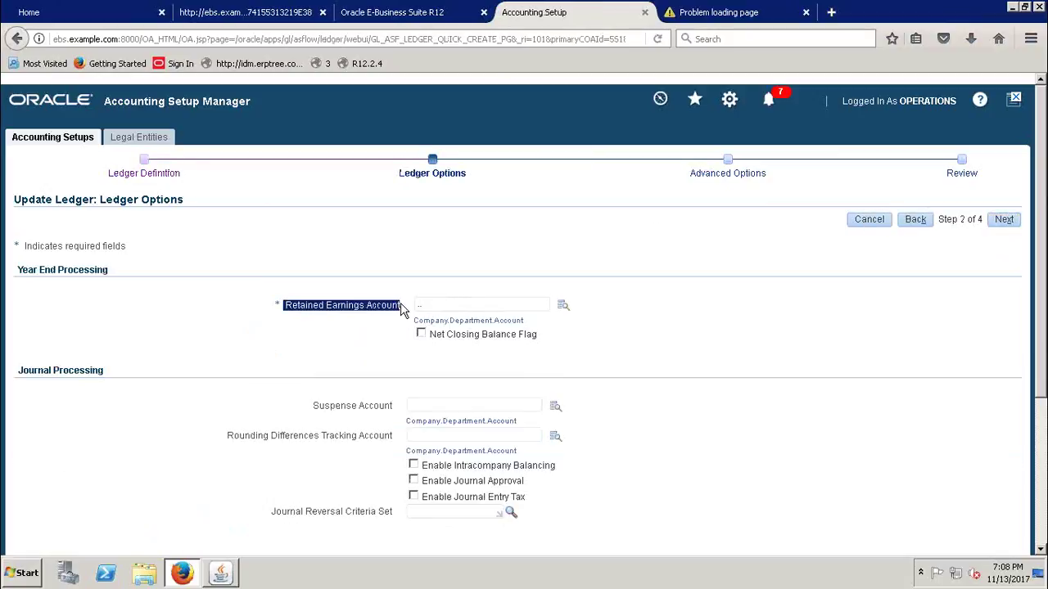
- Pick Company 1000 and Department 1000 Finance in the Retained Earnings Account lookup
{"action": "left_click", "coordinate": [354, 327]}
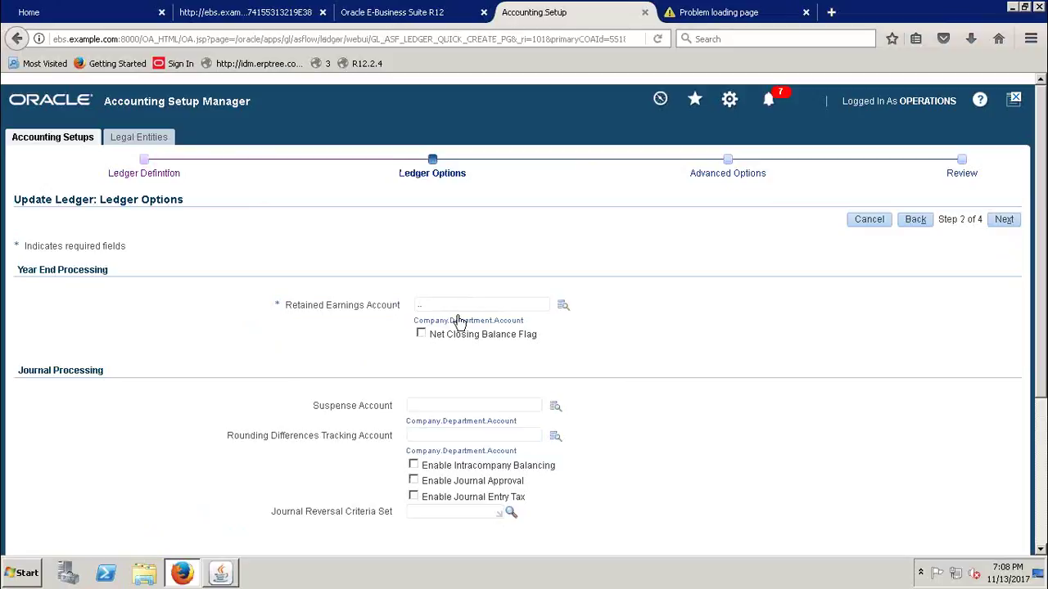
{"action": "left_click", "coordinate": [563, 307]}
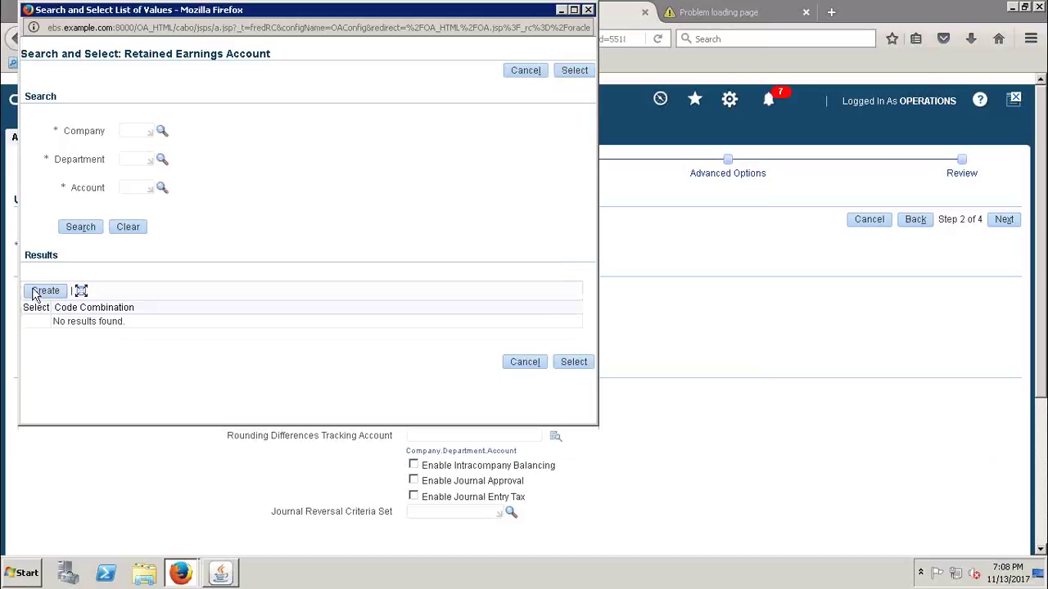
{"action": "left_click_drag", "start_coordinate": [318, 20], "coordinate": [400, 95]}
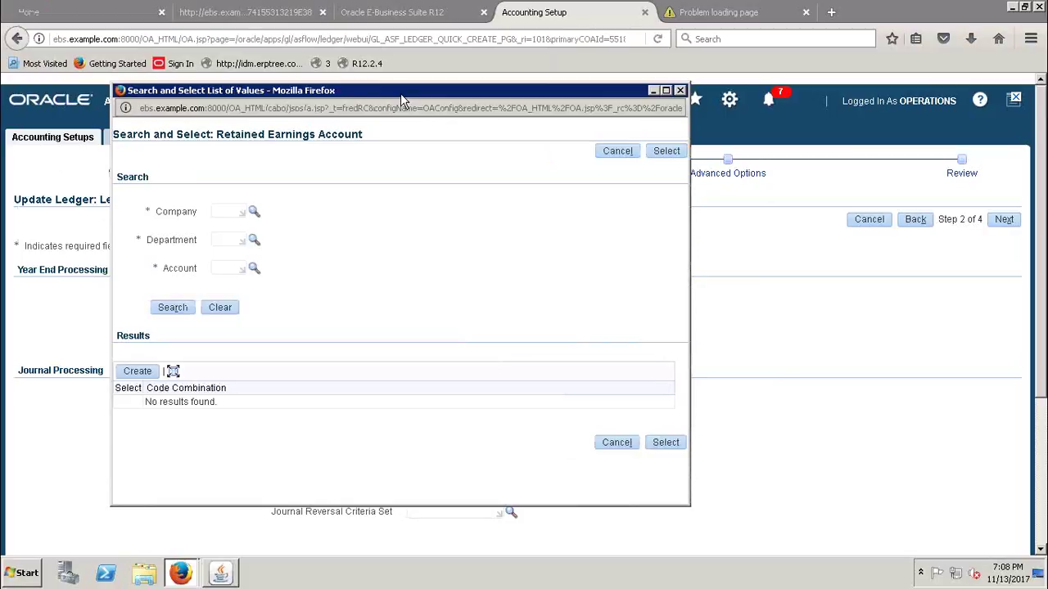
{"action": "left_click", "coordinate": [254, 213]}
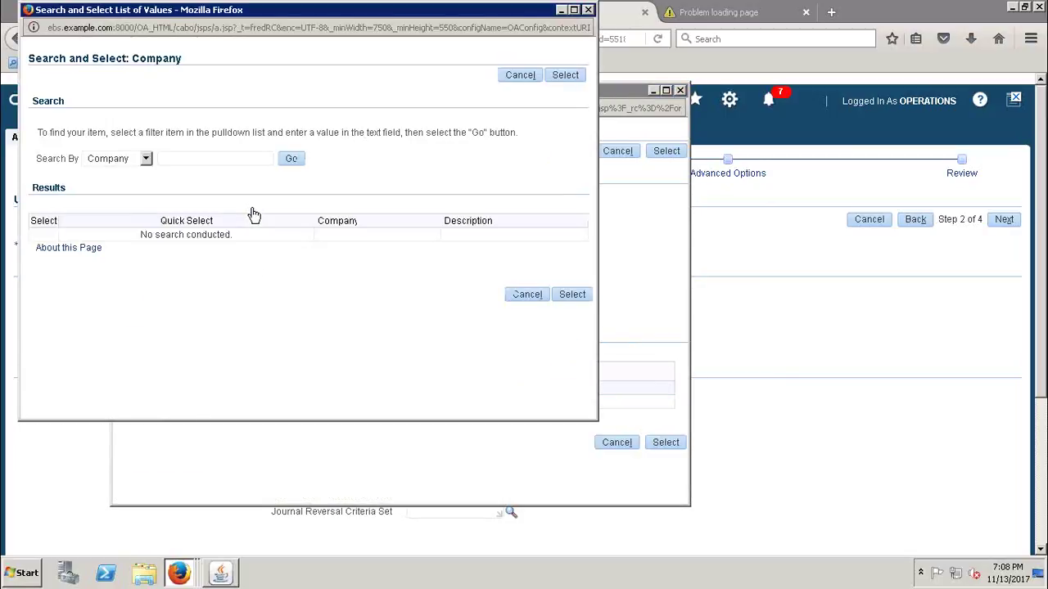
{"action": "left_click", "coordinate": [292, 159]}
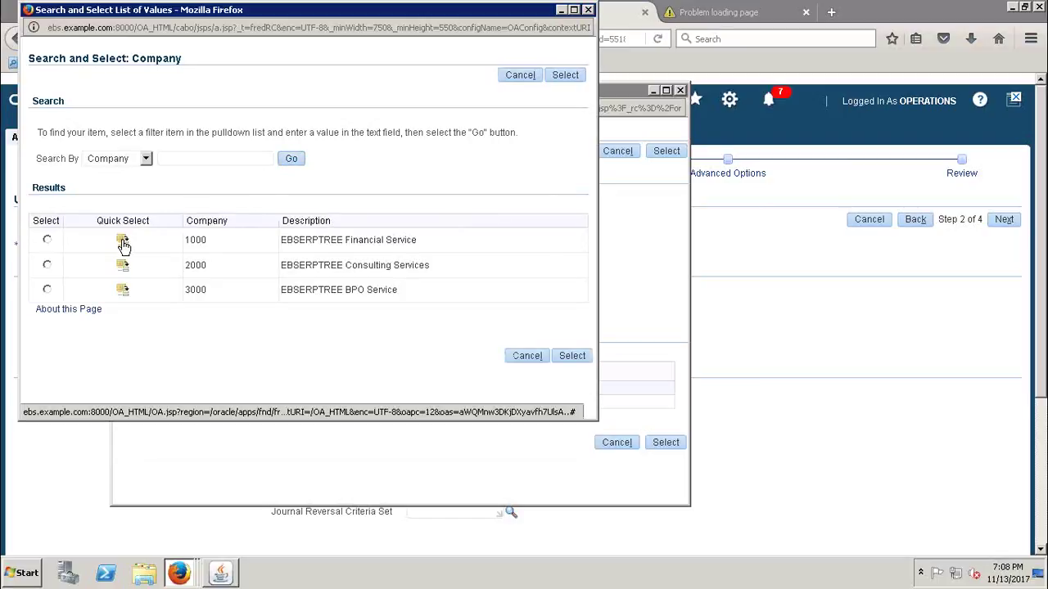
{"action": "left_click", "coordinate": [123, 242]}
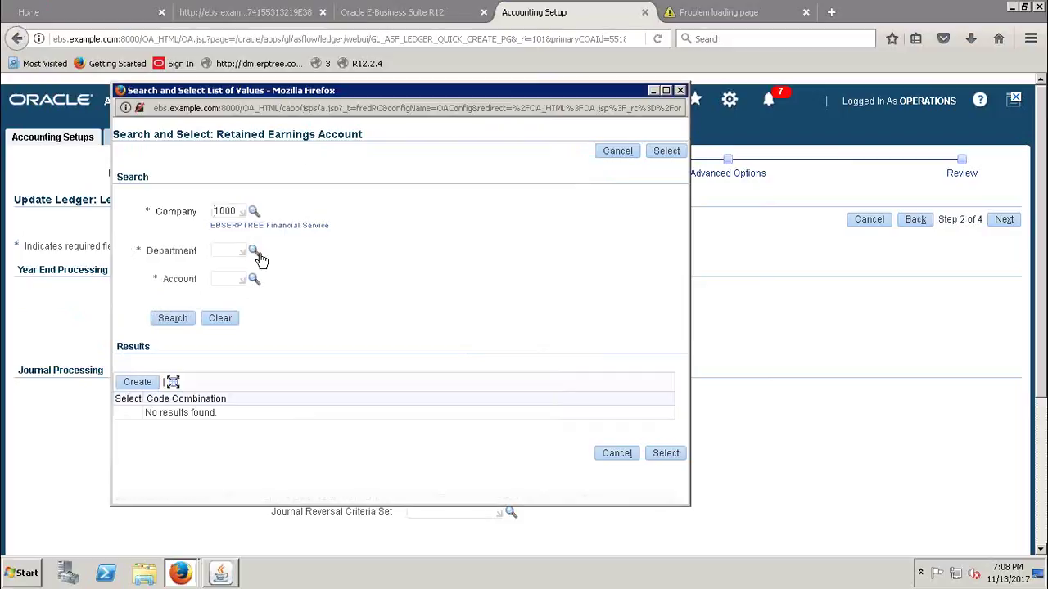
{"action": "left_click", "coordinate": [252, 251]}
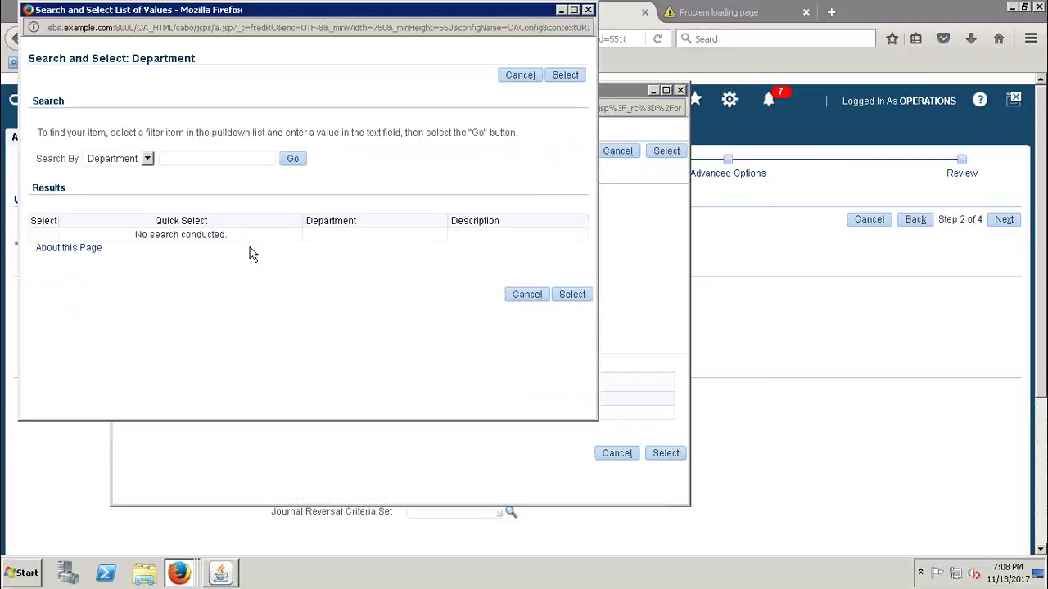
{"action": "left_click", "coordinate": [293, 160]}
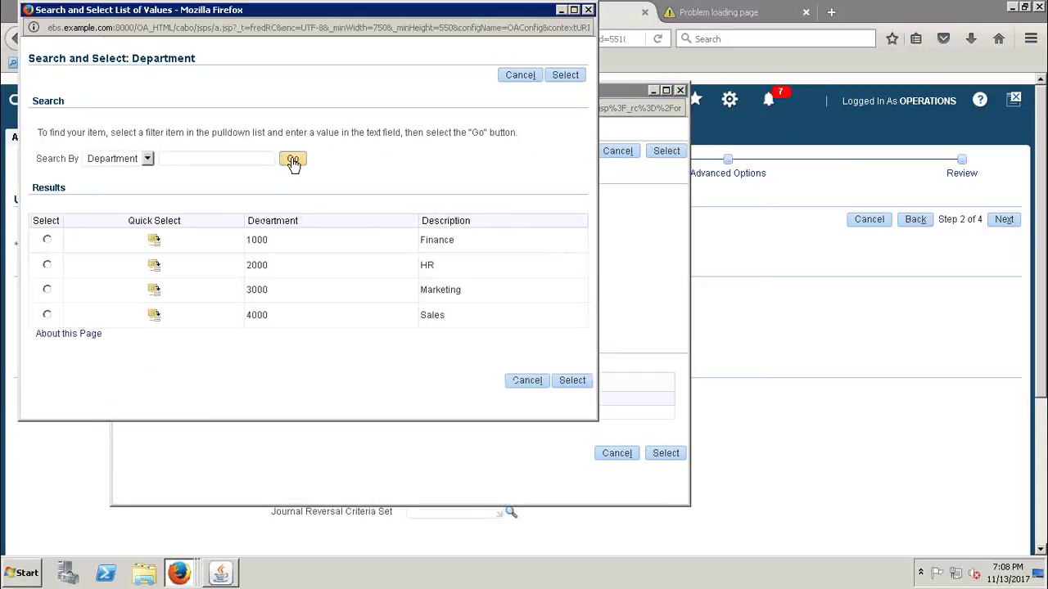
{"action": "left_click", "coordinate": [154, 241]}
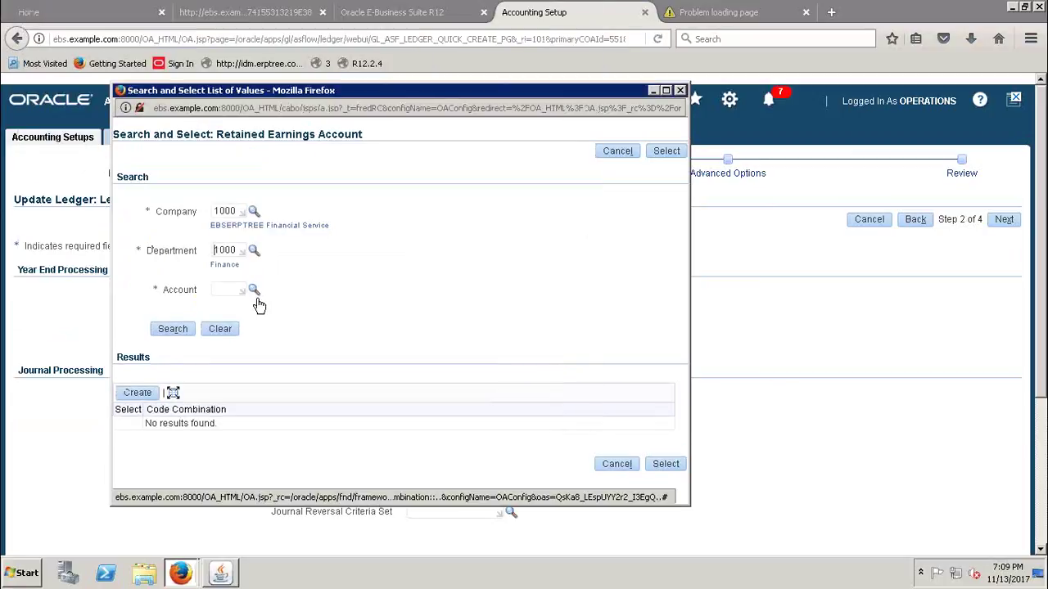
{"action": "left_click", "coordinate": [254, 291]}
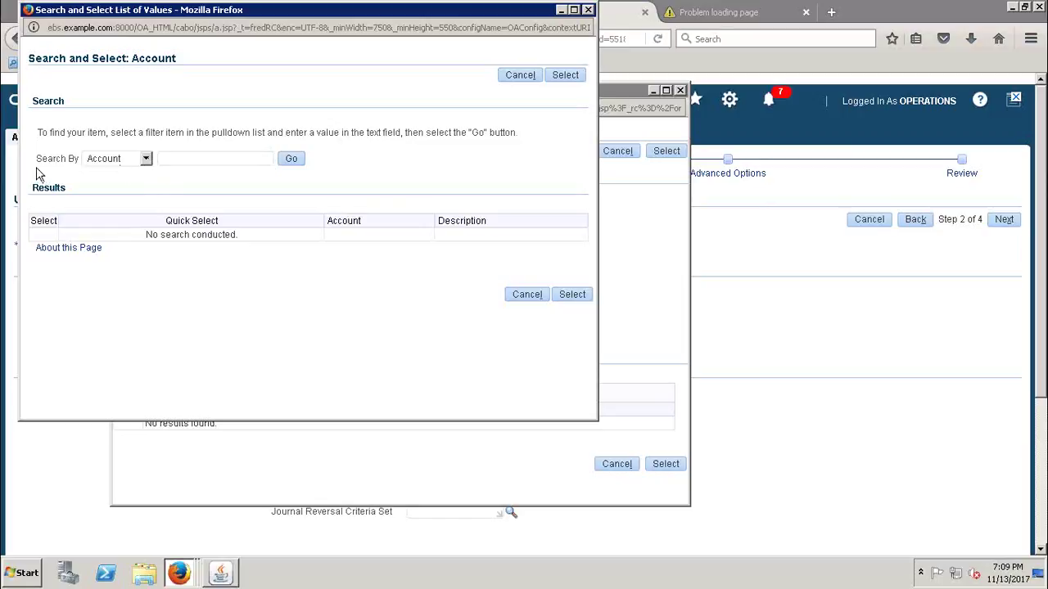
- Search accounts by description for 'Retsi' and choose account 2222 Retained Earnings
{"action": "left_click", "coordinate": [145, 159]}
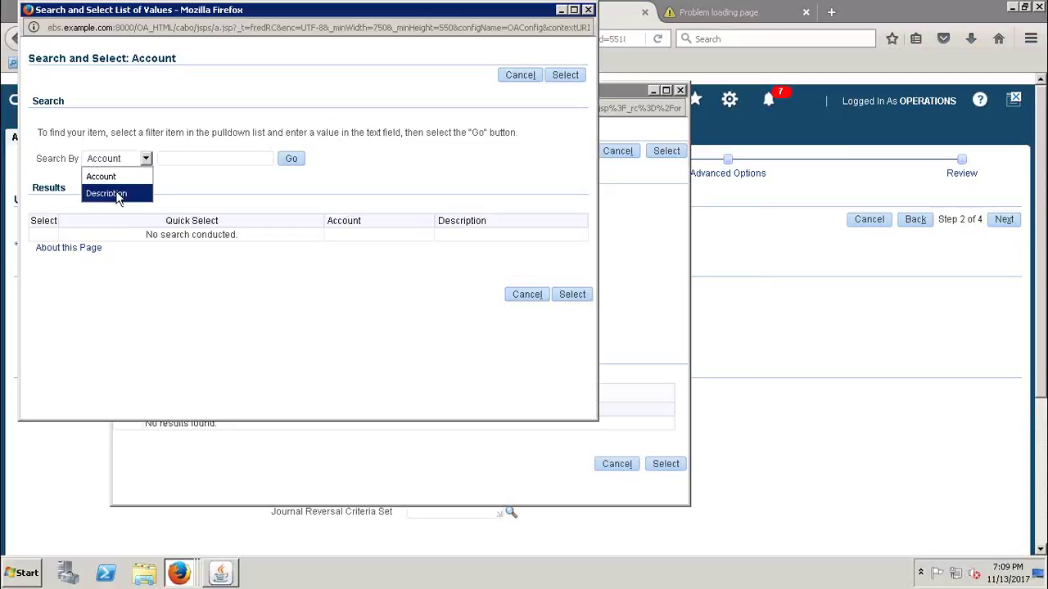
{"action": "left_click", "coordinate": [119, 196]}
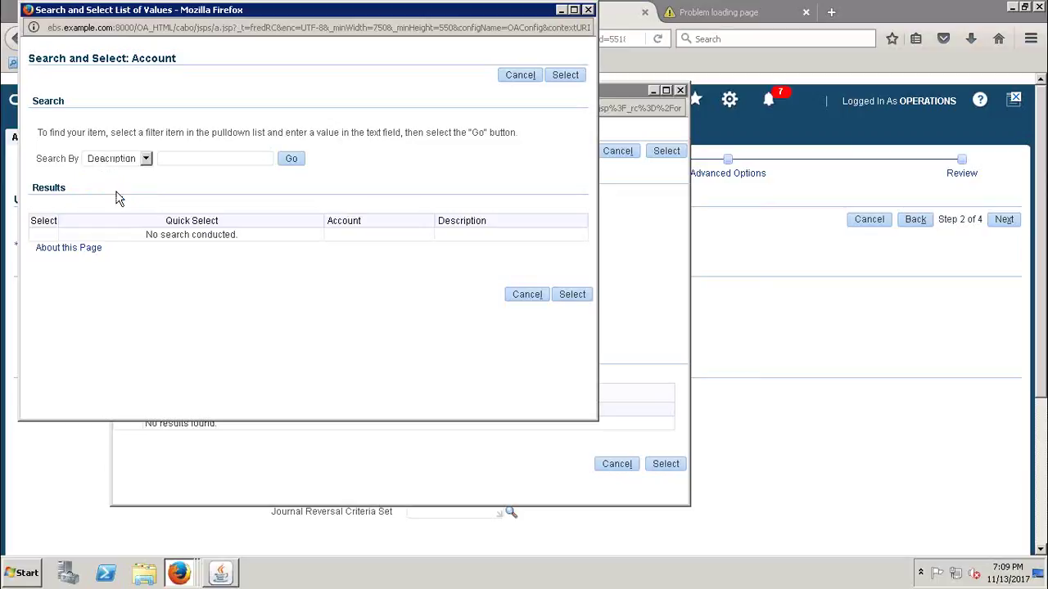
{"action": "left_click", "coordinate": [189, 161]}
{"action": "type", "text": "r"}
{"action": "key", "text": "BackSpace"}
{"action": "type", "text": "Rets"}
{"action": "type", "text": "i"}
{"action": "left_click", "coordinate": [292, 161]}
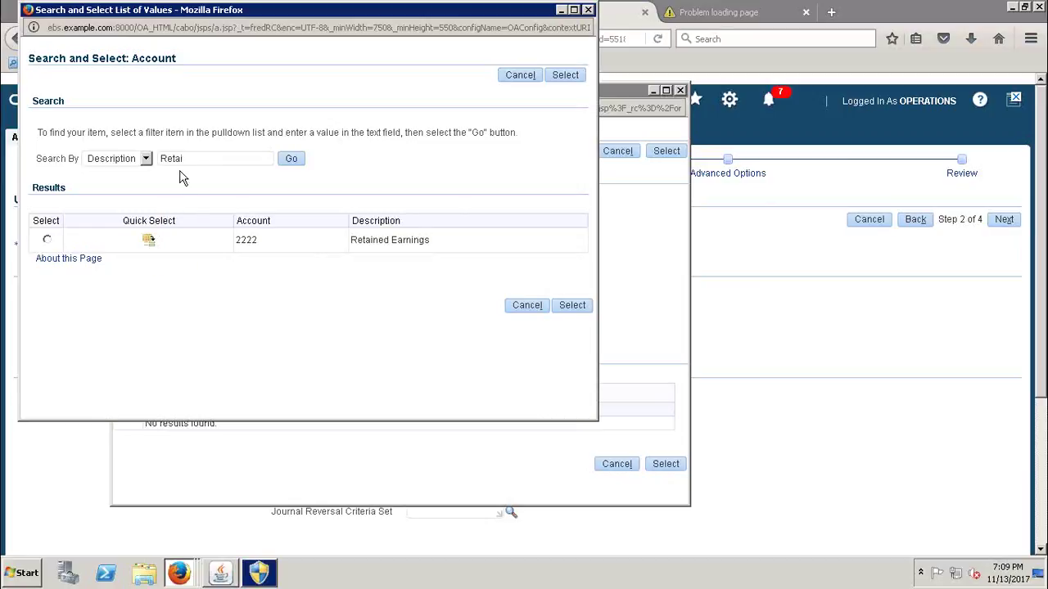
{"action": "left_click", "coordinate": [148, 240]}
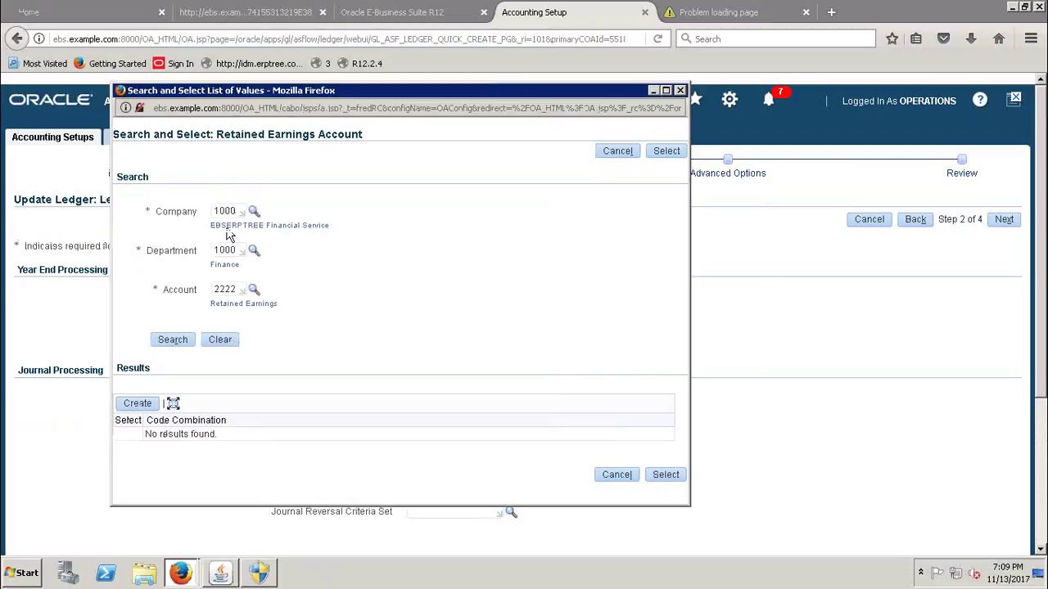
- Create code combination 1000.1000.2222 and apply it as the Retained Earnings Account
{"action": "left_click", "coordinate": [259, 573]}
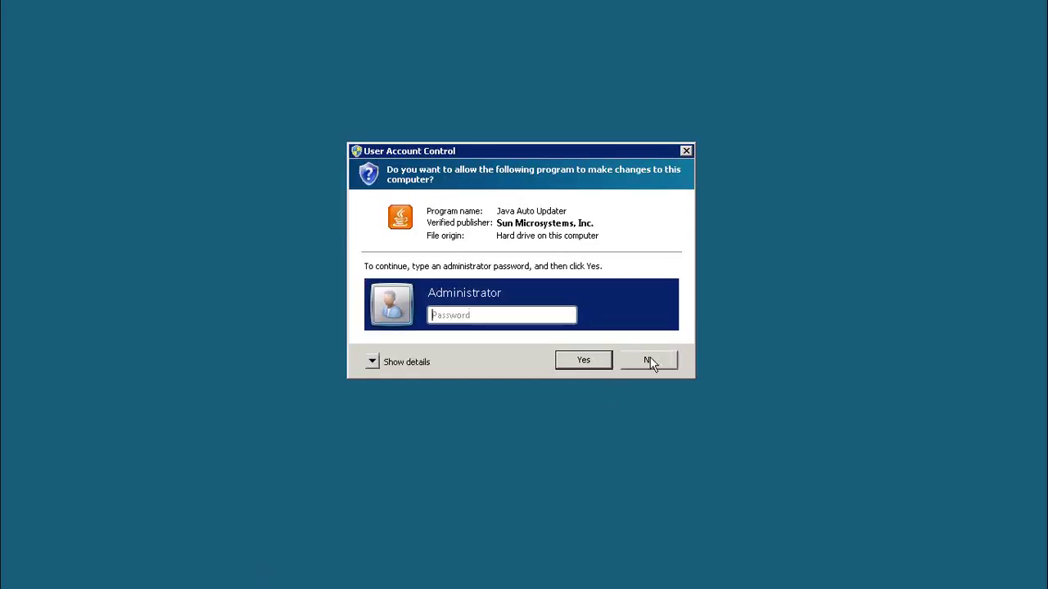
{"action": "left_click", "coordinate": [650, 363]}
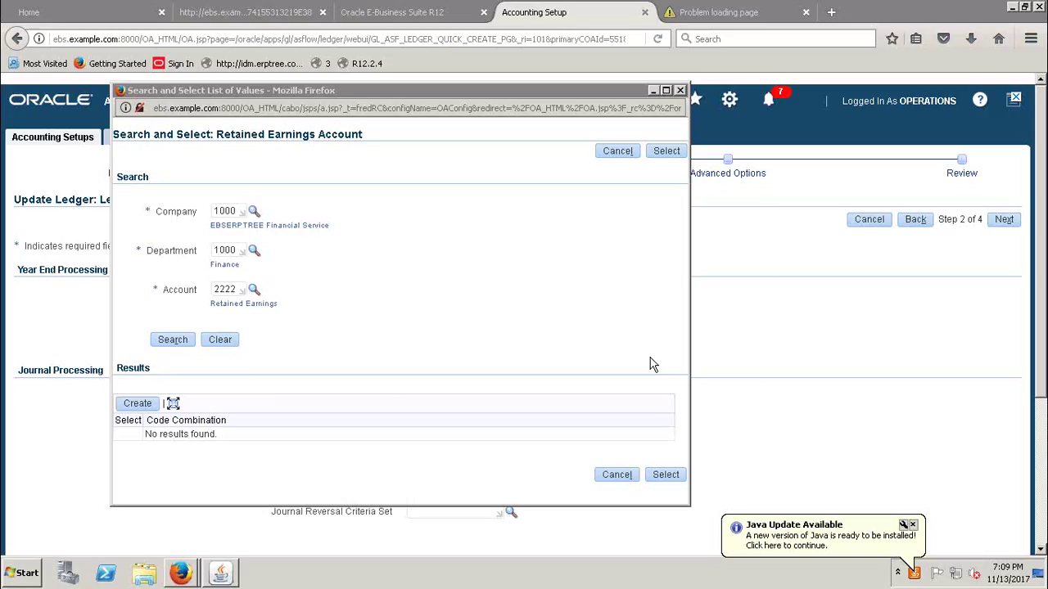
{"action": "left_click", "coordinate": [138, 404]}
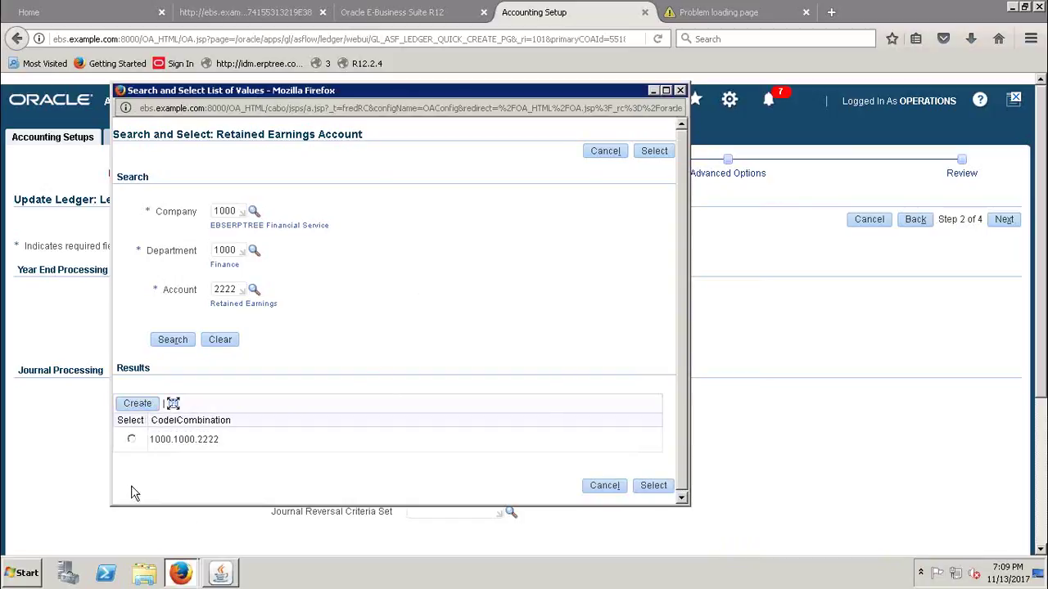
{"action": "left_click_drag", "start_coordinate": [155, 440], "coordinate": [219, 439]}
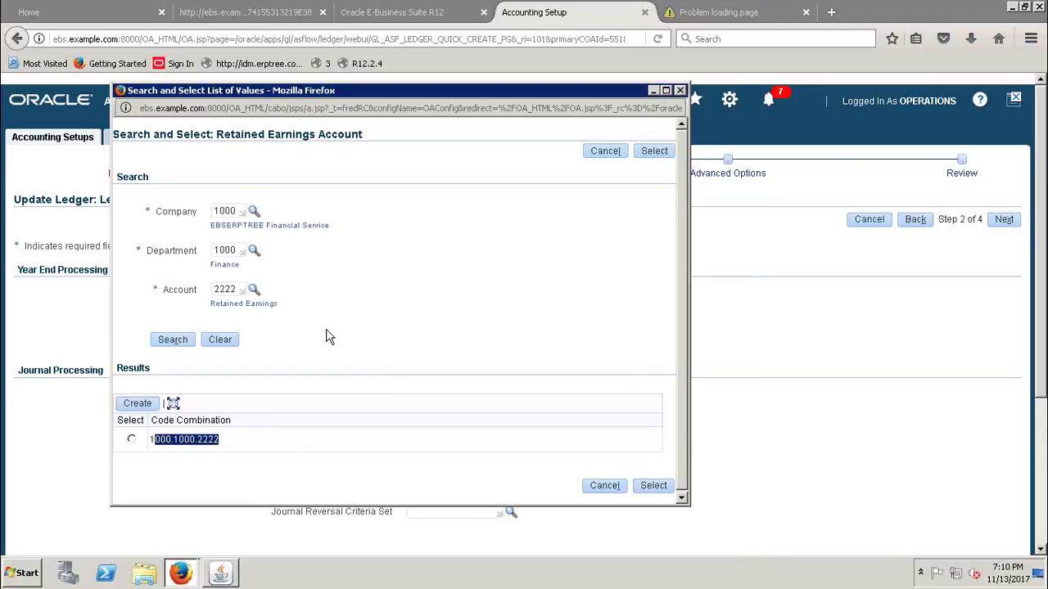
{"action": "left_click", "coordinate": [326, 337]}
{"action": "left_click", "coordinate": [131, 439]}
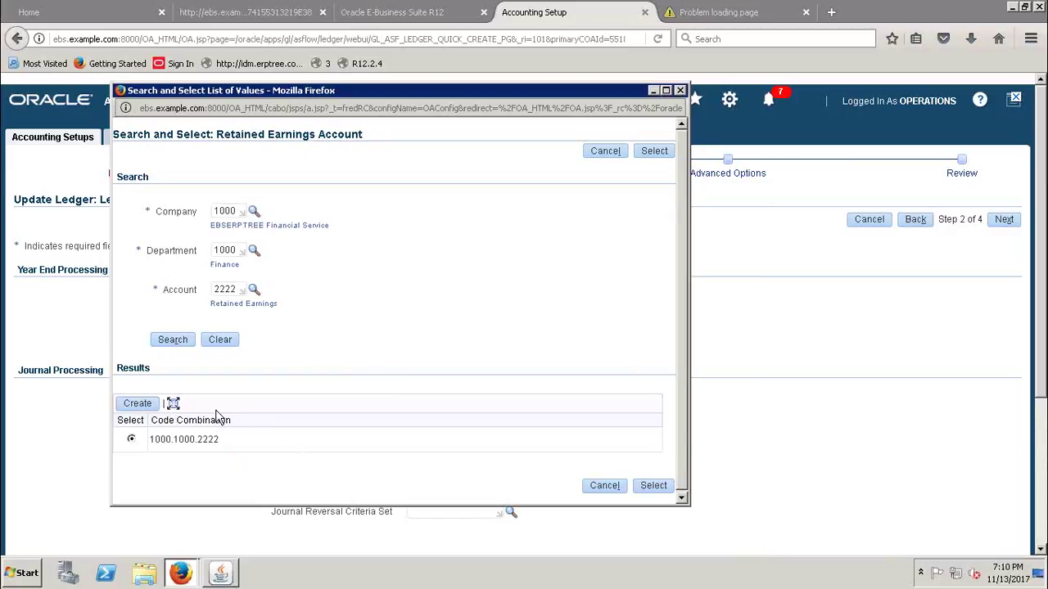
{"action": "left_click", "coordinate": [654, 488]}
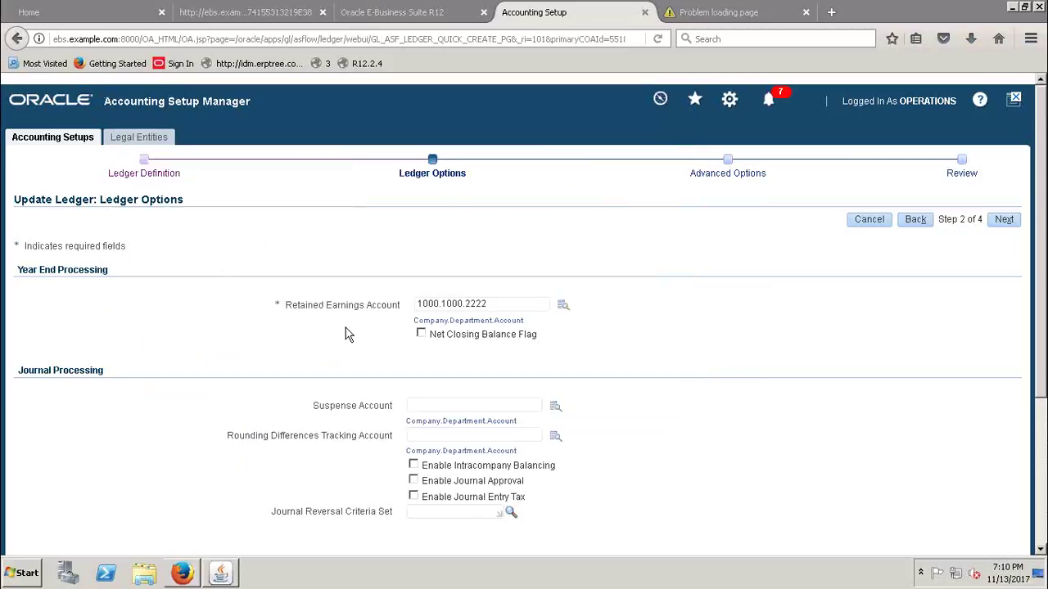
- Pass Advanced Options, review retained earnings account 1000.1000.2222, and finish the ledger update
{"action": "left_click_drag", "start_coordinate": [506, 303], "coordinate": [305, 315]}
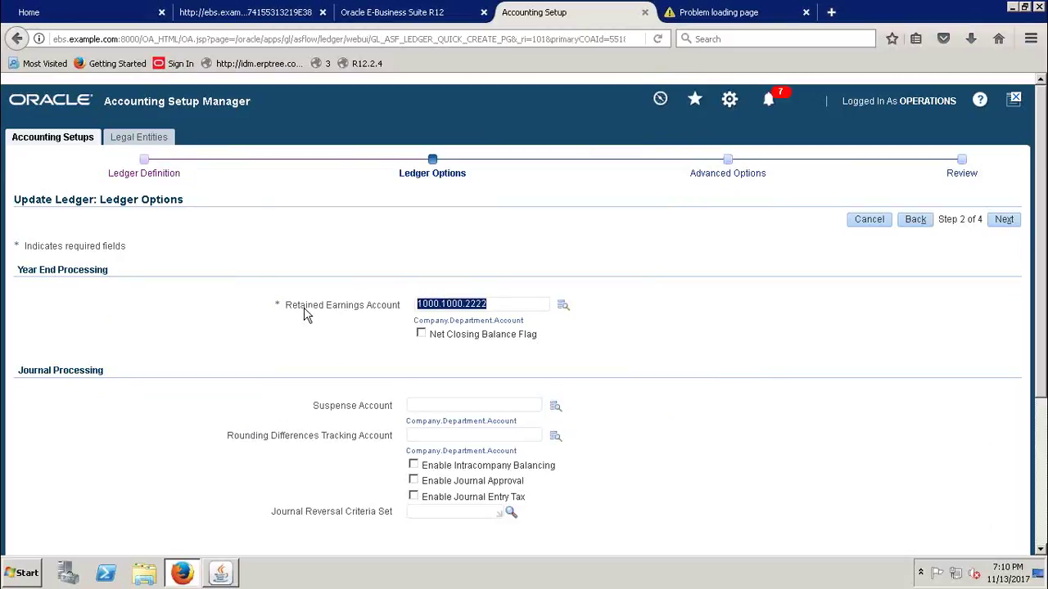
{"action": "left_click", "coordinate": [665, 228]}
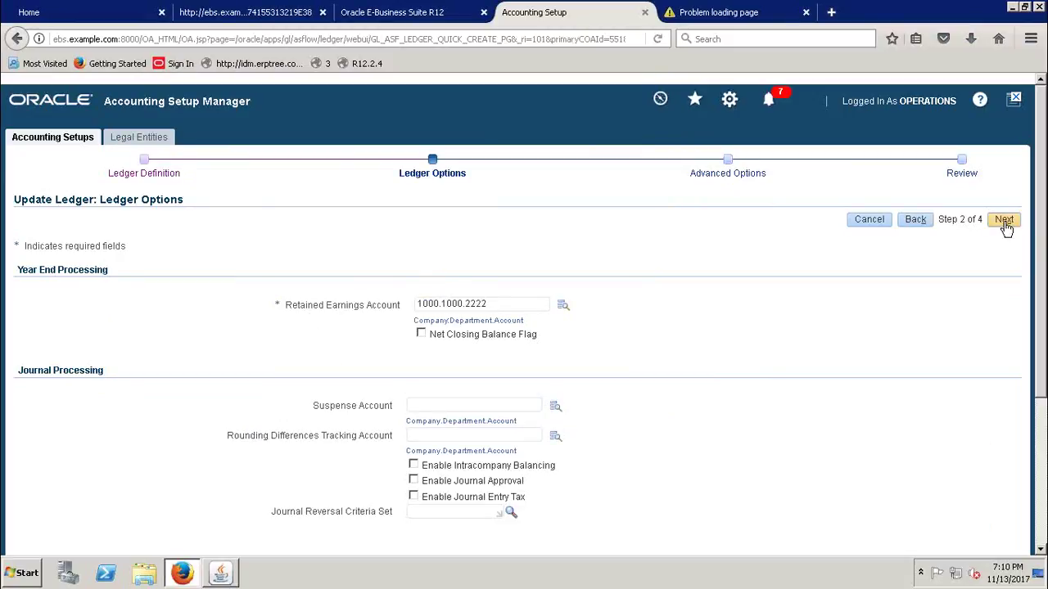
{"action": "left_click", "coordinate": [1005, 220]}
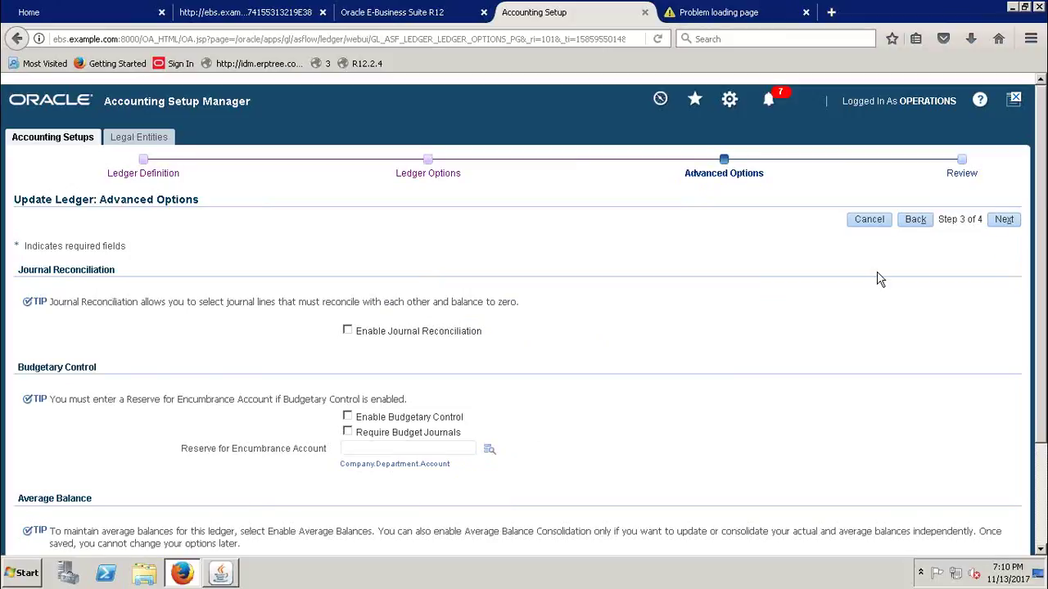
{"action": "left_click", "coordinate": [1006, 221]}
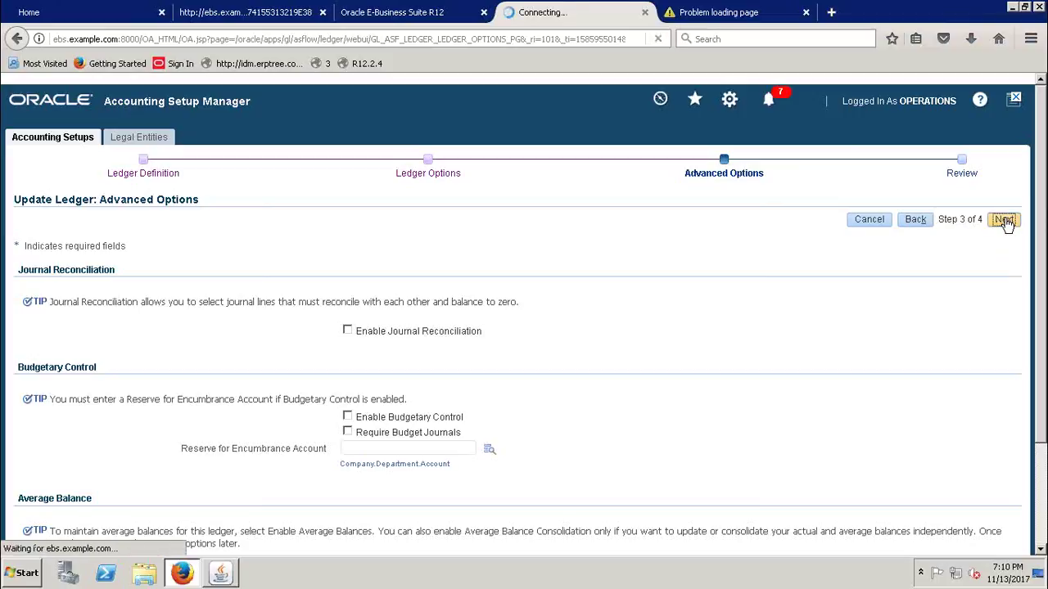
{"action": "left_click_drag", "start_coordinate": [1042, 201], "coordinate": [1042, 382]}
{"action": "left_click_drag", "start_coordinate": [335, 157], "coordinate": [414, 164]}
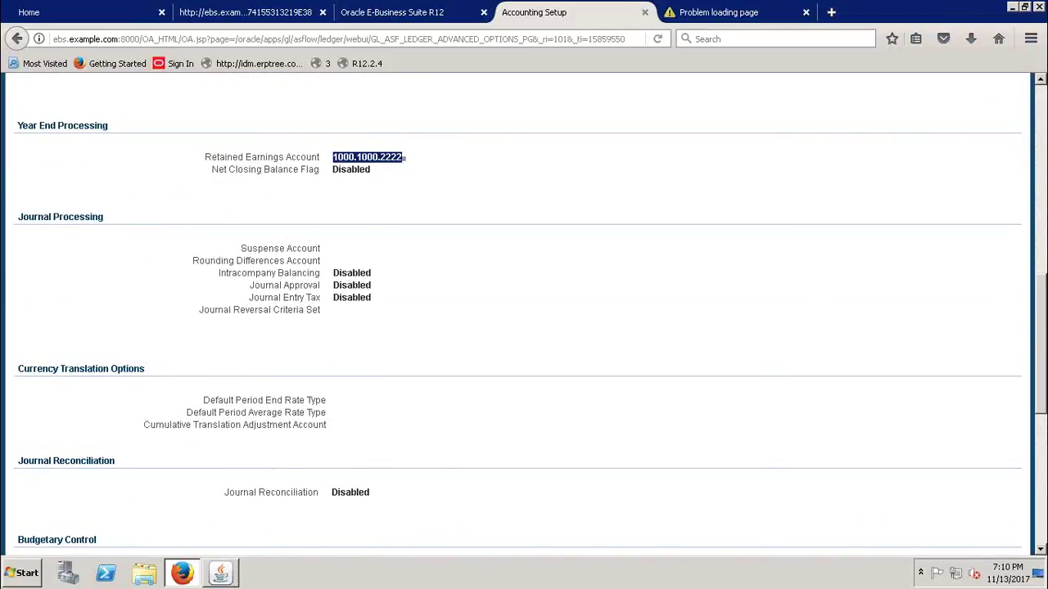
{"action": "scroll", "coordinate": [259, 289], "scroll_direction": "down", "scroll_amount": 5}
{"action": "scroll", "coordinate": [258, 289], "scroll_direction": "down", "scroll_amount": 5}
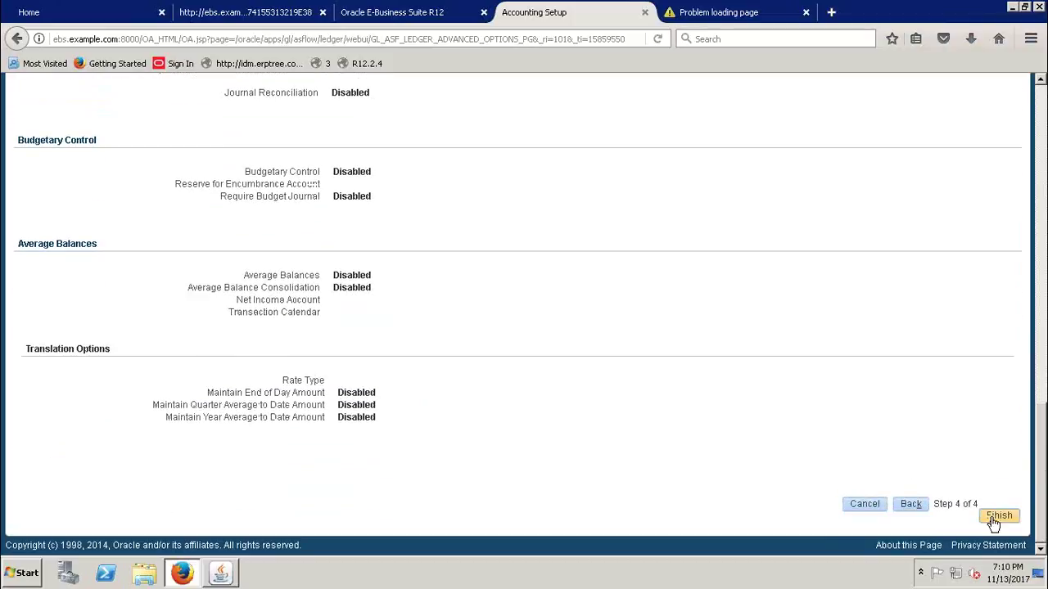
{"action": "left_click", "coordinate": [994, 516]}
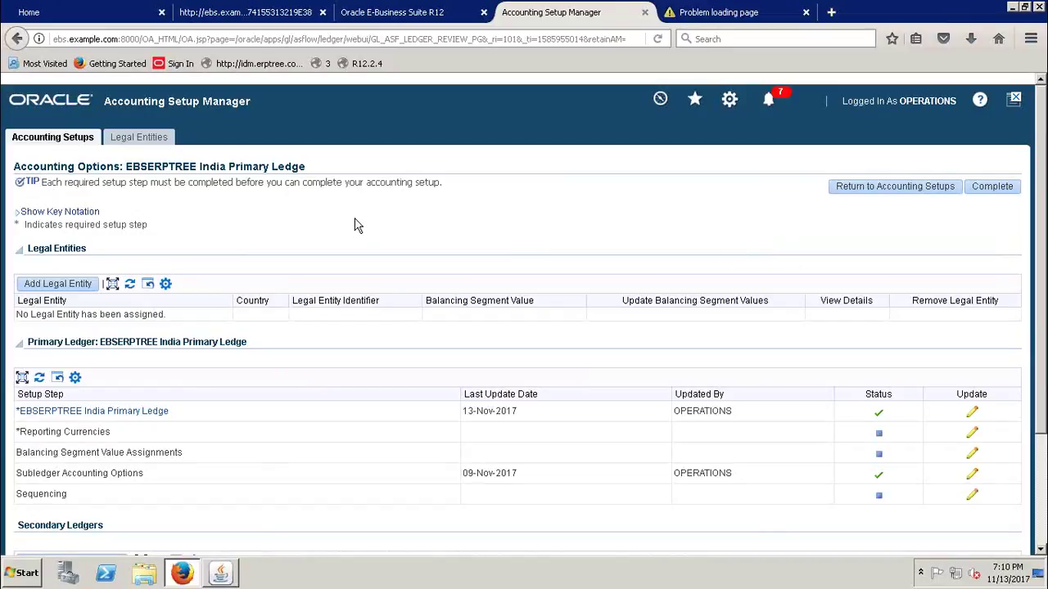
- Check the completed primary ledger step, then minimize the remote session to return to Excel
{"action": "mouse_move", "coordinate": [652, 35]}
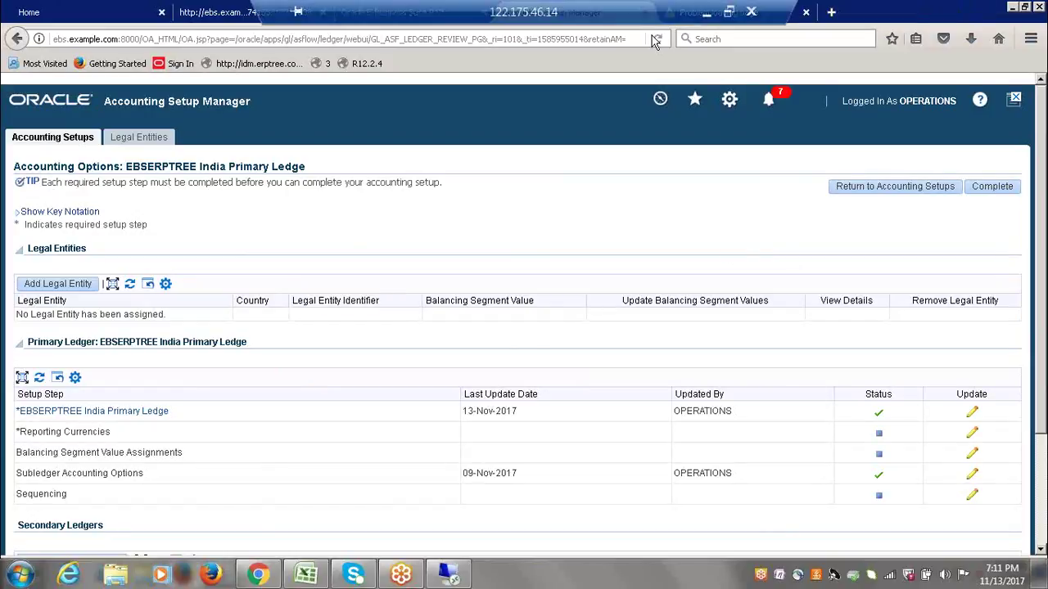
{"action": "left_click", "coordinate": [707, 13]}
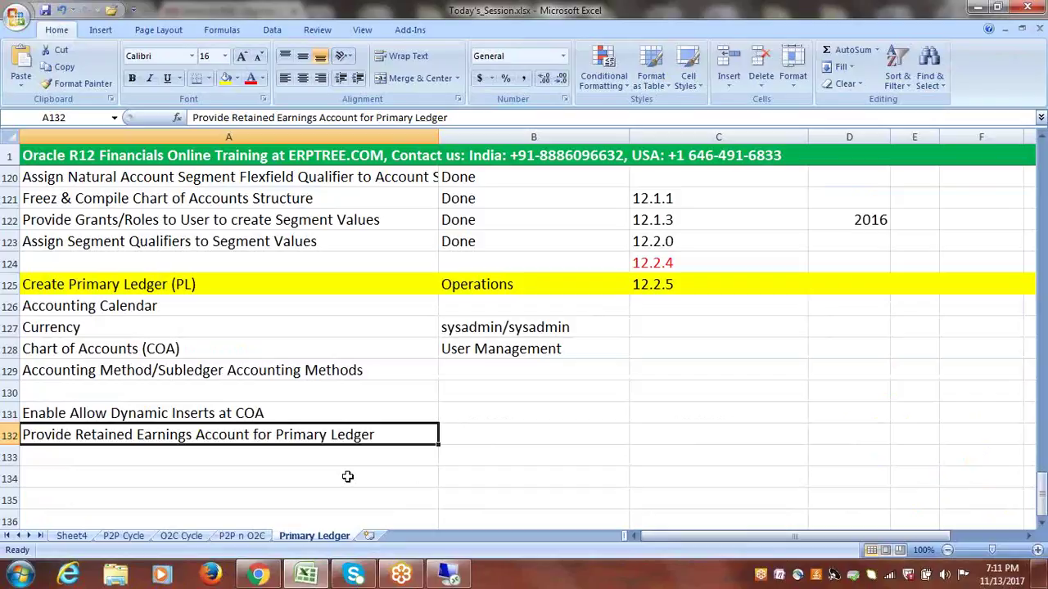
- Enter 1000, 2000 and 3000 in C133, C134 and C135, then select them
{"action": "left_click", "coordinate": [527, 459]}
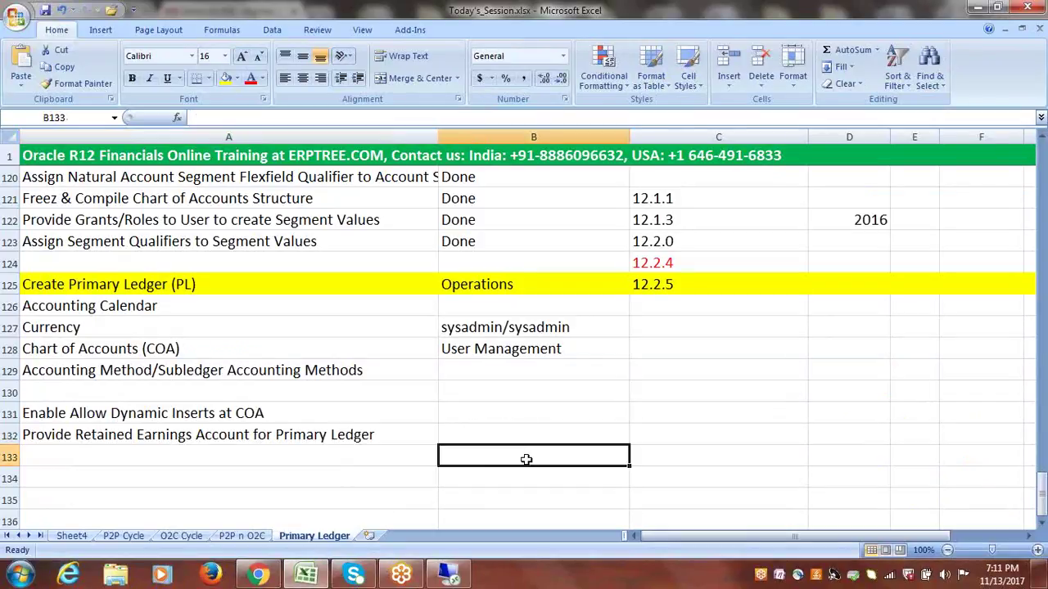
{"action": "left_click", "coordinate": [632, 457]}
{"action": "type", "text": "1000"}
{"action": "left_click", "coordinate": [645, 476]}
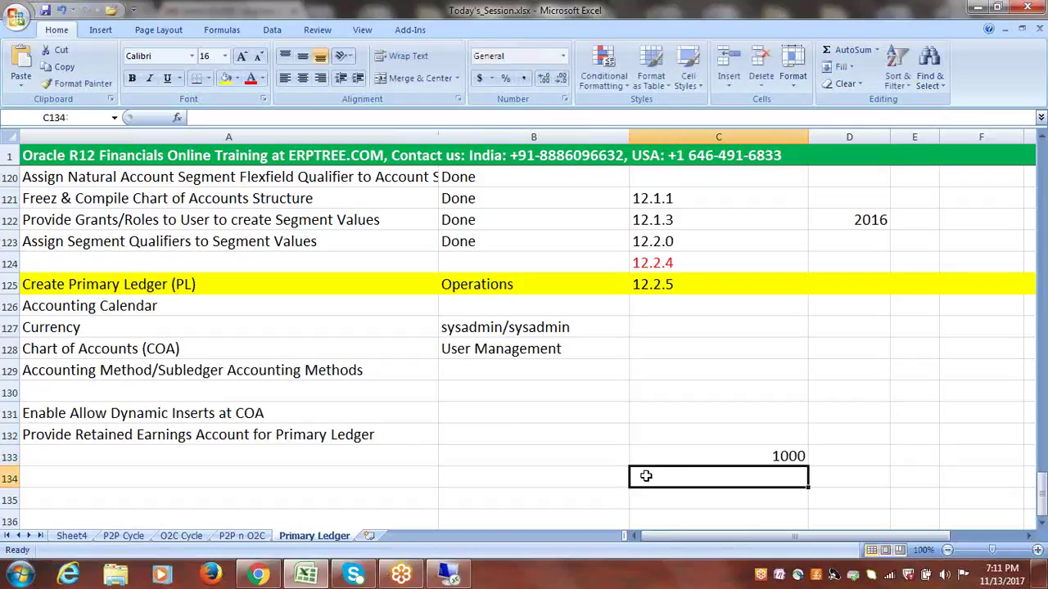
{"action": "type", "text": "2000"}
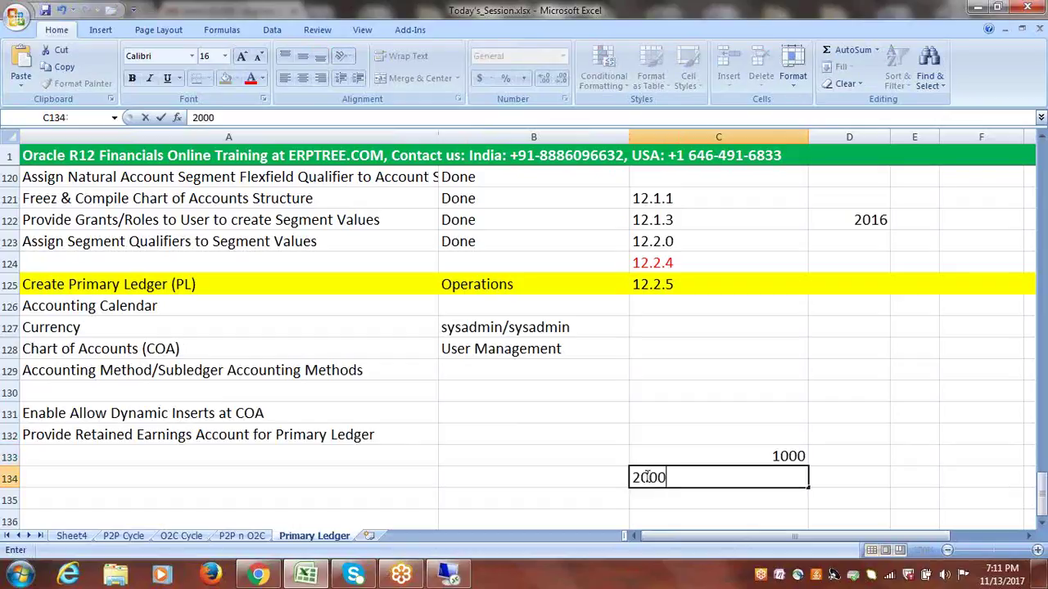
{"action": "left_click", "coordinate": [658, 498]}
{"action": "type", "text": "3000"}
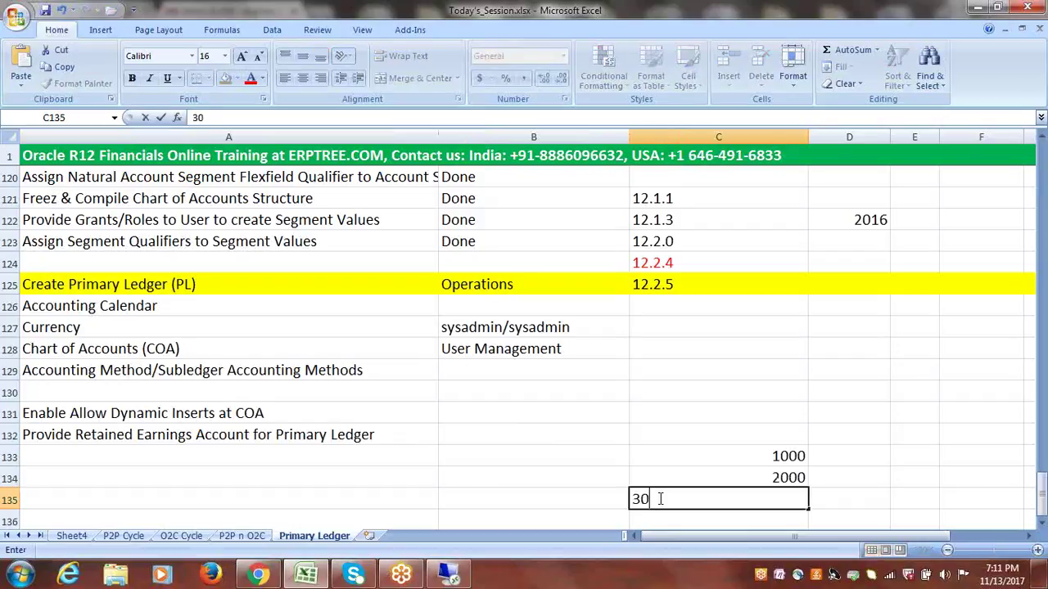
{"action": "key", "text": "Tab"}
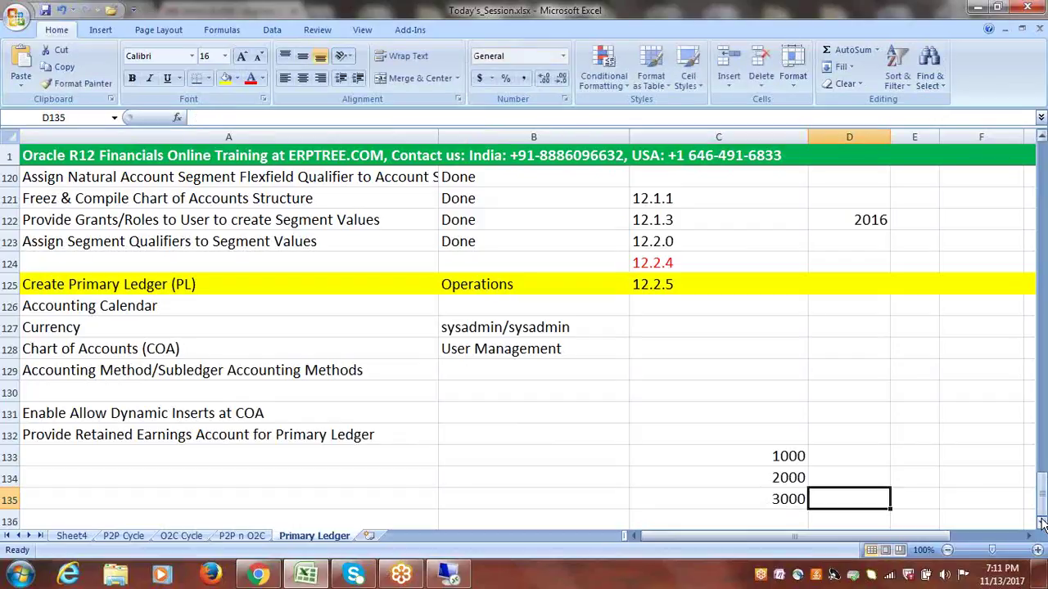
{"action": "left_click", "coordinate": [1042, 526]}
{"action": "scroll", "coordinate": [1041, 526], "scroll_direction": "down", "scroll_amount": 4}
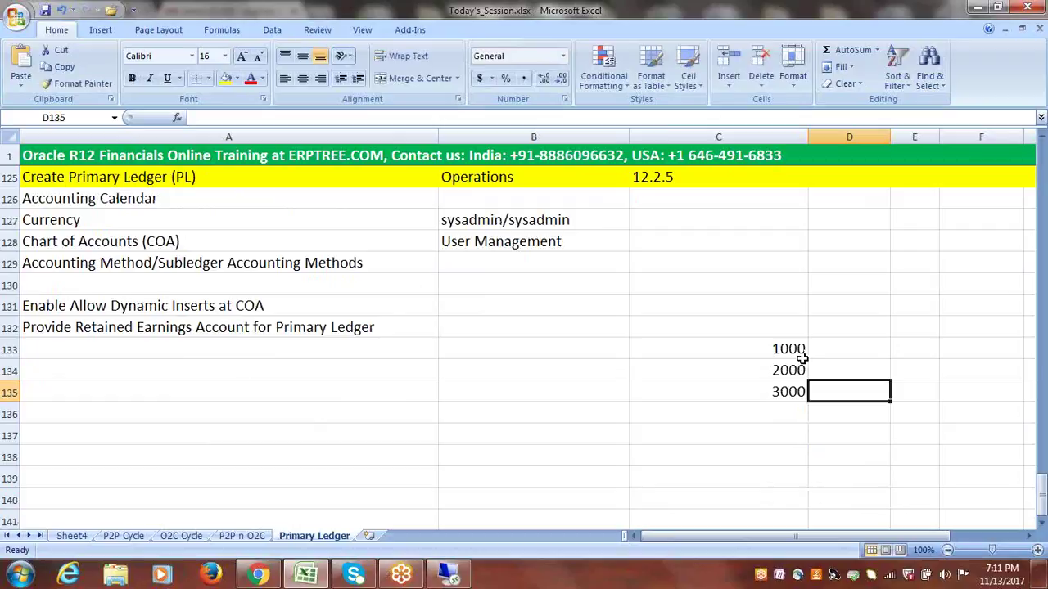
{"action": "left_click_drag", "start_coordinate": [768, 346], "coordinate": [772, 391]}
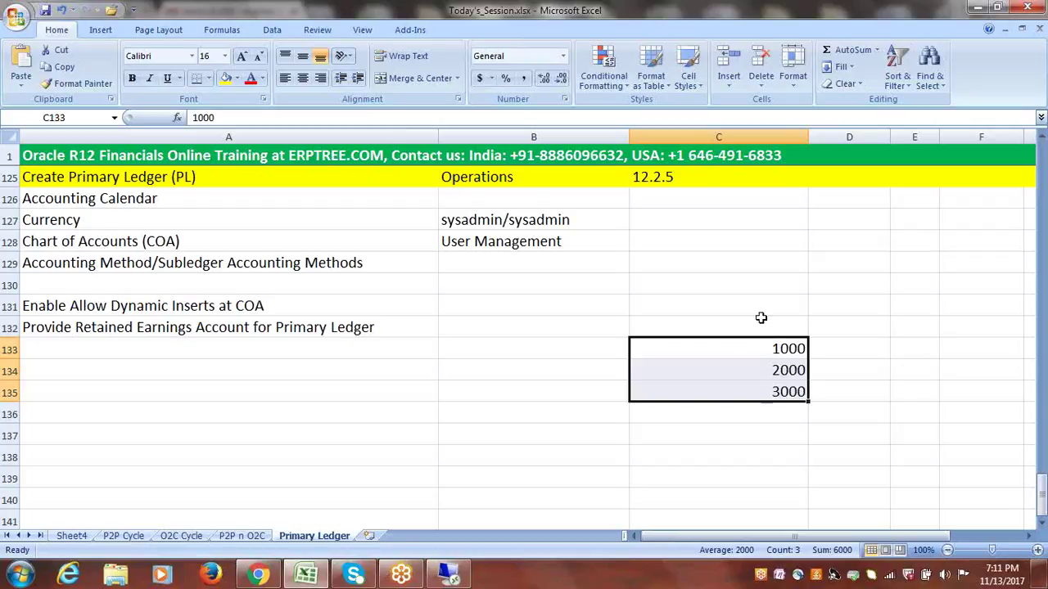
{"action": "left_click", "coordinate": [547, 27]}
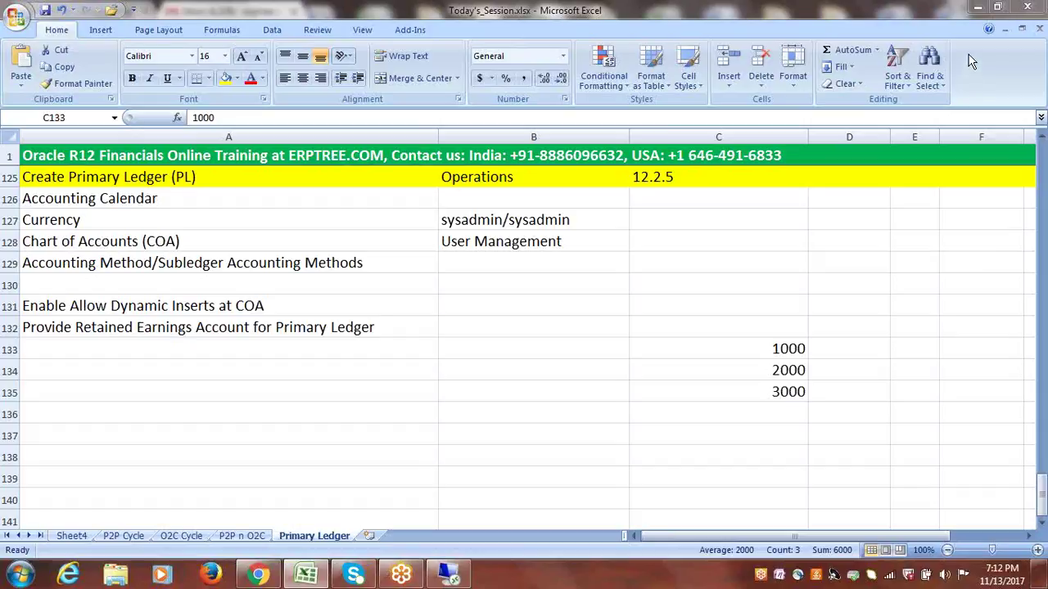
{"action": "left_click", "coordinate": [783, 325]}
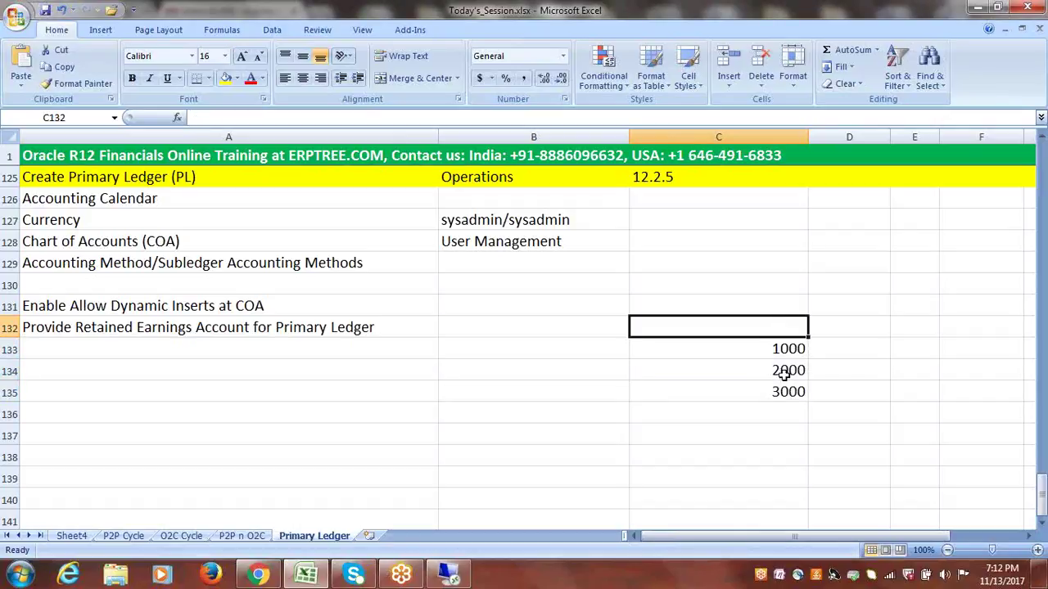
{"action": "left_click", "coordinate": [791, 348]}
{"action": "left_click_drag", "start_coordinate": [788, 349], "coordinate": [790, 391]}
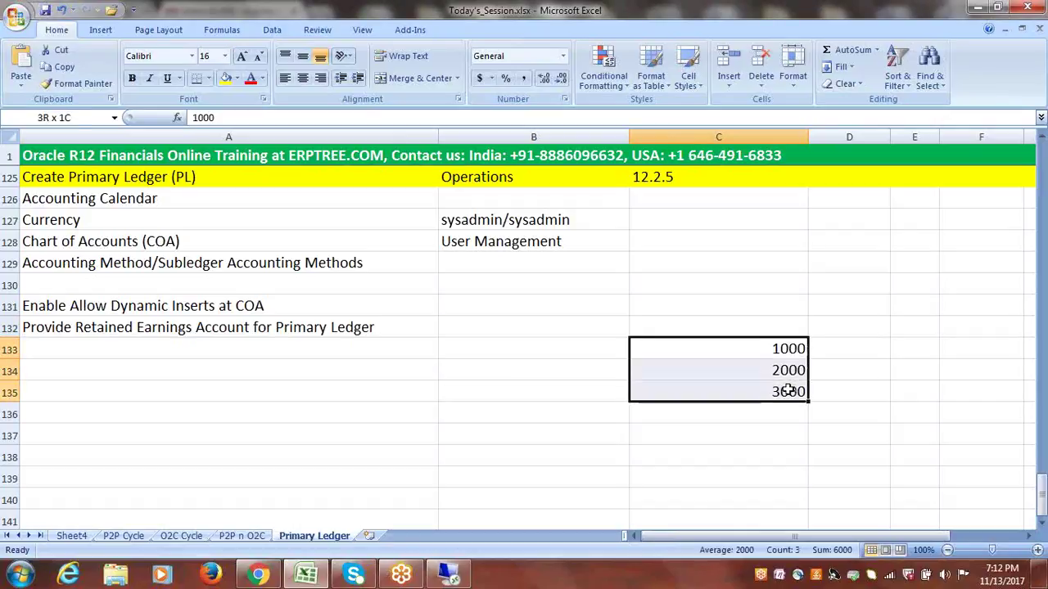
{"action": "left_click", "coordinate": [780, 350]}
{"action": "left_click_drag", "start_coordinate": [780, 350], "coordinate": [782, 394]}
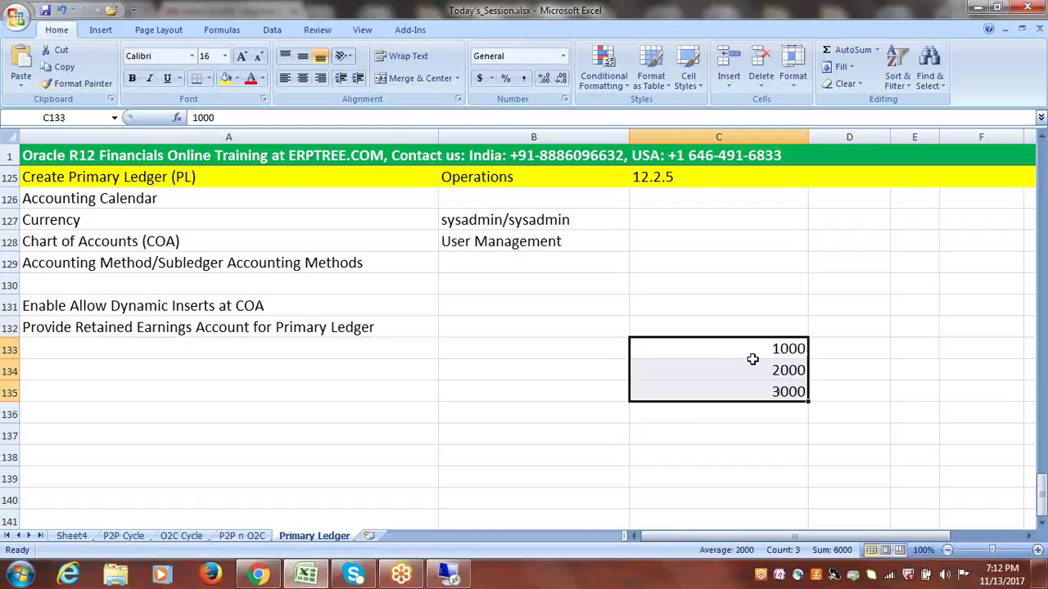
{"action": "left_click_drag", "start_coordinate": [786, 351], "coordinate": [788, 391]}
{"action": "left_click", "coordinate": [547, 27]}
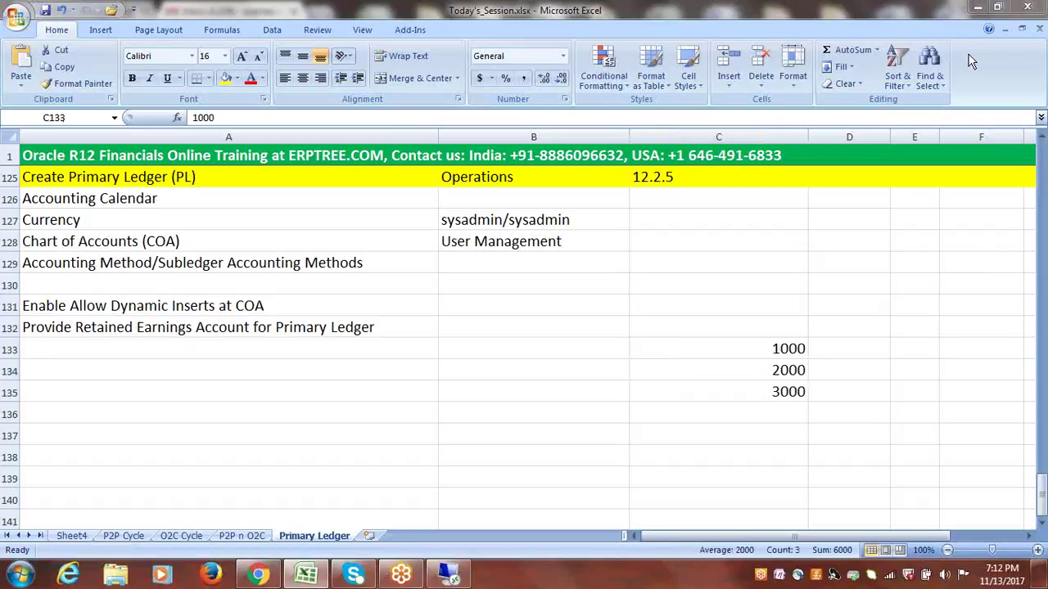
{"action": "left_click_drag", "start_coordinate": [778, 350], "coordinate": [777, 395]}
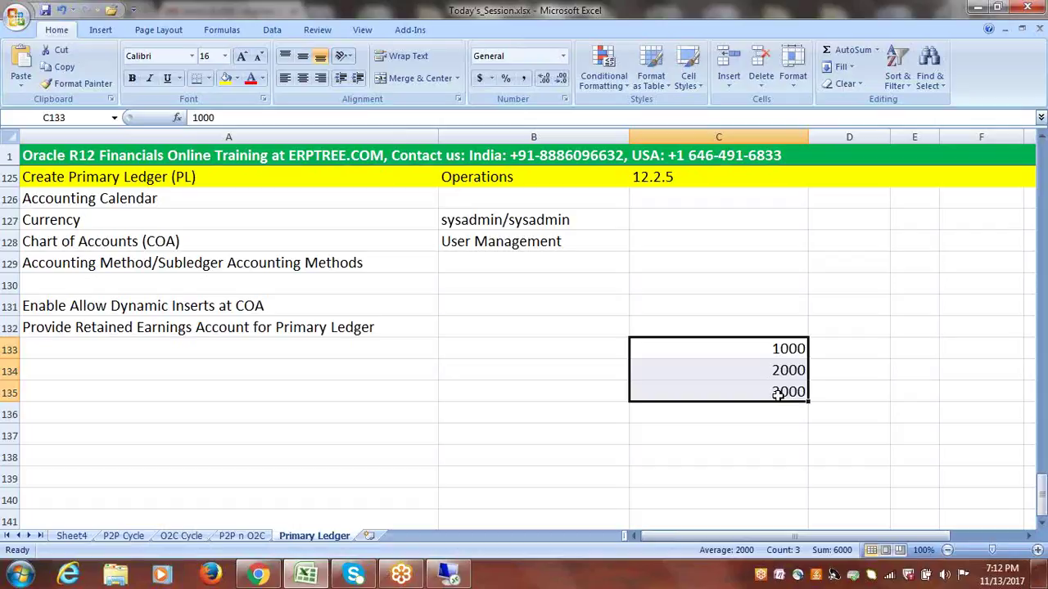
{"action": "left_click_drag", "start_coordinate": [781, 351], "coordinate": [780, 391]}
{"action": "left_click_drag", "start_coordinate": [774, 343], "coordinate": [780, 395]}
{"action": "left_click", "coordinate": [776, 347]}
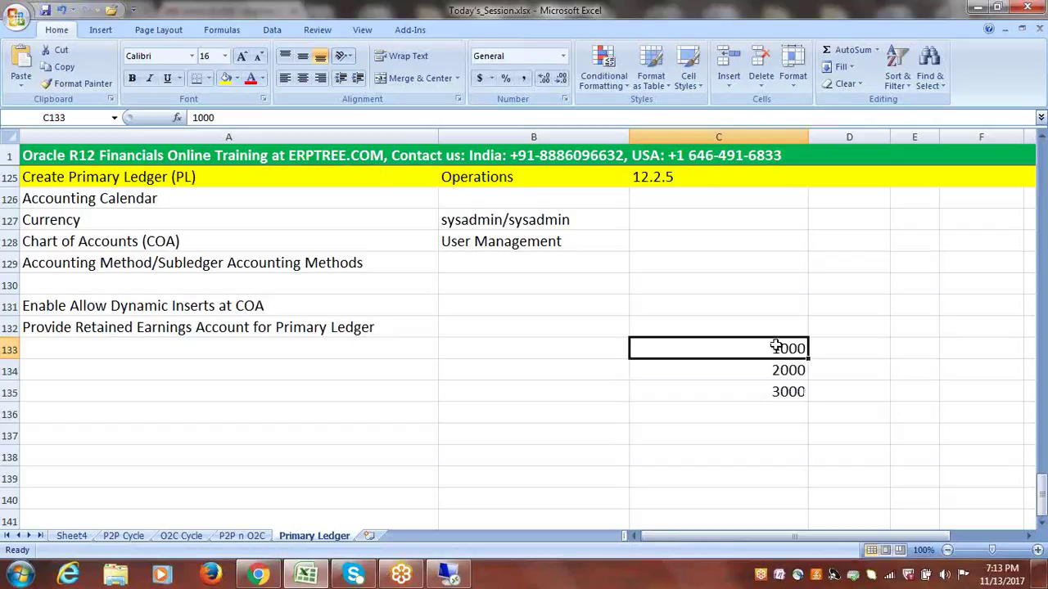
{"action": "left_click", "coordinate": [831, 346]}
{"action": "left_click", "coordinate": [799, 369]}
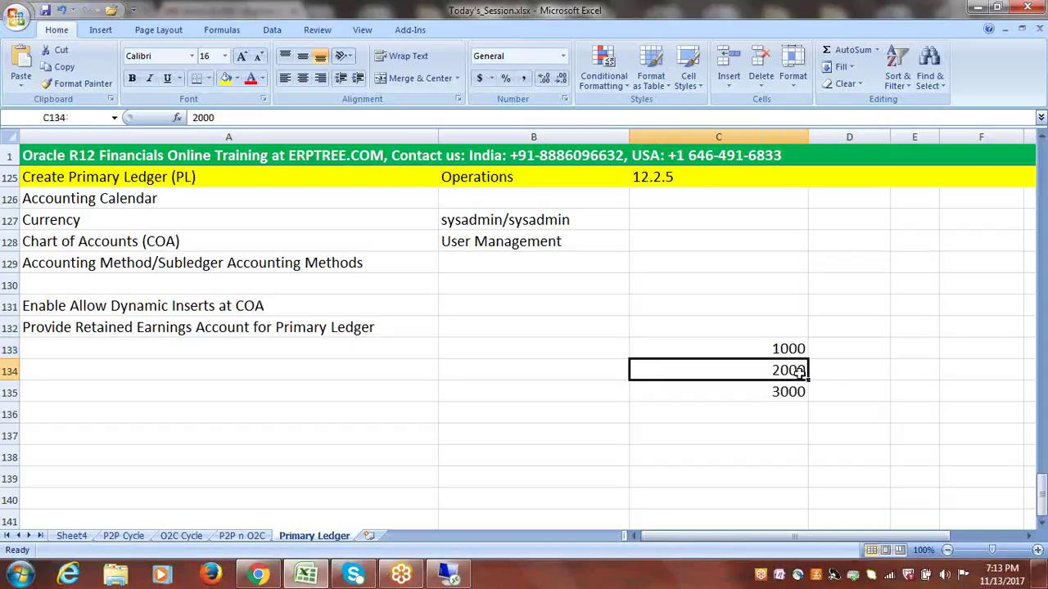
{"action": "left_click", "coordinate": [835, 373]}
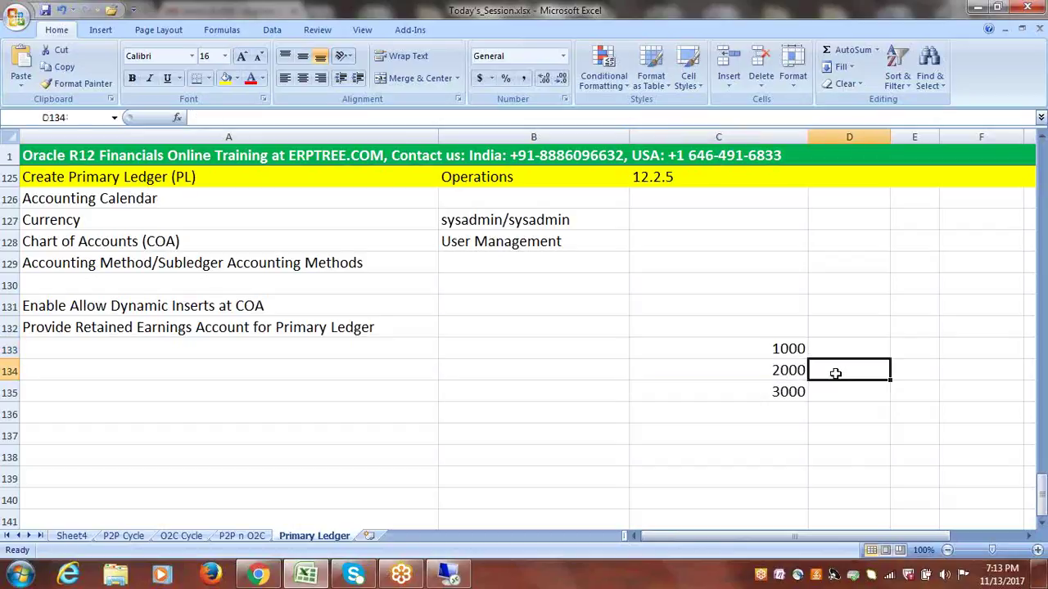
{"action": "left_click", "coordinate": [776, 394]}
{"action": "left_click", "coordinate": [828, 395]}
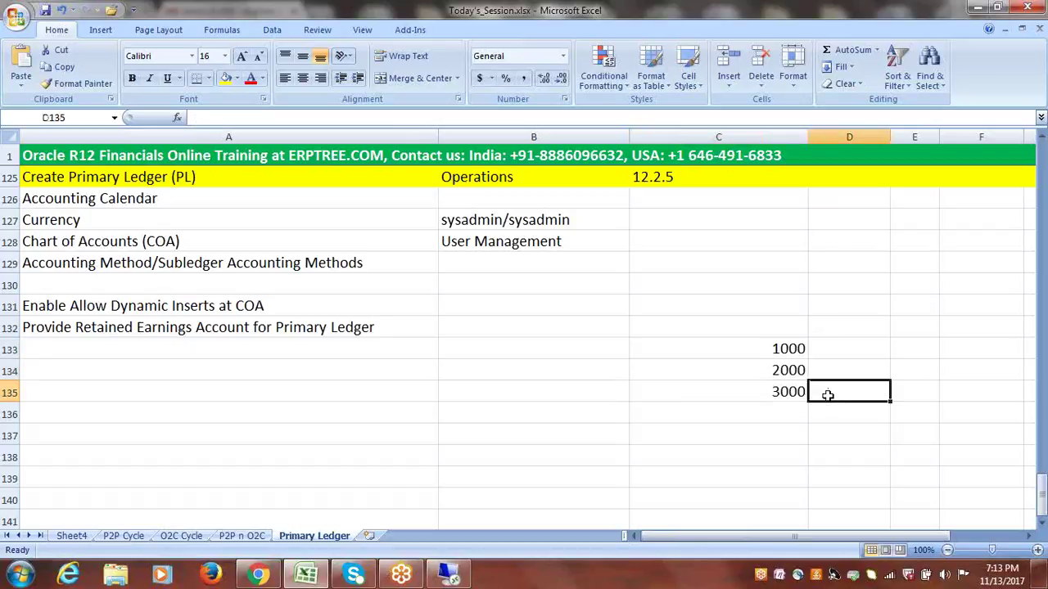
{"action": "left_click", "coordinate": [774, 329]}
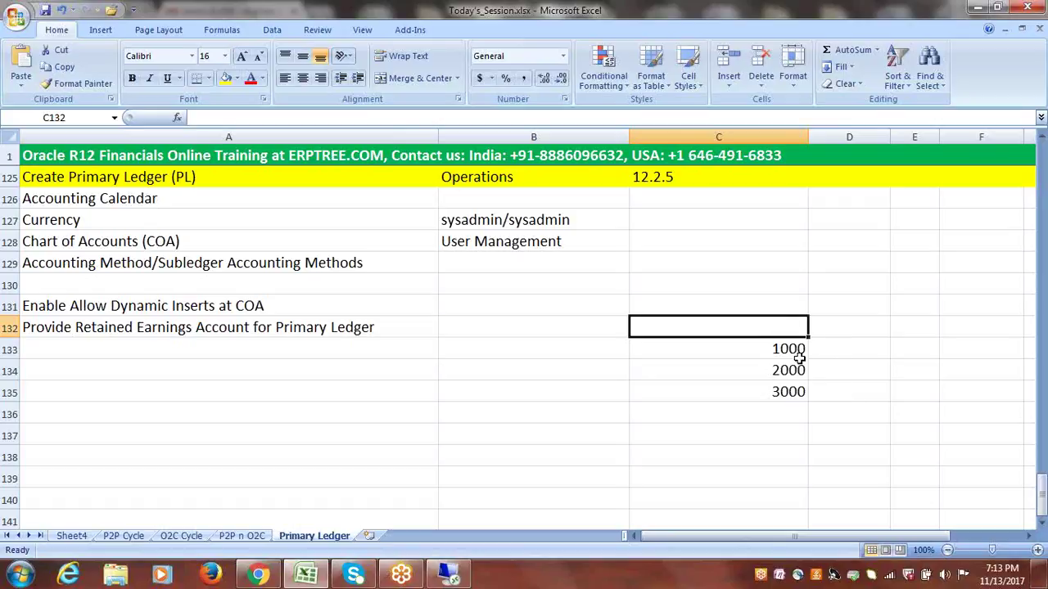
{"action": "left_click", "coordinate": [882, 372]}
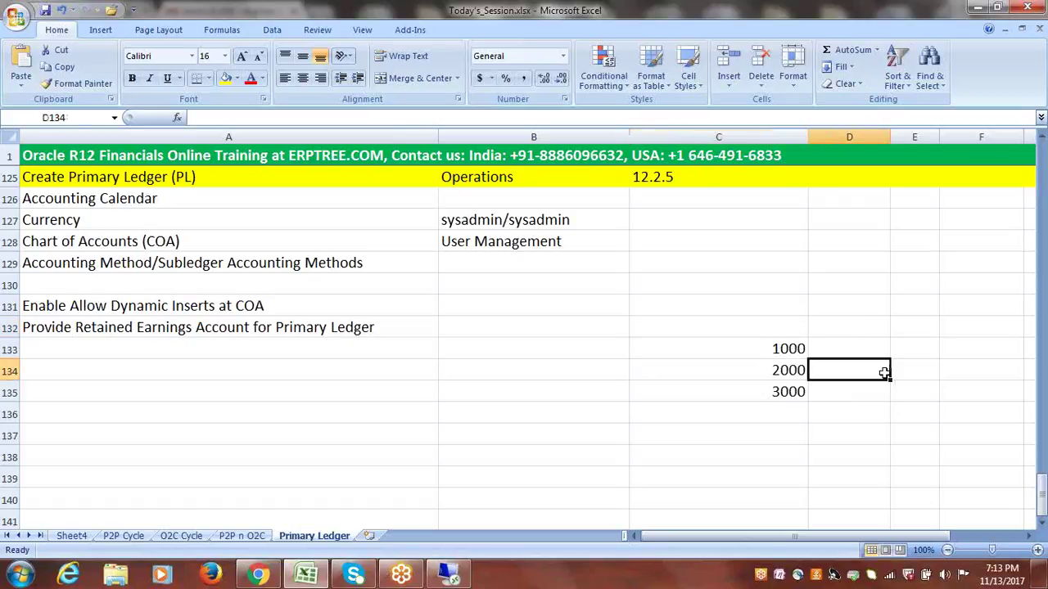
{"action": "left_click_drag", "start_coordinate": [790, 349], "coordinate": [794, 368]}
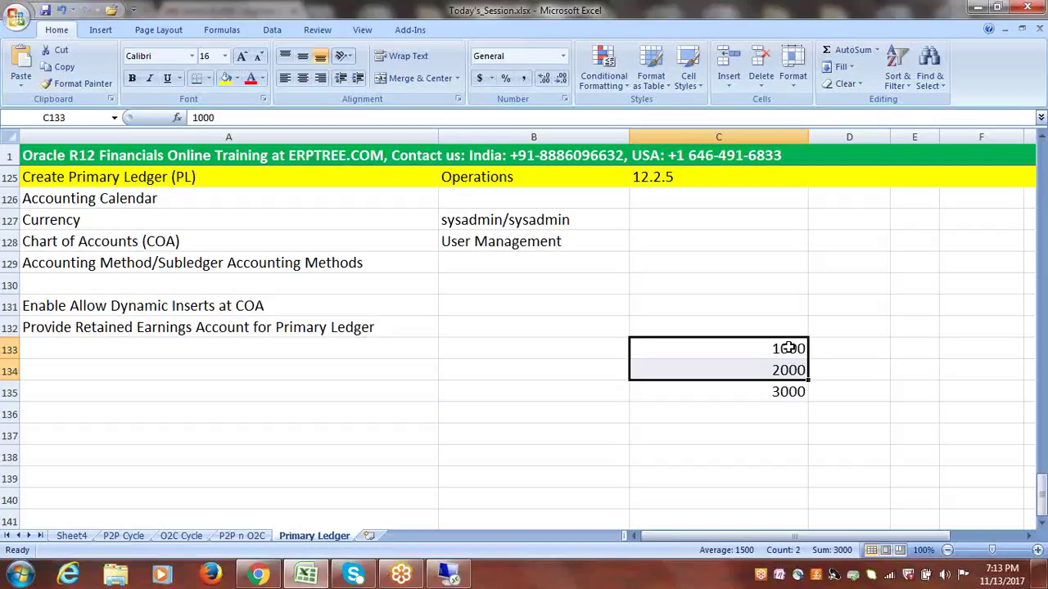
{"action": "left_click", "coordinate": [789, 348]}
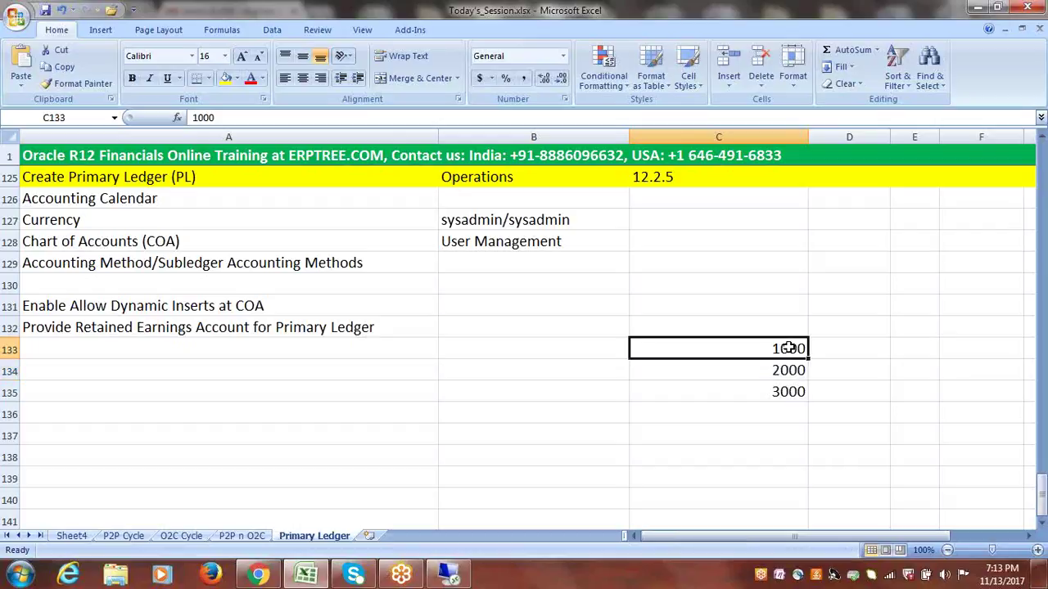
{"action": "left_click", "coordinate": [788, 392]}
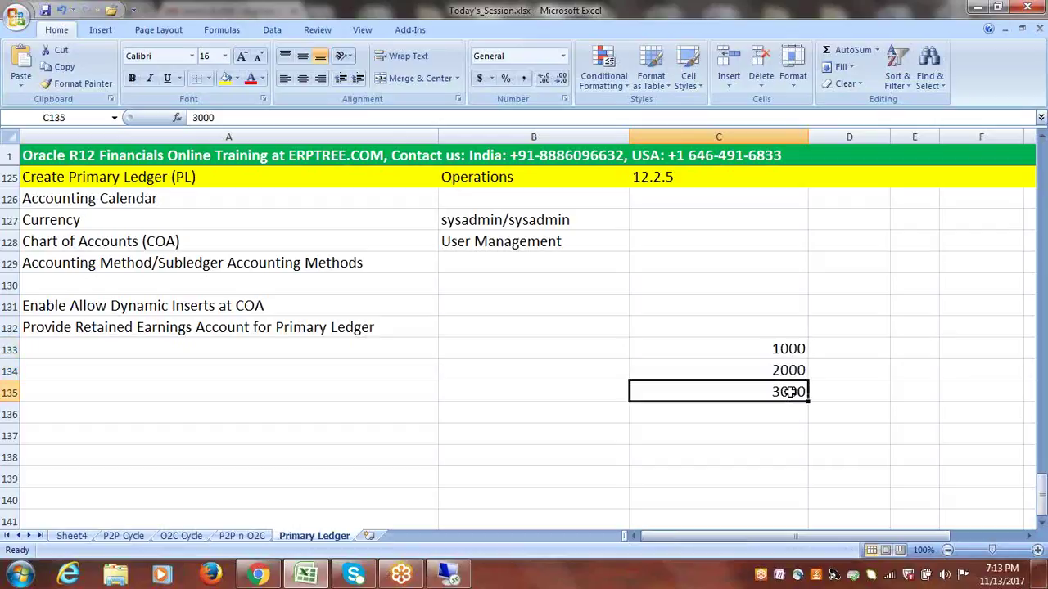
{"action": "left_click", "coordinate": [789, 370]}
{"action": "left_click_drag", "start_coordinate": [789, 370], "coordinate": [792, 393]}
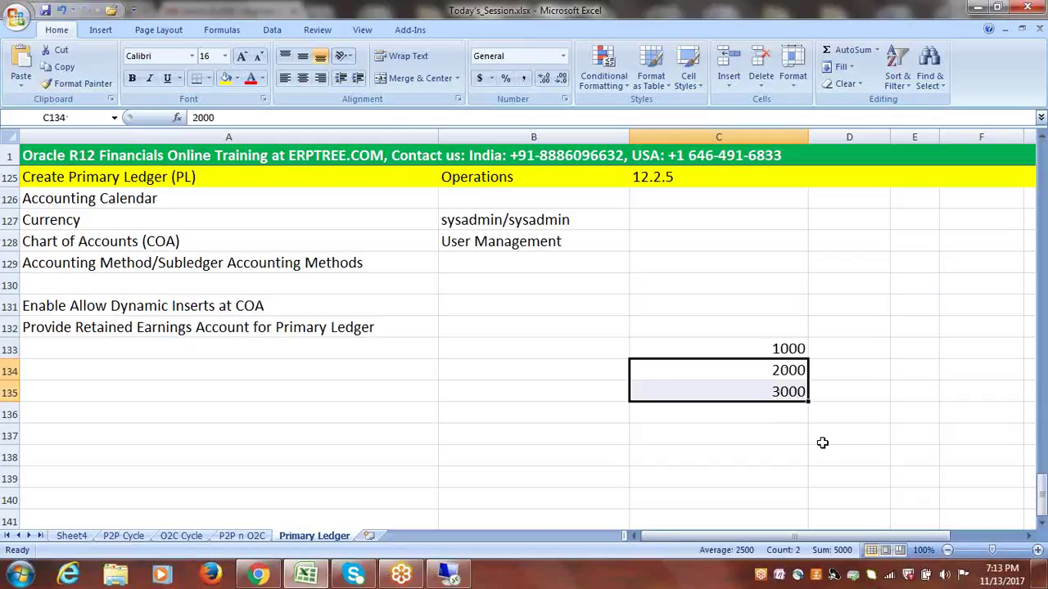
{"action": "left_click_drag", "start_coordinate": [777, 348], "coordinate": [774, 386]}
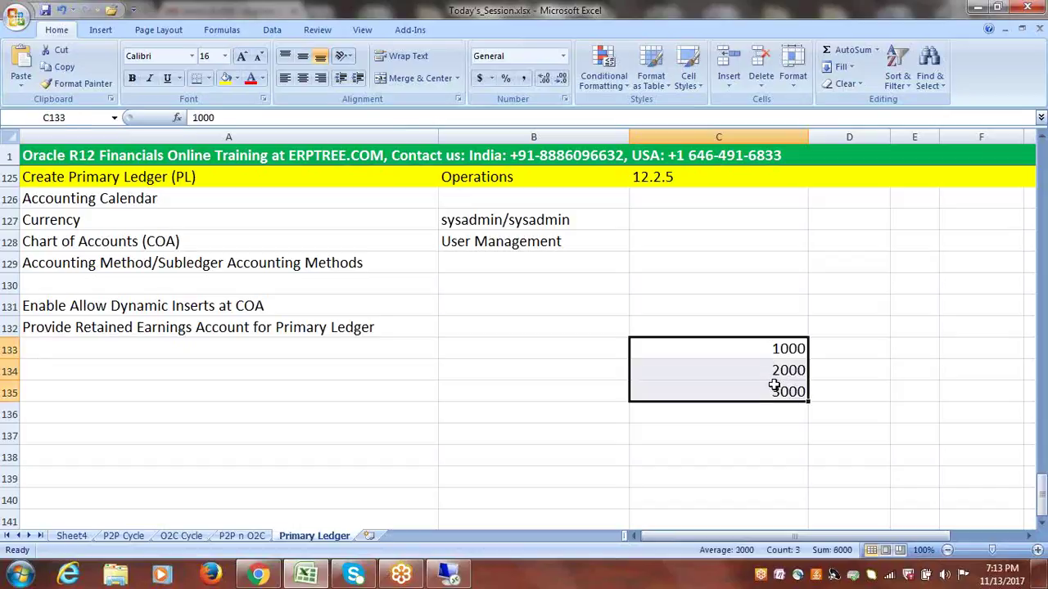
{"action": "left_click_drag", "start_coordinate": [789, 351], "coordinate": [790, 388]}
{"action": "left_click_drag", "start_coordinate": [783, 349], "coordinate": [782, 371]}
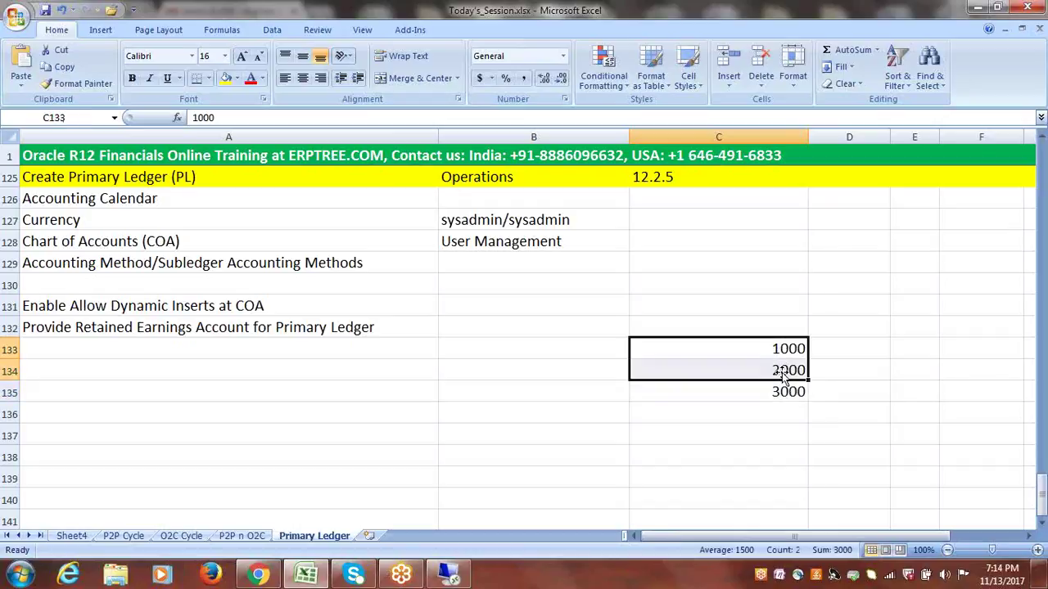
{"action": "left_click", "coordinate": [788, 393]}
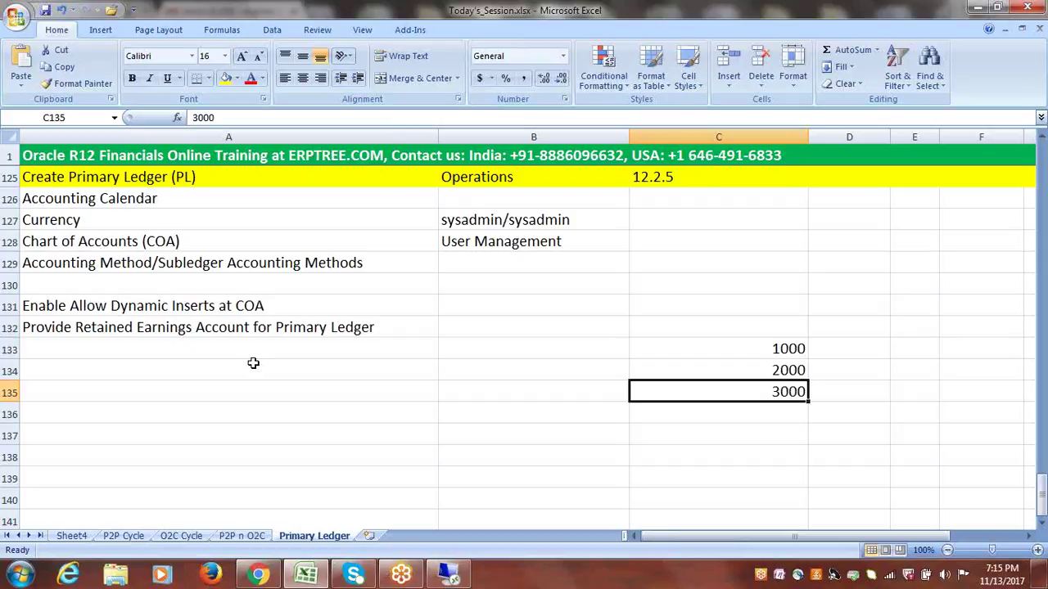
{"action": "left_click_drag", "start_coordinate": [791, 349], "coordinate": [787, 392]}
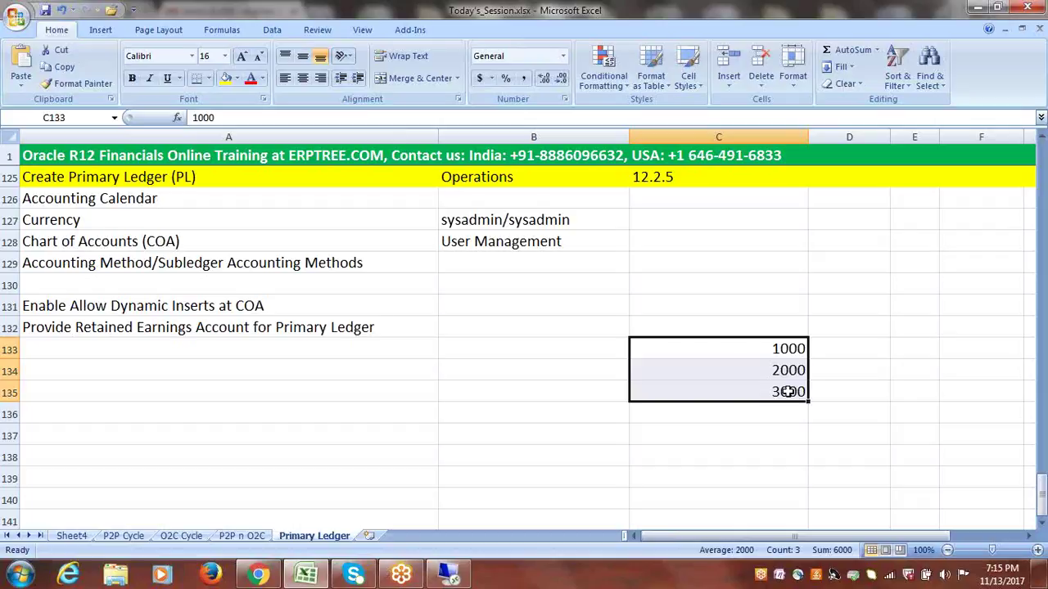
{"action": "left_click", "coordinate": [730, 303]}
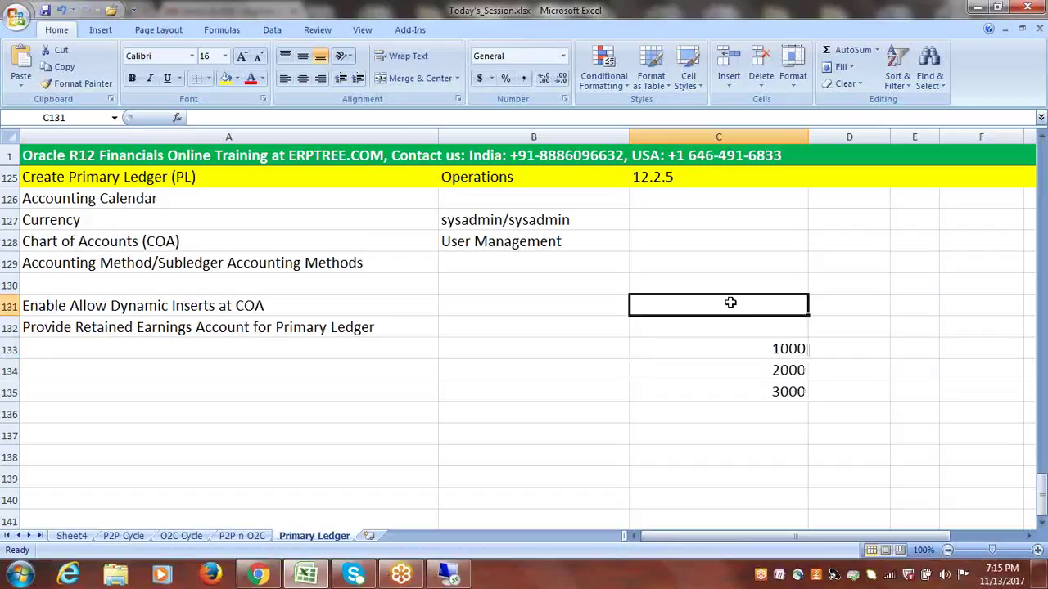
- Type the label 'Legal Entity (LE) - LE1' into C131 and verify the LE1 part
{"action": "type", "text": "Lega"}
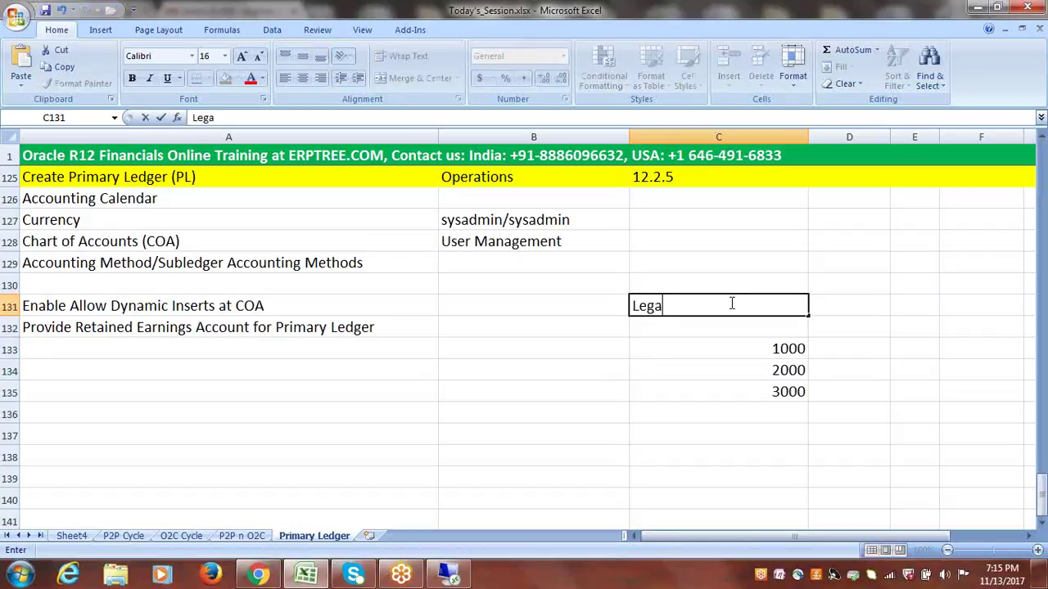
{"action": "type", "text": "l Entity ("}
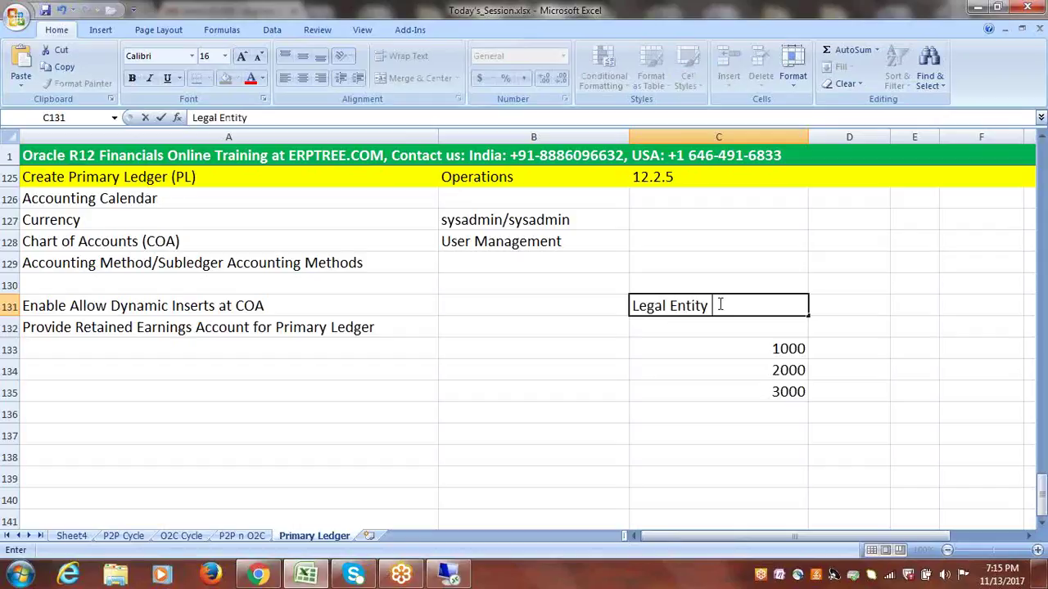
{"action": "type", "text": "LE)"}
{"action": "left_click_drag", "start_coordinate": [632, 312], "coordinate": [735, 309]}
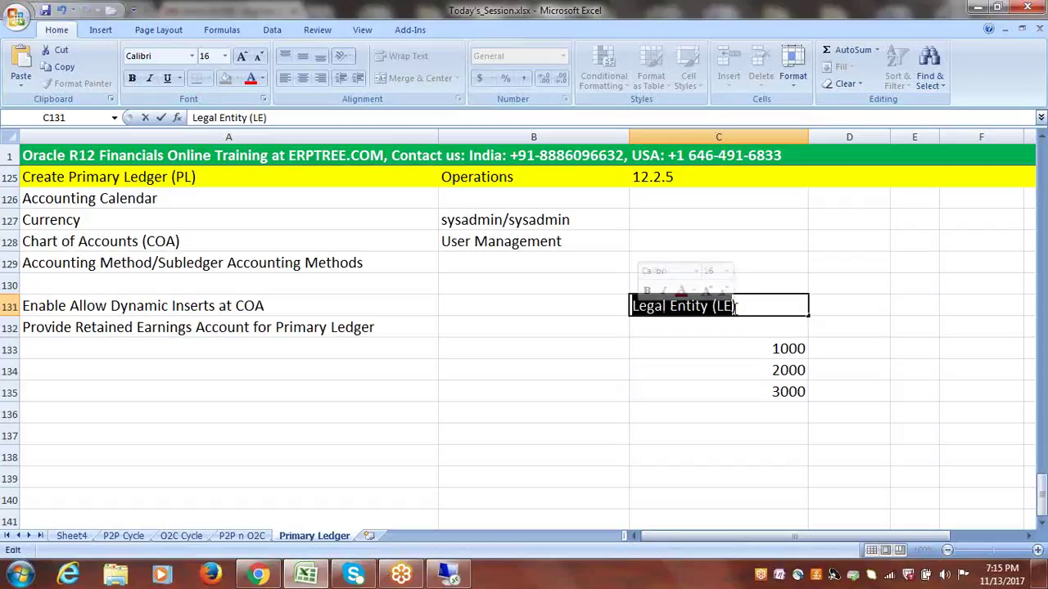
{"action": "left_click", "coordinate": [734, 309]}
{"action": "left_click", "coordinate": [760, 306]}
{"action": "type", "text": "-"}
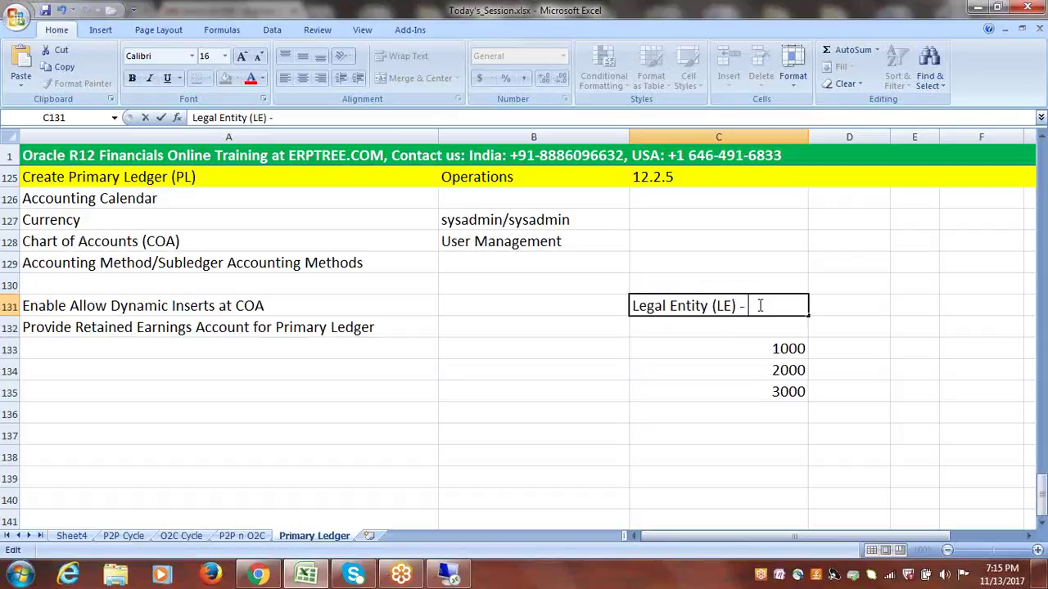
{"action": "type", "text": " LE1"}
{"action": "left_click", "coordinate": [840, 307]}
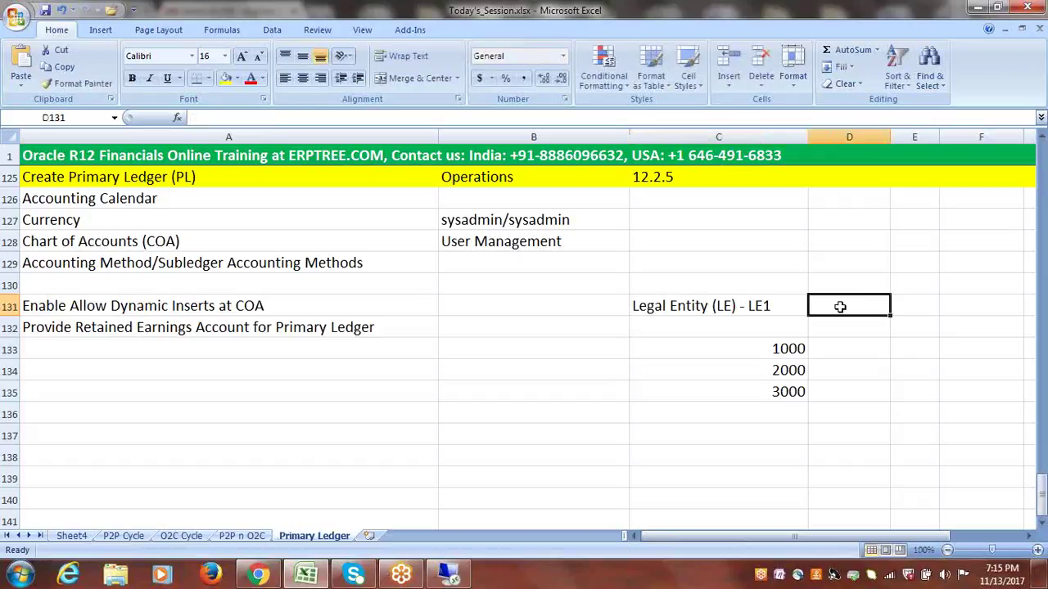
{"action": "left_click", "coordinate": [743, 308]}
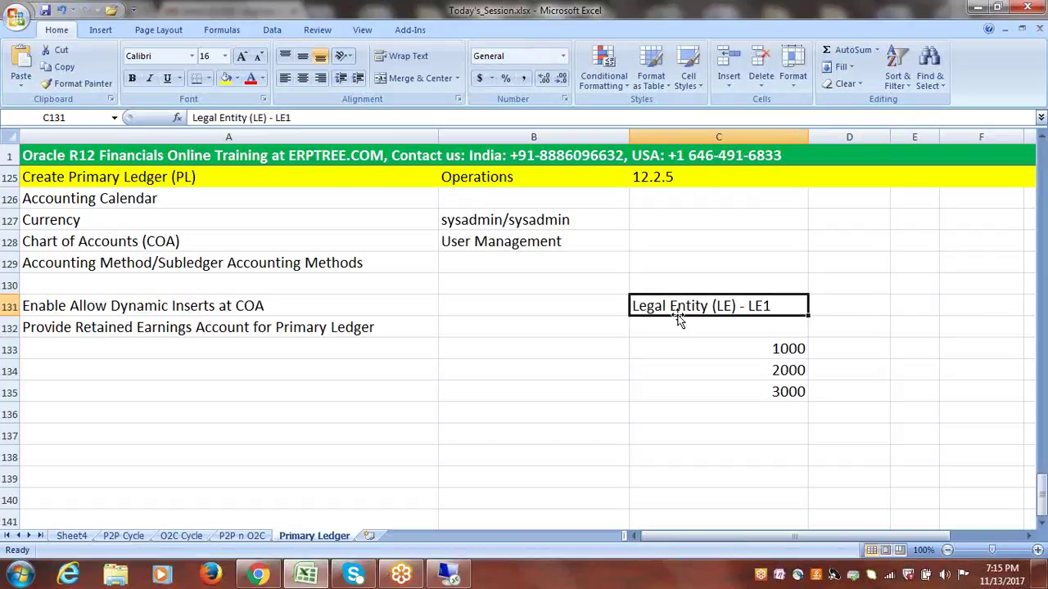
{"action": "double_click", "coordinate": [748, 307]}
{"action": "left_click_drag", "start_coordinate": [748, 306], "coordinate": [776, 307]}
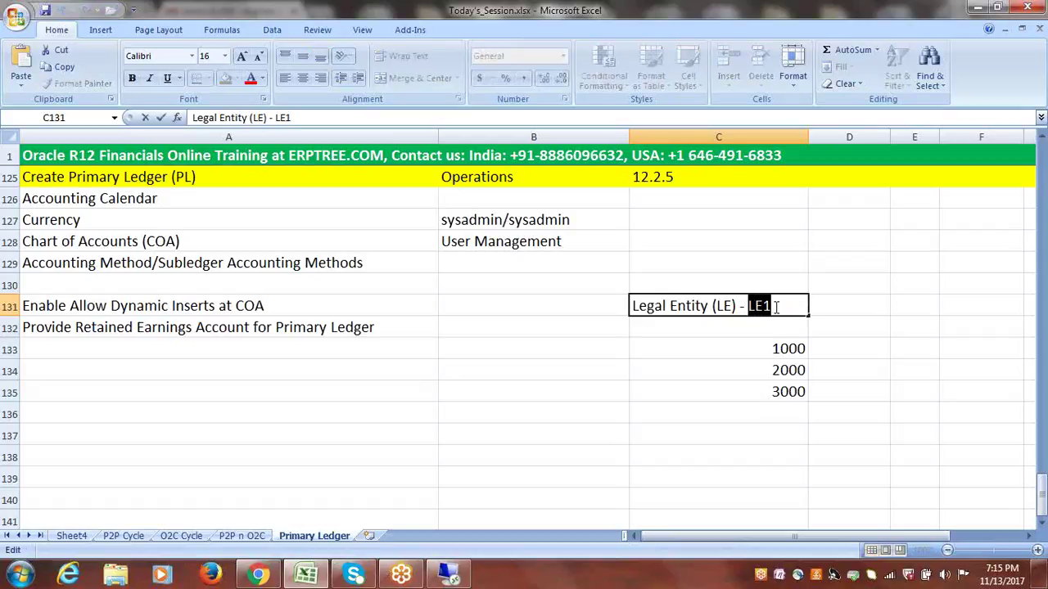
{"action": "left_click", "coordinate": [816, 308]}
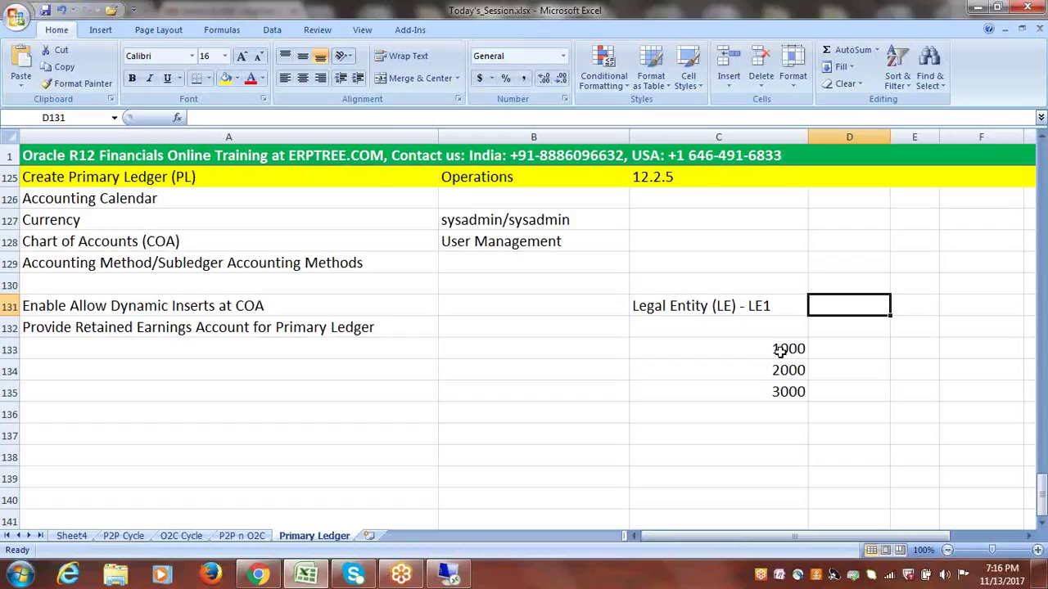
- Append '---->LE1' to the 1000, 2000 and 3000 values in C133:C135
{"action": "double_click", "coordinate": [804, 350]}
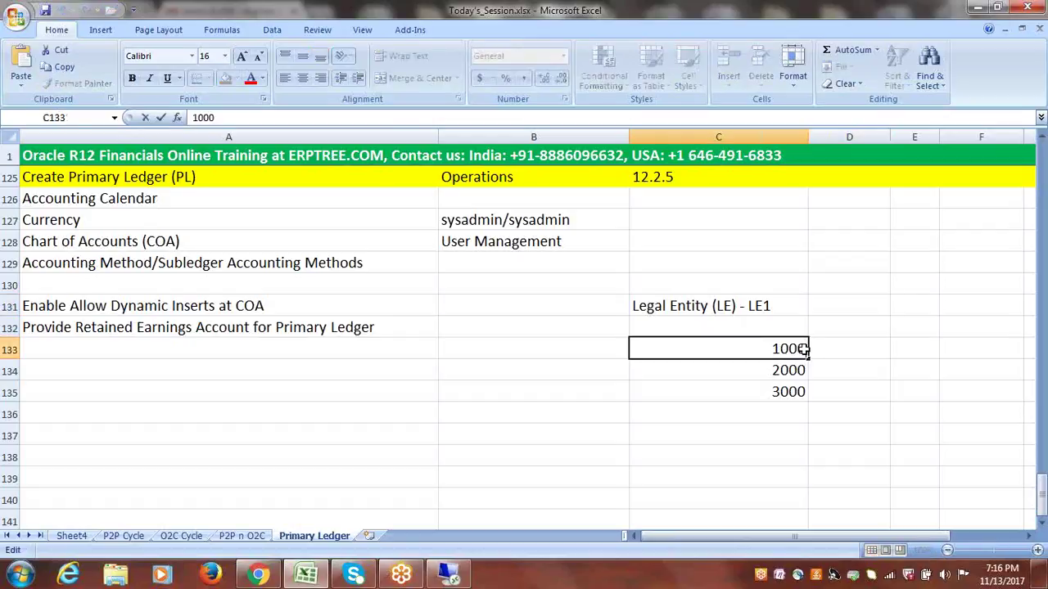
{"action": "type", "text": "---->LE1"}
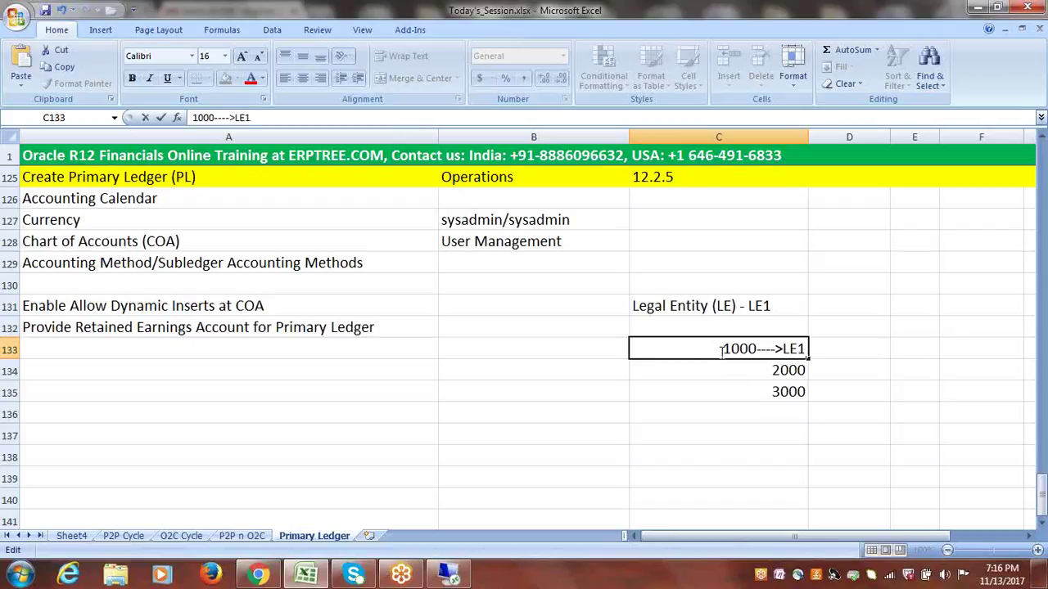
{"action": "left_click", "coordinate": [801, 370]}
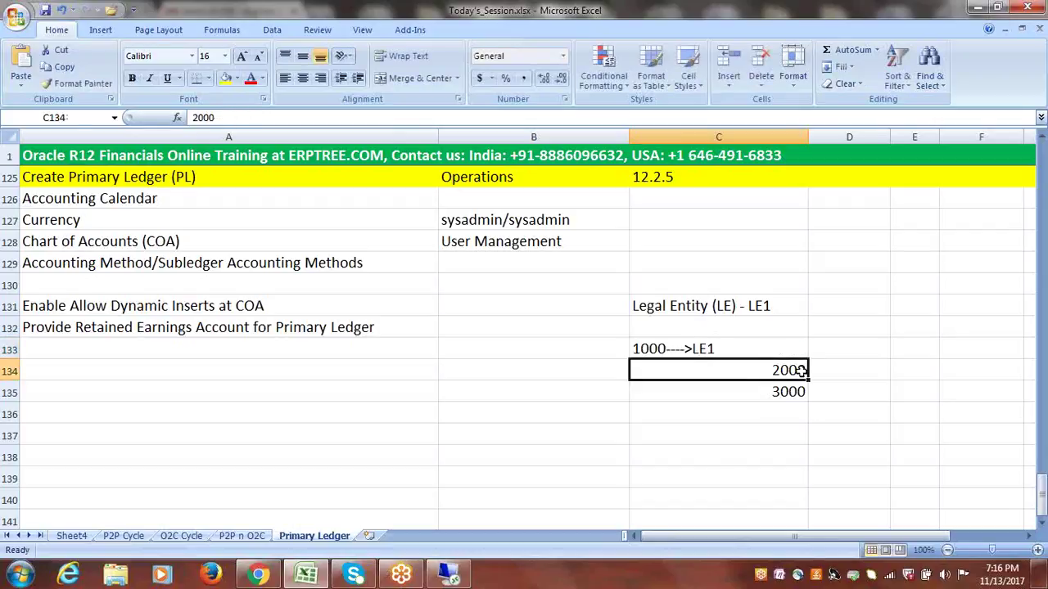
{"action": "double_click", "coordinate": [800, 370]}
{"action": "type", "text": "---->"}
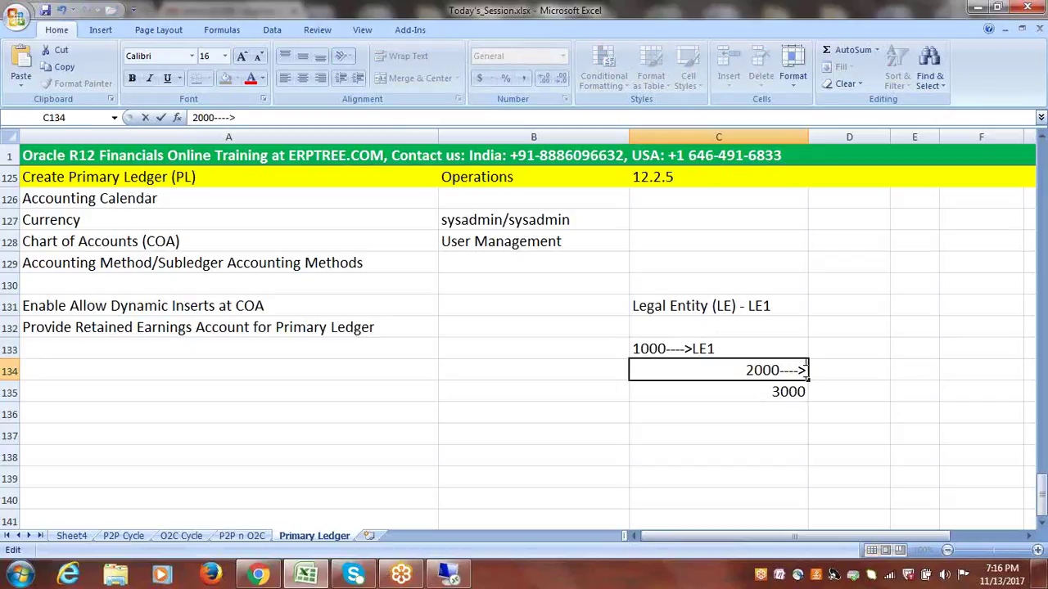
{"action": "type", "text": "LE"}
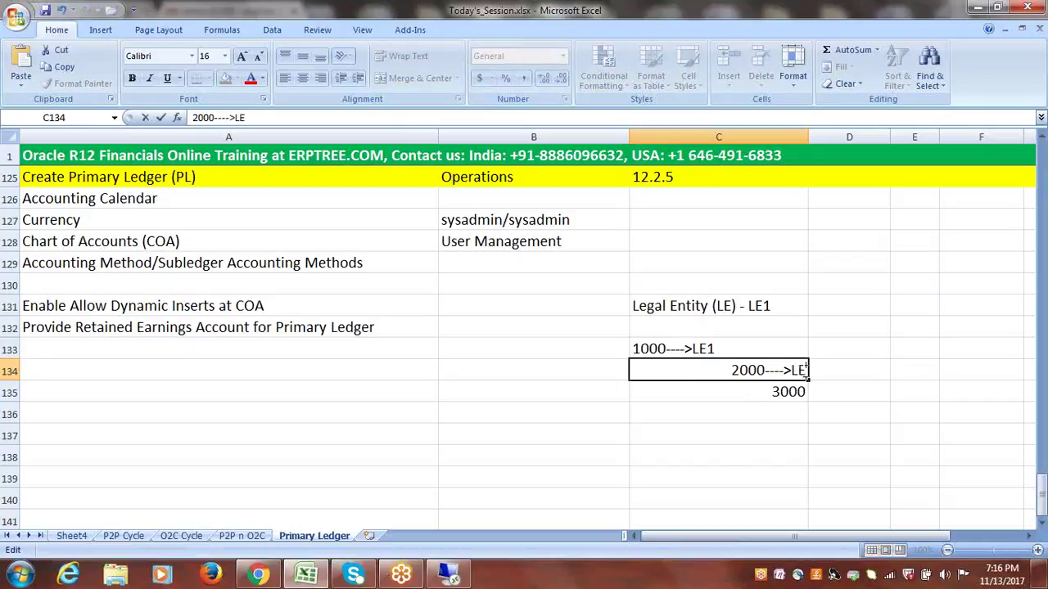
{"action": "type", "text": "2"}
{"action": "key", "text": "BackSpace"}
{"action": "type", "text": "1"}
{"action": "left_click", "coordinate": [803, 393]}
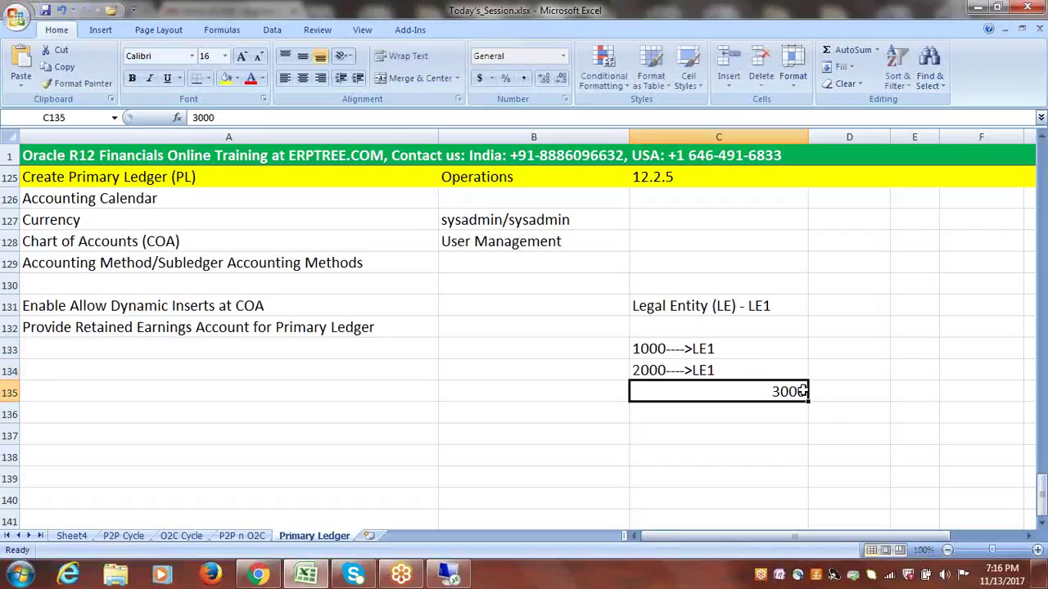
{"action": "double_click", "coordinate": [808, 392]}
{"action": "type", "text": "-"}
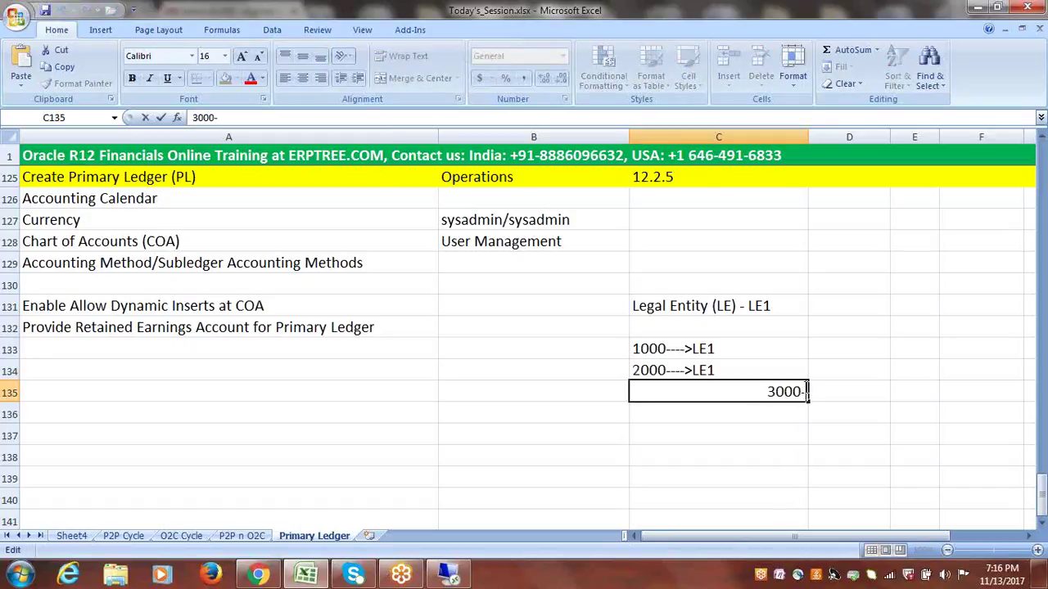
{"action": "type", "text": "--->LE1"}
{"action": "left_click", "coordinate": [907, 318]}
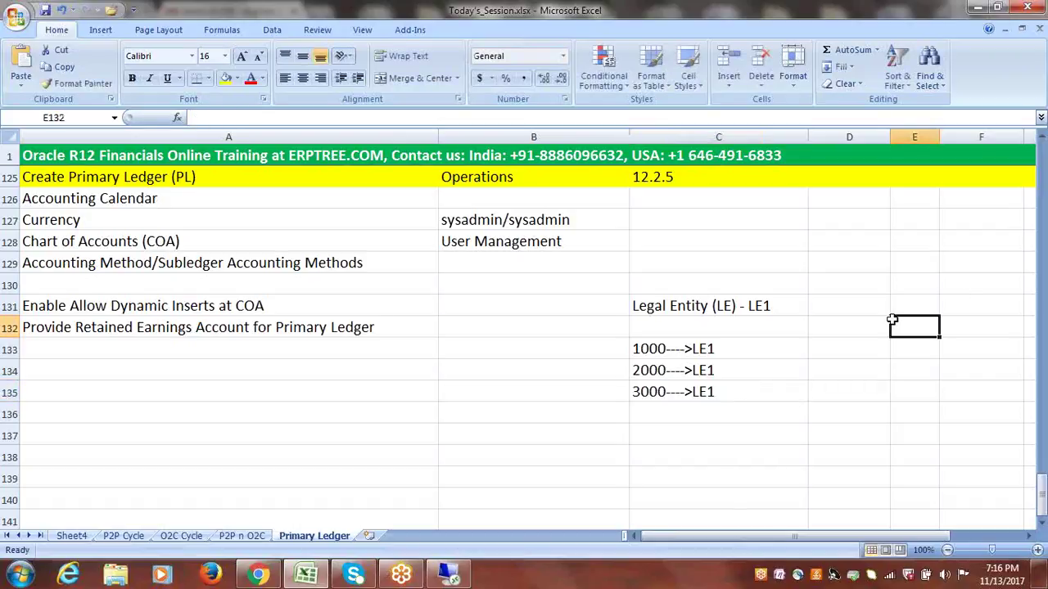
{"action": "left_click", "coordinate": [719, 302]}
- Fill C131 down to create 'Legal Entity (LE) - LE2' in C132
{"action": "left_click_drag", "start_coordinate": [815, 323], "coordinate": [810, 331]}
{"action": "left_click", "coordinate": [875, 312]}
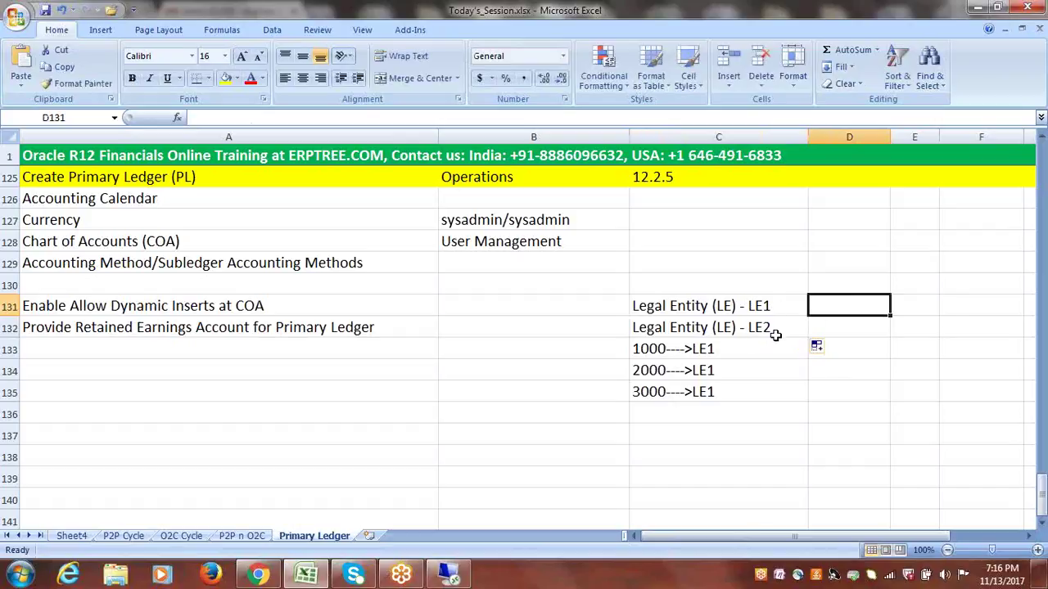
{"action": "left_click", "coordinate": [672, 348]}
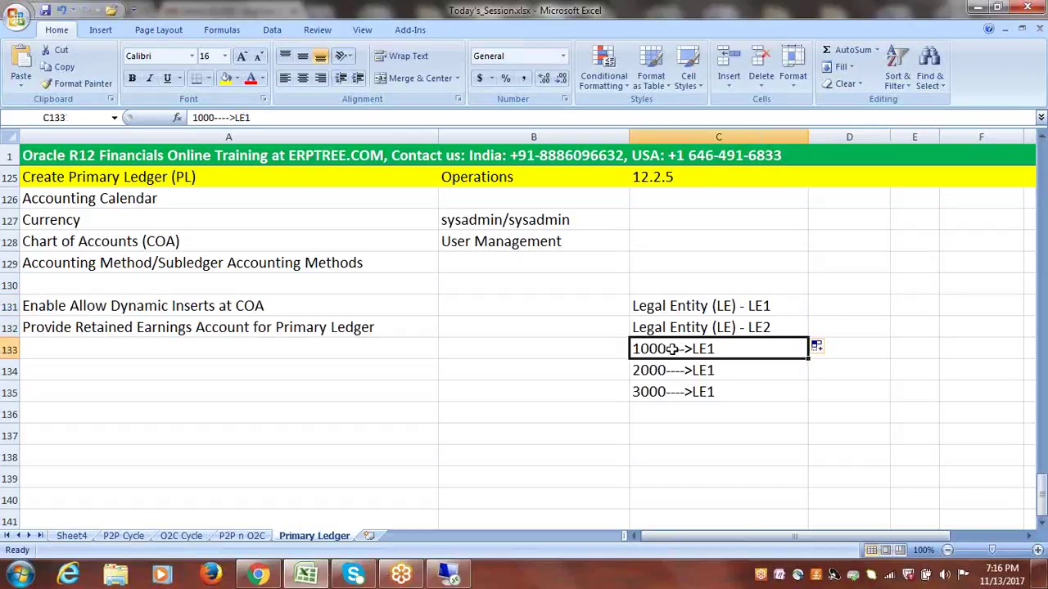
{"action": "left_click_drag", "start_coordinate": [671, 349], "coordinate": [672, 361]}
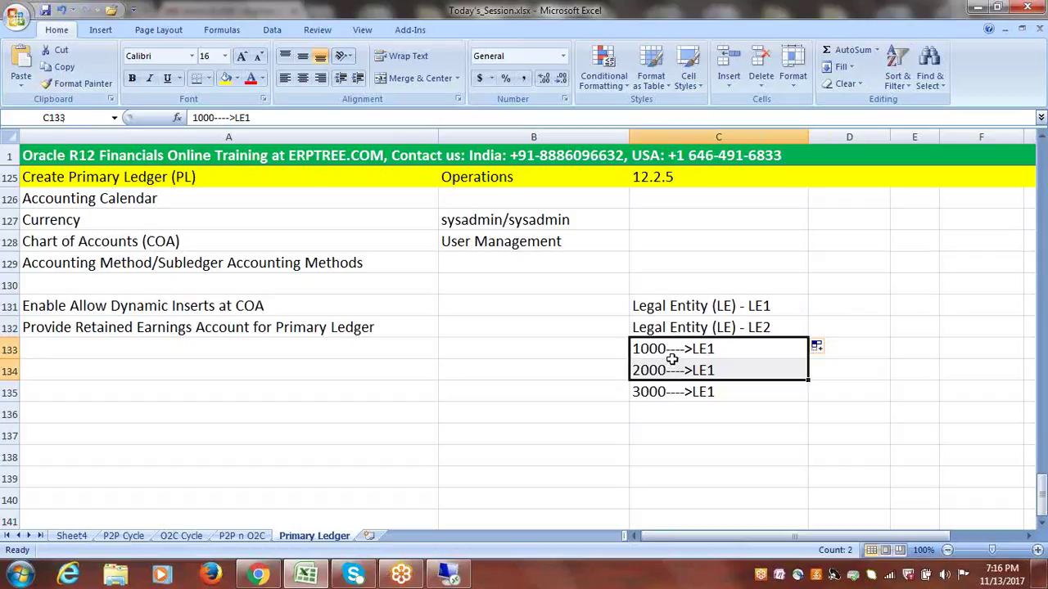
{"action": "left_click", "coordinate": [696, 303]}
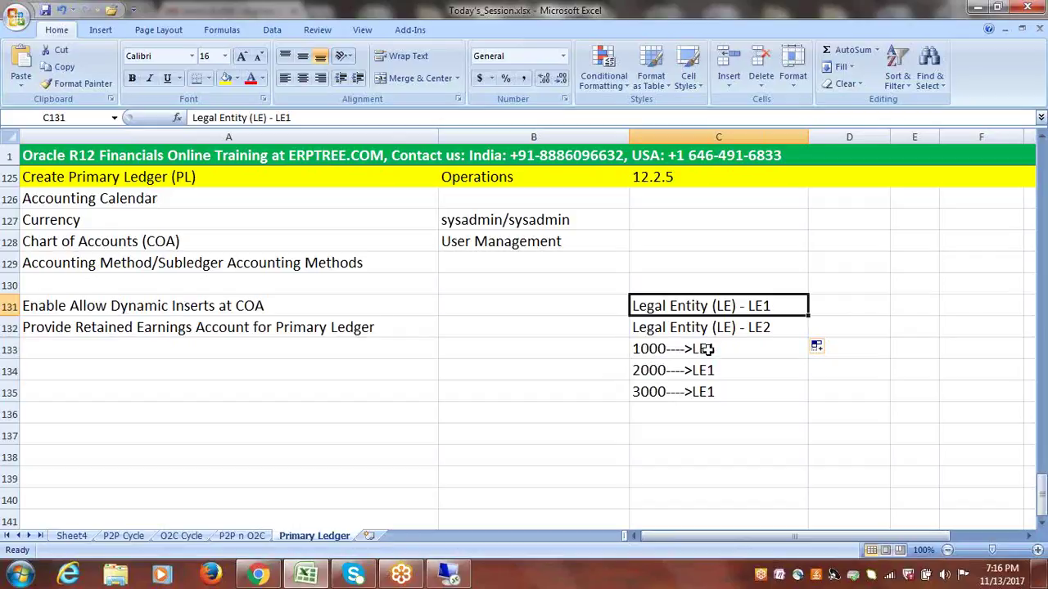
{"action": "left_click_drag", "start_coordinate": [663, 355], "coordinate": [682, 368]}
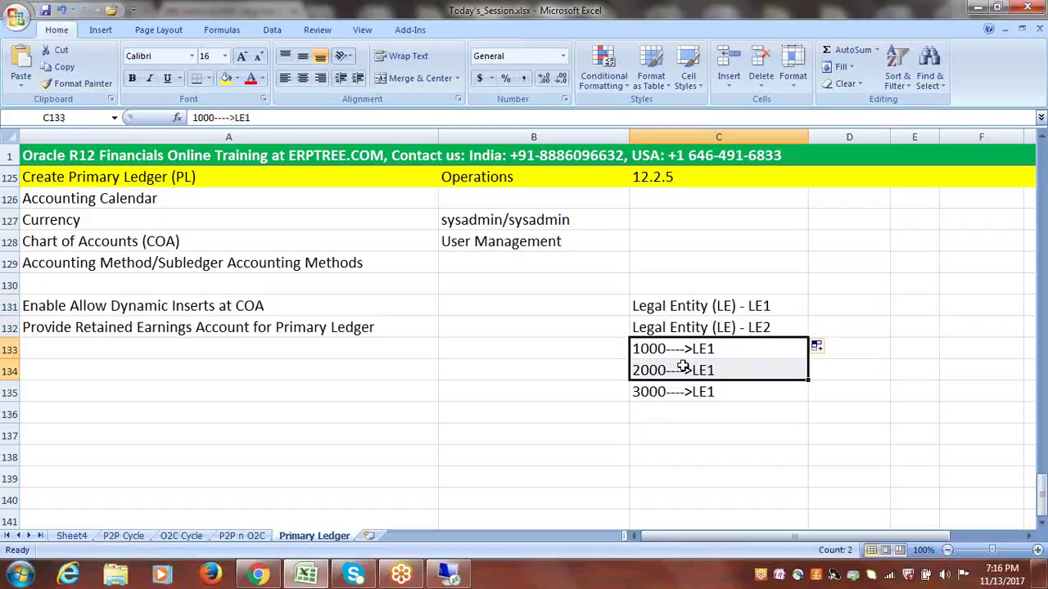
{"action": "left_click", "coordinate": [642, 392]}
{"action": "left_click", "coordinate": [654, 333]}
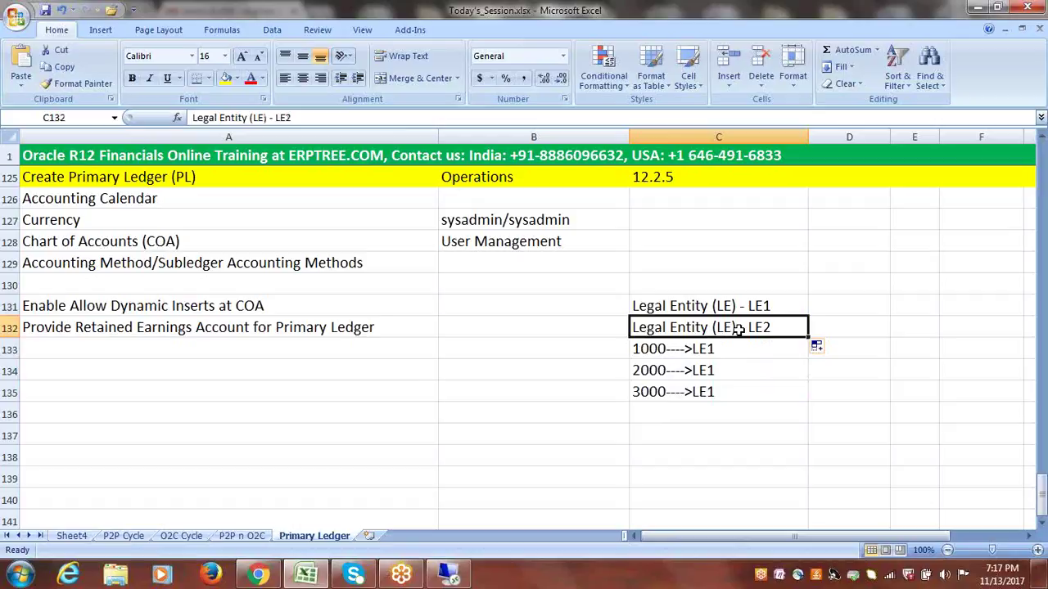
- Change the C135 mapping from 3000---->LE1 to 3000---->LE2
{"action": "double_click", "coordinate": [723, 391]}
{"action": "key", "text": "BackSpace"}
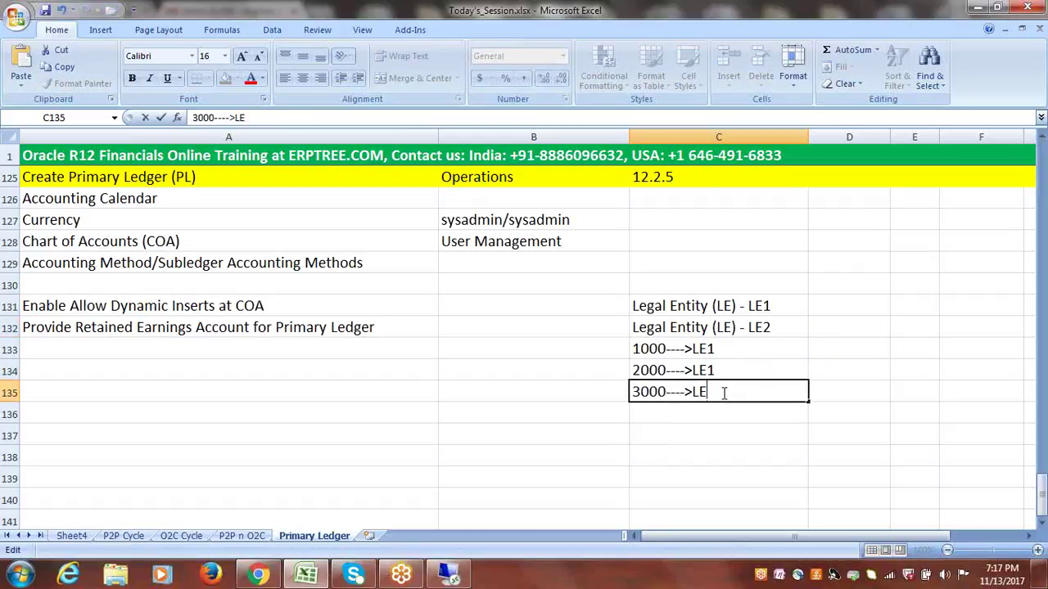
{"action": "type", "text": "2"}
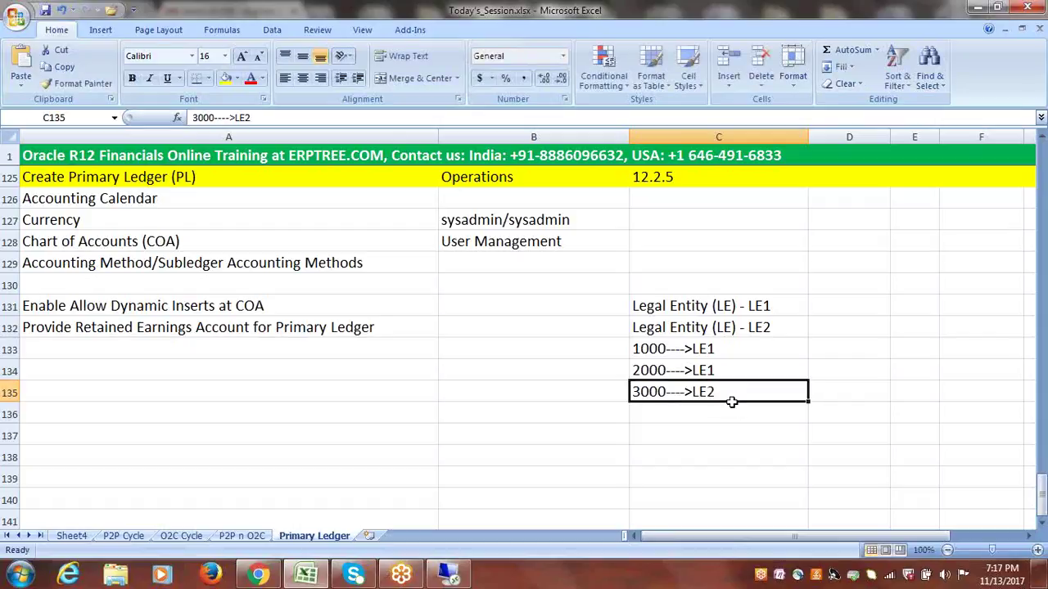
{"action": "left_click", "coordinate": [737, 455]}
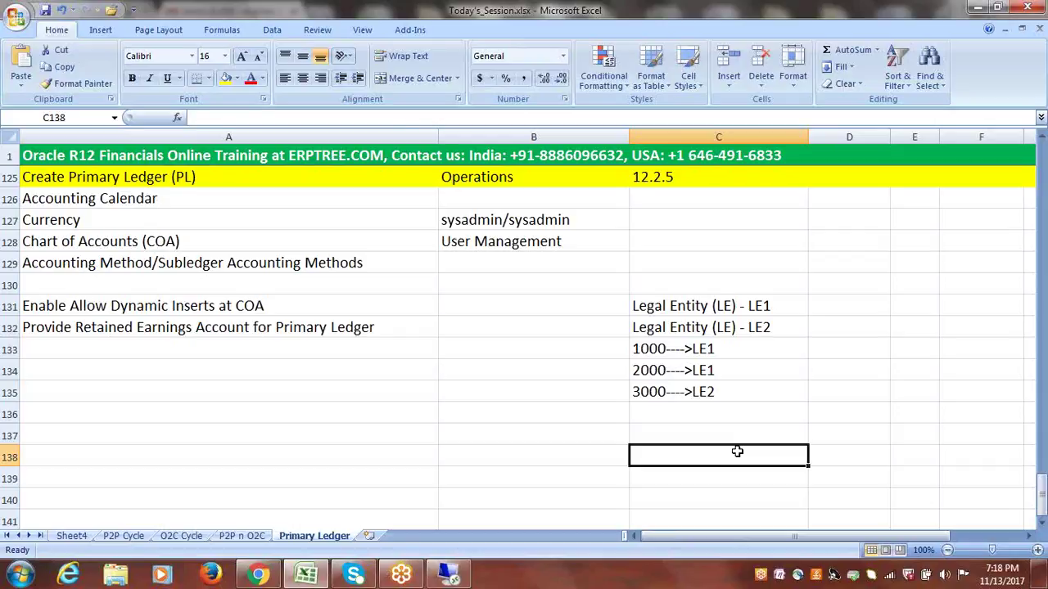
{"action": "left_click", "coordinate": [653, 352]}
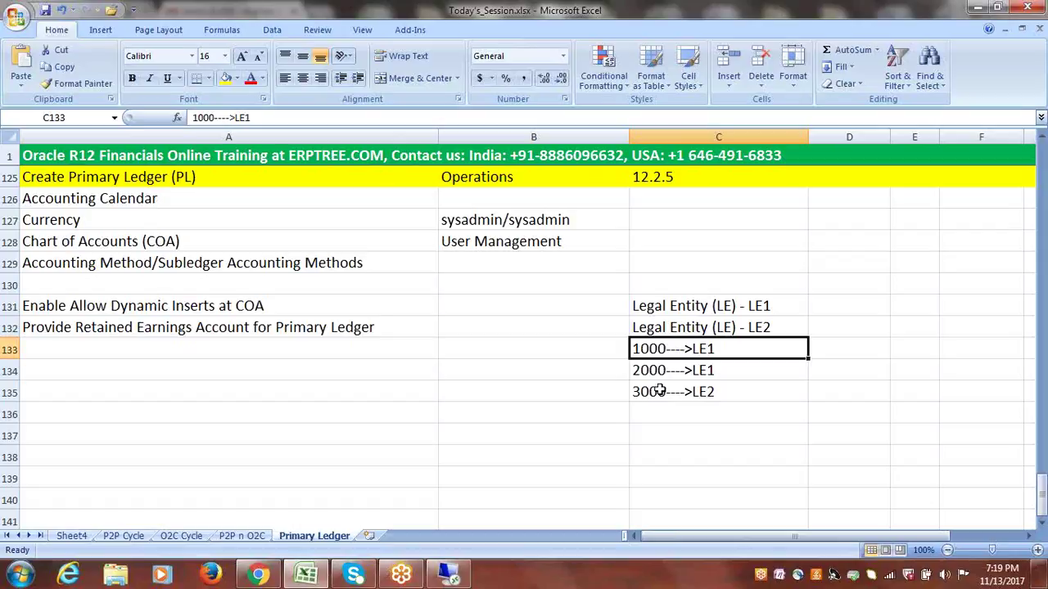
- Enter the label 'Balancing Segment Values (BSV)' in cell C137
{"action": "left_click", "coordinate": [662, 430]}
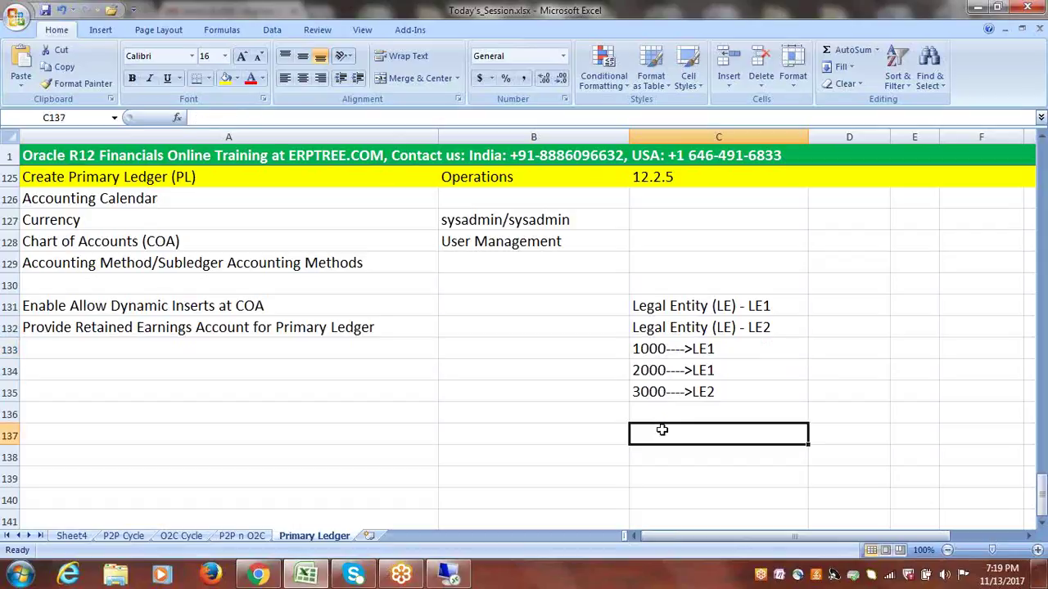
{"action": "type", "text": "B"}
{"action": "key", "text": "BackSpace"}
{"action": "type", "text": "B"}
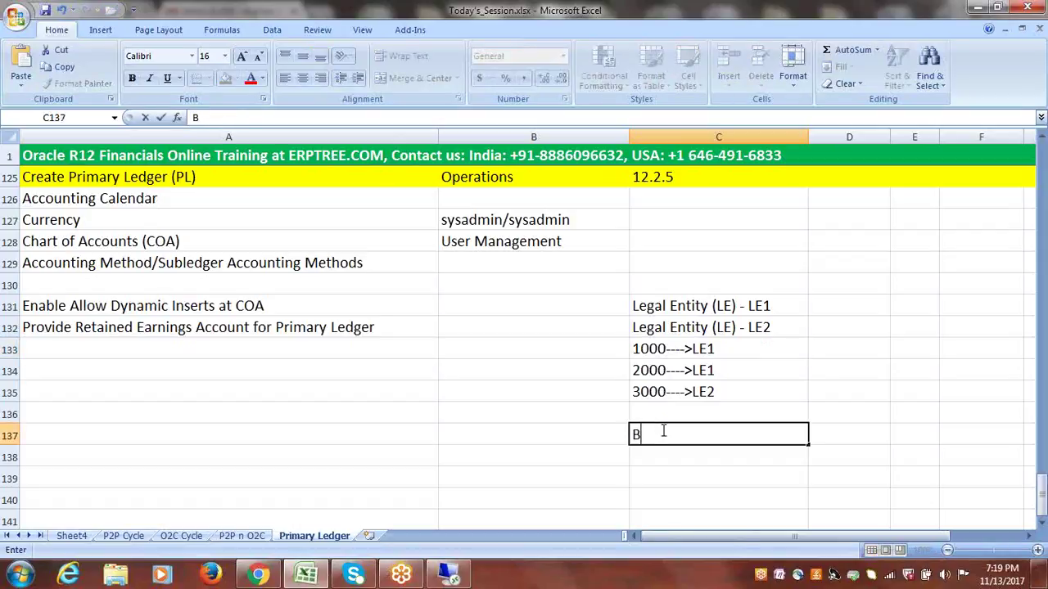
{"action": "type", "text": "alancing Segment"}
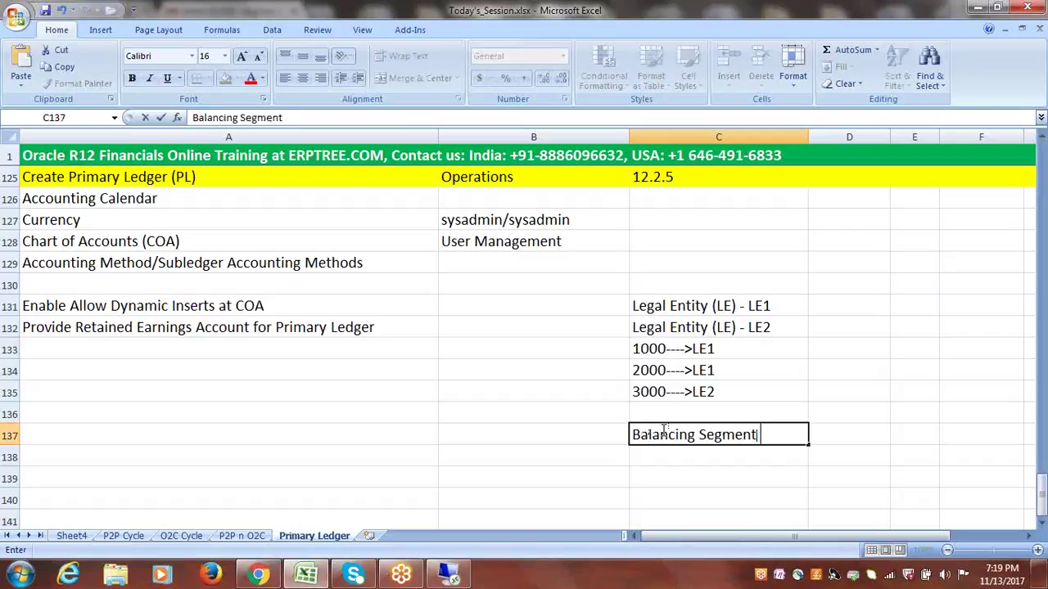
{"action": "type", "text": " Values"}
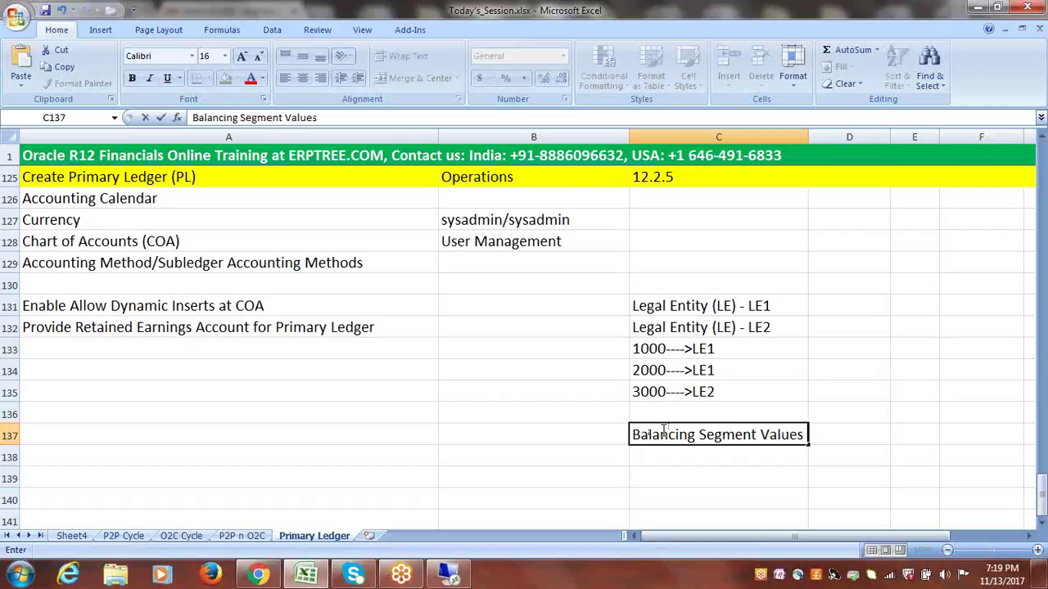
{"action": "type", "text": " (BSV)"}
{"action": "left_click", "coordinate": [668, 474]}
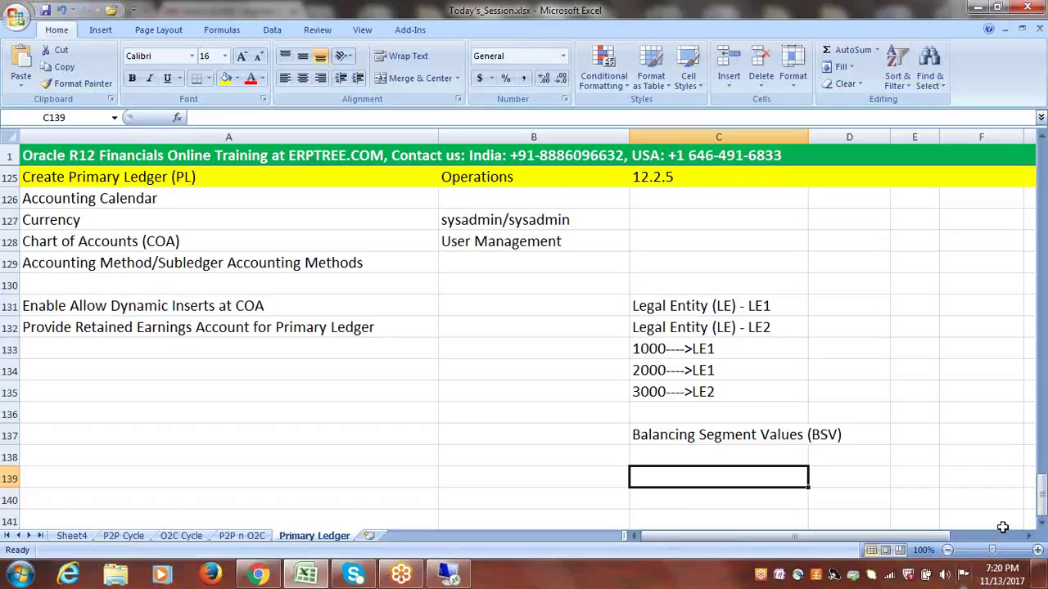
- Add 'Create Legal Entity' as the next checklist step in A133
{"action": "left_click", "coordinate": [639, 348]}
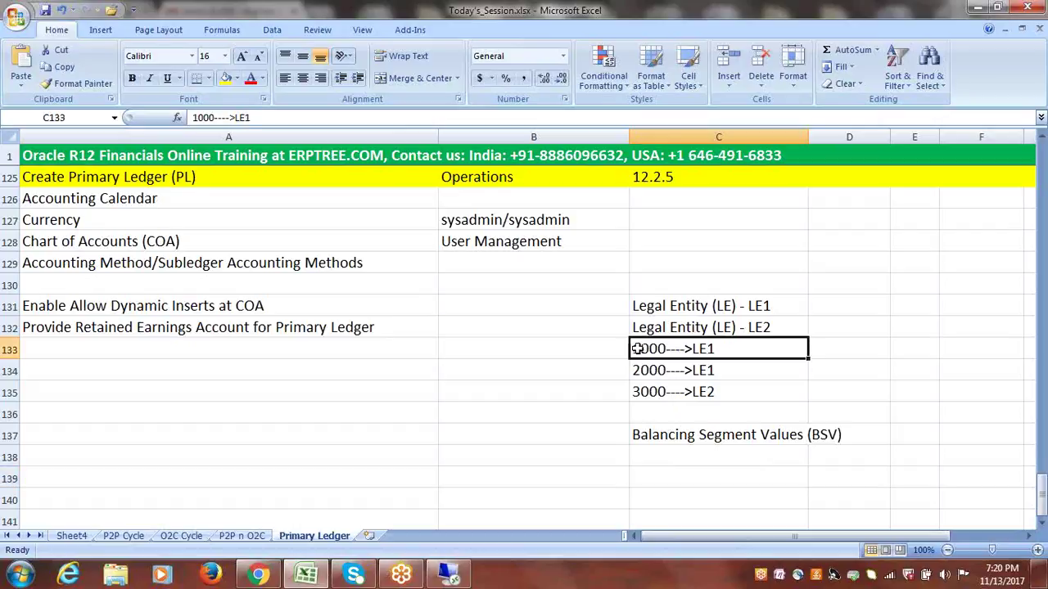
{"action": "double_click", "coordinate": [636, 349]}
{"action": "left_click_drag", "start_coordinate": [635, 349], "coordinate": [715, 349]}
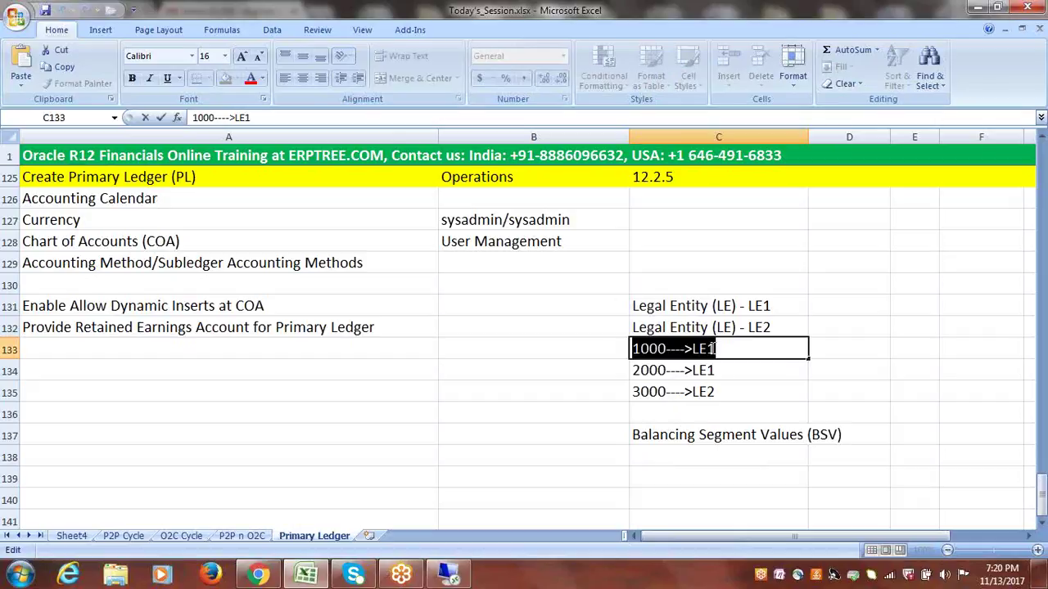
{"action": "left_click", "coordinate": [717, 348]}
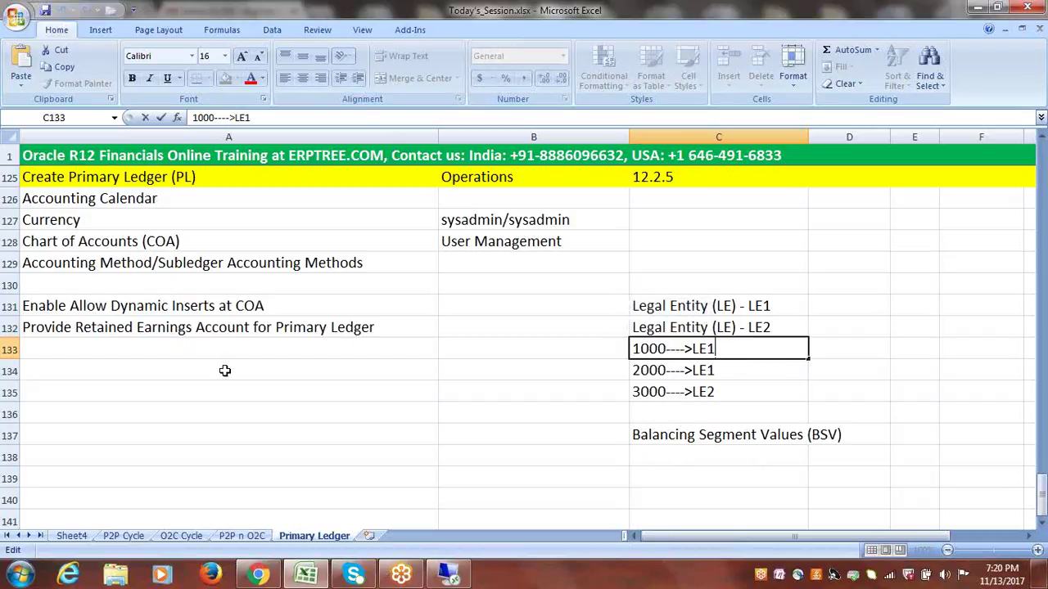
{"action": "left_click", "coordinate": [151, 351]}
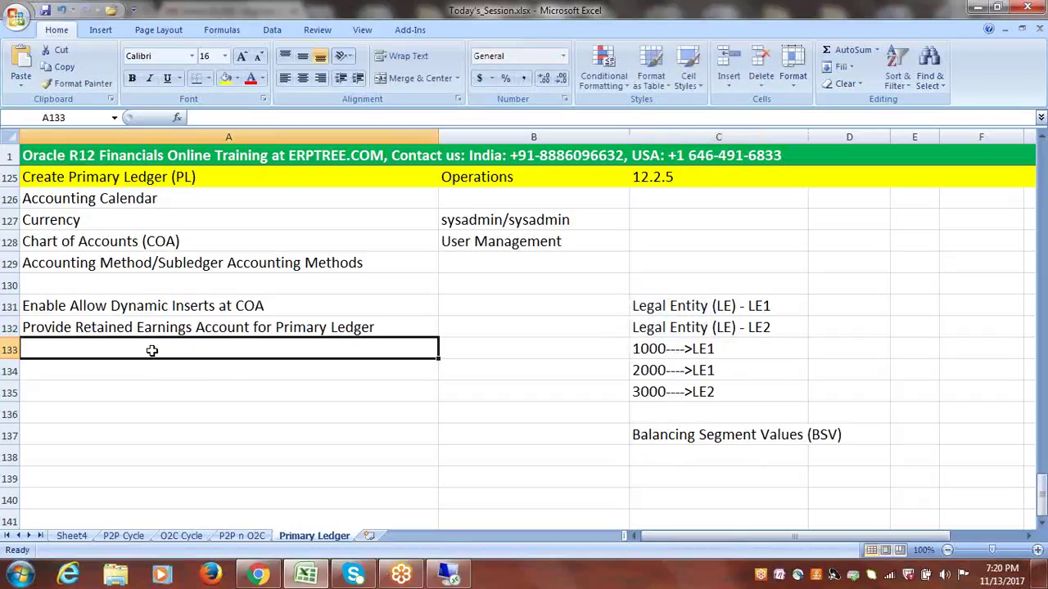
{"action": "type", "text": "Cr"}
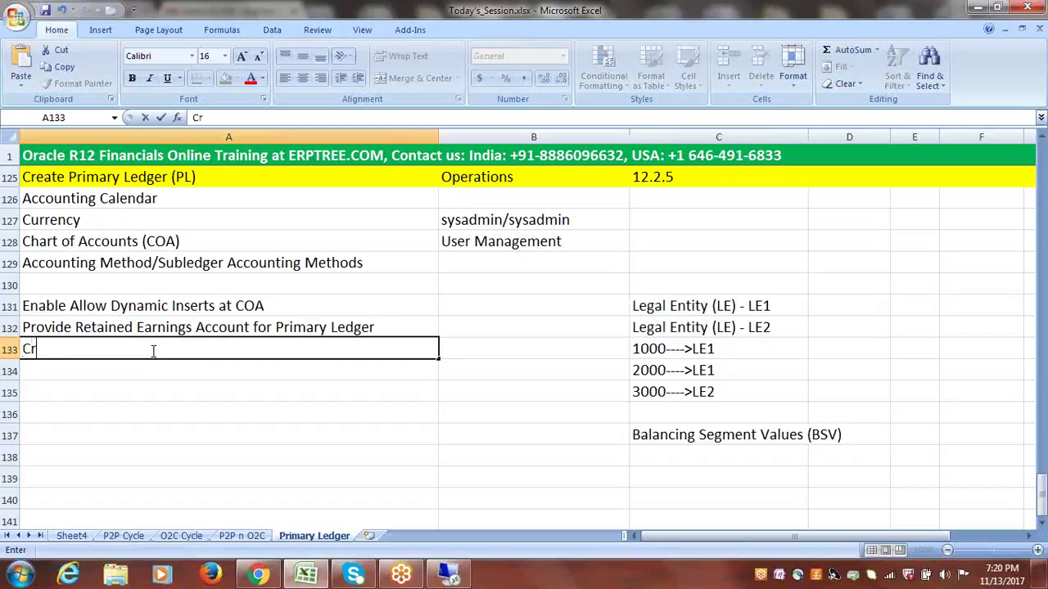
{"action": "type", "text": "eate Lega"}
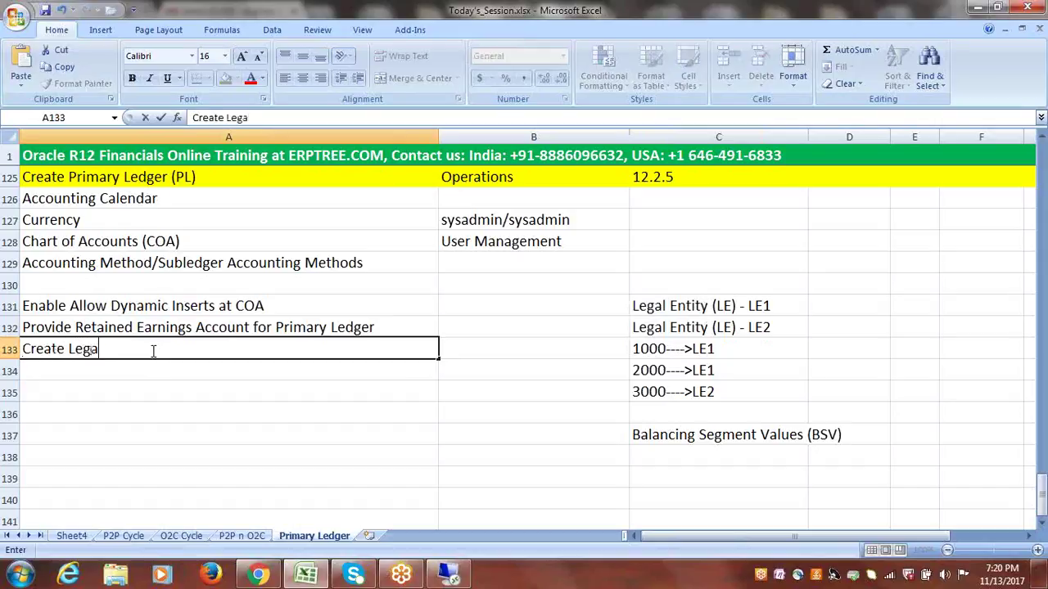
{"action": "type", "text": "l Entity"}
{"action": "left_click_drag", "start_coordinate": [692, 309], "coordinate": [700, 392]}
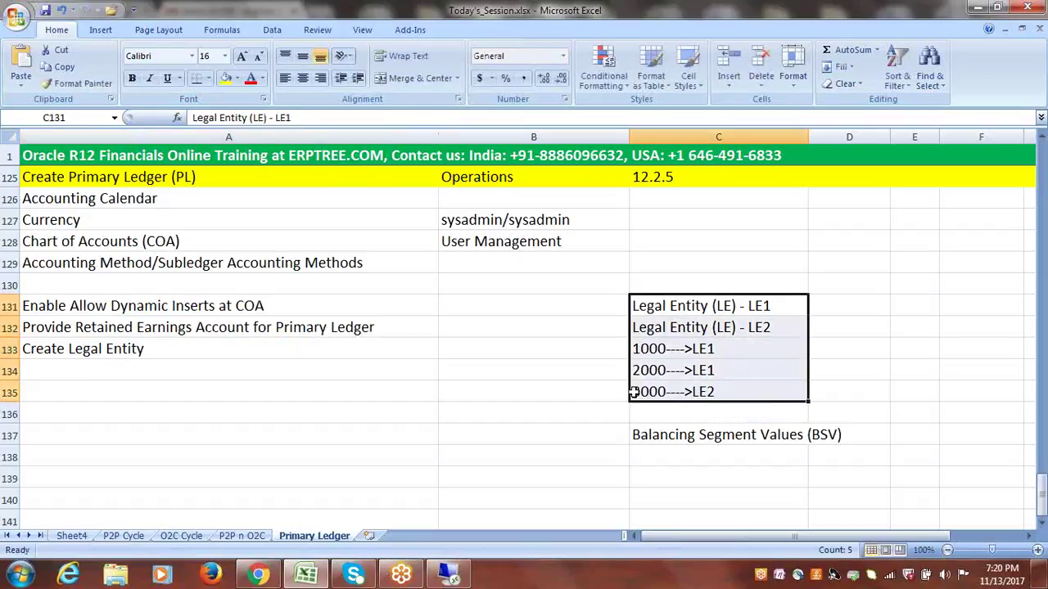
{"action": "left_click", "coordinate": [167, 345]}
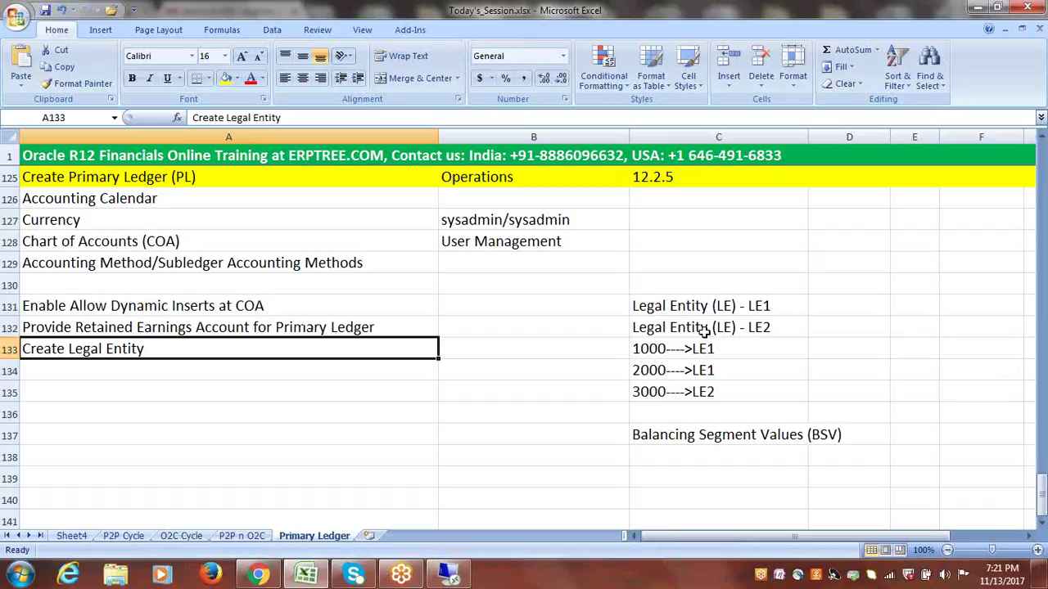
- Clear the 'Legal Entity (LE) - LE2' note from C132
{"action": "left_click_drag", "start_coordinate": [706, 307], "coordinate": [703, 392]}
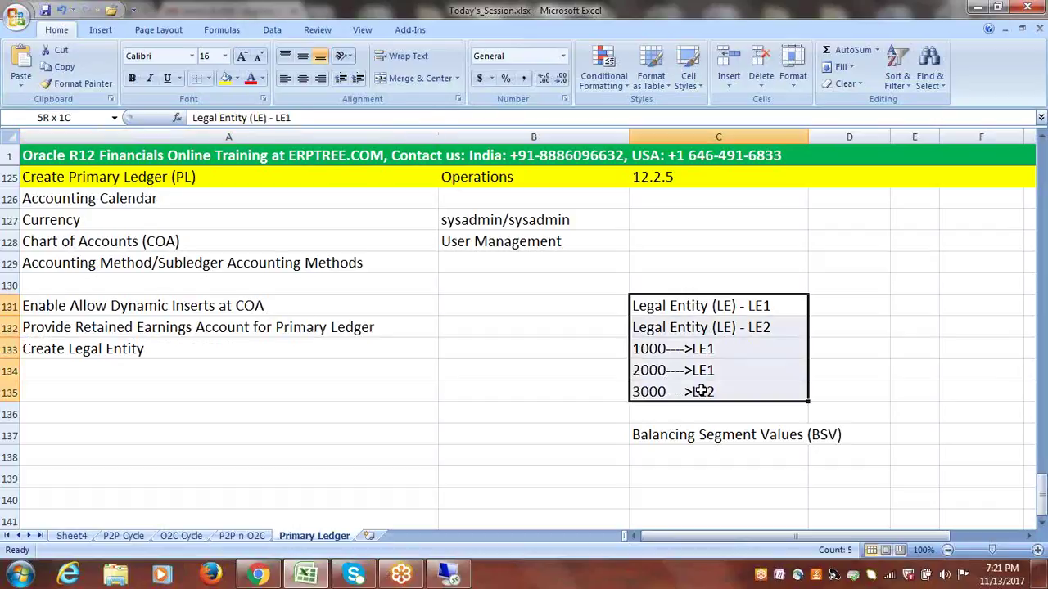
{"action": "double_click", "coordinate": [151, 351]}
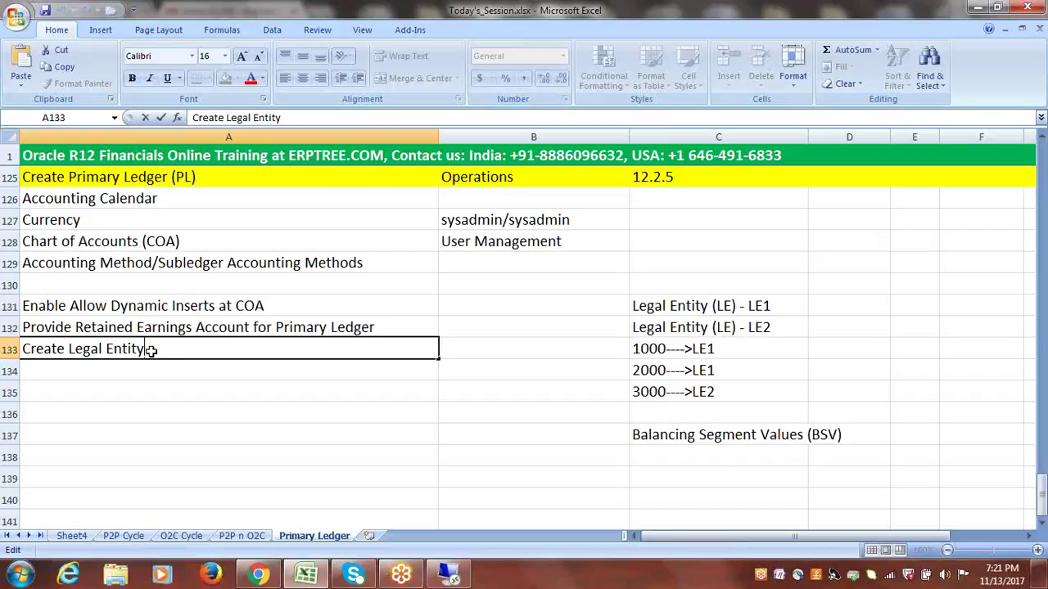
{"action": "left_click", "coordinate": [698, 325]}
{"action": "key", "text": "Delete"}
- Change C135 back to 3000---->LE1
{"action": "double_click", "coordinate": [729, 393]}
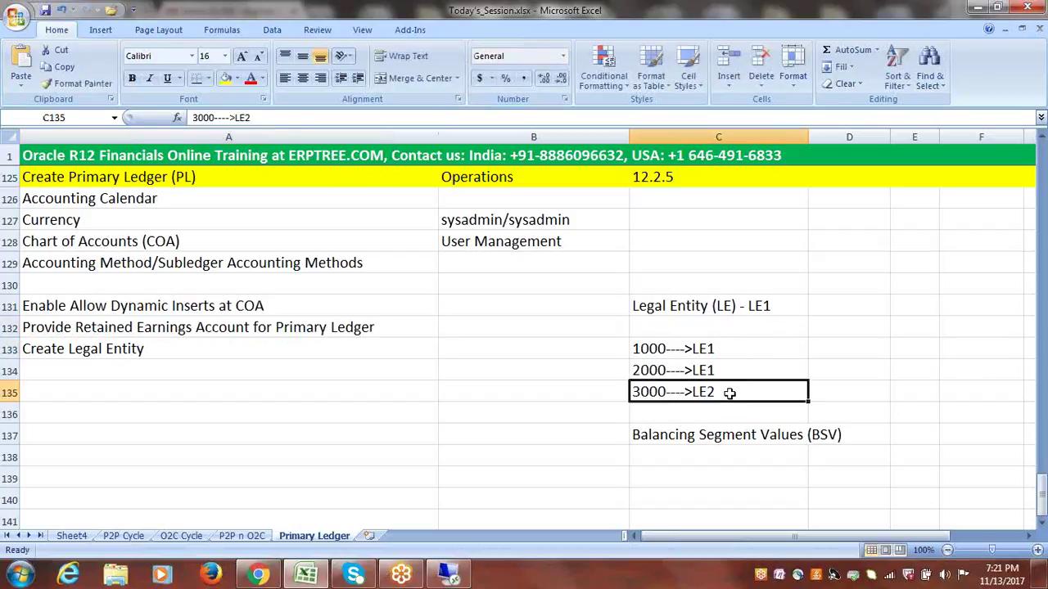
{"action": "key", "text": "BackSpace"}
{"action": "type", "text": "1"}
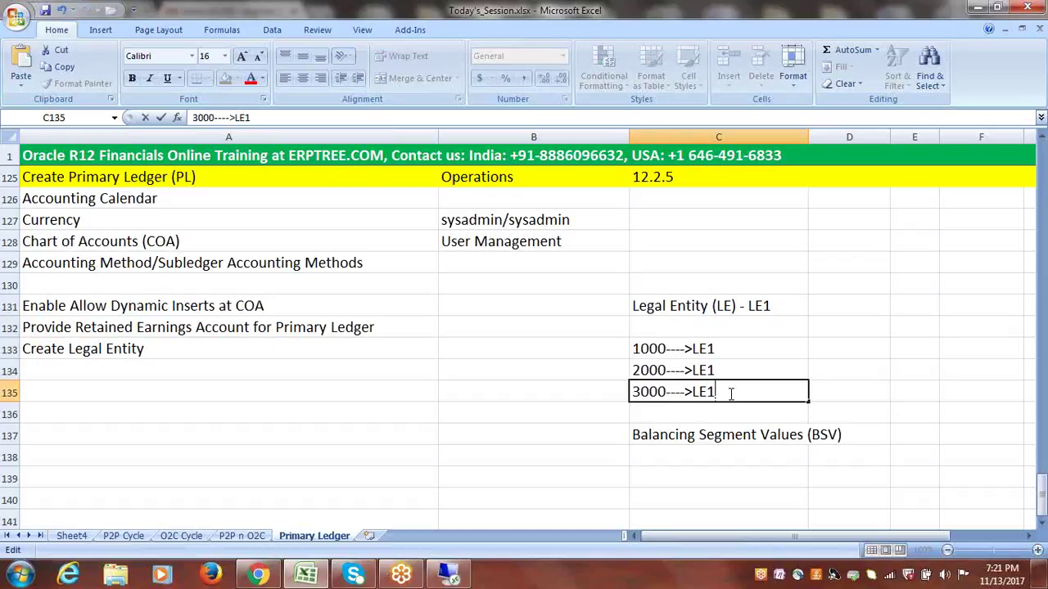
{"action": "key", "text": "Escape"}
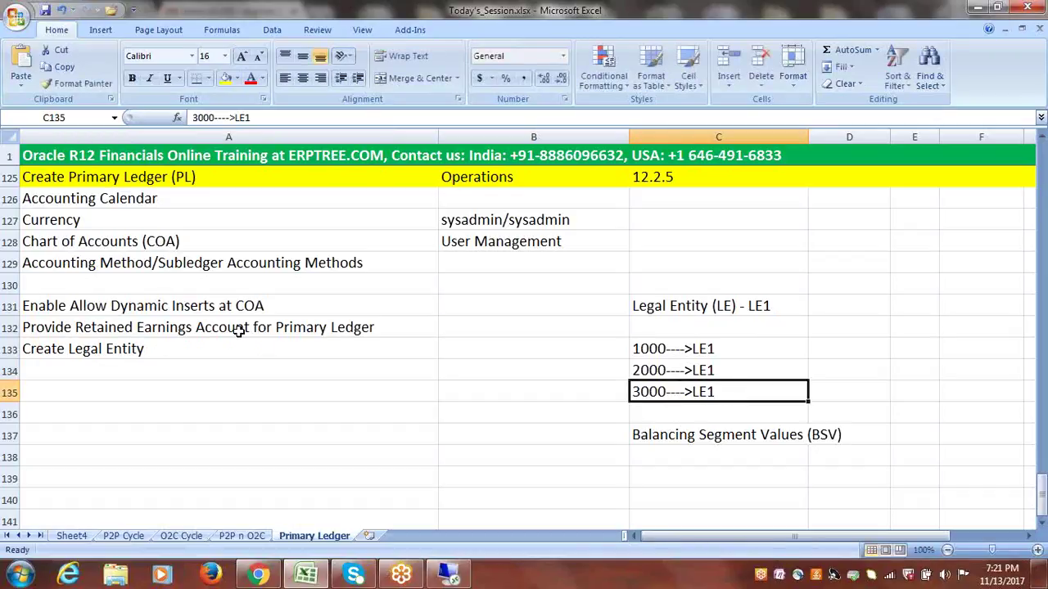
- Rename the A133 step to 'Create Legal Entity (LE)'
{"action": "left_click", "coordinate": [163, 346]}
{"action": "double_click", "coordinate": [166, 347]}
{"action": "type", "text": "(LE)"}
{"action": "key", "text": "Return"}
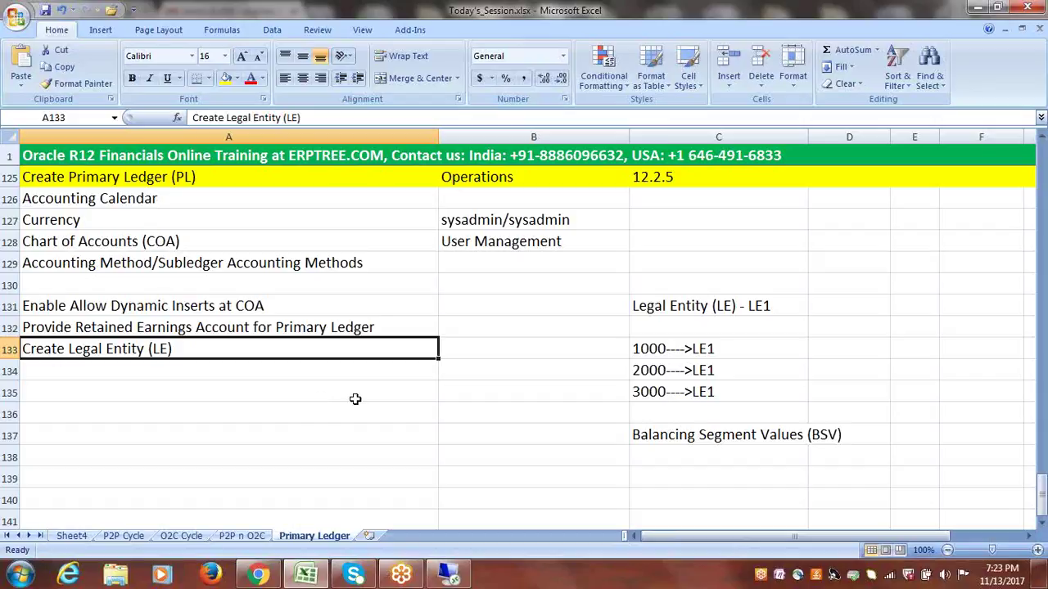
- Start the relationship diagram in B137 with the text 'LE PL'
{"action": "left_click", "coordinate": [651, 348]}
{"action": "left_click_drag", "start_coordinate": [649, 349], "coordinate": [650, 393]}
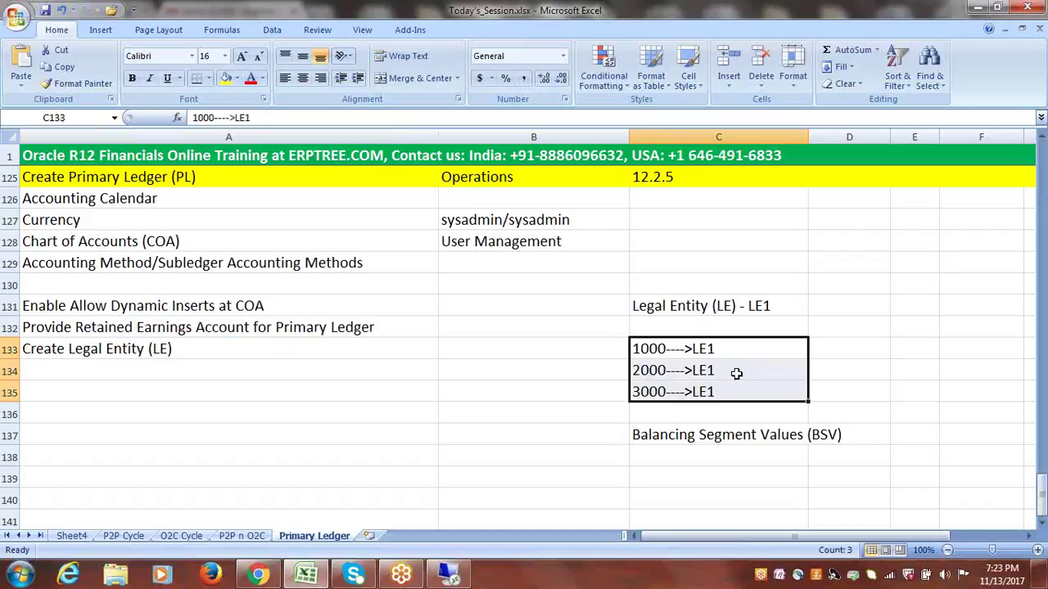
{"action": "left_click", "coordinate": [491, 434]}
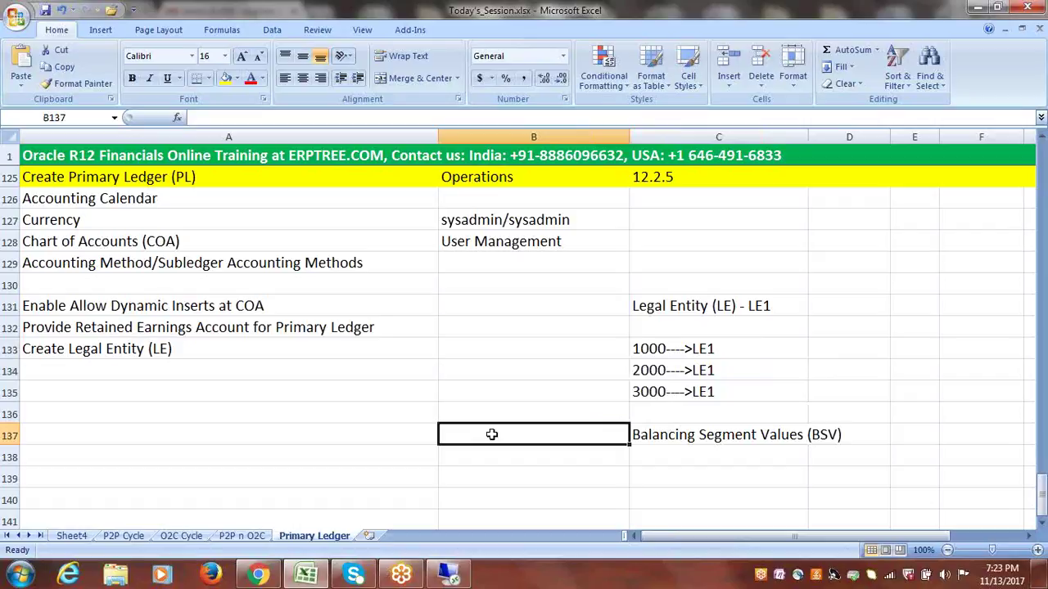
{"action": "type", "text": "pl"}
{"action": "type", "text": "PL"}
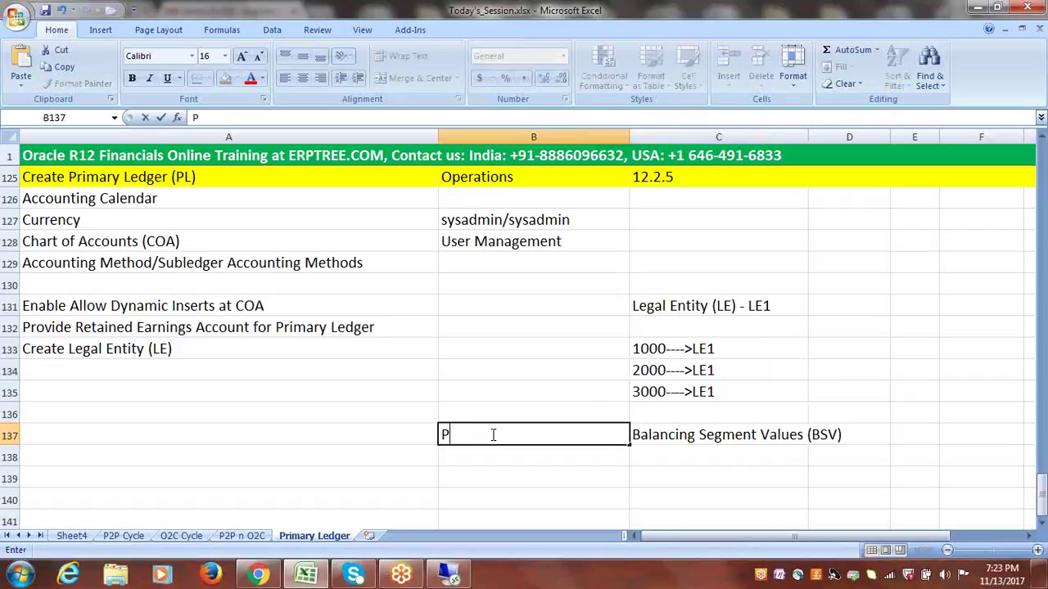
{"action": "left_click", "coordinate": [443, 434]}
{"action": "type", "text": "lb"}
{"action": "key", "text": "BackSpace"}
{"action": "key", "text": "BackSpace"}
{"action": "type", "text": "LE"}
- Insert '(BSV)' before PL in the B137 diagram text
{"action": "left_click_drag", "start_coordinate": [514, 434], "coordinate": [532, 435]}
{"action": "left_click", "coordinate": [456, 436]}
{"action": "left_click", "coordinate": [520, 436]}
{"action": "type", "text": "(BS"}
{"action": "key", "text": "BackSpace"}
{"action": "key", "text": "BackSpace"}
{"action": "type", "text": "BSV"}
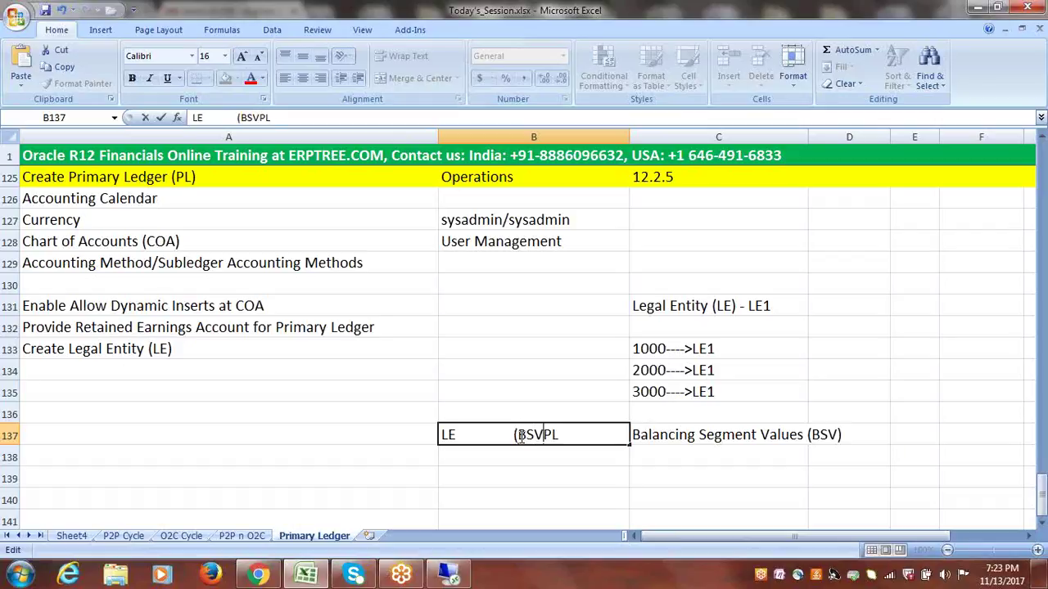
{"action": "type", "text": ")"}
- Replace the spaces after LE with a '<---------------' arrow, giving LE<----(BSV)PL
{"action": "left_click", "coordinate": [589, 437]}
{"action": "left_click_drag", "start_coordinate": [521, 436], "coordinate": [543, 436]}
{"action": "left_click", "coordinate": [513, 438]}
{"action": "key", "text": "BackSpace"}
{"action": "key", "text": "BackSpace"}
{"action": "key", "text": "BackSpace"}
{"action": "key", "text": "BackSpace"}
{"action": "key", "text": "BackSpace"}
{"action": "key", "text": "BackSpace"}
{"action": "key", "text": "BackSpace"}
{"action": "key", "text": "BackSpace"}
{"action": "key", "text": "BackSpace"}
{"action": "key", "text": "BackSpace"}
{"action": "key", "text": "BackSpace"}
{"action": "key", "text": "BackSpace"}
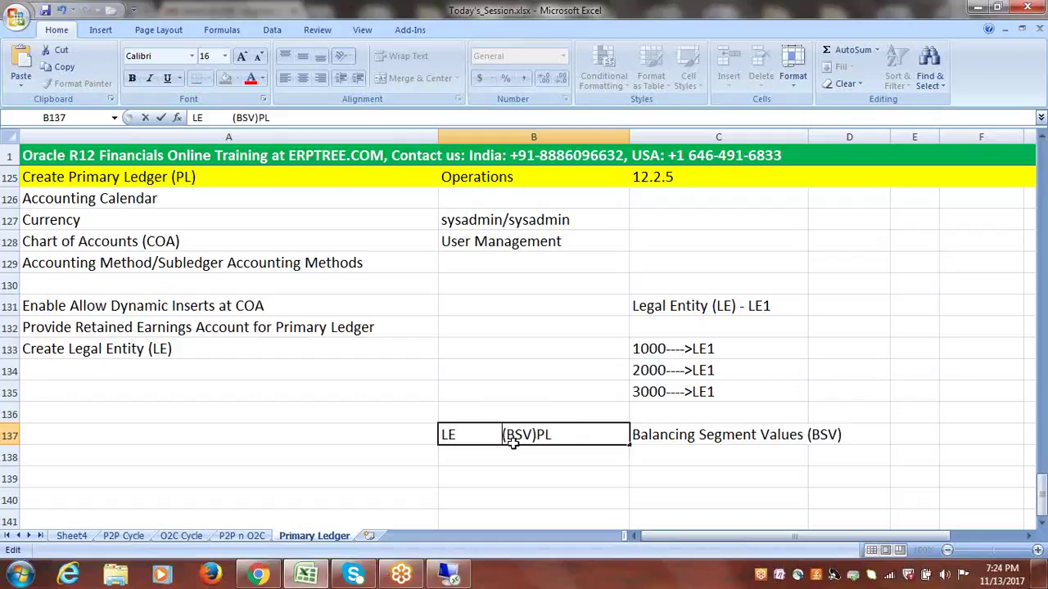
{"action": "key", "text": "BackSpace"}
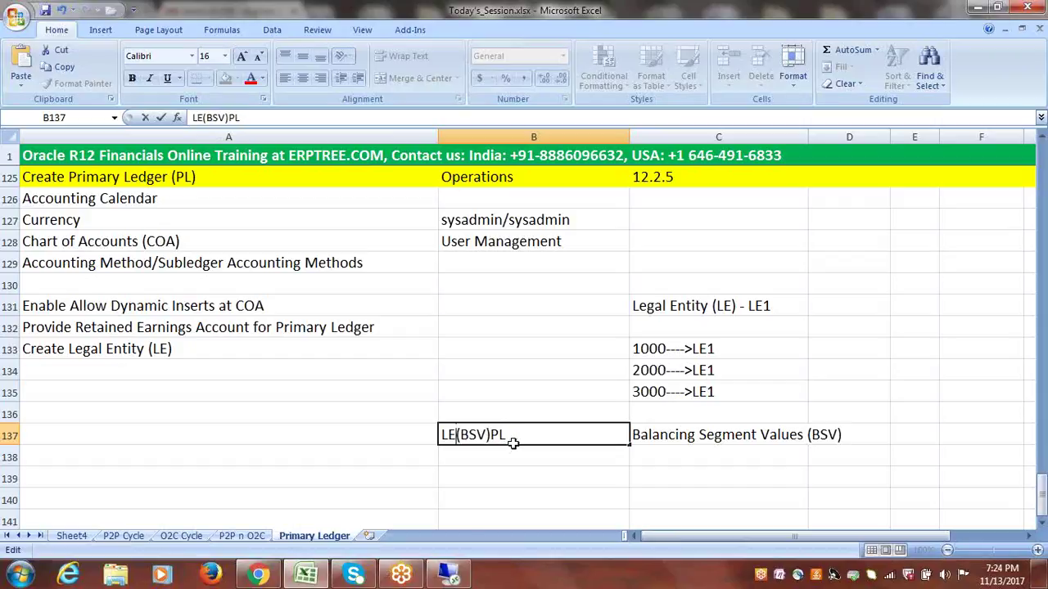
{"action": "type", "text": "<---------------"}
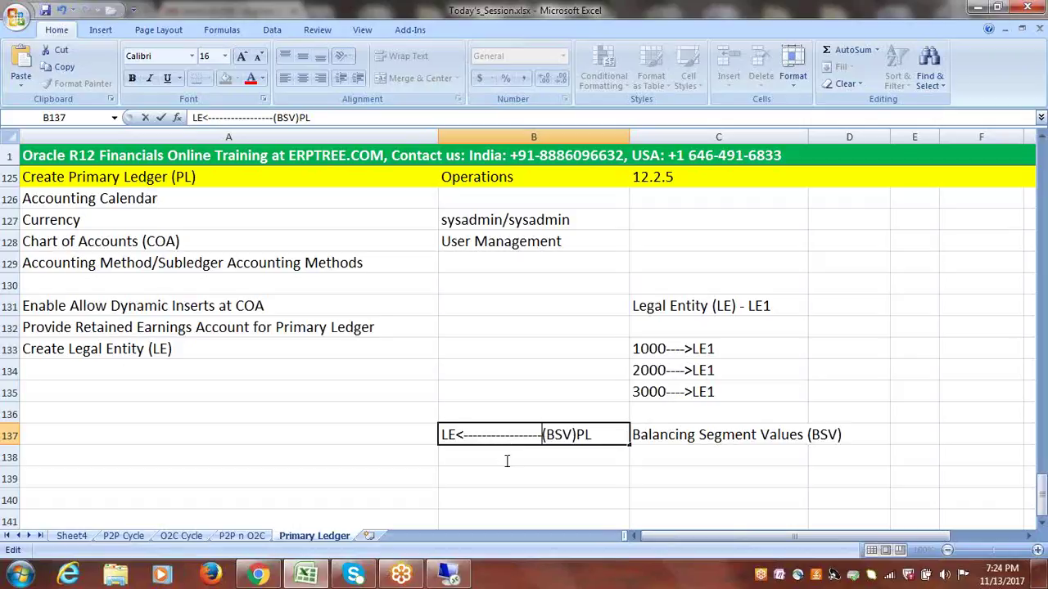
- Delete the '<' arrowhead after LE and place (BSV) after PL
{"action": "left_click", "coordinate": [463, 434]}
{"action": "key", "text": "BackSpace"}
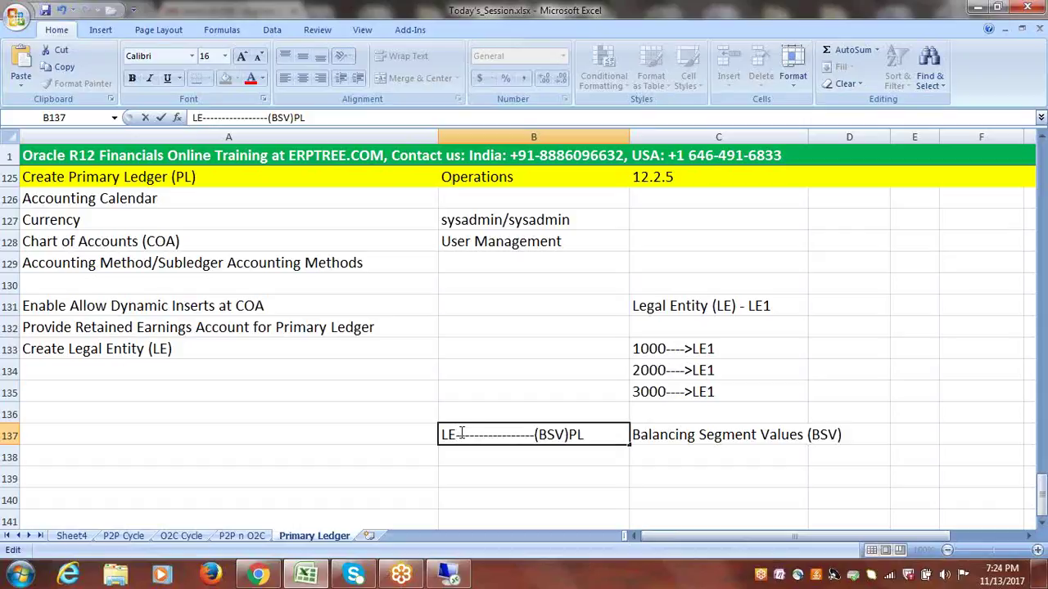
{"action": "left_click_drag", "start_coordinate": [443, 435], "coordinate": [586, 435]}
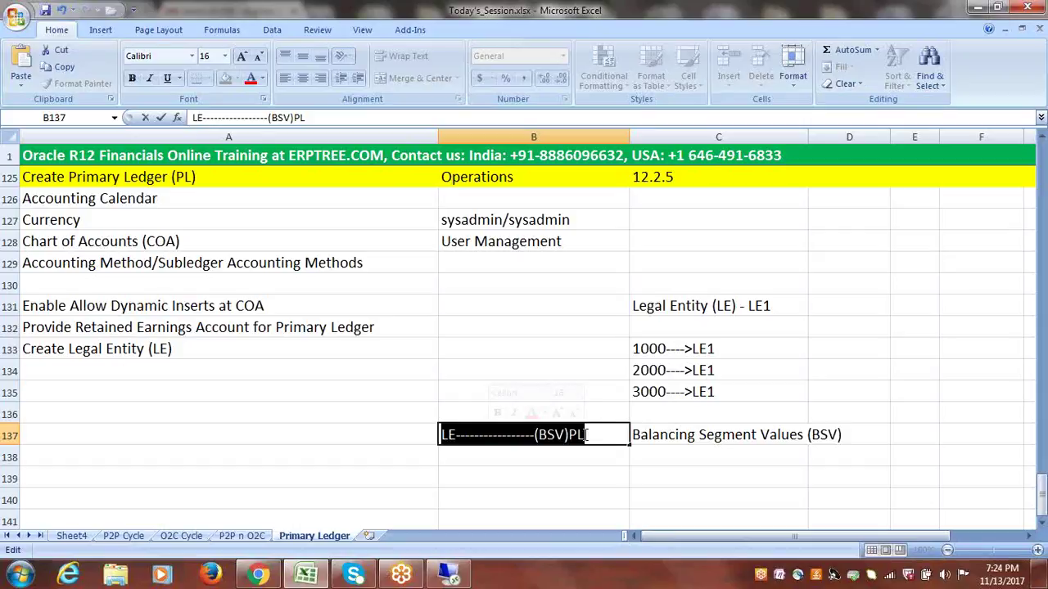
{"action": "left_click", "coordinate": [455, 434]}
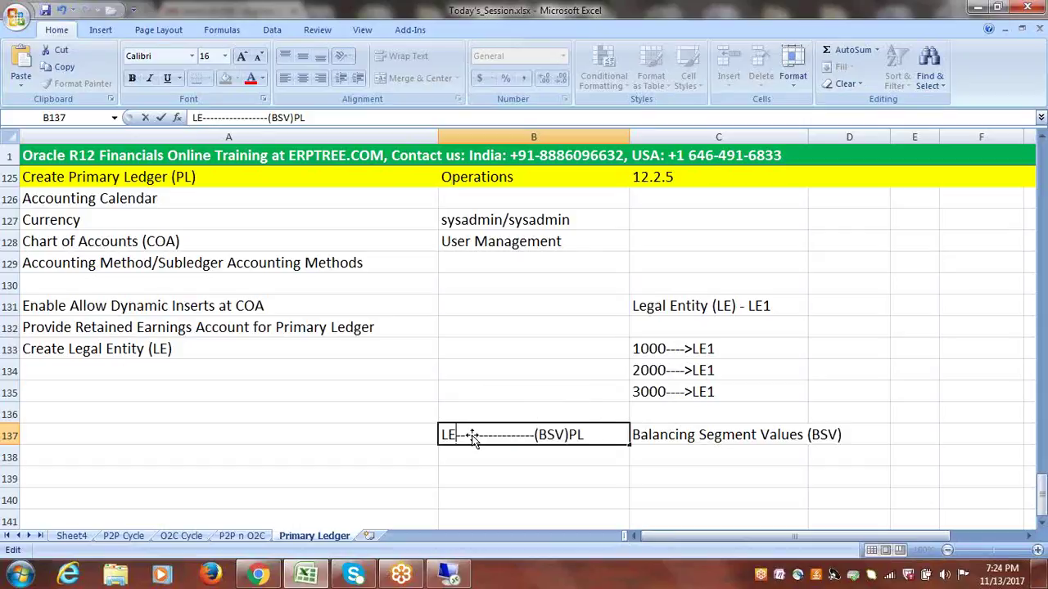
{"action": "left_click_drag", "start_coordinate": [587, 434], "coordinate": [536, 436]}
{"action": "left_click", "coordinate": [568, 434]}
{"action": "key", "text": "Delete"}
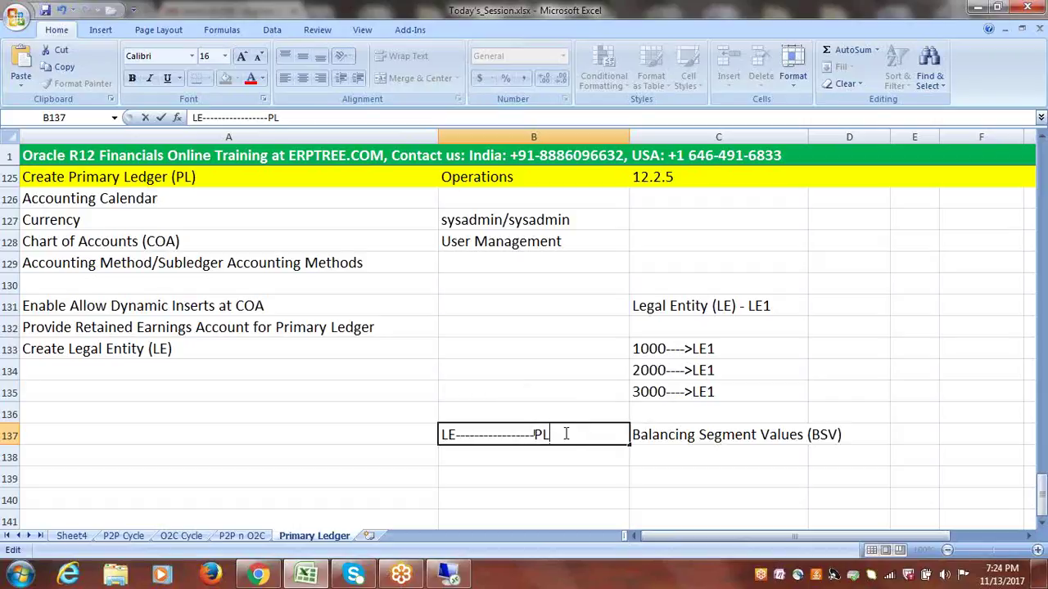
{"action": "key", "text": "ctrl+z"}
- Add '>' before PL so B137 reads LE----------------->PL(BSV)
{"action": "left_click", "coordinate": [534, 434]}
{"action": "type", "text": ">"}
{"action": "left_click_drag", "start_coordinate": [441, 434], "coordinate": [560, 435]}
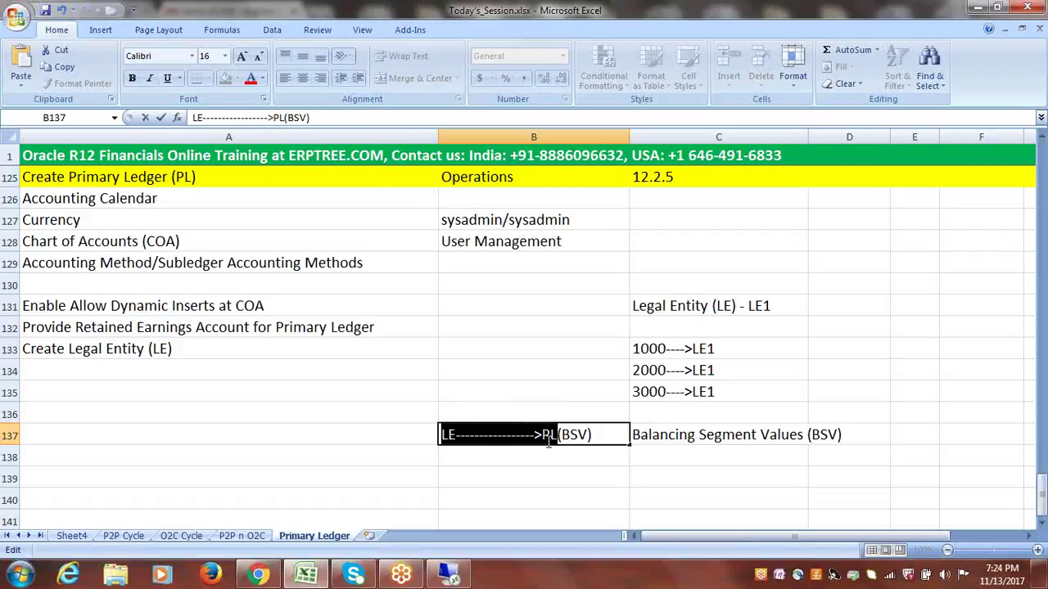
{"action": "left_click", "coordinate": [550, 436]}
{"action": "mouse_move", "coordinate": [563, 436]}
{"action": "left_mouse_down"}
{"action": "mouse_move", "coordinate": [590, 437]}
{"action": "mouse_move", "coordinate": [555, 436]}
{"action": "left_mouse_up"}
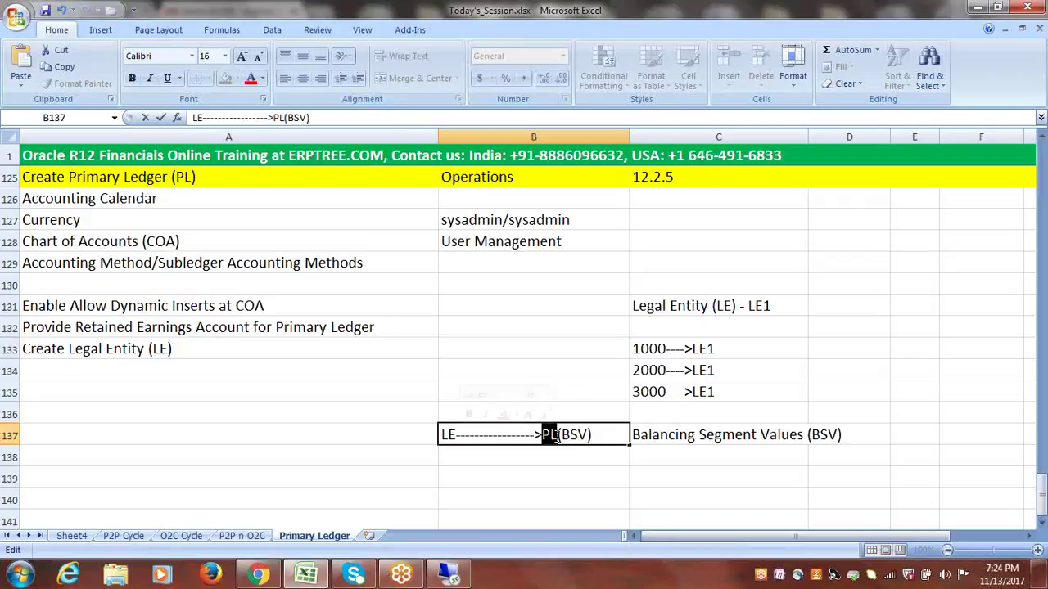
{"action": "left_click_drag", "start_coordinate": [592, 436], "coordinate": [432, 431]}
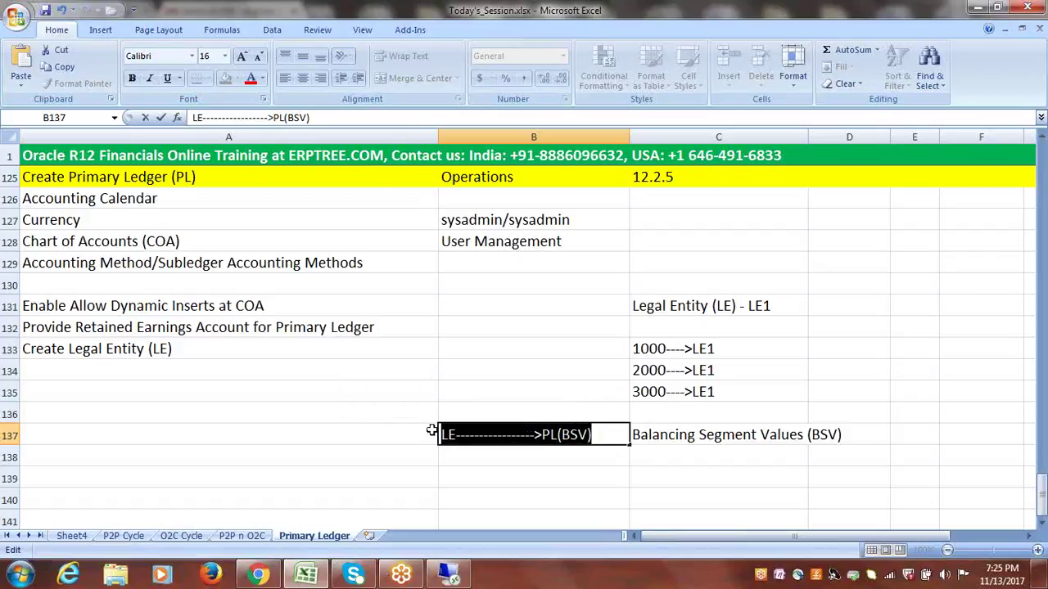
{"action": "left_click", "coordinate": [501, 453]}
- Paste the diagram into B138 and reverse it to LE<-----------------PL(BSV)
{"action": "type", "text": "LE---------------->PL(BSV)"}
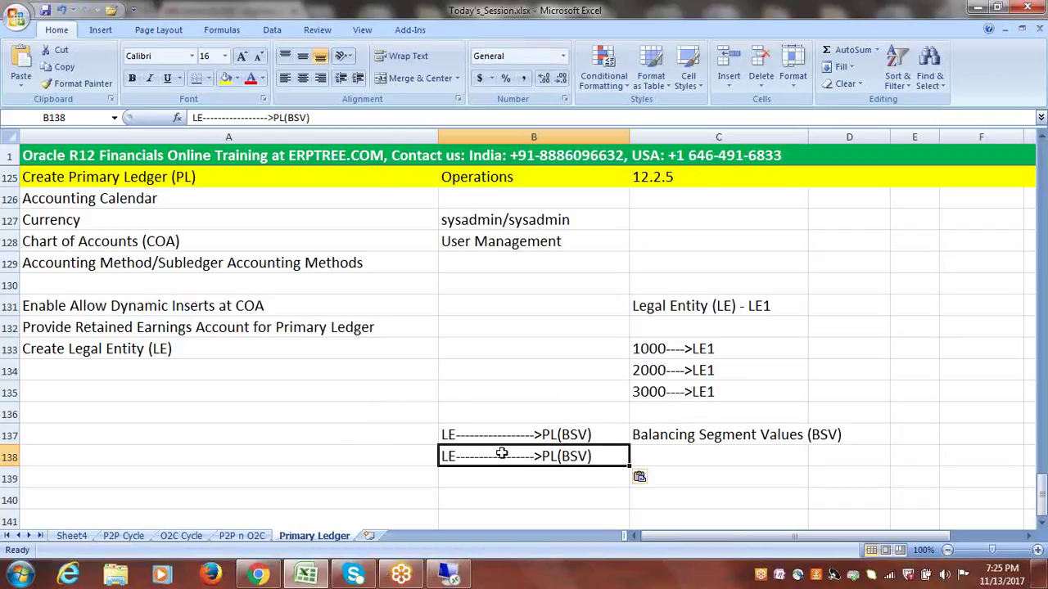
{"action": "double_click", "coordinate": [541, 460]}
{"action": "key", "text": "BackSpace"}
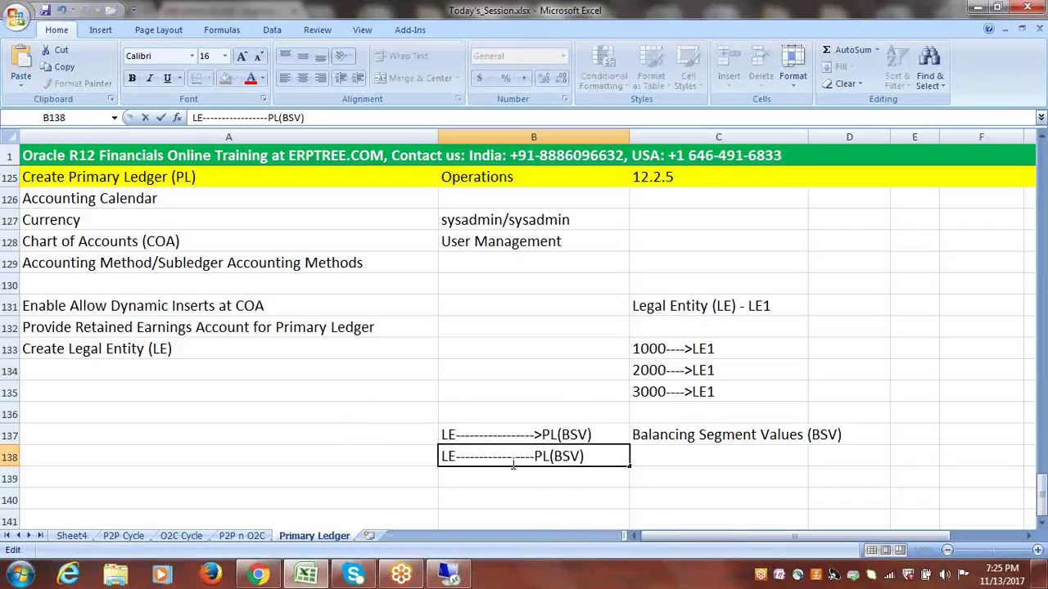
{"action": "left_click", "coordinate": [455, 456]}
{"action": "type", "text": "<"}
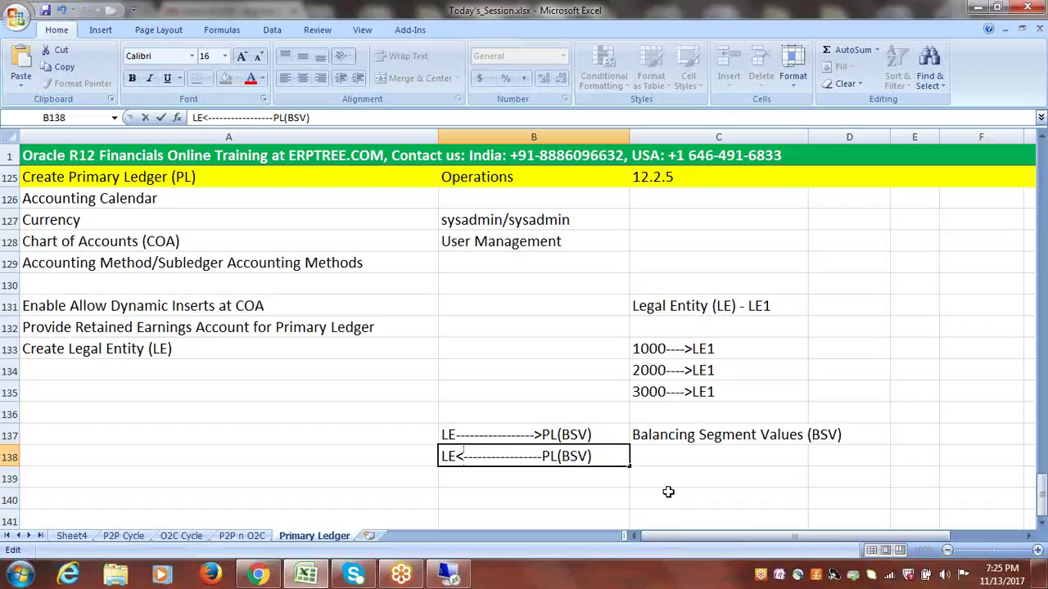
{"action": "left_click", "coordinate": [663, 487]}
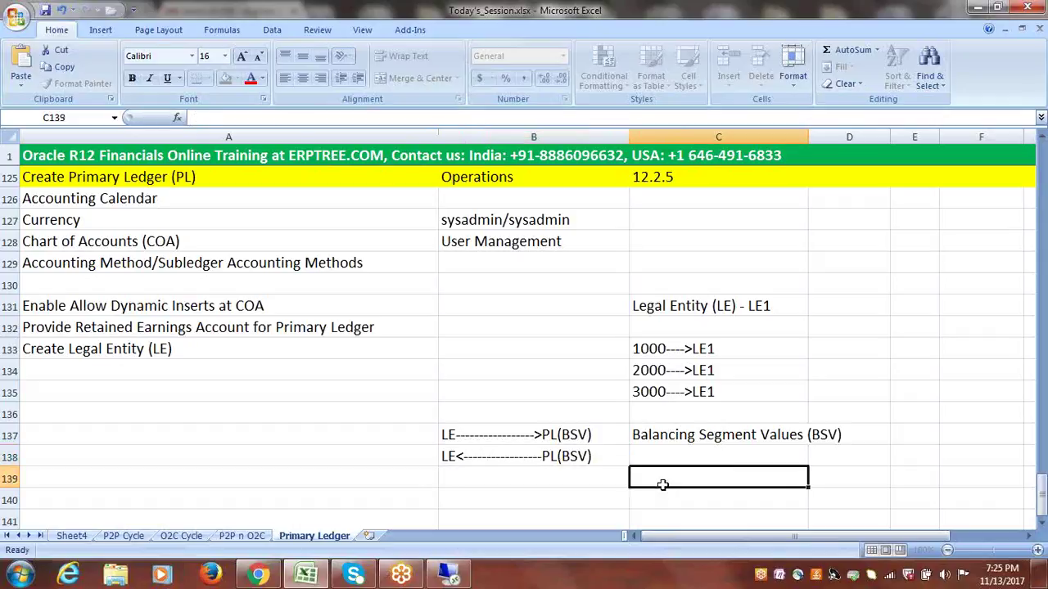
- Enter 'Assign Legal Entity (LE) to Primary Ledger (PL)' in A134
{"action": "left_click", "coordinate": [486, 432]}
{"action": "left_click", "coordinate": [85, 352]}
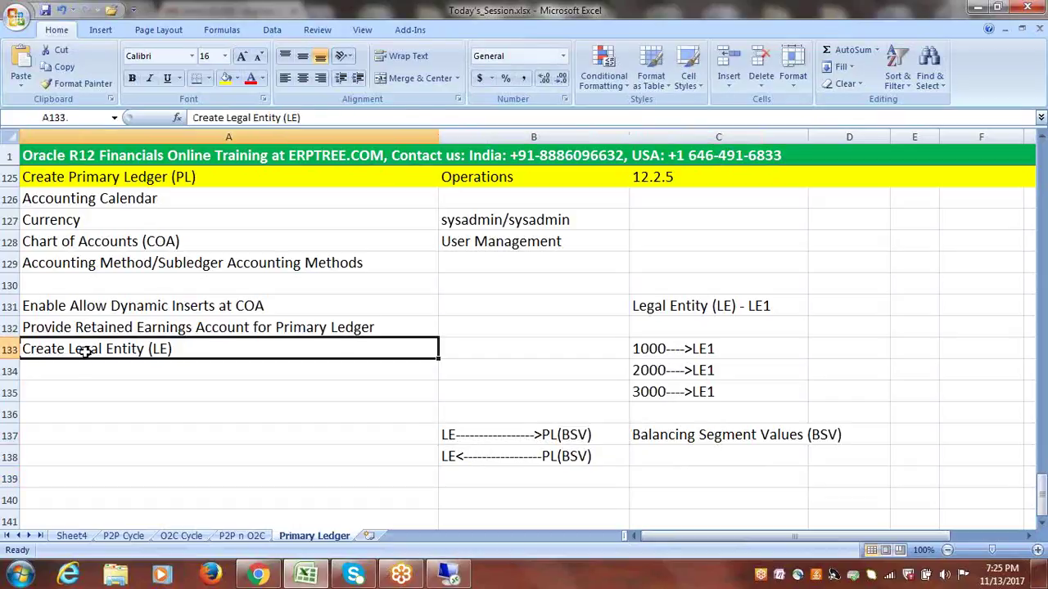
{"action": "left_click", "coordinate": [82, 374]}
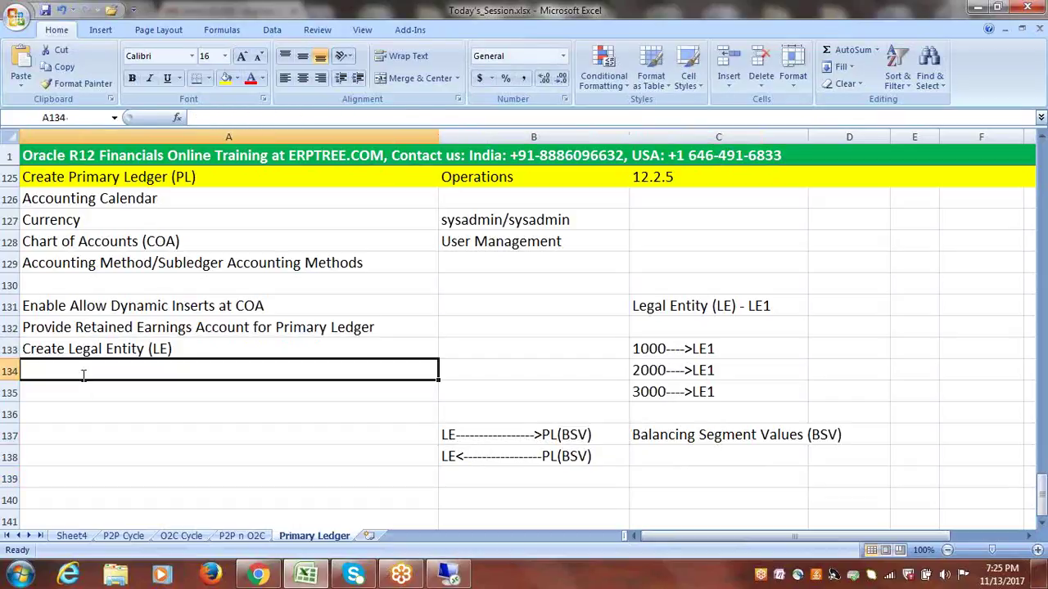
{"action": "type", "text": "Assig"}
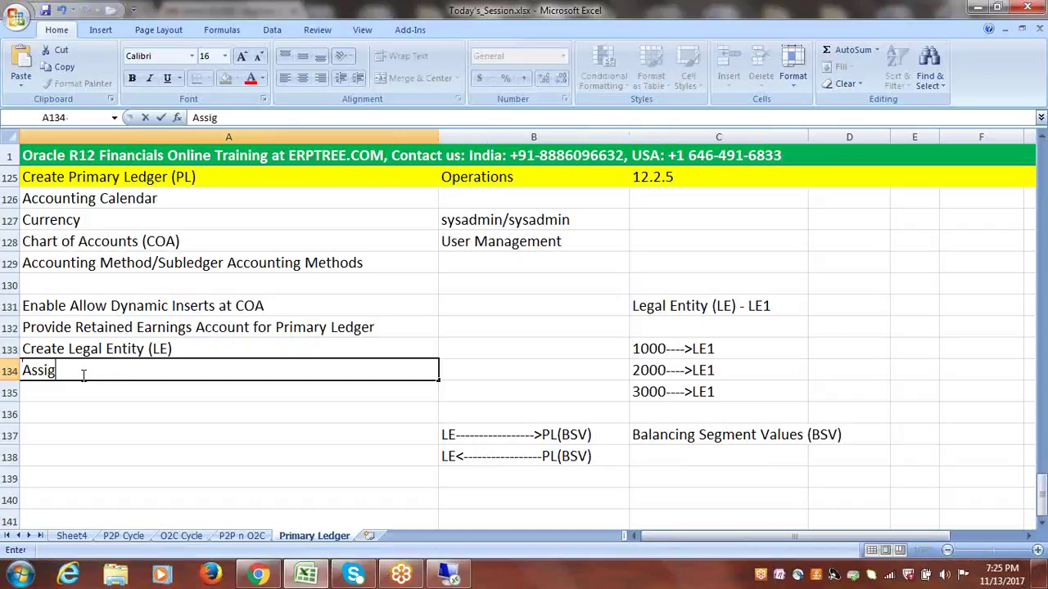
{"action": "type", "text": "n Legal Entity to "}
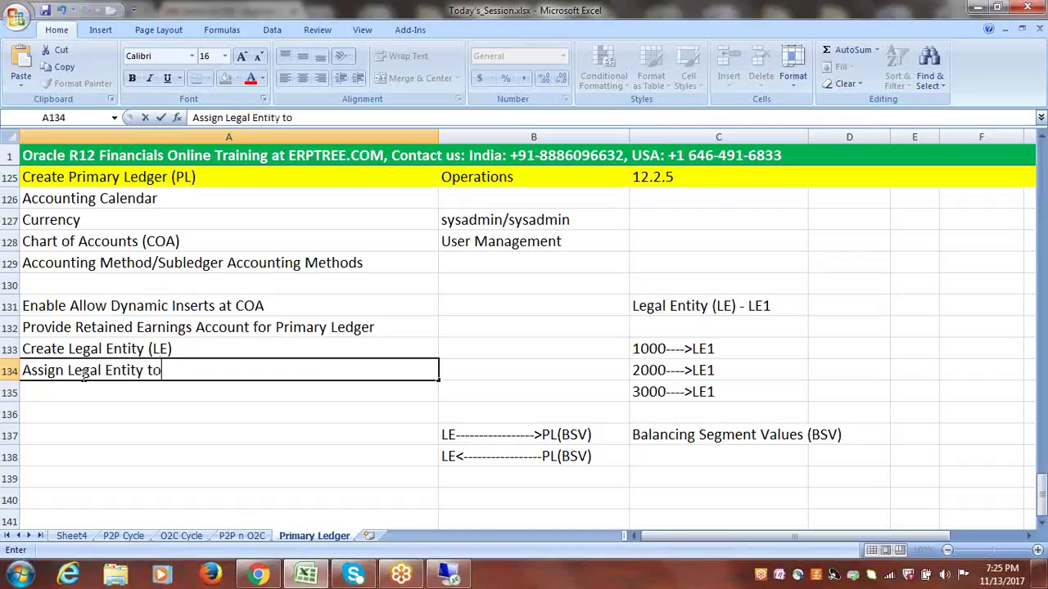
{"action": "type", "text": "Primary "}
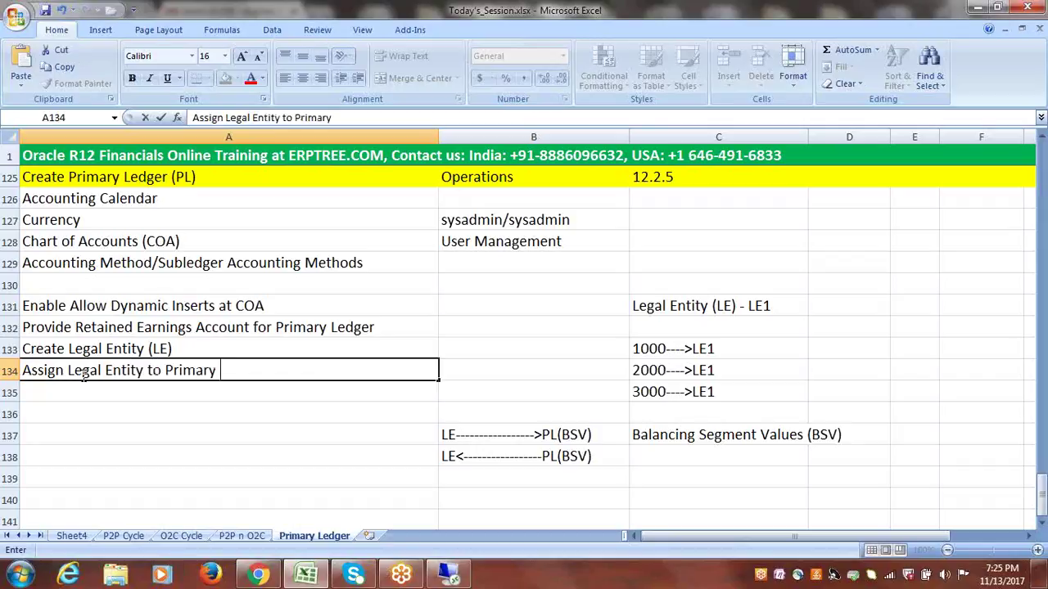
{"action": "type", "text": "Ledger"}
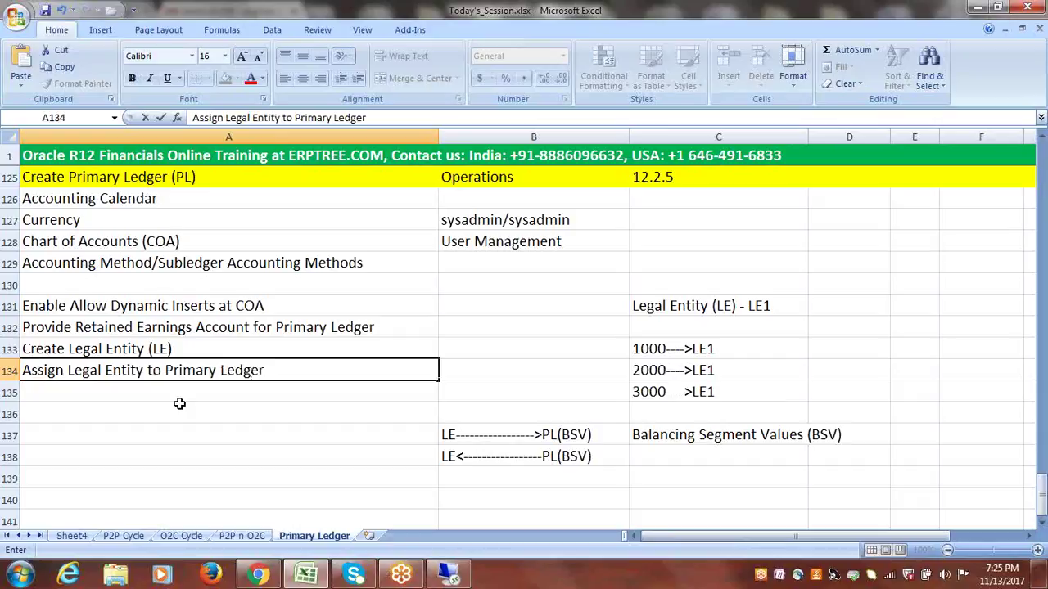
{"action": "left_click", "coordinate": [146, 370]}
{"action": "type", "text": "( "}
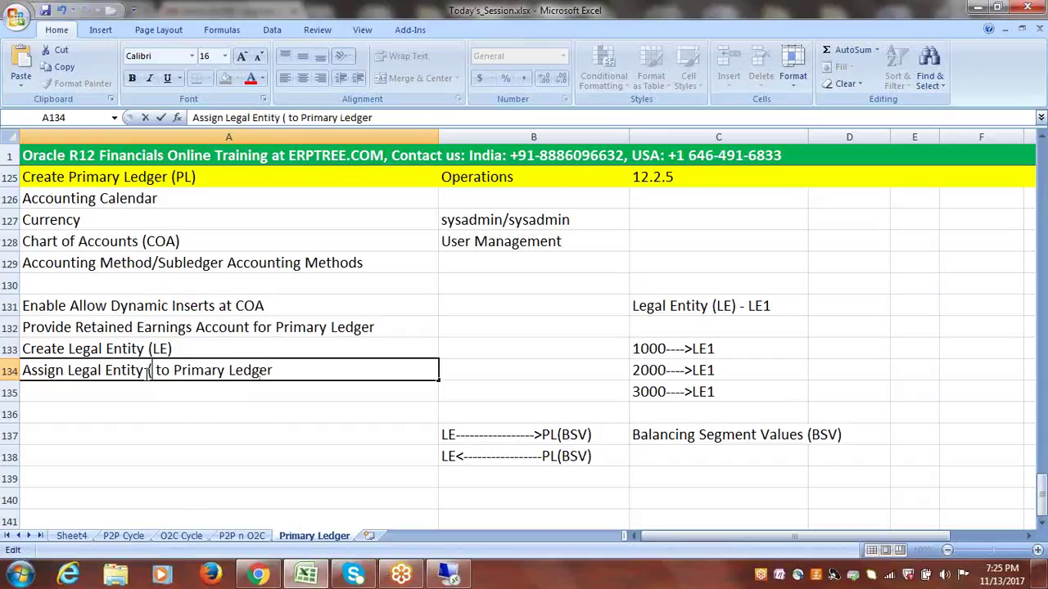
{"action": "type", "text": "LE)"}
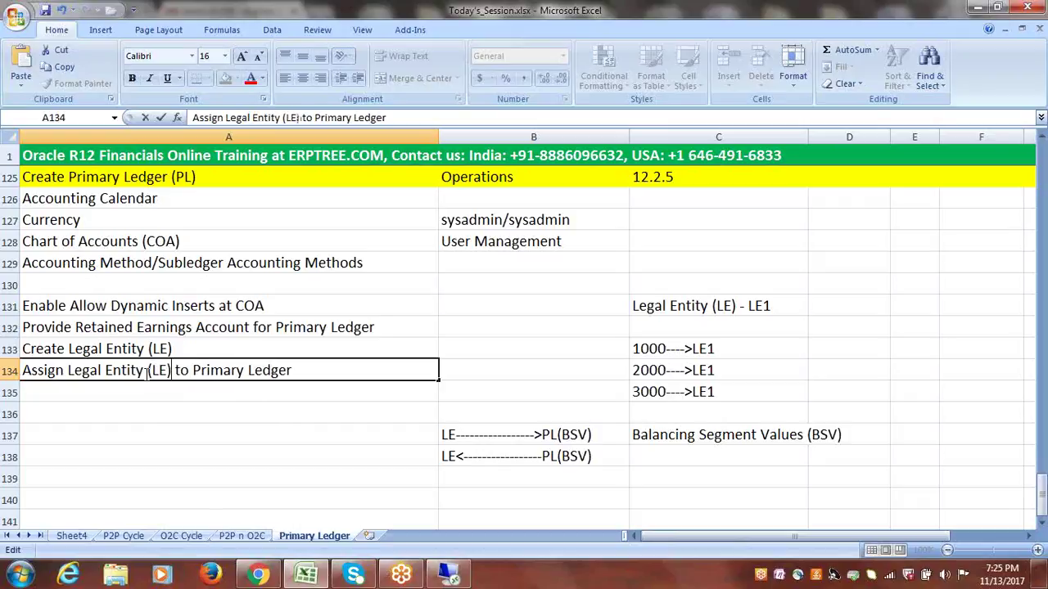
{"action": "left_click", "coordinate": [314, 369]}
{"action": "type", "text": "(PL)"}
{"action": "left_click", "coordinate": [339, 392]}
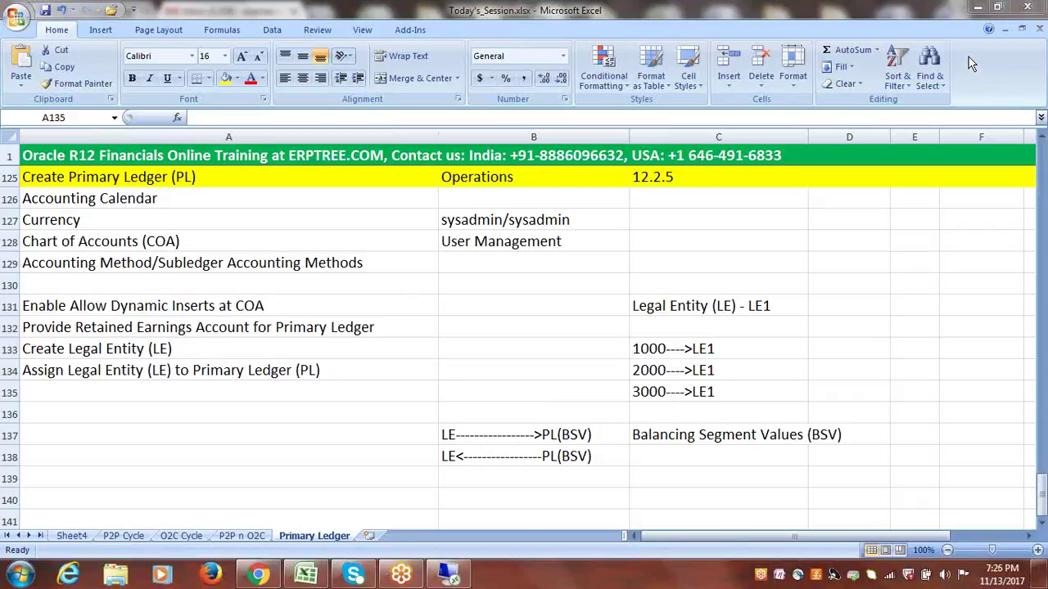
{"action": "left_click", "coordinate": [586, 457]}
{"action": "double_click", "coordinate": [602, 457]}
{"action": "left_click_drag", "start_coordinate": [604, 457], "coordinate": [437, 458]}
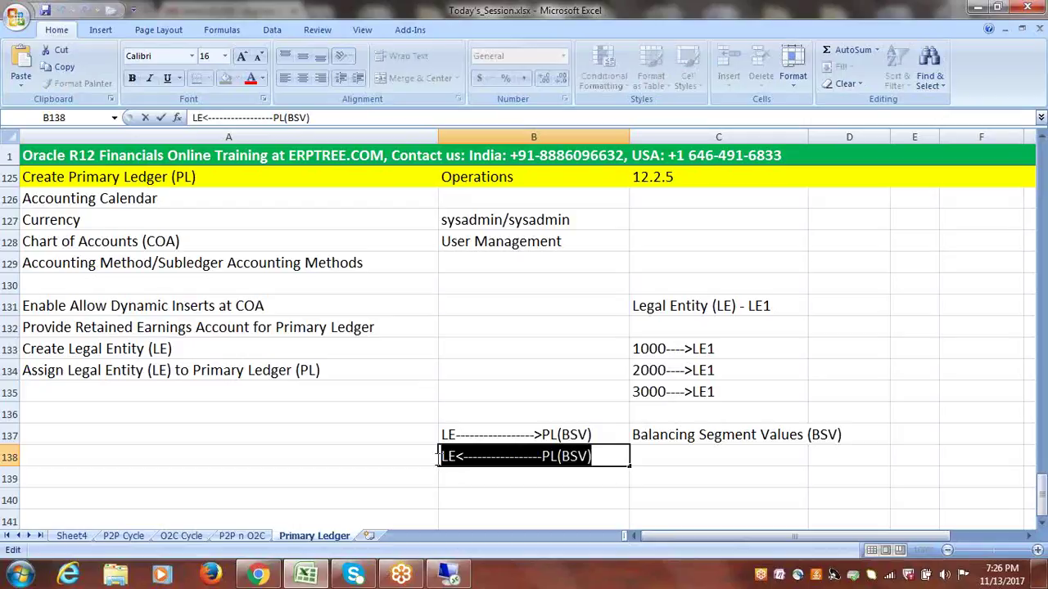
{"action": "left_click", "coordinate": [443, 435]}
{"action": "left_click_drag", "start_coordinate": [444, 435], "coordinate": [557, 435]}
{"action": "double_click", "coordinate": [605, 456]}
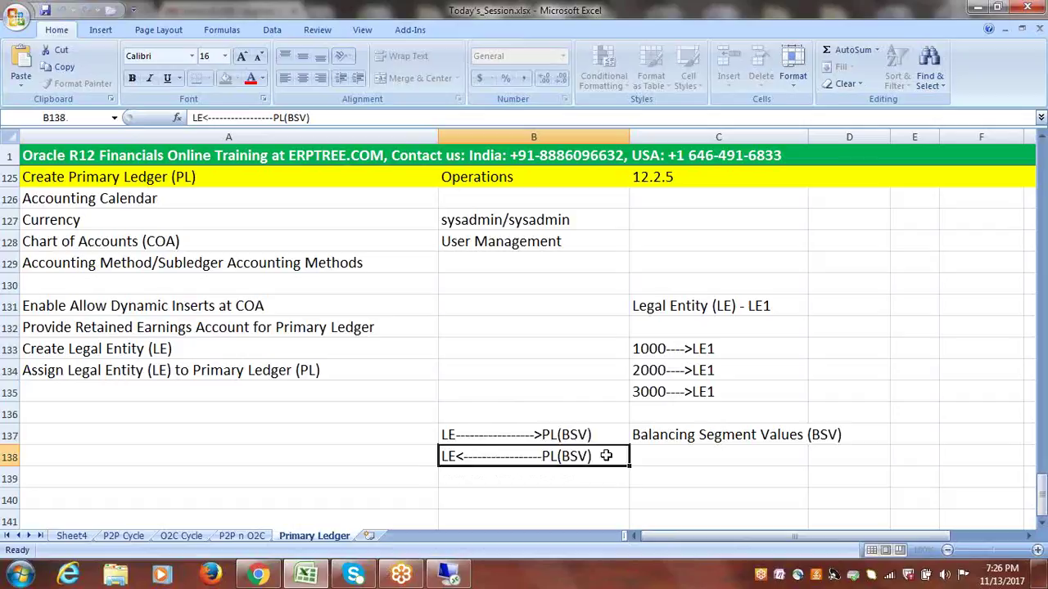
{"action": "left_click_drag", "start_coordinate": [613, 456], "coordinate": [440, 458]}
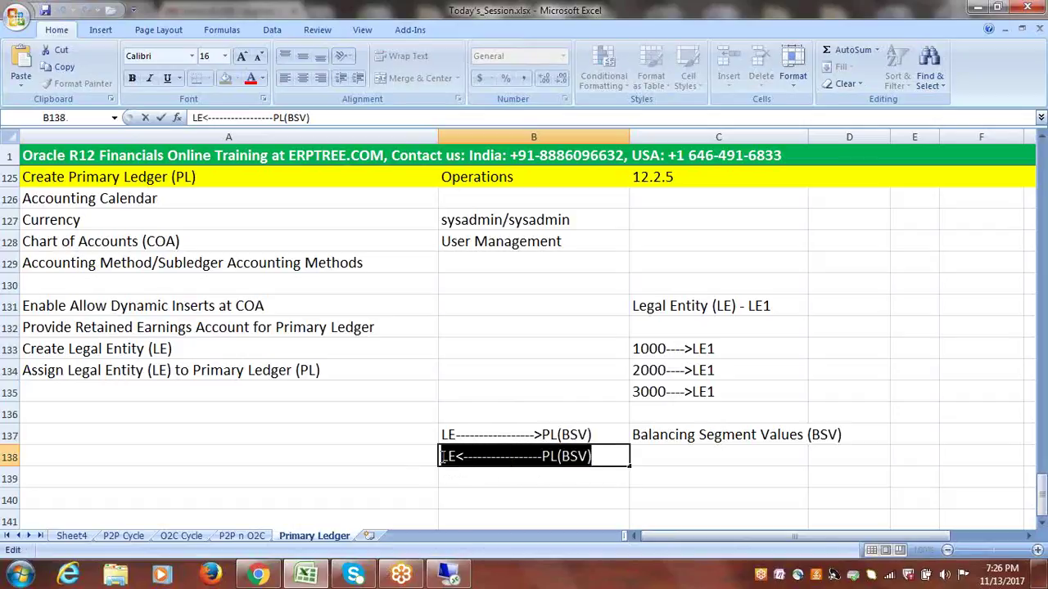
{"action": "left_click", "coordinate": [606, 456]}
{"action": "double_click", "coordinate": [615, 456]}
{"action": "left_click", "coordinate": [617, 458]}
{"action": "left_click_drag", "start_coordinate": [618, 458], "coordinate": [442, 467]}
{"action": "left_click", "coordinate": [493, 435]}
{"action": "left_click", "coordinate": [508, 456]}
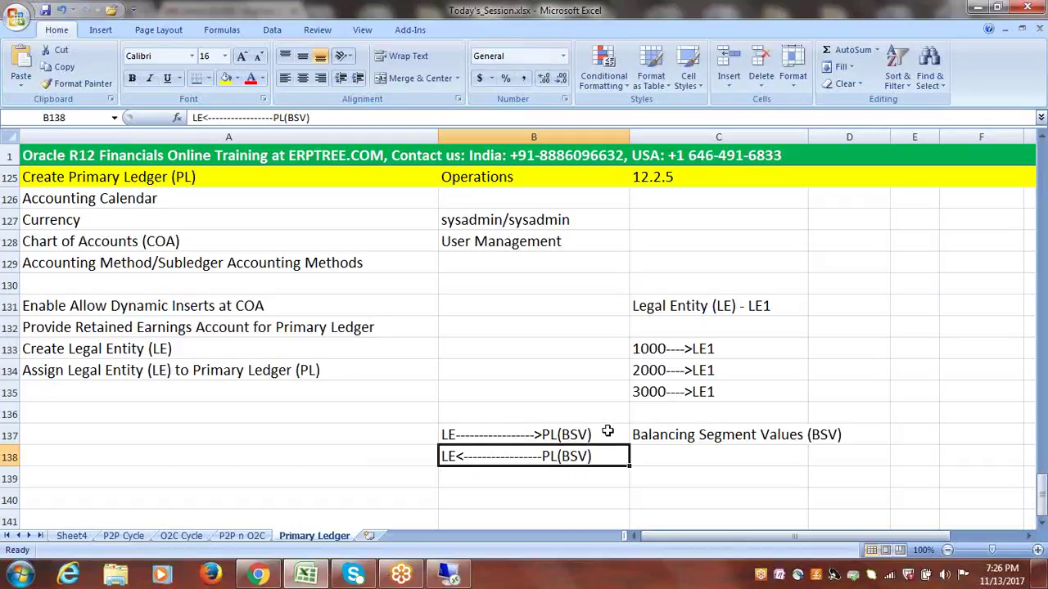
{"action": "double_click", "coordinate": [602, 456]}
{"action": "left_click_drag", "start_coordinate": [601, 456], "coordinate": [429, 456]}
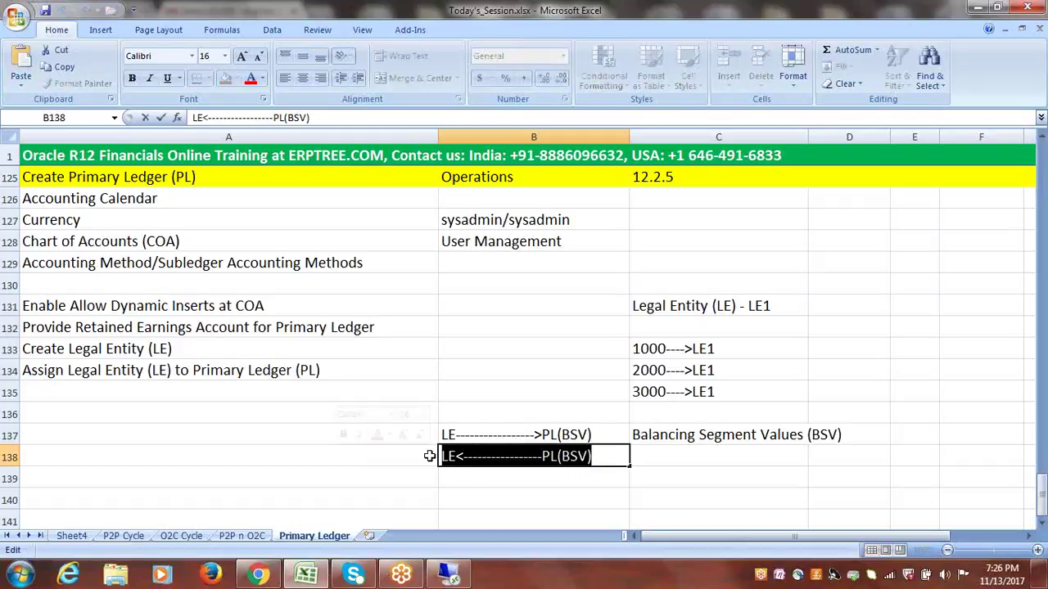
- Enter 'Assign Balancing Segment Values (BSV) to Legal Entity (LE)' in A135
{"action": "left_click", "coordinate": [194, 391]}
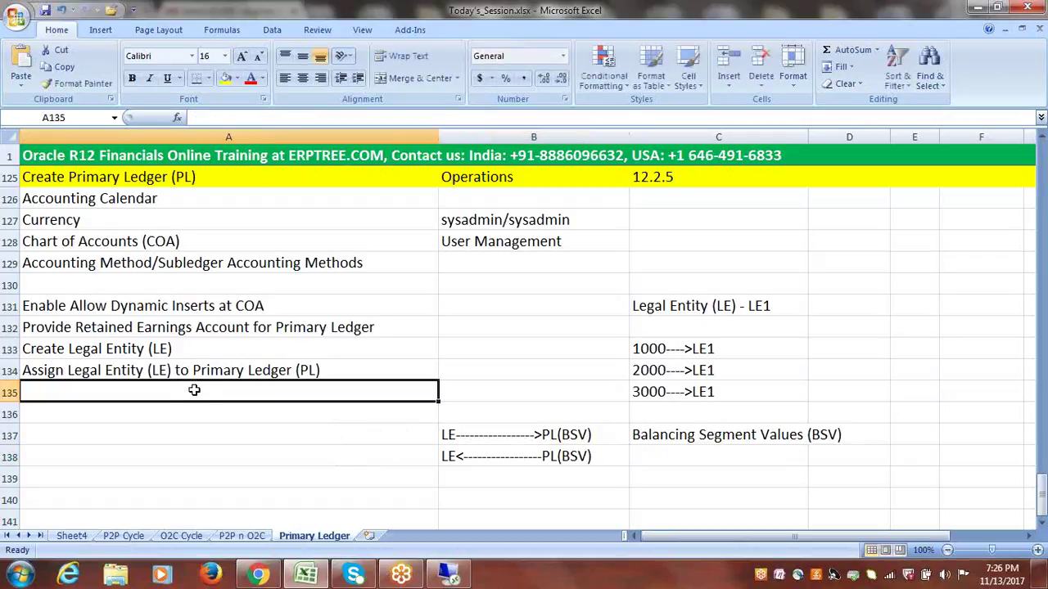
{"action": "type", "text": "Assign B"}
{"action": "type", "text": "al"}
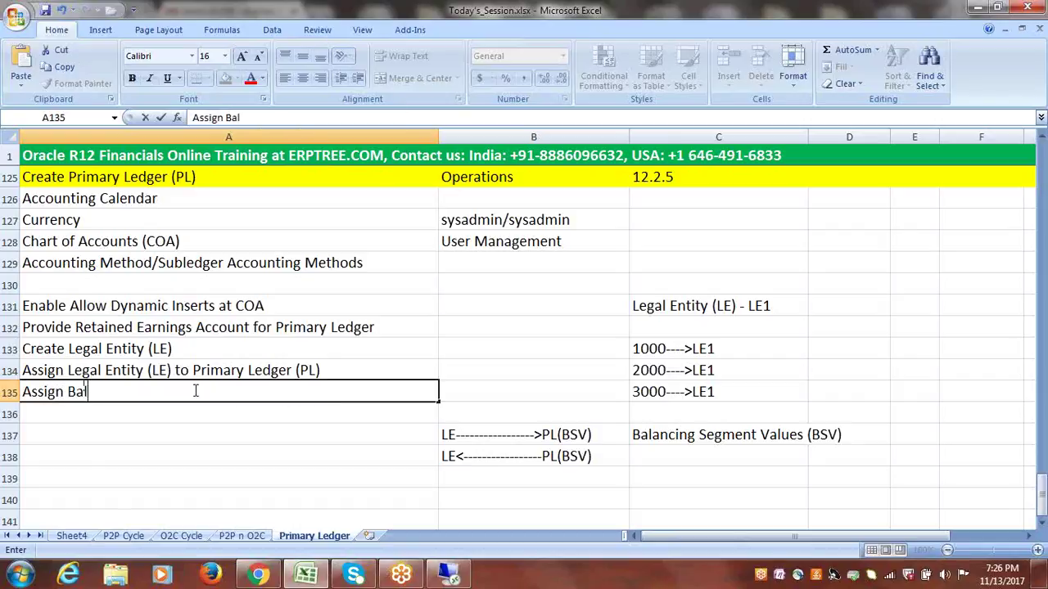
{"action": "type", "text": "ancing Segm"}
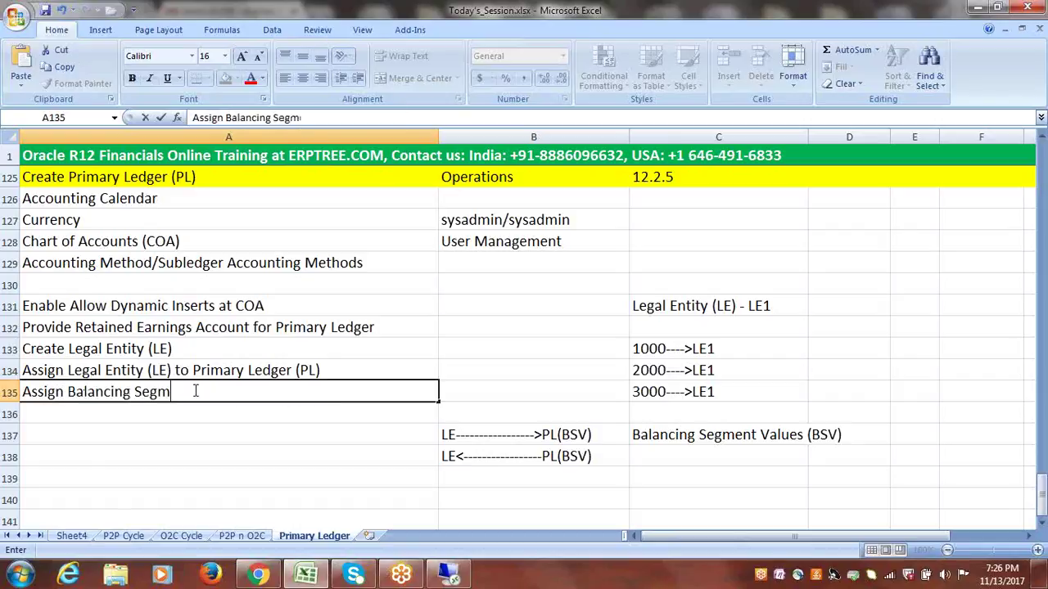
{"action": "type", "text": "ent Values"}
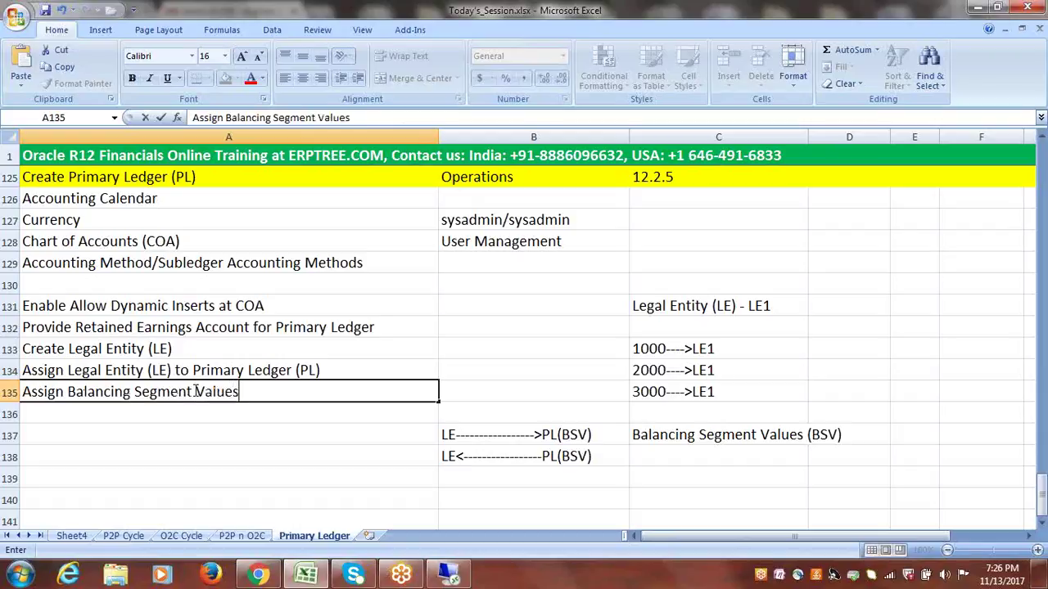
{"action": "type", "text": " (BSV)"}
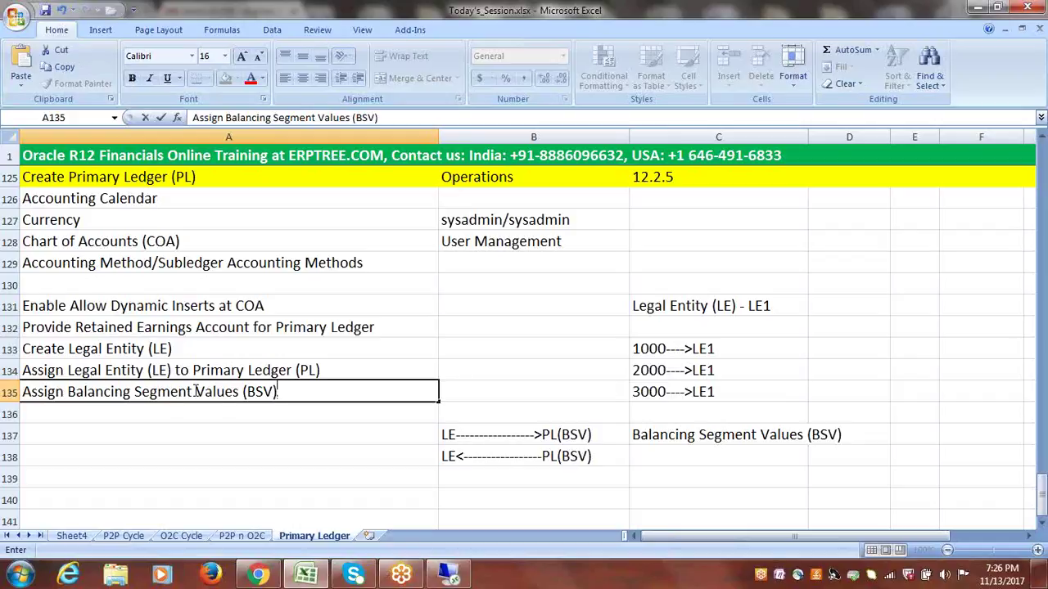
{"action": "type", "text": " to Legal Ent"}
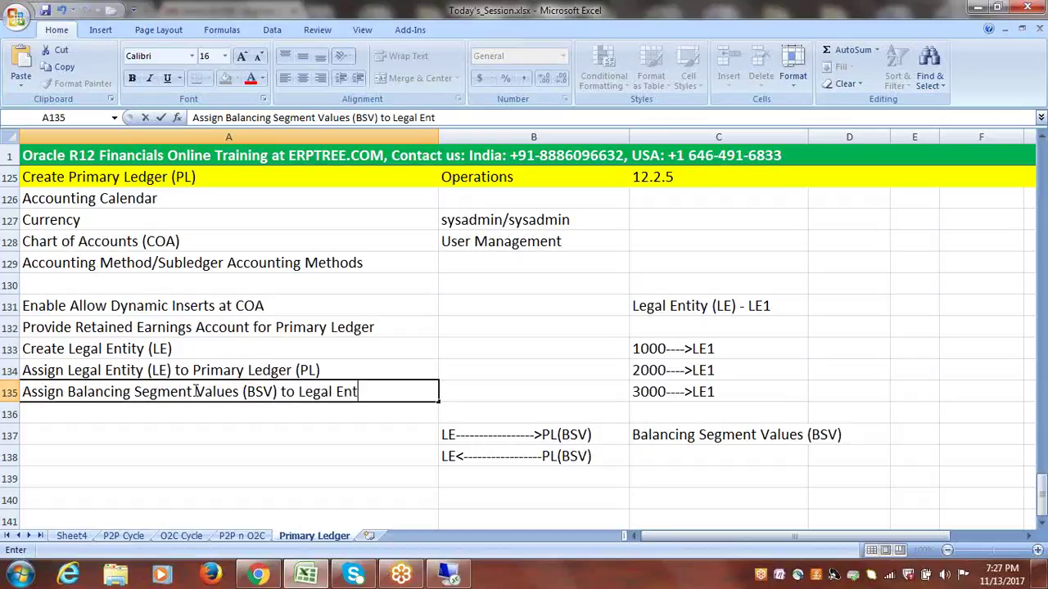
{"action": "type", "text": "ity (LE)"}
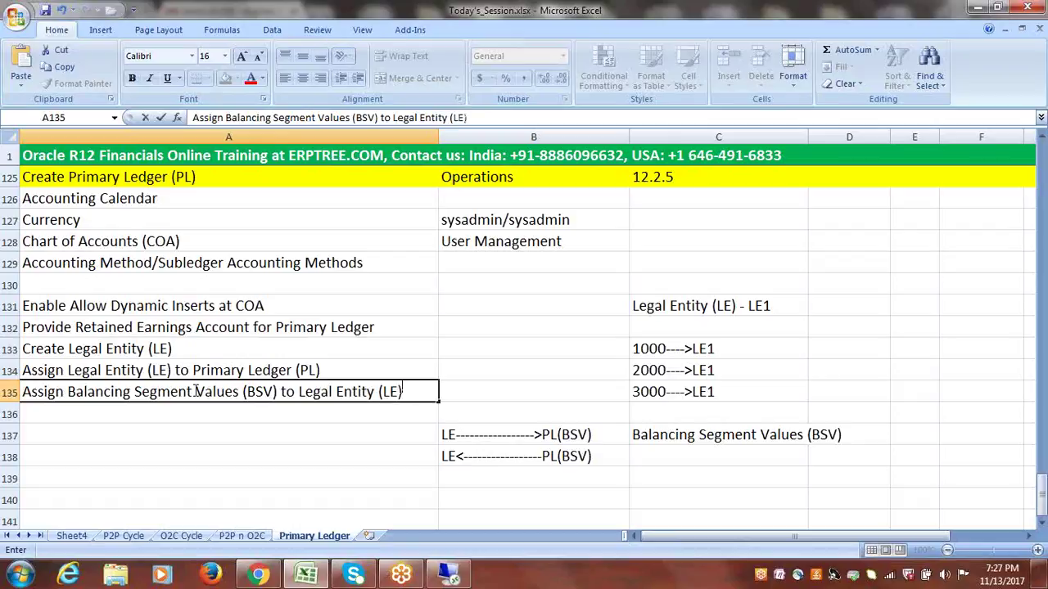
{"action": "left_click", "coordinate": [485, 376]}
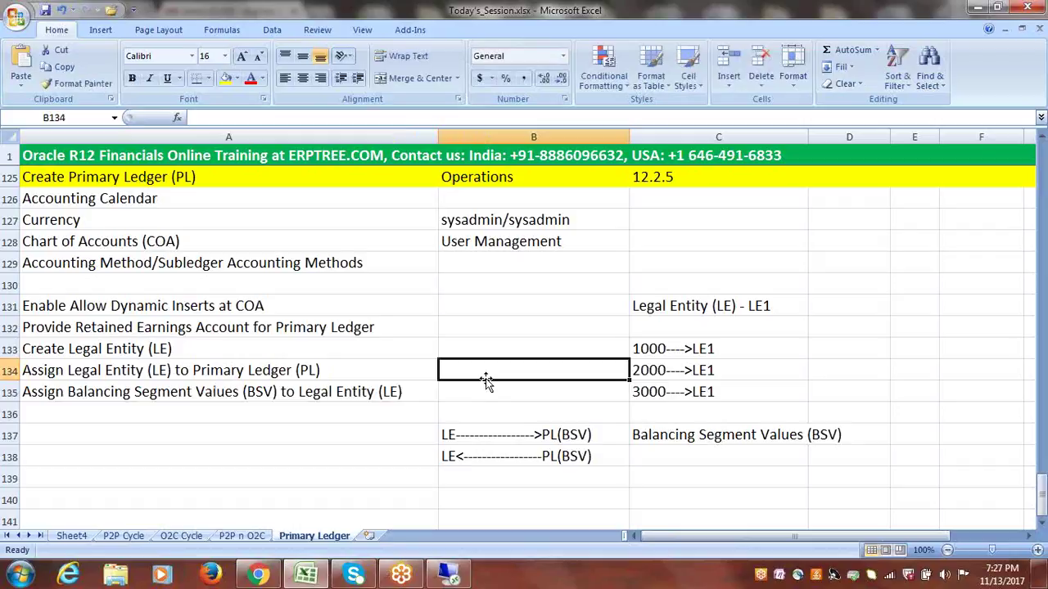
- Narrow column A and mark Accounting Calendar, Currency and Chart of Accounts as Done
{"action": "left_click_drag", "start_coordinate": [1041, 506], "coordinate": [1041, 497]}
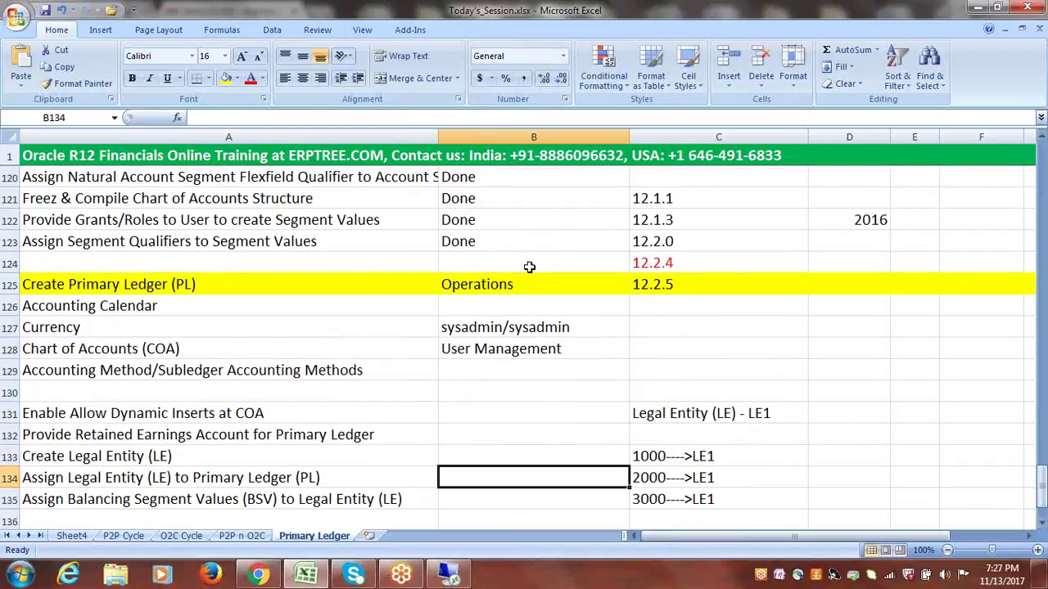
{"action": "left_click_drag", "start_coordinate": [438, 137], "coordinate": [408, 141]}
{"action": "left_click", "coordinate": [443, 315]}
{"action": "type", "text": "done"}
{"action": "key", "text": "Return"}
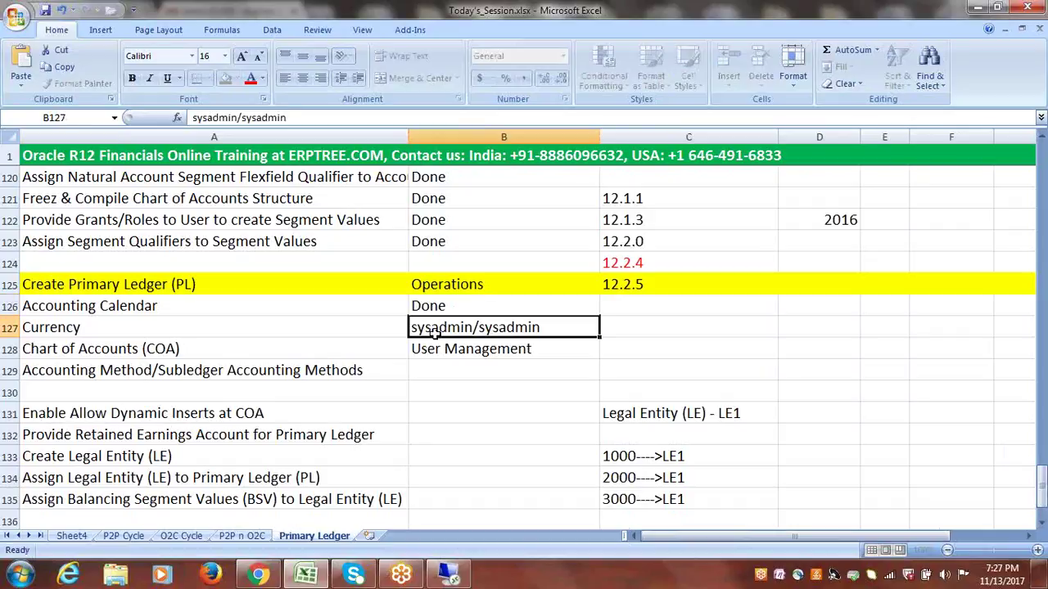
{"action": "type", "text": "d"}
{"action": "key", "text": "Return"}
{"action": "type", "text": "d"}
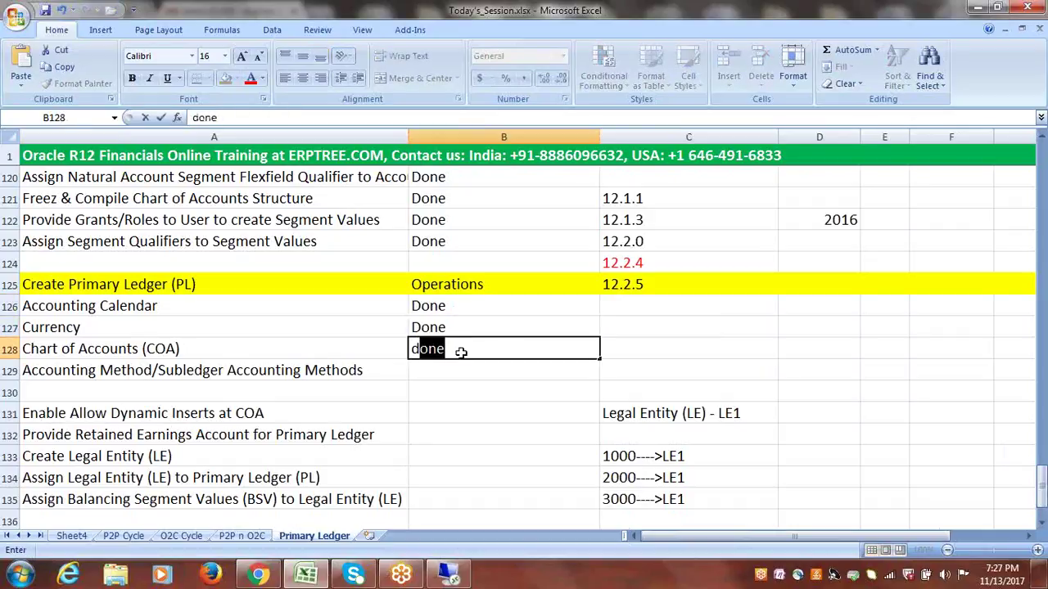
{"action": "key", "text": "Return"}
{"action": "type", "text": "d"}
- Mark the Dynamic Inserts and Retained Earnings steps as Done
{"action": "left_click", "coordinate": [442, 412]}
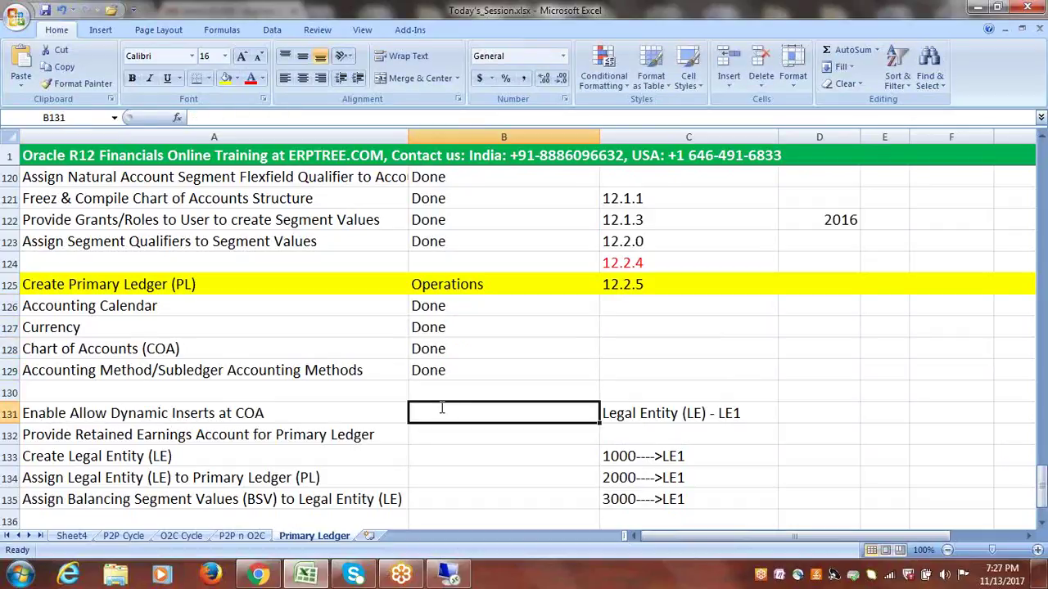
{"action": "type", "text": "d"}
{"action": "key", "text": "BackSpace"}
{"action": "type", "text": "Done"}
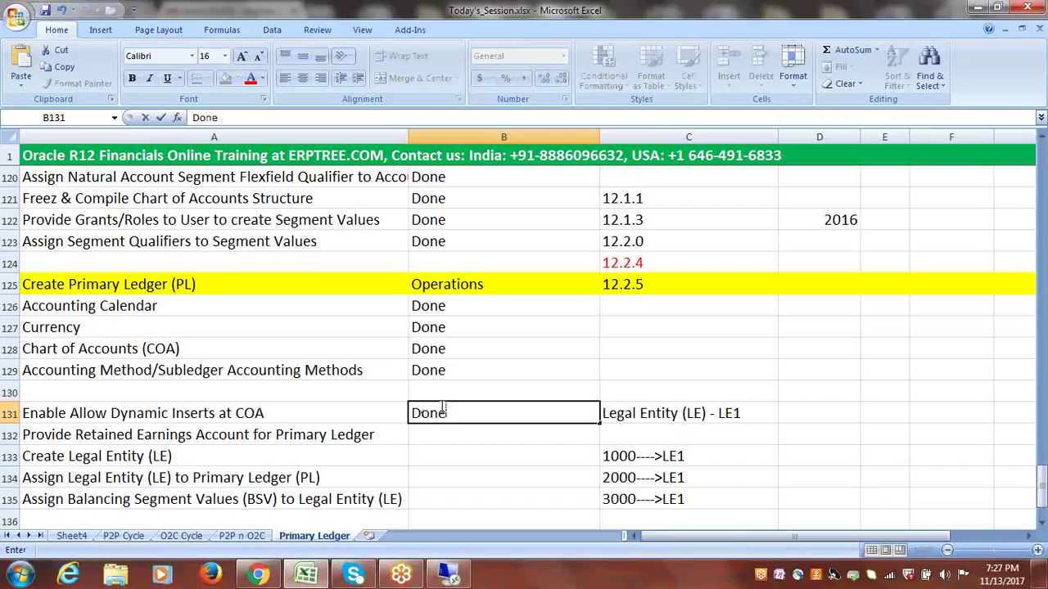
{"action": "left_click", "coordinate": [445, 434]}
{"action": "type", "text": "done"}
{"action": "key", "text": "Tab"}
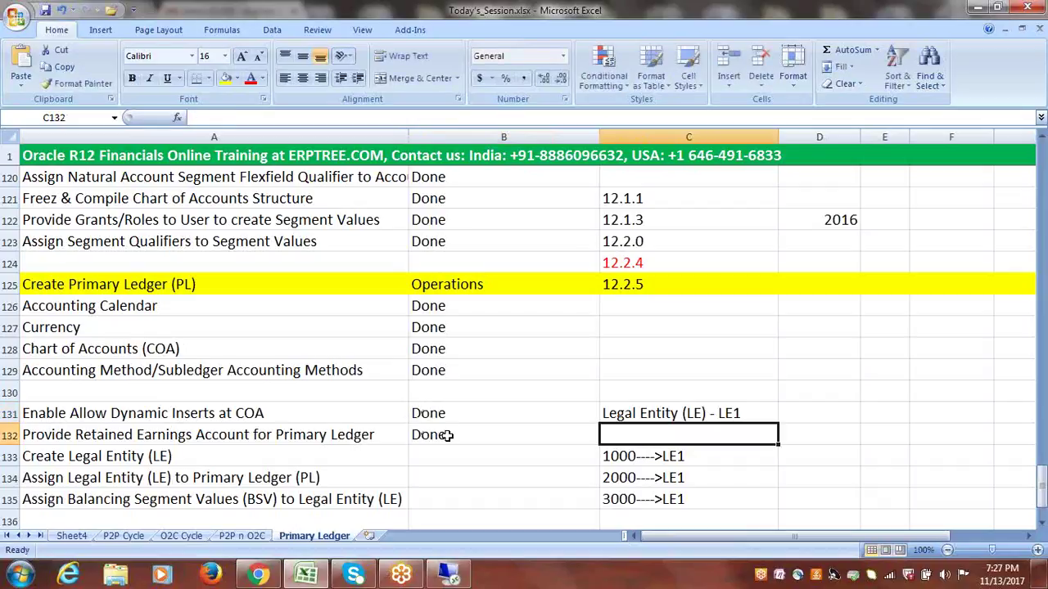
{"action": "left_click", "coordinate": [1042, 528]}
{"action": "left_click", "coordinate": [1042, 528]}
{"action": "left_click", "coordinate": [1041, 528]}
{"action": "left_click", "coordinate": [1041, 528]}
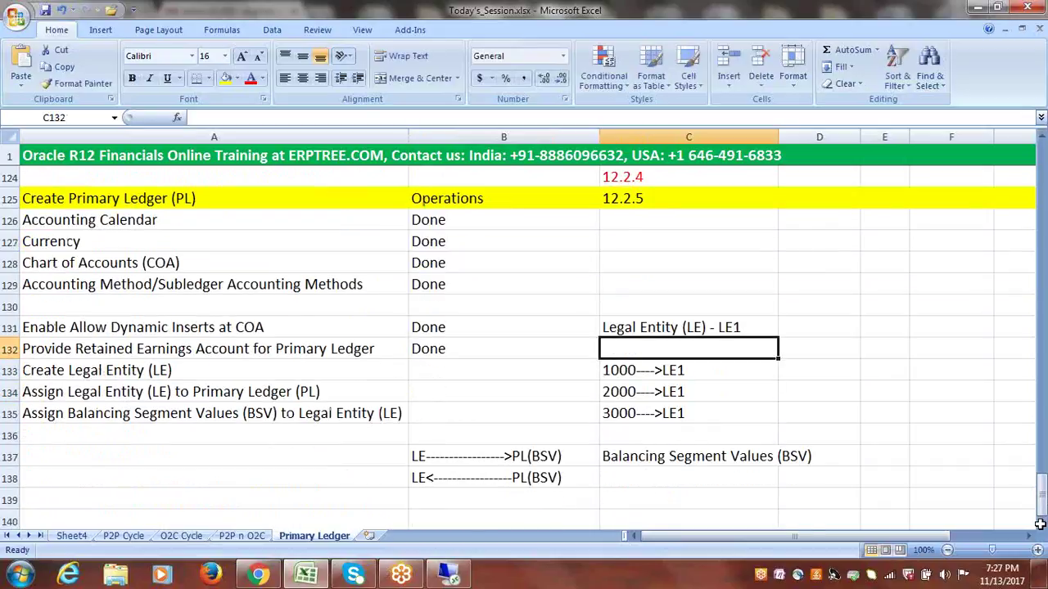
{"action": "left_click", "coordinate": [134, 372]}
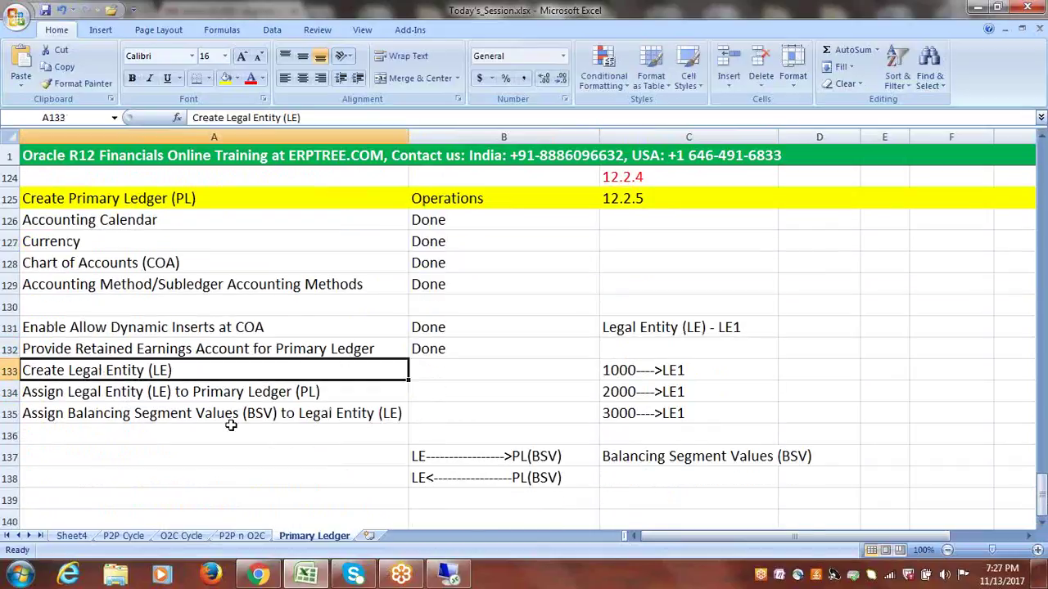
{"action": "left_click", "coordinate": [109, 393]}
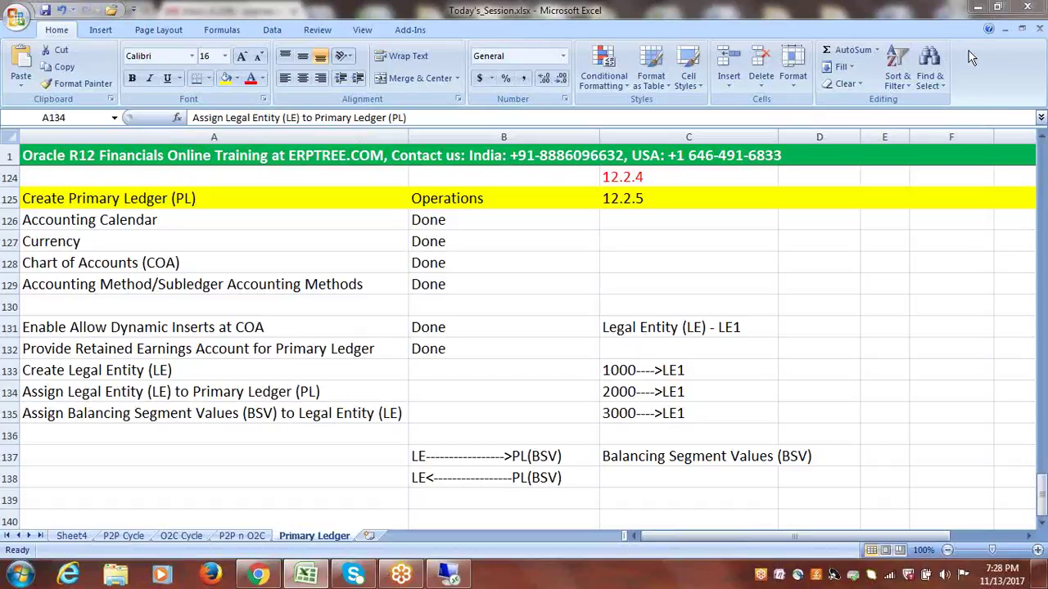
{"action": "left_click", "coordinate": [538, 279]}
{"action": "mouse_move", "coordinate": [1042, 501]}
{"action": "left_mouse_down"}
{"action": "mouse_move", "coordinate": [1043, 470]}
{"action": "mouse_move", "coordinate": [1042, 481]}
{"action": "left_mouse_up"}
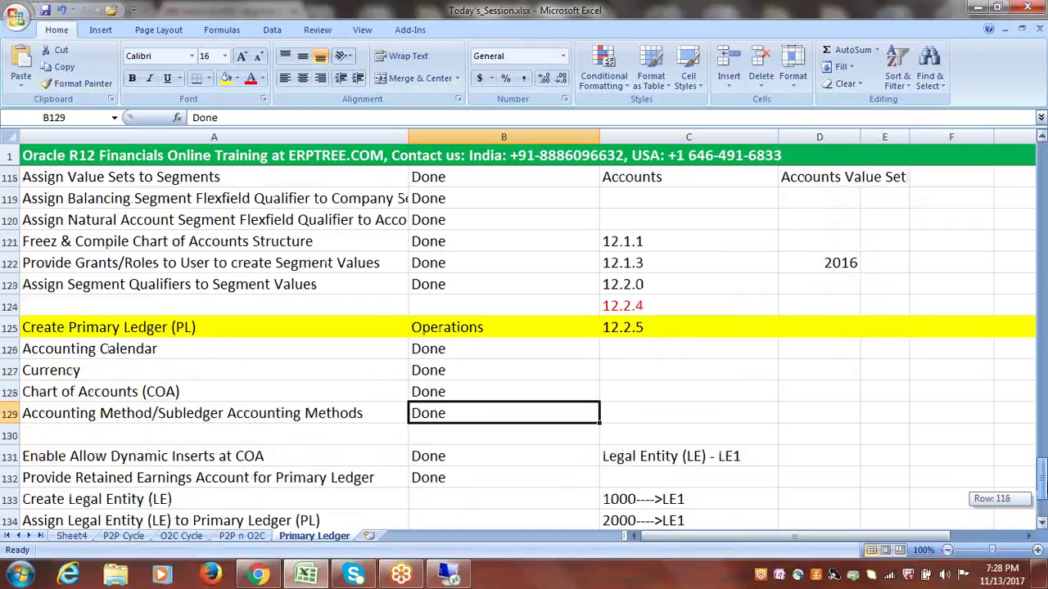
{"action": "mouse_move", "coordinate": [1042, 480]}
{"action": "left_mouse_down"}
{"action": "mouse_move", "coordinate": [1043, 469]}
{"action": "mouse_move", "coordinate": [1044, 500]}
{"action": "left_mouse_up"}
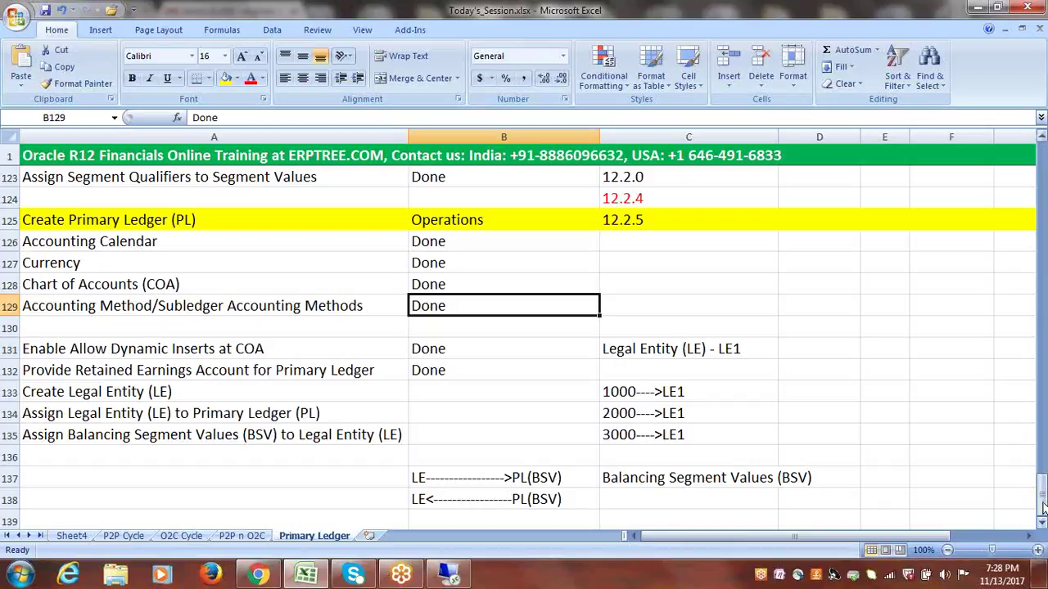
{"action": "left_click_drag", "start_coordinate": [1042, 508], "coordinate": [1042, 427]}
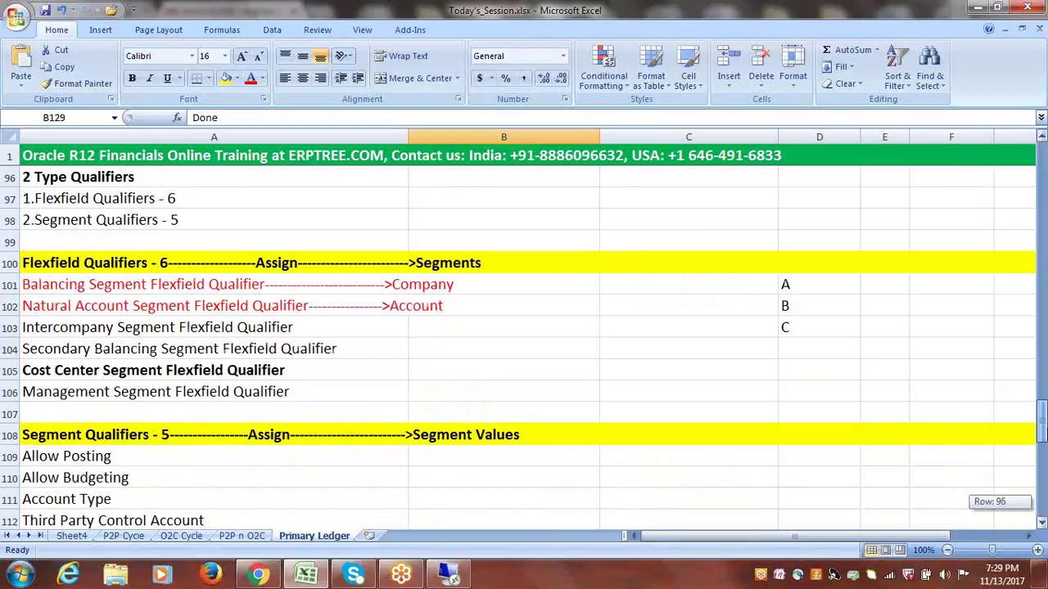
{"action": "left_click_drag", "start_coordinate": [1043, 428], "coordinate": [1042, 494]}
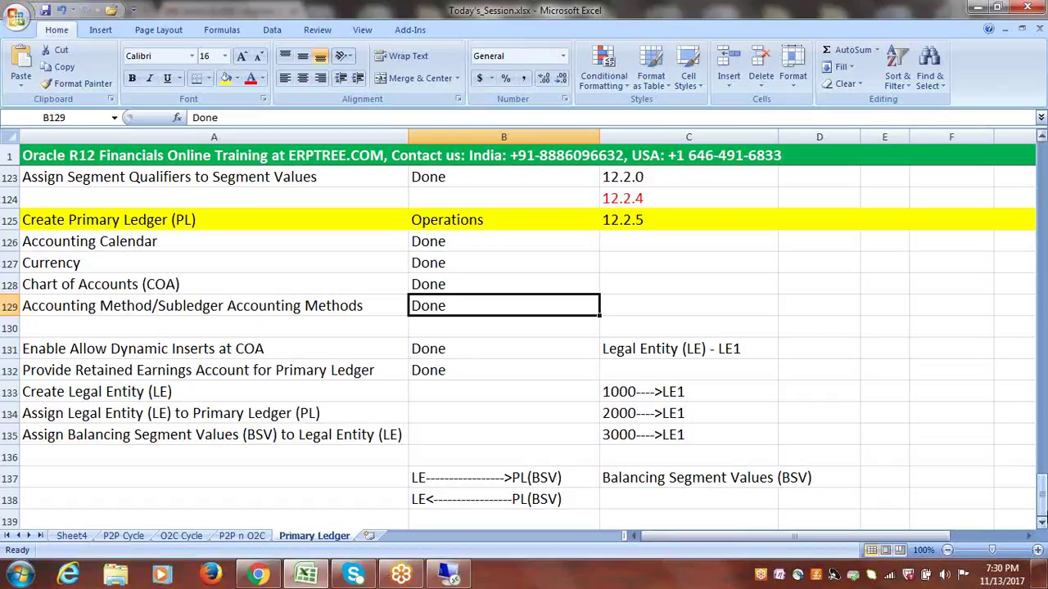
- Narrow column B, then widen it slightly, so the Legal Entity notes in column C sit near the Done marks
{"action": "left_click", "coordinate": [1042, 523]}
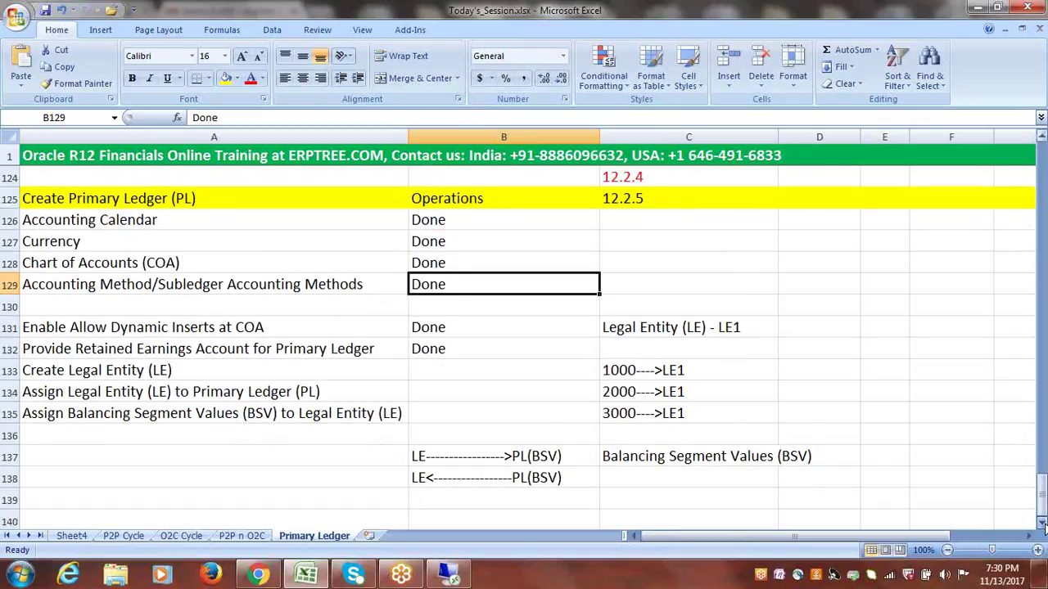
{"action": "left_click", "coordinate": [1042, 523]}
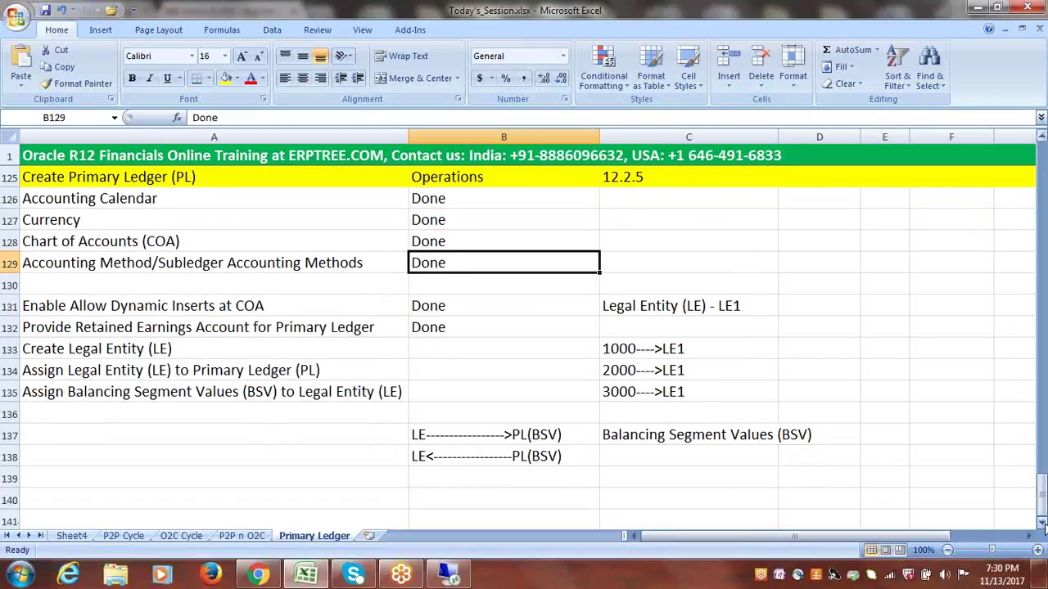
{"action": "left_click", "coordinate": [667, 264]}
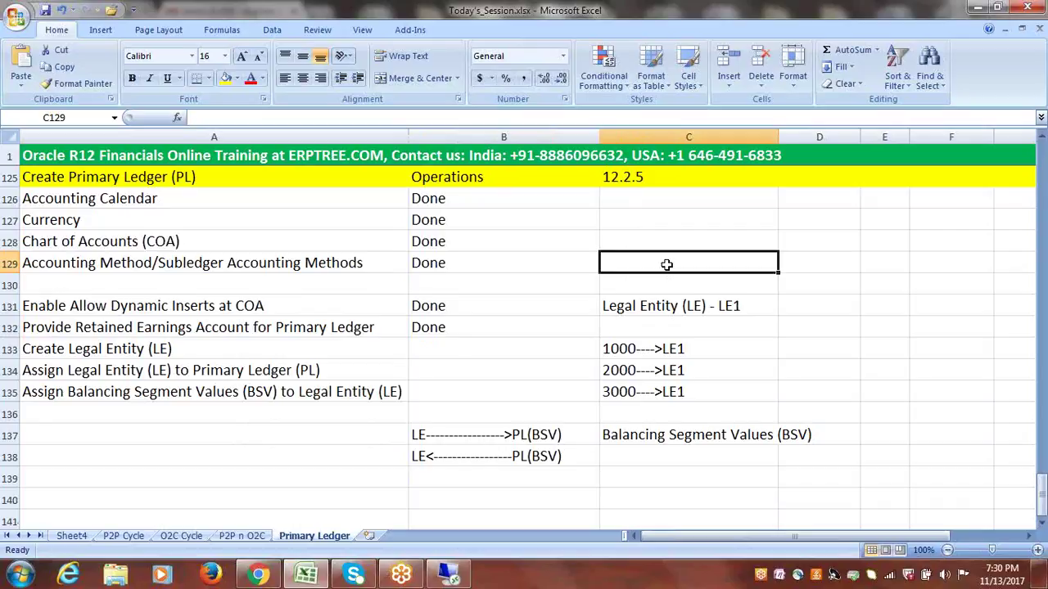
{"action": "left_click_drag", "start_coordinate": [599, 136], "coordinate": [563, 135]}
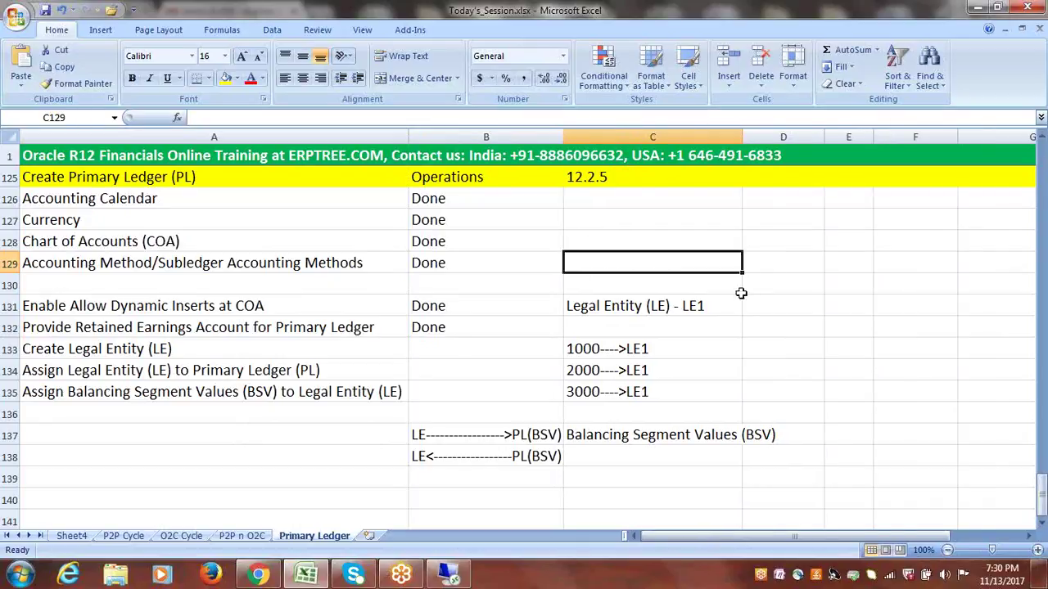
{"action": "left_click", "coordinate": [703, 303]}
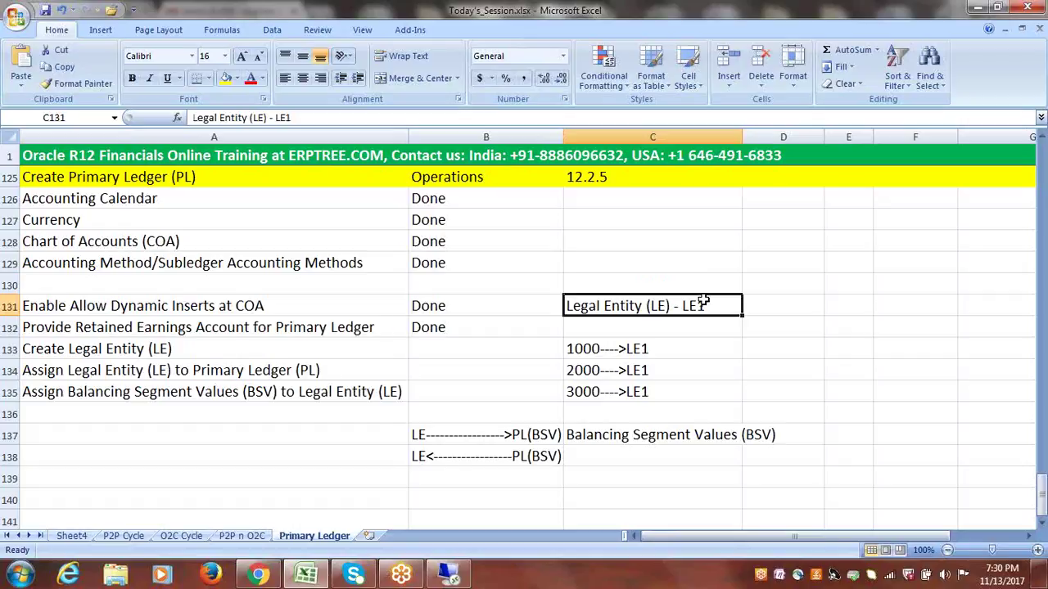
{"action": "left_click", "coordinate": [783, 309]}
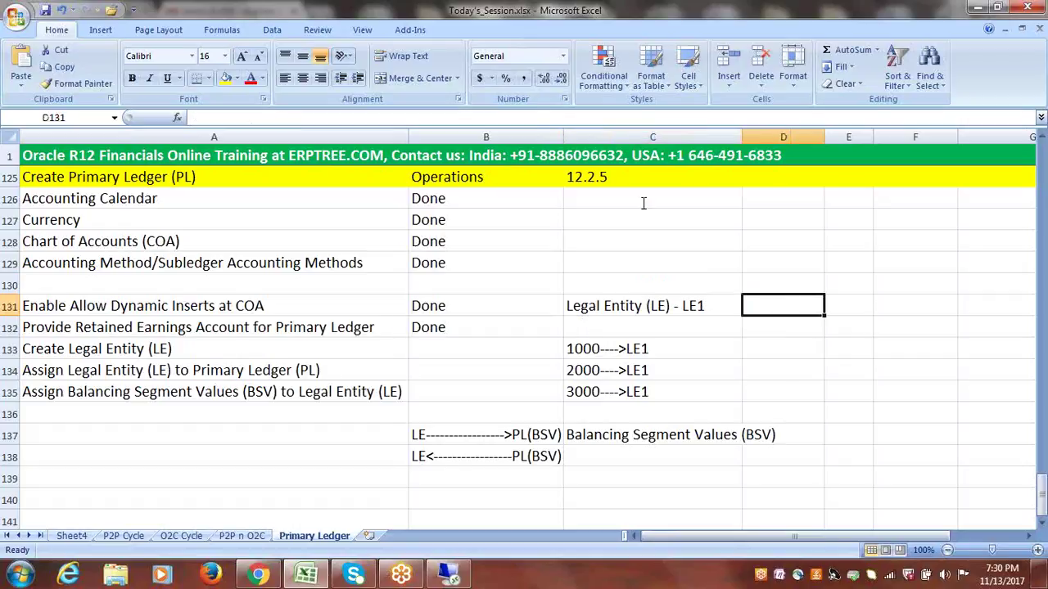
{"action": "left_click_drag", "start_coordinate": [563, 137], "coordinate": [583, 137]}
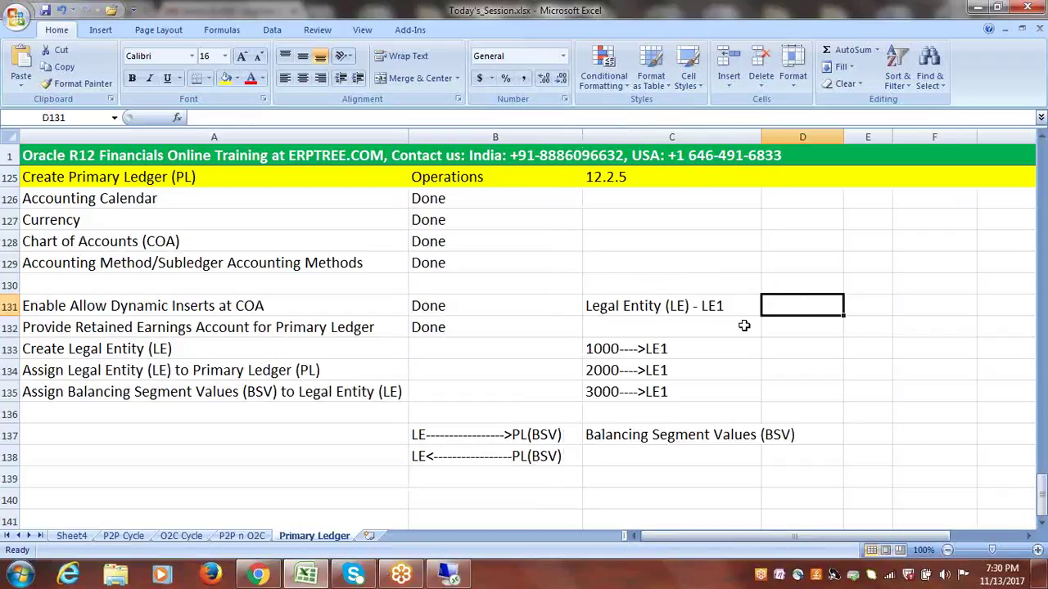
{"action": "left_click", "coordinate": [812, 348]}
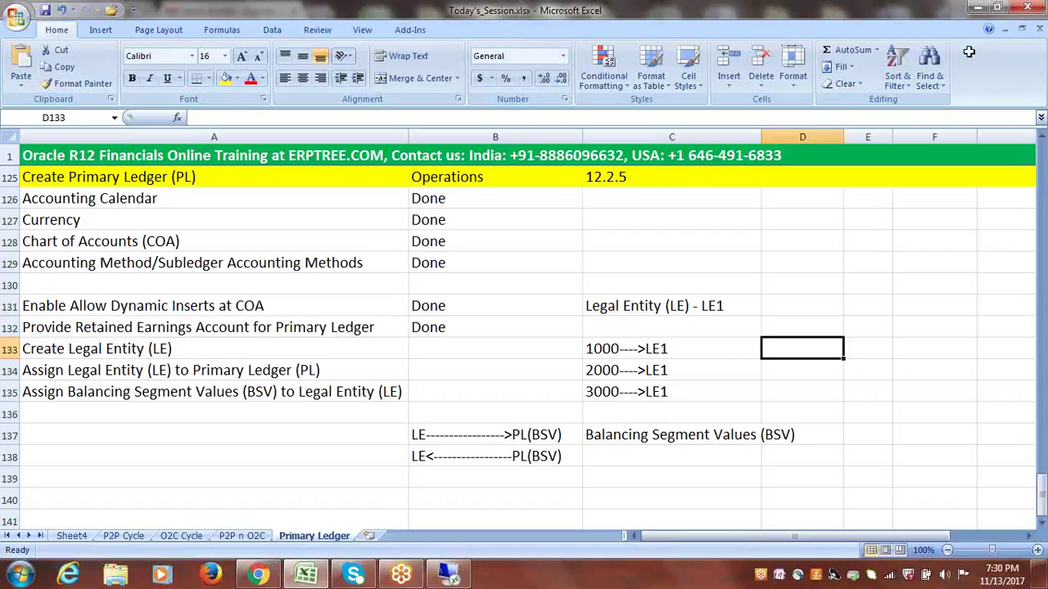
{"action": "left_click", "coordinate": [717, 238]}
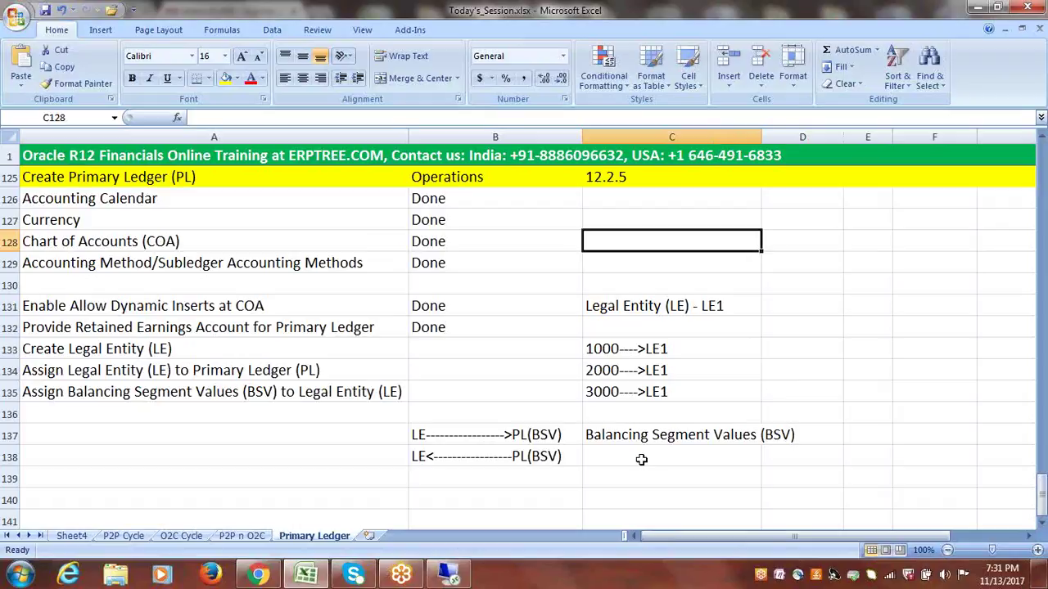
{"action": "left_click", "coordinate": [305, 470]}
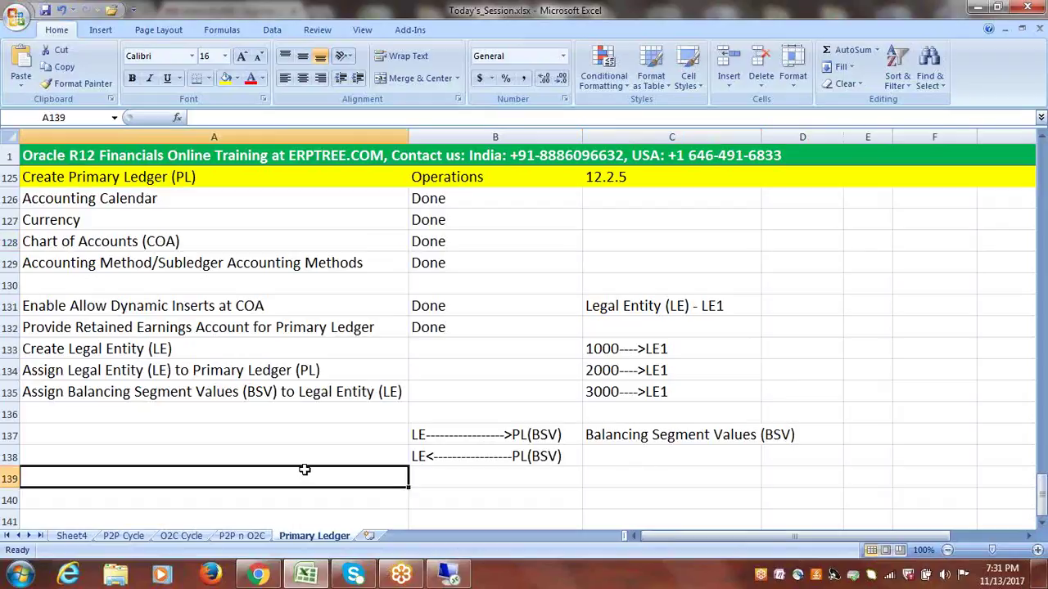
{"action": "left_click", "coordinate": [1041, 524]}
{"action": "left_click", "coordinate": [1042, 524]}
{"action": "left_click", "coordinate": [1042, 526]}
{"action": "left_click", "coordinate": [1041, 526]}
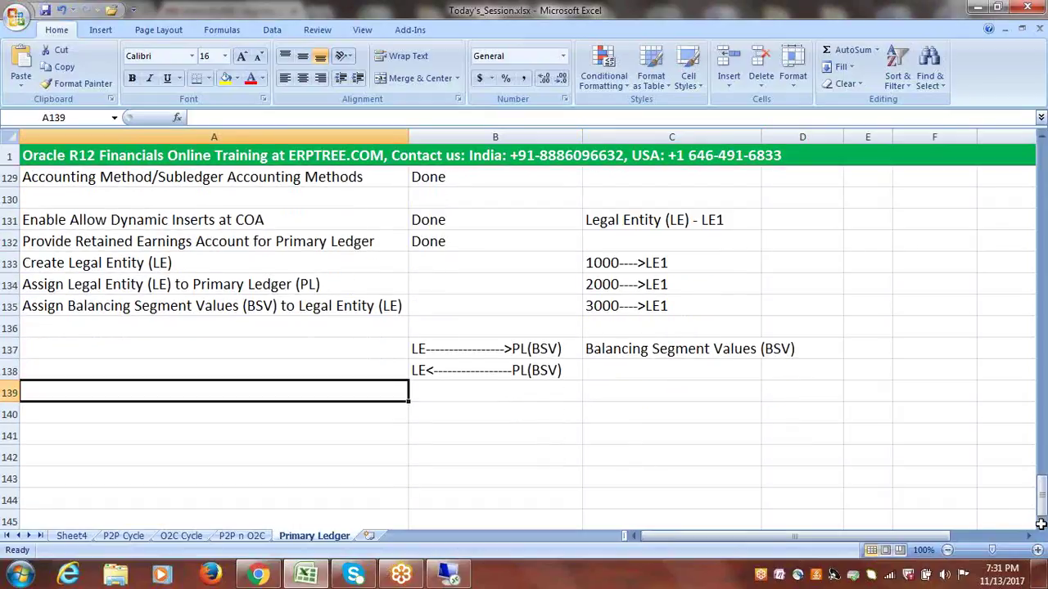
{"action": "left_click", "coordinate": [321, 418]}
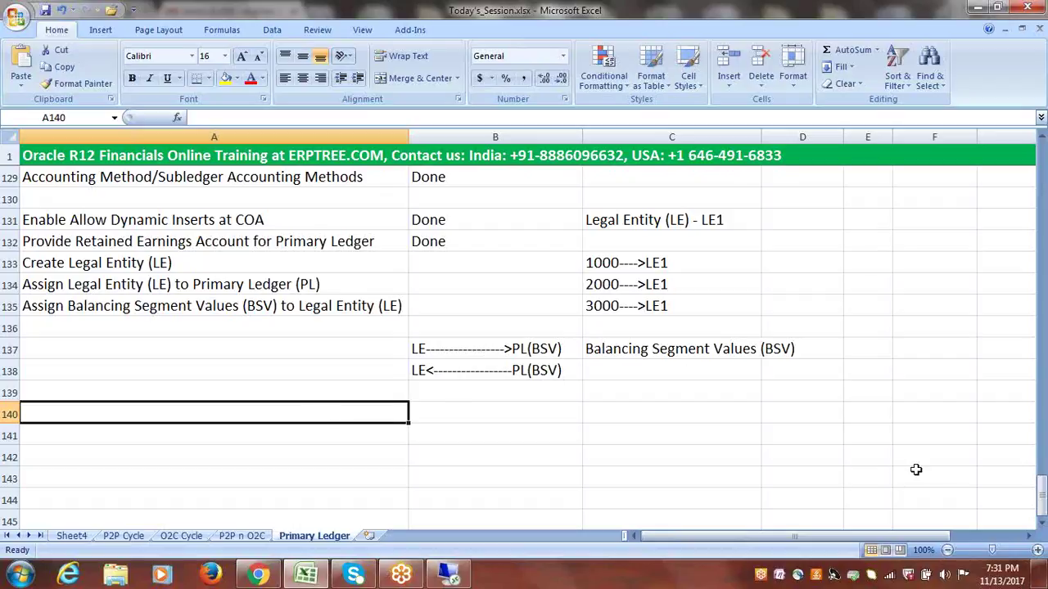
{"action": "left_click_drag", "start_coordinate": [1043, 501], "coordinate": [1043, 485]}
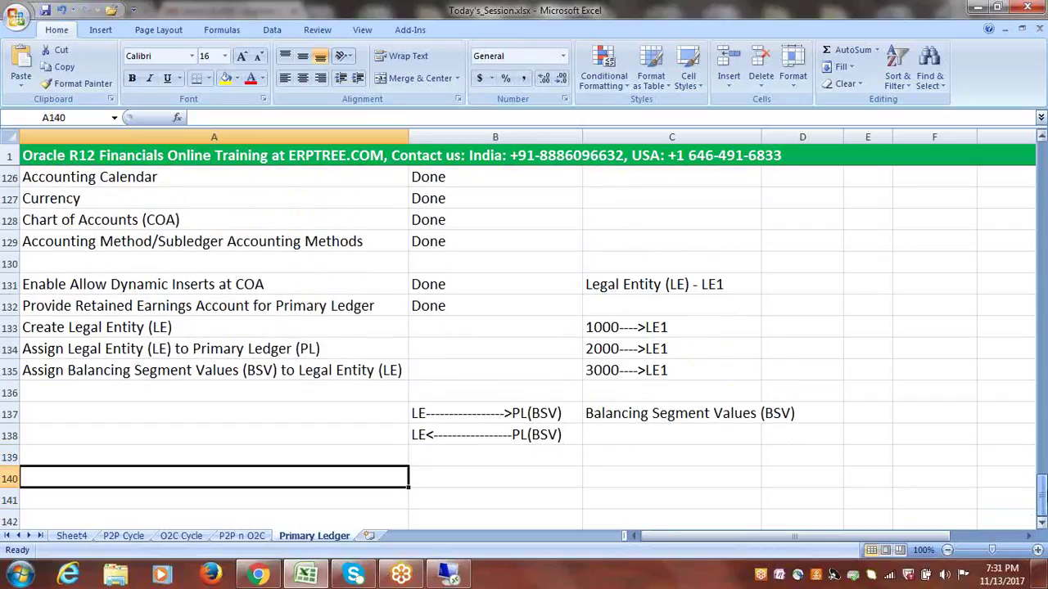
{"action": "left_click", "coordinate": [696, 284]}
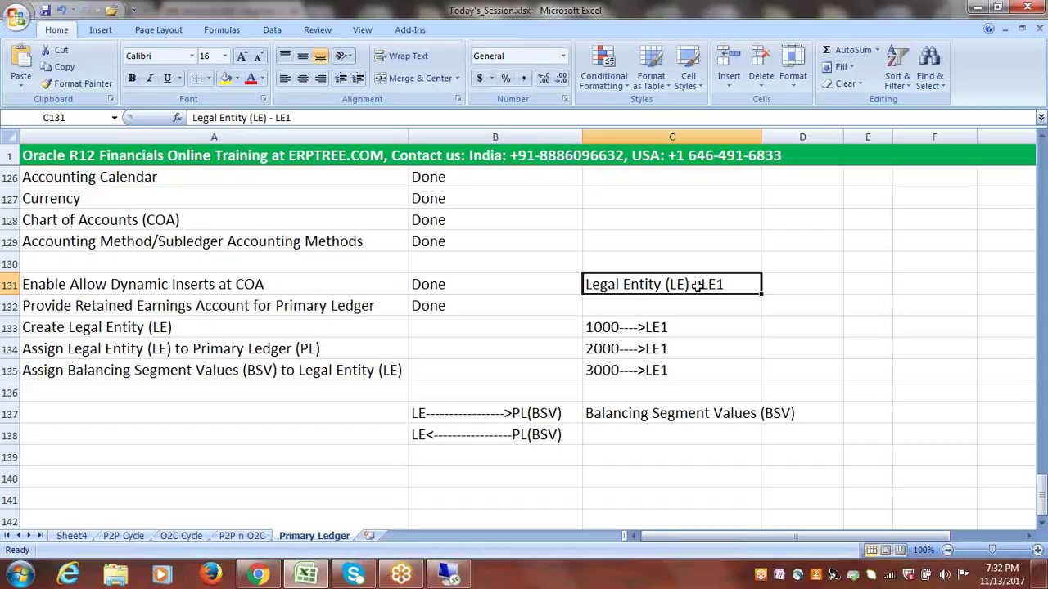
{"action": "left_click", "coordinate": [772, 284]}
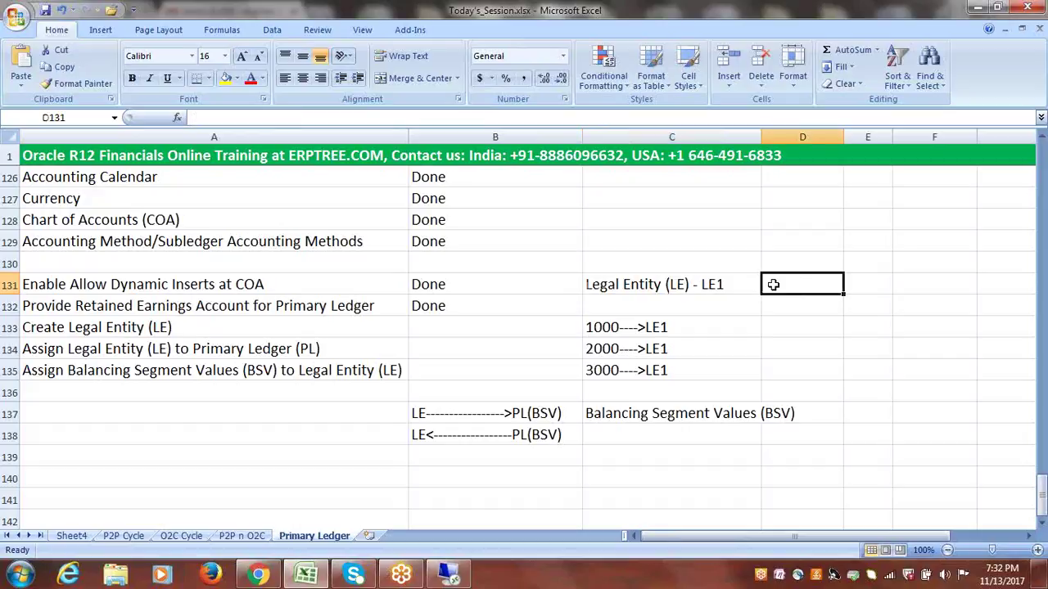
{"action": "left_click", "coordinate": [726, 285]}
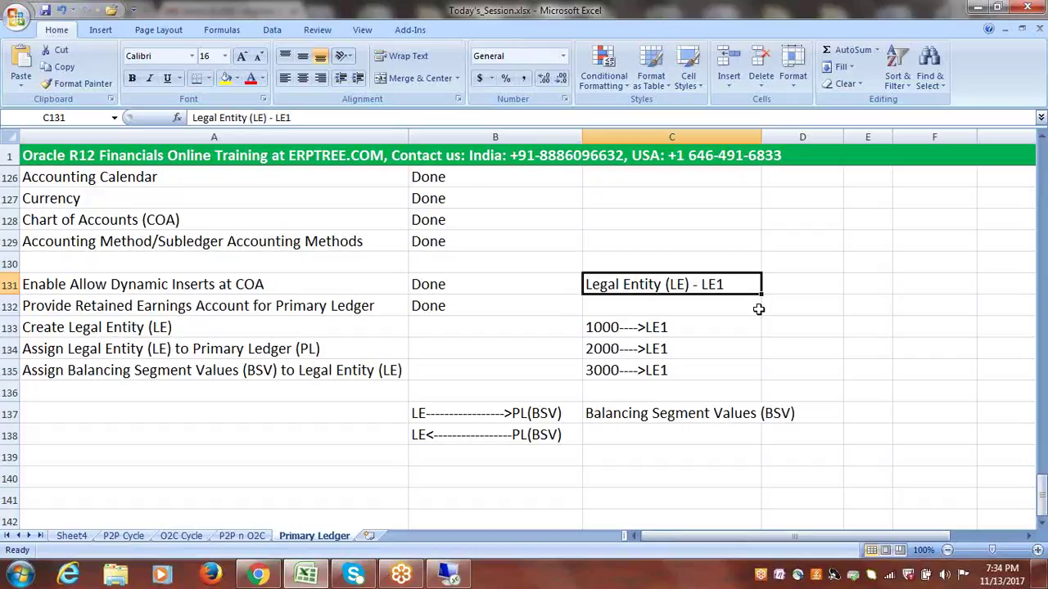
- Review the Primary Ledger notes in rows 133–135, then return to the Oracle remote desktop session
{"action": "left_click", "coordinate": [695, 322]}
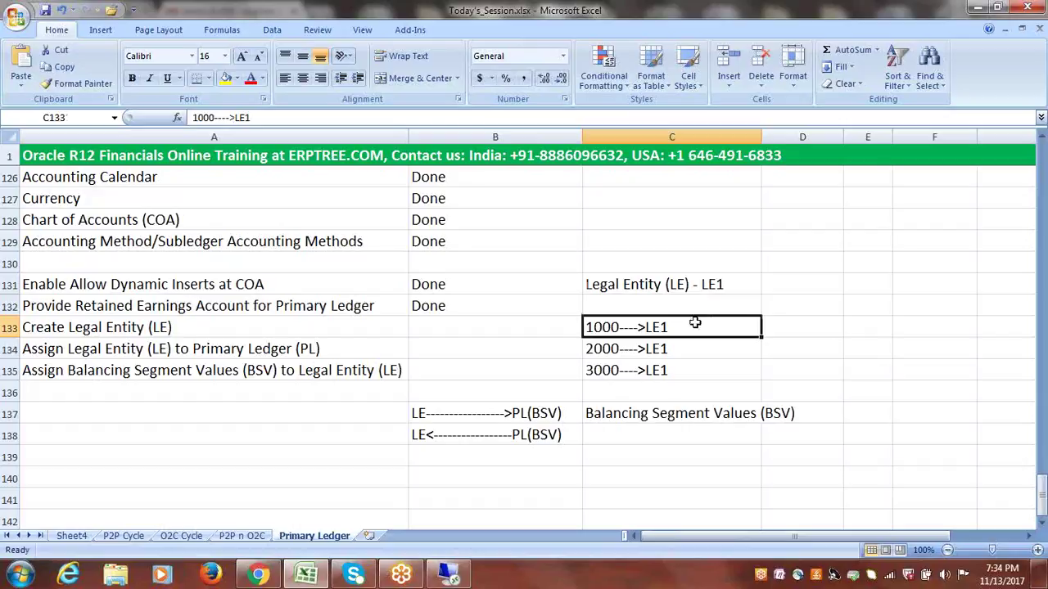
{"action": "left_click", "coordinate": [151, 396]}
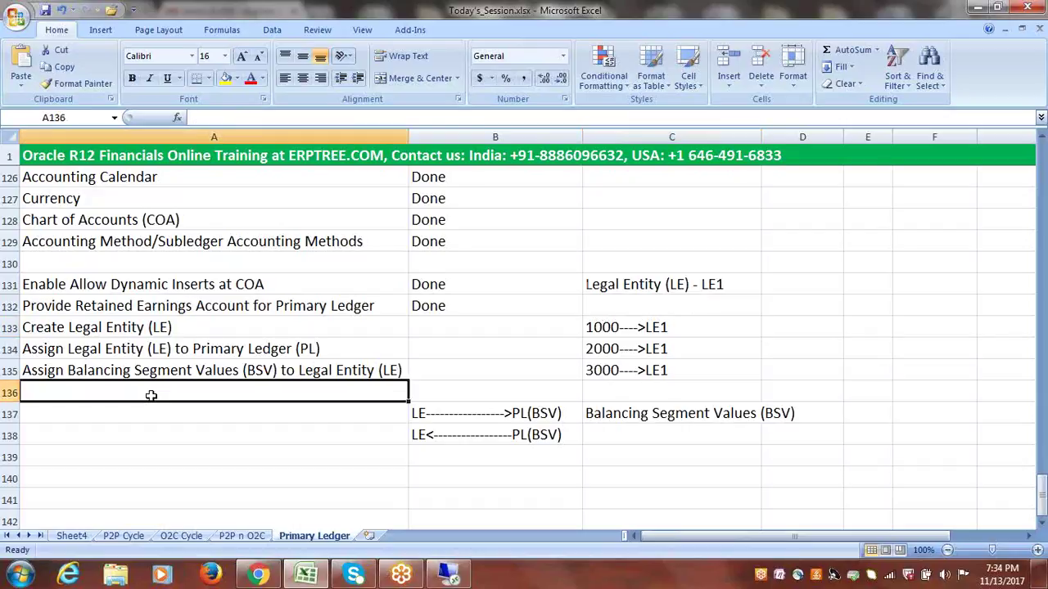
{"action": "left_click_drag", "start_coordinate": [166, 328], "coordinate": [167, 349]}
{"action": "left_click", "coordinate": [162, 324]}
{"action": "left_click", "coordinate": [167, 349]}
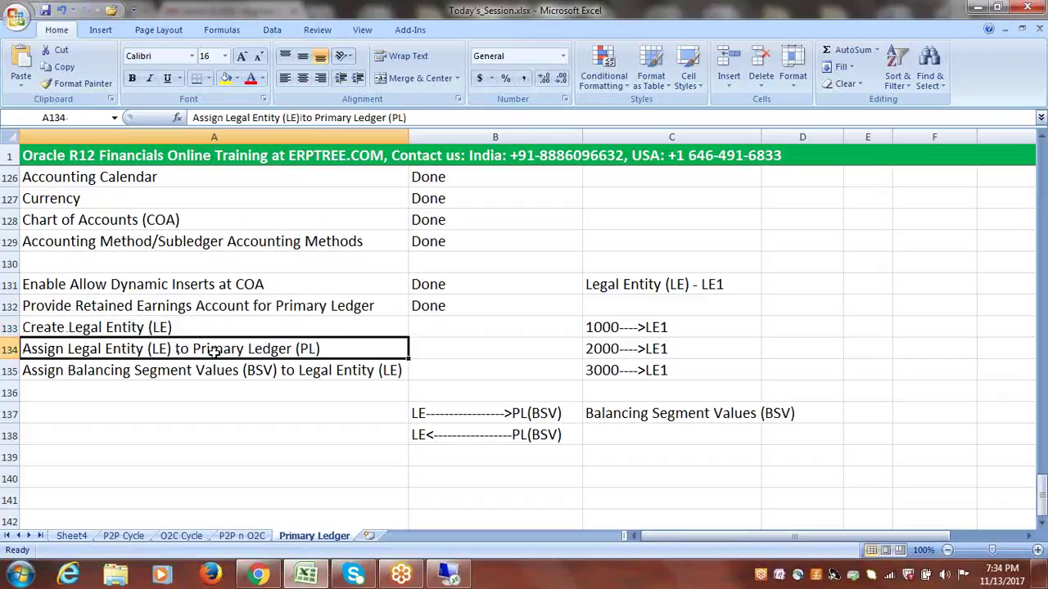
{"action": "left_click", "coordinate": [251, 371]}
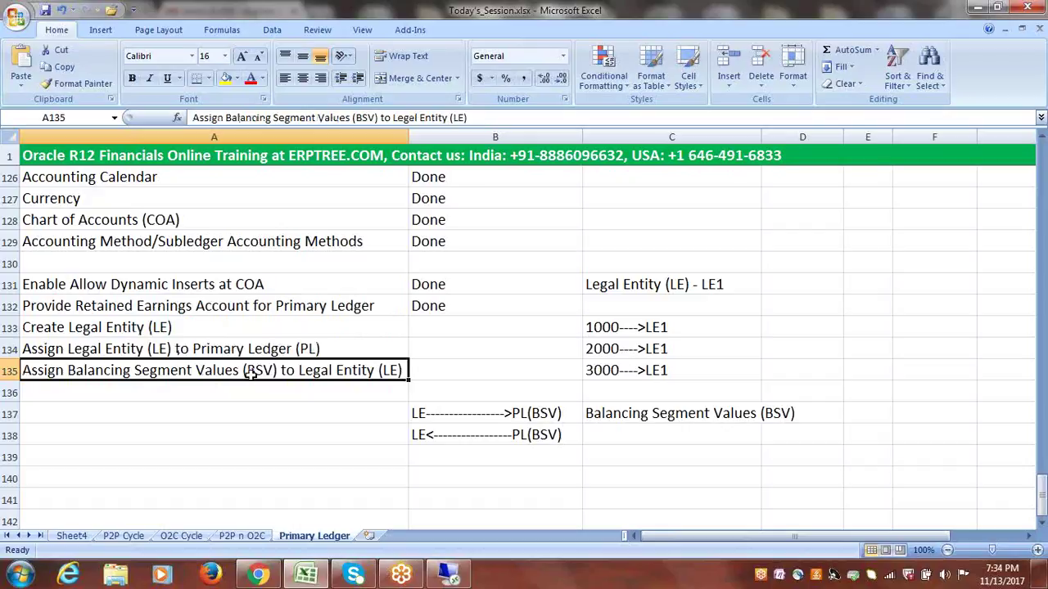
{"action": "left_click", "coordinate": [448, 370]}
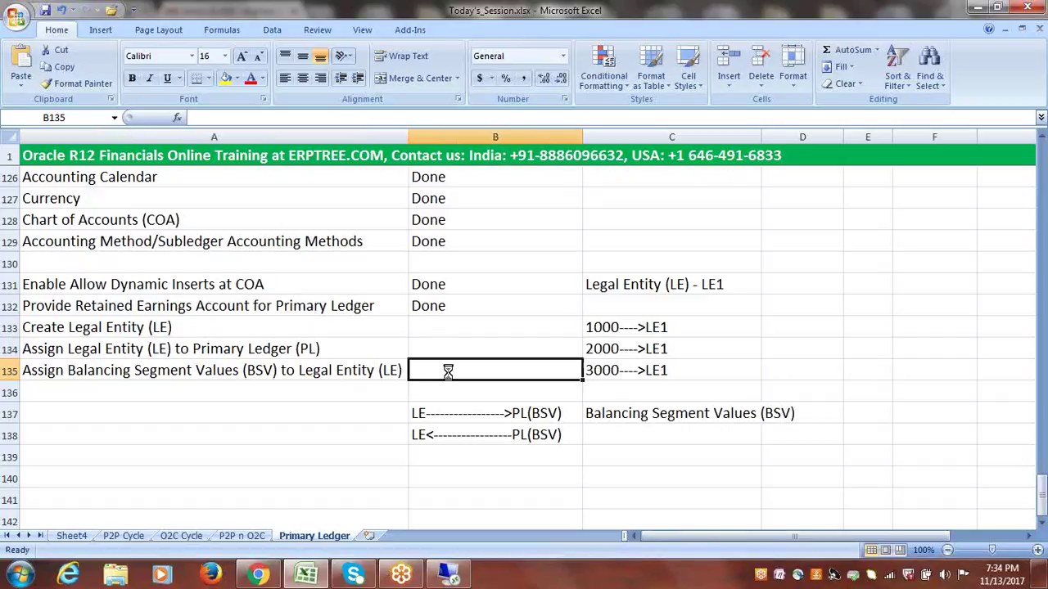
{"action": "left_click", "coordinate": [450, 573]}
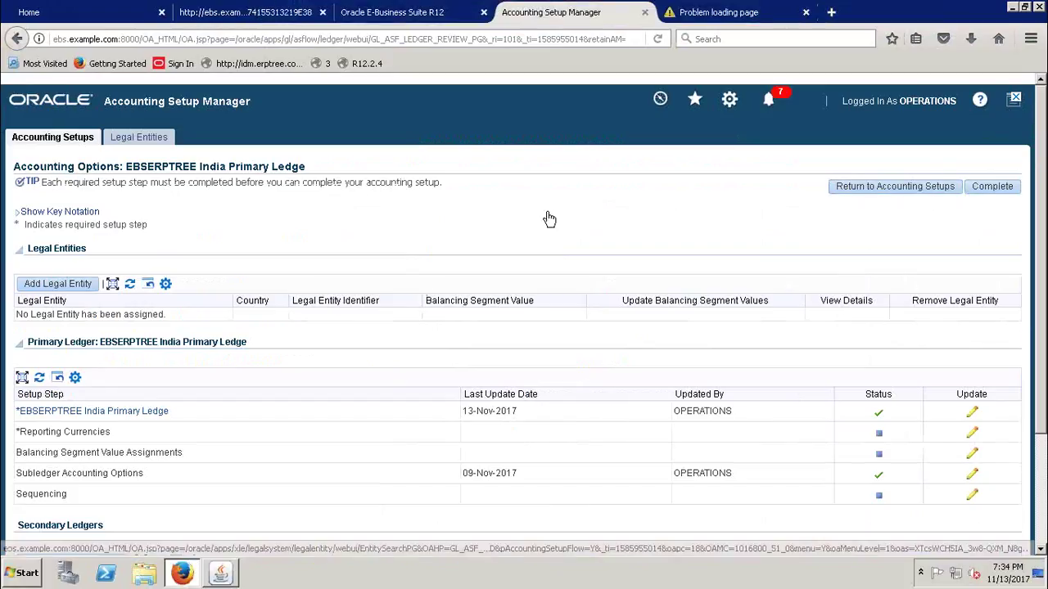
- Go back to Accounting Setups and close the Accounting Setup Manager browser tab
{"action": "left_click", "coordinate": [48, 143]}
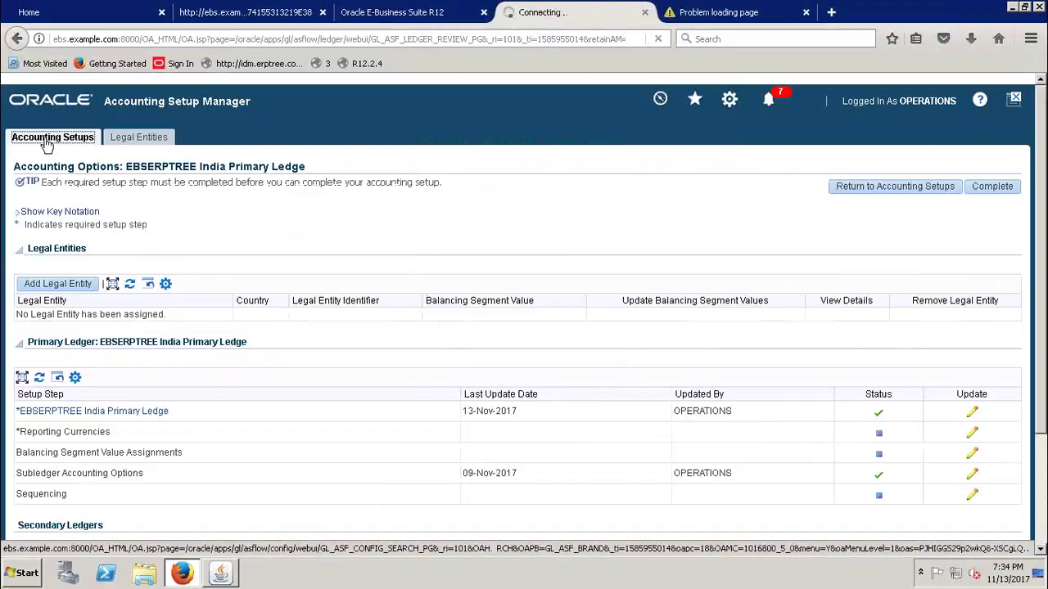
{"action": "left_click", "coordinate": [645, 12]}
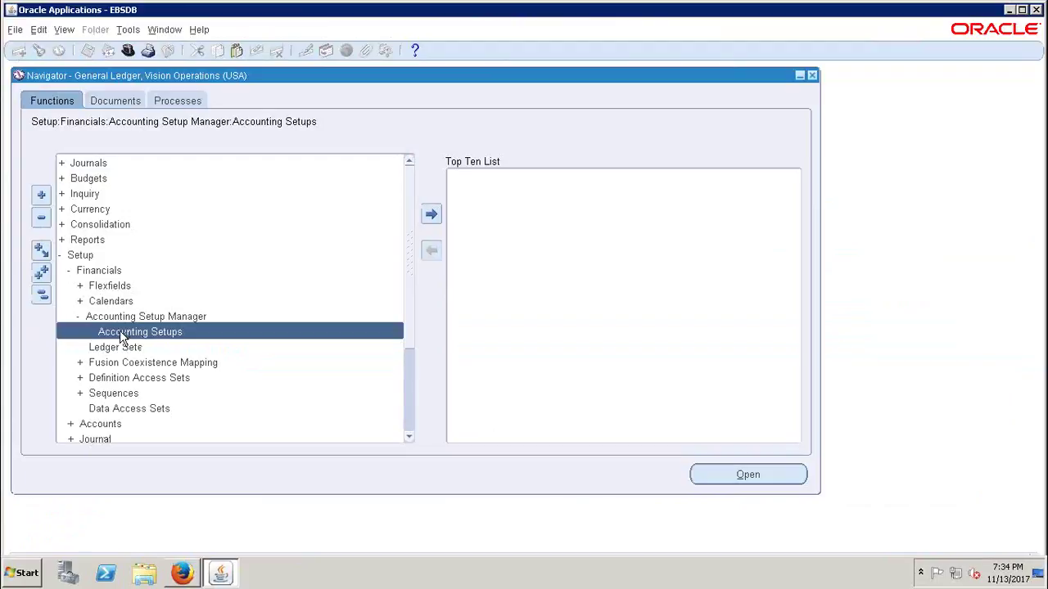
- Open Accounting Setups from Setup > Financials > Accounting Setup Manager in the Navigator
{"action": "double_click", "coordinate": [79, 256]}
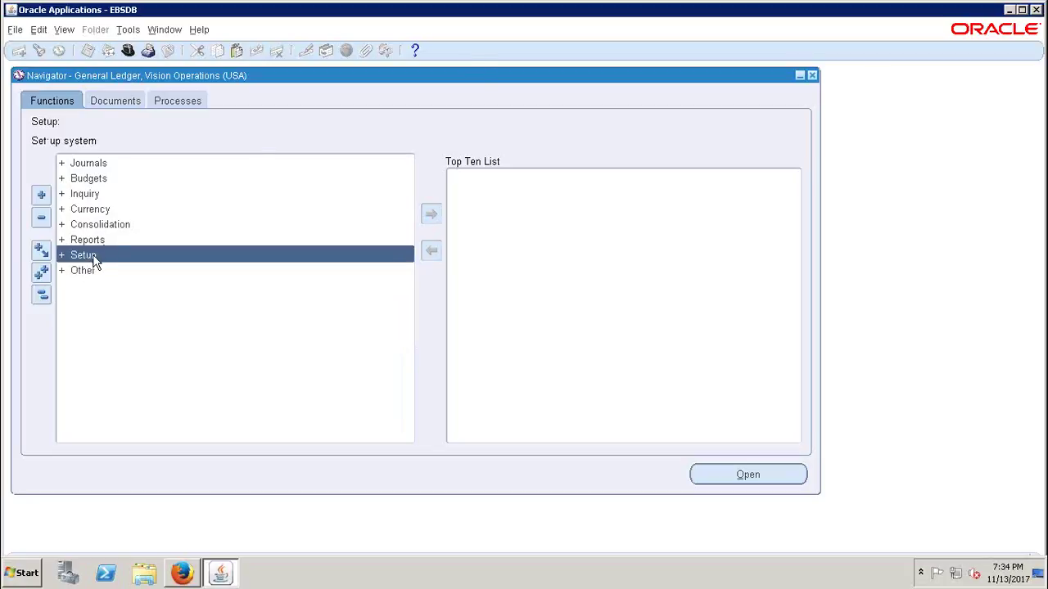
{"action": "double_click", "coordinate": [93, 261]}
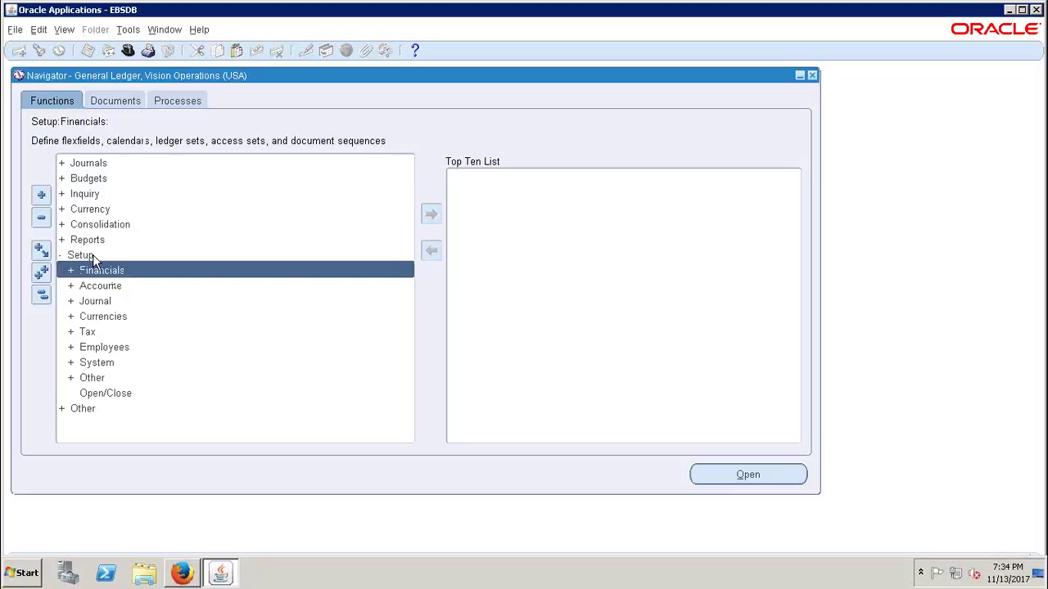
{"action": "key", "text": "Return"}
{"action": "key", "text": "Down"}
{"action": "key", "text": "Down"}
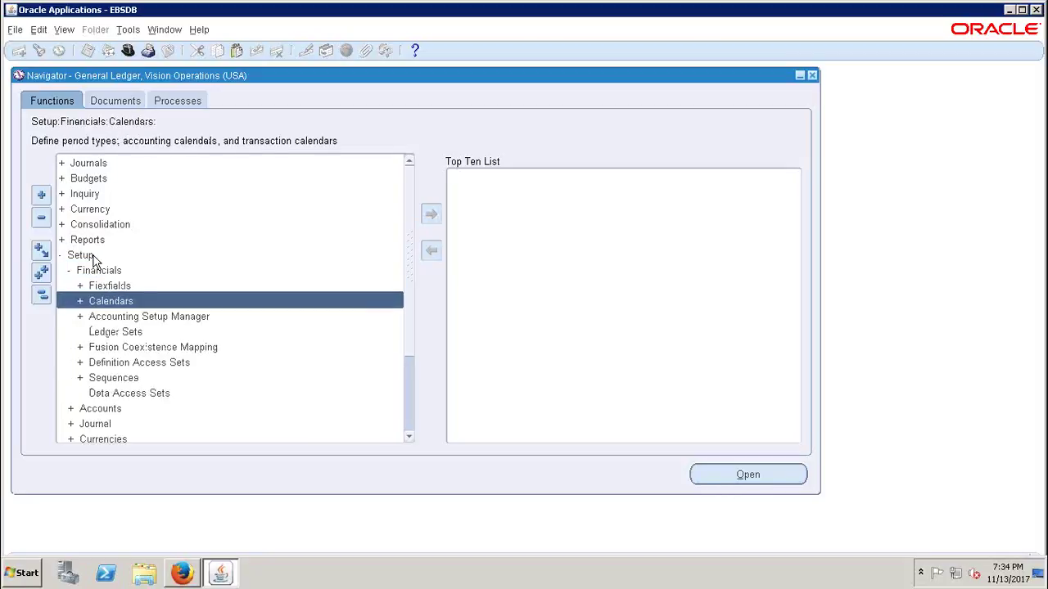
{"action": "key", "text": "Return"}
{"action": "key", "text": "Return"}
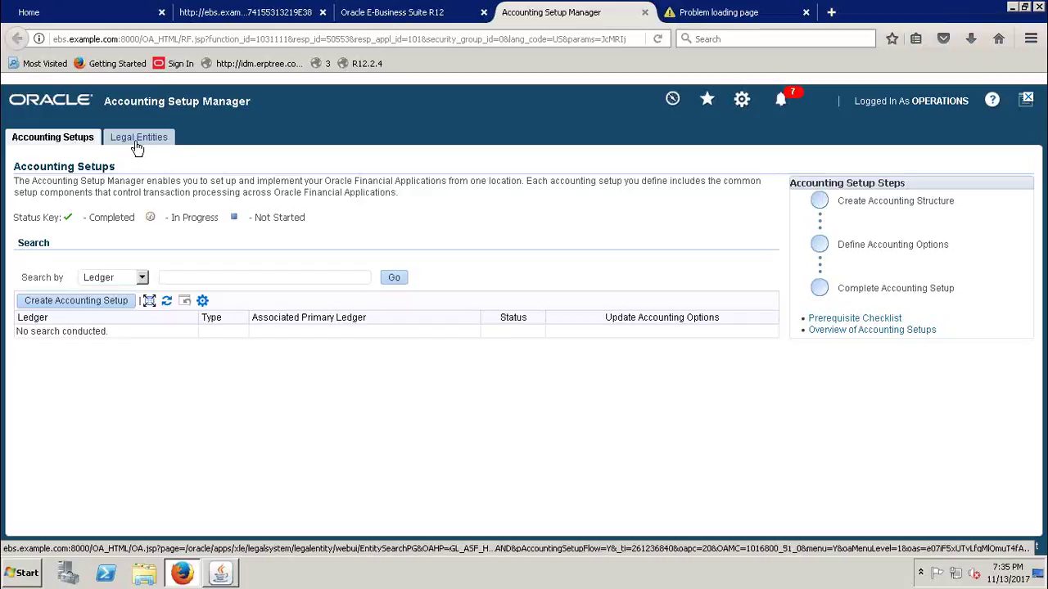
- Go to the Legal Entities page and start creating a new legal entity
{"action": "left_click", "coordinate": [139, 138]}
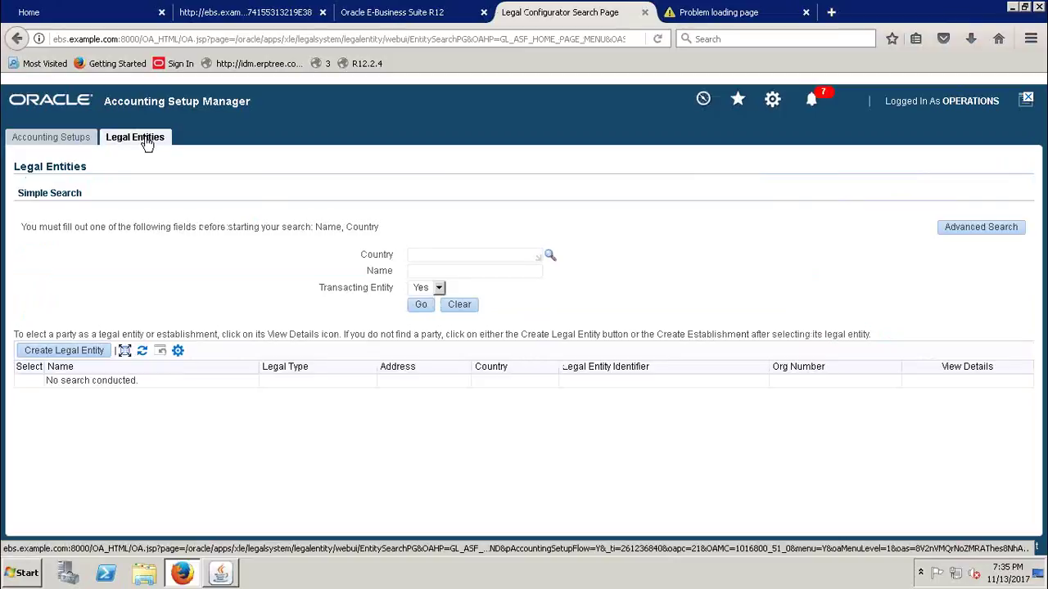
{"action": "left_click_drag", "start_coordinate": [15, 173], "coordinate": [96, 172]}
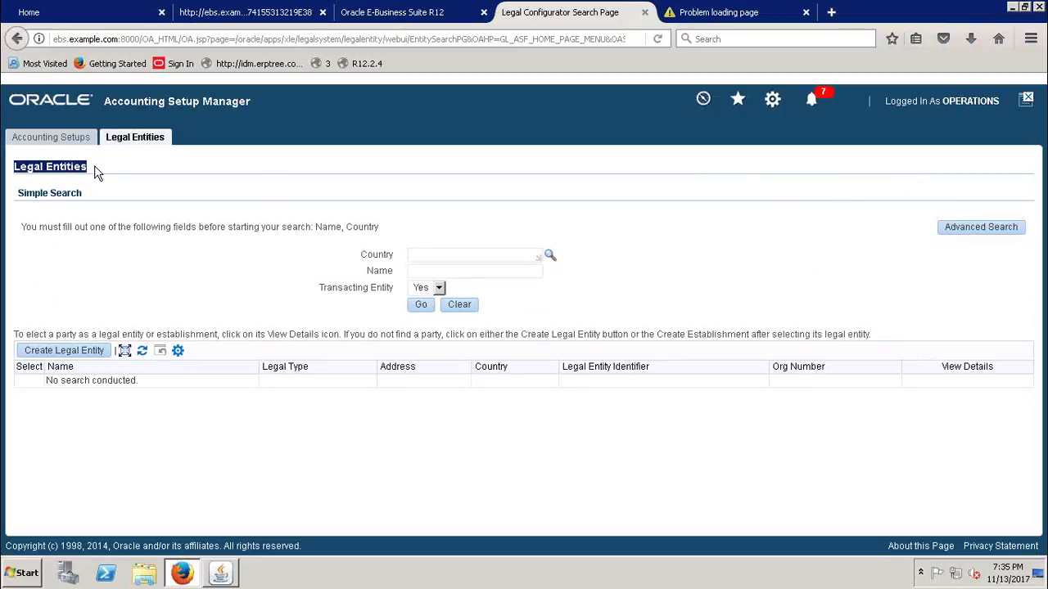
{"action": "left_click_drag", "start_coordinate": [15, 202], "coordinate": [94, 201]}
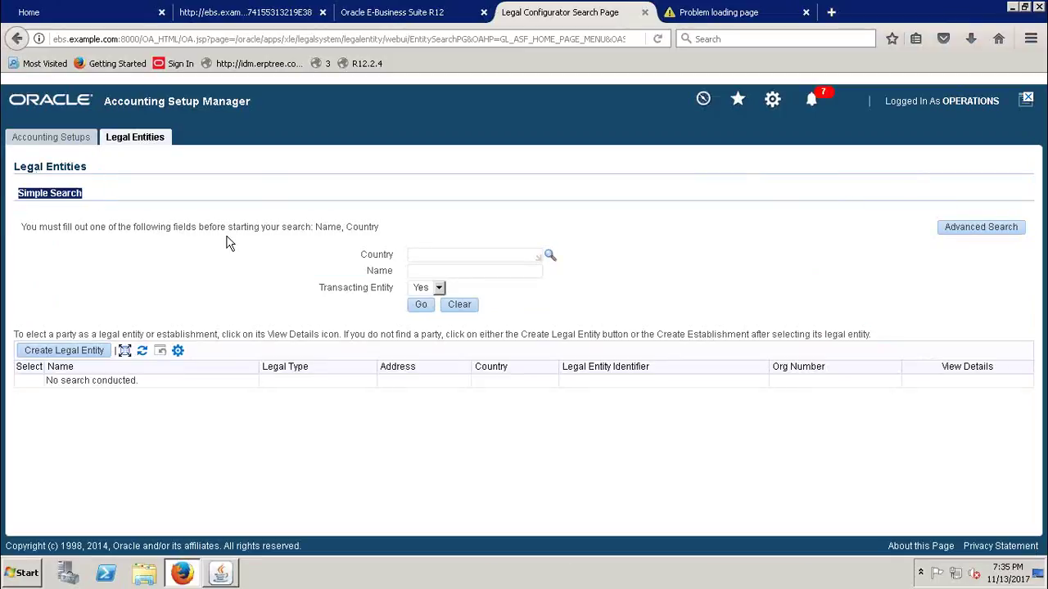
{"action": "left_click", "coordinate": [417, 255]}
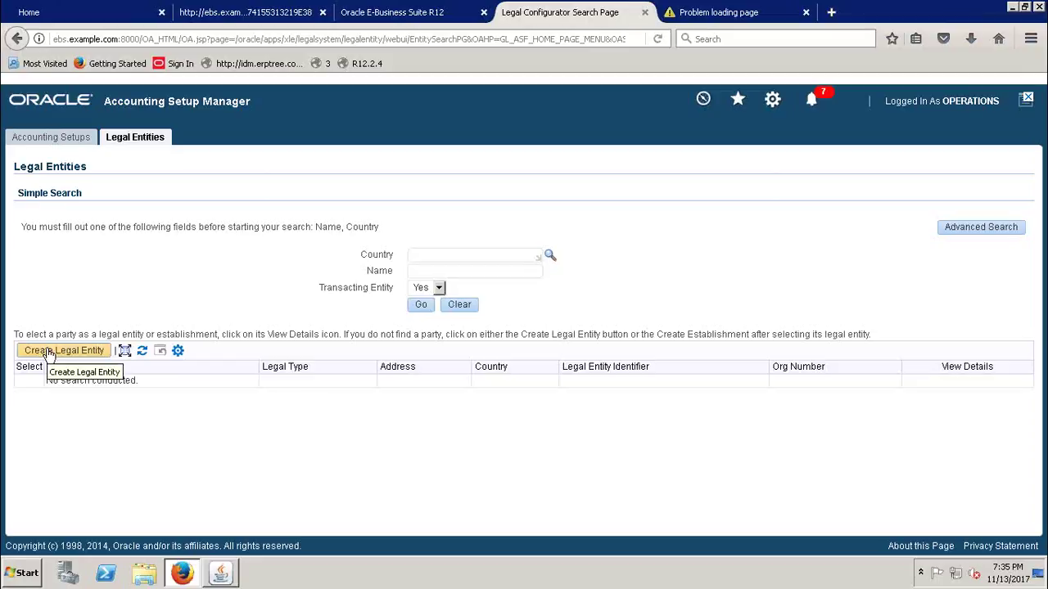
{"action": "left_click", "coordinate": [66, 350]}
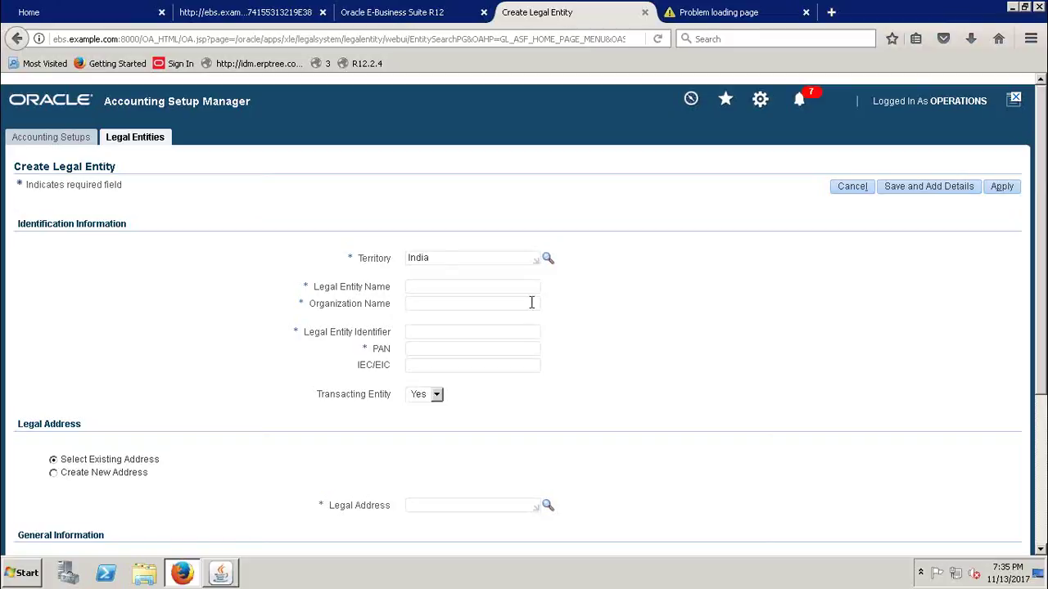
- Clear the existing India value from the Territory field
{"action": "left_click", "coordinate": [441, 256]}
{"action": "double_click", "coordinate": [427, 258]}
{"action": "left_click", "coordinate": [616, 286]}
{"action": "double_click", "coordinate": [461, 262]}
{"action": "key", "text": "BackSpace"}
- Search the territory list for 'India' and select it as Territory
{"action": "left_click", "coordinate": [548, 259]}
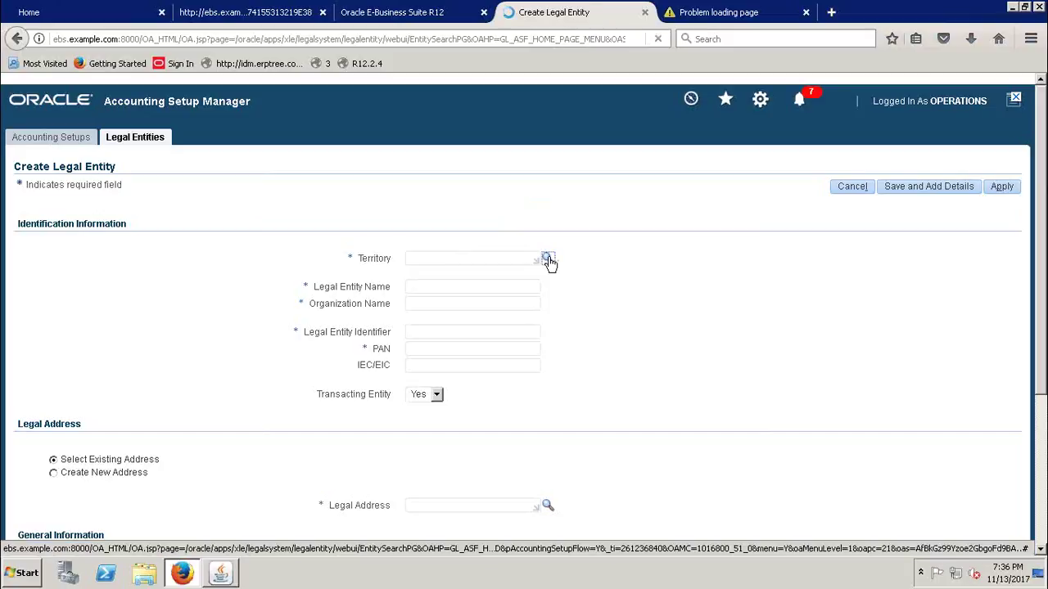
{"action": "left_click_drag", "start_coordinate": [257, 12], "coordinate": [326, 123]}
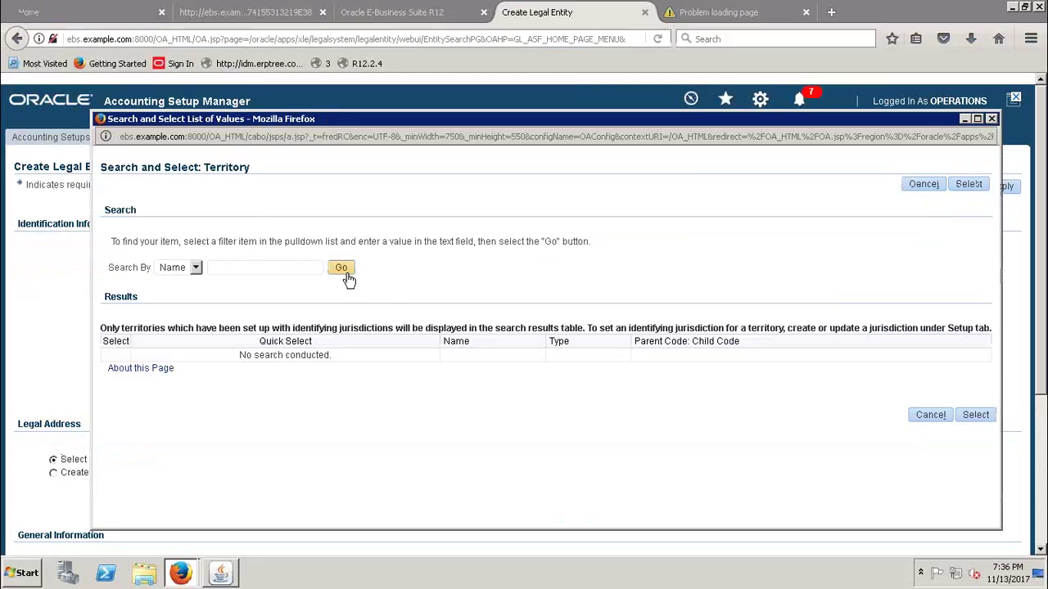
{"action": "left_click", "coordinate": [289, 271]}
{"action": "type", "text": "India"}
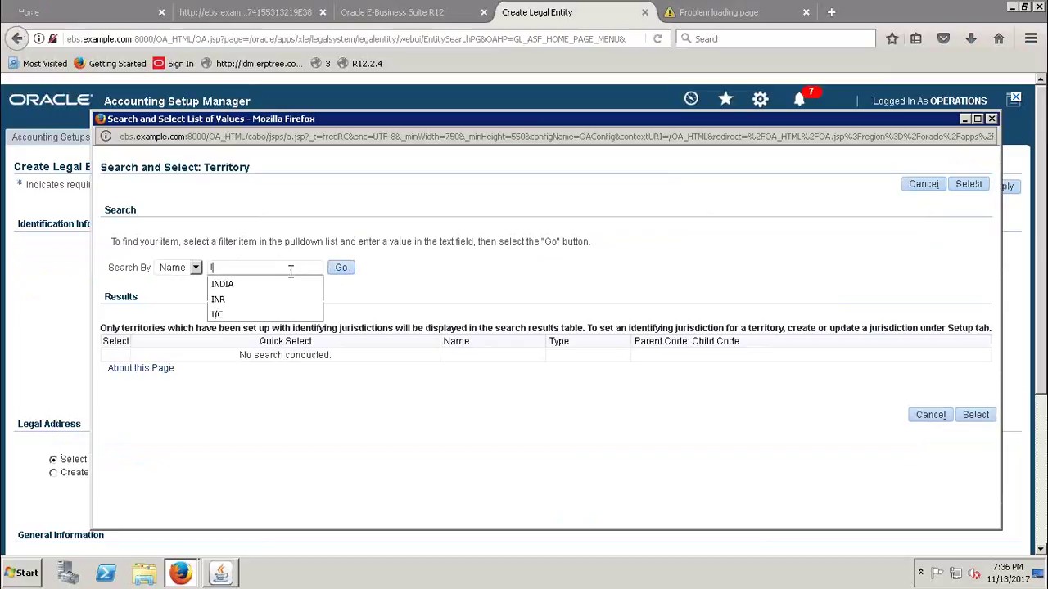
{"action": "left_click", "coordinate": [344, 270]}
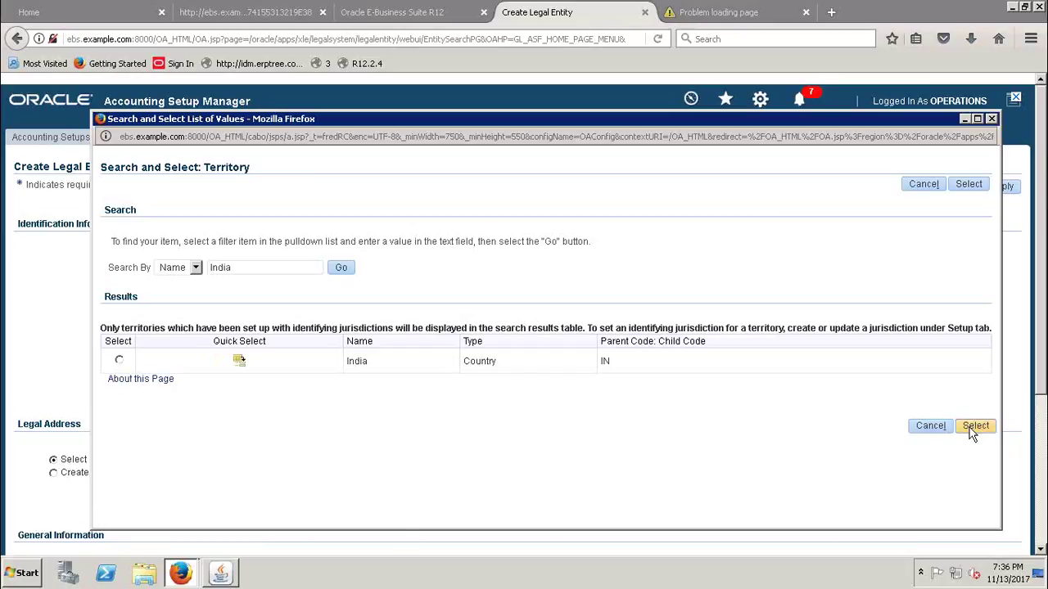
{"action": "left_click", "coordinate": [239, 361]}
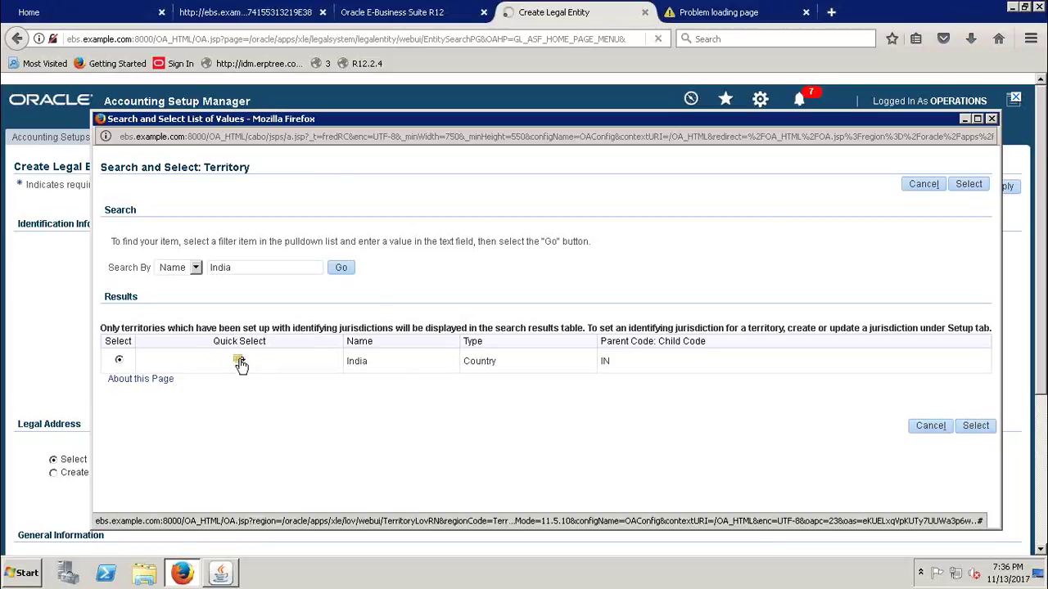
{"action": "left_click", "coordinate": [435, 234]}
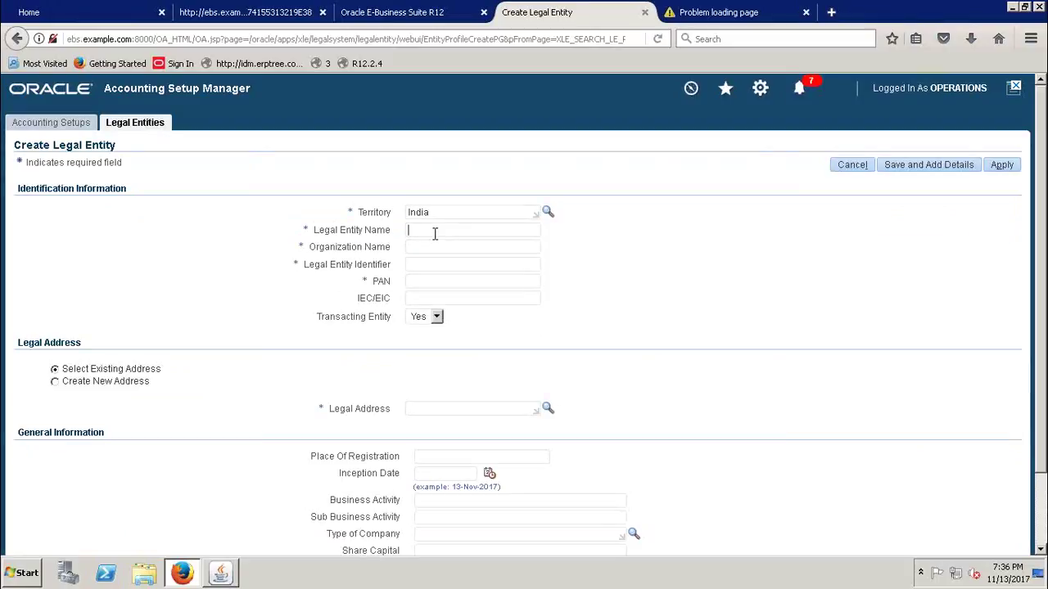
- Enter Legal Entity Name 'EBSERPTREE India Legal Entity' and Organization Name 'EBSERPTREE India Pvt Ltd'
{"action": "left_click_drag", "start_coordinate": [357, 213], "coordinate": [391, 216]}
{"action": "left_click", "coordinate": [444, 213]}
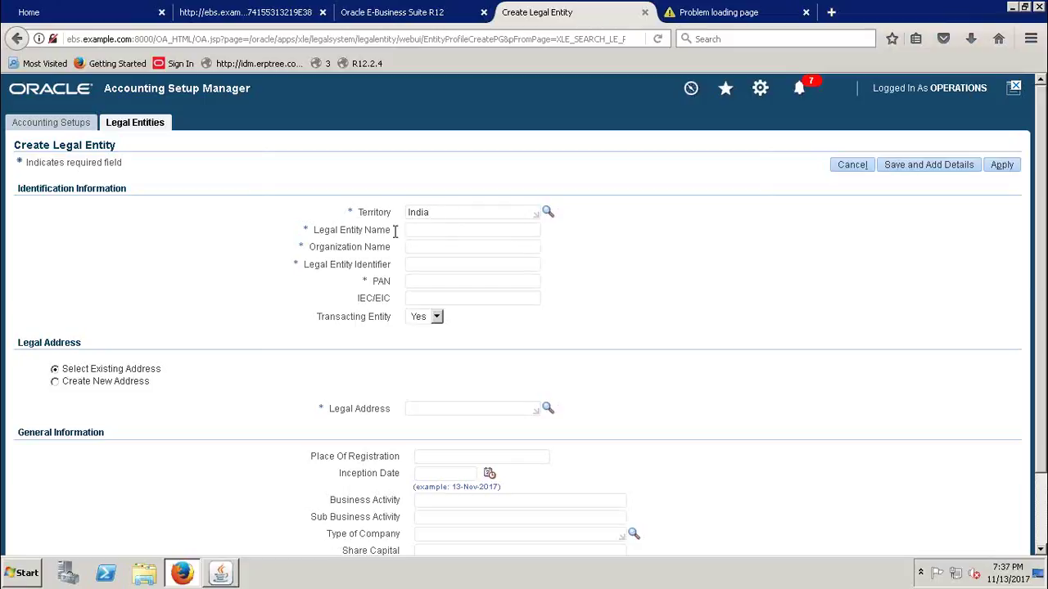
{"action": "left_click", "coordinate": [421, 231]}
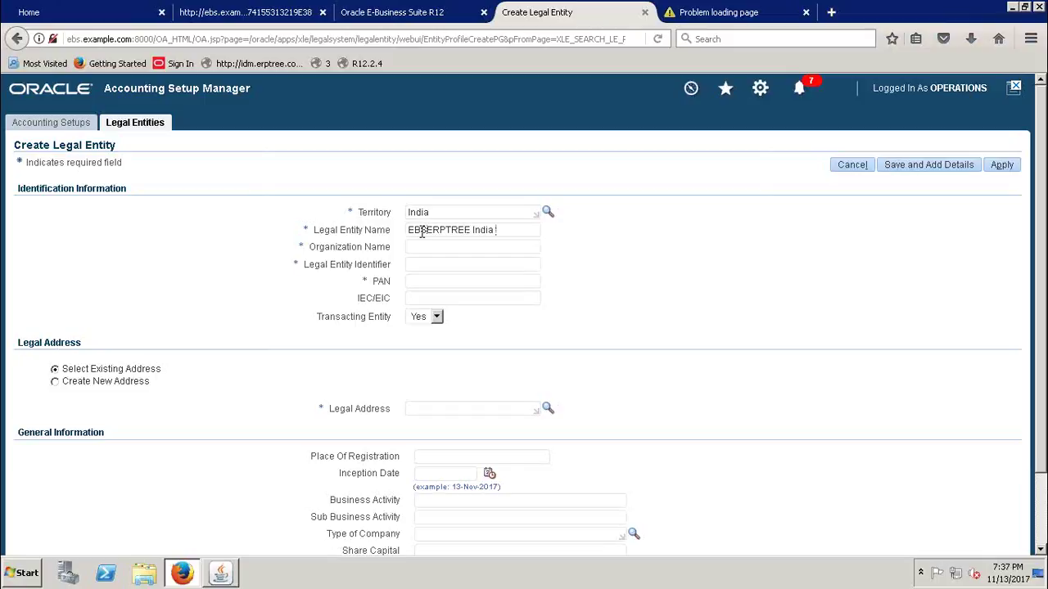
{"action": "key", "text": "Tab"}
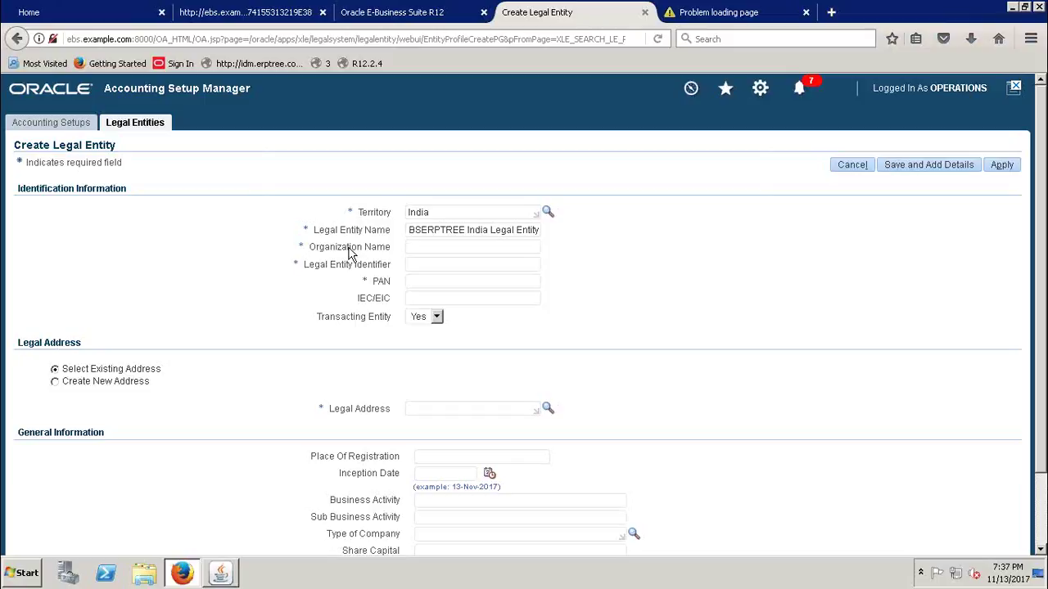
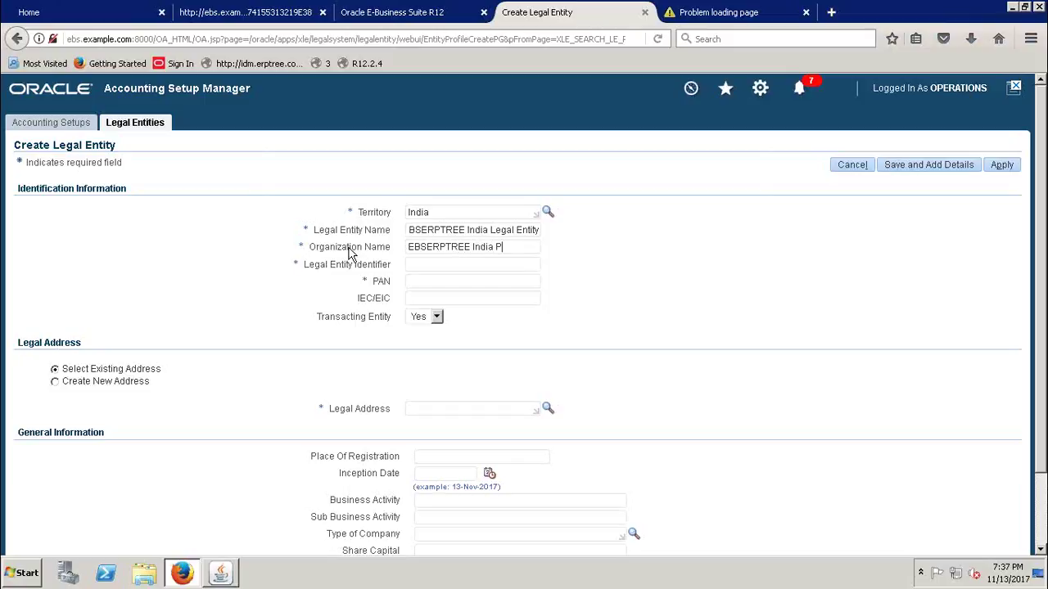
{"action": "key", "text": "Tab"}
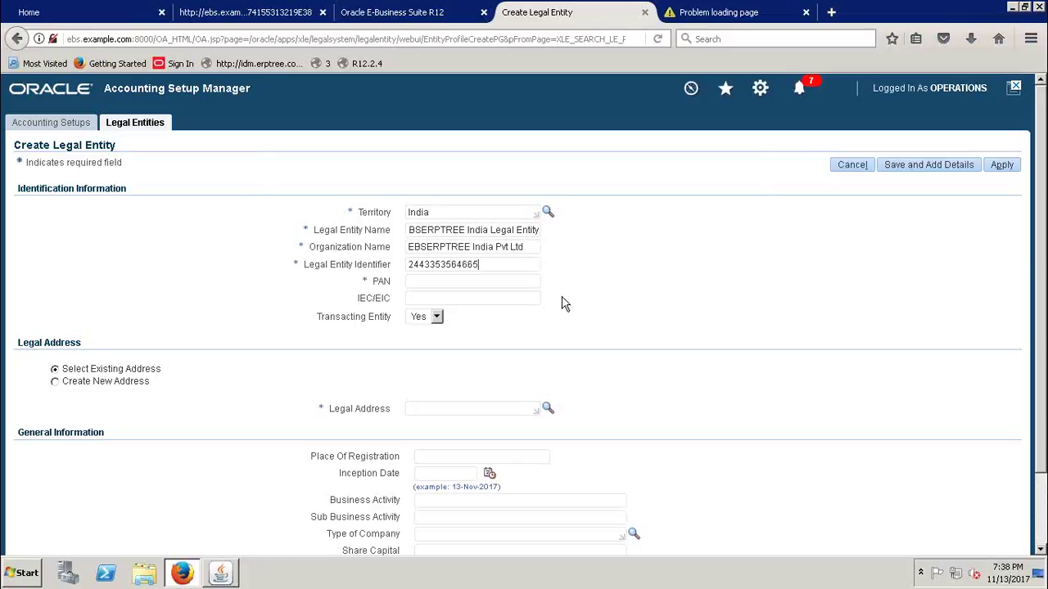
{"action": "left_click", "coordinate": [487, 289]}
{"action": "left_click_drag", "start_coordinate": [357, 299], "coordinate": [465, 296]}
{"action": "left_click", "coordinate": [465, 296]}
{"action": "left_click_drag", "start_coordinate": [1043, 225], "coordinate": [1044, 226]}
{"action": "scroll", "coordinate": [1043, 225], "scroll_direction": "down", "scroll_amount": 2}
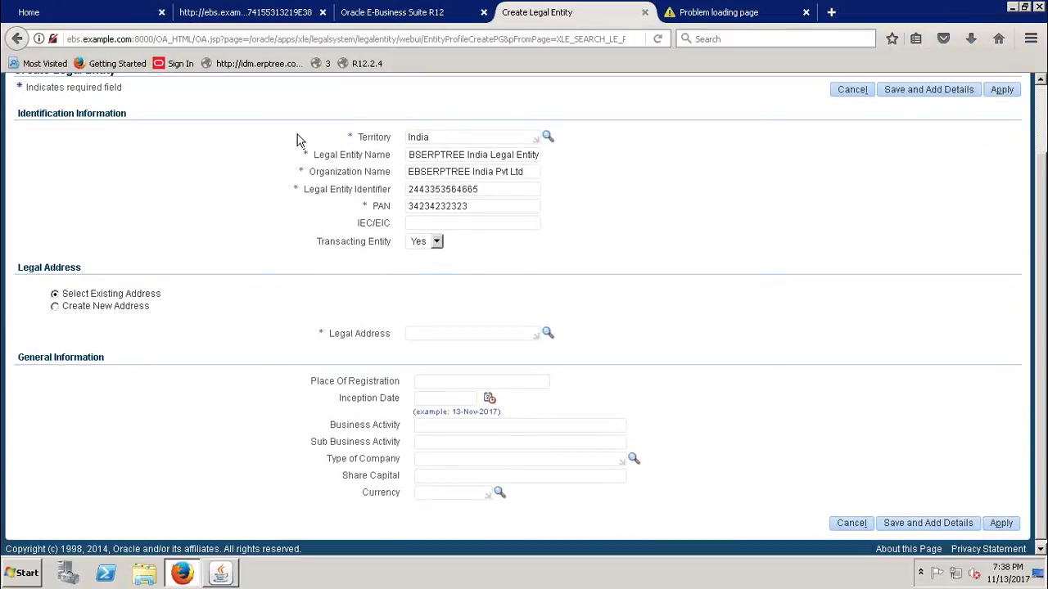
{"action": "left_click_drag", "start_coordinate": [18, 123], "coordinate": [526, 242]}
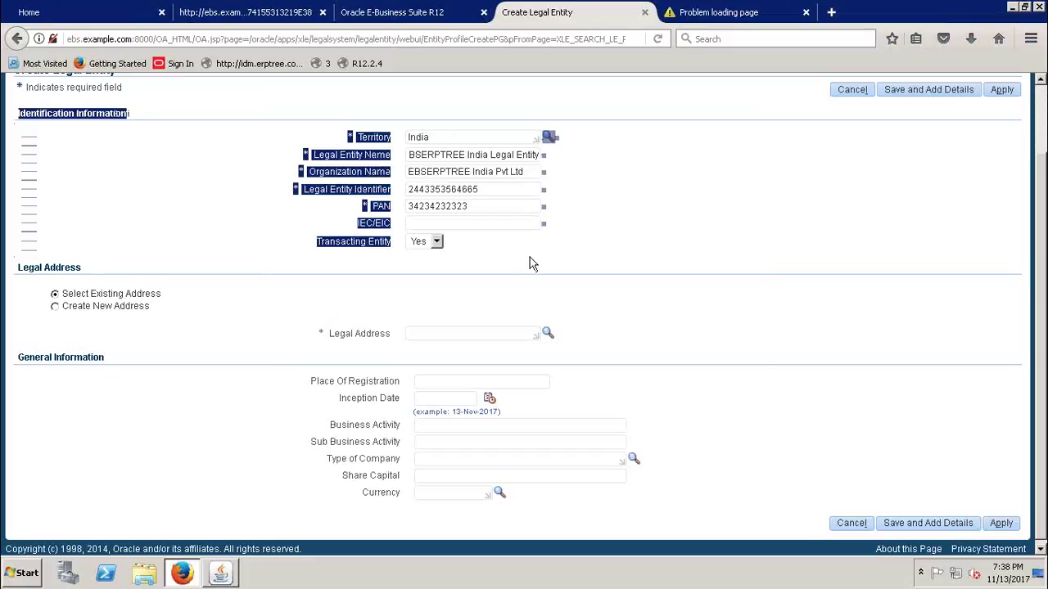
{"action": "left_click", "coordinate": [664, 208]}
{"action": "left_click_drag", "start_coordinate": [20, 275], "coordinate": [93, 279]}
{"action": "left_click", "coordinate": [266, 339]}
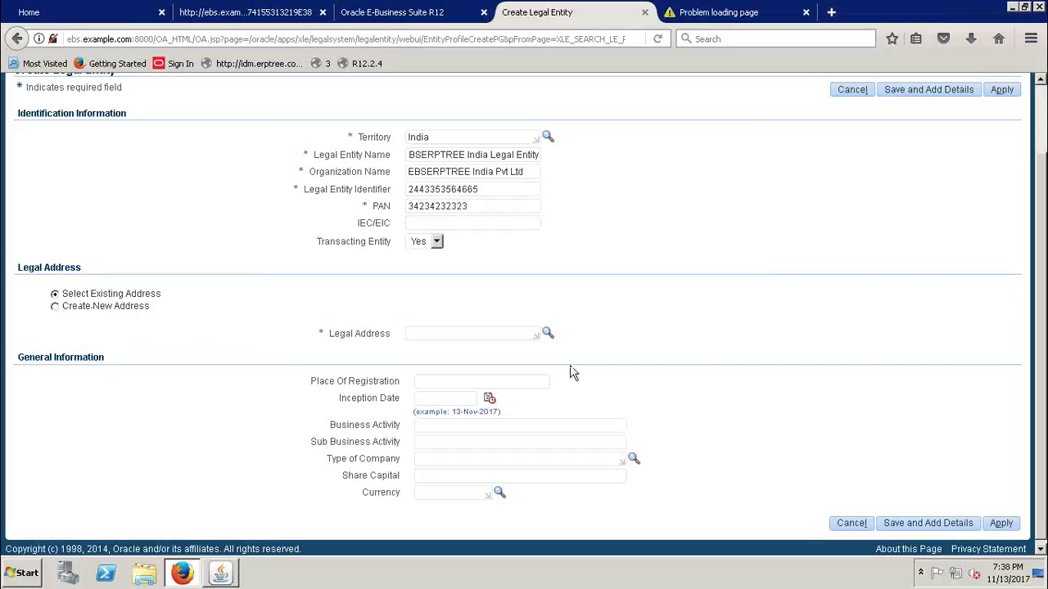
- Create a new legal address: location 'EBS Location', block number 5-3545, town Hyderabad
{"action": "left_click", "coordinate": [55, 307]}
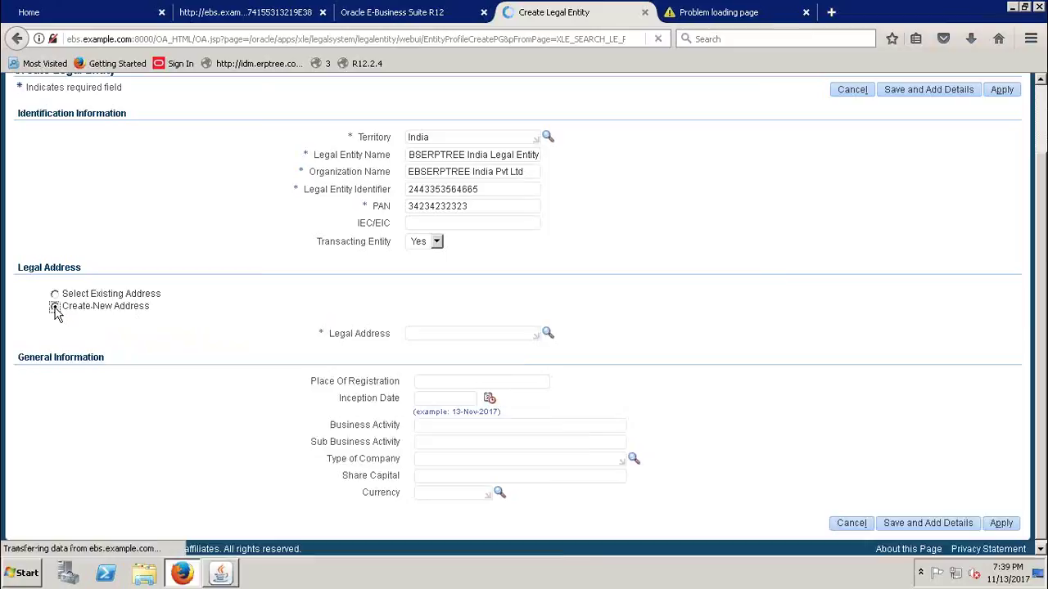
{"action": "left_click_drag", "start_coordinate": [1044, 292], "coordinate": [1044, 361]}
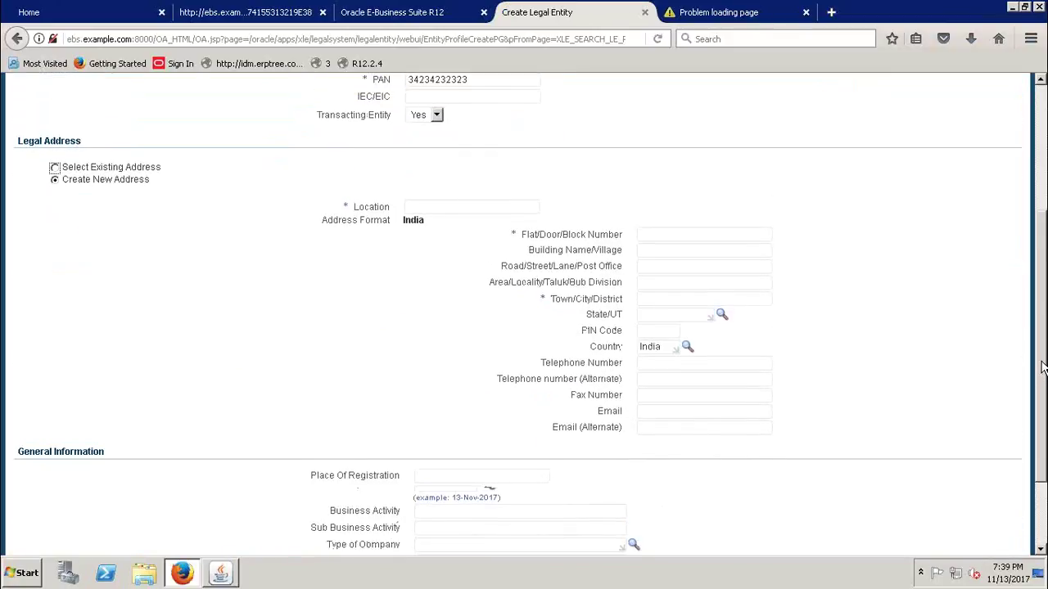
{"action": "left_click", "coordinate": [457, 210]}
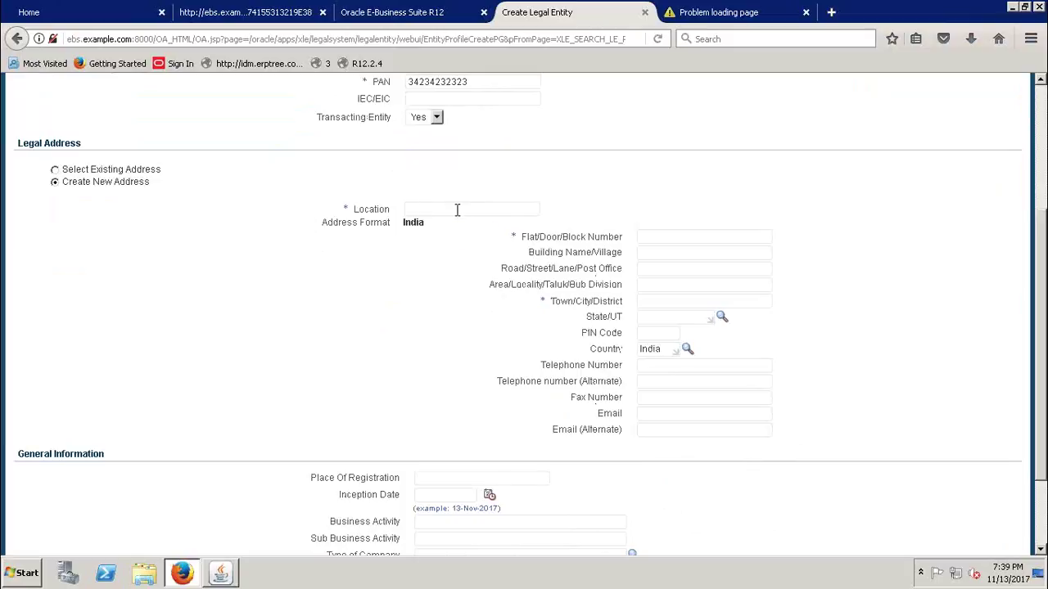
{"action": "type", "text": "EBS Location"}
{"action": "left_click", "coordinate": [648, 239]}
{"action": "type", "text": "5-3545"}
{"action": "left_click", "coordinate": [659, 301]}
{"action": "type", "text": "Hyderabad"}
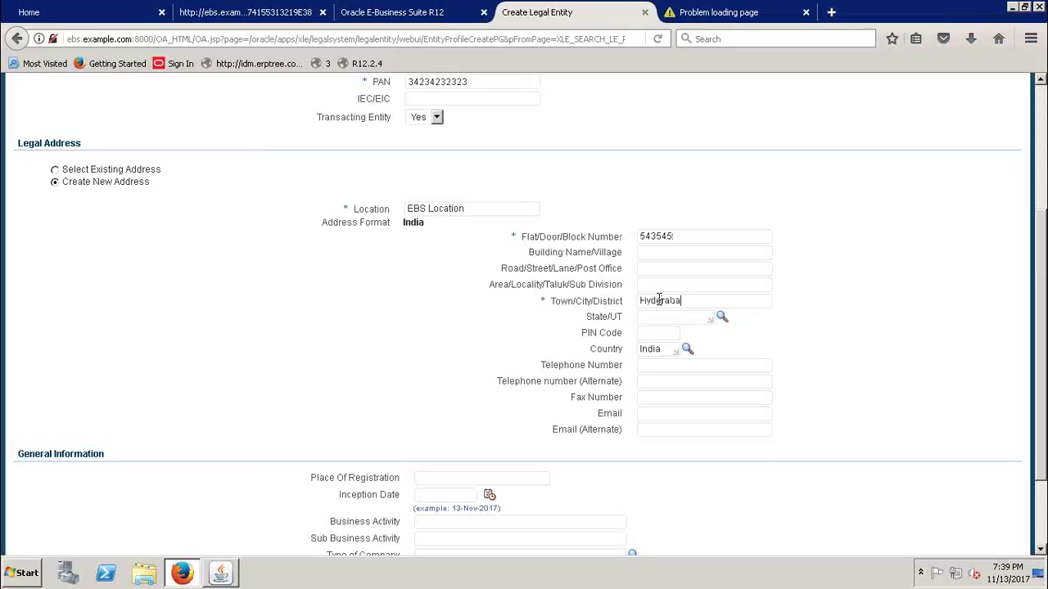
{"action": "left_click", "coordinate": [671, 316]}
- Set the currency to INR Indian Rupee
{"action": "scroll", "coordinate": [424, 365], "scroll_direction": "down", "scroll_amount": 3}
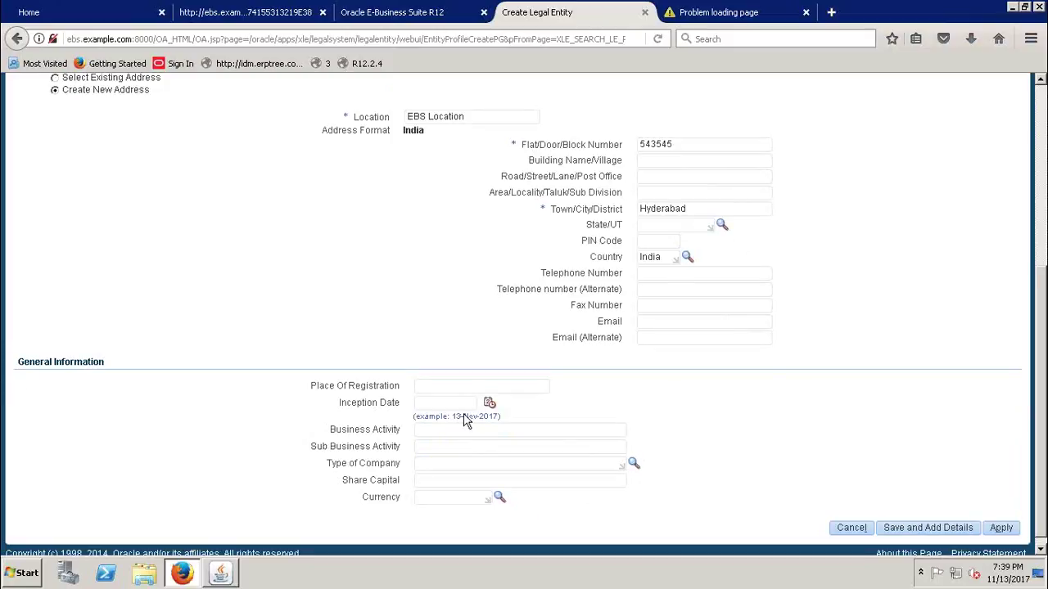
{"action": "left_click", "coordinate": [457, 505]}
{"action": "type", "text": "inr"}
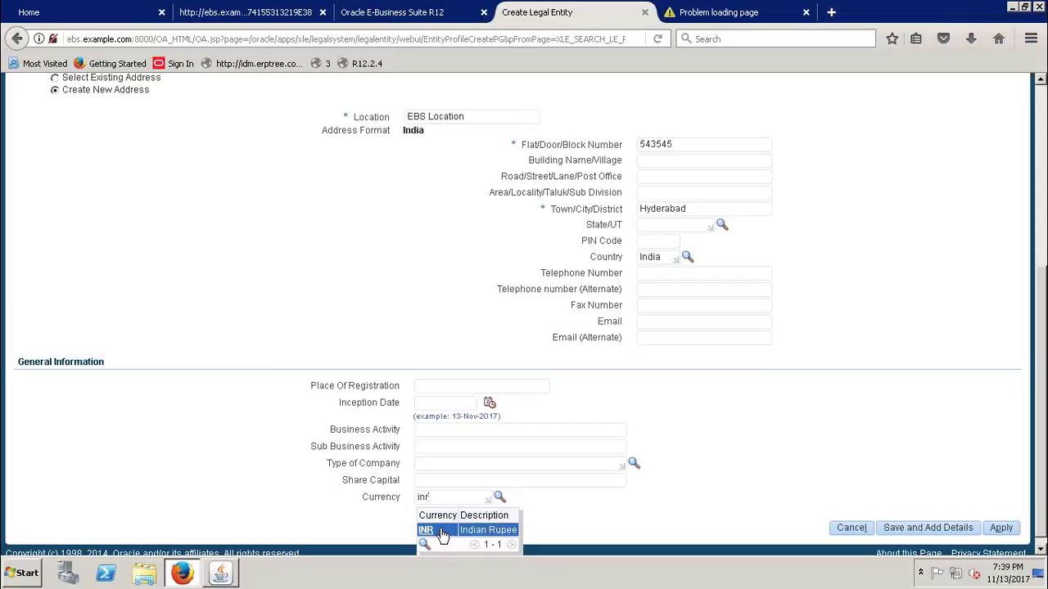
{"action": "left_click", "coordinate": [442, 534]}
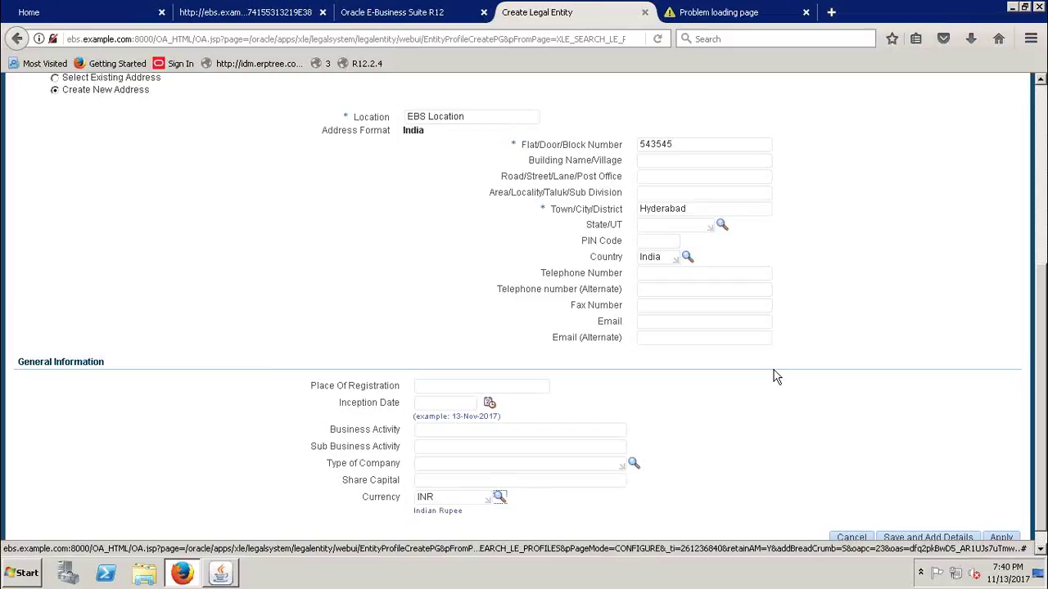
- Review the completed legal entity form and apply it
{"action": "scroll", "coordinate": [1042, 381], "scroll_direction": "down", "scroll_amount": 1}
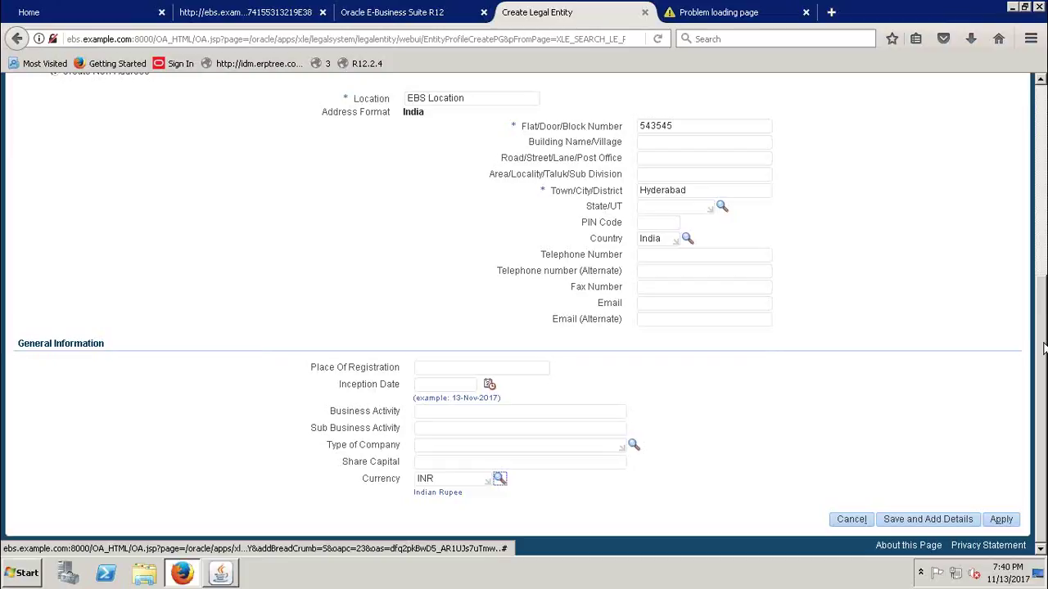
{"action": "left_click_drag", "start_coordinate": [1044, 348], "coordinate": [1044, 274]}
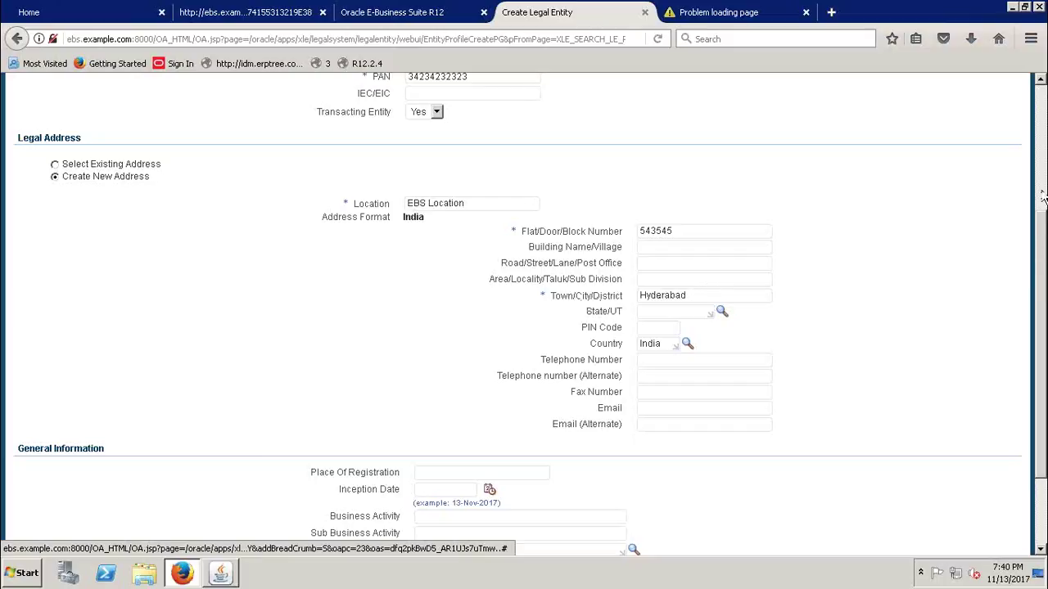
{"action": "scroll", "coordinate": [1043, 197], "scroll_direction": "up", "scroll_amount": 4}
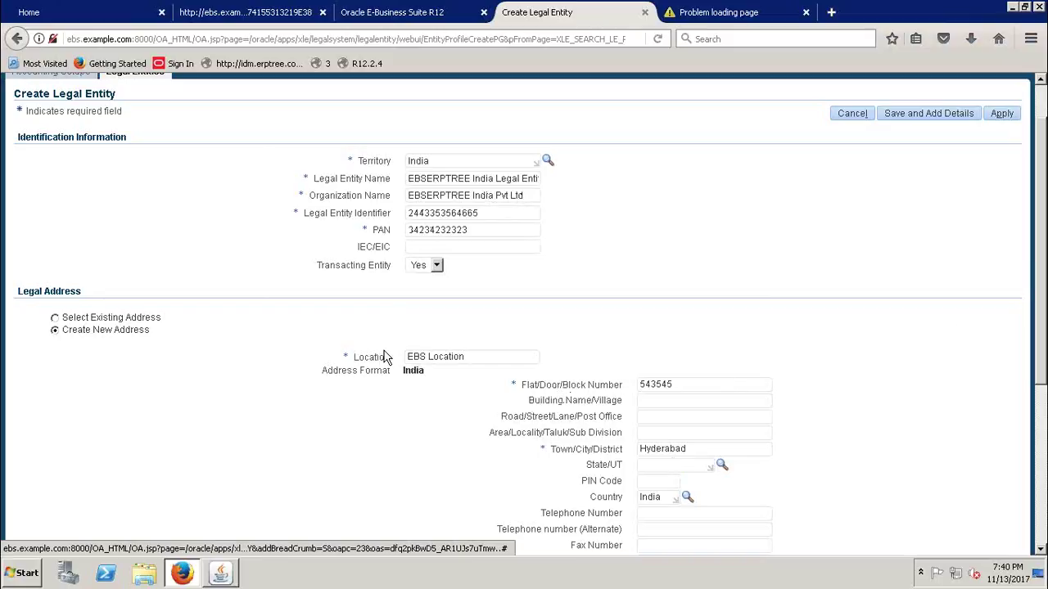
{"action": "left_click", "coordinate": [409, 358]}
{"action": "scroll", "coordinate": [1043, 249], "scroll_direction": "up", "scroll_amount": 1}
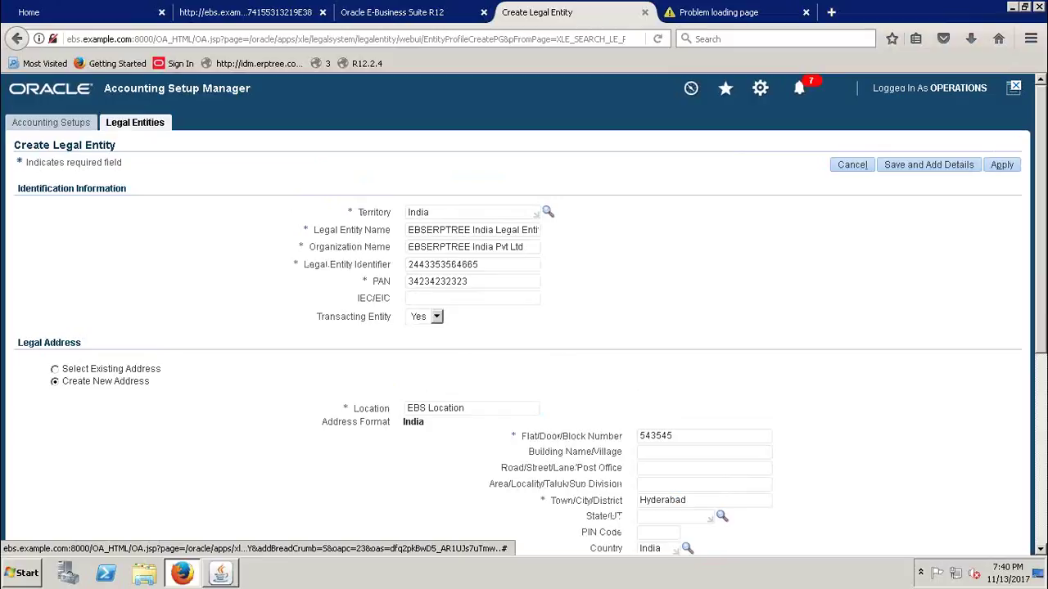
{"action": "scroll", "coordinate": [524, 314], "scroll_direction": "down", "scroll_amount": 1}
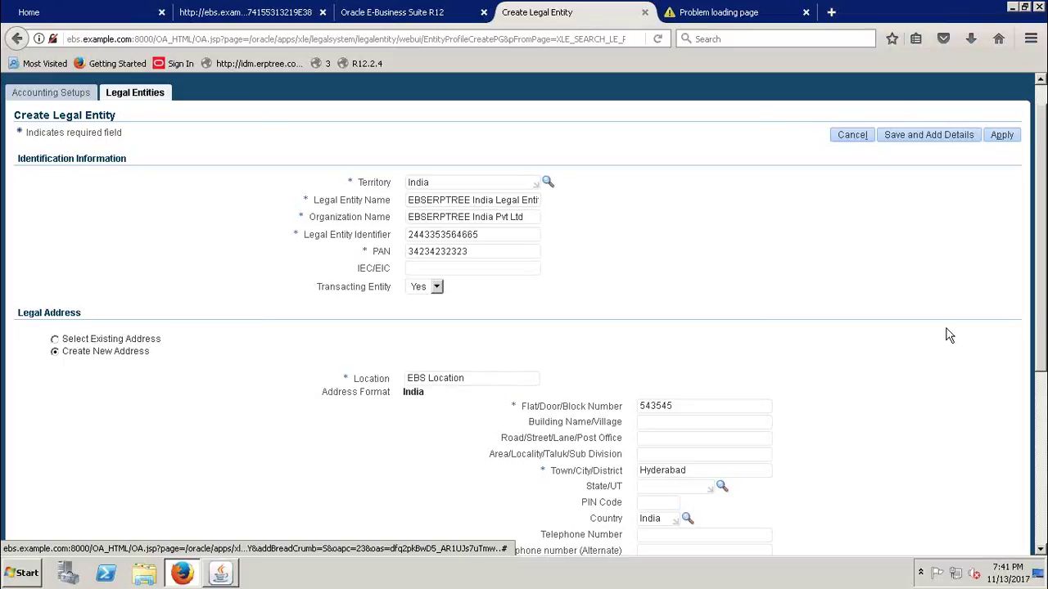
{"action": "scroll", "coordinate": [1045, 261], "scroll_direction": "down", "scroll_amount": 2}
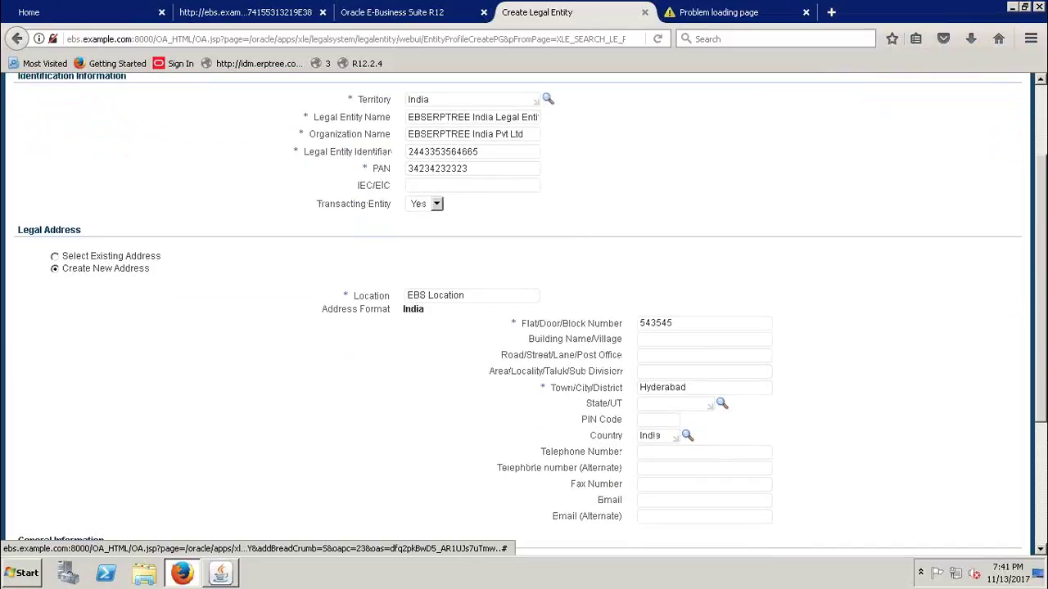
{"action": "scroll", "coordinate": [1045, 261], "scroll_direction": "down", "scroll_amount": 4}
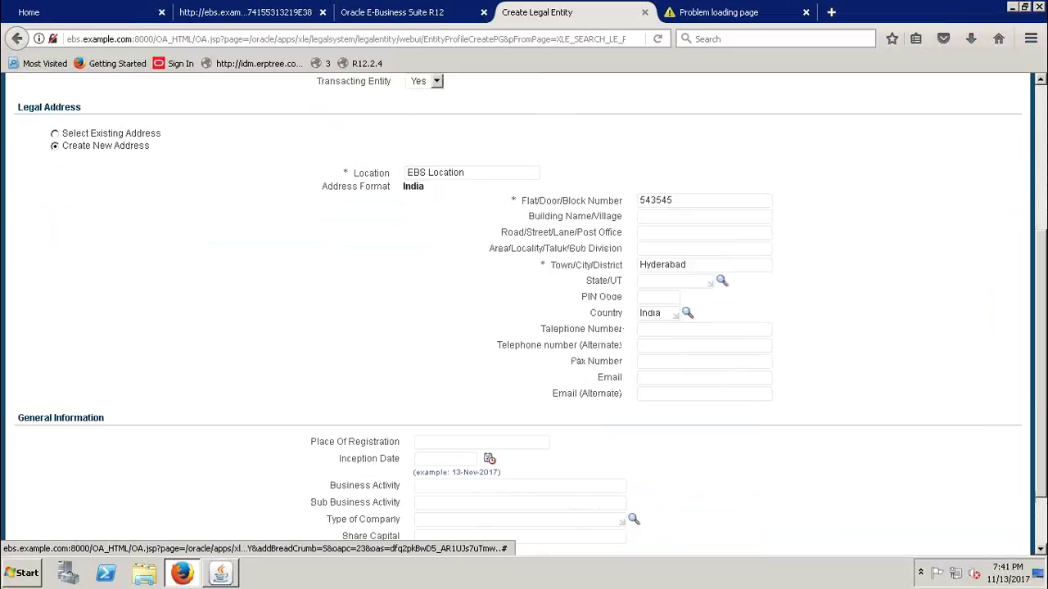
{"action": "scroll", "coordinate": [1045, 260], "scroll_direction": "up", "scroll_amount": 7}
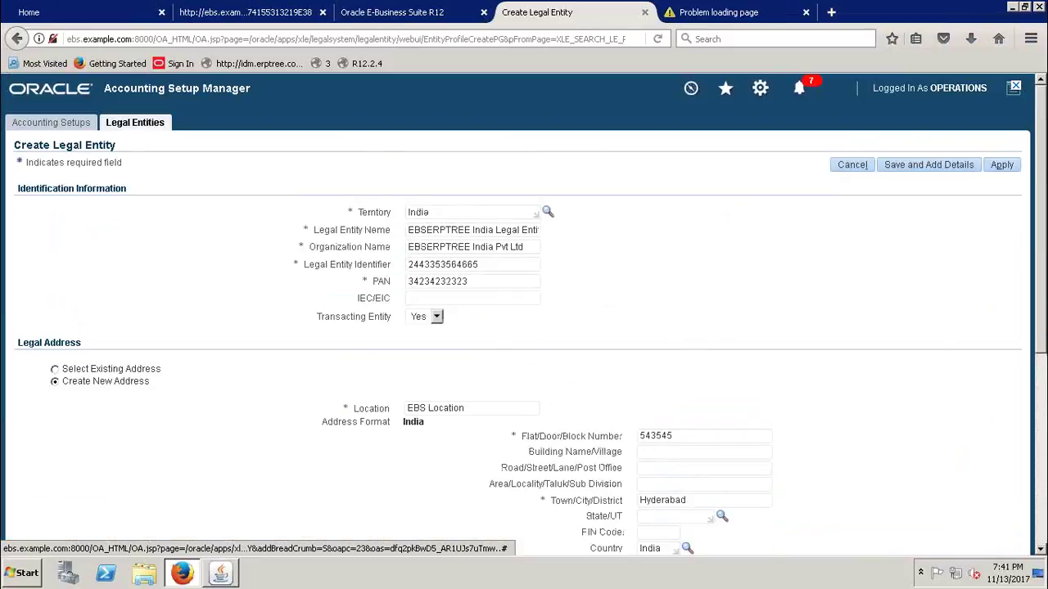
{"action": "scroll", "coordinate": [1044, 278], "scroll_direction": "down", "scroll_amount": 3}
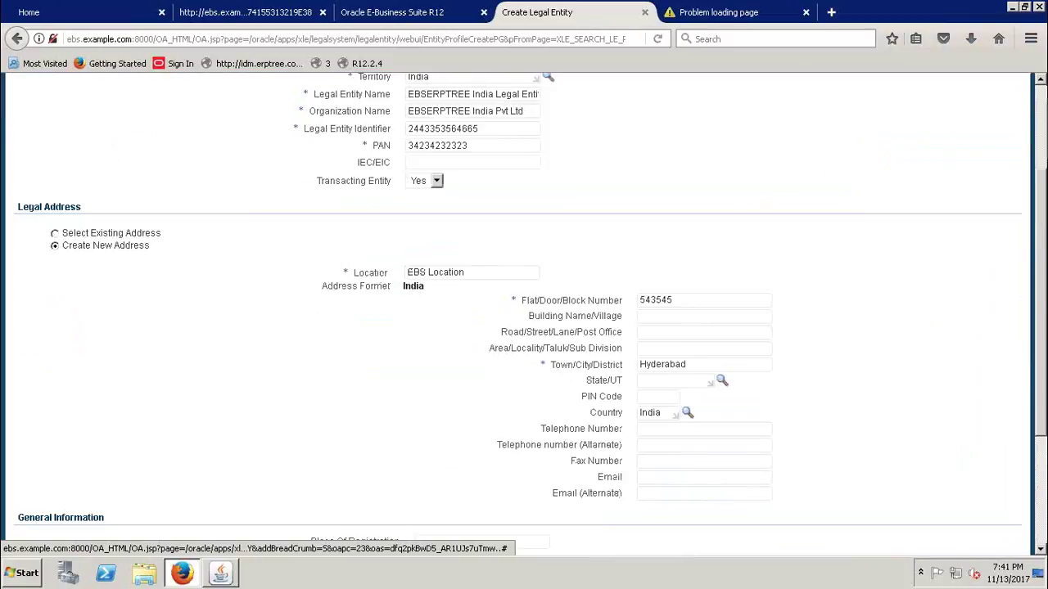
{"action": "scroll", "coordinate": [1045, 278], "scroll_direction": "down", "scroll_amount": 2}
{"action": "scroll", "coordinate": [1045, 278], "scroll_direction": "up", "scroll_amount": 3}
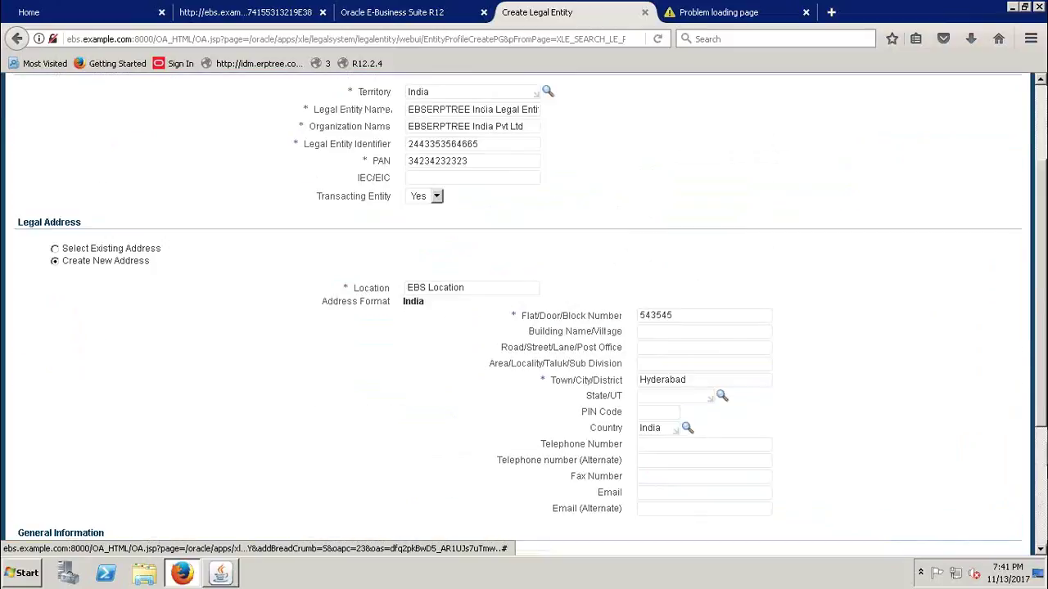
{"action": "scroll", "coordinate": [524, 312], "scroll_direction": "up", "scroll_amount": 2}
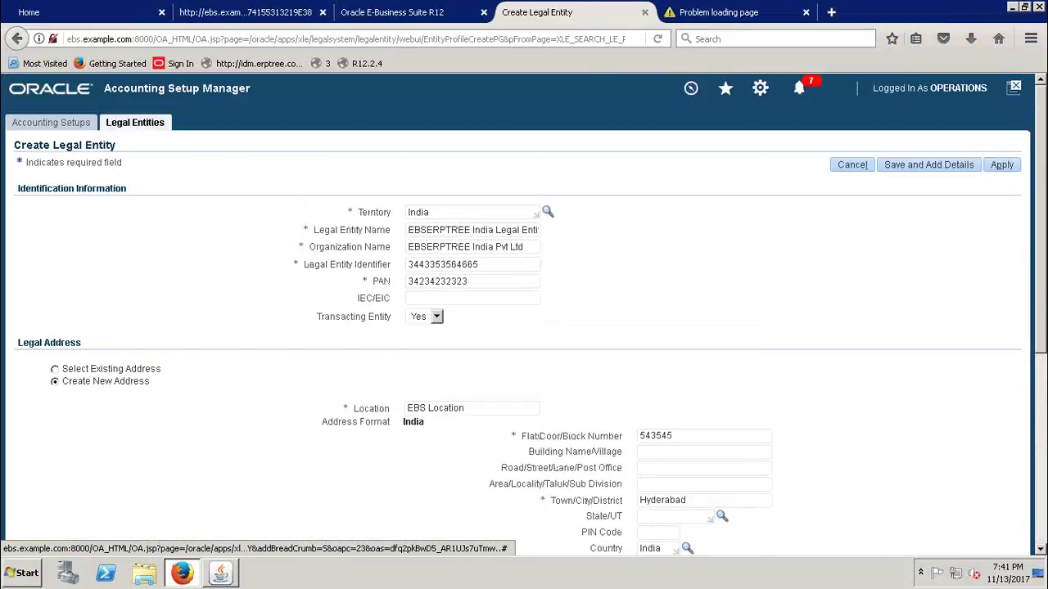
{"action": "left_click", "coordinate": [1003, 166]}
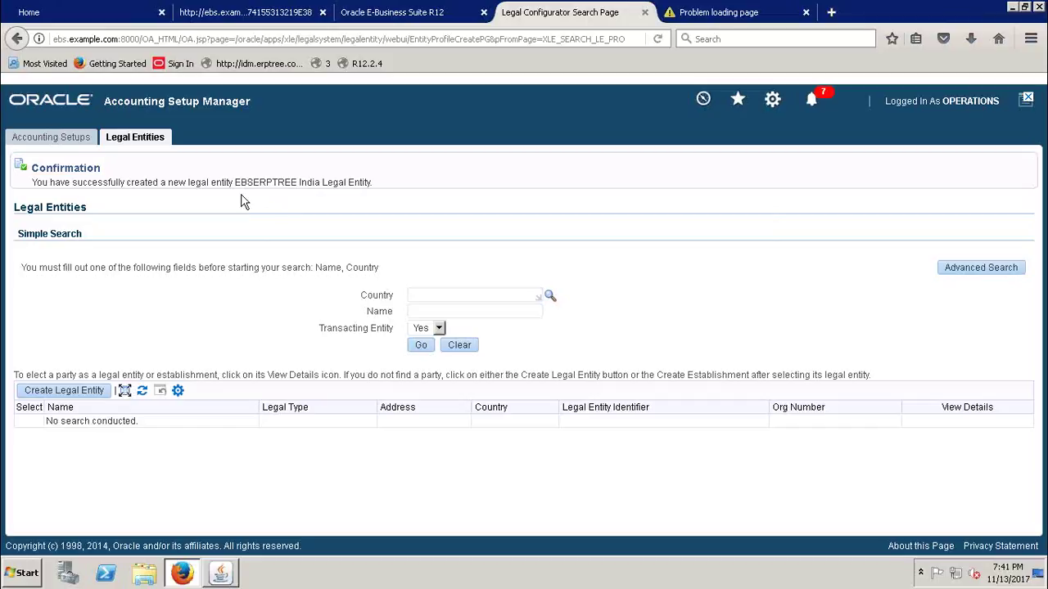
- Check the confirmation that EBSERPTREE India Legal Entity was created, then restore the remote desktop window
{"action": "left_click_drag", "start_coordinate": [236, 185], "coordinate": [370, 194]}
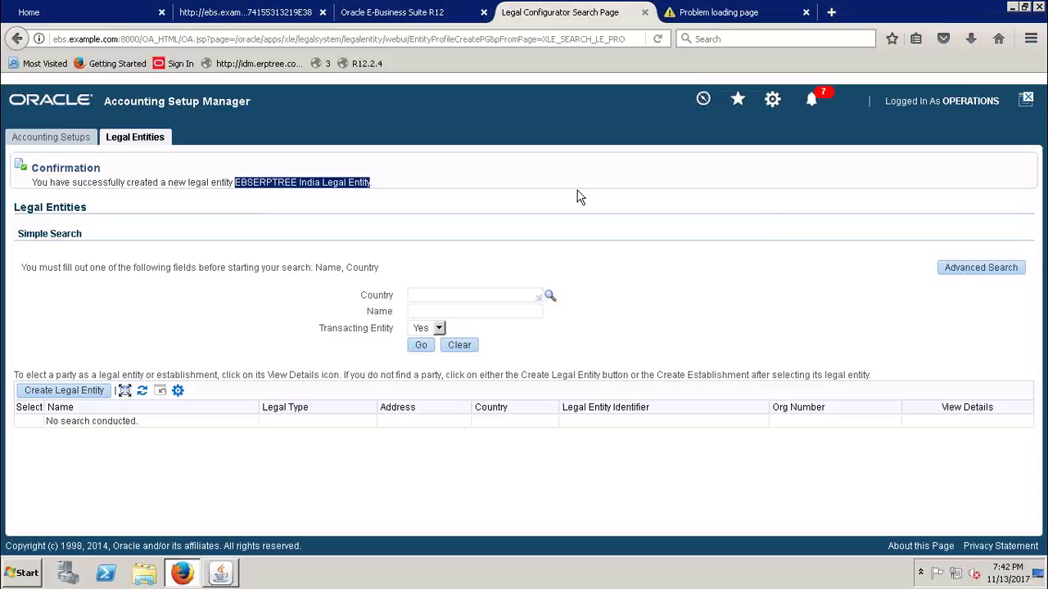
{"action": "left_click", "coordinate": [460, 224]}
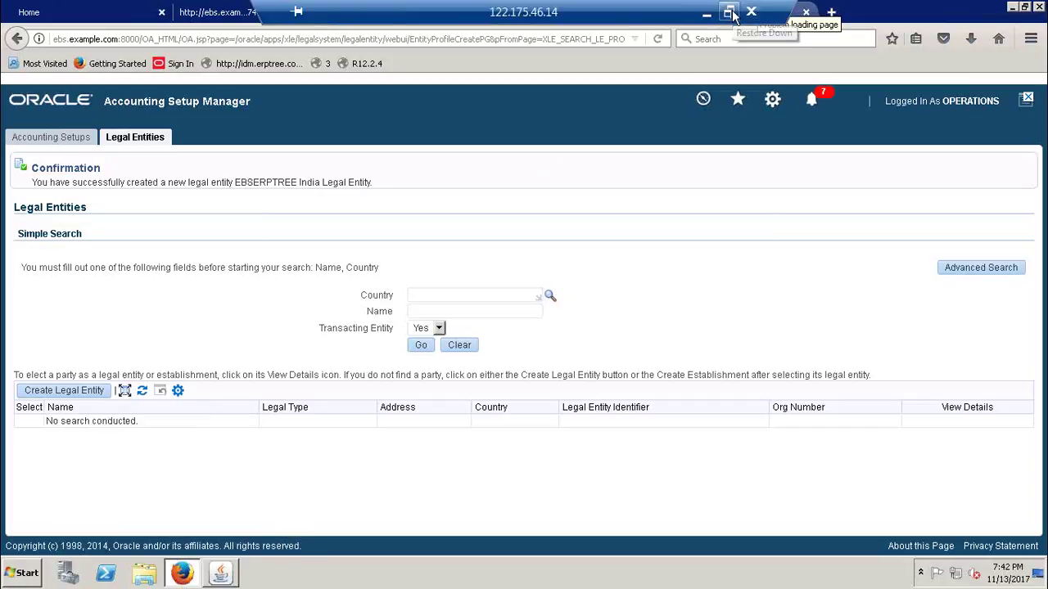
{"action": "left_click", "coordinate": [727, 12]}
- Mark the Create Legal Entity (LE) task as Done in the Excel checklist
{"action": "left_click", "coordinate": [308, 575]}
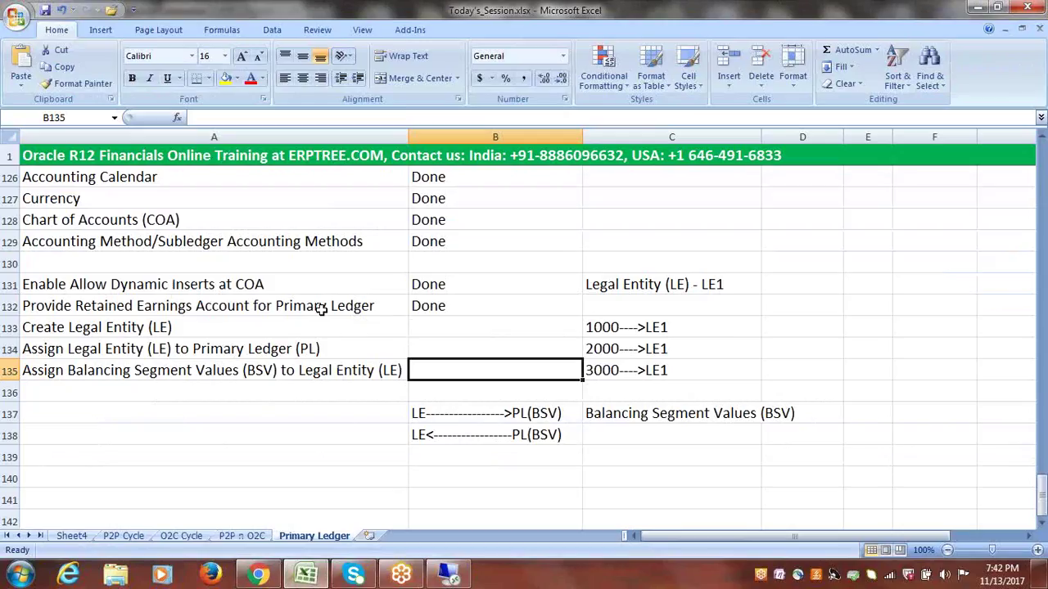
{"action": "left_click", "coordinate": [270, 327]}
{"action": "key", "text": "Tab"}
{"action": "type", "text": "d"}
{"action": "key", "text": "Tab"}
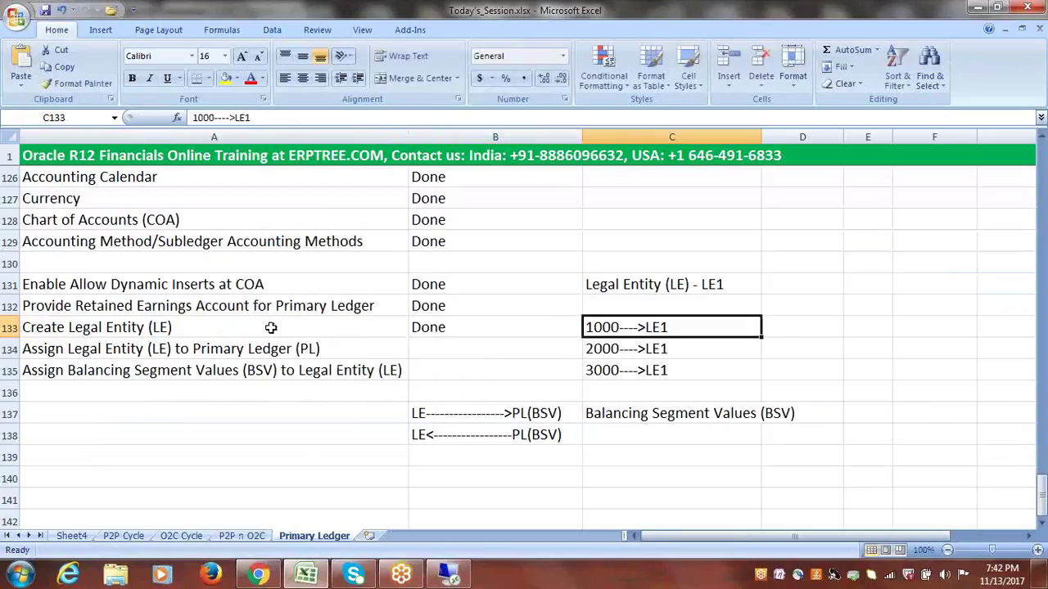
- Move the two LE/PL(BSV) notes from B137:B138 to C139:C140
{"action": "left_click", "coordinate": [262, 347]}
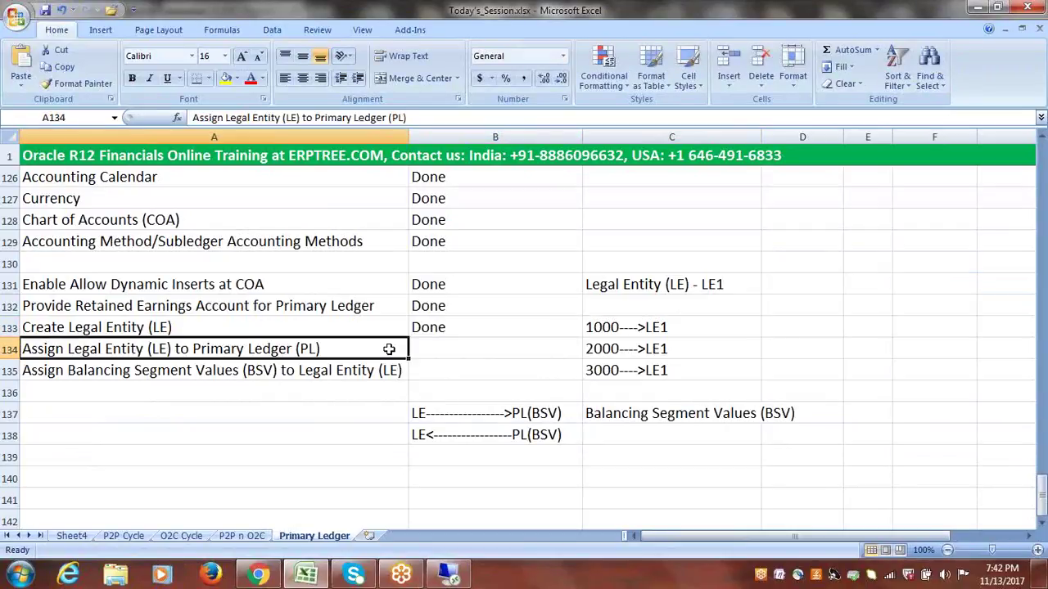
{"action": "left_click", "coordinate": [451, 354]}
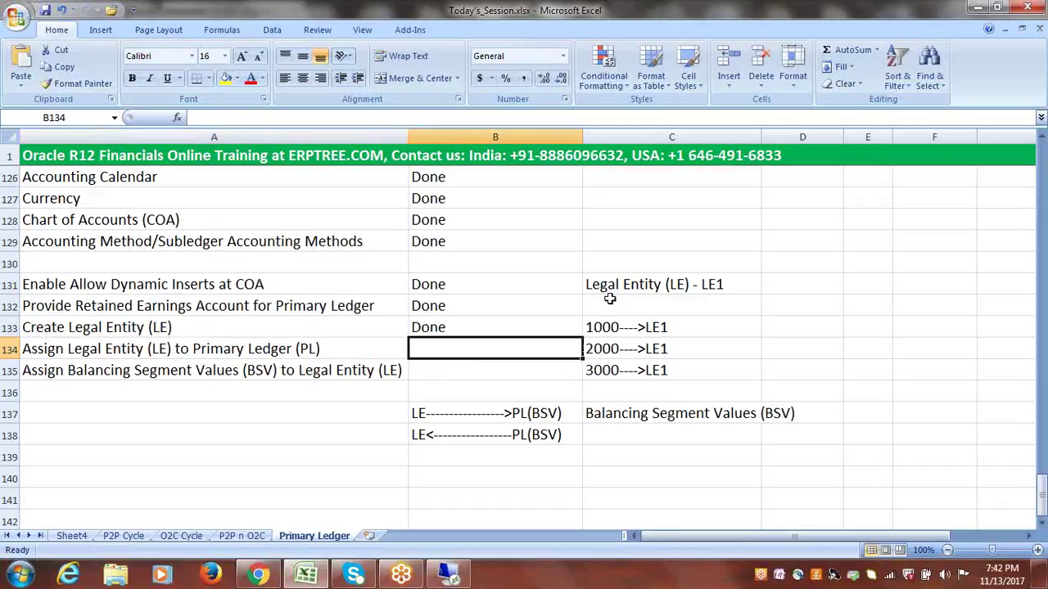
{"action": "left_click", "coordinate": [467, 415]}
{"action": "left_click_drag", "start_coordinate": [467, 415], "coordinate": [470, 428]}
{"action": "key", "text": "ctrl+c"}
{"action": "left_click", "coordinate": [645, 449]}
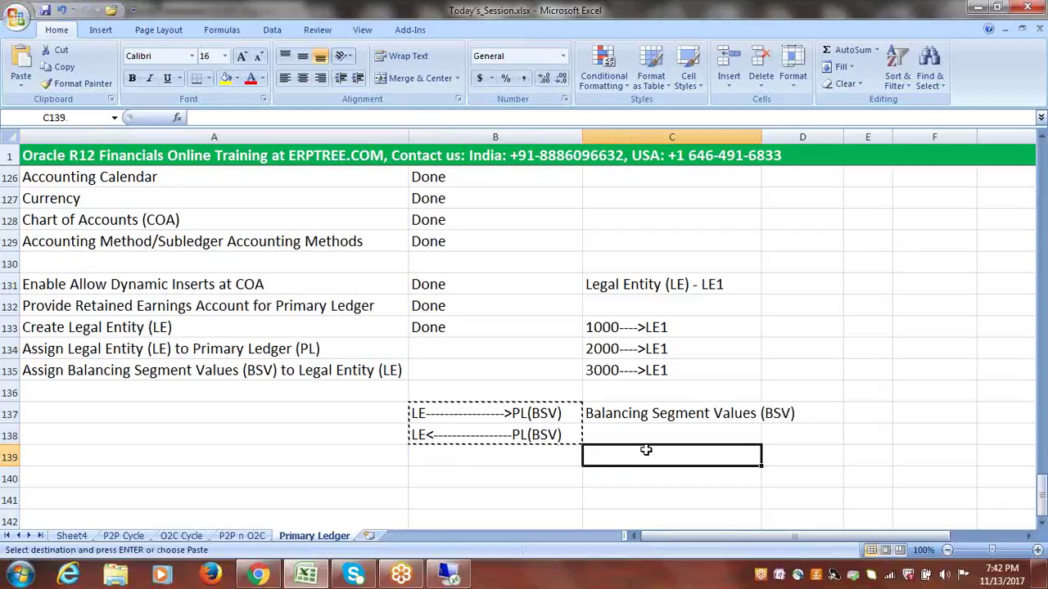
{"action": "key", "text": "ctrl+v"}
{"action": "key", "text": "ctrl+s"}
{"action": "left_click_drag", "start_coordinate": [548, 424], "coordinate": [533, 430]}
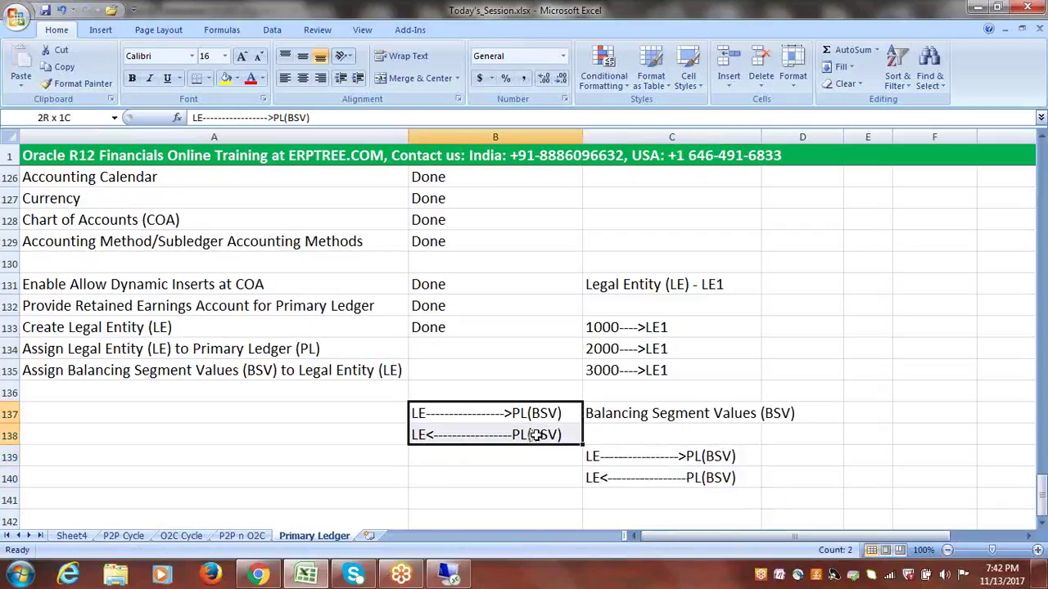
{"action": "key", "text": "Delete"}
- Widen then restore column A while reviewing the Assign Legal Entity and Balancing Segment tasks, then return to Oracle
{"action": "left_click", "coordinate": [203, 355]}
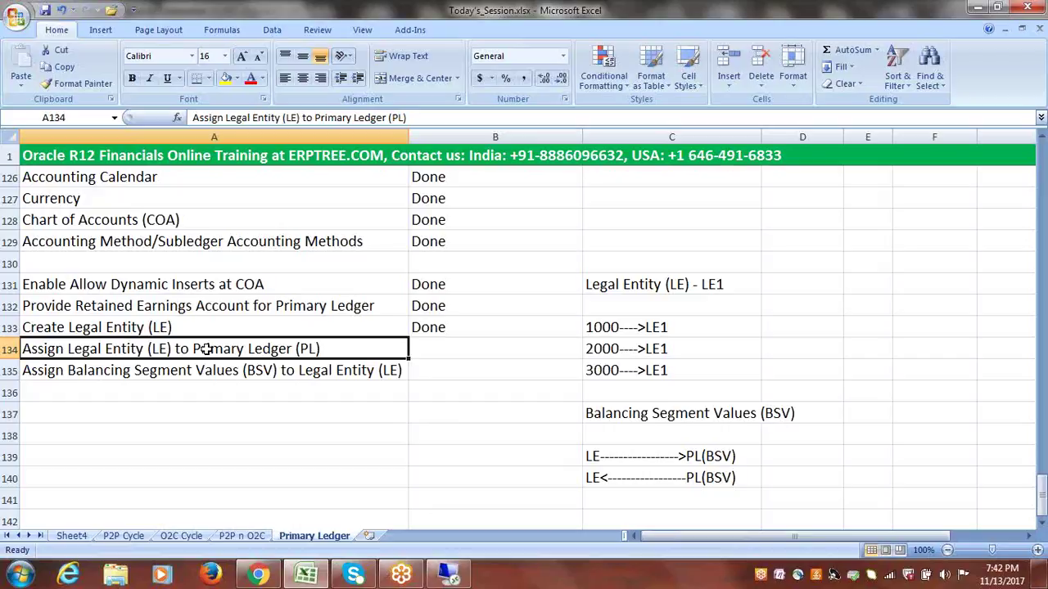
{"action": "left_click", "coordinate": [549, 24]}
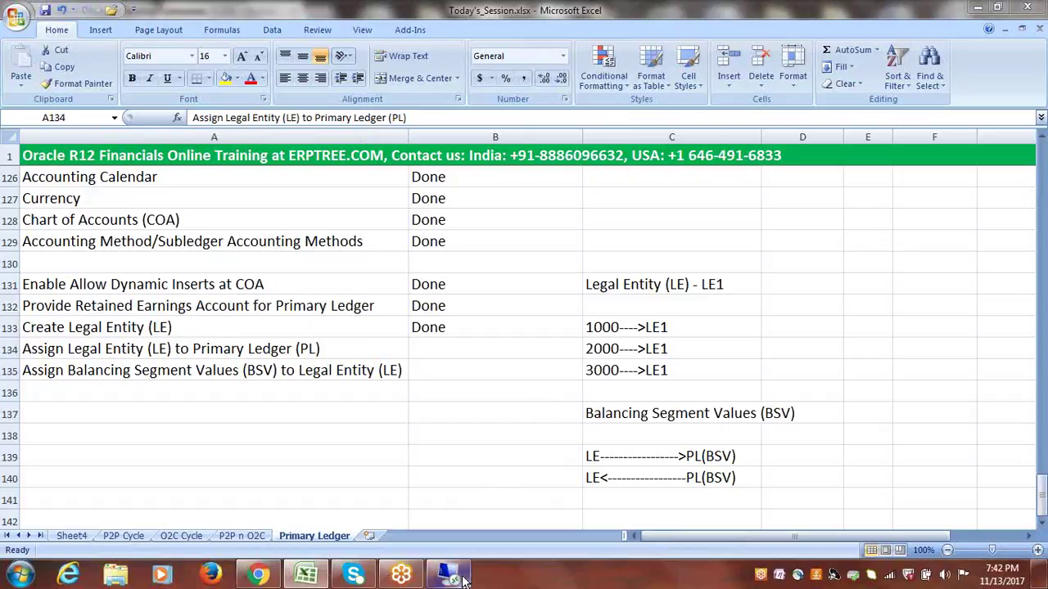
{"action": "left_click", "coordinate": [428, 370]}
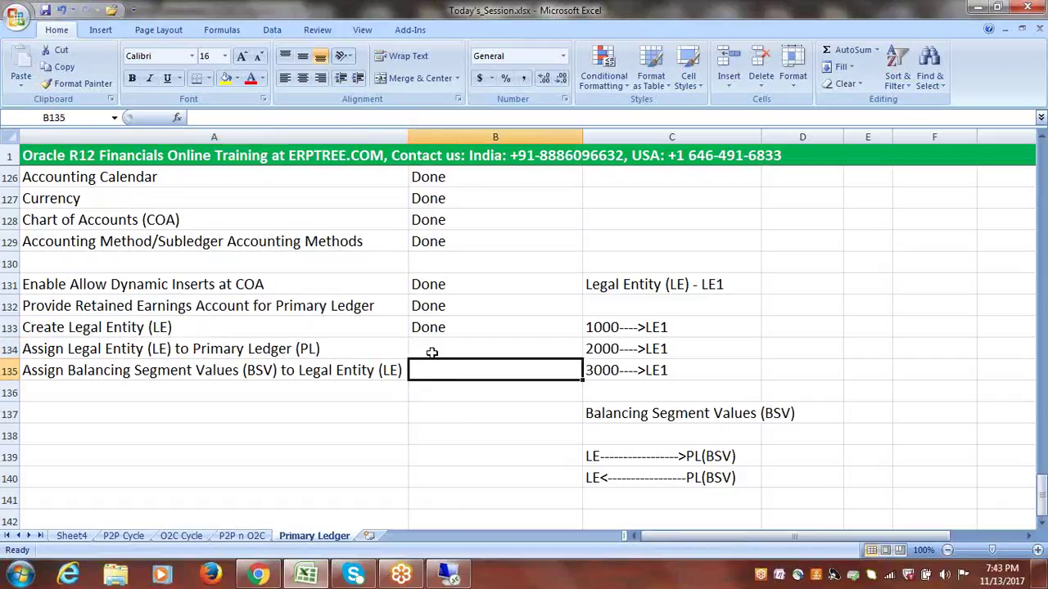
{"action": "left_click", "coordinate": [431, 352]}
{"action": "left_click", "coordinate": [429, 370]}
{"action": "left_click", "coordinate": [366, 371]}
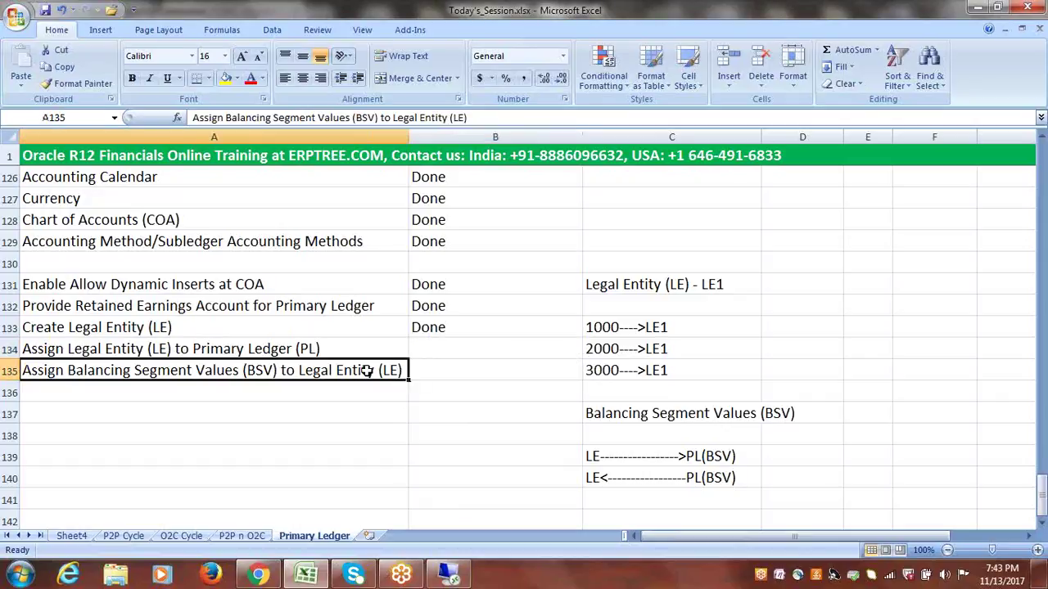
{"action": "left_click_drag", "start_coordinate": [408, 138], "coordinate": [431, 141]}
{"action": "left_click", "coordinate": [451, 370]}
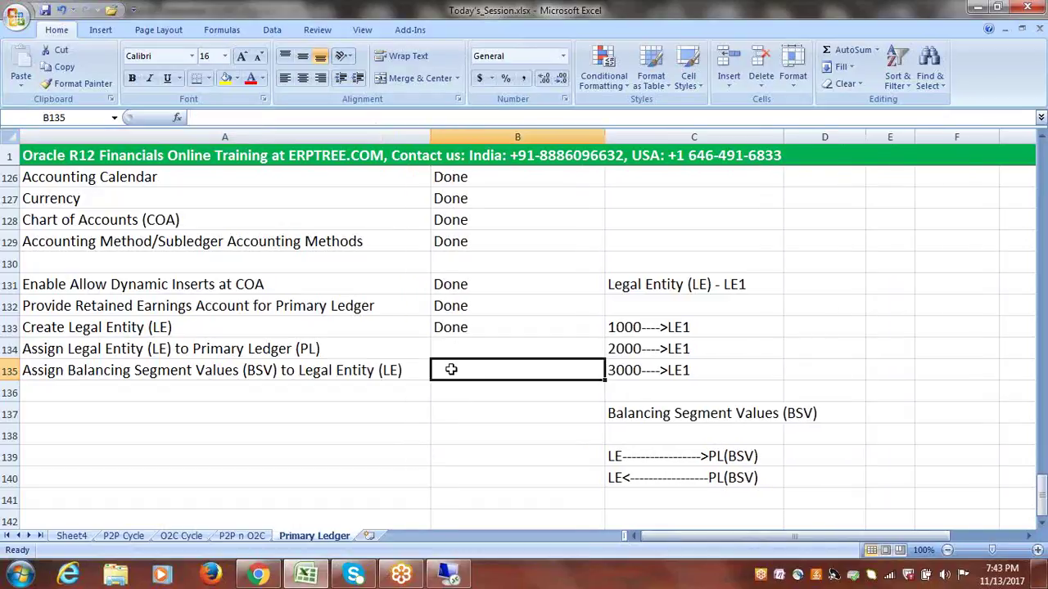
{"action": "left_click", "coordinate": [396, 371]}
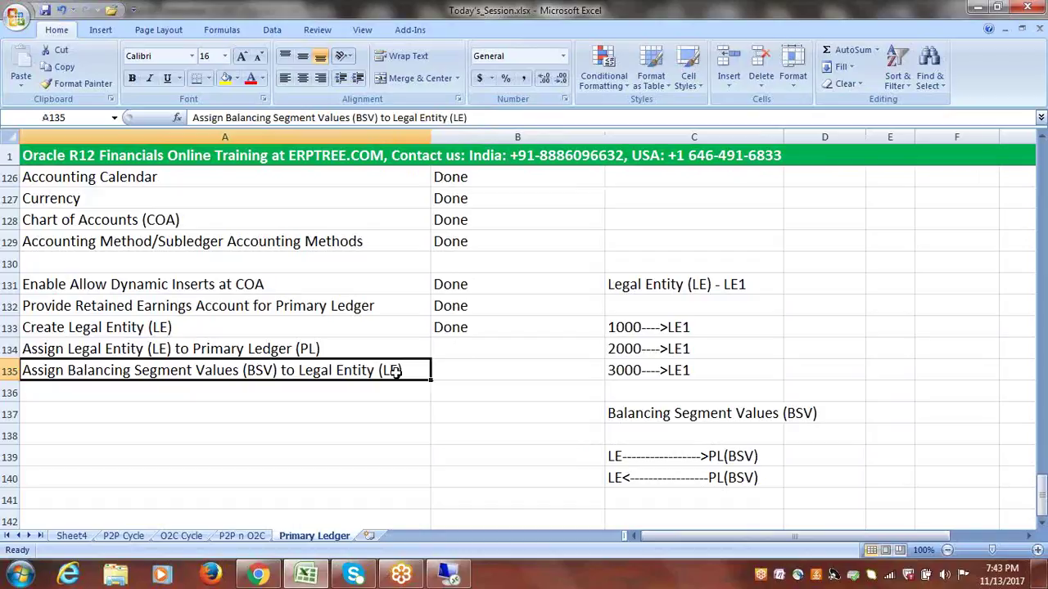
{"action": "left_click", "coordinate": [458, 369]}
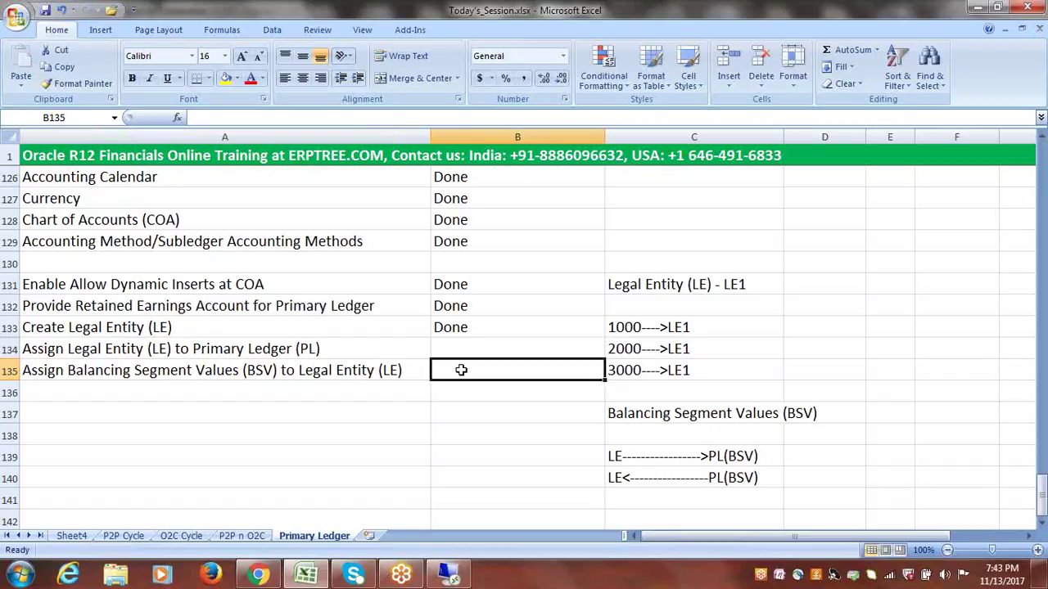
{"action": "left_click_drag", "start_coordinate": [430, 144], "coordinate": [408, 144]}
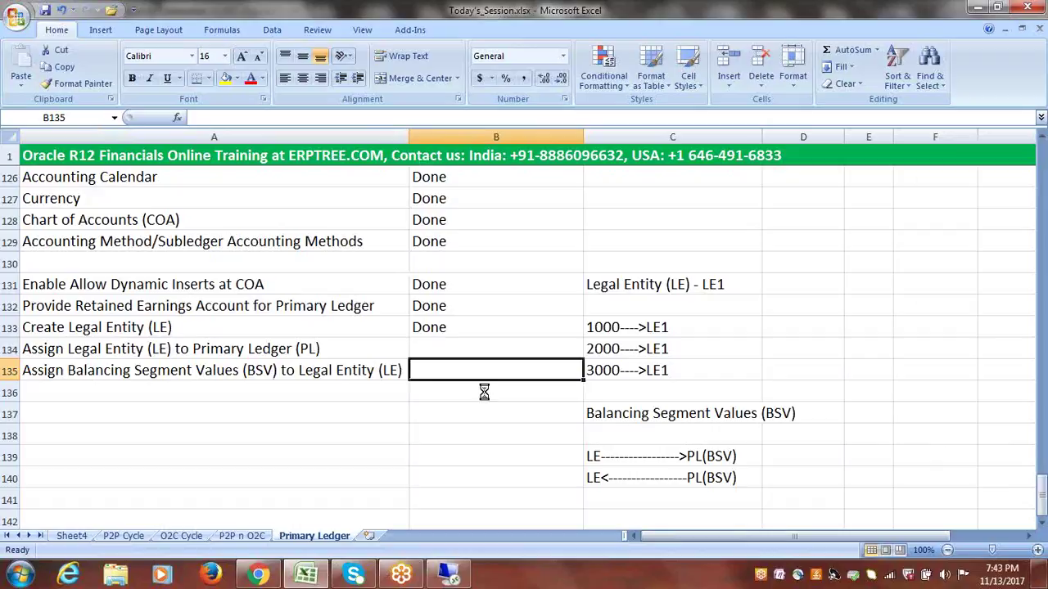
{"action": "left_click", "coordinate": [273, 392]}
{"action": "left_click", "coordinate": [220, 350]}
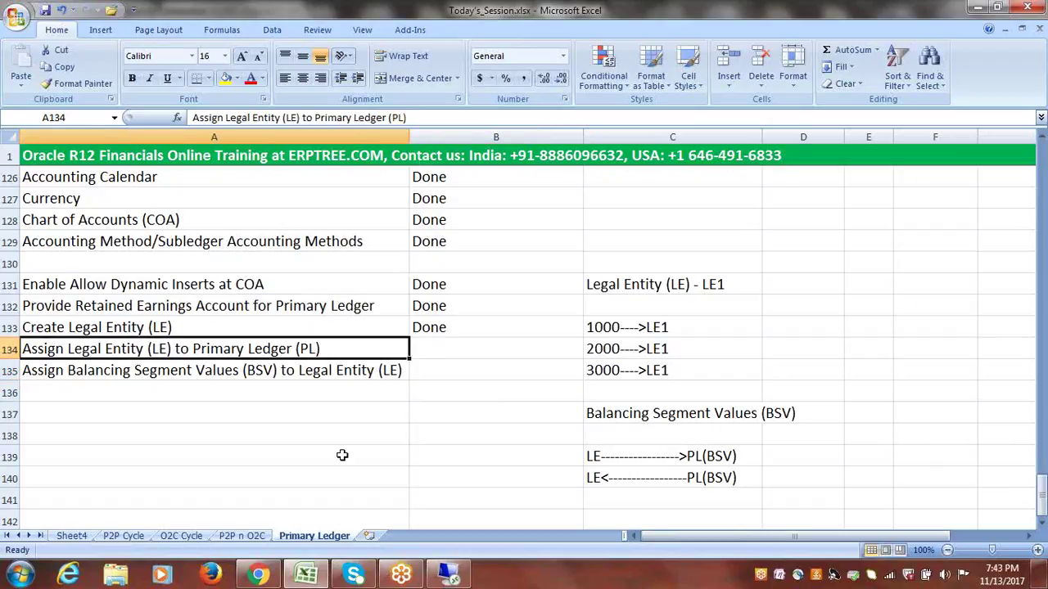
{"action": "left_click", "coordinate": [449, 573]}
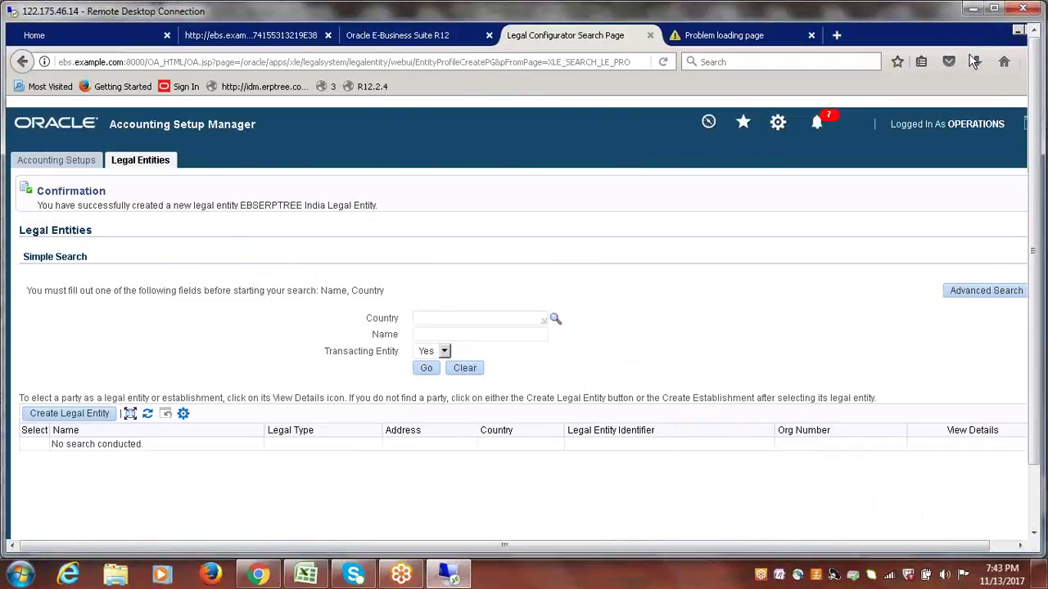
- Search Accounting Setups for the EBSERPTREE ledger and open its Accounting Options
{"action": "left_click", "coordinate": [45, 163]}
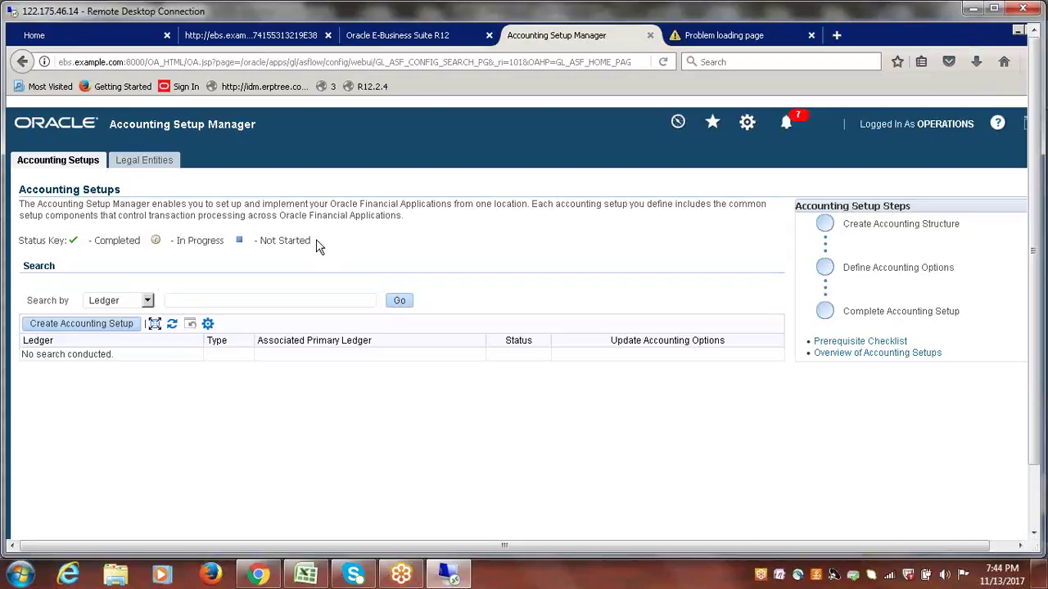
{"action": "left_click", "coordinate": [210, 301]}
{"action": "type", "text": "EES"}
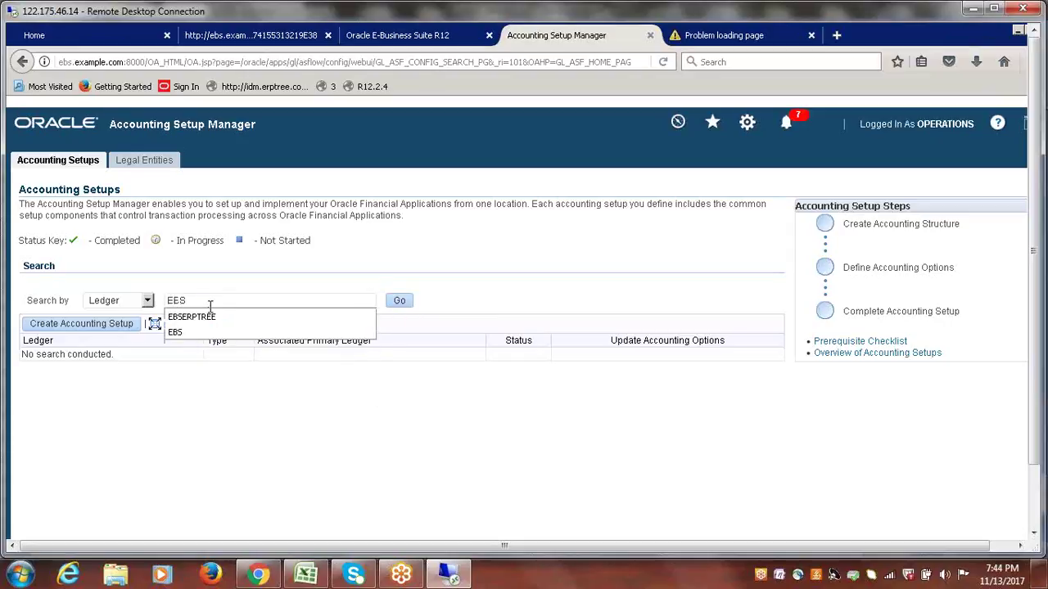
{"action": "left_click", "coordinate": [263, 319]}
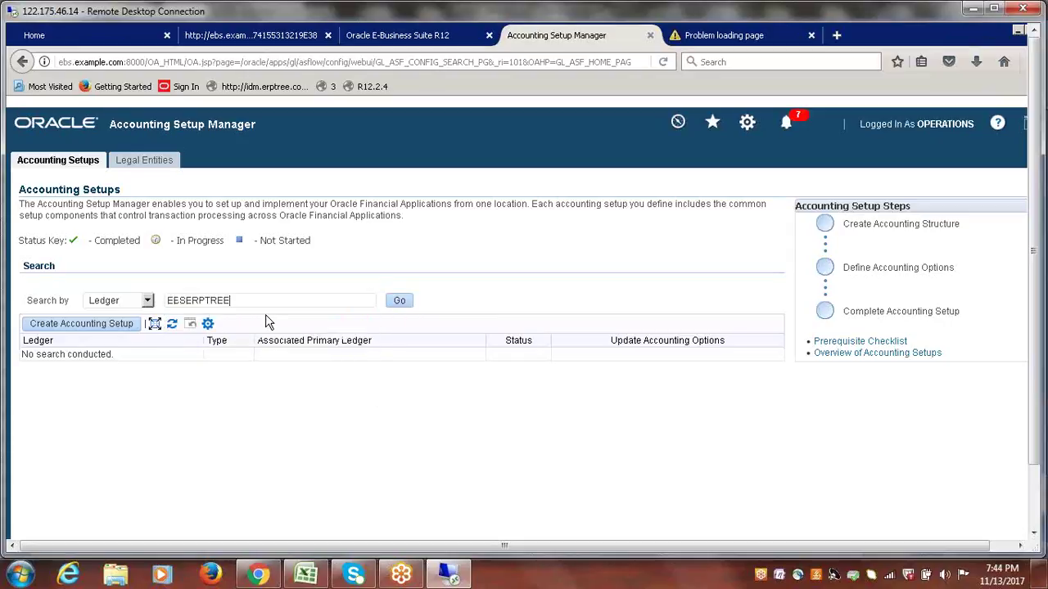
{"action": "left_click", "coordinate": [402, 302]}
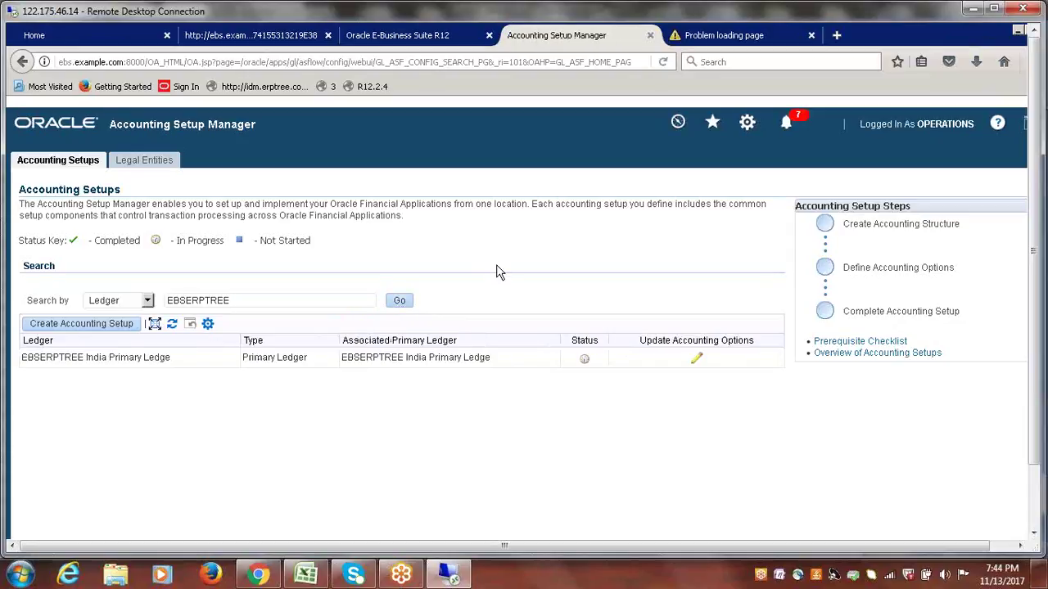
{"action": "left_click", "coordinate": [697, 361]}
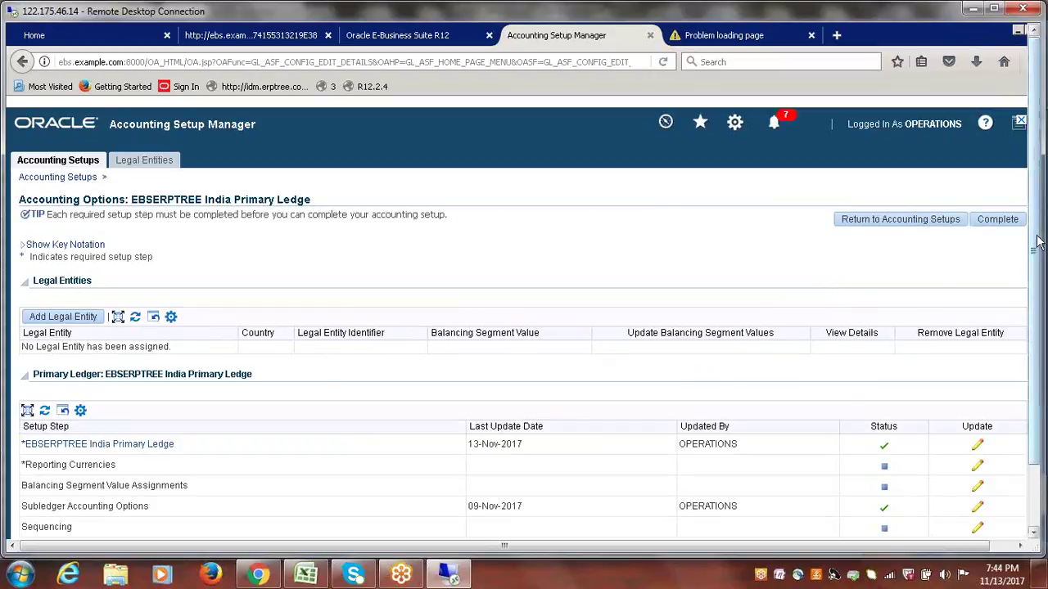
- Highlight the setup step rows and the EBSERPTREE India Primary Ledge name in the heading and title
{"action": "scroll", "coordinate": [1038, 241], "scroll_direction": "down", "scroll_amount": 4}
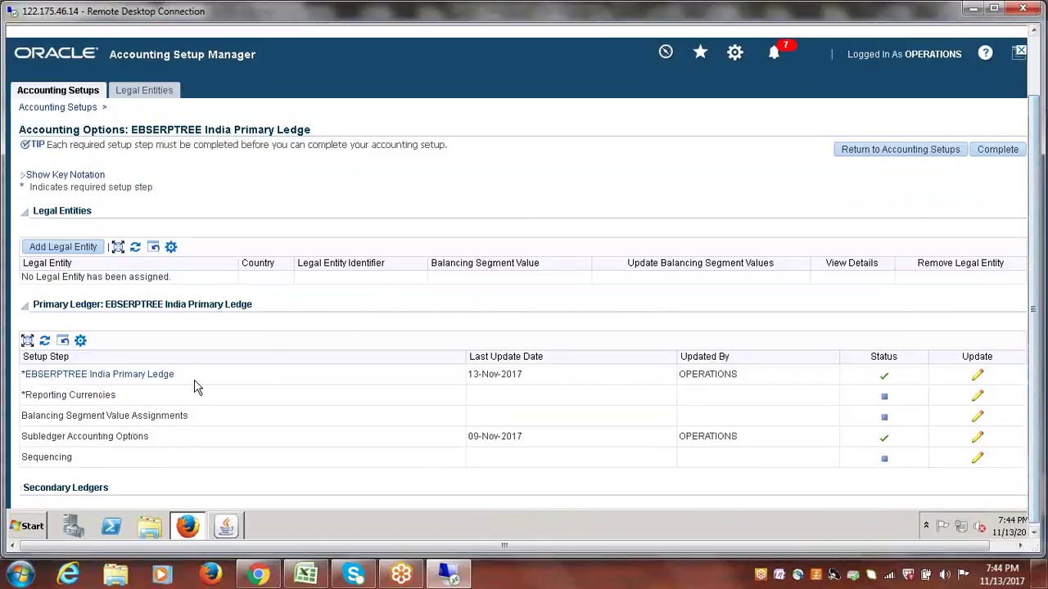
{"action": "left_click_drag", "start_coordinate": [18, 374], "coordinate": [145, 480]}
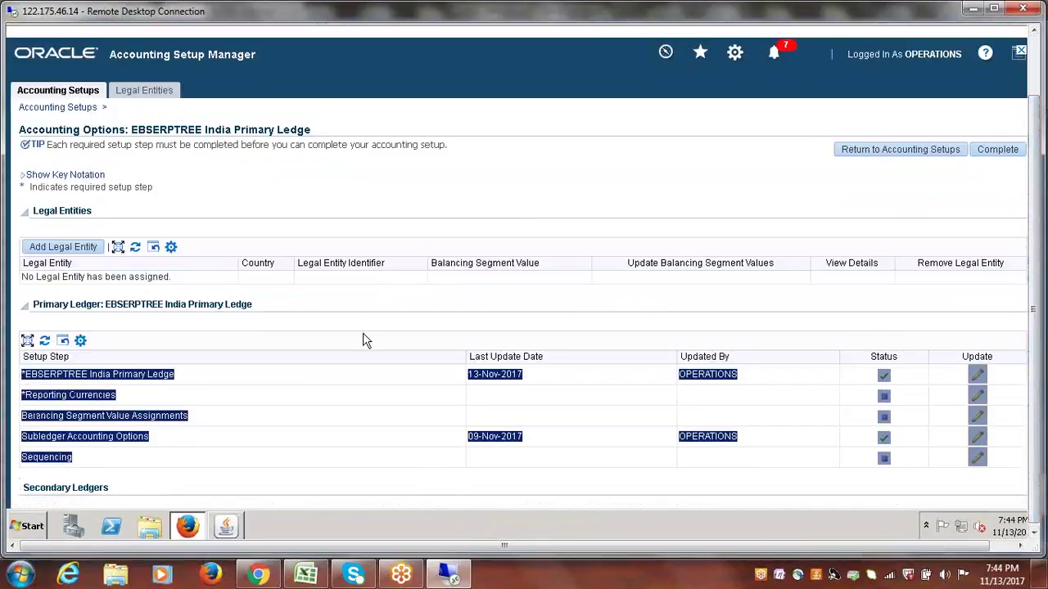
{"action": "left_click", "coordinate": [368, 294]}
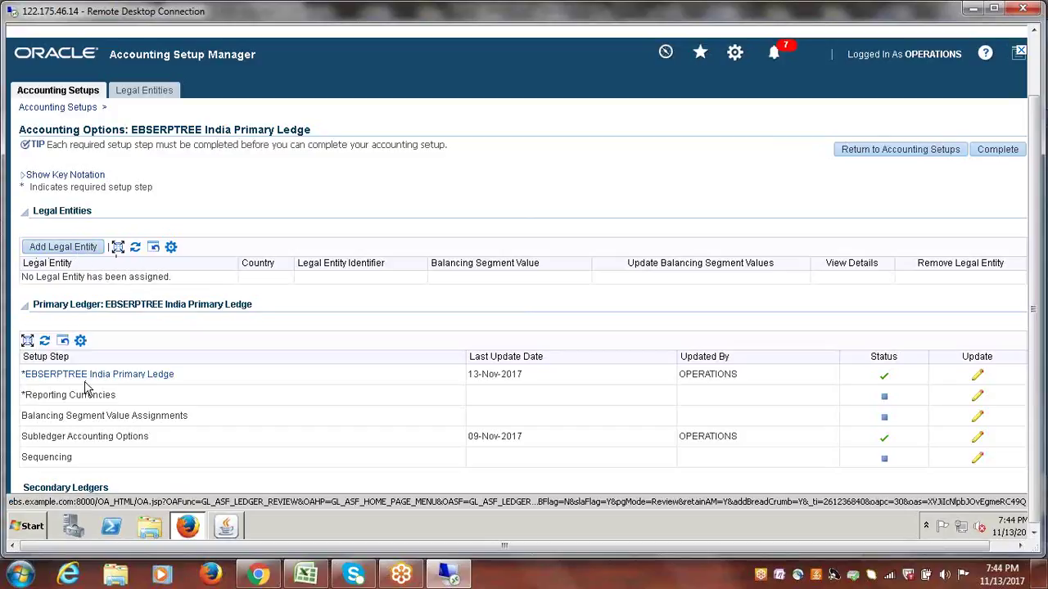
{"action": "left_click_drag", "start_coordinate": [253, 305], "coordinate": [104, 309]}
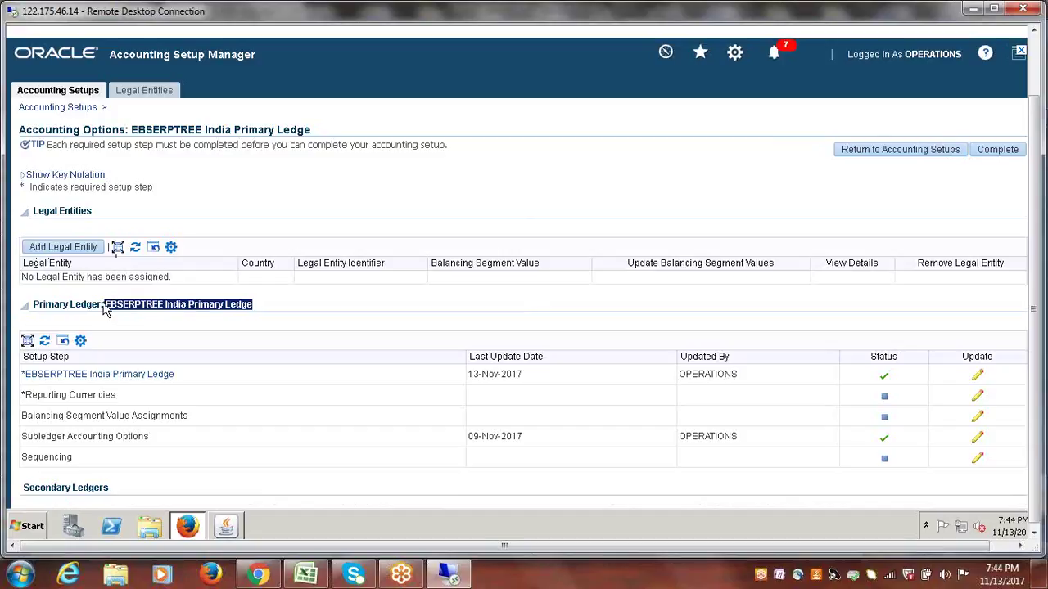
{"action": "left_click", "coordinate": [348, 301]}
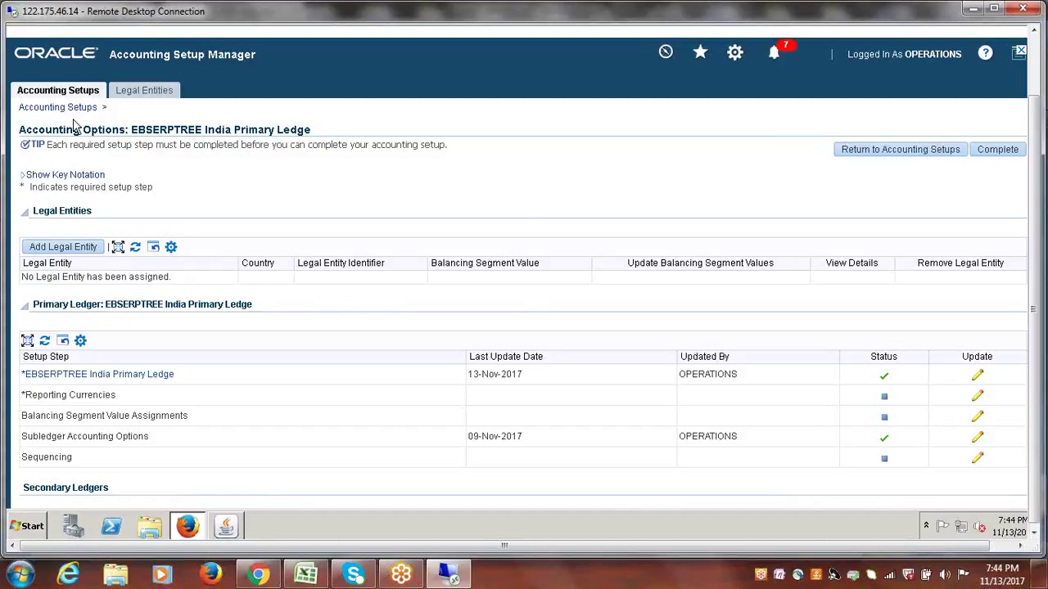
{"action": "left_click_drag", "start_coordinate": [132, 131], "coordinate": [317, 135]}
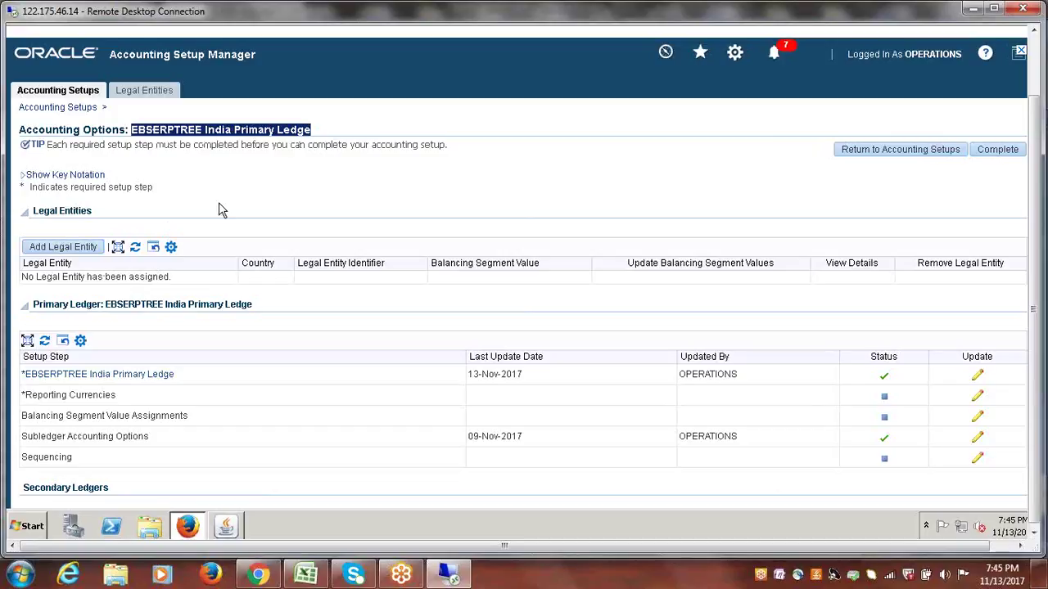
{"action": "left_click", "coordinate": [346, 137]}
{"action": "left_click_drag", "start_coordinate": [314, 131], "coordinate": [137, 137]}
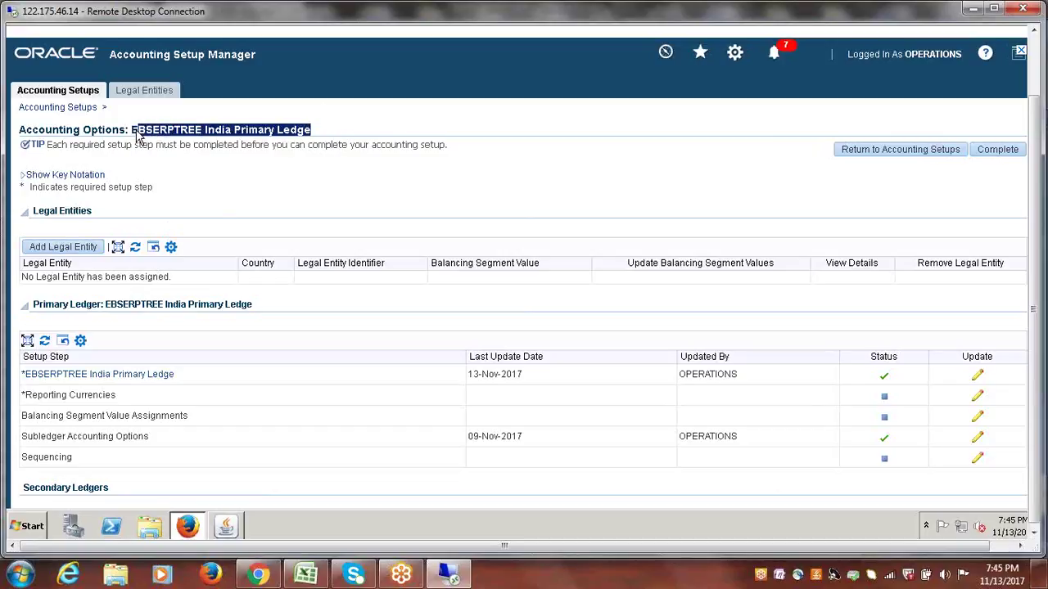
{"action": "left_click", "coordinate": [262, 202]}
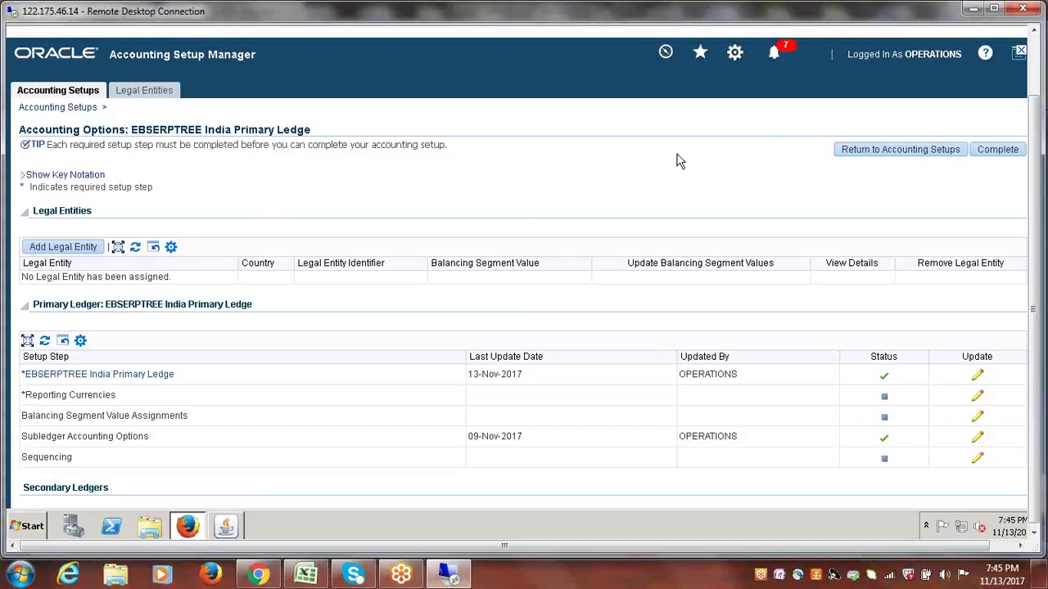
{"action": "left_click", "coordinate": [77, 95]}
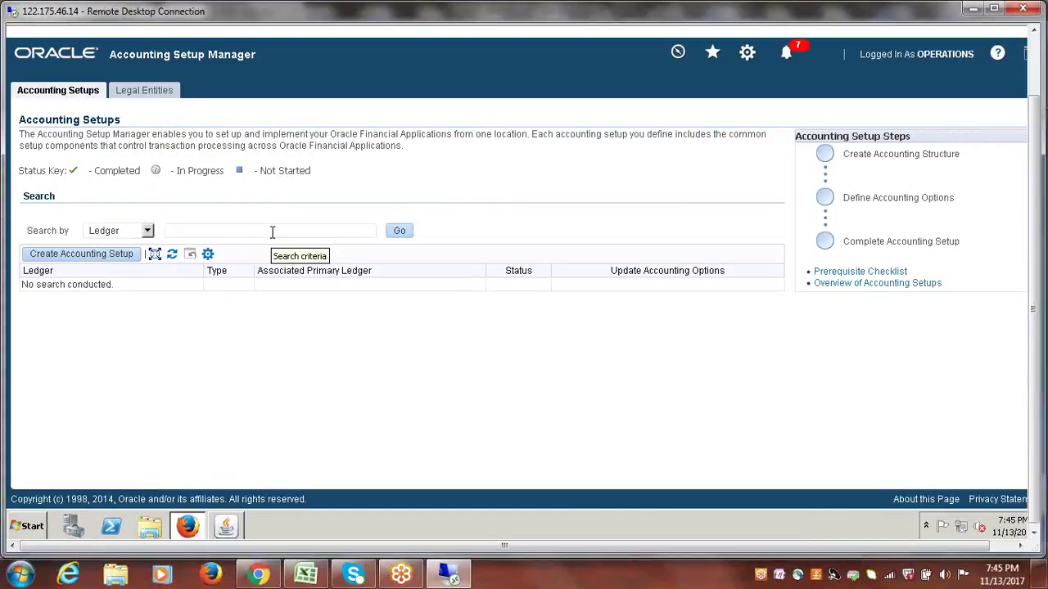
{"action": "type", "text": "EBS"}
{"action": "left_click", "coordinate": [253, 247]}
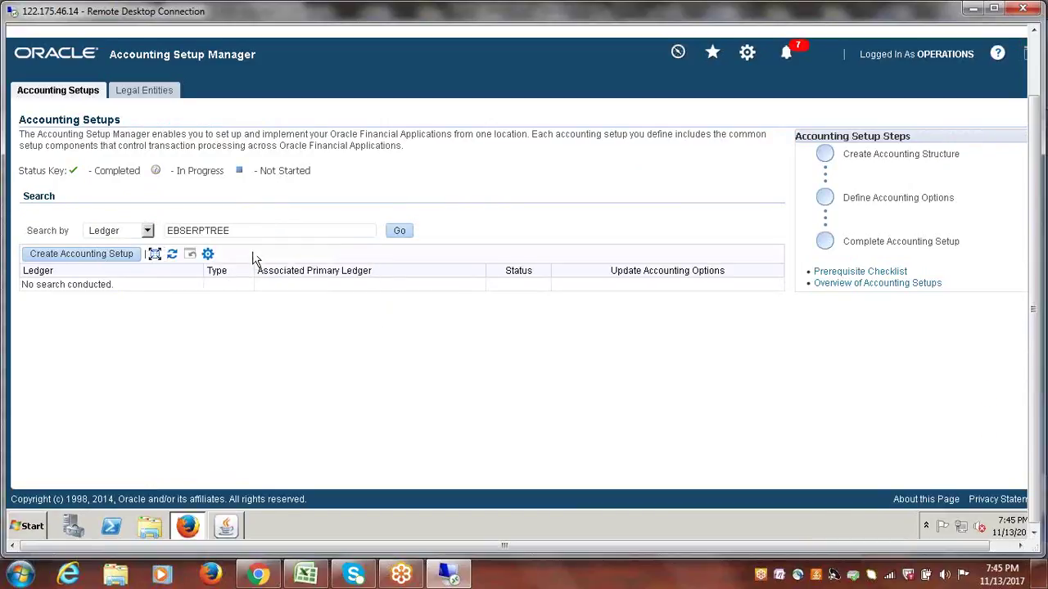
{"action": "left_click", "coordinate": [401, 234]}
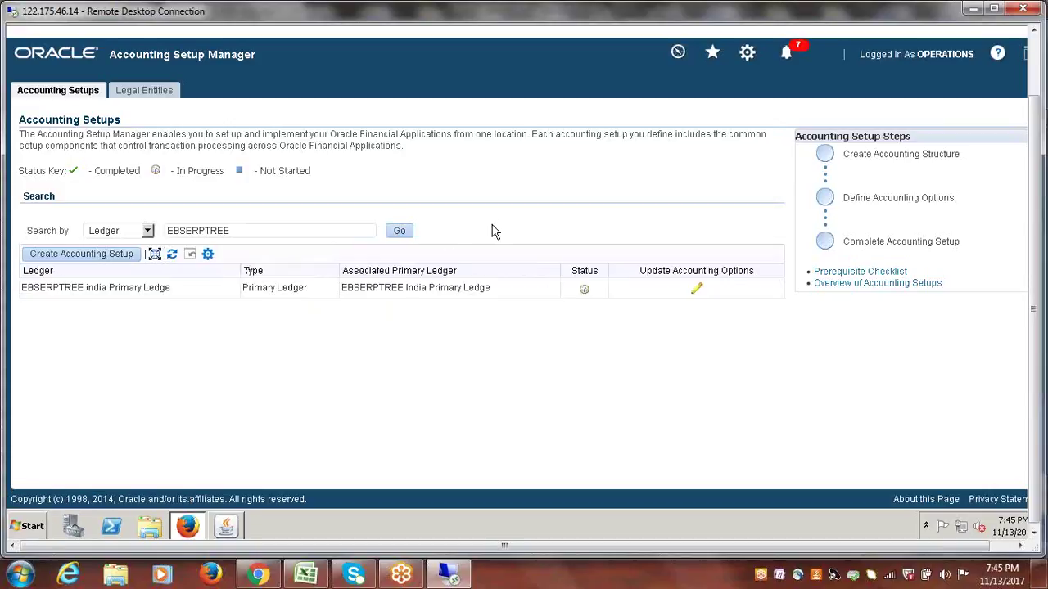
{"action": "left_click", "coordinate": [694, 287]}
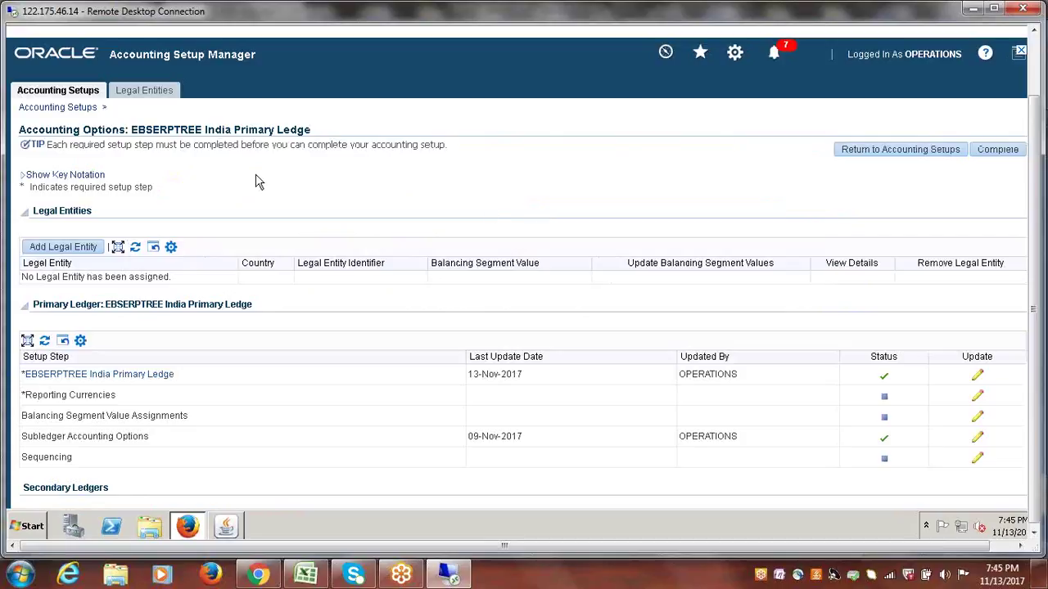
- Start adding a legal entity to the ledger and search legal entities for 'EBS'
{"action": "left_click", "coordinate": [53, 248]}
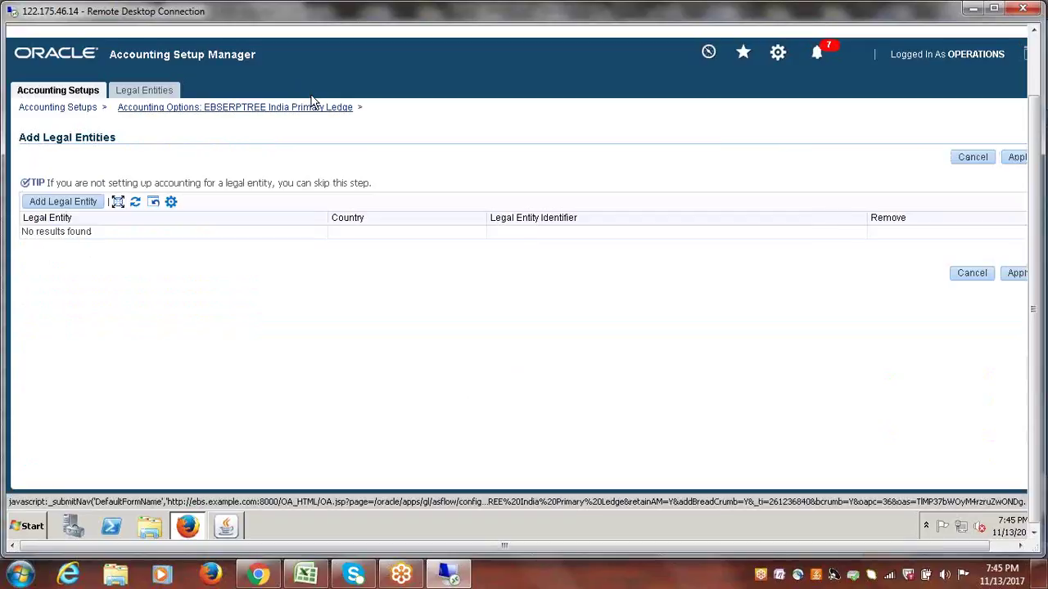
{"action": "left_click", "coordinate": [52, 202]}
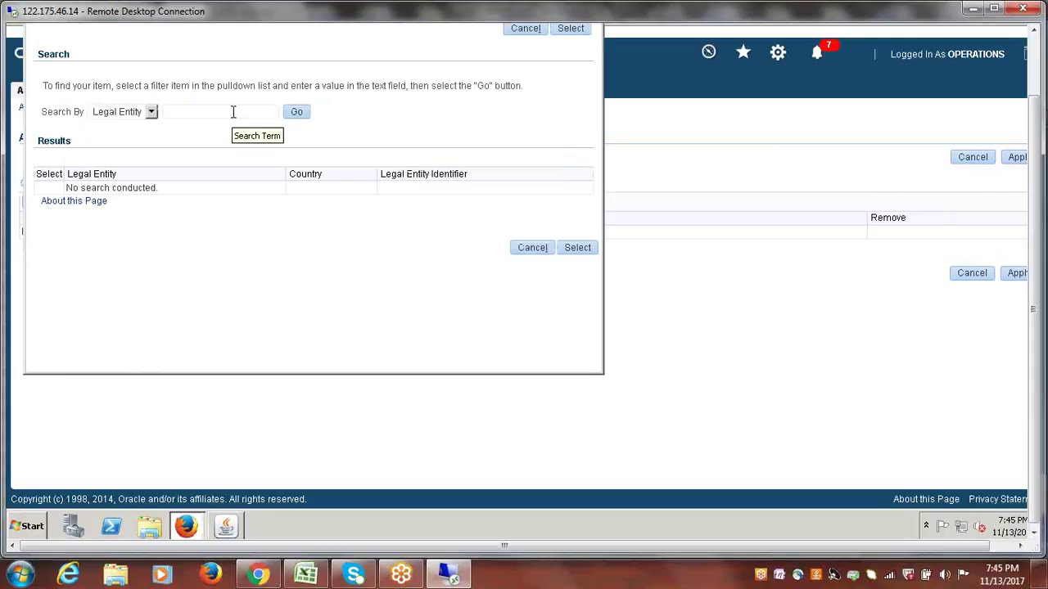
{"action": "type", "text": "e"}
{"action": "key", "text": "BackSpace"}
{"action": "type", "text": "EBS"}
{"action": "left_click", "coordinate": [298, 114]}
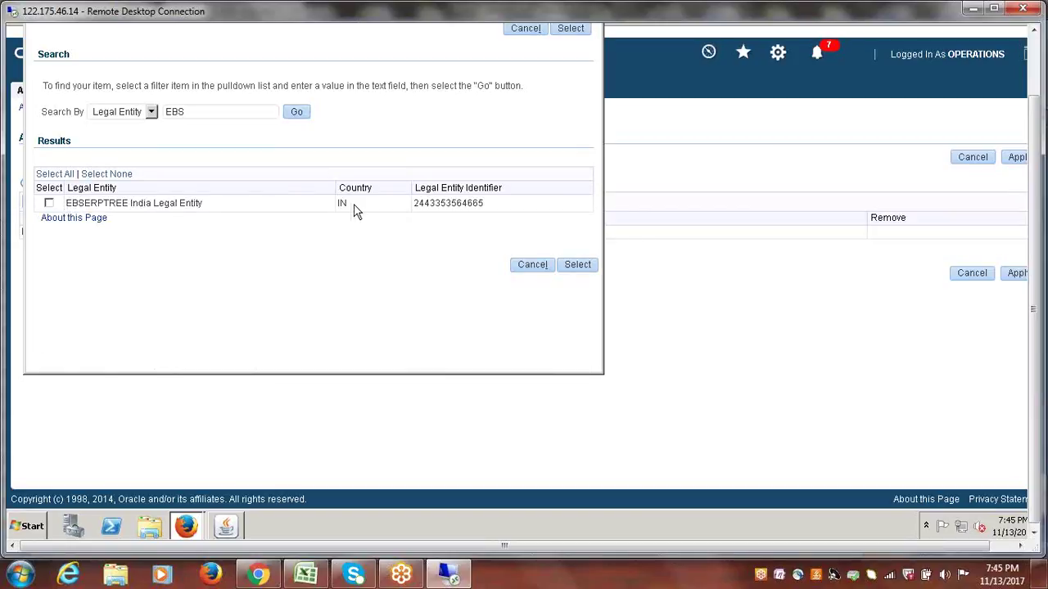
{"action": "left_click_drag", "start_coordinate": [352, 204], "coordinate": [338, 203]}
{"action": "left_click_drag", "start_coordinate": [488, 208], "coordinate": [414, 203]}
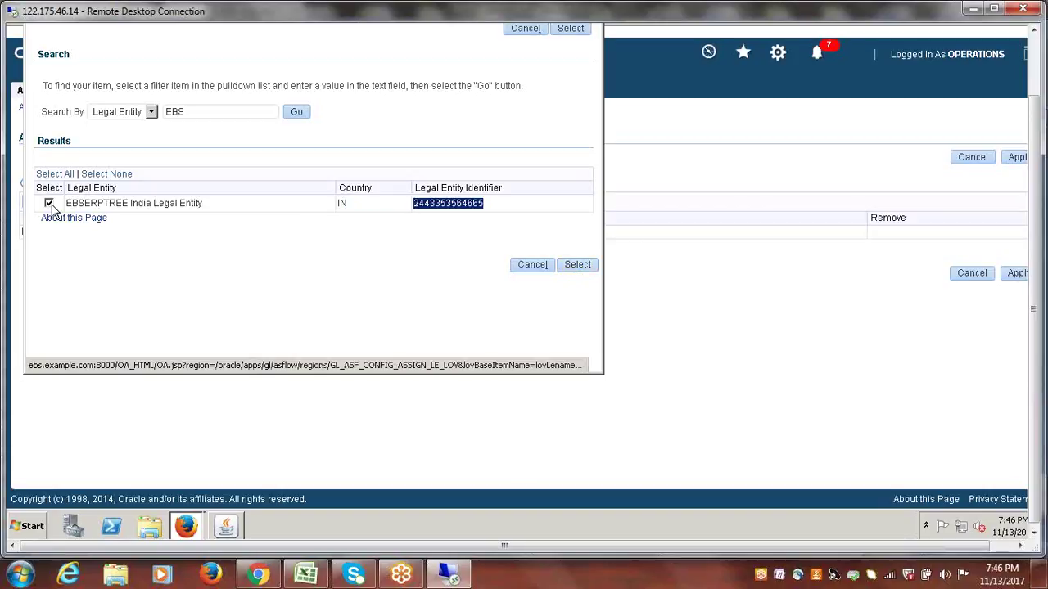
{"action": "left_click", "coordinate": [577, 268]}
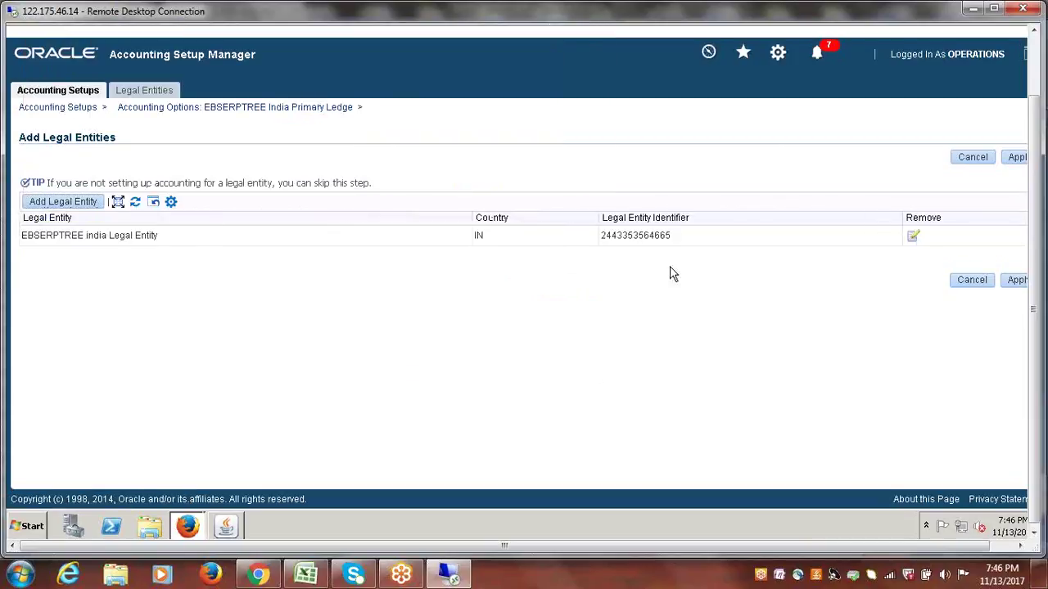
{"action": "left_click", "coordinate": [849, 550]}
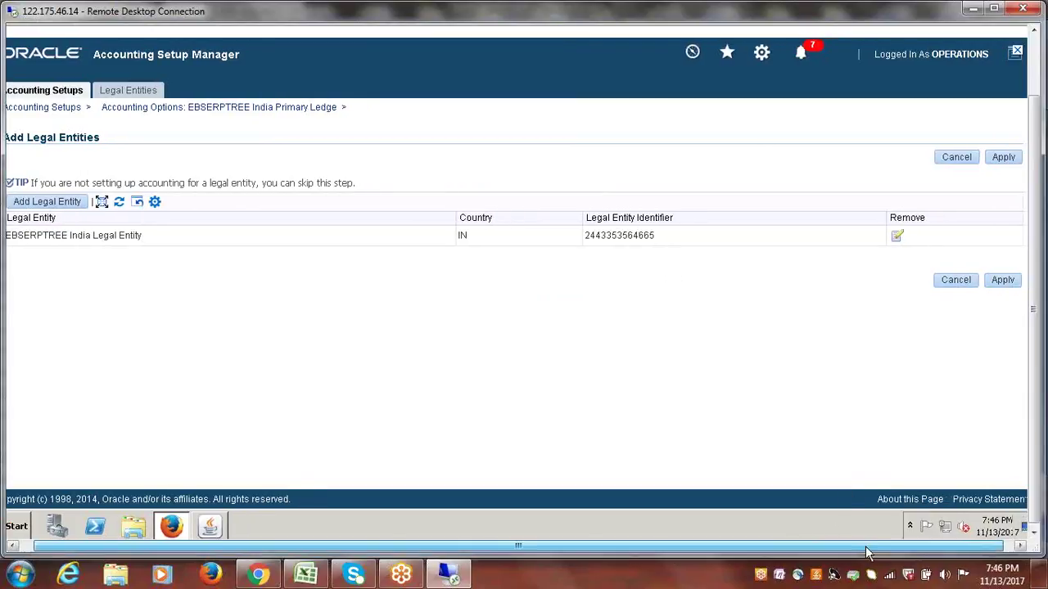
- Apply the EBSERPTREE India Legal Entity assignment and highlight the assigned row and ledger name
{"action": "left_click", "coordinate": [994, 159]}
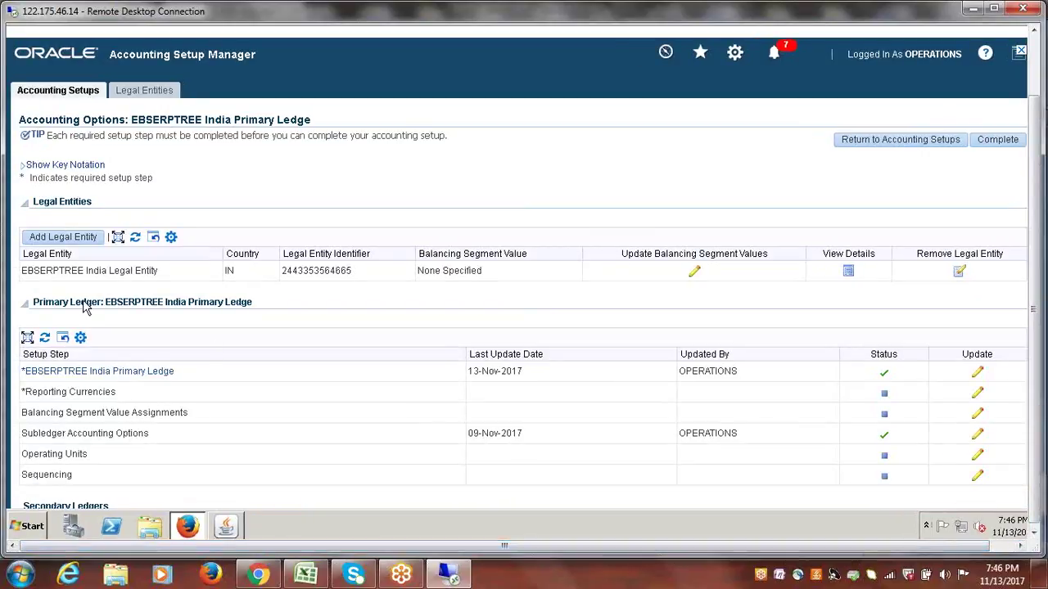
{"action": "left_click_drag", "start_coordinate": [23, 272], "coordinate": [388, 272]}
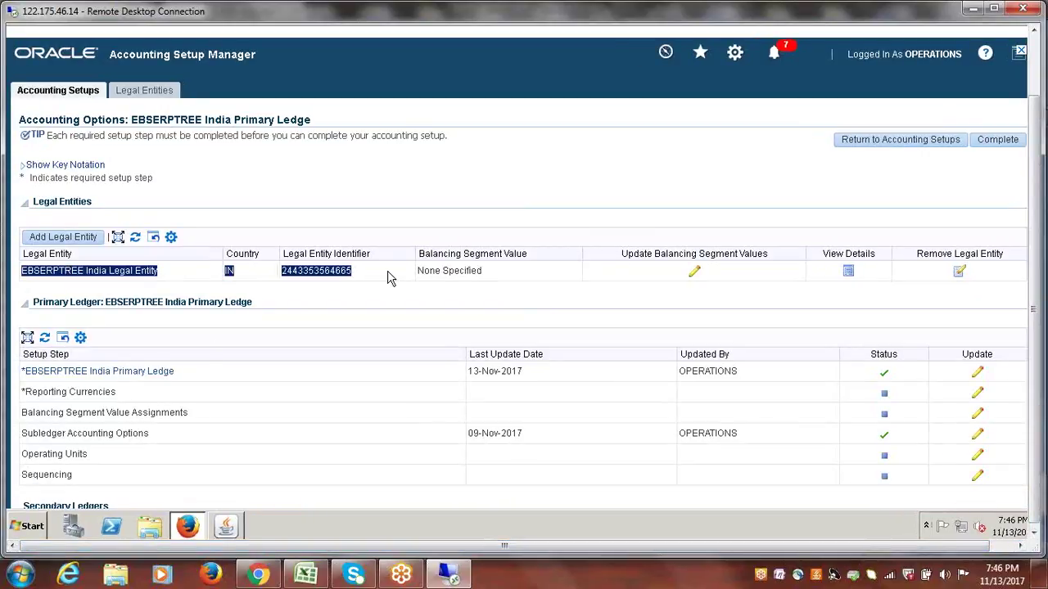
{"action": "left_click", "coordinate": [530, 188]}
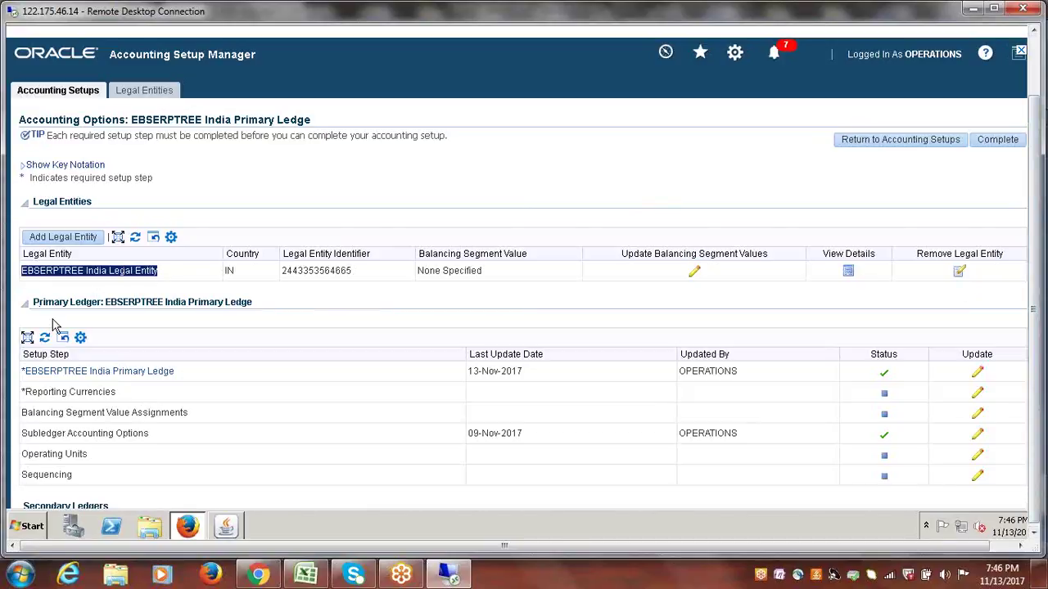
{"action": "left_click_drag", "start_coordinate": [111, 305], "coordinate": [239, 318]}
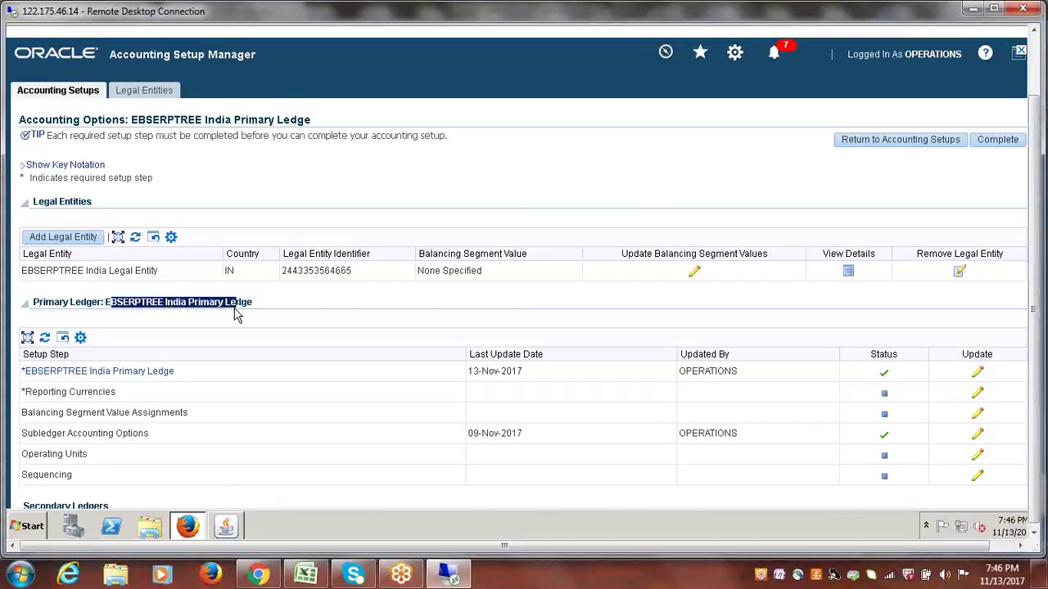
{"action": "left_click", "coordinate": [304, 195]}
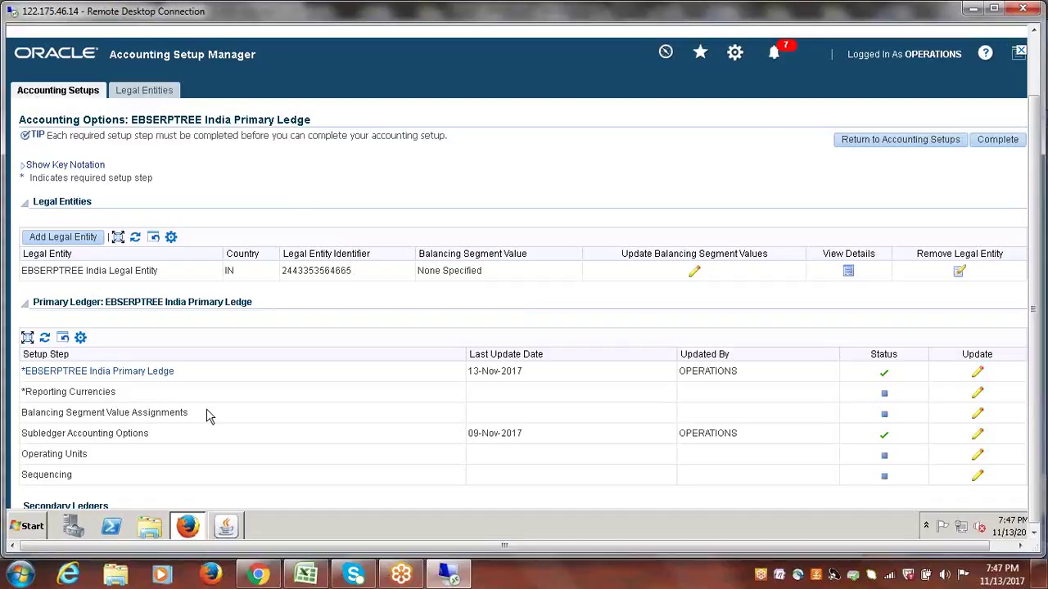
- Highlight the primary ledger setup step, ledger name and legal entity name for explanation
{"action": "left_click_drag", "start_coordinate": [175, 373], "coordinate": [25, 373]}
{"action": "left_click_drag", "start_coordinate": [273, 310], "coordinate": [108, 315]}
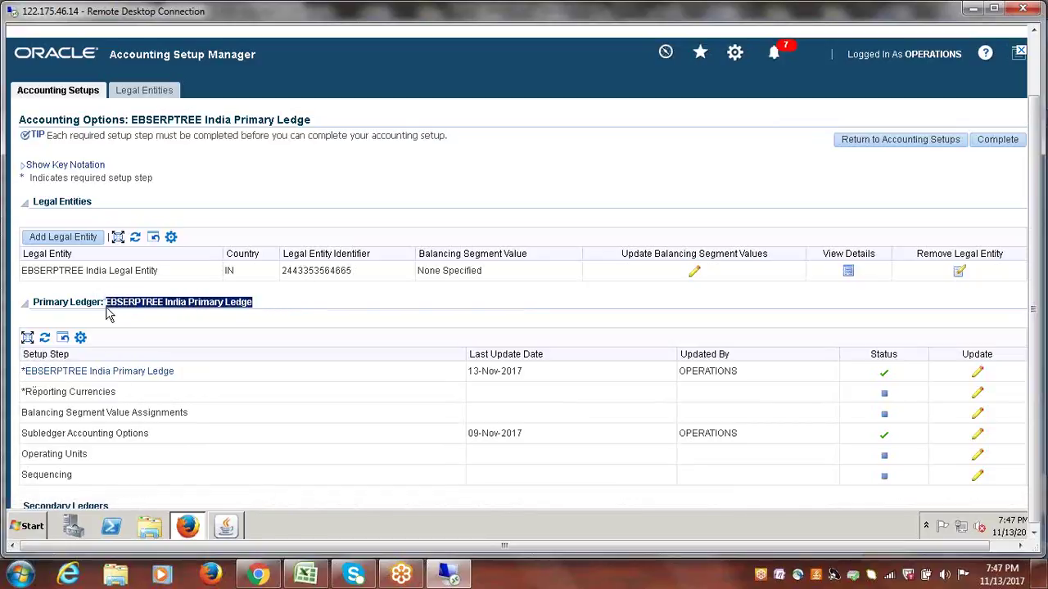
{"action": "left_click_drag", "start_coordinate": [23, 276], "coordinate": [169, 277]}
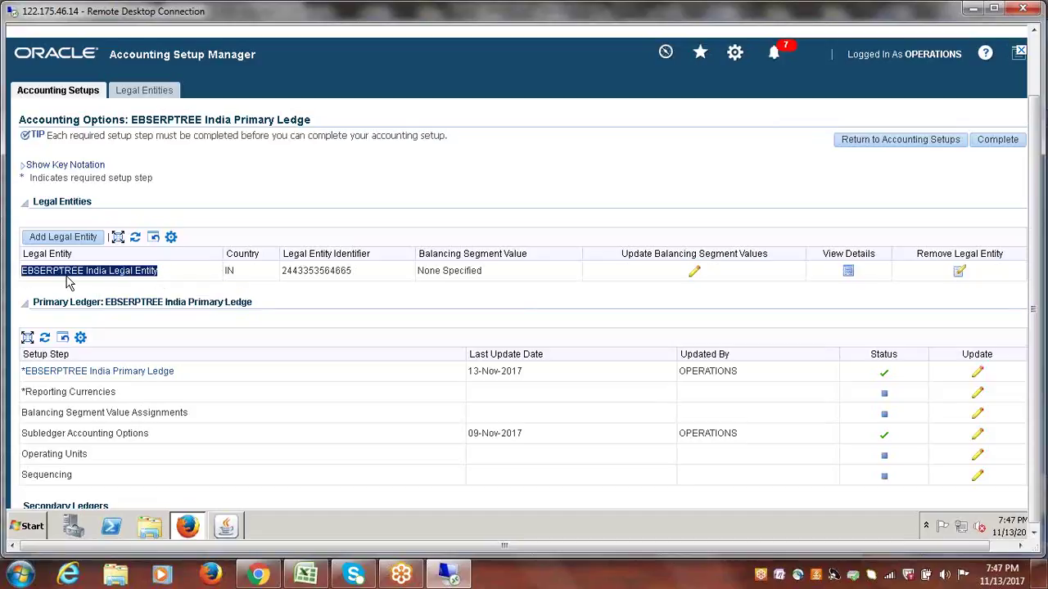
{"action": "left_click", "coordinate": [194, 279]}
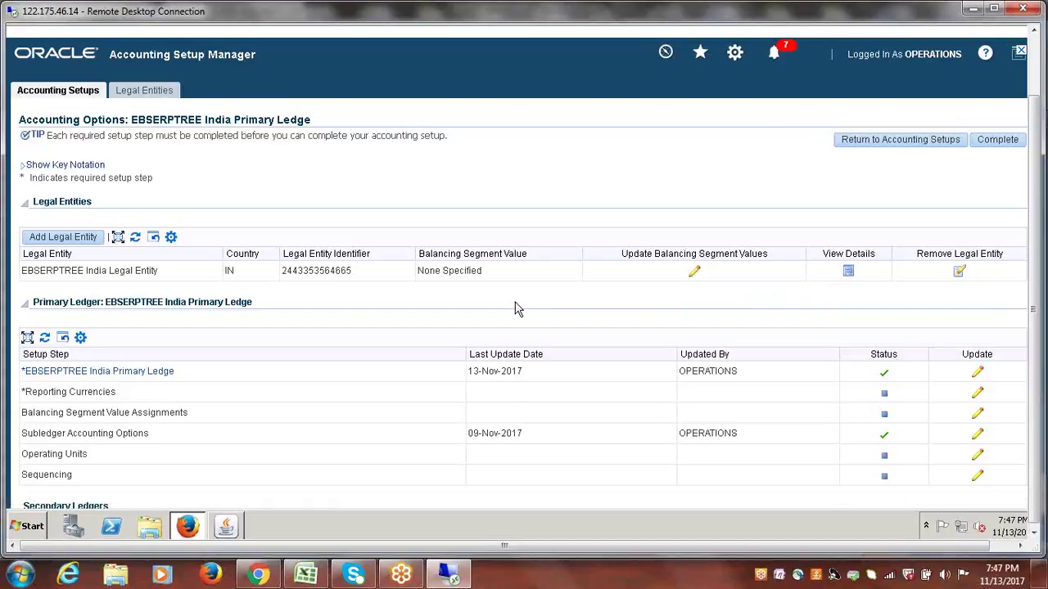
{"action": "right_click", "coordinate": [304, 577]}
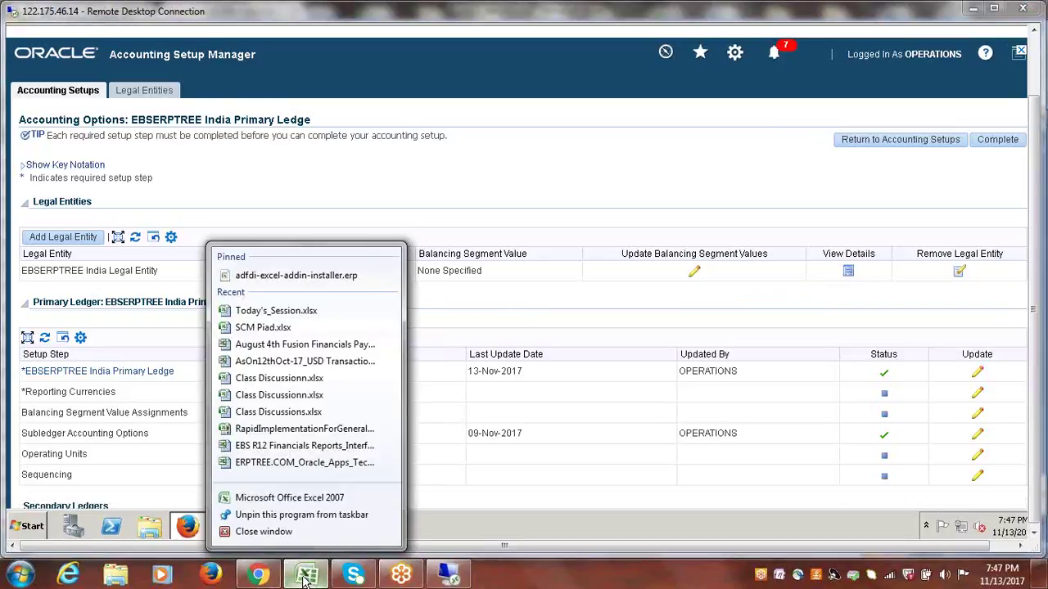
- Mark 'Assign Legal Entity (LE) to Primary Ledger (PL)' as Done in B134 of Today's_Session.xlsx, then return to Oracle
{"action": "left_click", "coordinate": [305, 577]}
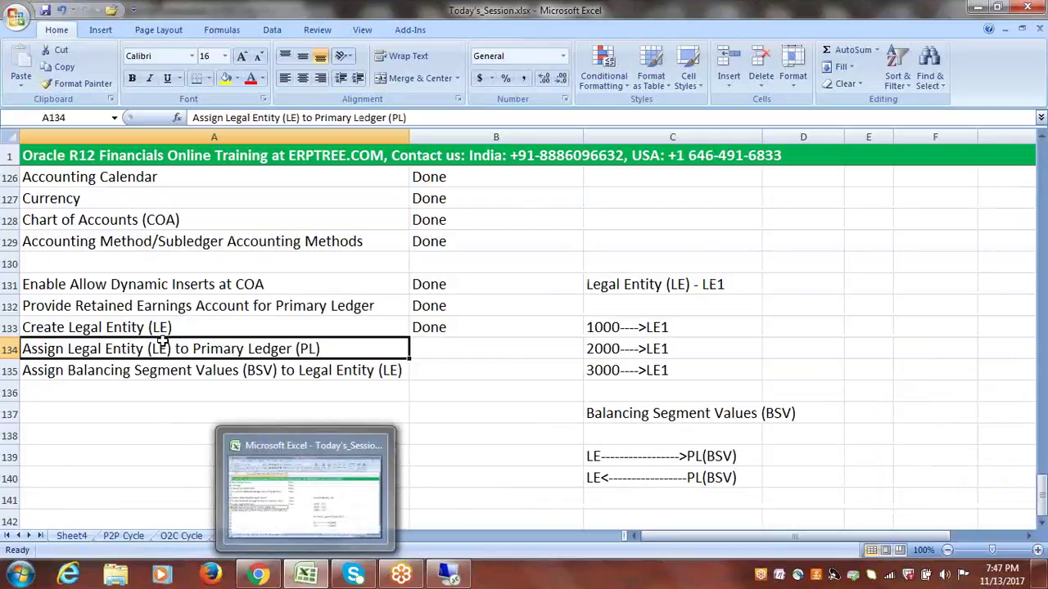
{"action": "left_click", "coordinate": [110, 370]}
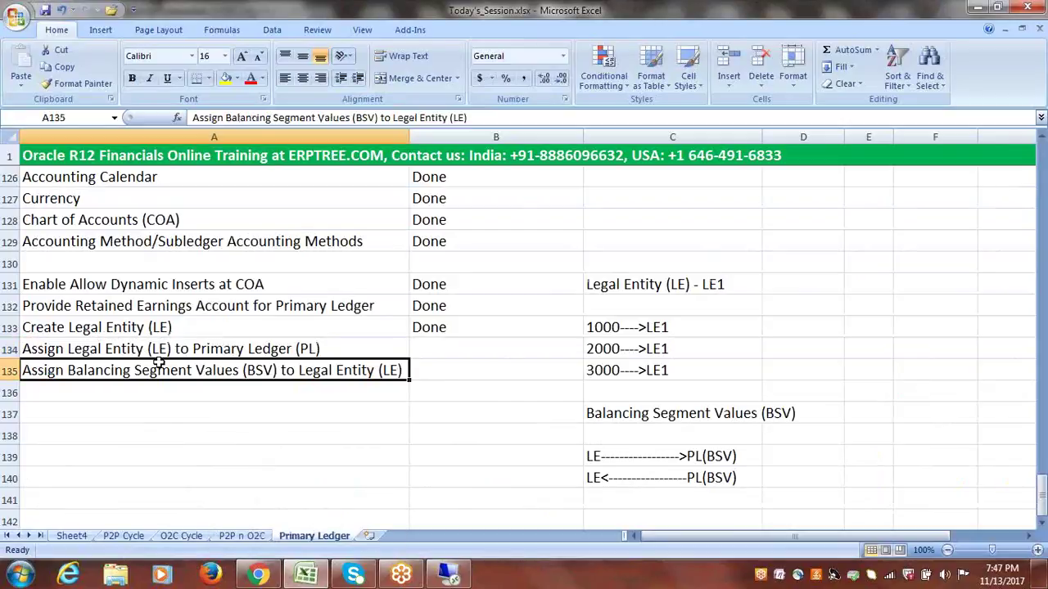
{"action": "left_click", "coordinate": [428, 348]}
{"action": "type", "text": "Done"}
{"action": "left_click", "coordinate": [352, 366]}
{"action": "key", "text": "alt+Tab"}
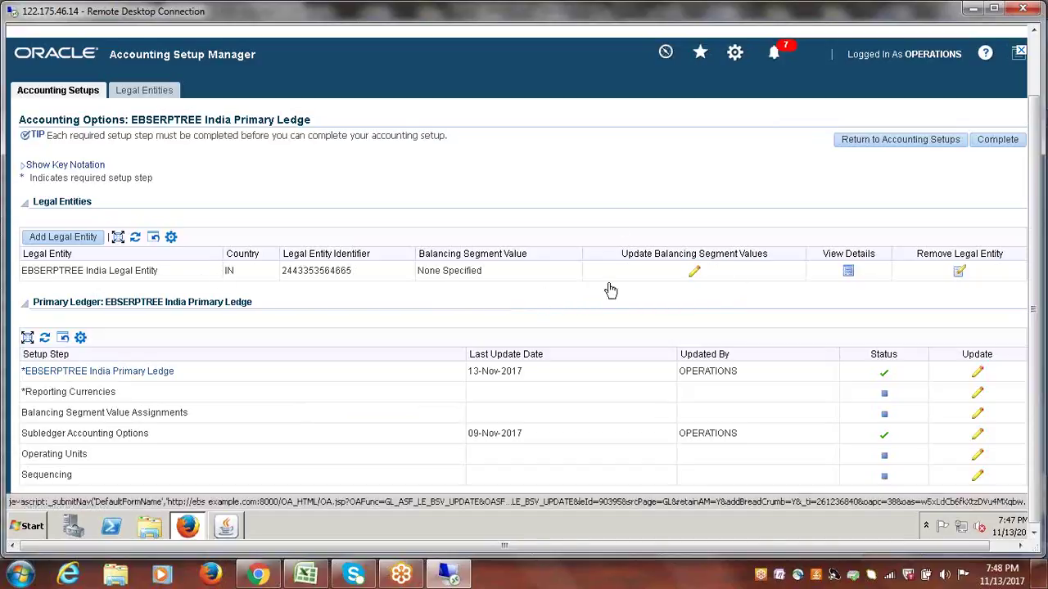
{"action": "left_click", "coordinate": [693, 273]}
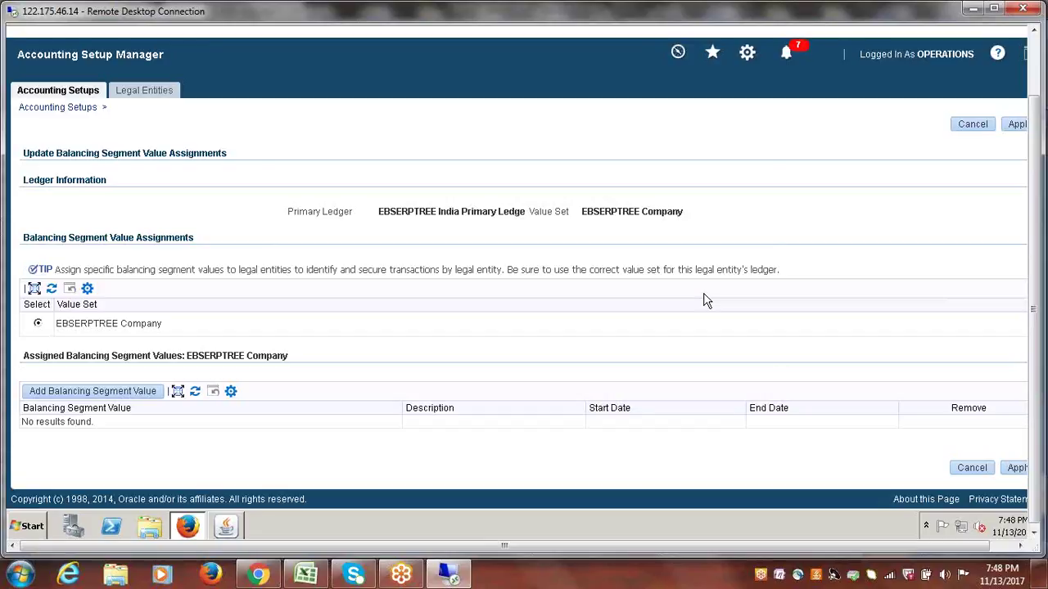
{"action": "left_click_drag", "start_coordinate": [1038, 244], "coordinate": [1040, 248]}
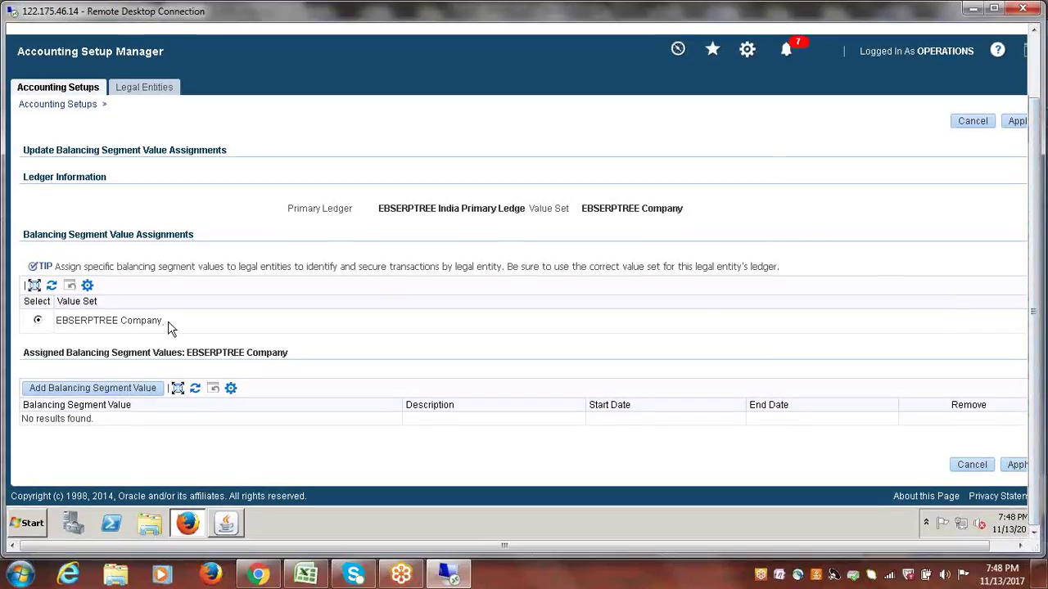
{"action": "left_click_drag", "start_coordinate": [163, 324], "coordinate": [51, 328]}
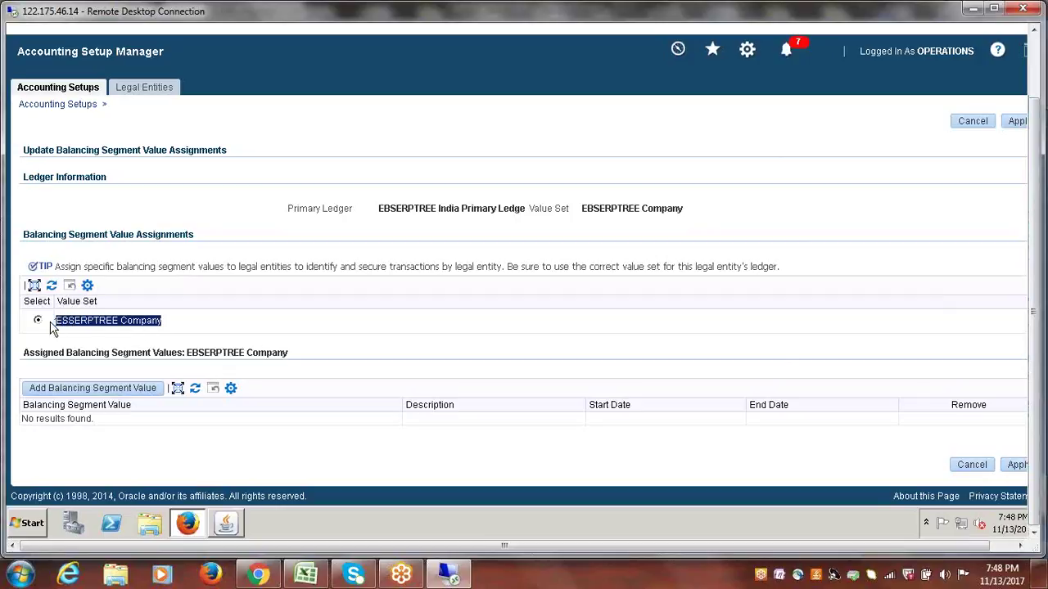
{"action": "left_click", "coordinate": [166, 325]}
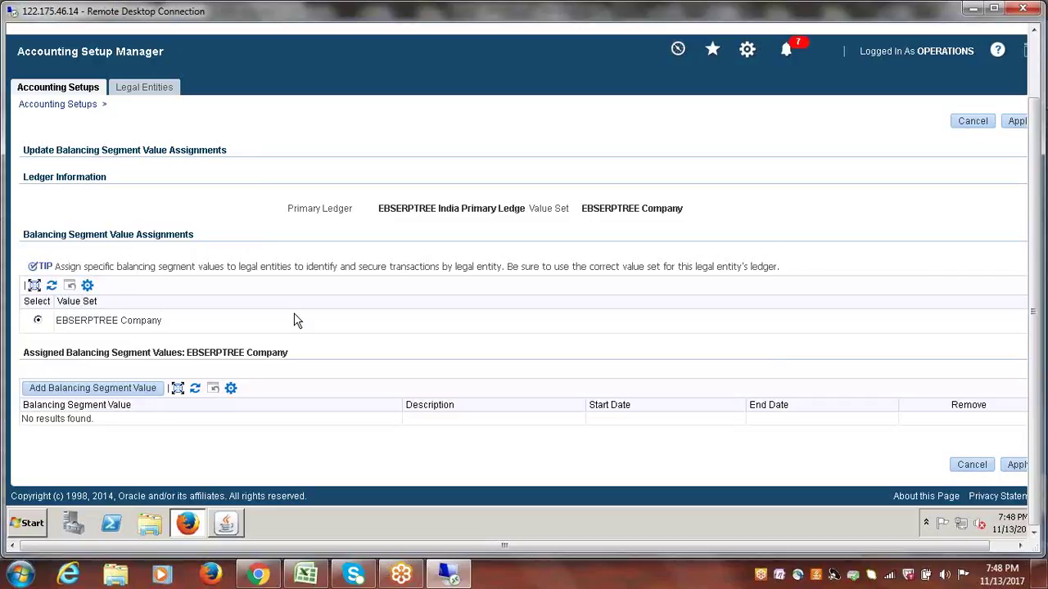
{"action": "left_click_drag", "start_coordinate": [164, 323], "coordinate": [58, 326]}
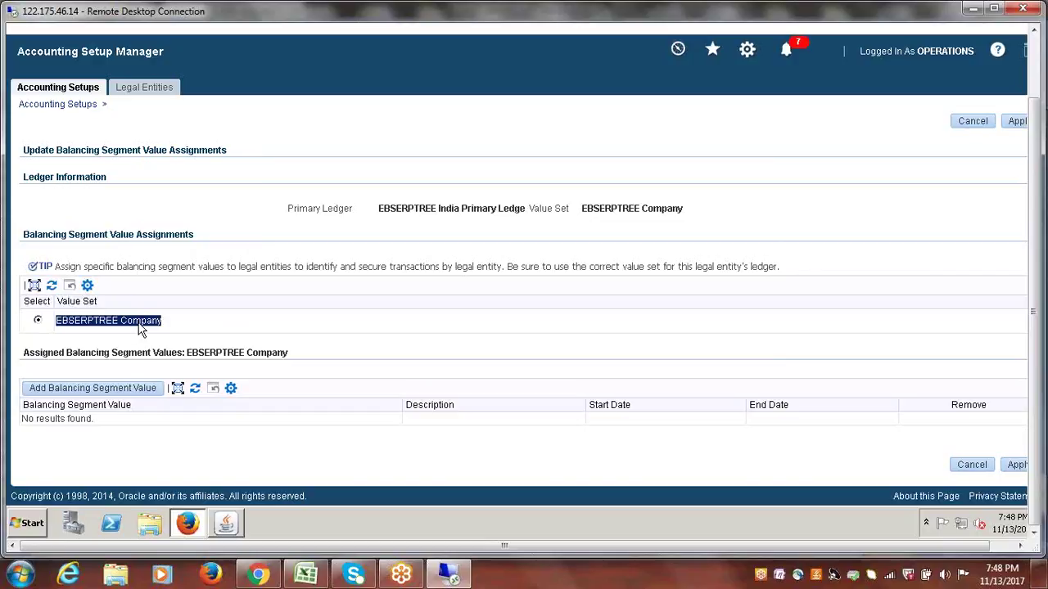
{"action": "left_click", "coordinate": [197, 329]}
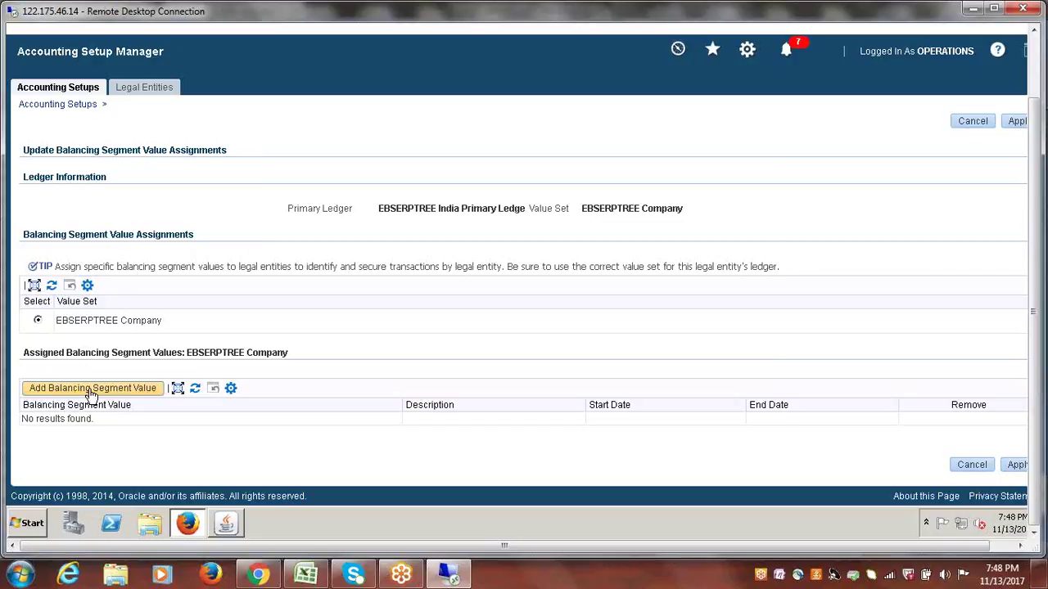
{"action": "left_click", "coordinate": [973, 124]}
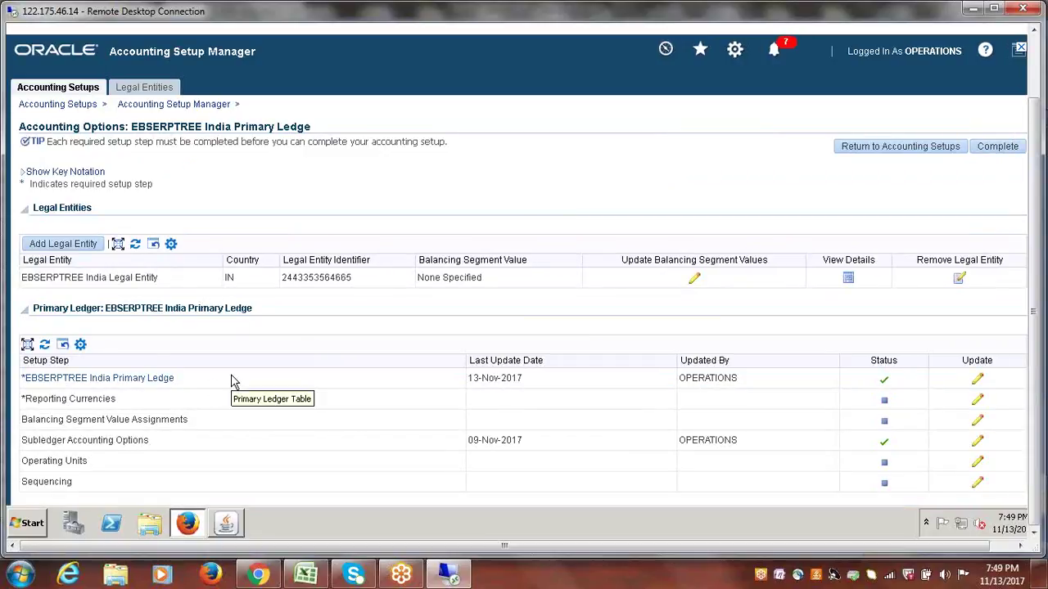
{"action": "left_click_drag", "start_coordinate": [88, 279], "coordinate": [166, 289]}
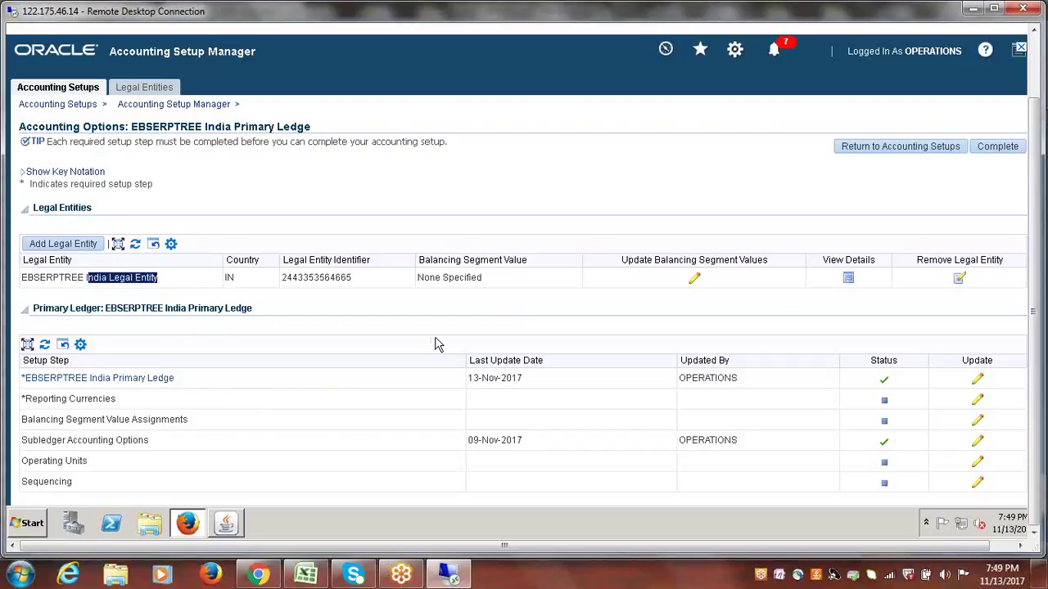
- Add balancing segment values 1000, 2000 and 3000 to the EBSERPTREE India Legal Entity
{"action": "left_click", "coordinate": [695, 281]}
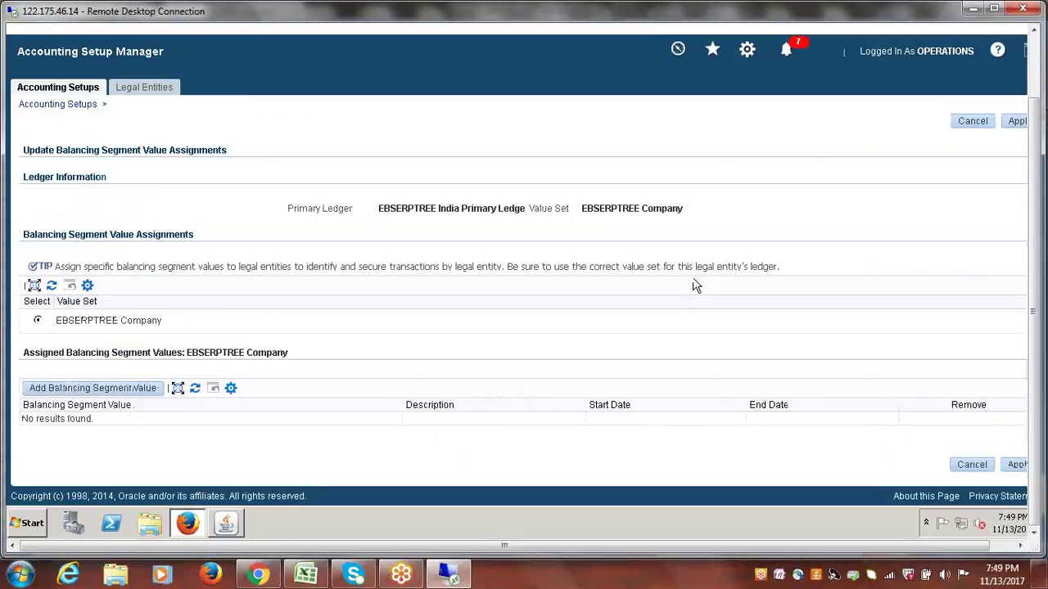
{"action": "left_click", "coordinate": [90, 390]}
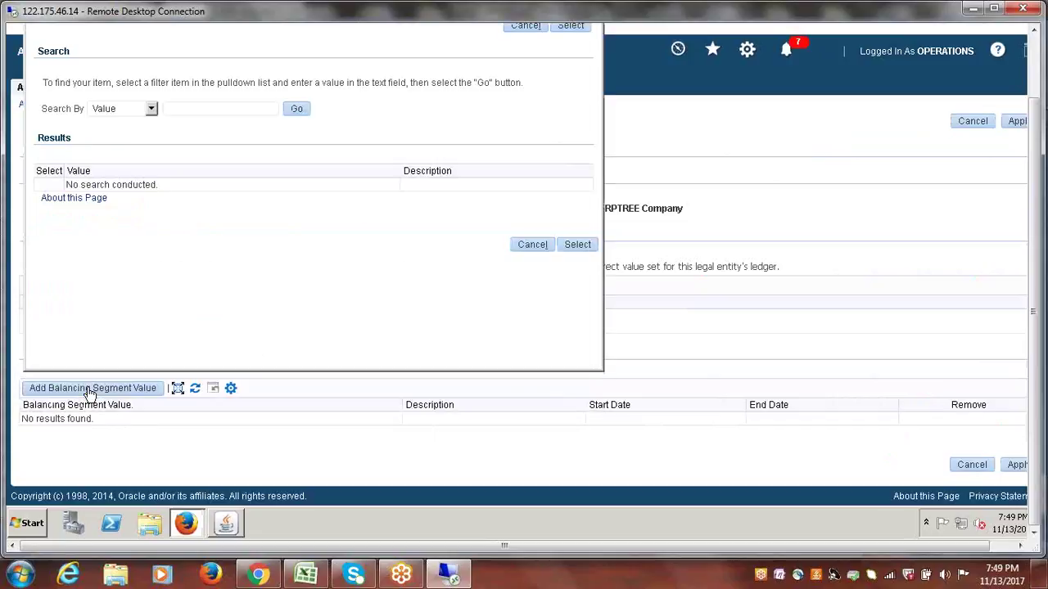
{"action": "left_click", "coordinate": [298, 111]}
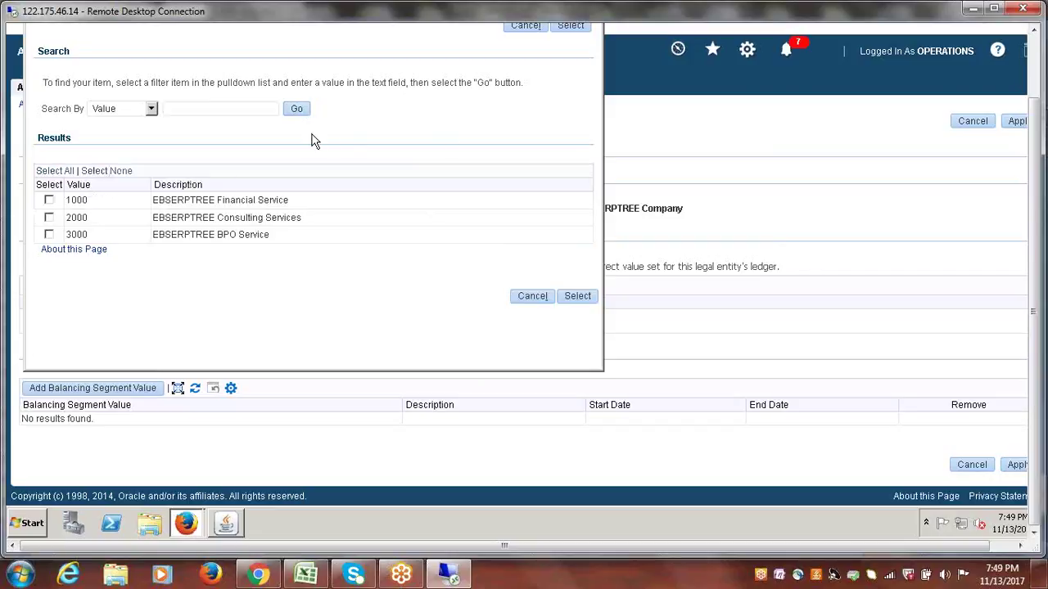
{"action": "left_click", "coordinate": [50, 202]}
{"action": "left_click", "coordinate": [49, 220]}
{"action": "left_click", "coordinate": [50, 235]}
{"action": "left_click", "coordinate": [578, 297]}
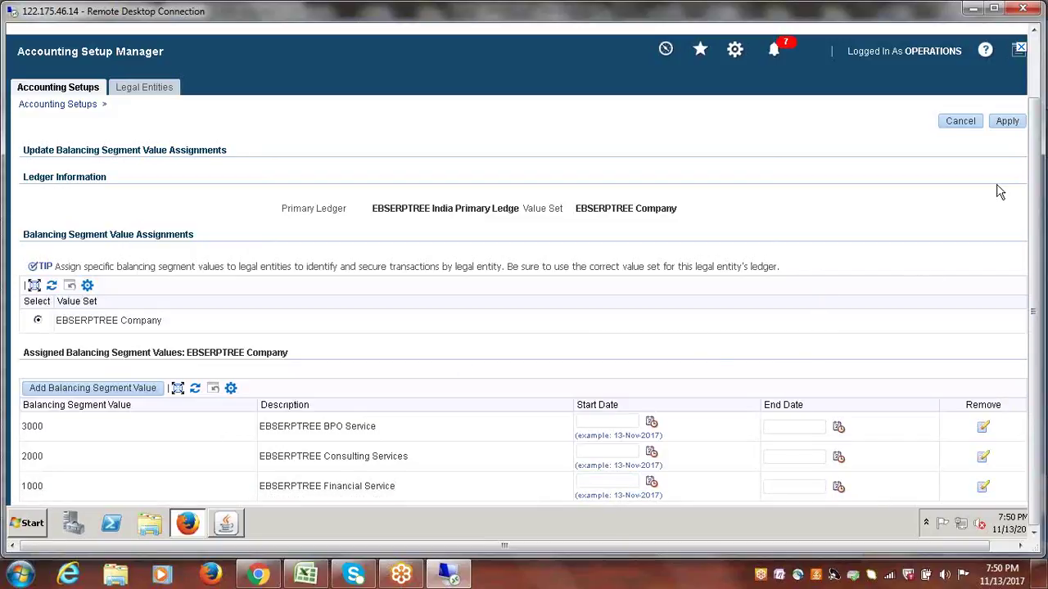
- Apply the balancing segment assignments and highlight values 1000,2000,3000 on the legal entity row
{"action": "left_click", "coordinate": [1008, 122]}
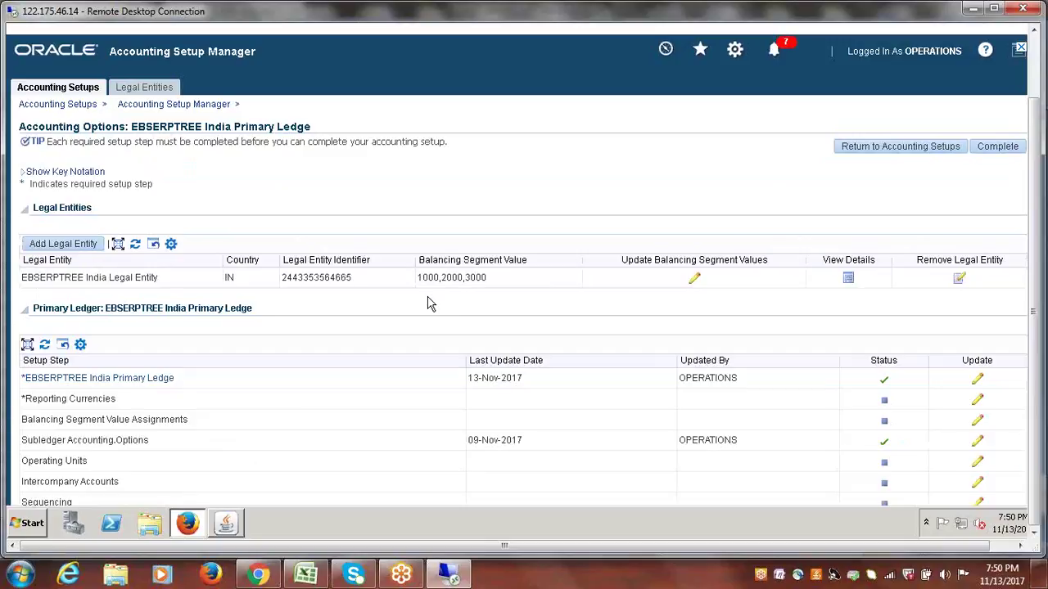
{"action": "left_click_drag", "start_coordinate": [418, 278], "coordinate": [492, 284]}
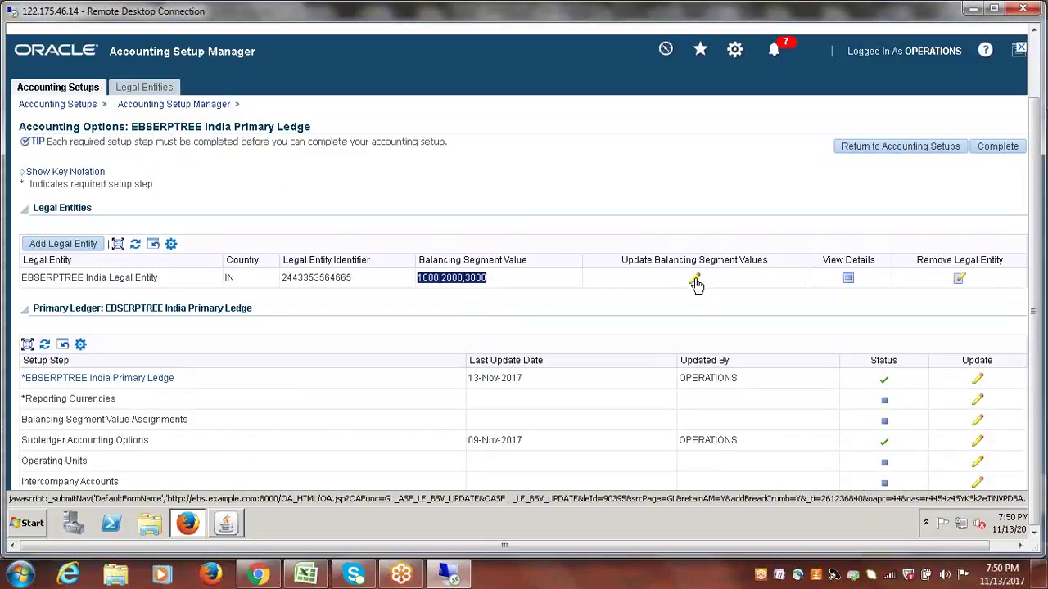
{"action": "left_click", "coordinate": [481, 283]}
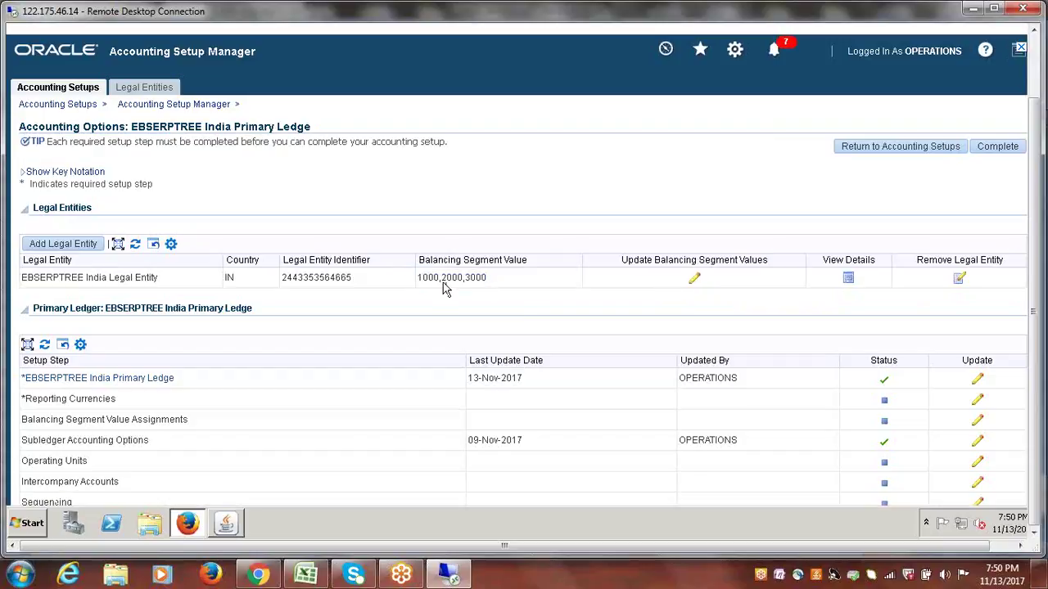
{"action": "left_click_drag", "start_coordinate": [419, 280], "coordinate": [491, 283]}
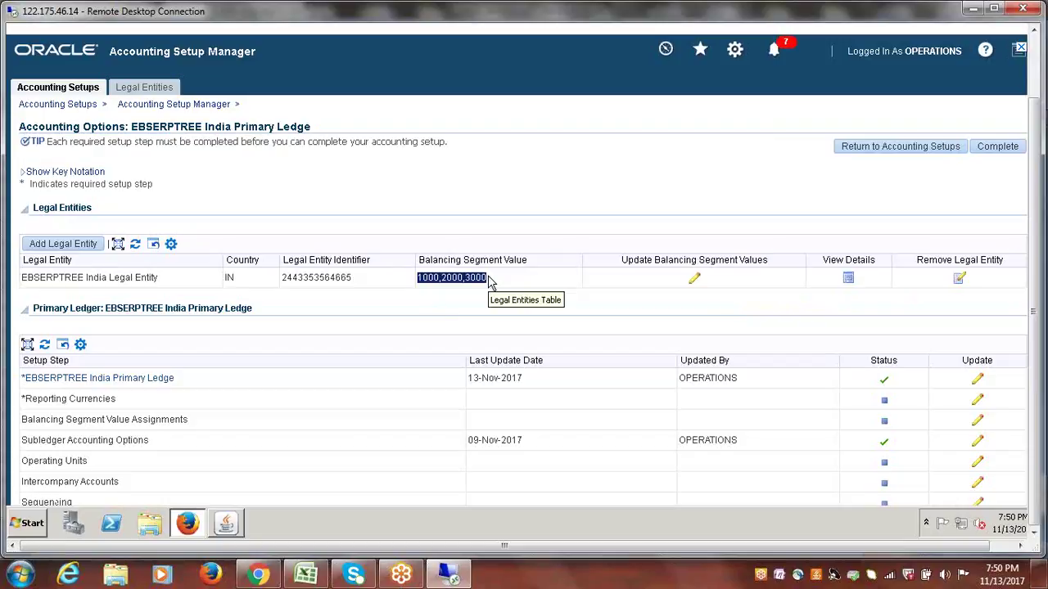
{"action": "left_click", "coordinate": [113, 313]}
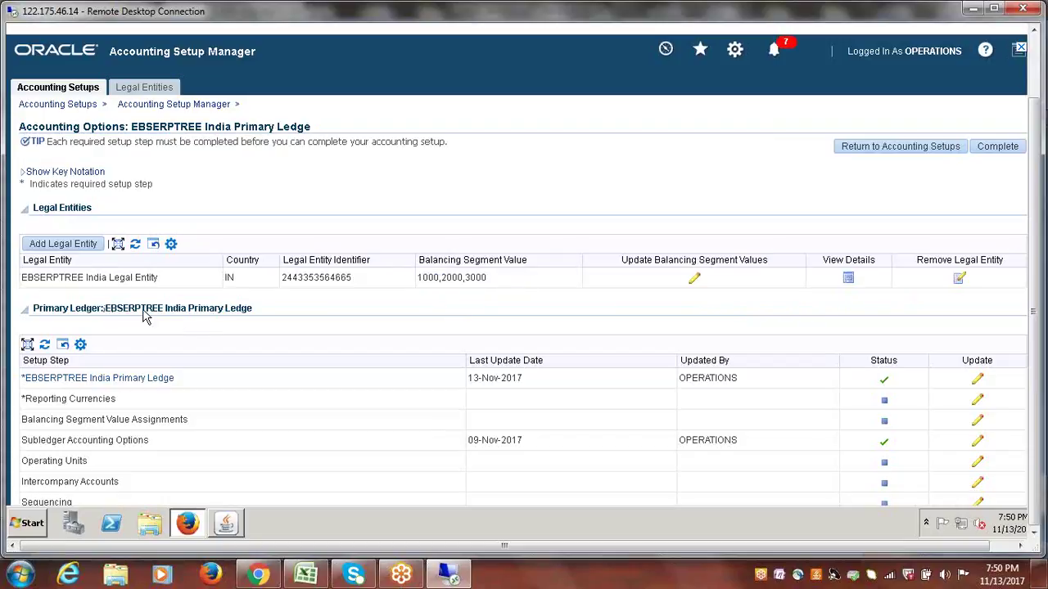
- Highlight the primary ledger and legal entity names, then maximize the Remote Desktop window
{"action": "left_click_drag", "start_coordinate": [144, 317], "coordinate": [257, 321]}
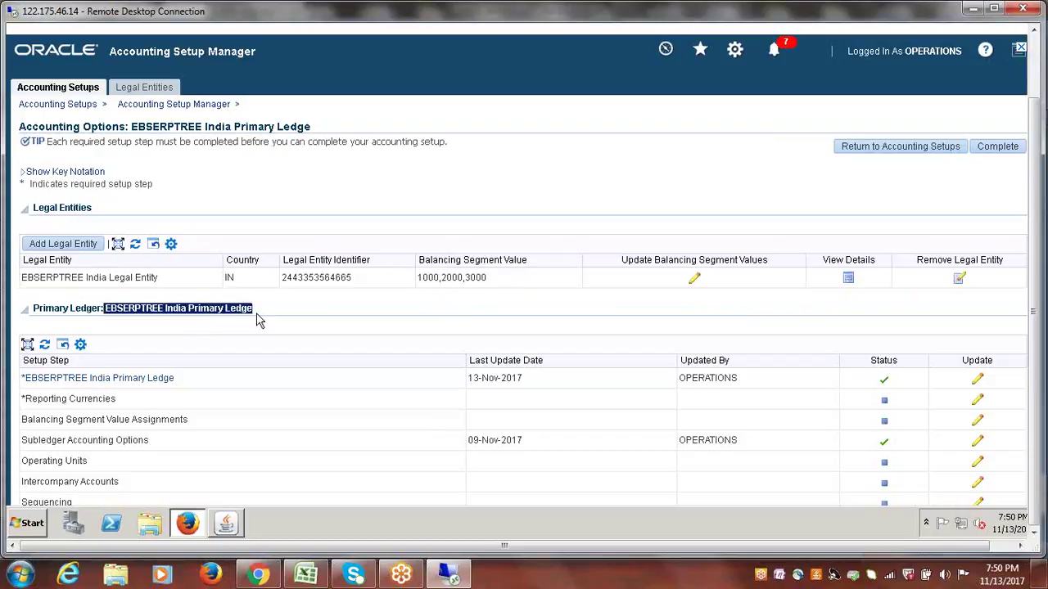
{"action": "left_click_drag", "start_coordinate": [23, 283], "coordinate": [161, 285]}
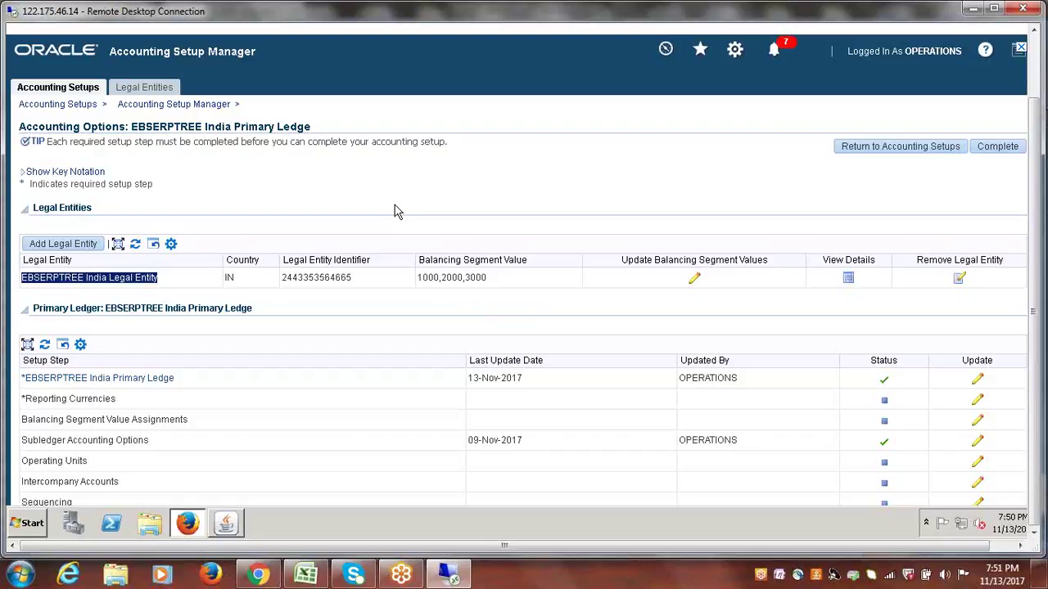
{"action": "left_click", "coordinate": [476, 202]}
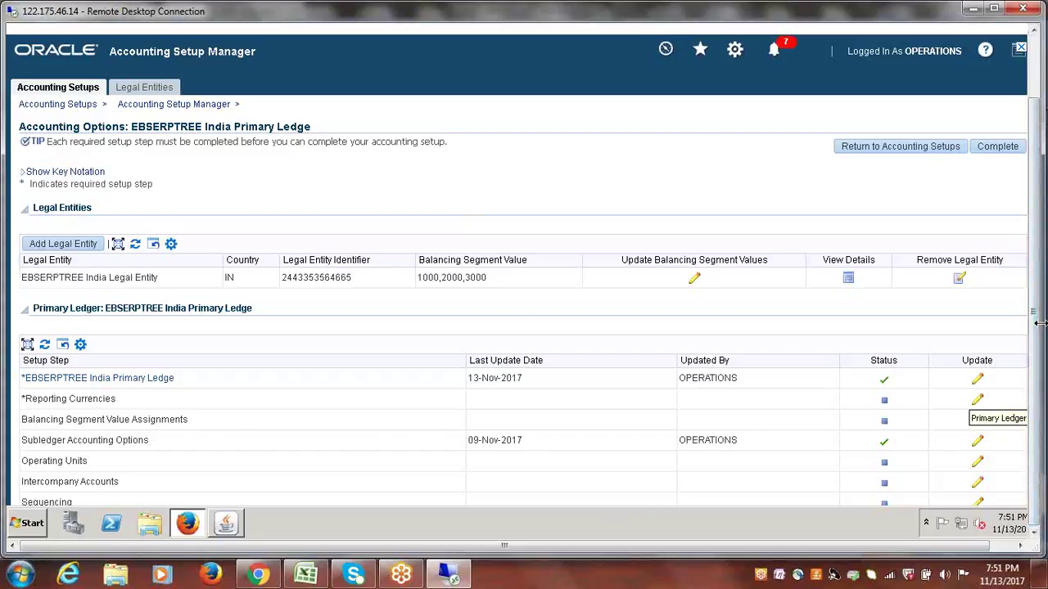
{"action": "left_click", "coordinate": [993, 9]}
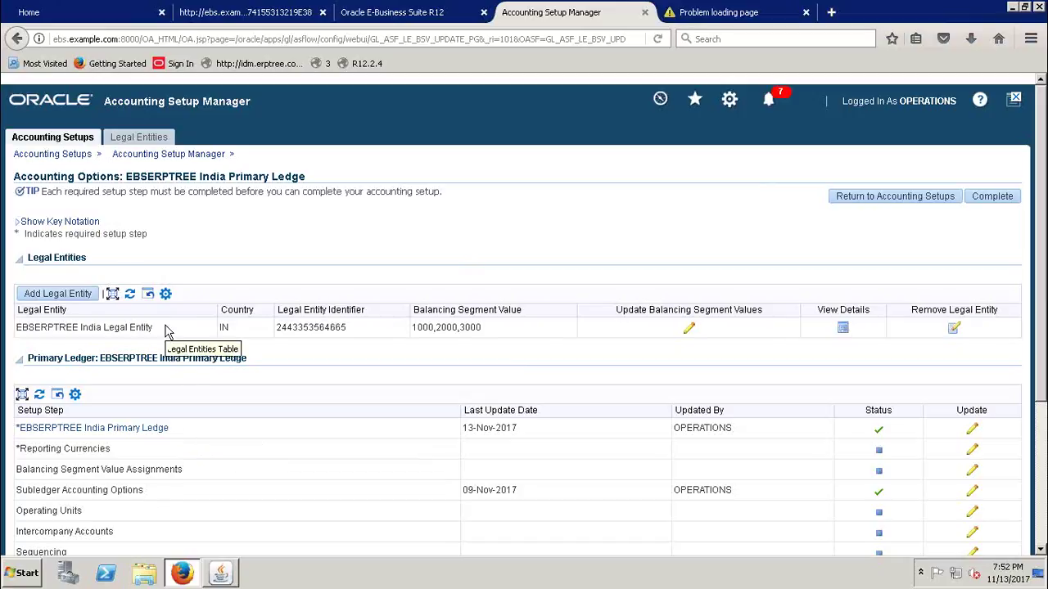
{"action": "left_click_drag", "start_coordinate": [164, 328], "coordinate": [10, 328]}
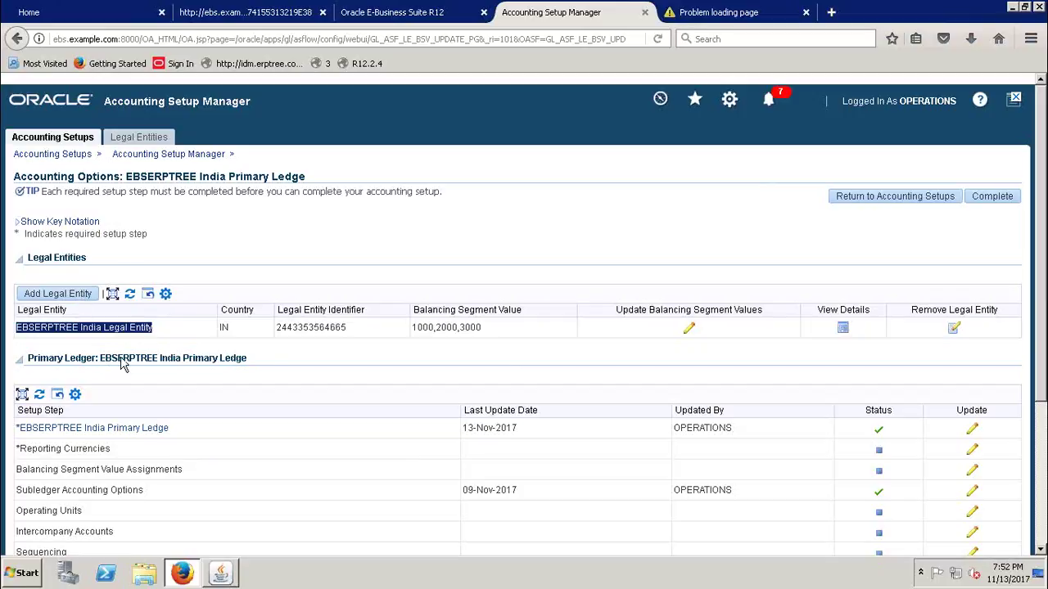
{"action": "left_click", "coordinate": [258, 367]}
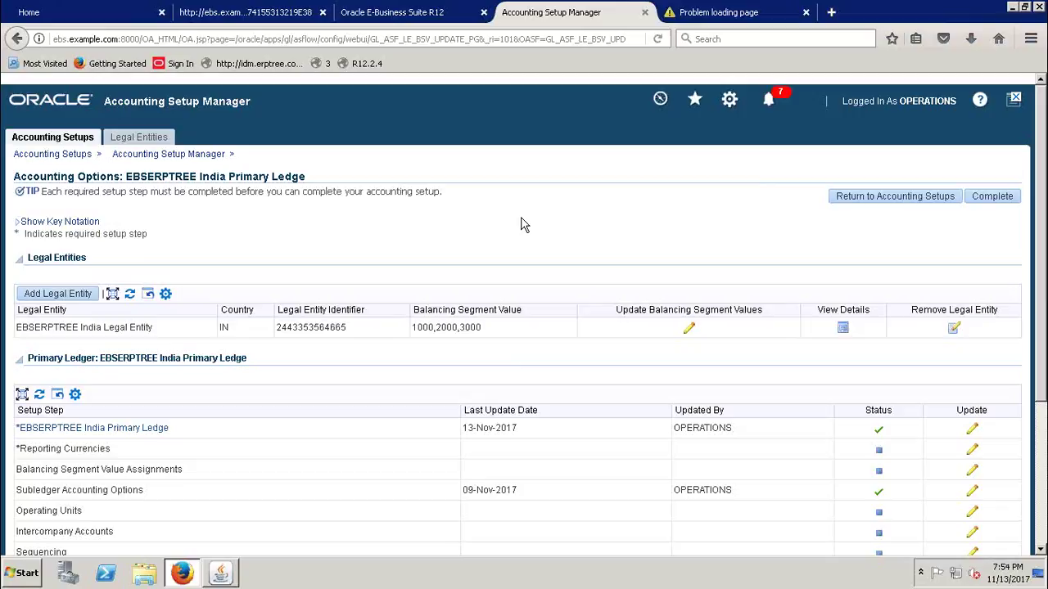
{"action": "left_click", "coordinate": [49, 139]}
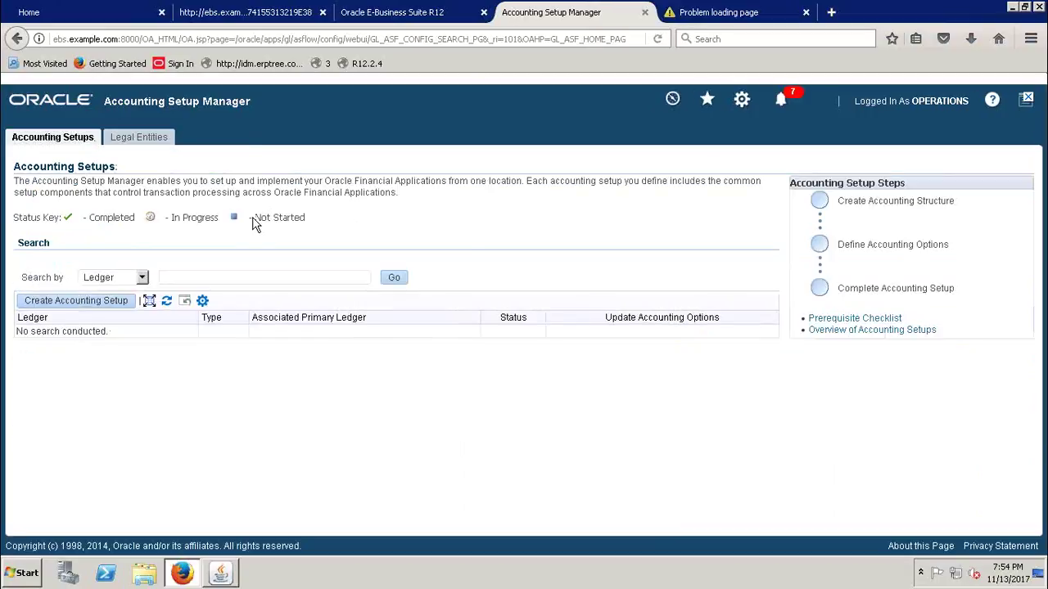
- Search ledgers for EBSERPTREE, note the Completed status key, and reopen its Accounting Options
{"action": "left_click", "coordinate": [171, 280]}
{"action": "type", "text": "EBS"}
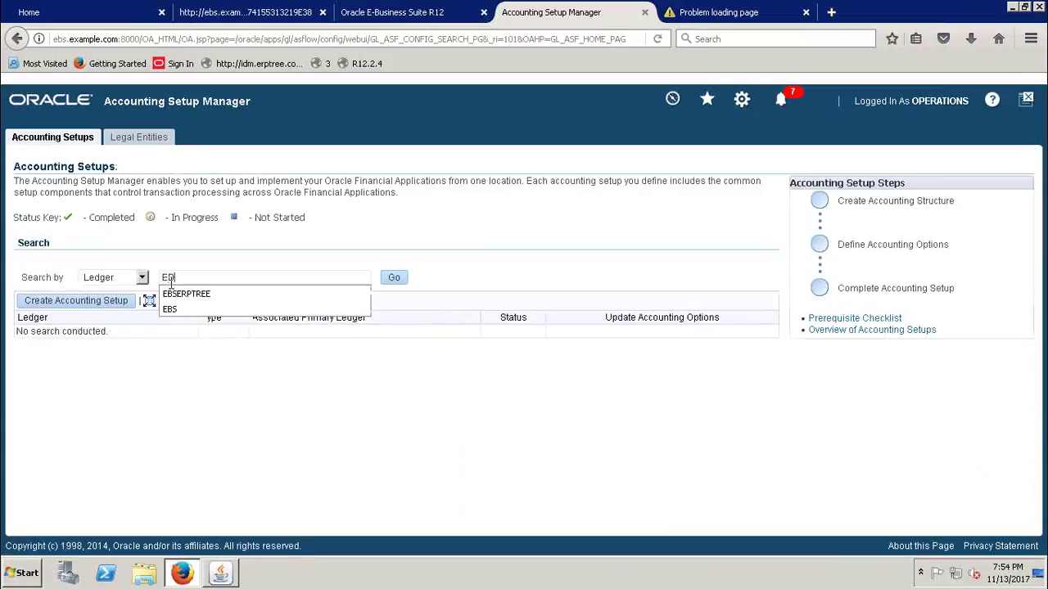
{"action": "left_click", "coordinate": [185, 294]}
{"action": "left_click", "coordinate": [398, 287]}
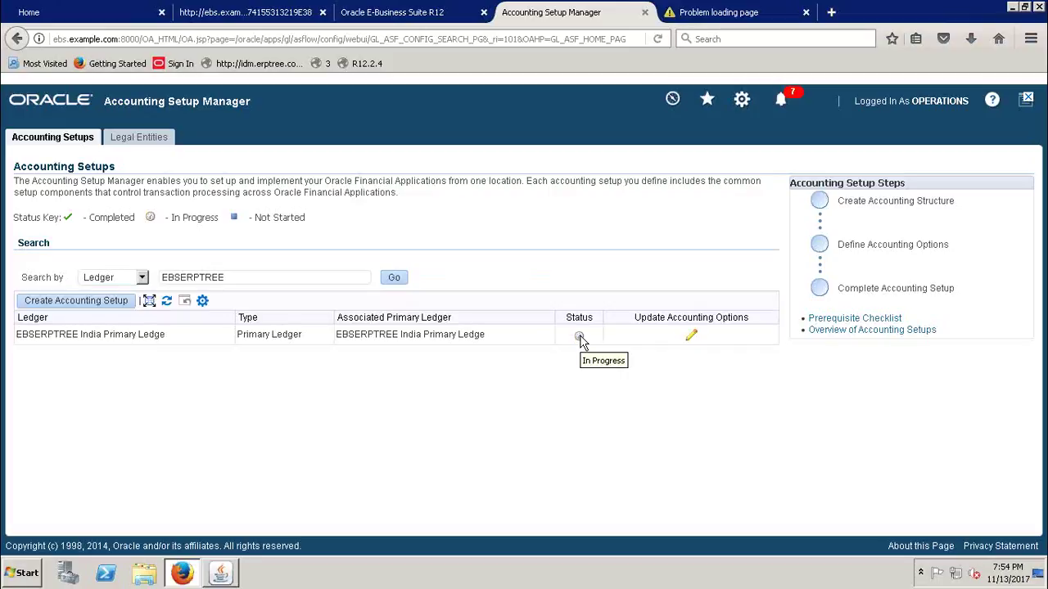
{"action": "left_click_drag", "start_coordinate": [87, 218], "coordinate": [138, 229]}
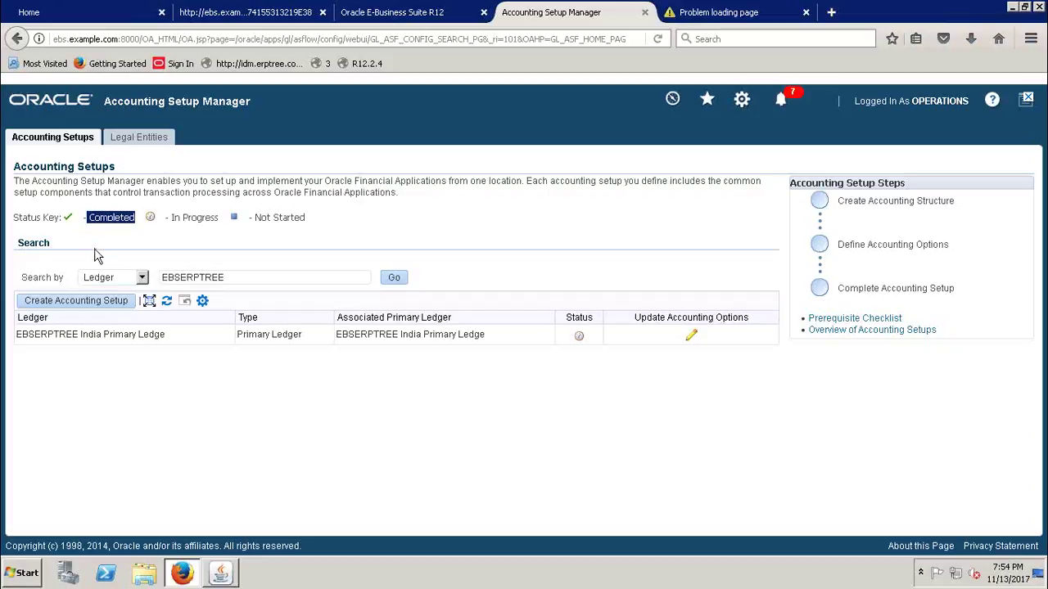
{"action": "left_click", "coordinate": [466, 252]}
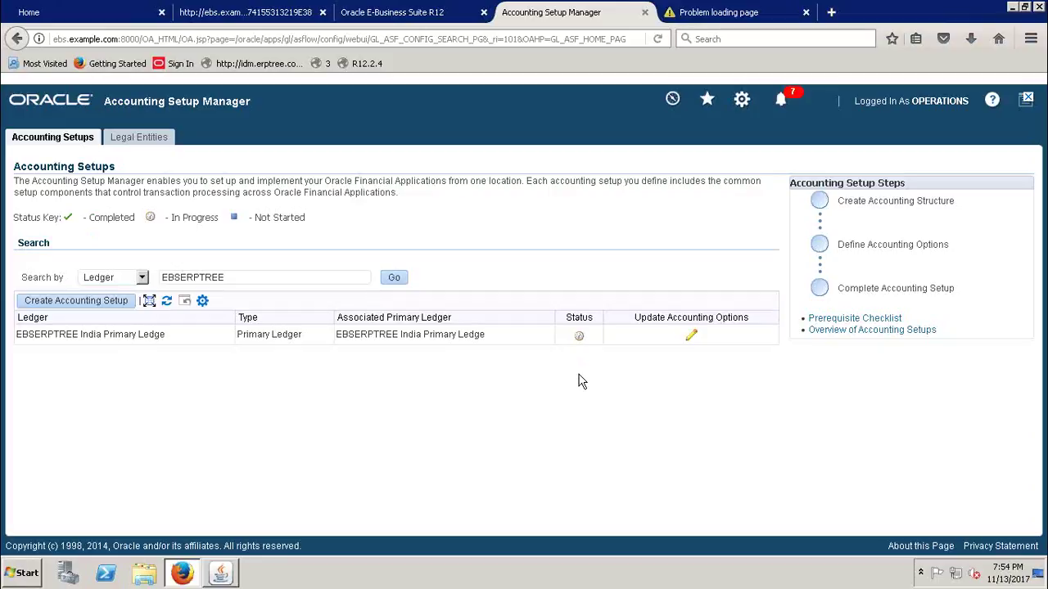
{"action": "left_click", "coordinate": [691, 338]}
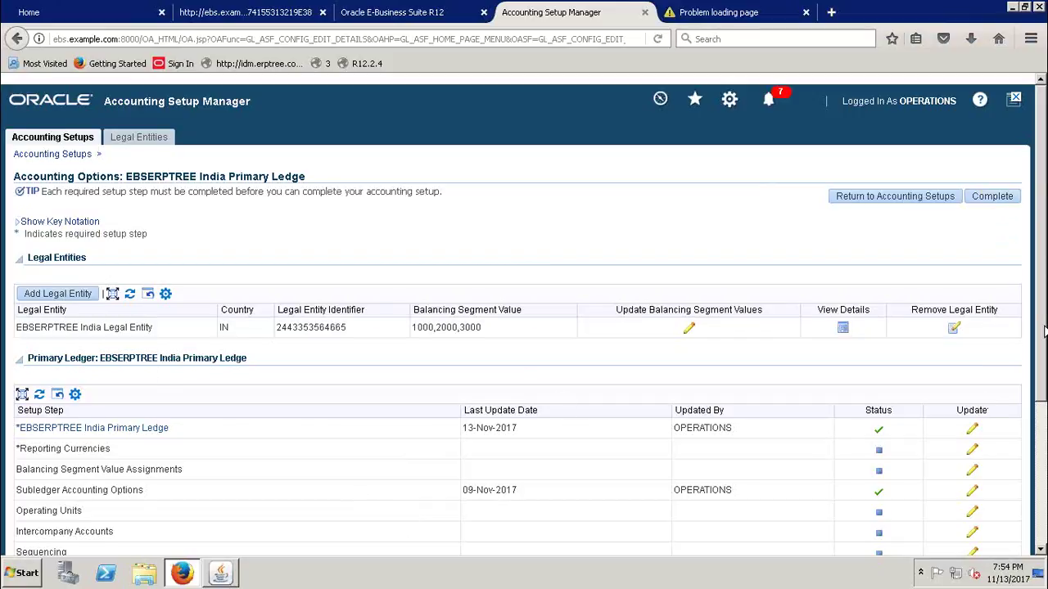
- Choose Complete to finish the accounting setup for EBSERPTREE India Primary Ledge
{"action": "scroll", "coordinate": [1041, 324], "scroll_direction": "down", "scroll_amount": 2}
{"action": "scroll", "coordinate": [54, 472], "scroll_direction": "up", "scroll_amount": 2}
{"action": "left_click", "coordinate": [1005, 199]}
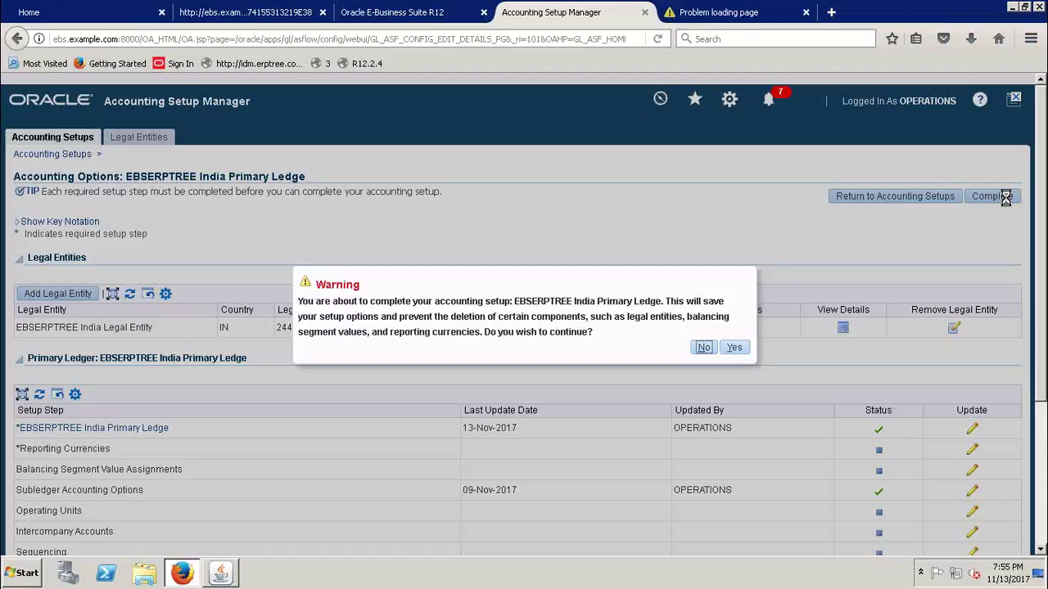
- Review the warning's legal entity and balancing segment value notes, then confirm with Yes
{"action": "left_click_drag", "start_coordinate": [628, 316], "coordinate": [678, 317]}
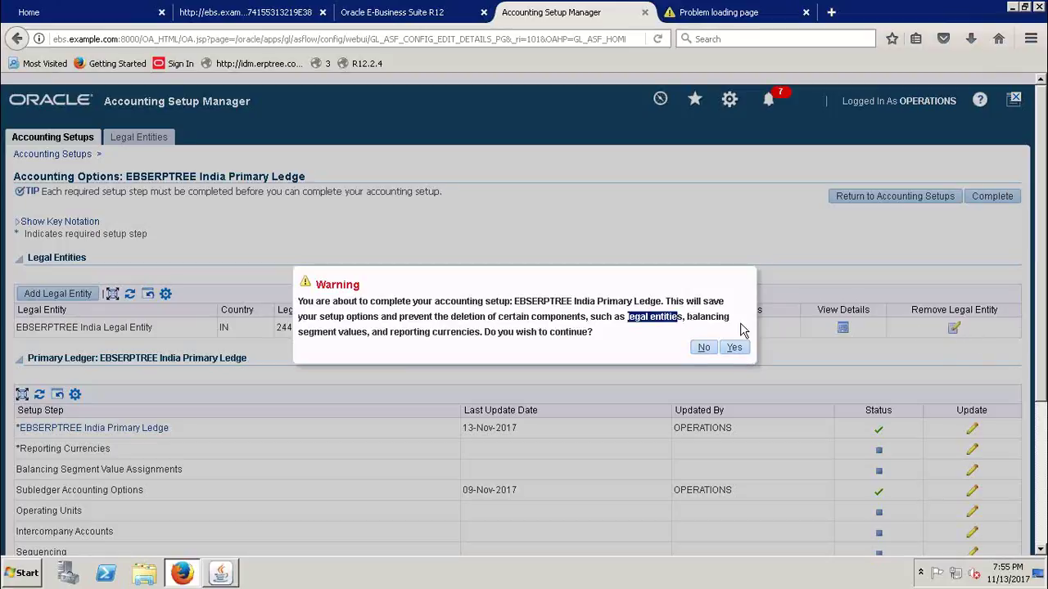
{"action": "left_click_drag", "start_coordinate": [685, 318], "coordinate": [369, 342]}
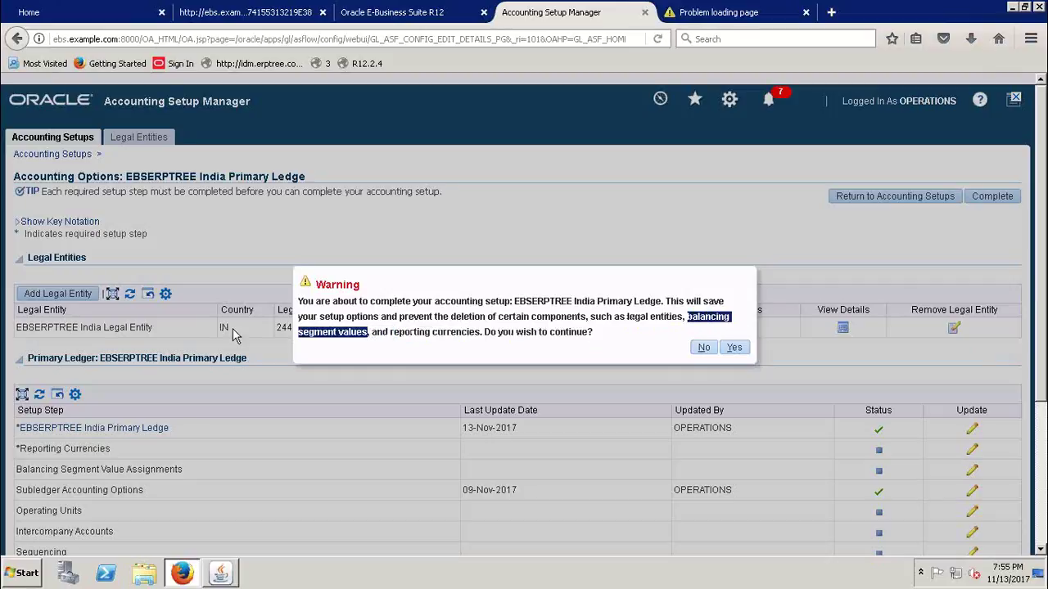
{"action": "left_click", "coordinate": [550, 352]}
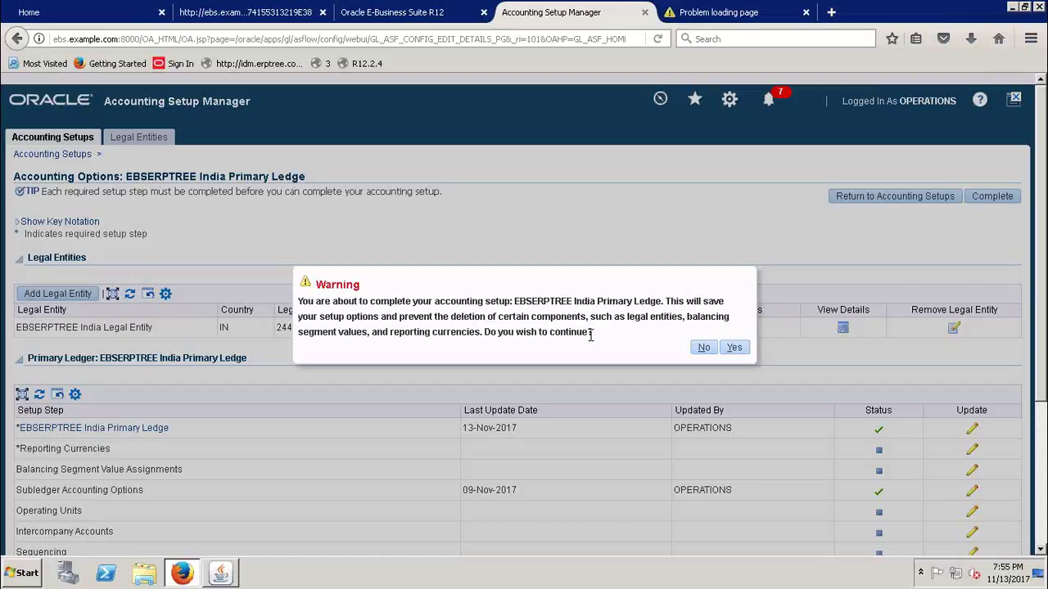
{"action": "left_click", "coordinate": [734, 350]}
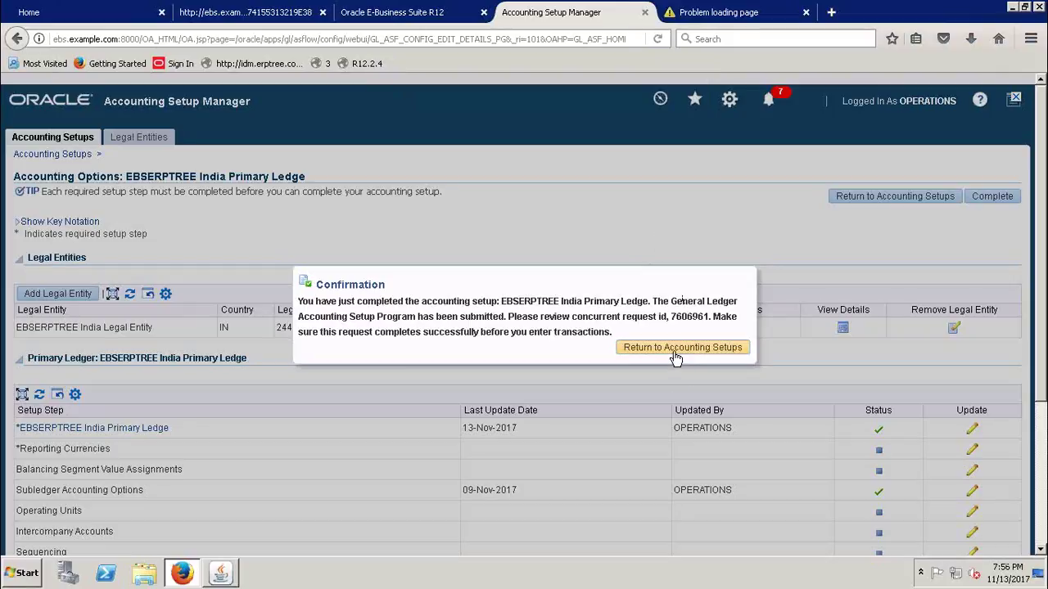
- Go back to Accounting Setups, check the ledger's Complete status, and reopen its Accounting Options
{"action": "left_click", "coordinate": [668, 348]}
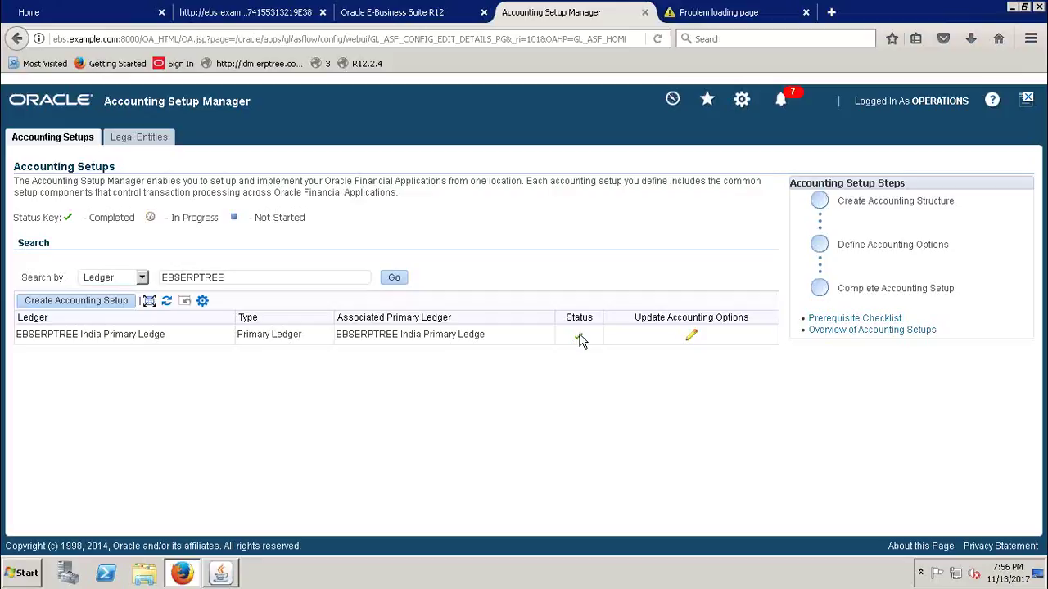
{"action": "mouse_move", "coordinate": [579, 342]}
{"action": "left_click", "coordinate": [692, 339]}
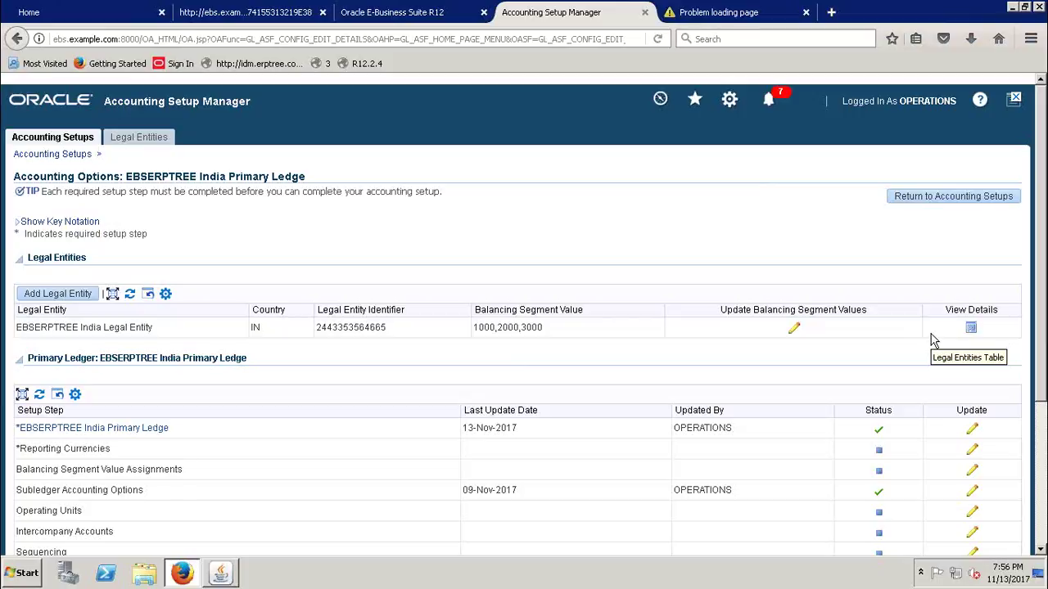
- Apply balancing segment values 1000, 2000 and 3000 to the EBSERPTREE India Legal Entity
{"action": "left_click", "coordinate": [796, 329]}
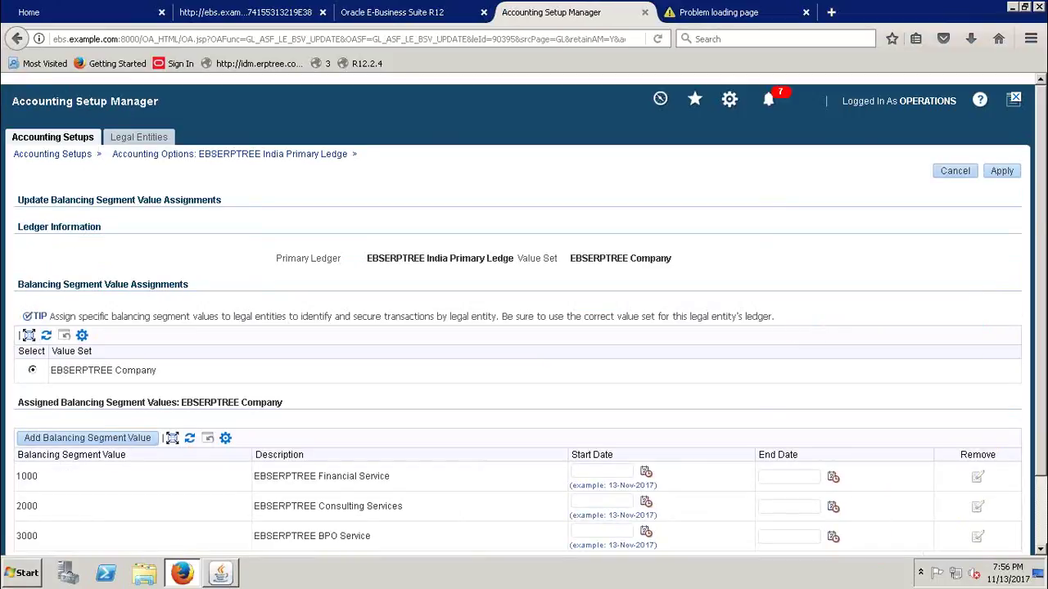
{"action": "scroll", "coordinate": [1044, 222], "scroll_direction": "down", "scroll_amount": 3}
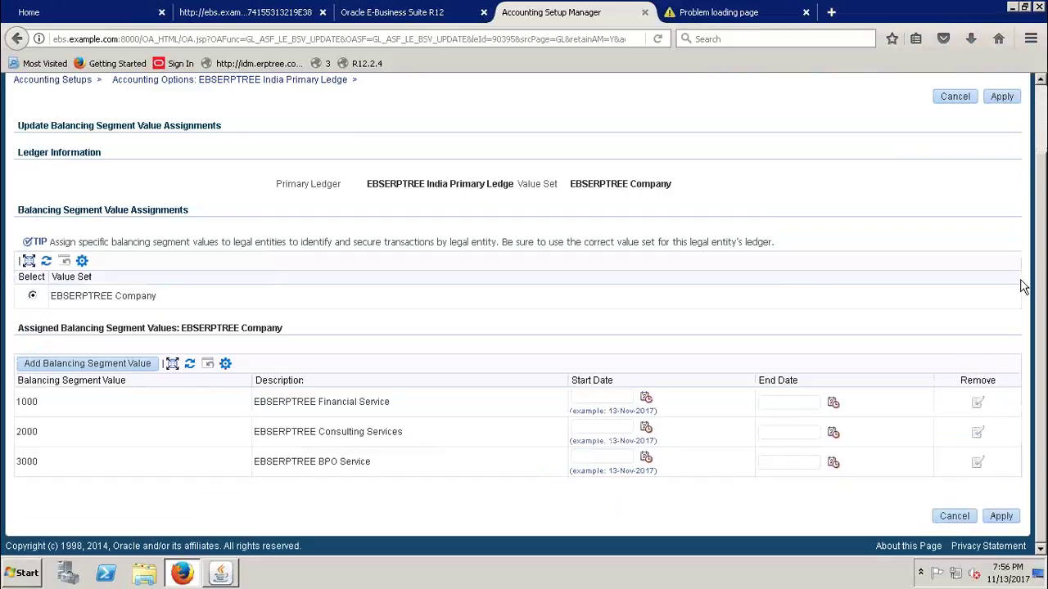
{"action": "scroll", "coordinate": [1045, 337], "scroll_direction": "up", "scroll_amount": 3}
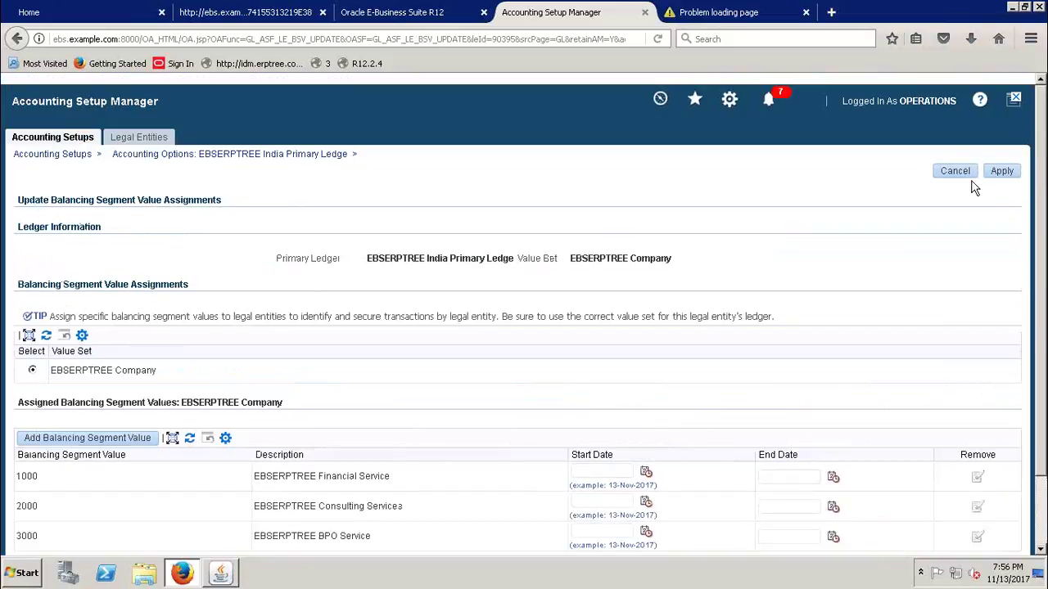
{"action": "left_click", "coordinate": [1003, 172]}
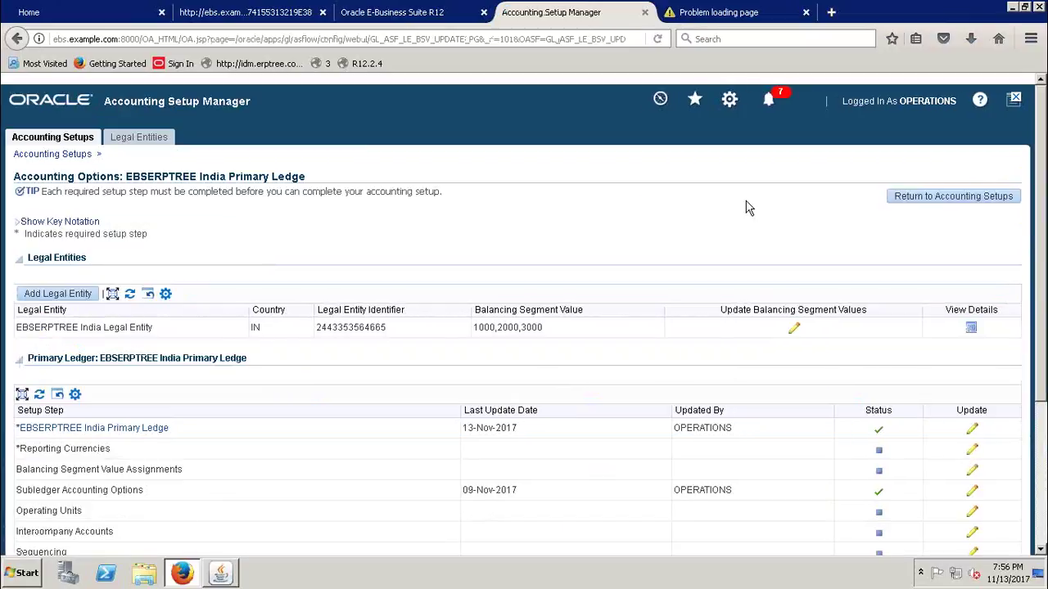
- Minimize the remote desktop session to return to the Today's_Session Excel workbook
{"action": "left_click_drag", "start_coordinate": [1043, 170], "coordinate": [1044, 255]}
{"action": "mouse_move", "coordinate": [629, 8]}
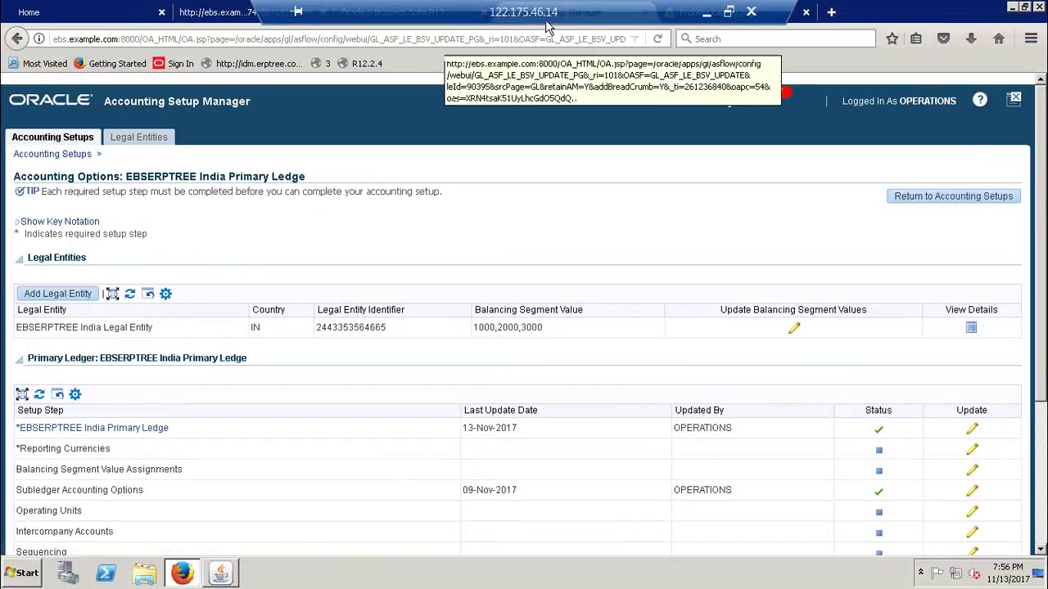
{"action": "left_click", "coordinate": [706, 13]}
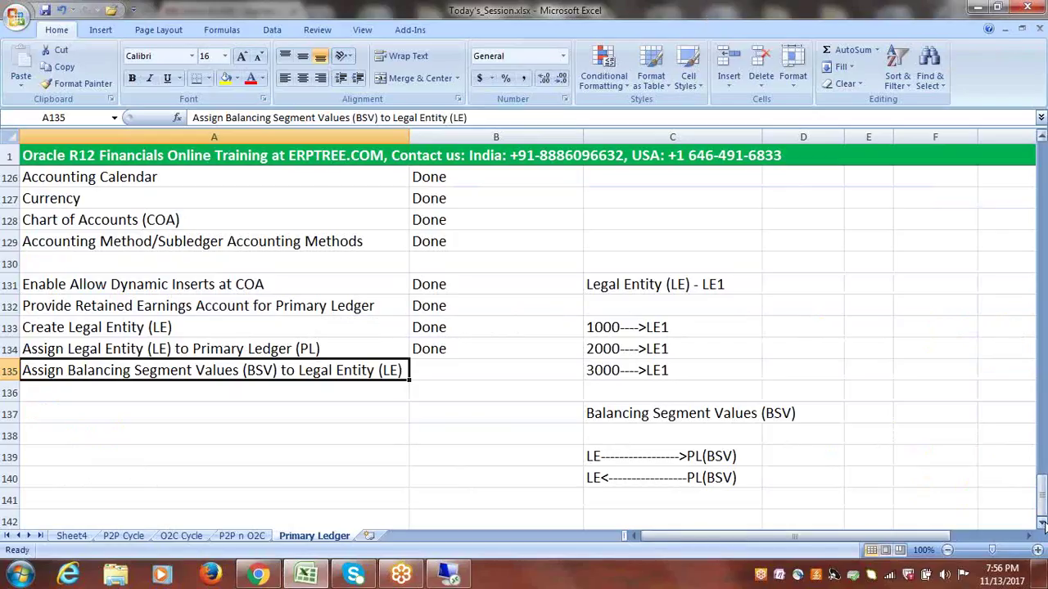
{"action": "scroll", "coordinate": [1042, 524], "scroll_direction": "down", "scroll_amount": 3}
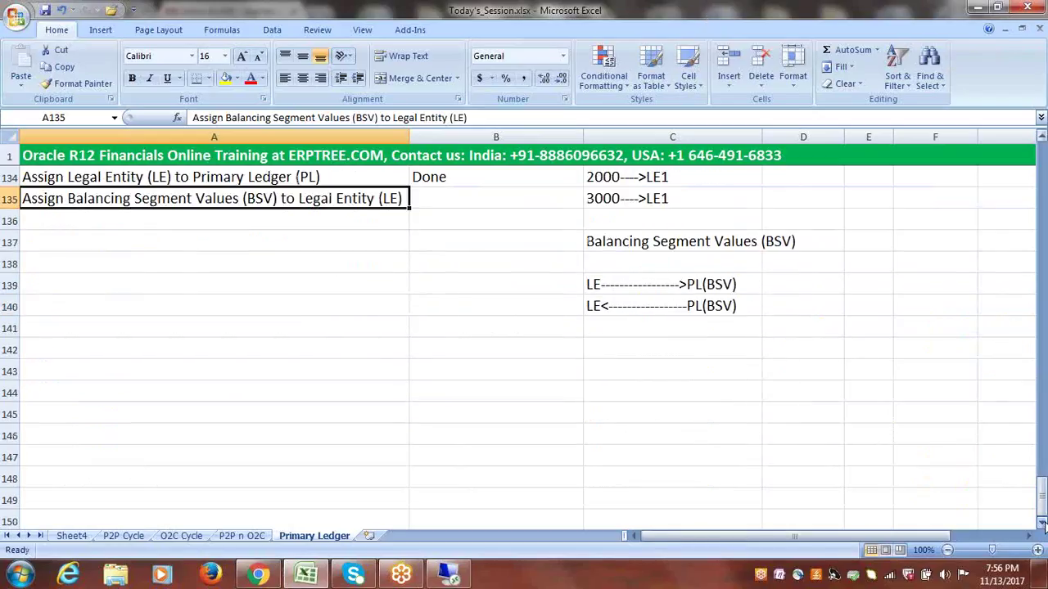
{"action": "left_click", "coordinate": [191, 379]}
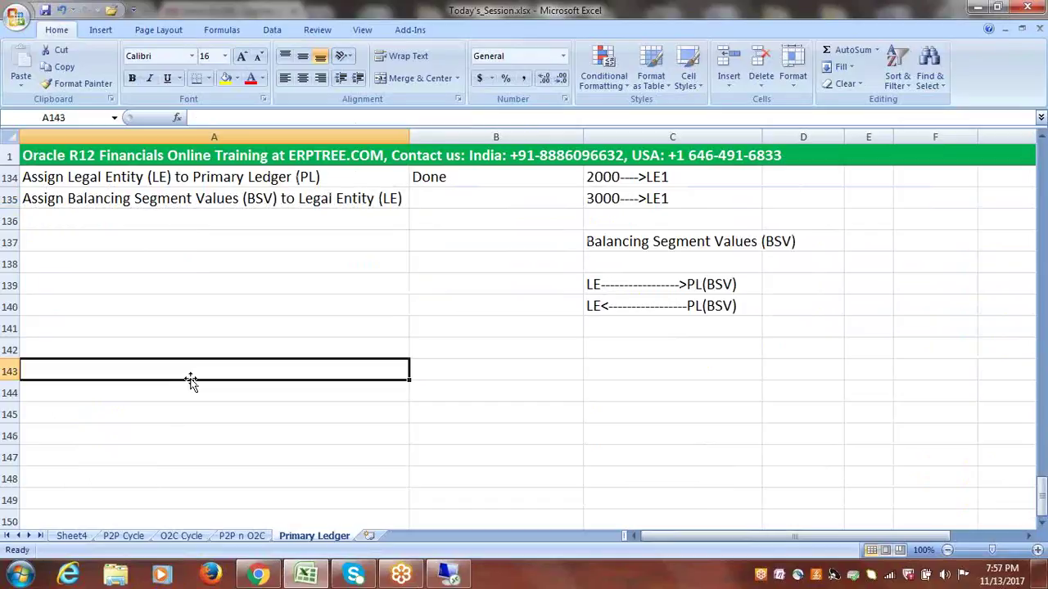
{"action": "left_click", "coordinate": [192, 393]}
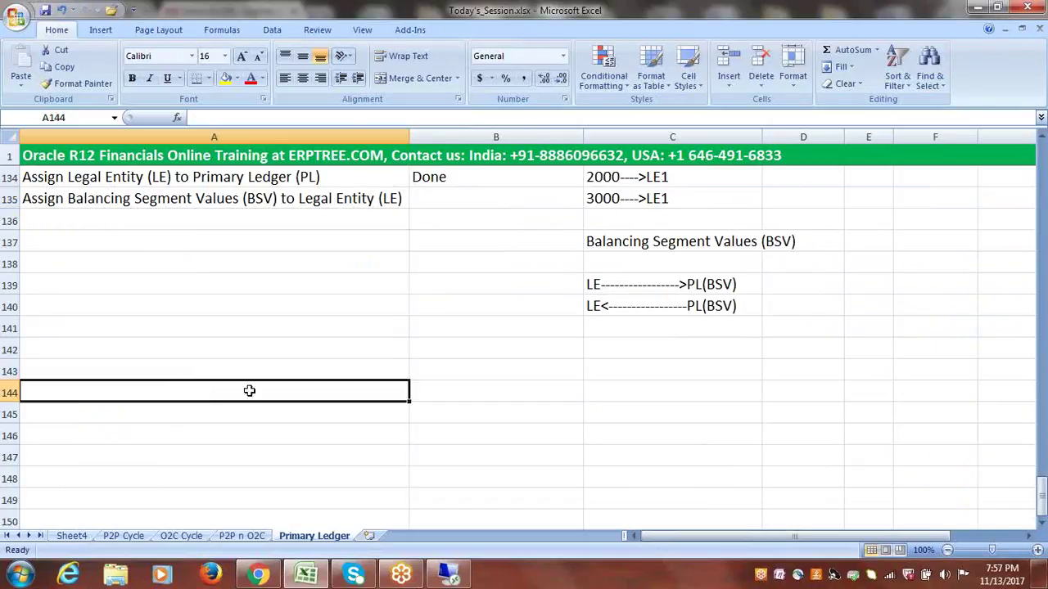
{"action": "left_click", "coordinate": [436, 394]}
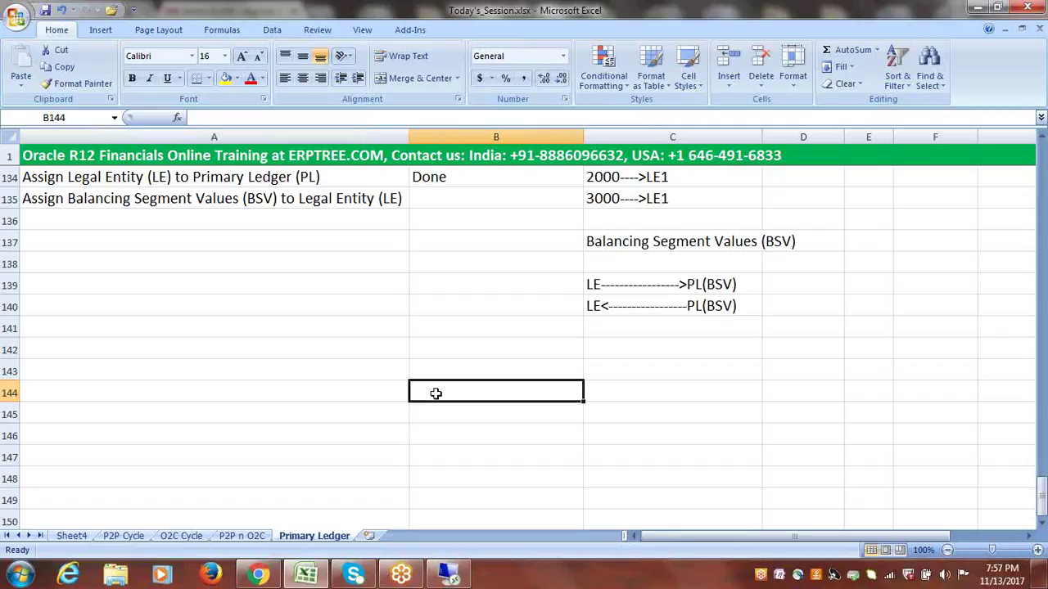
{"action": "left_click", "coordinate": [646, 390]}
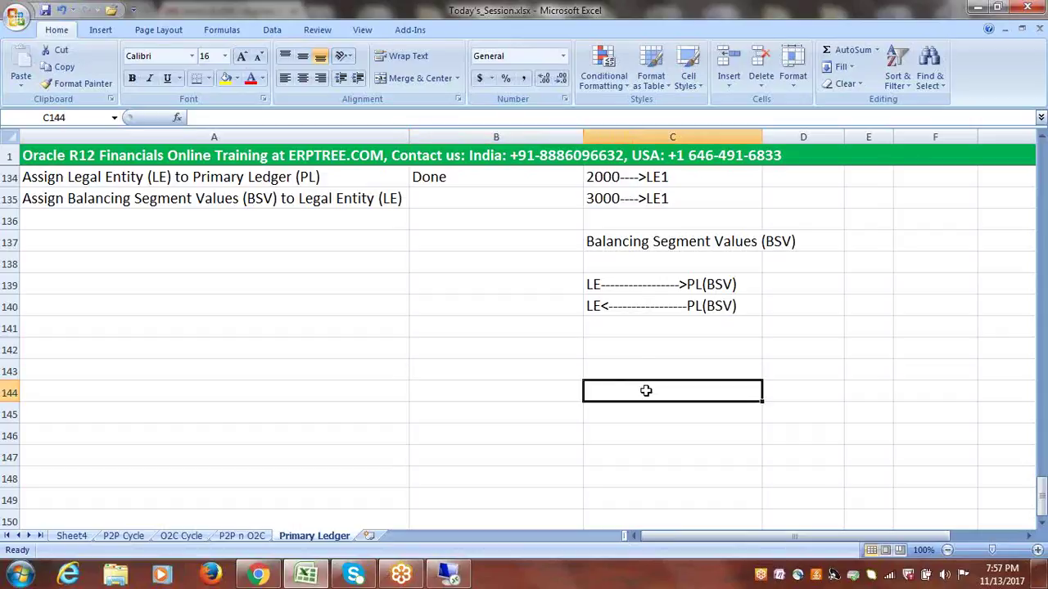
- Enter the note 'Create Responsibility (Forms,Reports)' in cell C144
{"action": "type", "text": "Create"}
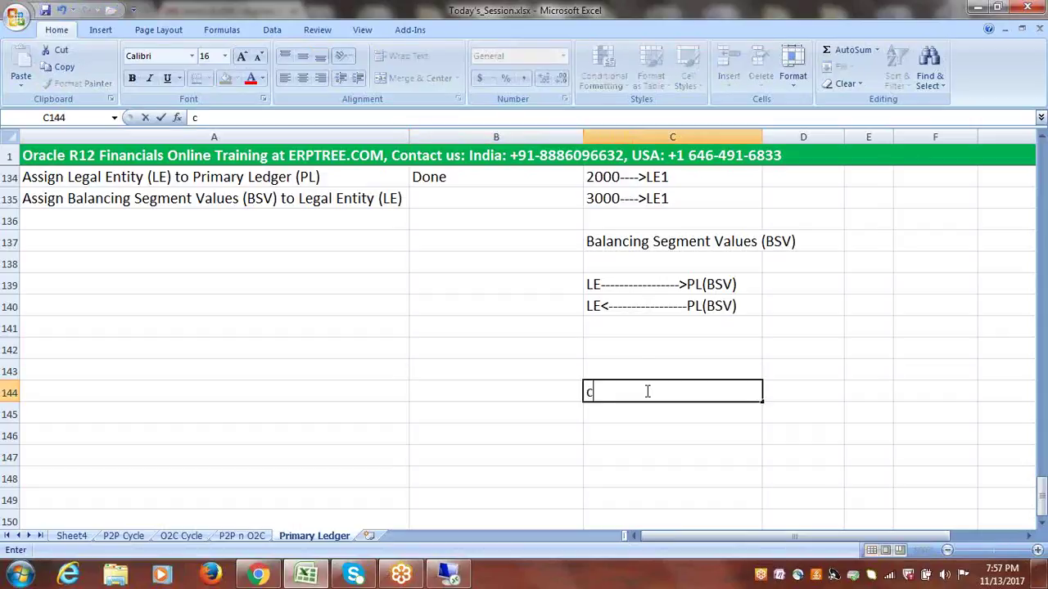
{"action": "type", "text": " R"}
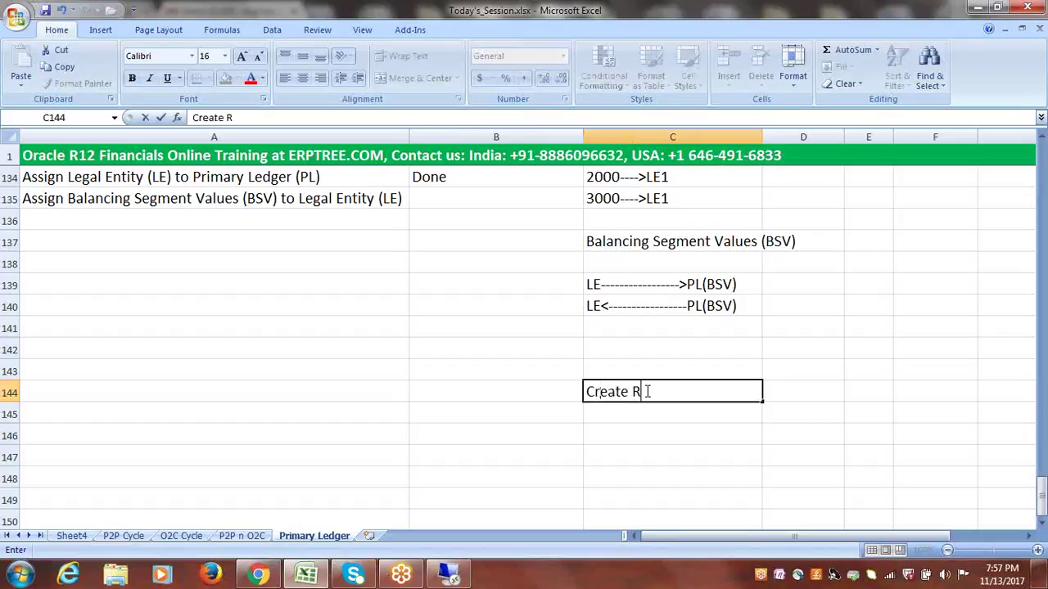
{"action": "type", "text": "esponsibility"}
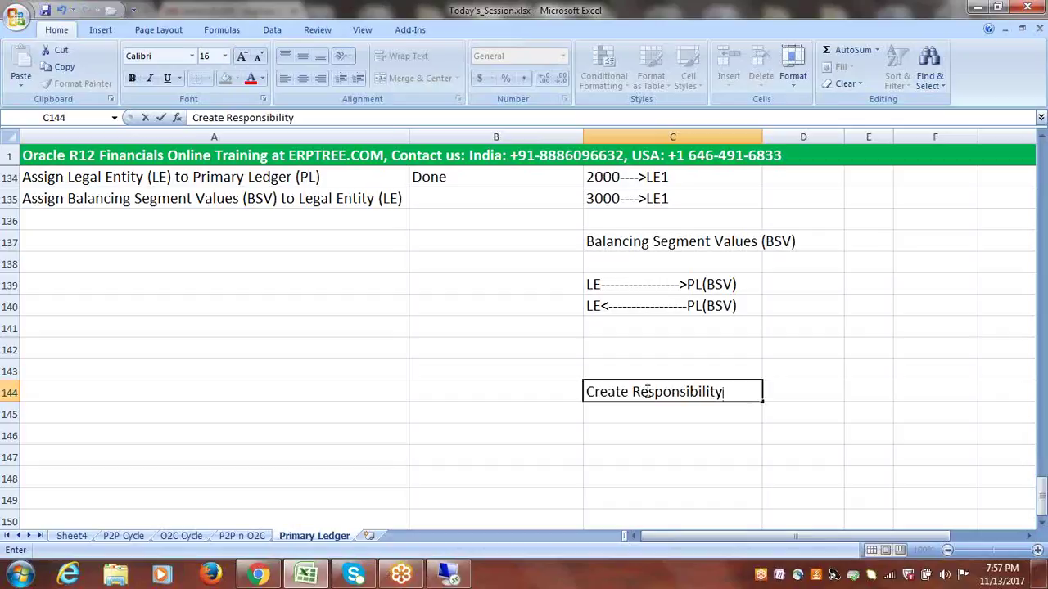
{"action": "type", "text": " (Forms"}
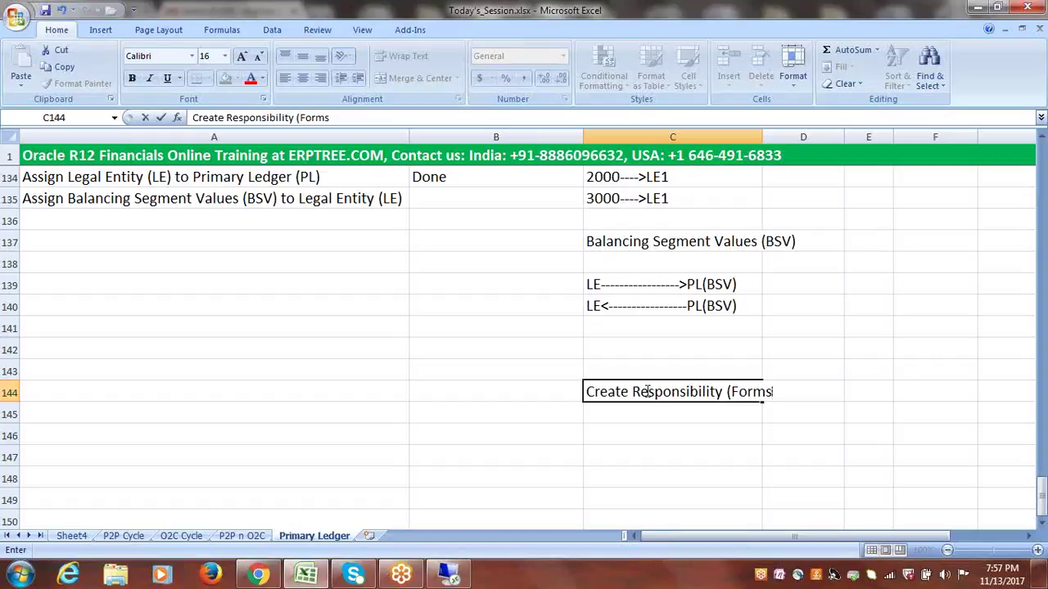
{"action": "type", "text": ",Reports,"}
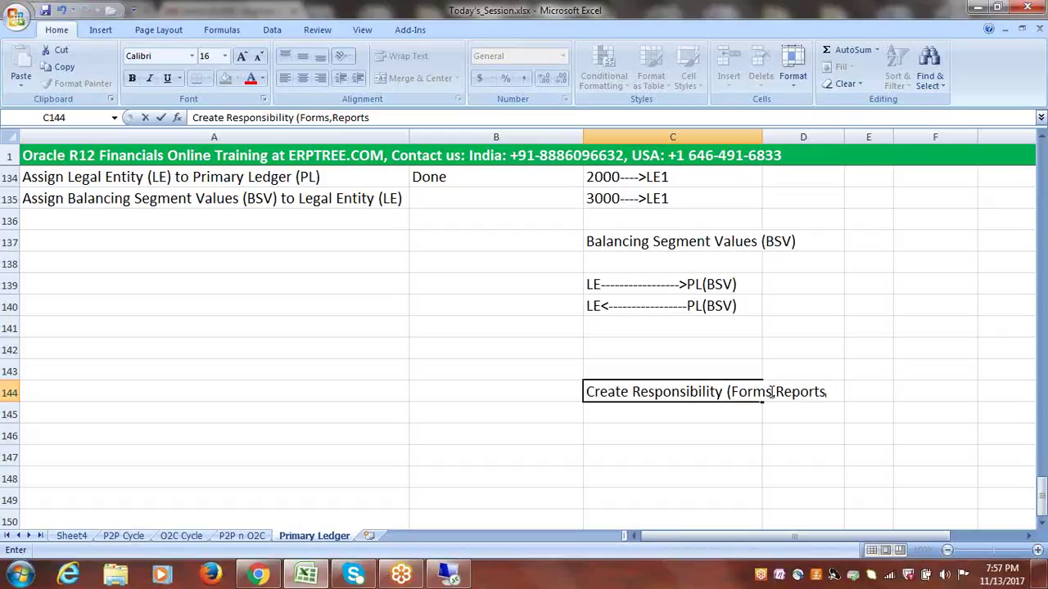
{"action": "left_click_drag", "start_coordinate": [772, 391], "coordinate": [738, 391]}
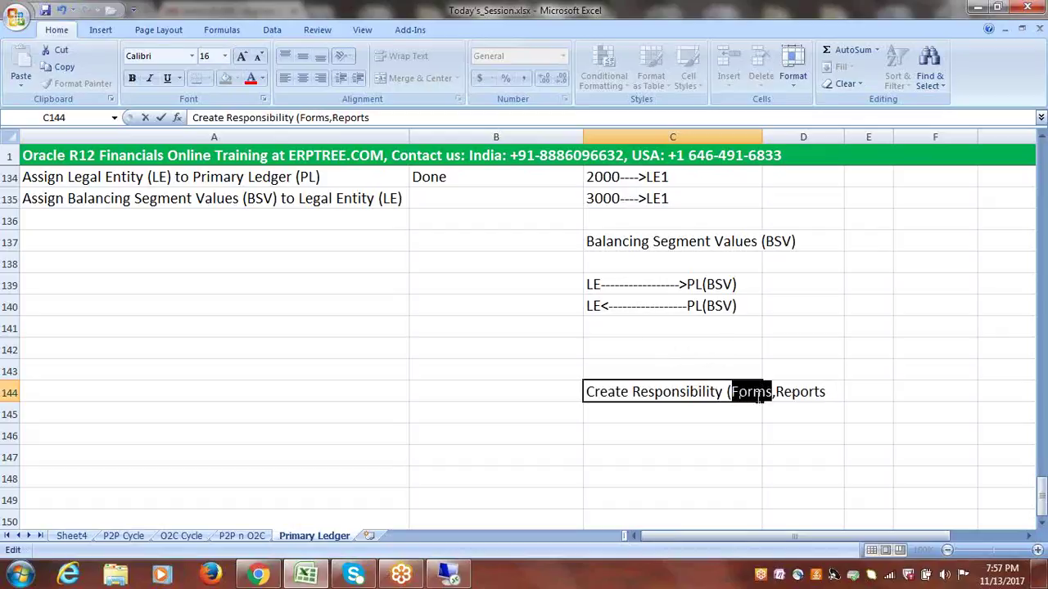
{"action": "left_click", "coordinate": [773, 391]}
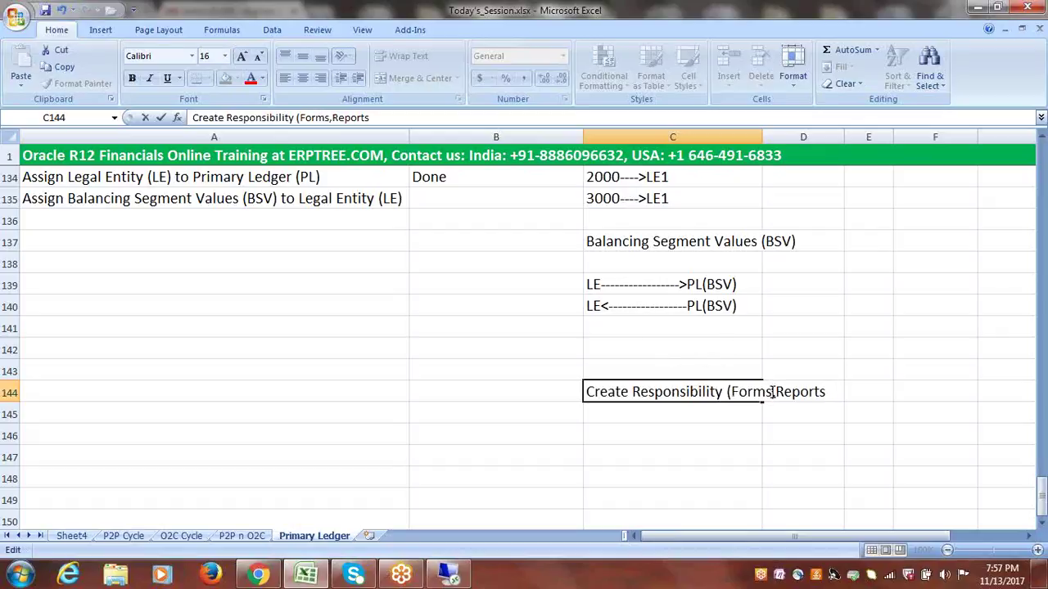
{"action": "left_click_drag", "start_coordinate": [773, 391], "coordinate": [733, 391]}
{"action": "left_click", "coordinate": [836, 392]}
{"action": "type", "text": ")"}
{"action": "left_click", "coordinate": [739, 412]}
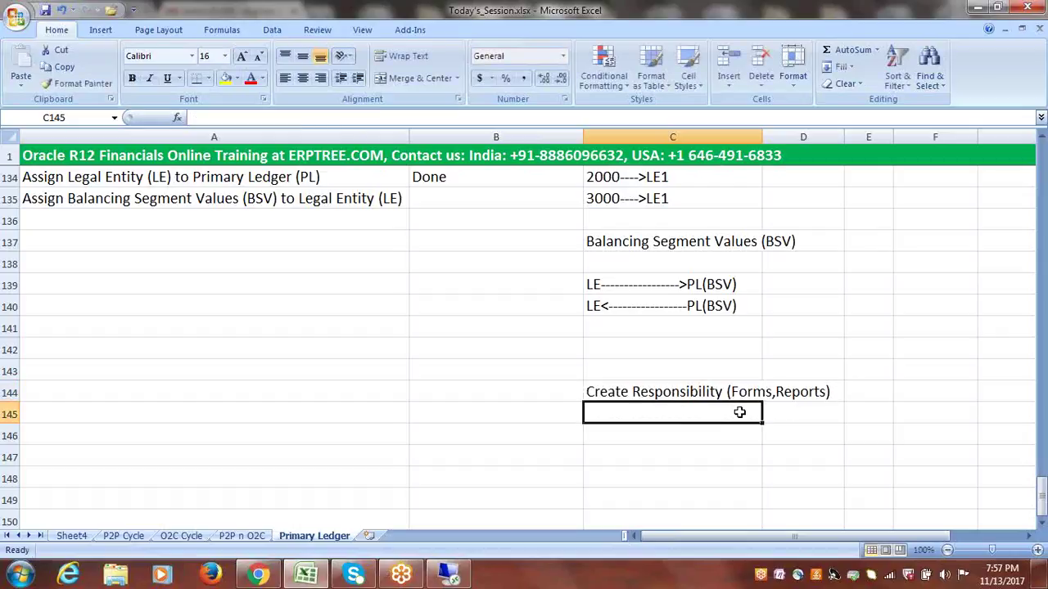
- Widen column C to fit the note and check its text
{"action": "left_click_drag", "start_coordinate": [764, 134], "coordinate": [788, 133]}
{"action": "left_click", "coordinate": [802, 412]}
{"action": "left_click", "coordinate": [667, 393]}
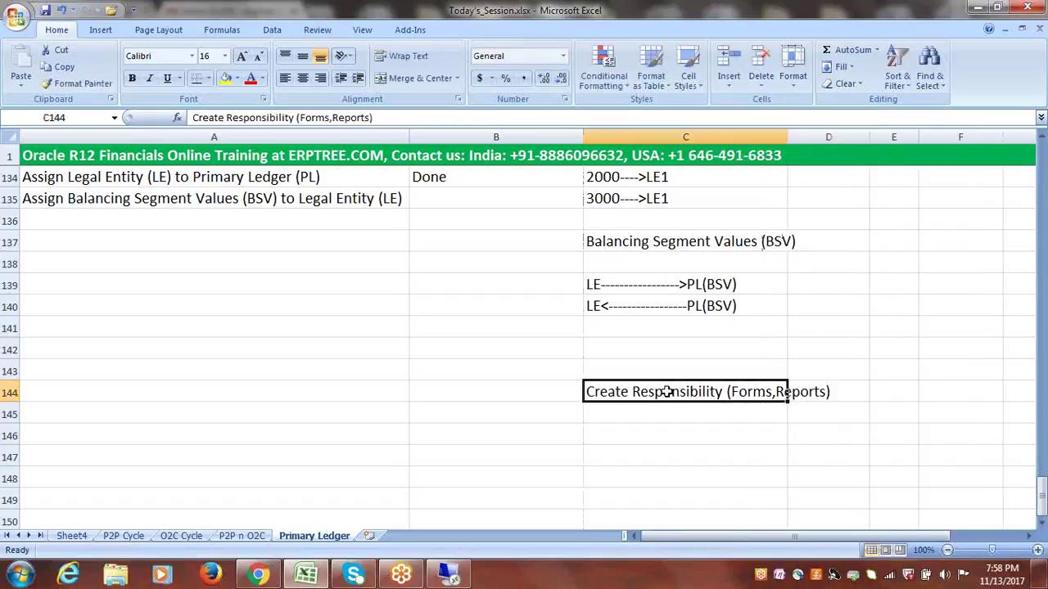
{"action": "left_click", "coordinate": [535, 392]}
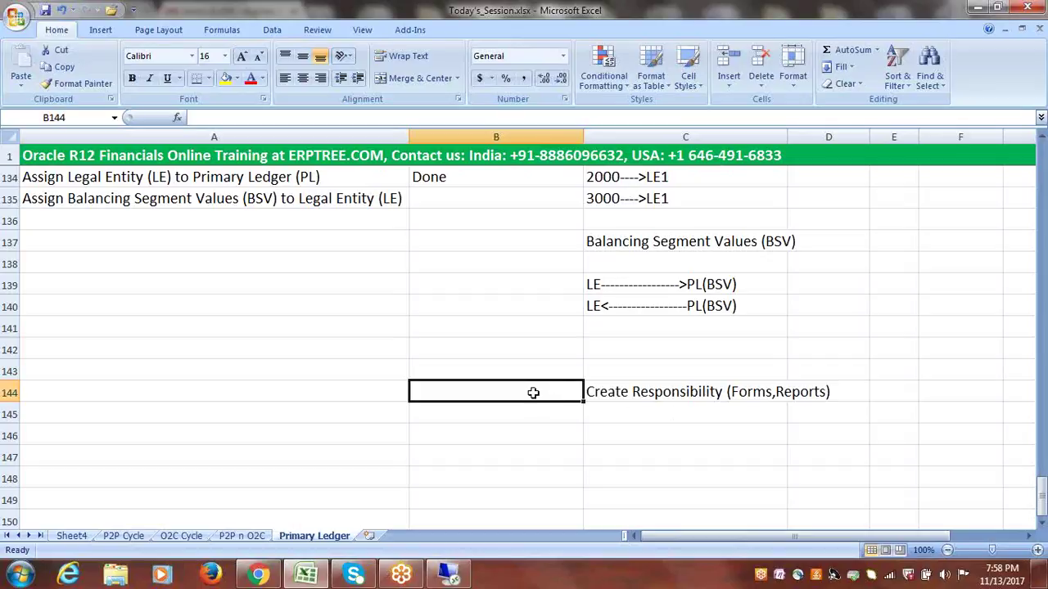
- Type the label 'Primary Ledger------------>' into cell B144
{"action": "type", "text": "8"}
{"action": "key", "text": "BackSpace"}
{"action": "type", "text": "Primar"}
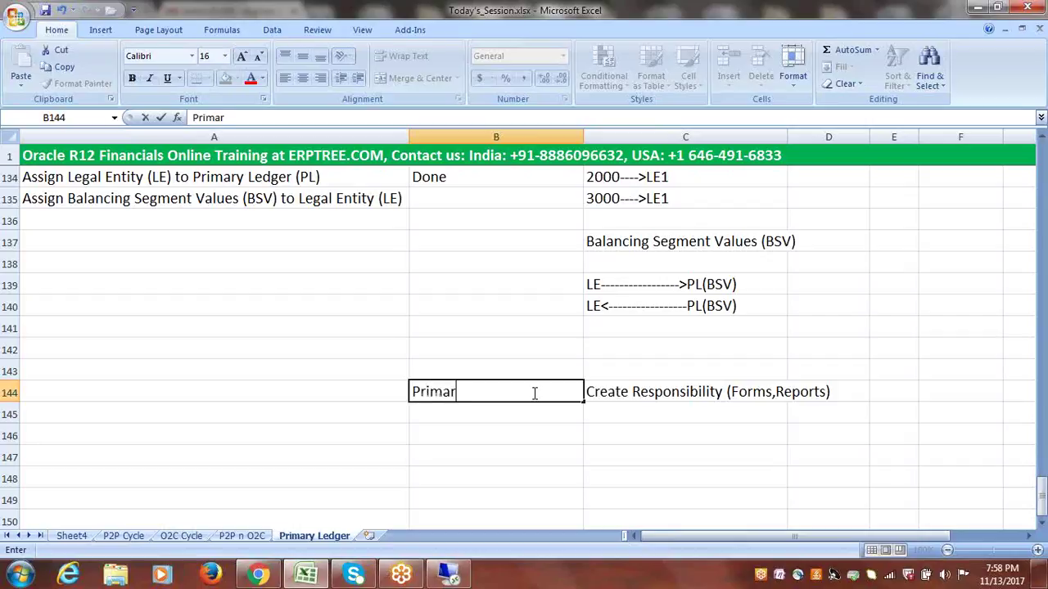
{"action": "type", "text": "y Ledger"}
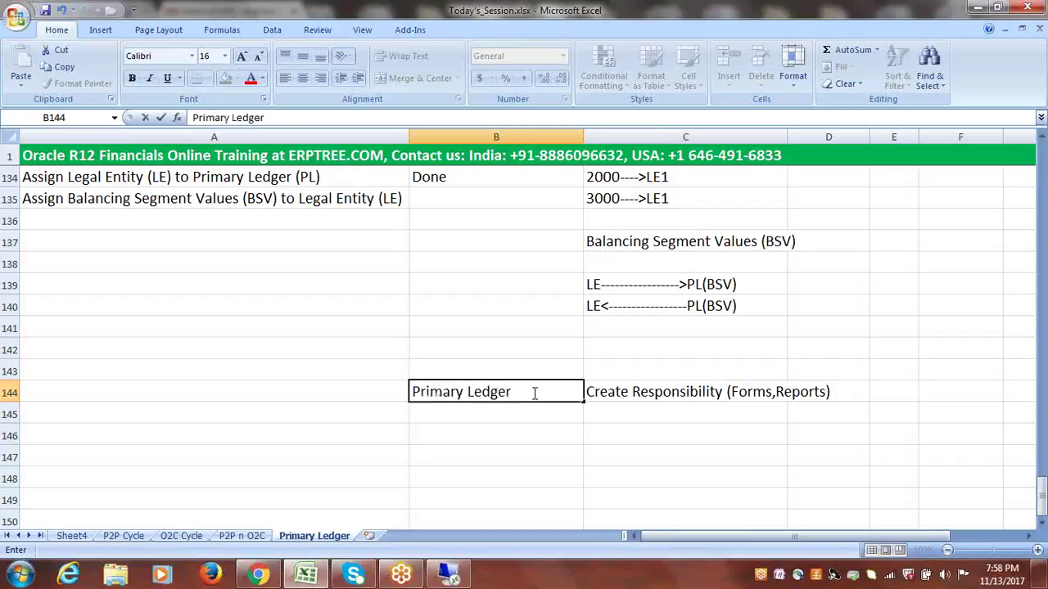
{"action": "type", "text": "----------------"}
{"action": "key", "text": "BackSpace"}
{"action": "key", "text": "BackSpace"}
{"action": "key", "text": "BackSpace"}
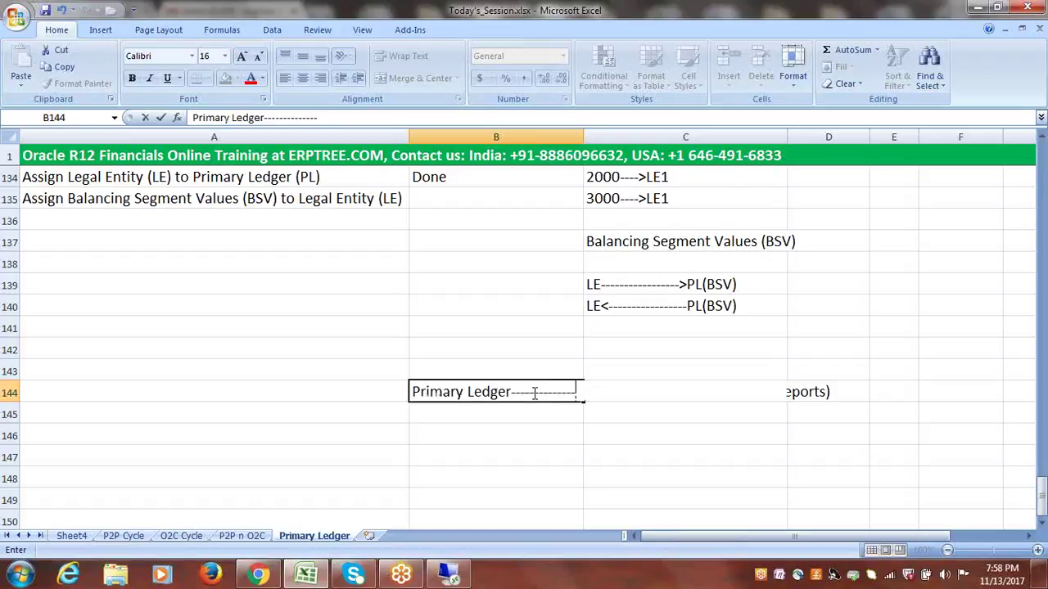
{"action": "type", "text": ">"}
{"action": "left_click", "coordinate": [539, 410]}
- Review the contents of cells C144 and B144
{"action": "left_click", "coordinate": [565, 459]}
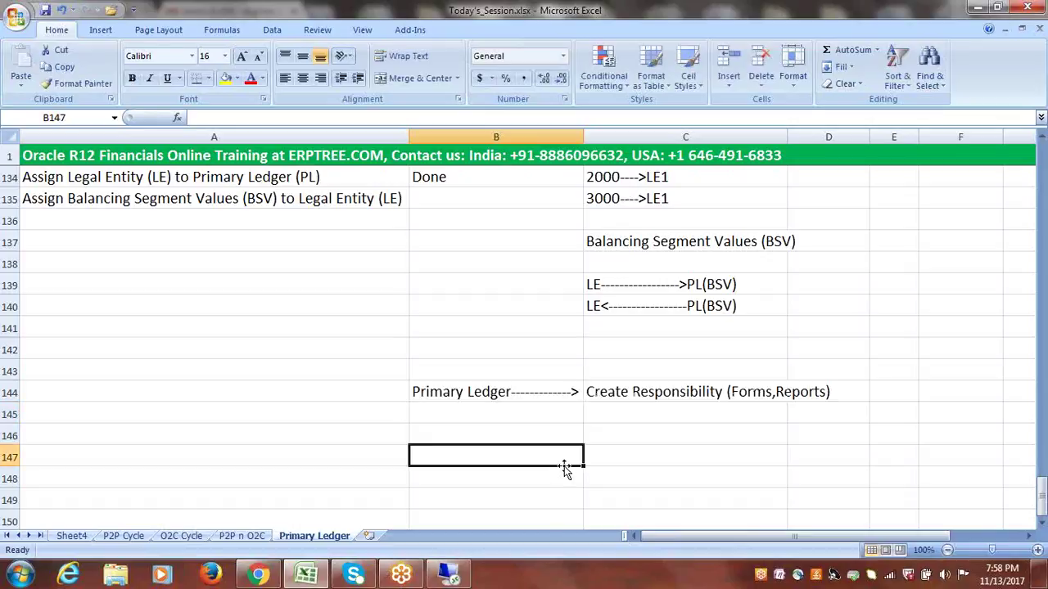
{"action": "left_click", "coordinate": [642, 405]}
{"action": "left_click", "coordinate": [465, 392]}
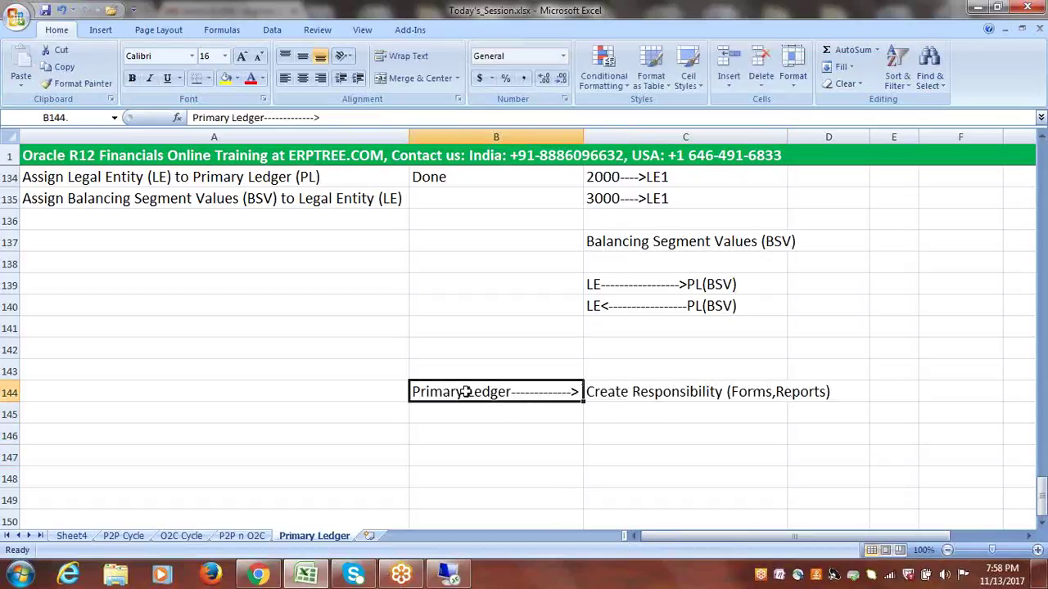
{"action": "left_click", "coordinate": [651, 397]}
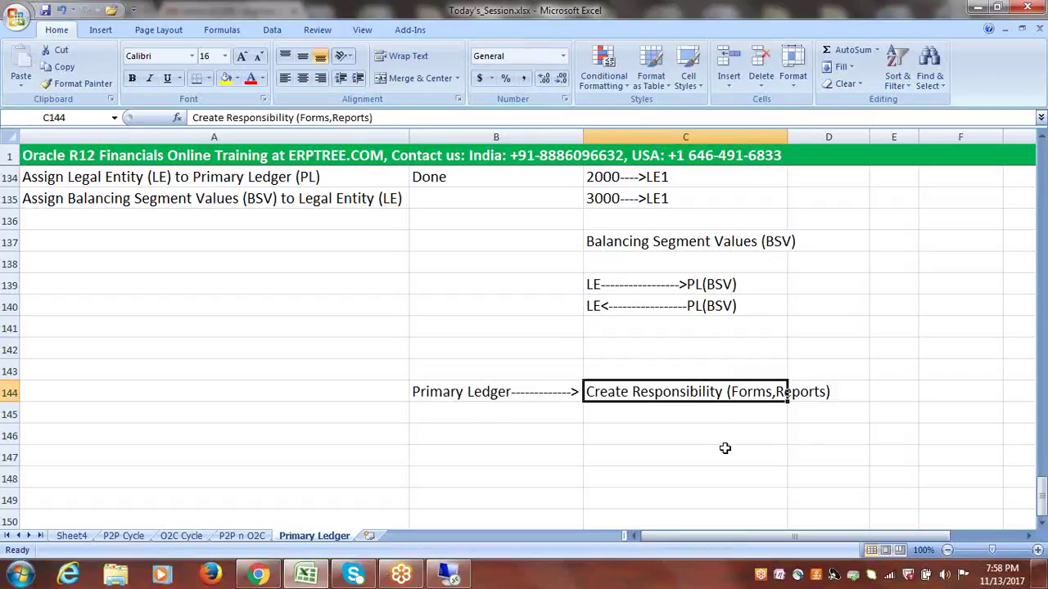
{"action": "left_click", "coordinate": [680, 438]}
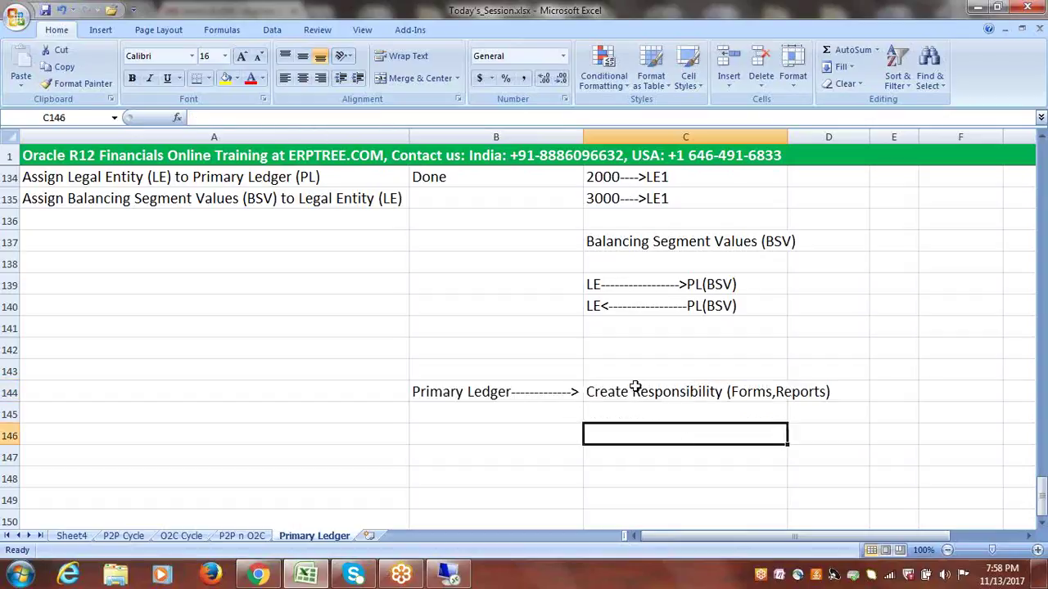
- Prefix the B144 label with '1.' and widen column B
{"action": "left_click", "coordinate": [413, 391]}
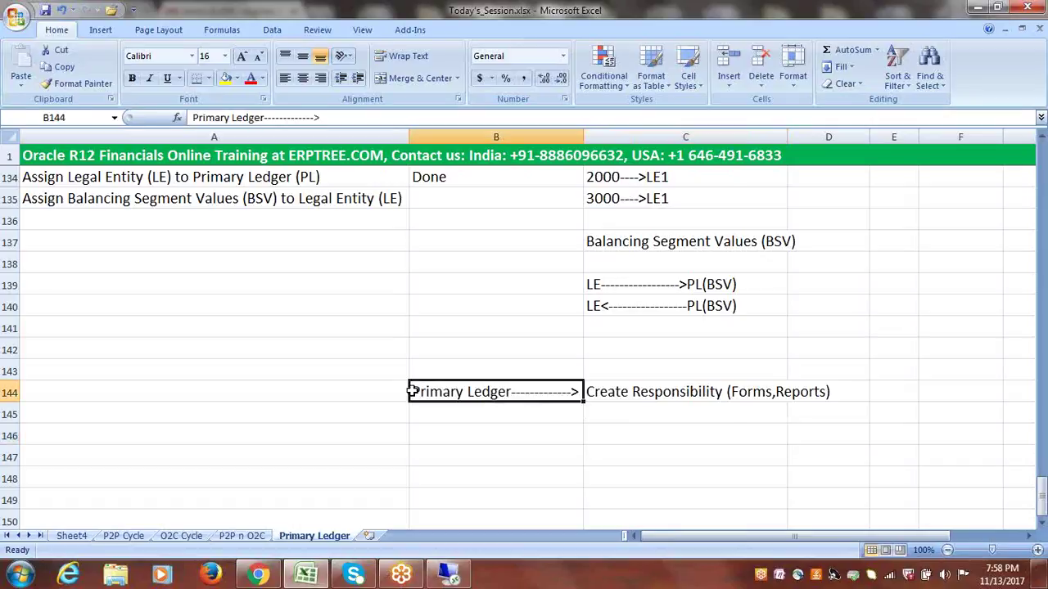
{"action": "double_click", "coordinate": [414, 392]}
{"action": "type", "text": "1."}
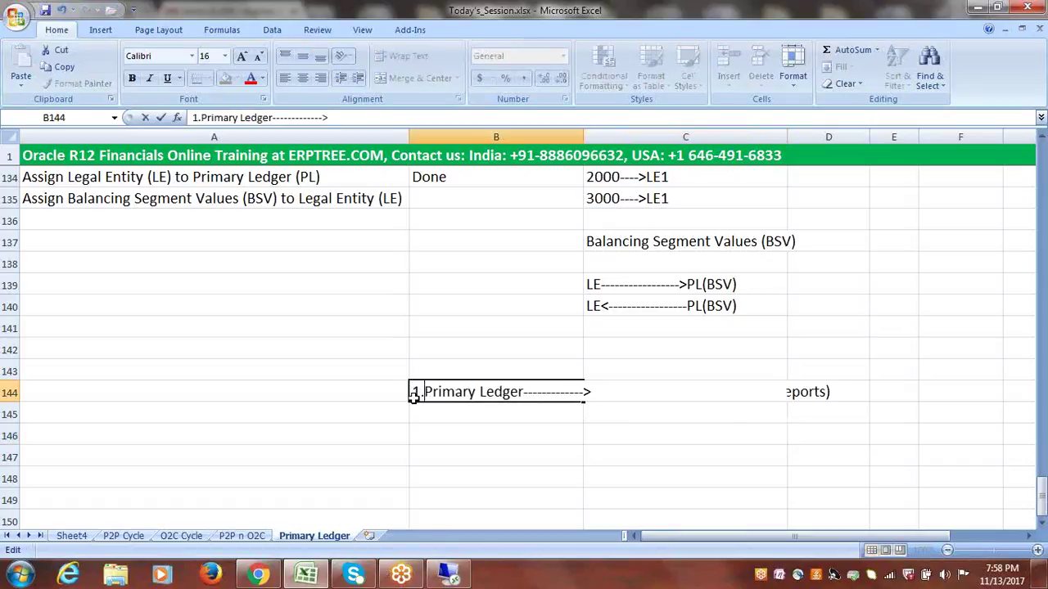
{"action": "left_click", "coordinate": [585, 137]}
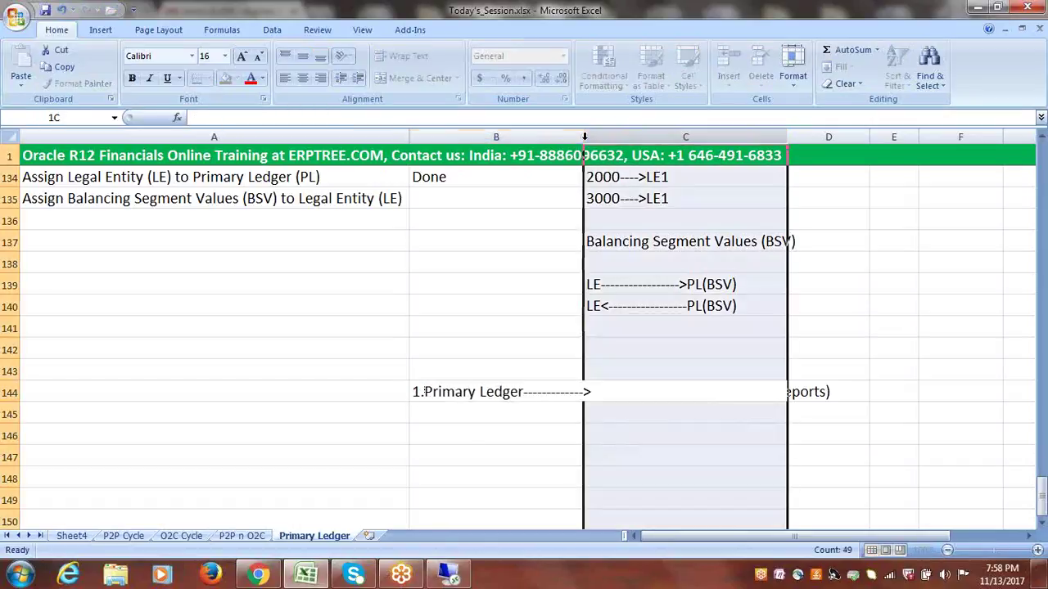
{"action": "left_click_drag", "start_coordinate": [584, 137], "coordinate": [597, 137]}
- Prefix the C144 note with '2.'
{"action": "left_click", "coordinate": [602, 391]}
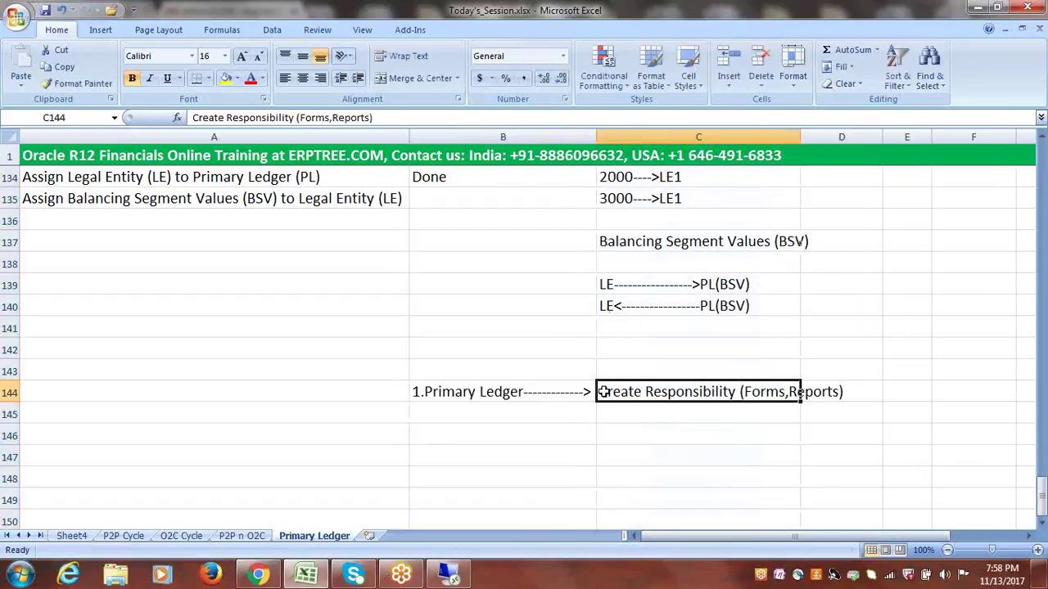
{"action": "double_click", "coordinate": [602, 392]}
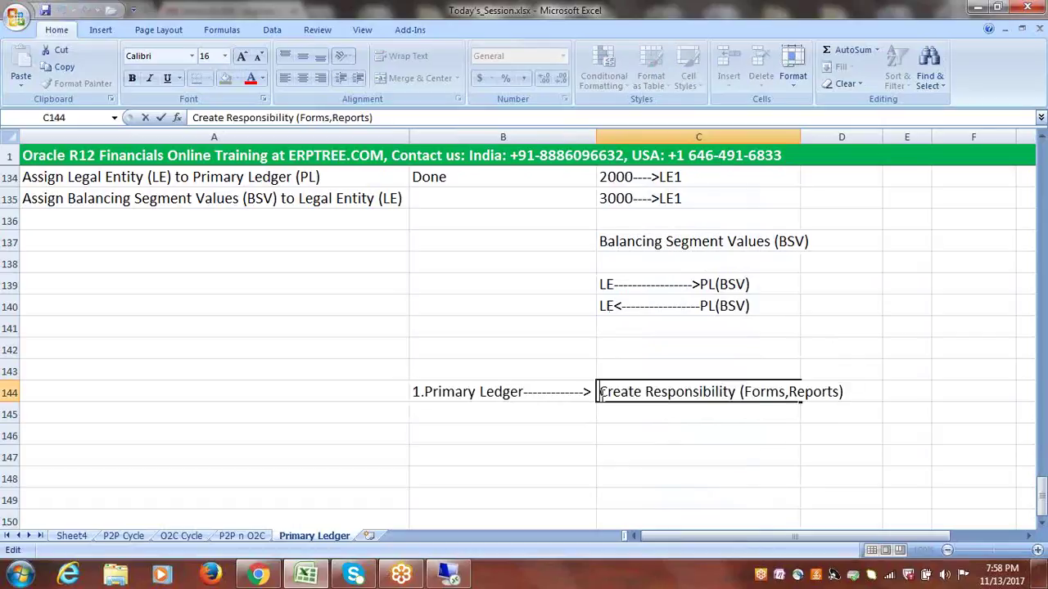
{"action": "type", "text": "2."}
{"action": "left_click", "coordinate": [633, 411]}
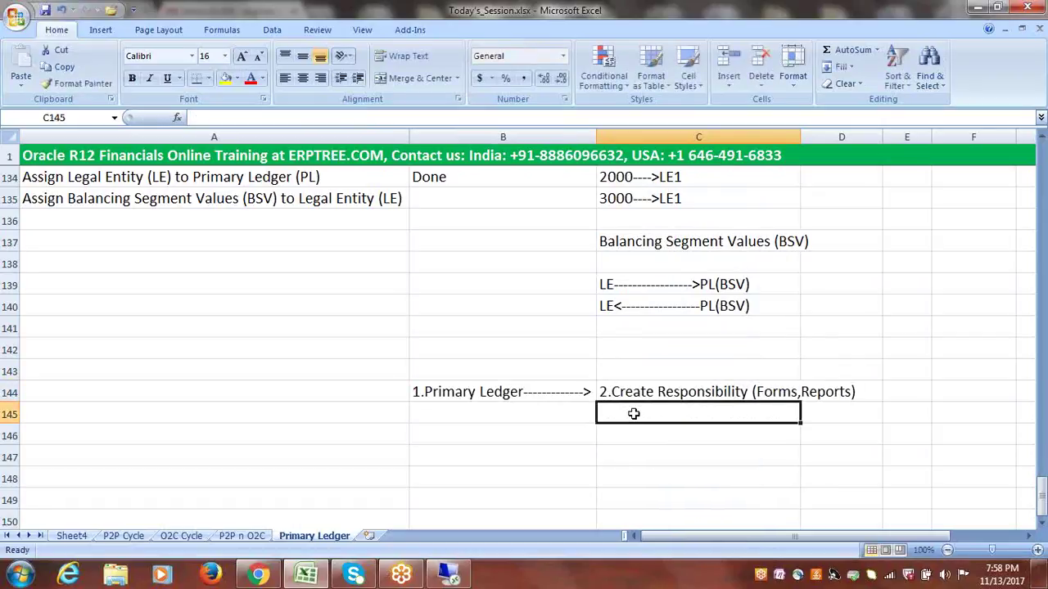
- Insert '3' into the arrow dashes of B144
{"action": "left_click", "coordinate": [561, 395]}
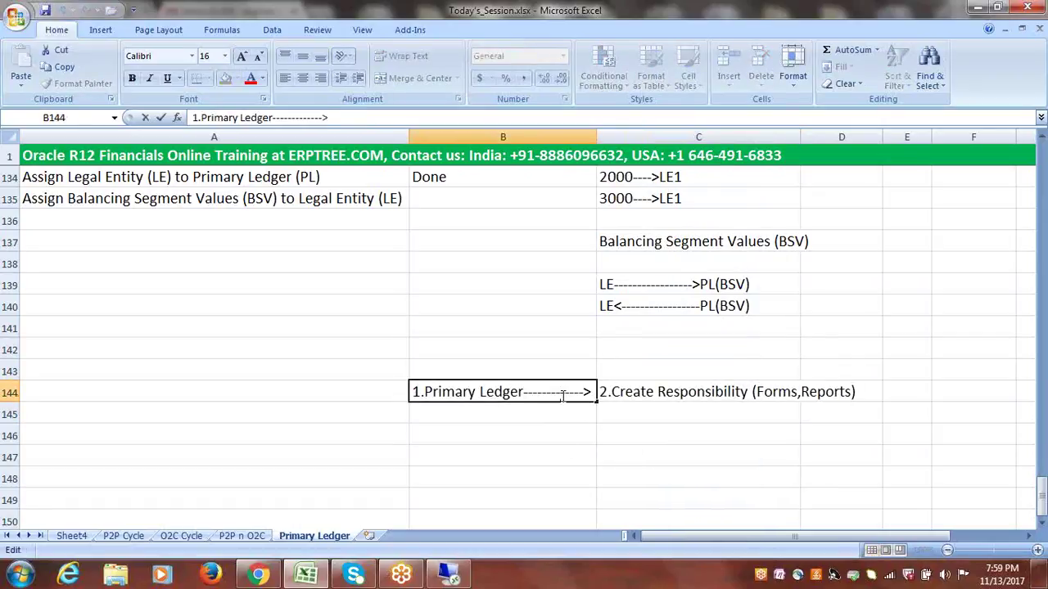
{"action": "type", "text": "3"}
{"action": "left_click", "coordinate": [587, 458]}
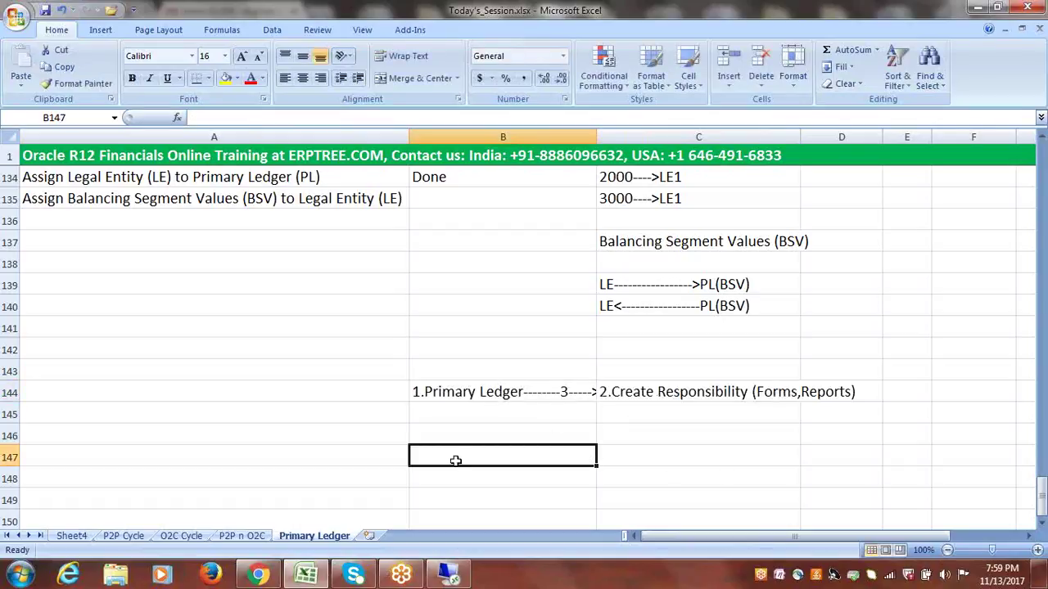
{"action": "left_click", "coordinate": [446, 437]}
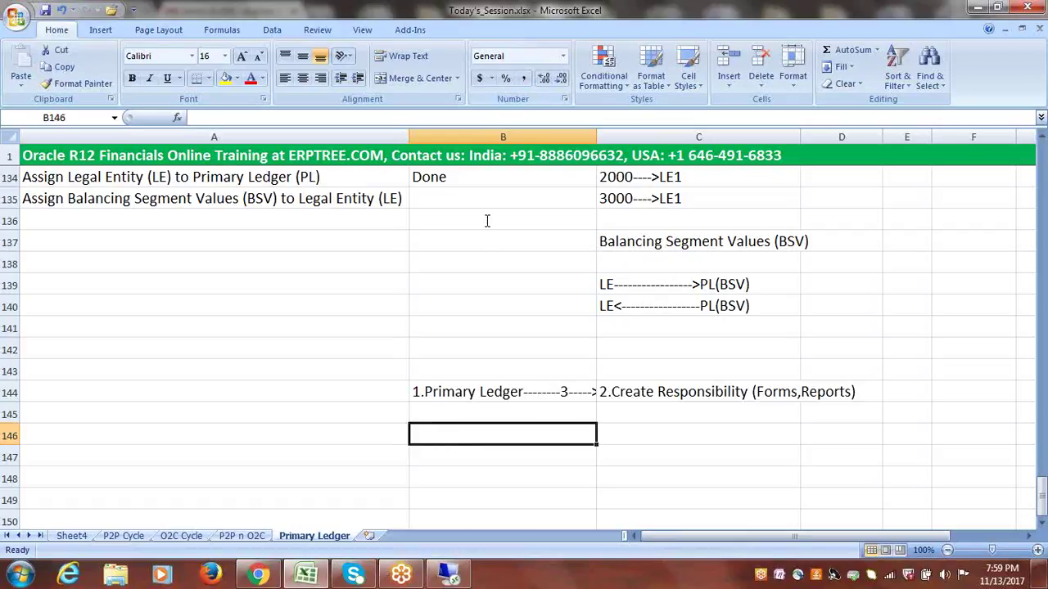
- Widen column B slightly and start a new note 'Gum =' in B146
{"action": "left_click_drag", "start_coordinate": [598, 139], "coordinate": [610, 144]}
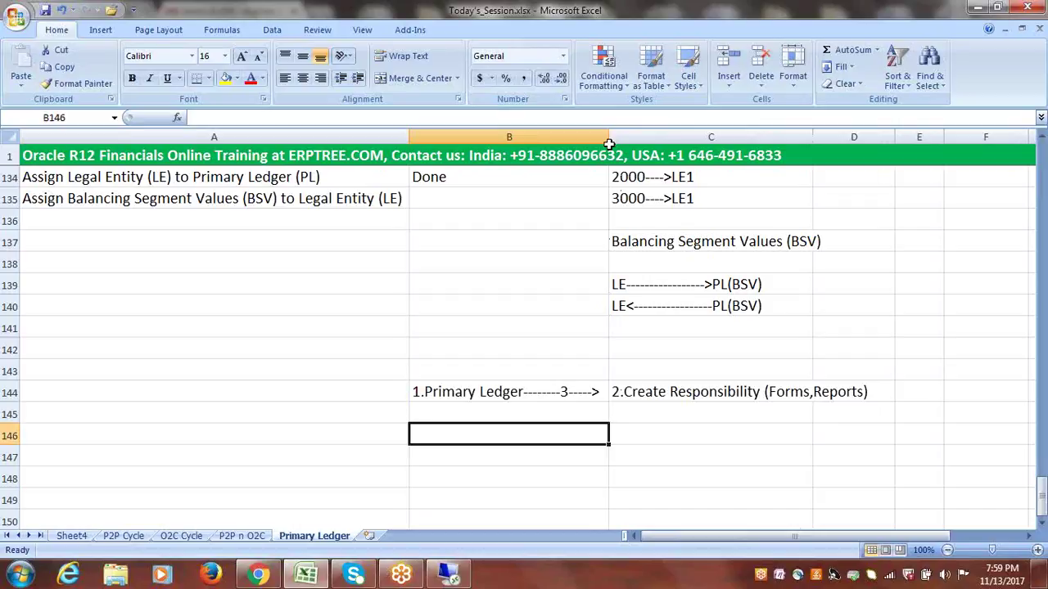
{"action": "type", "text": "Gum"}
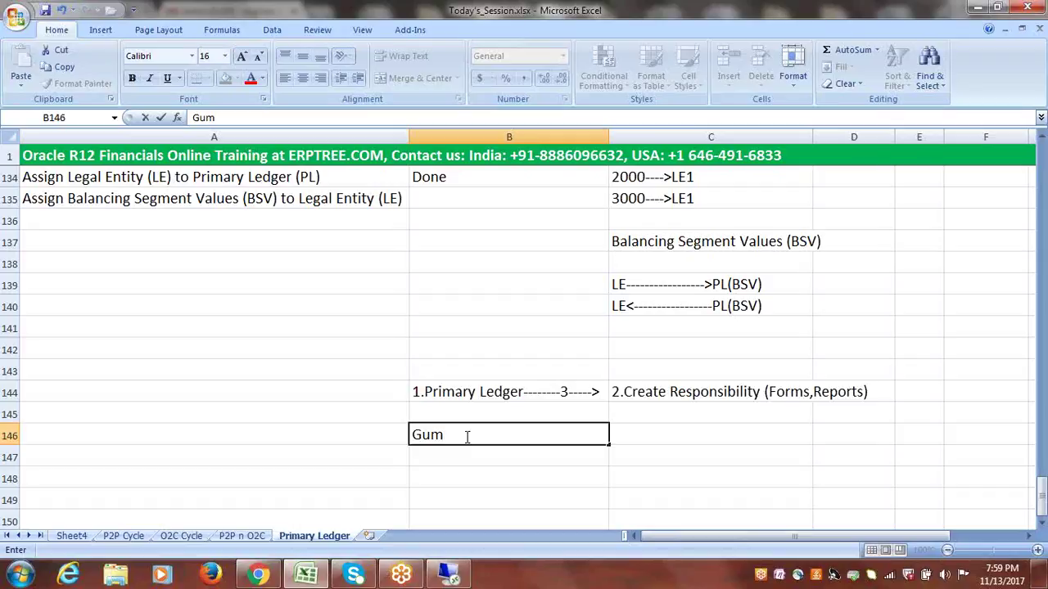
{"action": "type", "text": "="}
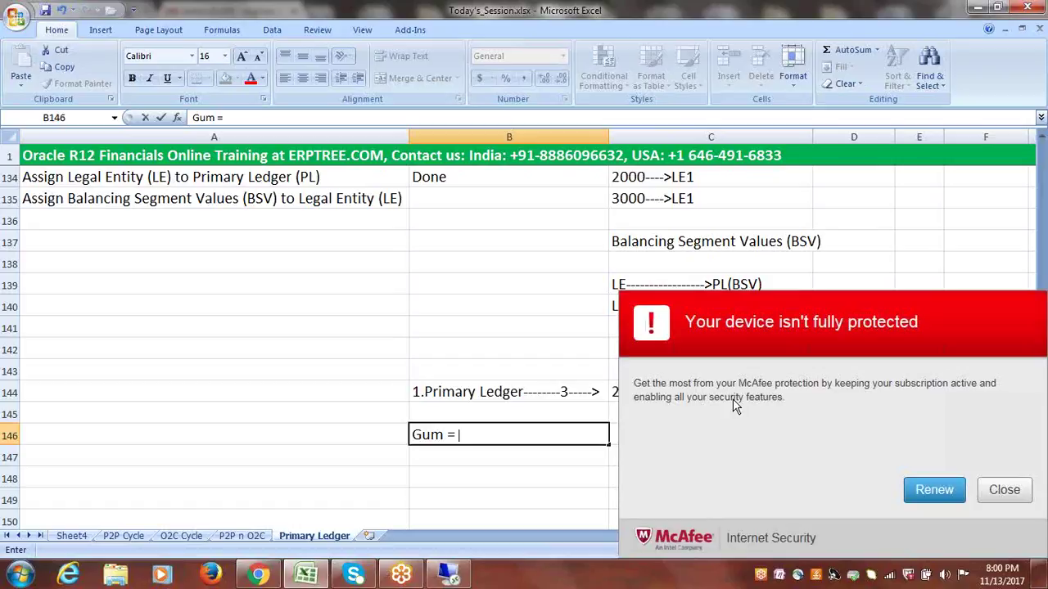
- Dismiss the McAfee warning and complete B146 as 'Gum = Profile Option'
{"action": "left_click", "coordinate": [1004, 490]}
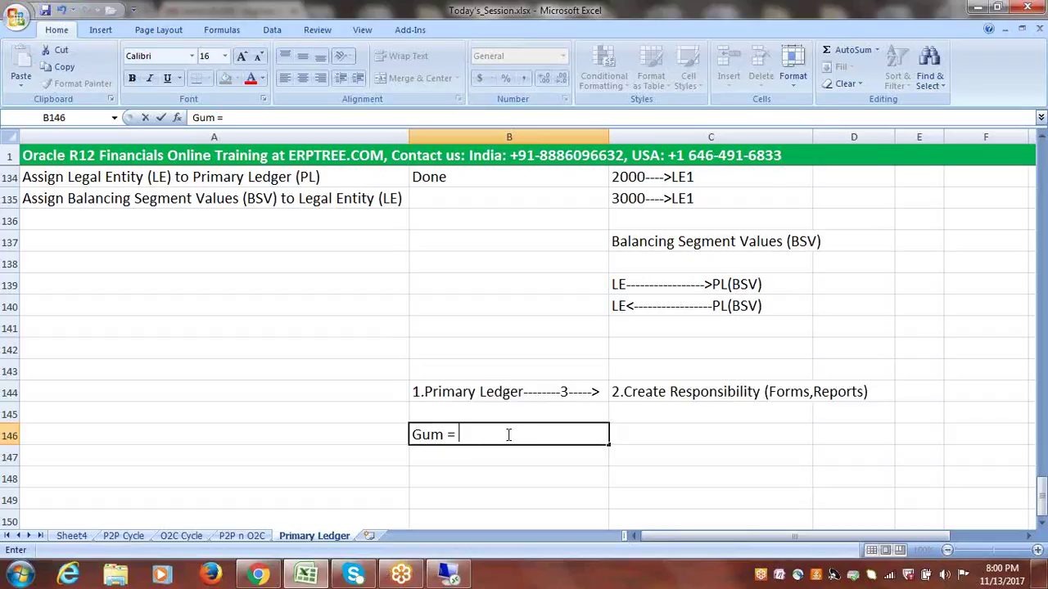
{"action": "type", "text": "Profile Option"}
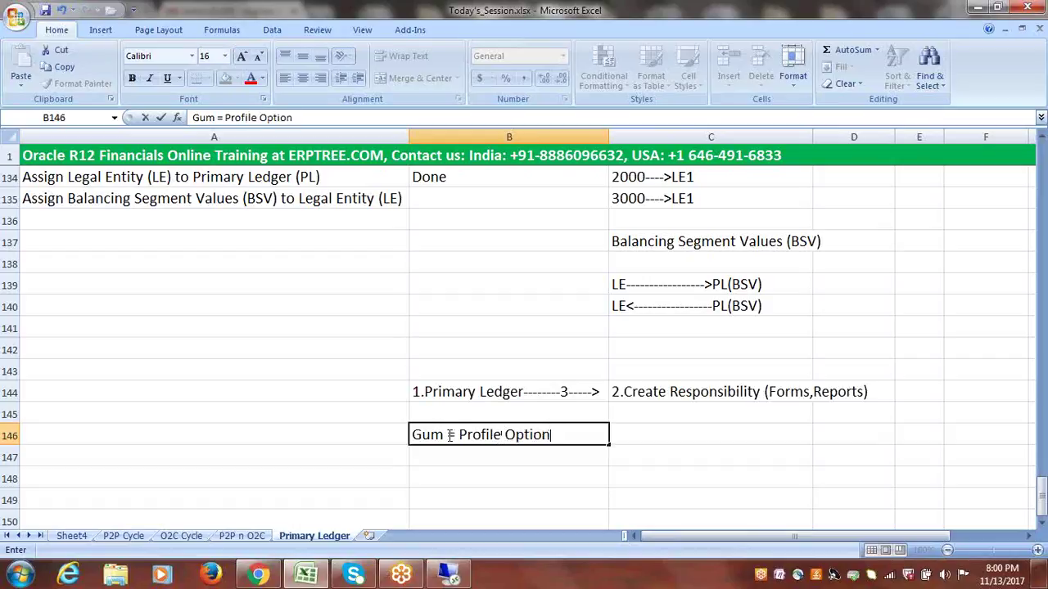
{"action": "left_click_drag", "start_coordinate": [445, 435], "coordinate": [411, 435]}
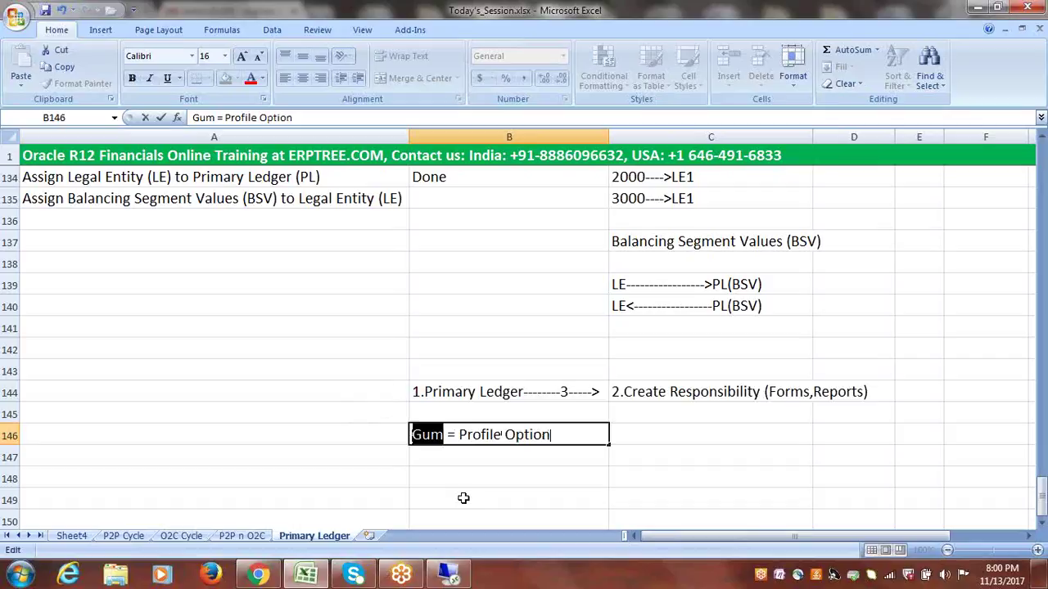
{"action": "left_click_drag", "start_coordinate": [458, 435], "coordinate": [555, 437]}
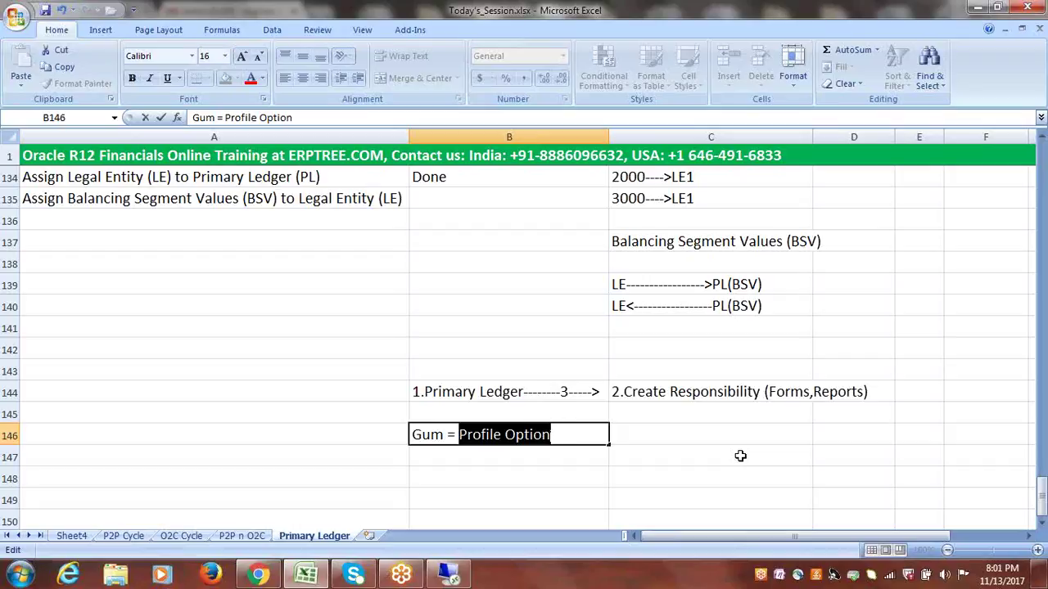
{"action": "left_click_drag", "start_coordinate": [553, 435], "coordinate": [463, 438]}
{"action": "left_click", "coordinate": [557, 438]}
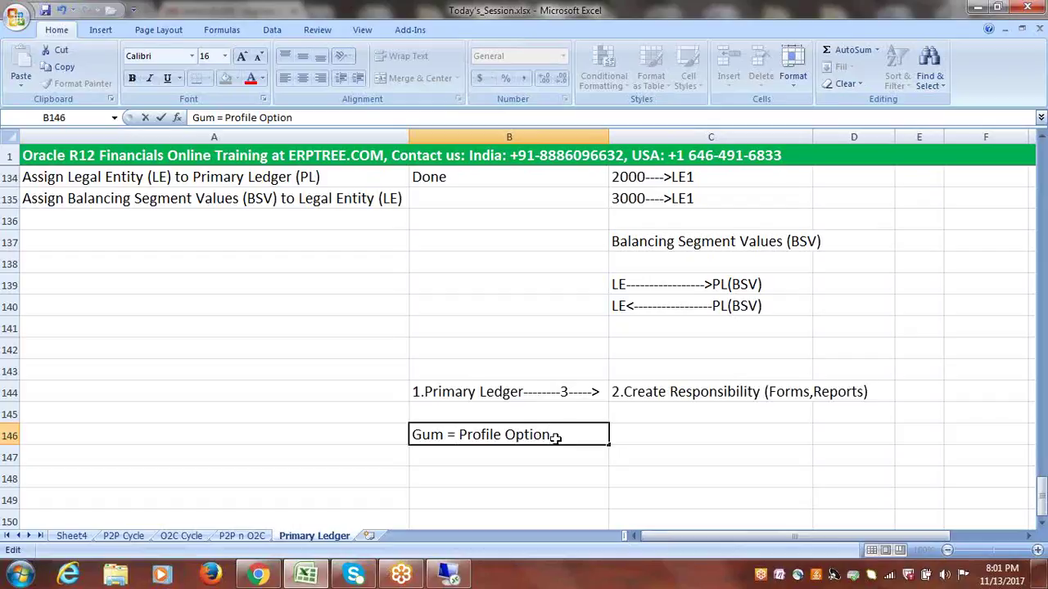
{"action": "left_click_drag", "start_coordinate": [443, 434], "coordinate": [412, 435]}
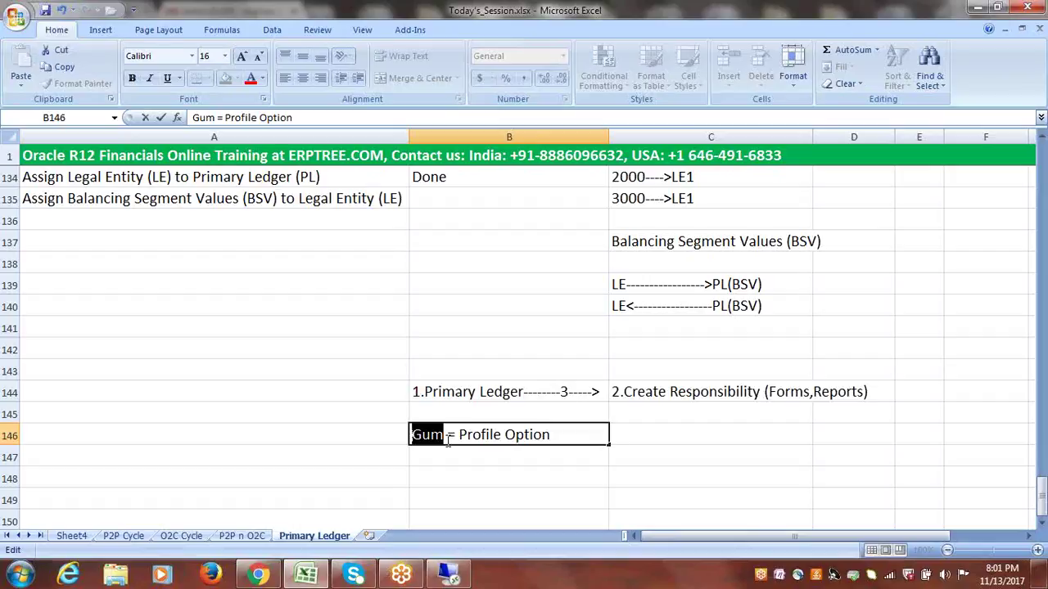
{"action": "left_click", "coordinate": [460, 460]}
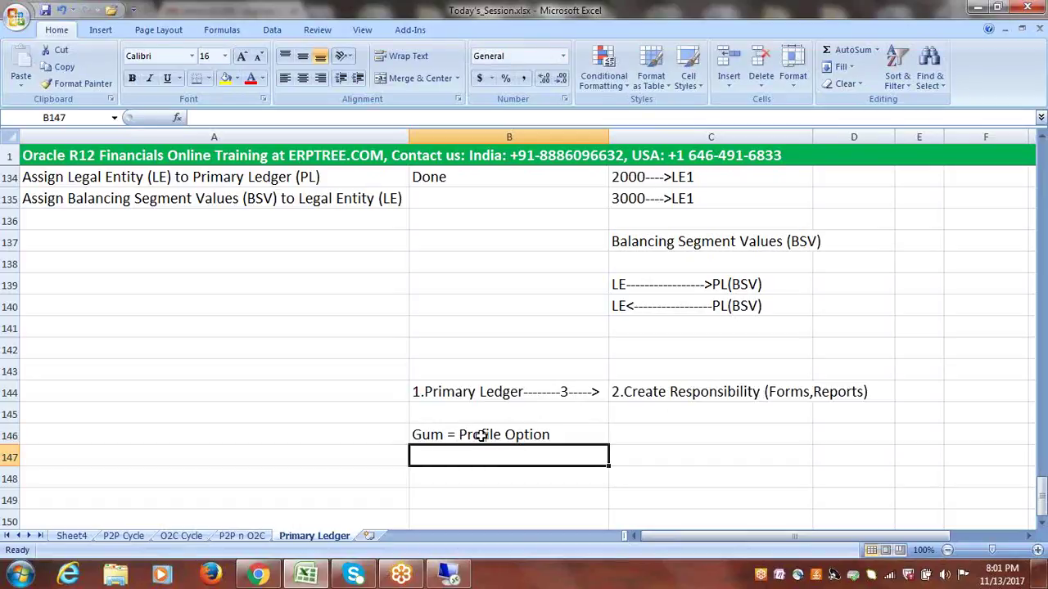
- Append '(GL Ledger Name)' to the 'Gum = Profile Option' note in B146
{"action": "double_click", "coordinate": [559, 437]}
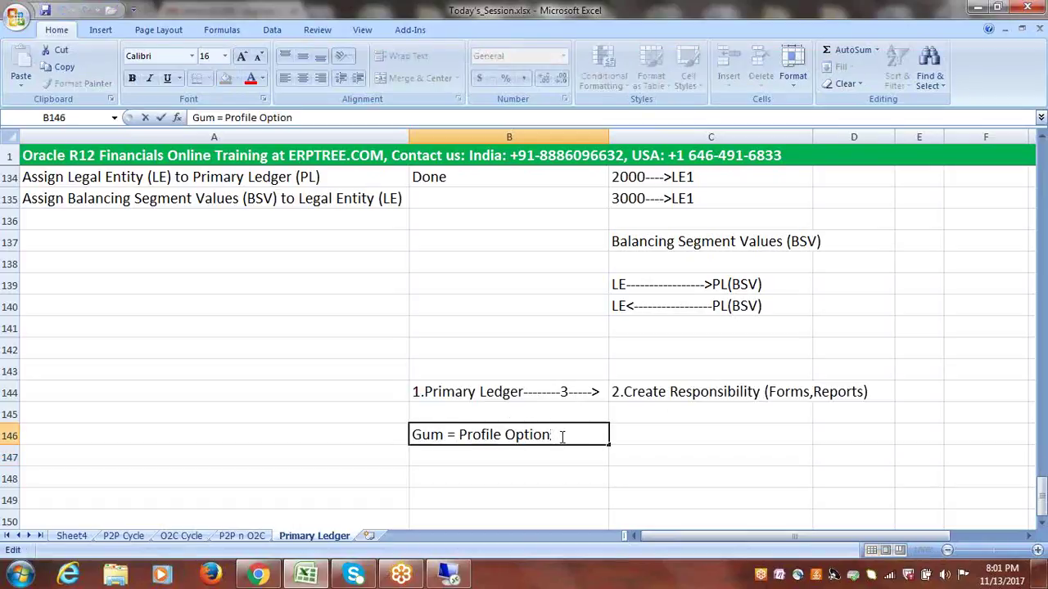
{"action": "left_click_drag", "start_coordinate": [562, 436], "coordinate": [459, 434]}
{"action": "left_click", "coordinate": [484, 456]}
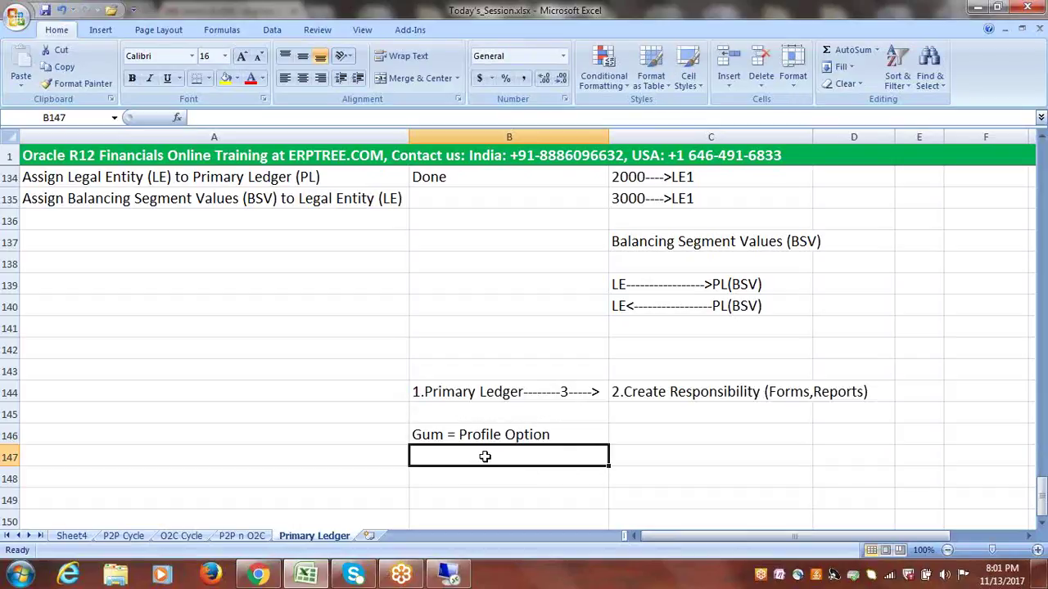
{"action": "double_click", "coordinate": [562, 431]}
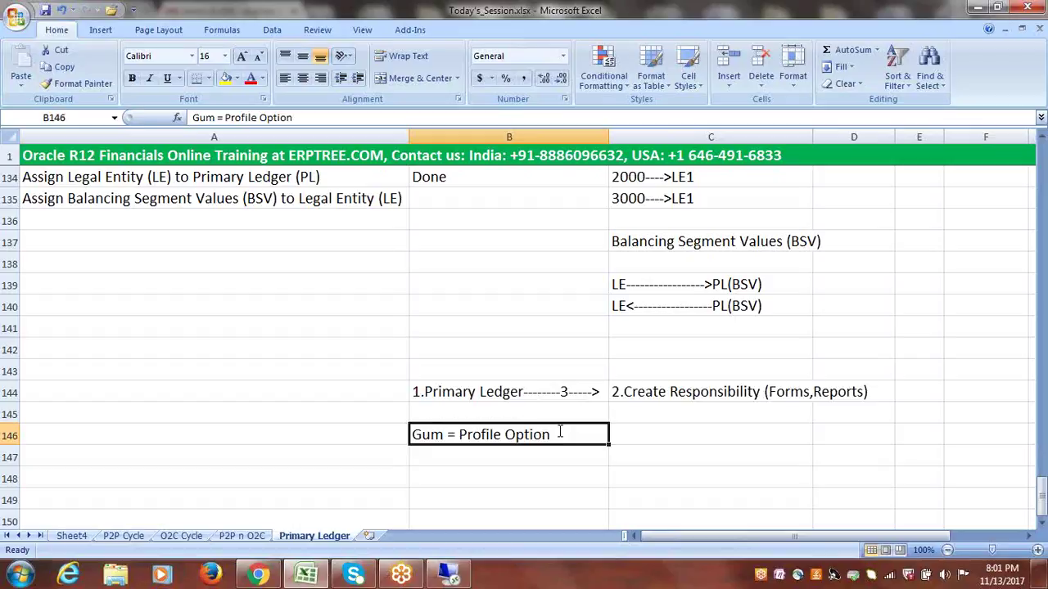
{"action": "type", "text": "(GL LE"}
{"action": "key", "text": "BackSpace"}
{"action": "type", "text": "edger Name"}
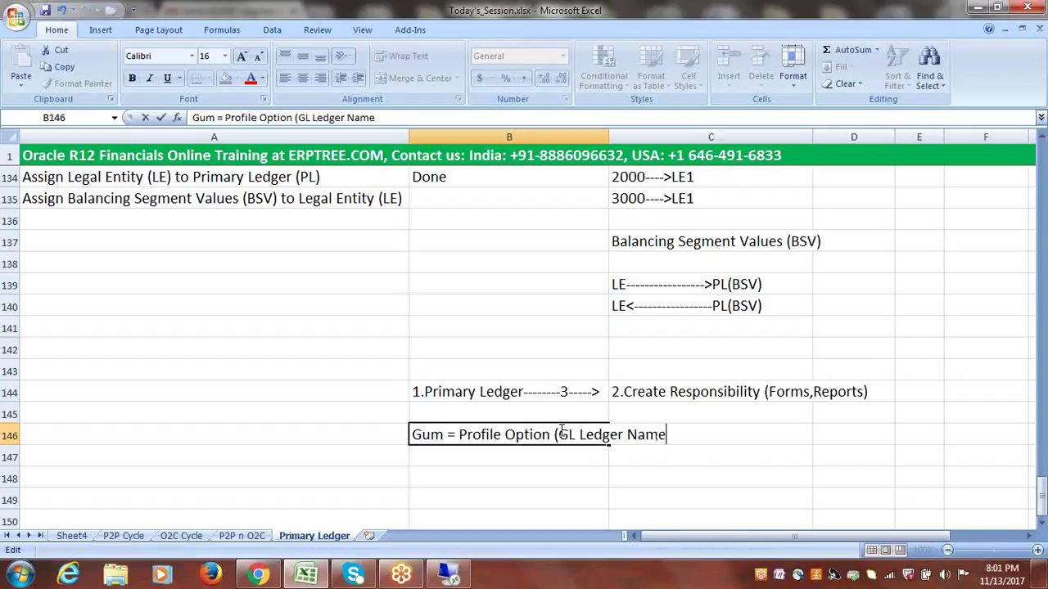
{"action": "type", "text": ")"}
{"action": "key", "text": "Return"}
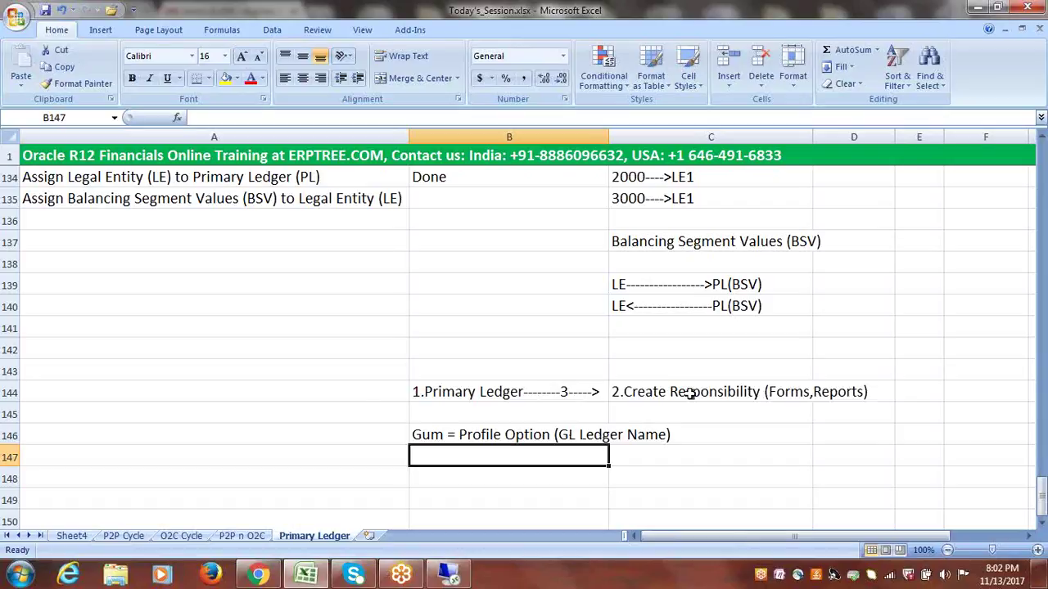
{"action": "left_click", "coordinate": [418, 392]}
{"action": "double_click", "coordinate": [524, 392]}
{"action": "left_click_drag", "start_coordinate": [524, 392], "coordinate": [417, 391]}
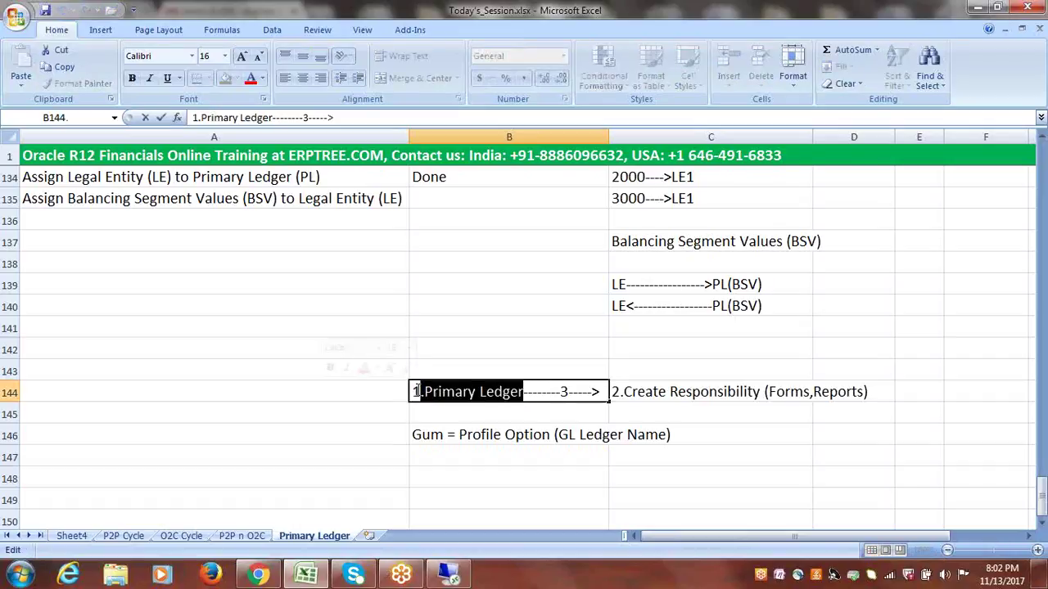
{"action": "left_click", "coordinate": [616, 392]}
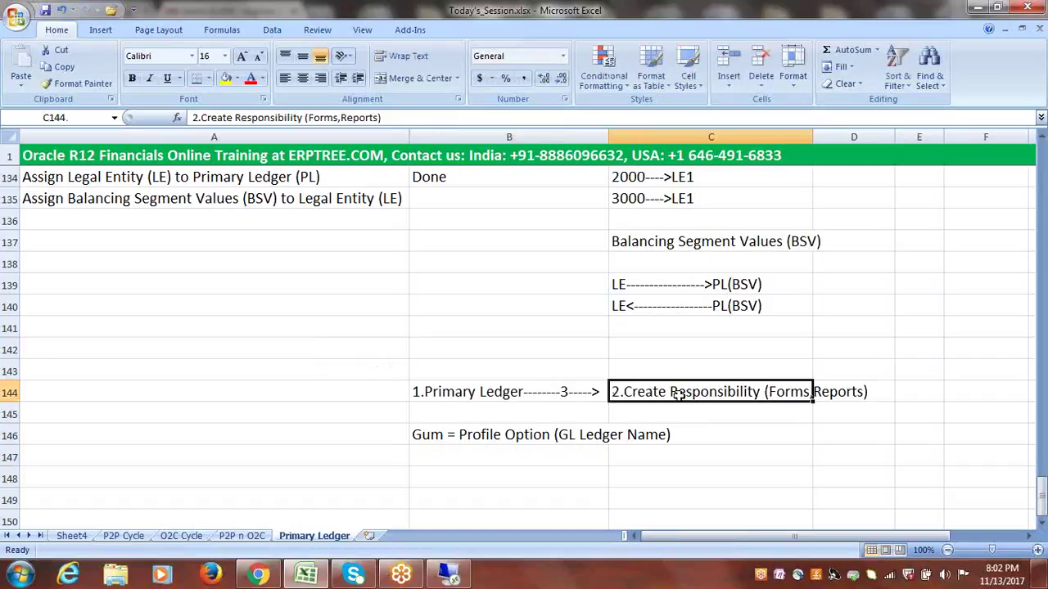
{"action": "left_click", "coordinate": [468, 394]}
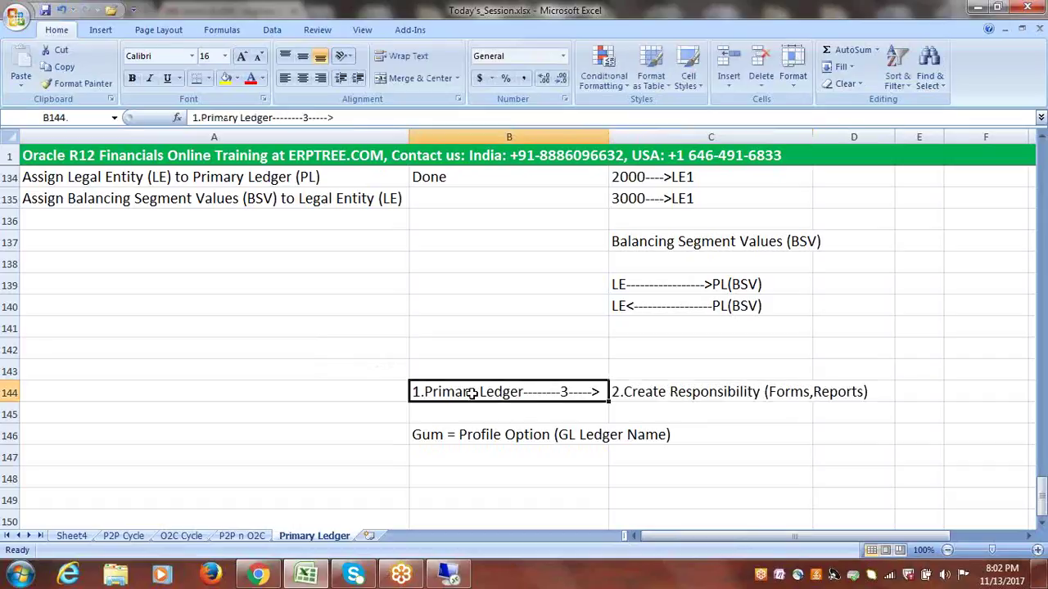
{"action": "left_click", "coordinate": [718, 392]}
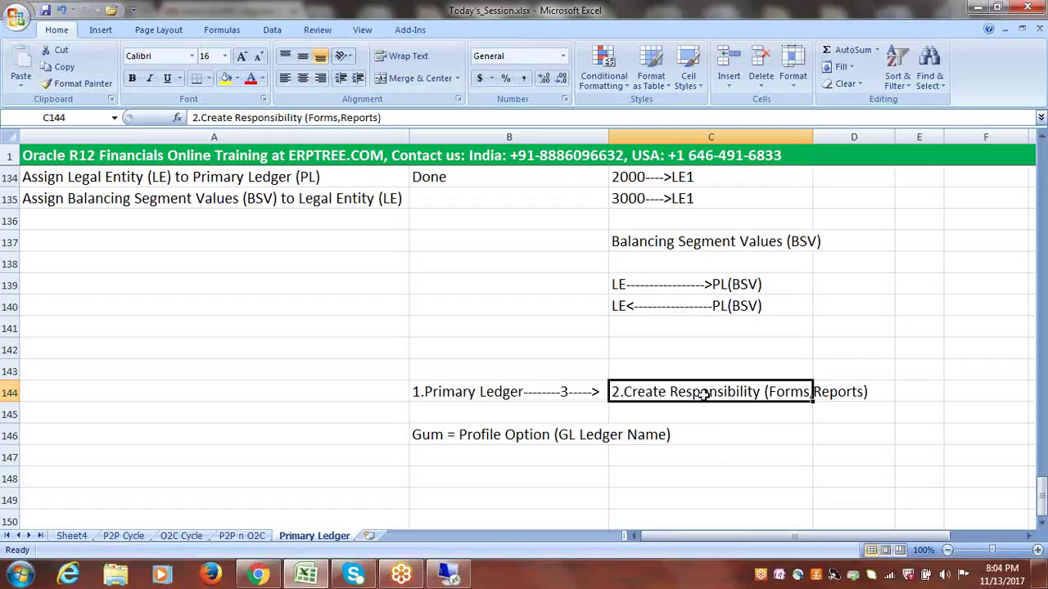
- Widen column C so the Create Responsibility note in C144 fits
{"action": "left_click", "coordinate": [464, 393]}
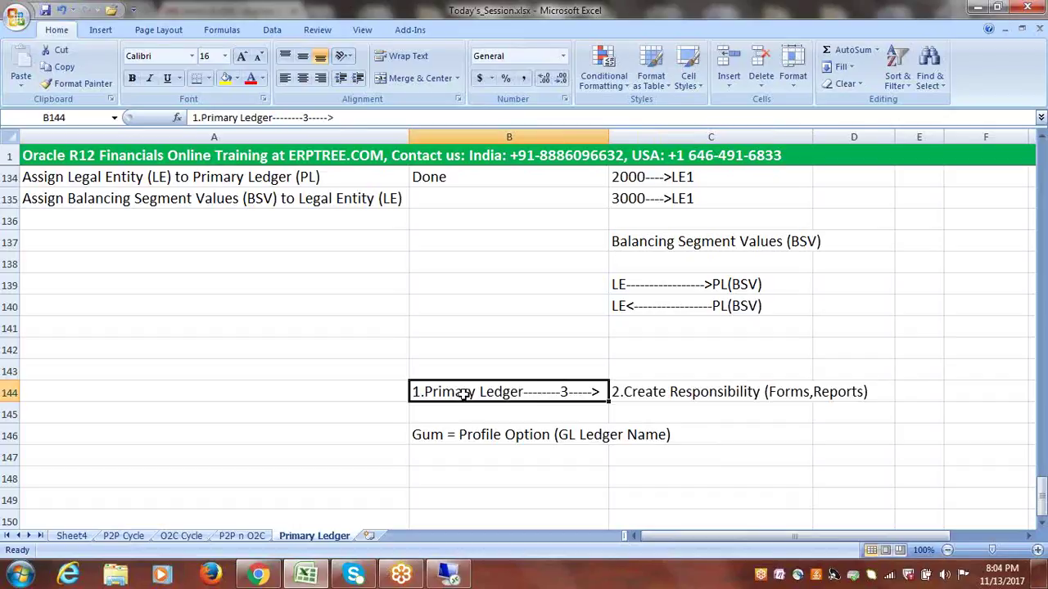
{"action": "left_click", "coordinate": [677, 394]}
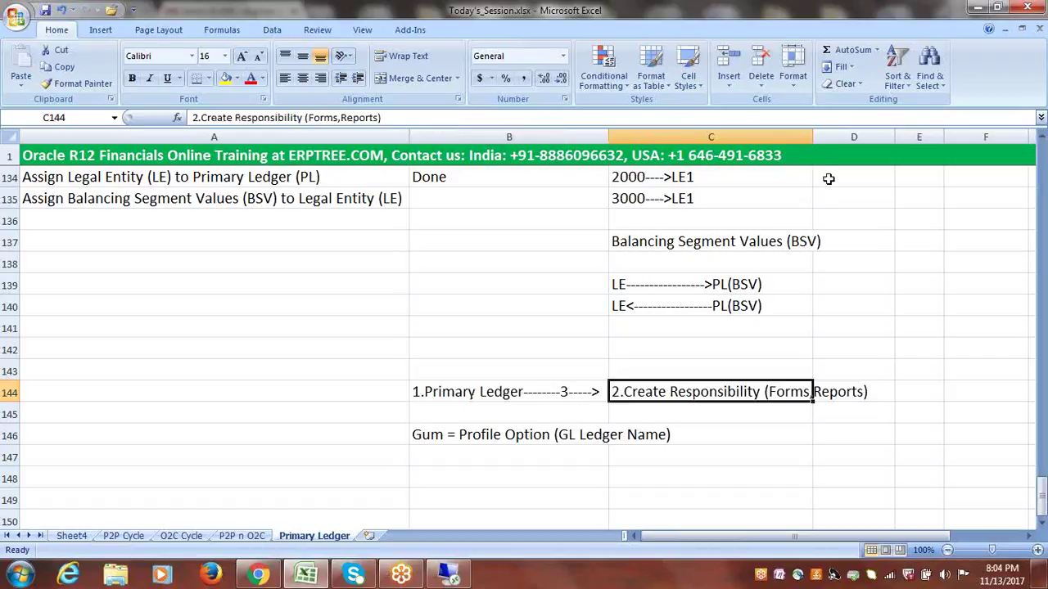
{"action": "left_click_drag", "start_coordinate": [814, 141], "coordinate": [963, 176]}
- Append '---->User' to C144 so it reads '2.Create Responsibility (Forms,Reports)---->User'
{"action": "double_click", "coordinate": [893, 393]}
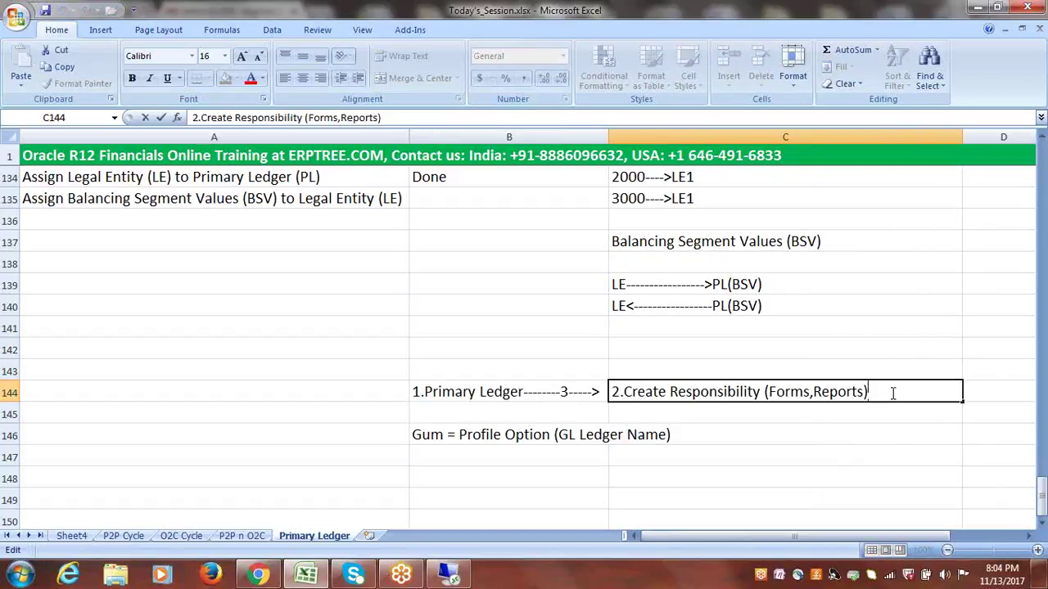
{"action": "type", "text": "---->User"}
{"action": "left_click_drag", "start_coordinate": [923, 393], "coordinate": [623, 393]}
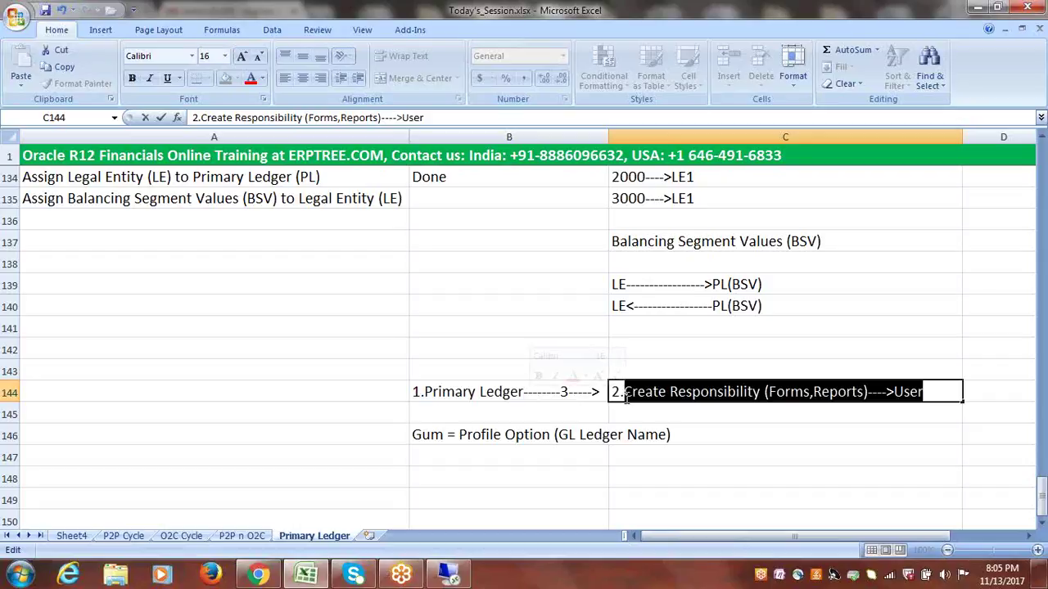
{"action": "left_click", "coordinate": [741, 428]}
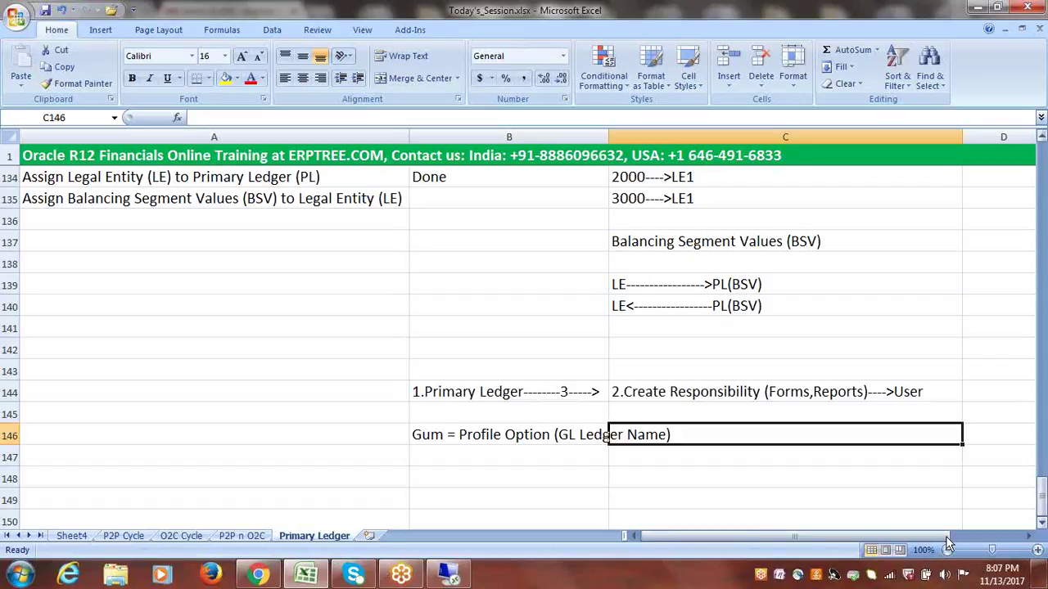
- Mark the BSV step in B135 as Done and save the workbook
{"action": "left_click", "coordinate": [742, 492]}
{"action": "left_click", "coordinate": [674, 474]}
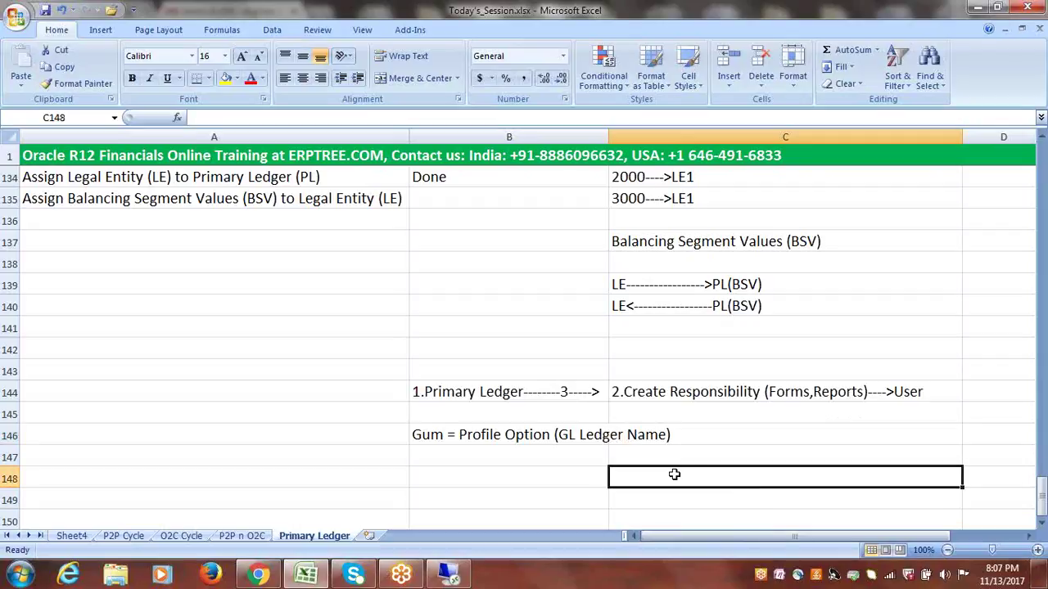
{"action": "left_click", "coordinate": [1042, 523]}
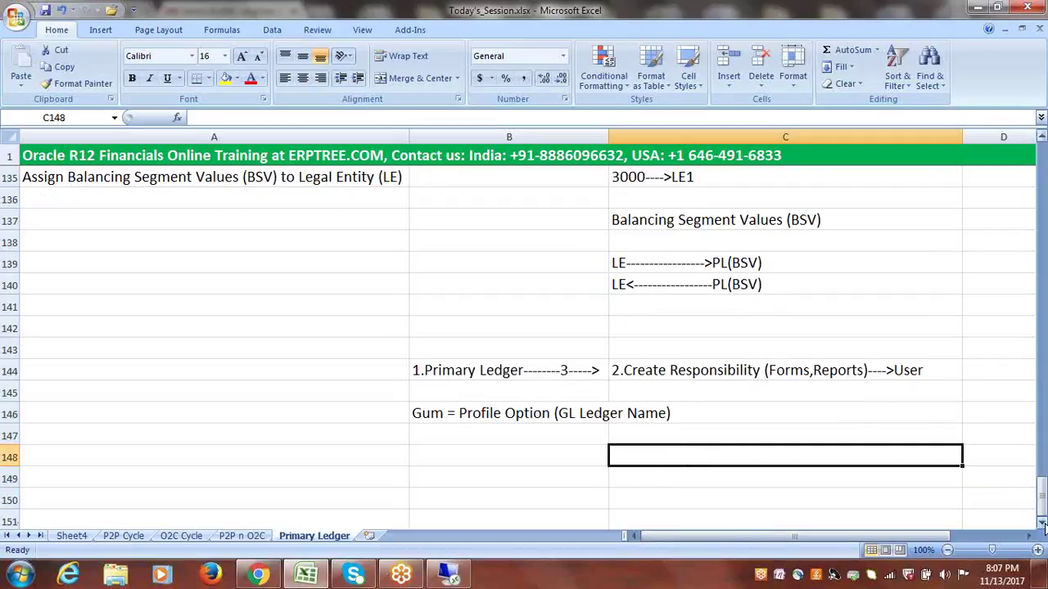
{"action": "left_click_drag", "start_coordinate": [1042, 491], "coordinate": [1042, 478]}
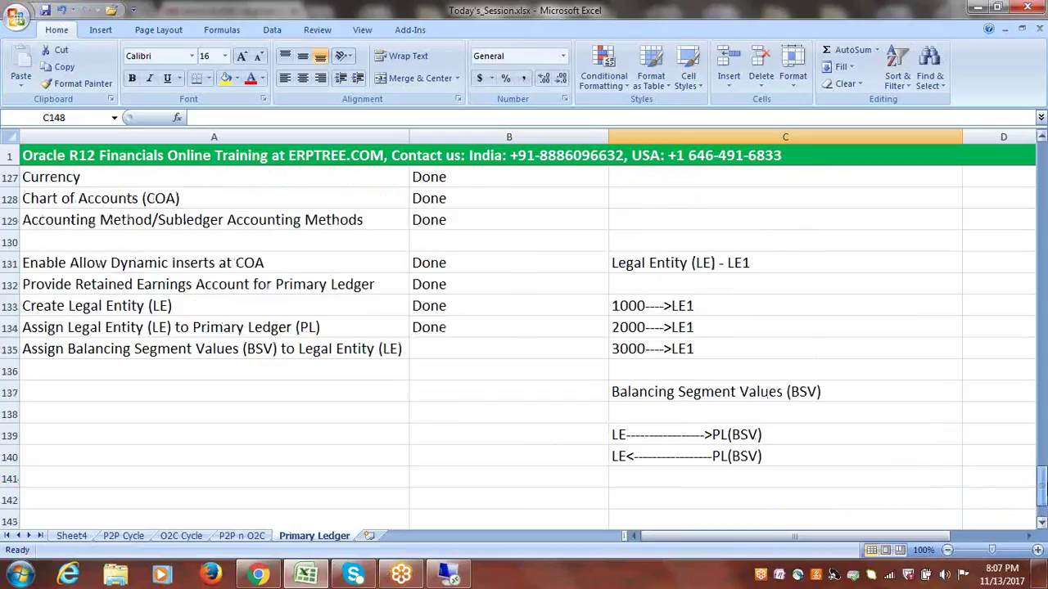
{"action": "left_click", "coordinate": [443, 357]}
{"action": "type", "text": "done"}
{"action": "left_click", "coordinate": [361, 371]}
{"action": "key", "text": "ctrl+s"}
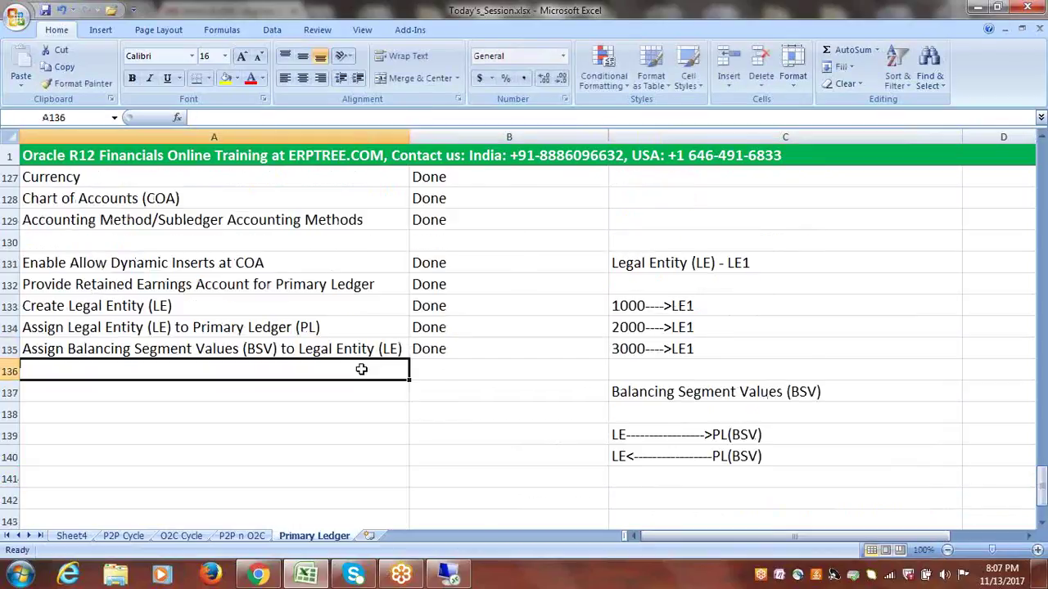
- Add the step 'Create GL Responsibility' in cell A136
{"action": "left_click", "coordinate": [1042, 524]}
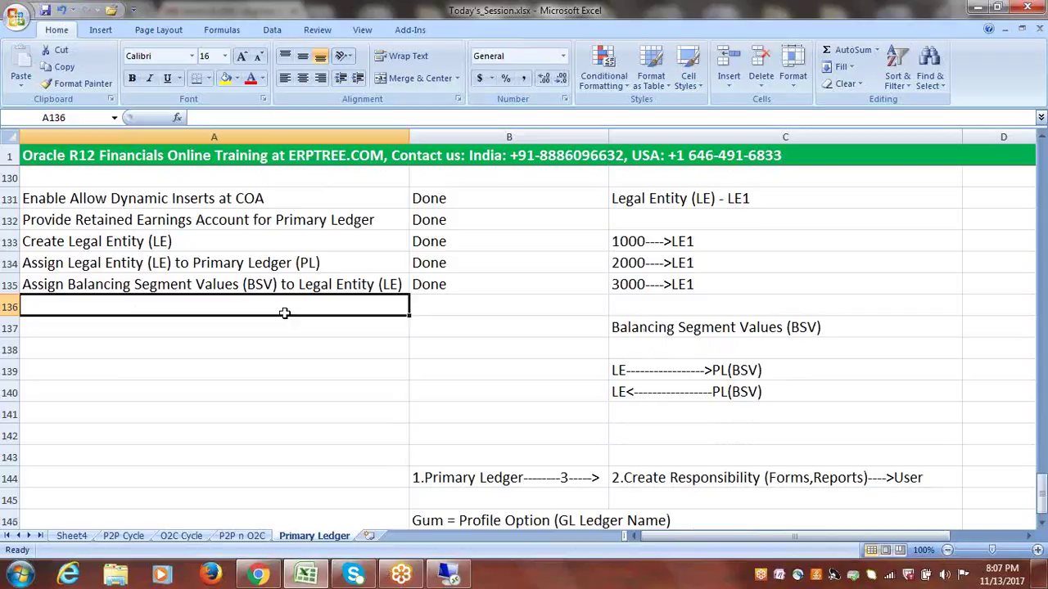
{"action": "type", "text": "C"}
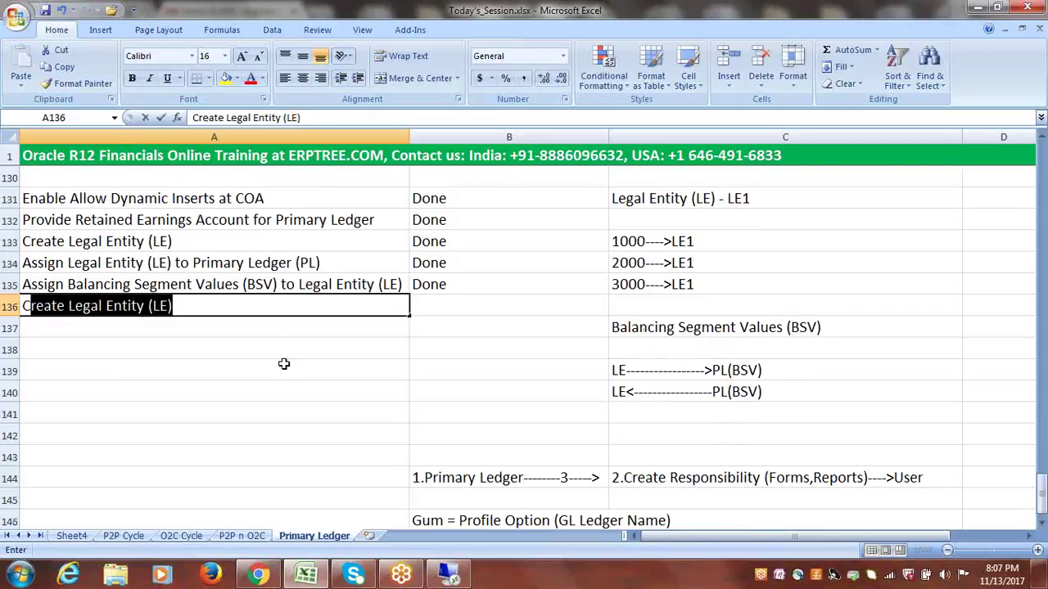
{"action": "type", "text": "reate Re"}
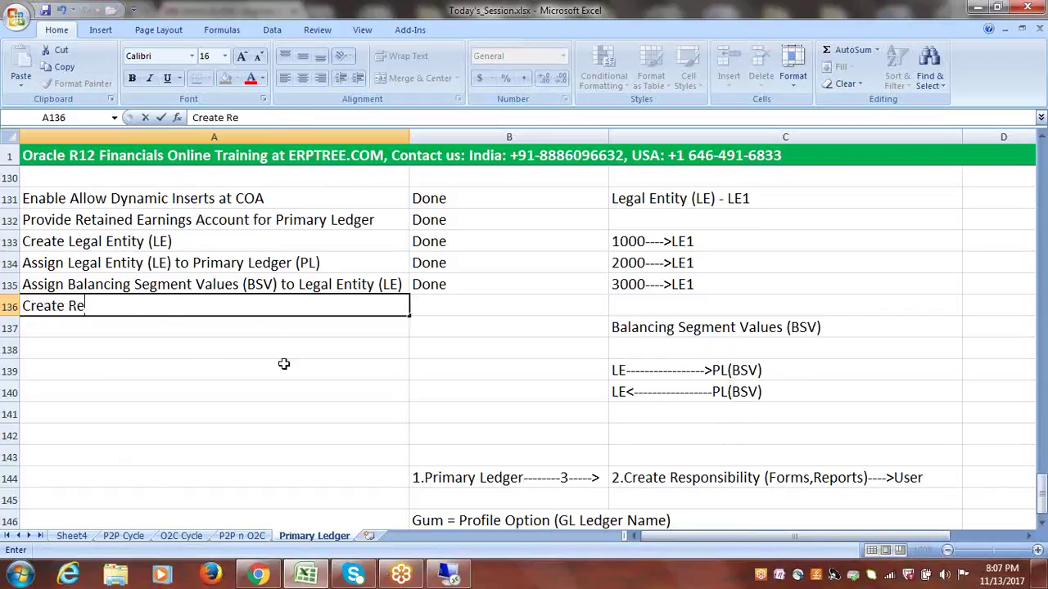
{"action": "type", "text": "sponsibil"}
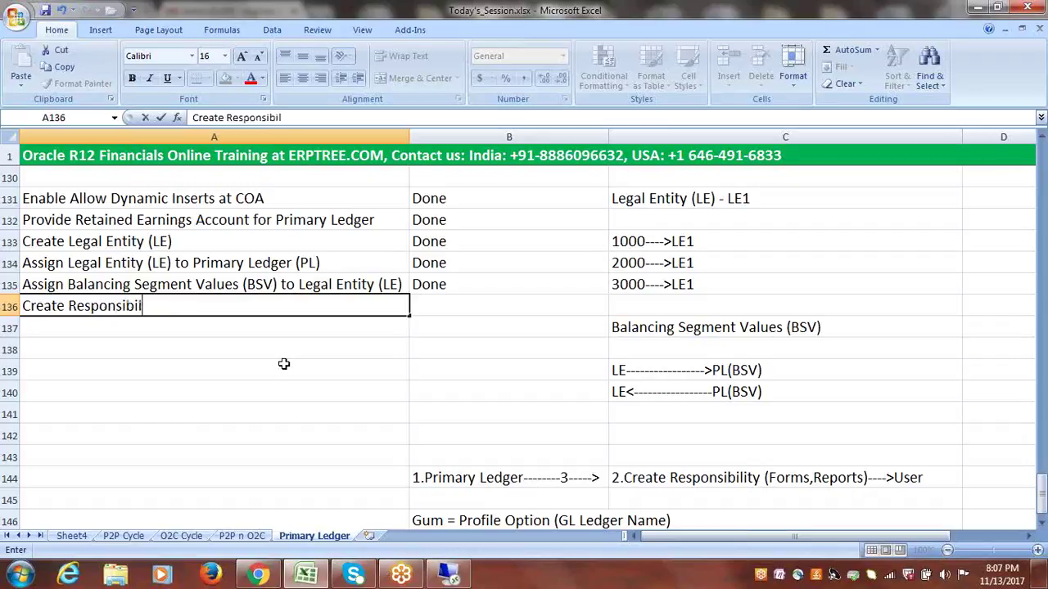
{"action": "type", "text": "ity"}
{"action": "left_click", "coordinate": [204, 324]}
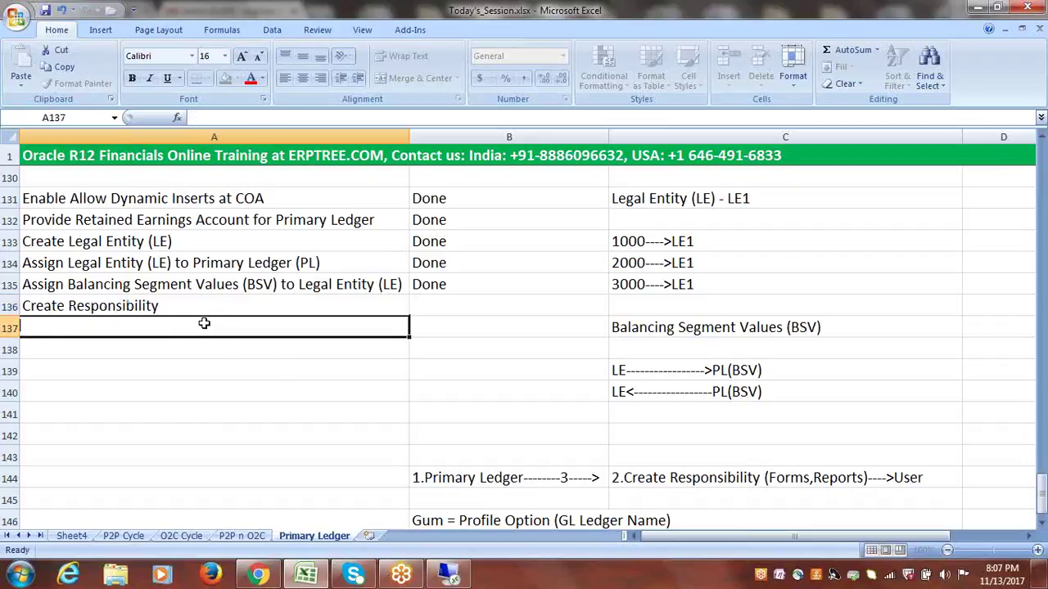
{"action": "double_click", "coordinate": [74, 305]}
{"action": "type", "text": "G"}
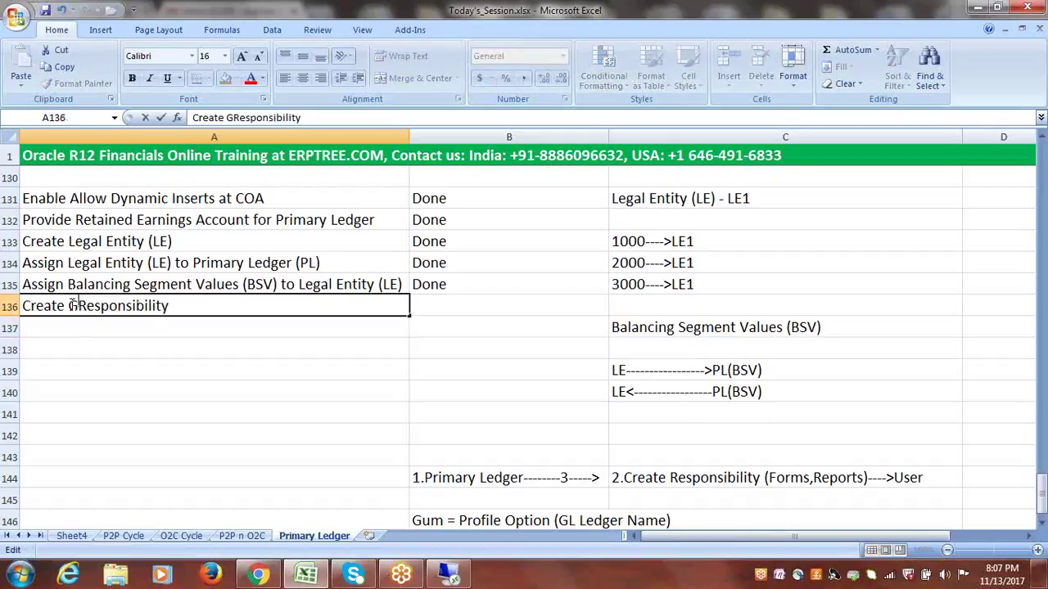
{"action": "type", "text": "L"}
{"action": "key", "text": "Return"}
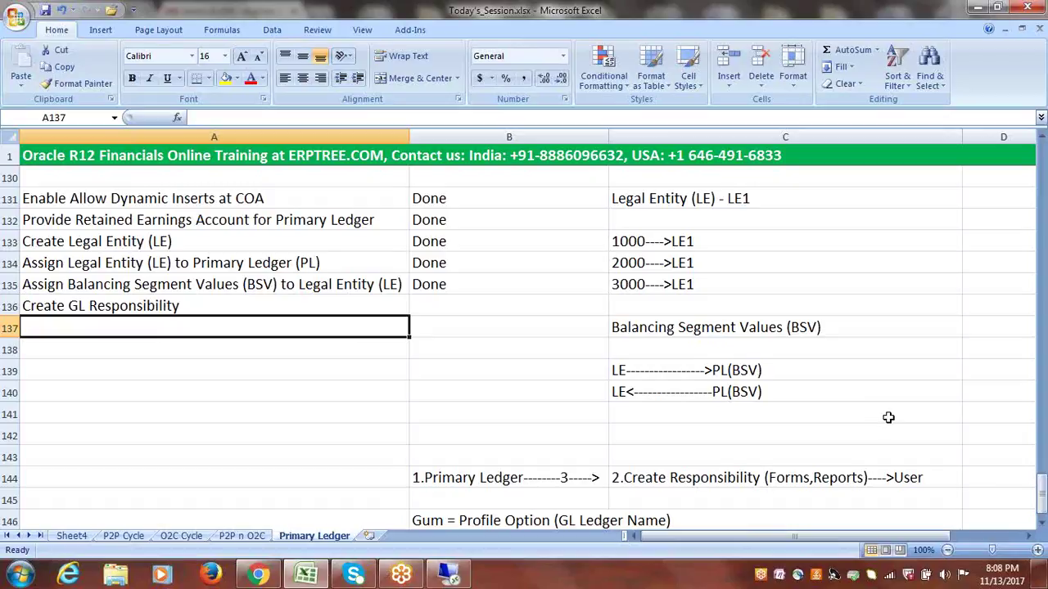
- Enter 'Assign Primary Ledger to GL Responsibility', 'Create New User' and 'Assign GL Responsibility to User' in A137–A139
{"action": "left_click", "coordinate": [1041, 524]}
{"action": "left_click", "coordinate": [1042, 525]}
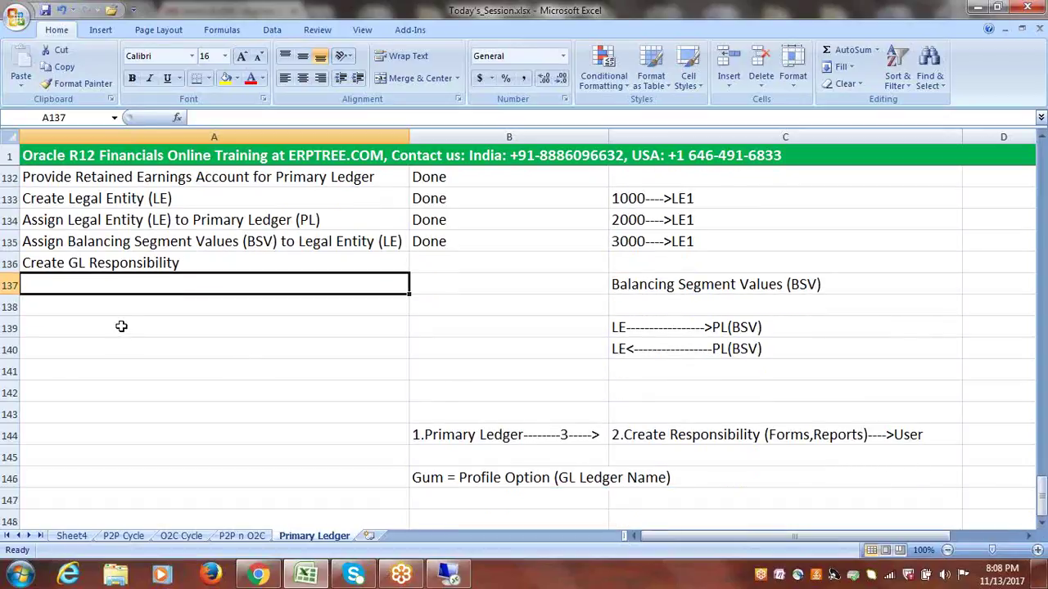
{"action": "type", "text": "Assign Primary Ledger to R"}
{"action": "key", "text": "BackSpace"}
{"action": "type", "text": "GL"}
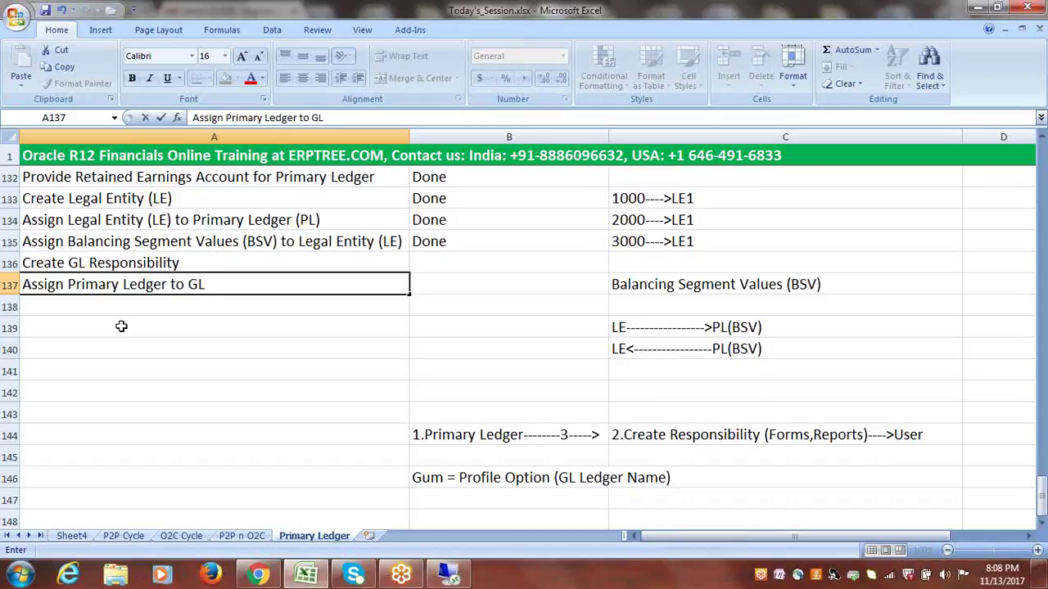
{"action": "type", "text": " Responsibility"}
{"action": "left_click", "coordinate": [164, 302]}
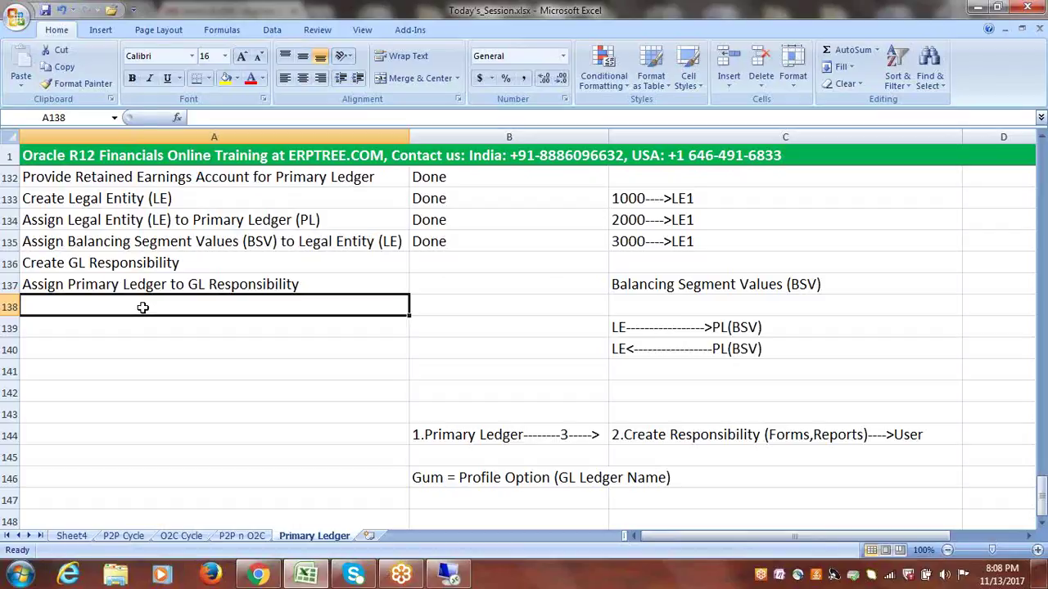
{"action": "type", "text": "Create N"}
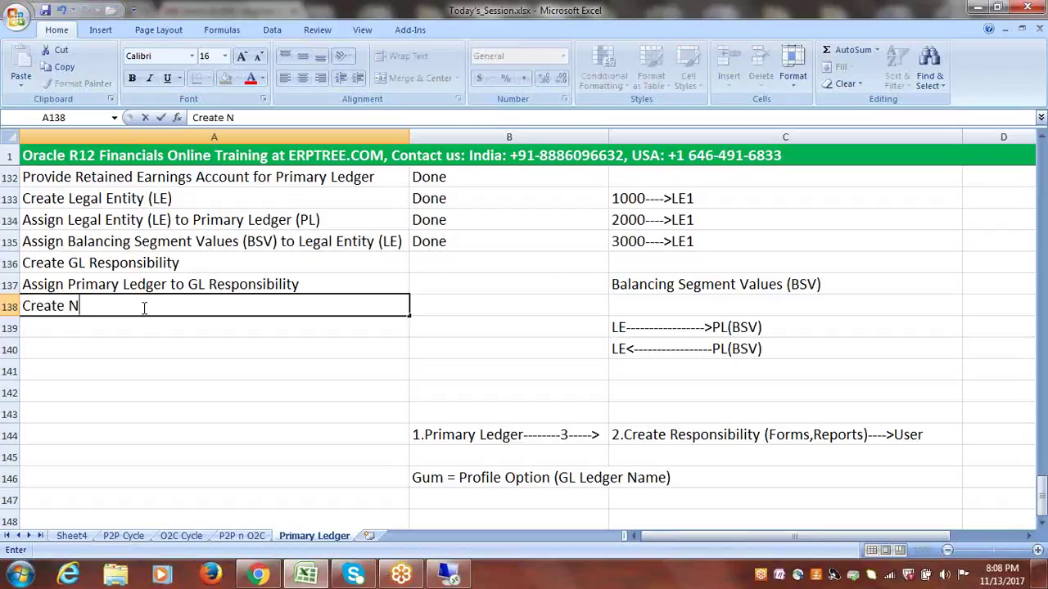
{"action": "type", "text": "ew User"}
{"action": "left_click", "coordinate": [142, 321]}
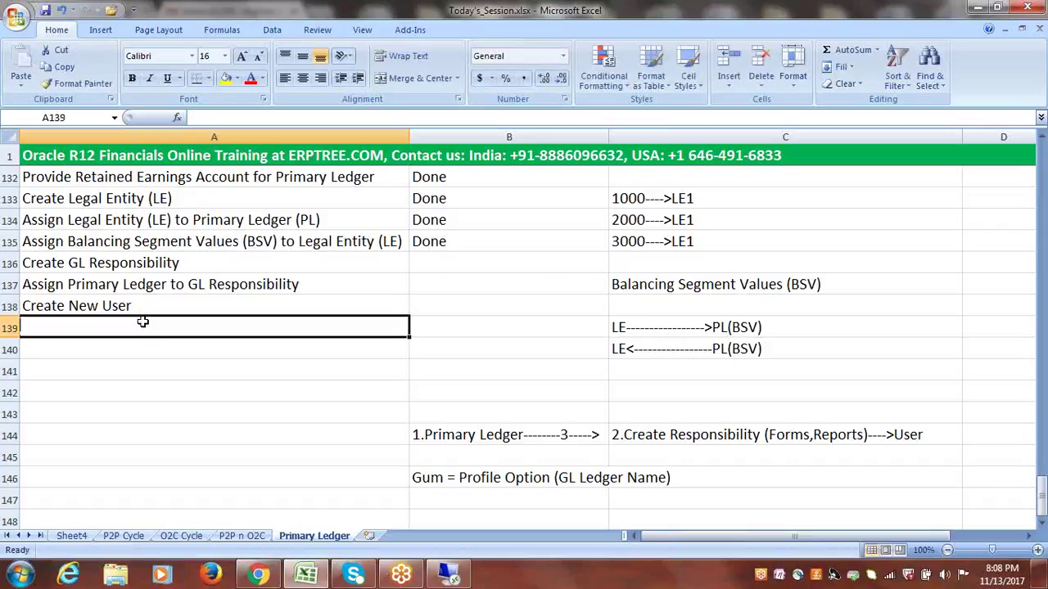
{"action": "type", "text": "Assig"}
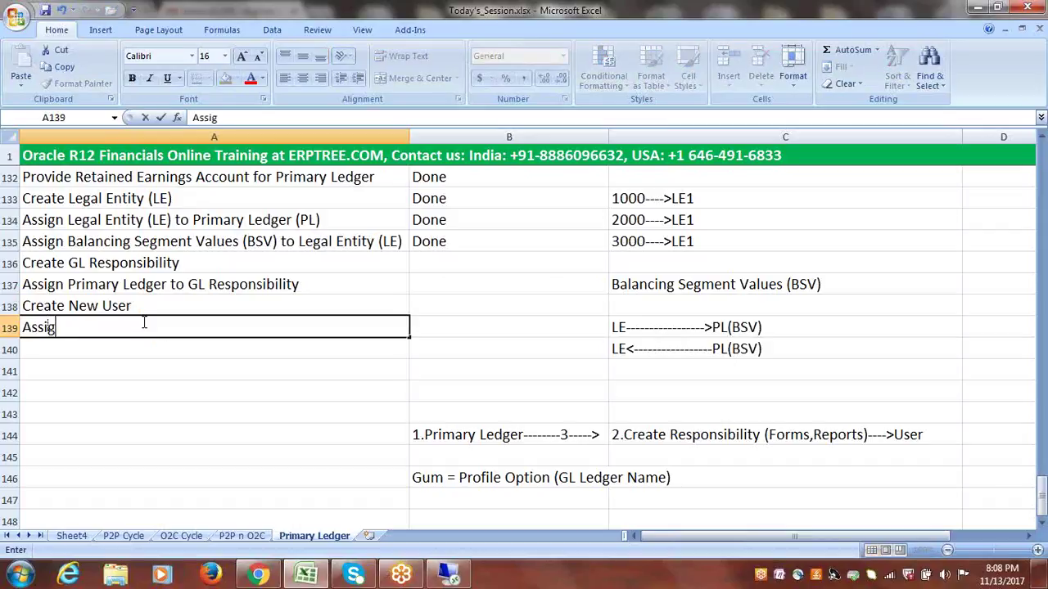
{"action": "type", "text": "n GL Responsibil"}
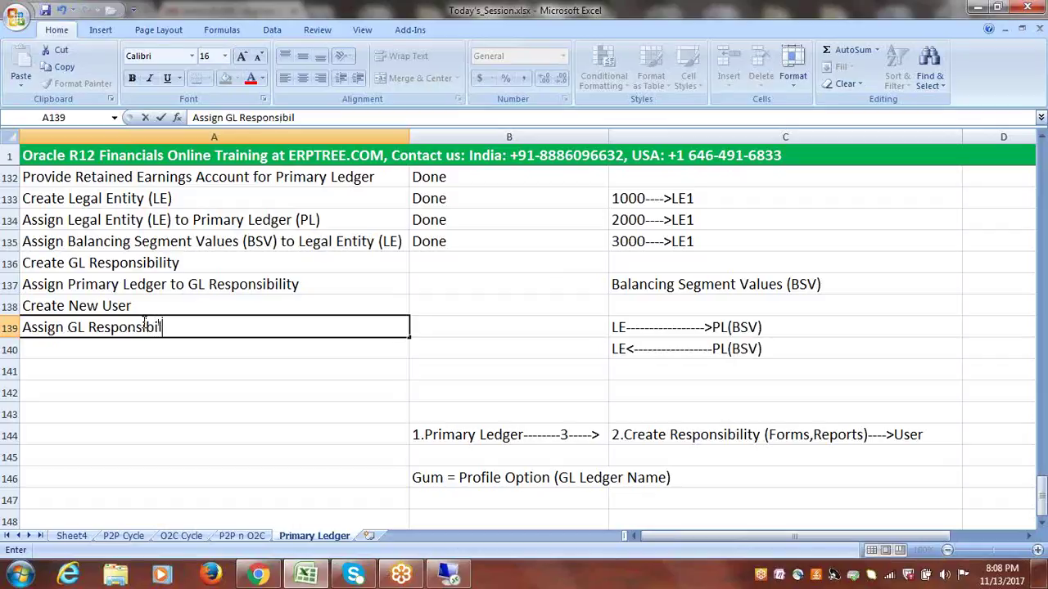
{"action": "type", "text": "ity to User"}
{"action": "left_click", "coordinate": [194, 352]}
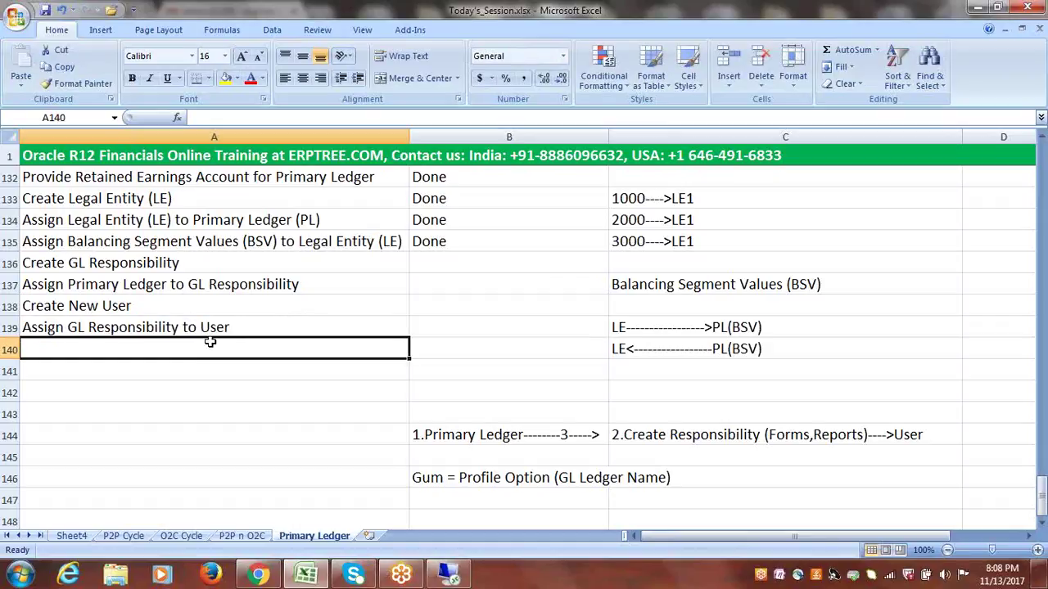
- Review the new step notes in A136–A139 without changing them
{"action": "double_click", "coordinate": [188, 329]}
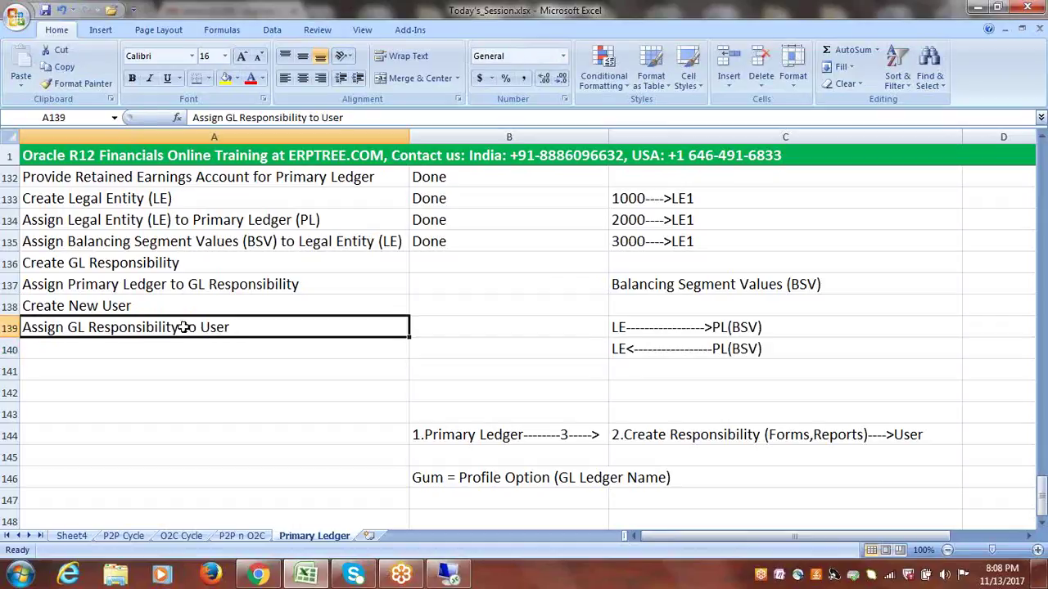
{"action": "left_click_drag", "start_coordinate": [180, 328], "coordinate": [69, 331]}
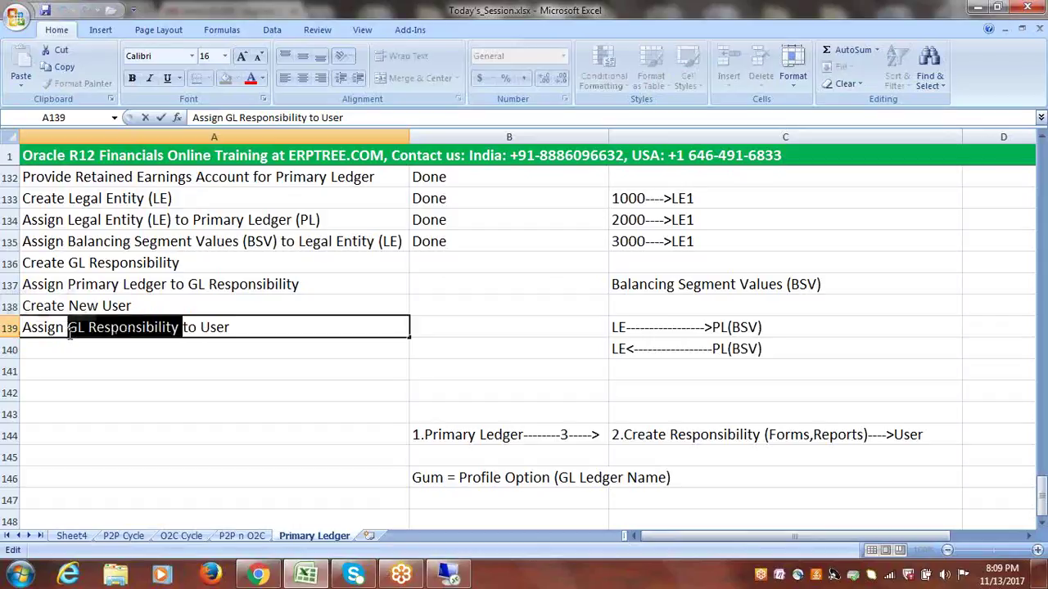
{"action": "left_click", "coordinate": [182, 349]}
{"action": "double_click", "coordinate": [230, 327]}
{"action": "left_click_drag", "start_coordinate": [241, 326], "coordinate": [70, 328]}
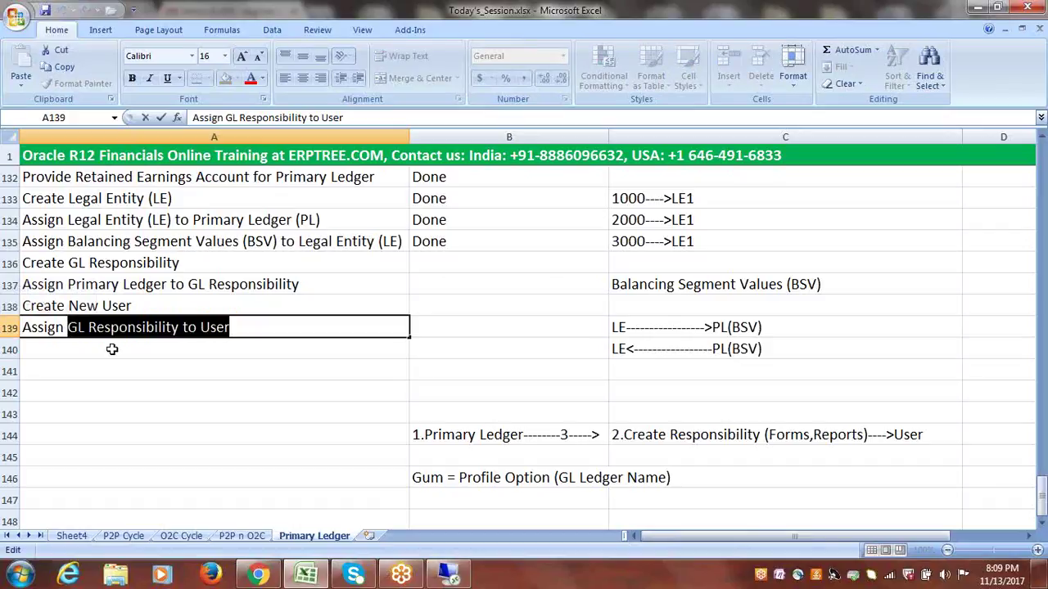
{"action": "left_click", "coordinate": [111, 350]}
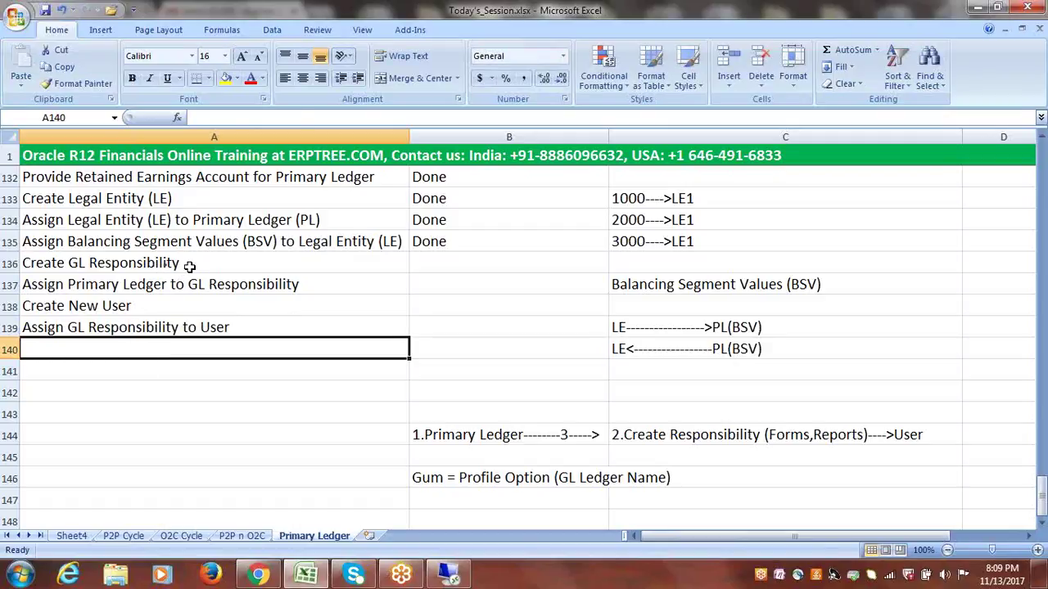
{"action": "left_click_drag", "start_coordinate": [188, 263], "coordinate": [187, 320]}
{"action": "left_click", "coordinate": [223, 263]}
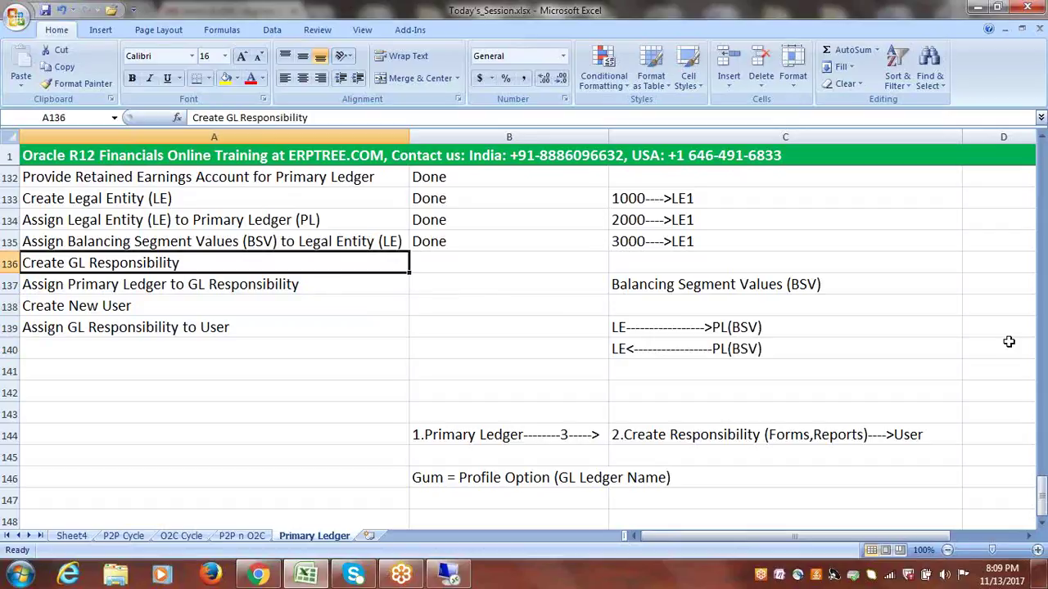
{"action": "left_click_drag", "start_coordinate": [1043, 502], "coordinate": [1043, 499]}
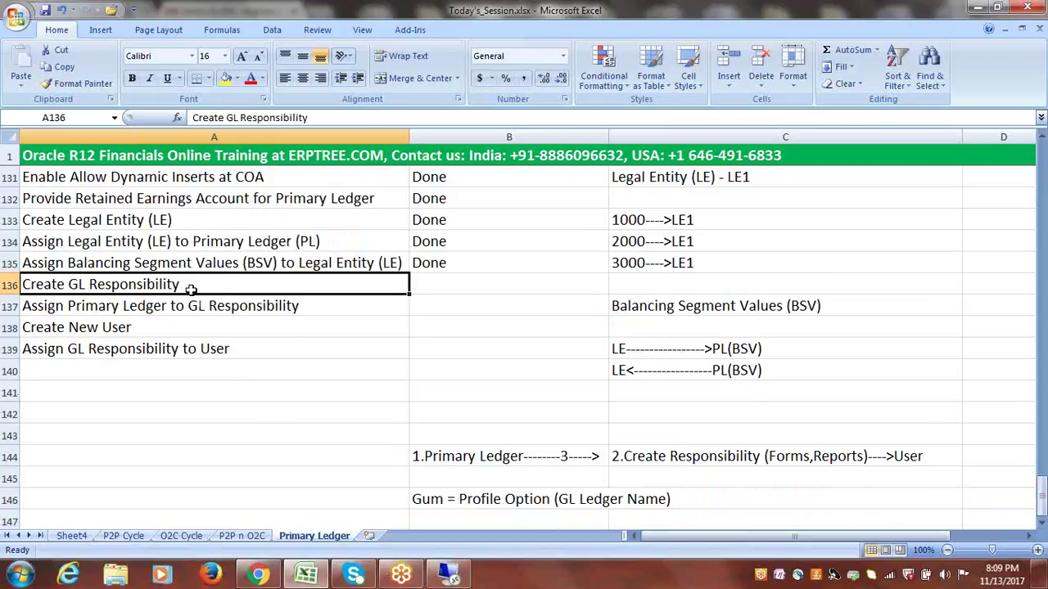
{"action": "double_click", "coordinate": [74, 285]}
{"action": "left_click_drag", "start_coordinate": [88, 284], "coordinate": [188, 286]}
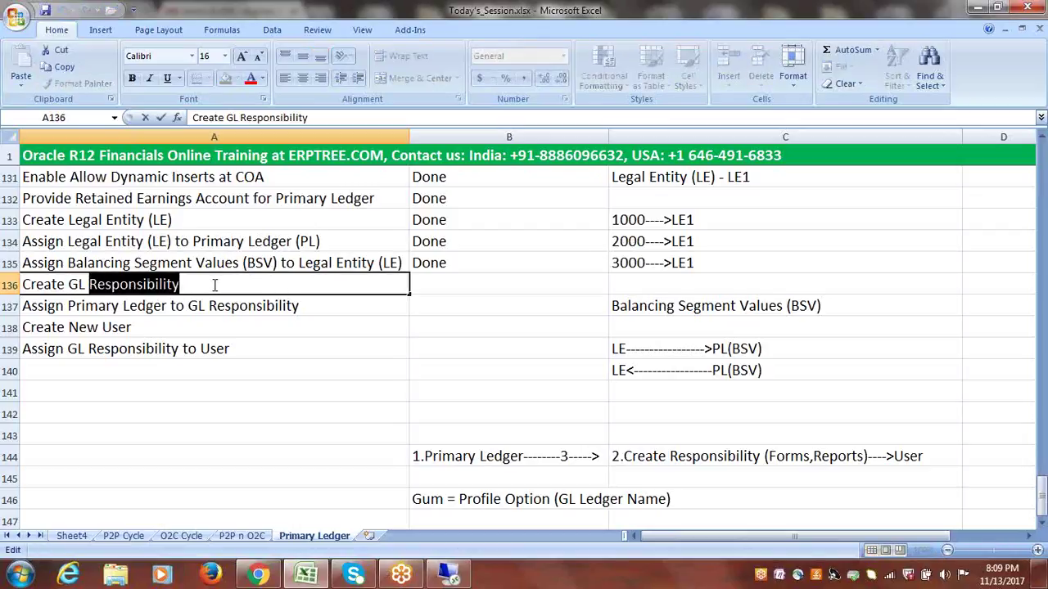
{"action": "left_click", "coordinate": [215, 285]}
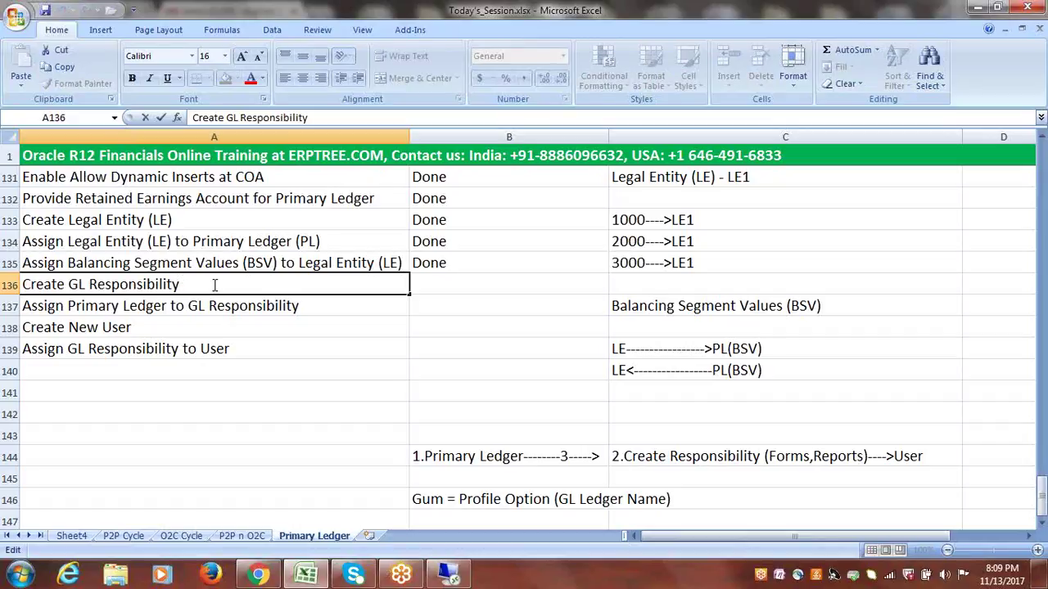
- Enter 'Create Responsibility from System Administrator Resp.' in cell A143, then return to Oracle
{"action": "left_click", "coordinate": [88, 434]}
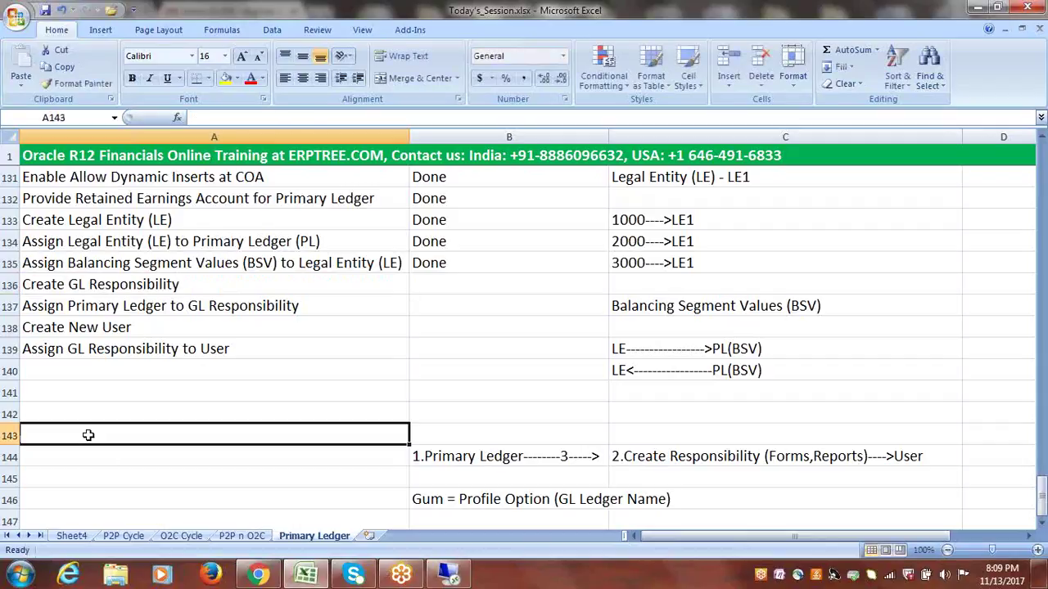
{"action": "type", "text": "Creat"}
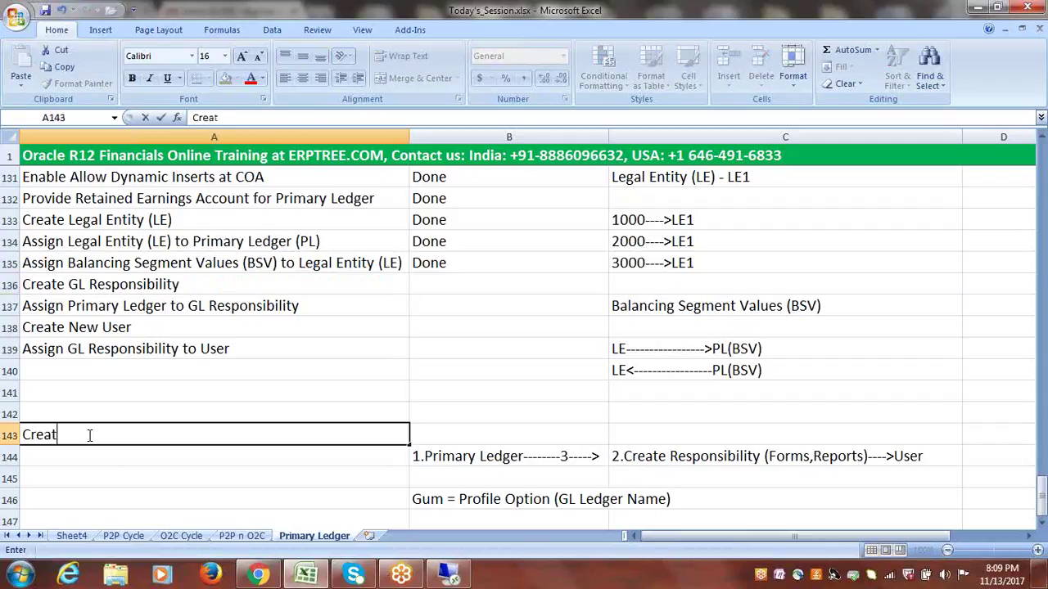
{"action": "type", "text": "e Responsi"}
{"action": "type", "text": "li"}
{"action": "key", "text": "BackSpace"}
{"action": "key", "text": "BackSpace"}
{"action": "type", "text": "bility"}
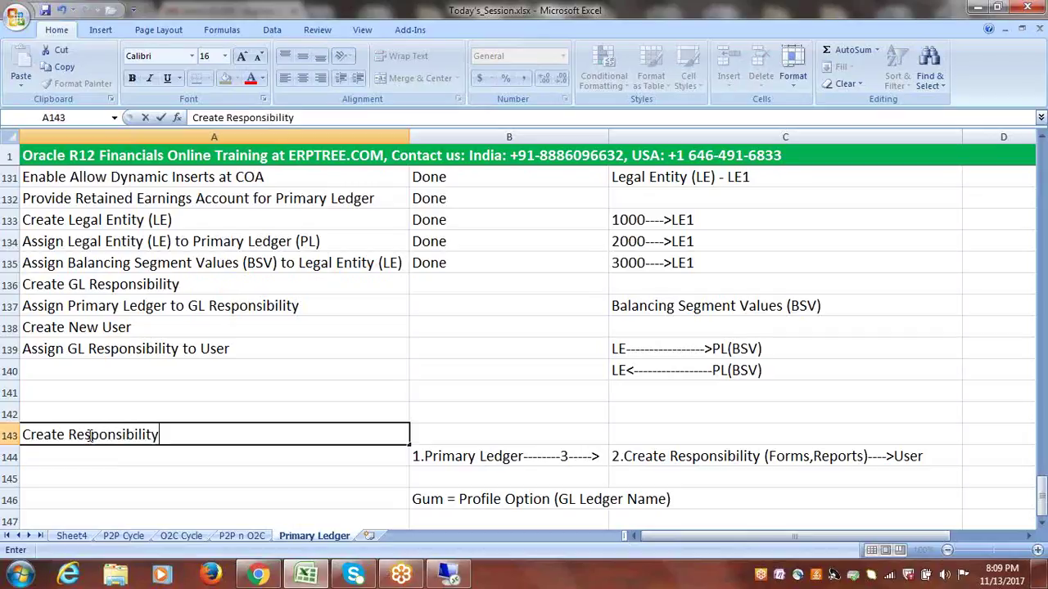
{"action": "type", "text": " from Syst"}
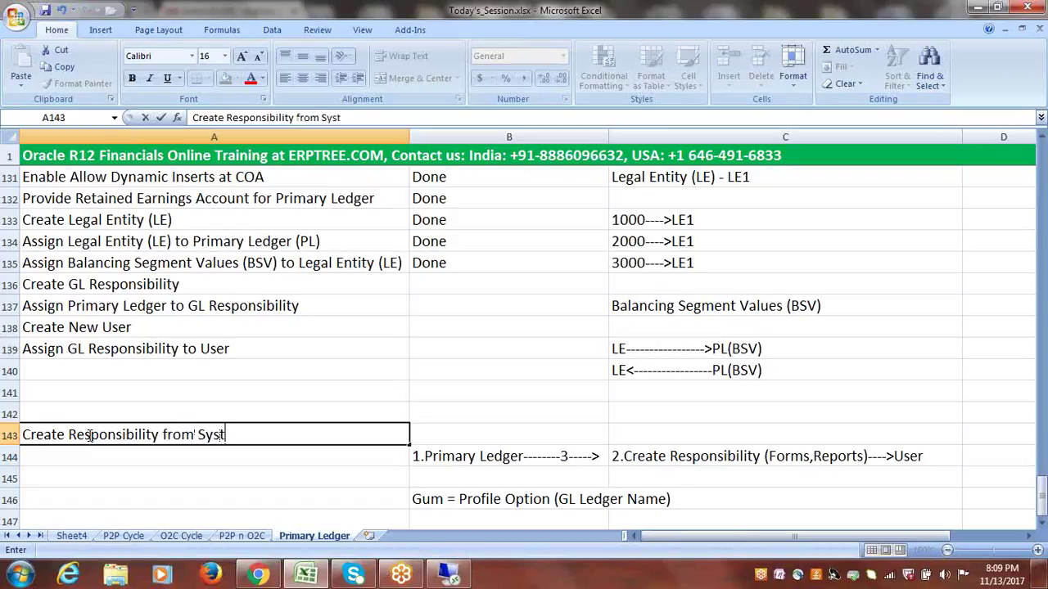
{"action": "type", "text": "em Addm"}
{"action": "key", "text": "BackSpace"}
{"action": "key", "text": "BackSpace"}
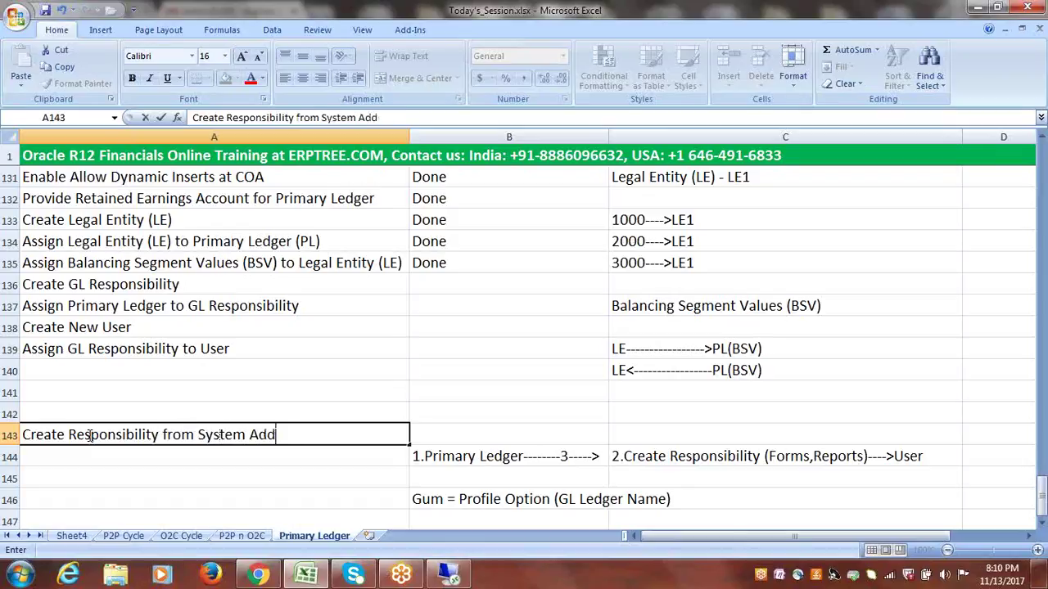
{"action": "type", "text": "ministrator Resp."}
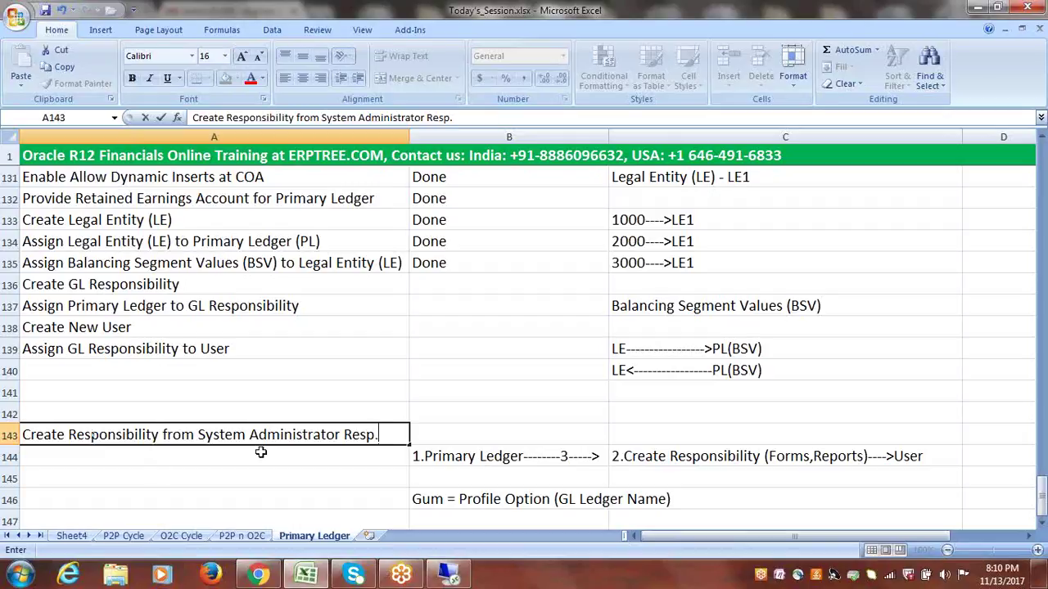
{"action": "left_click_drag", "start_coordinate": [381, 434], "coordinate": [348, 435]}
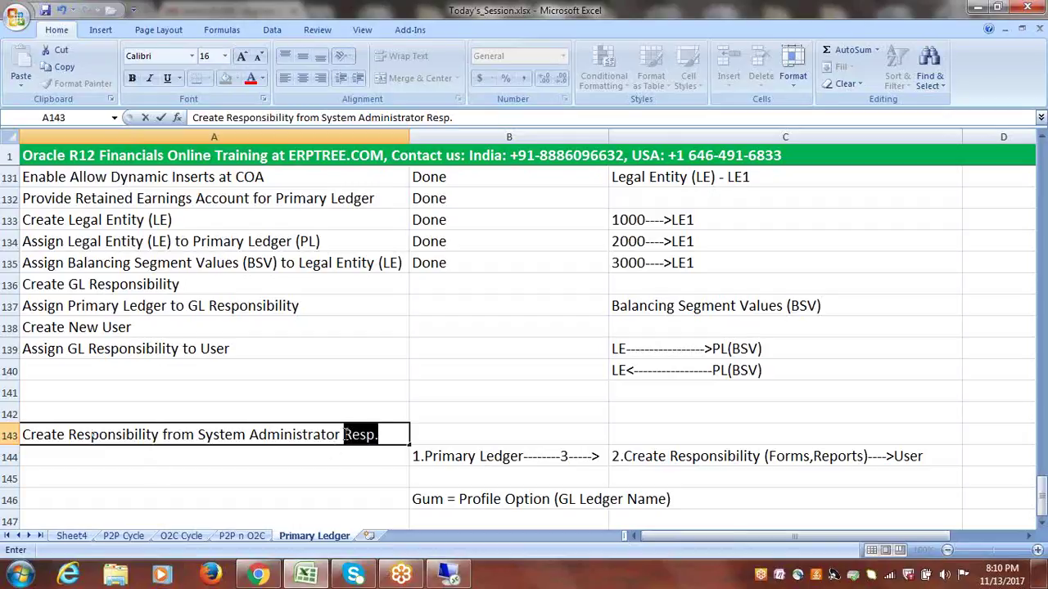
{"action": "left_click", "coordinate": [309, 456]}
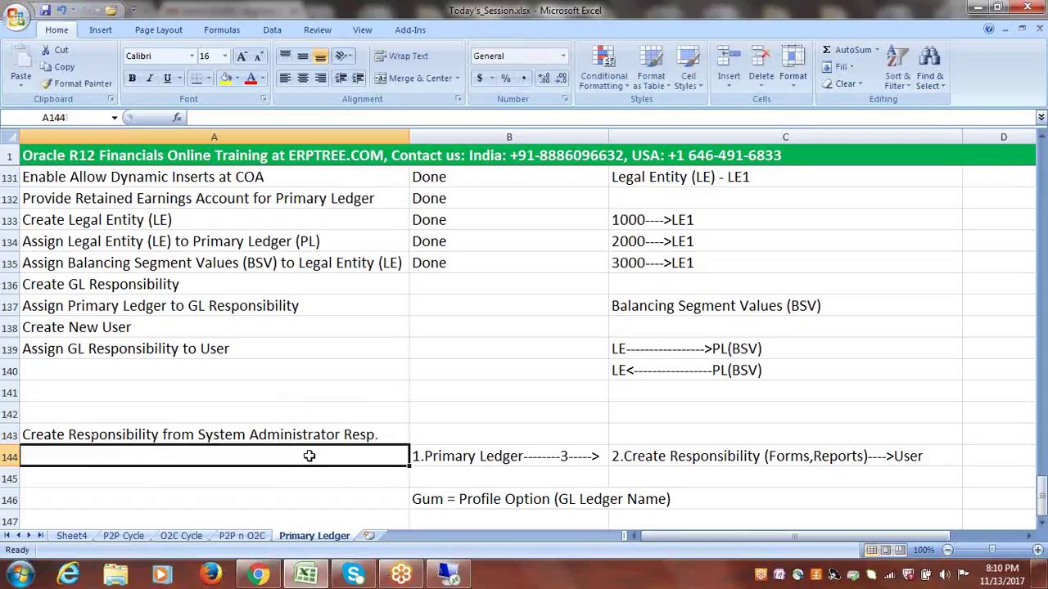
{"action": "left_click", "coordinate": [300, 435]}
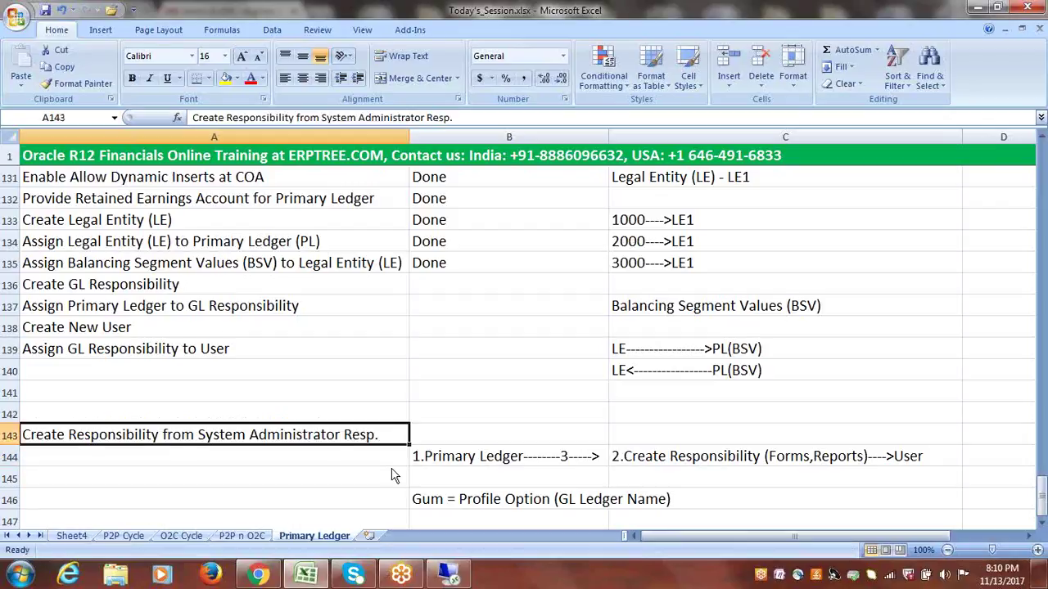
{"action": "left_click", "coordinate": [449, 575]}
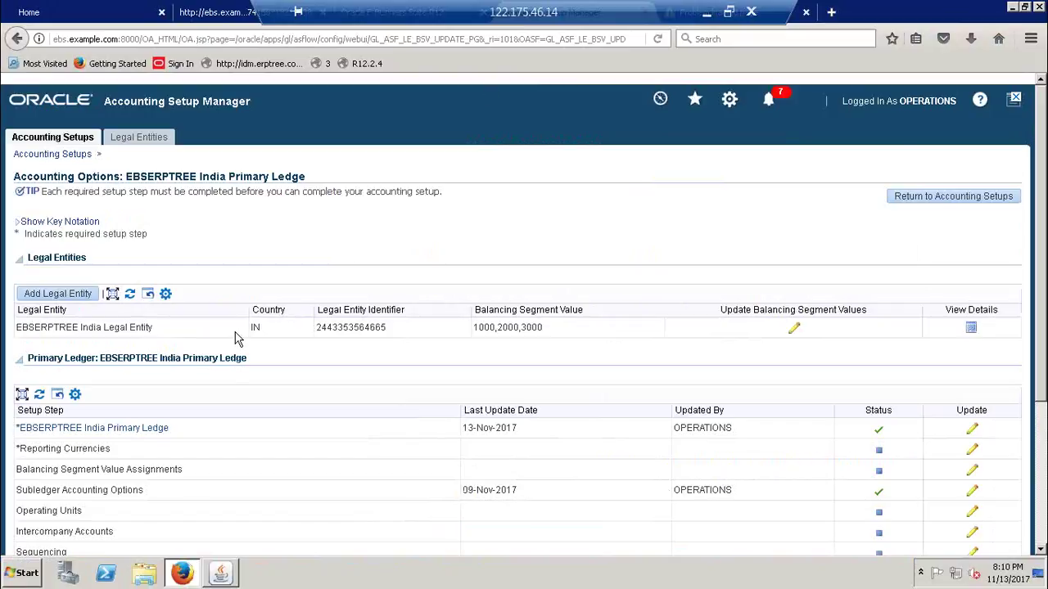
- Collapse the Forms Navigator to top-level groups and bring up the E-Business Suite Home page
{"action": "left_click", "coordinate": [220, 573]}
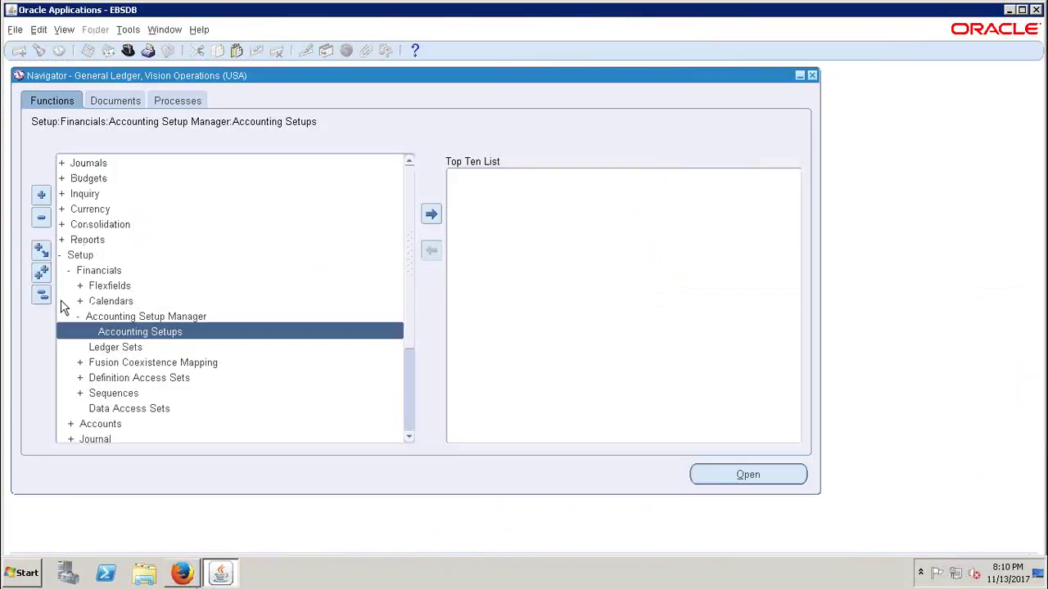
{"action": "left_click", "coordinate": [41, 295]}
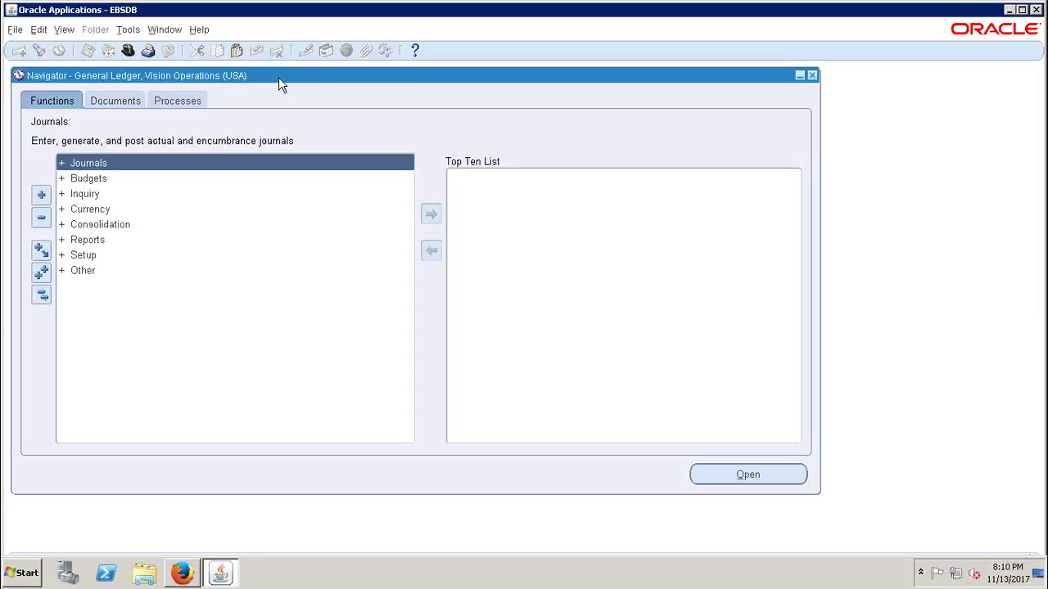
{"action": "left_click", "coordinate": [181, 573]}
{"action": "left_click", "coordinate": [121, 13]}
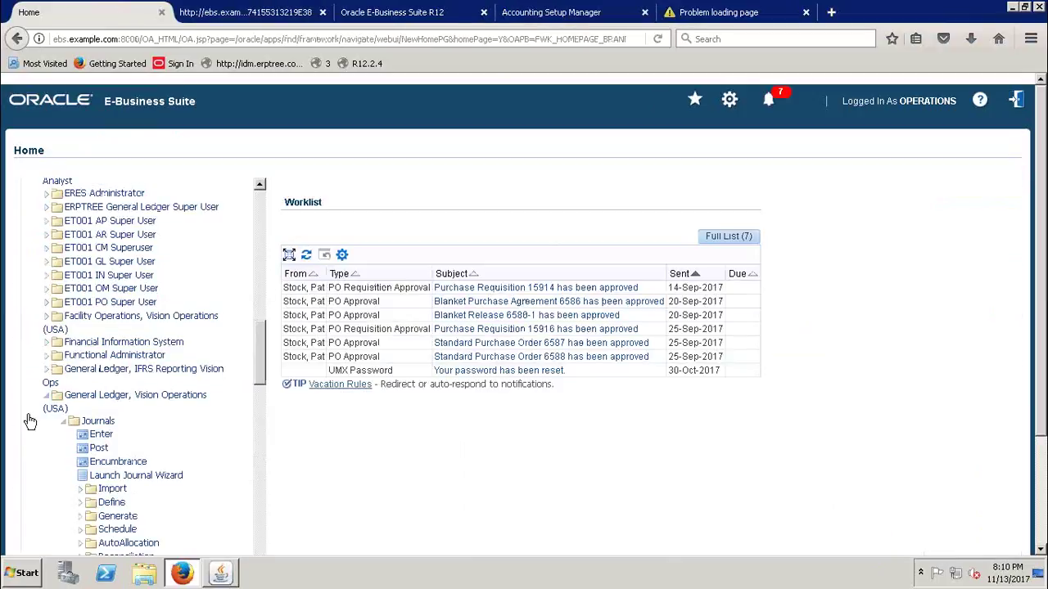
- Scroll through the Home page's list of responsibilities
{"action": "scroll", "coordinate": [261, 385], "scroll_direction": "down", "scroll_amount": 6}
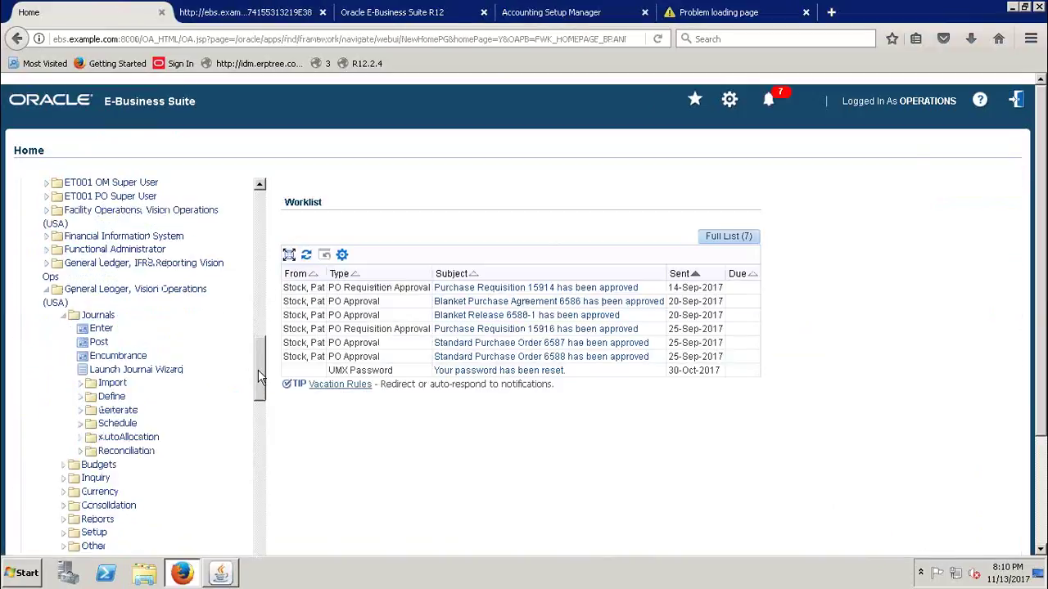
{"action": "scroll", "coordinate": [262, 404], "scroll_direction": "down", "scroll_amount": 8}
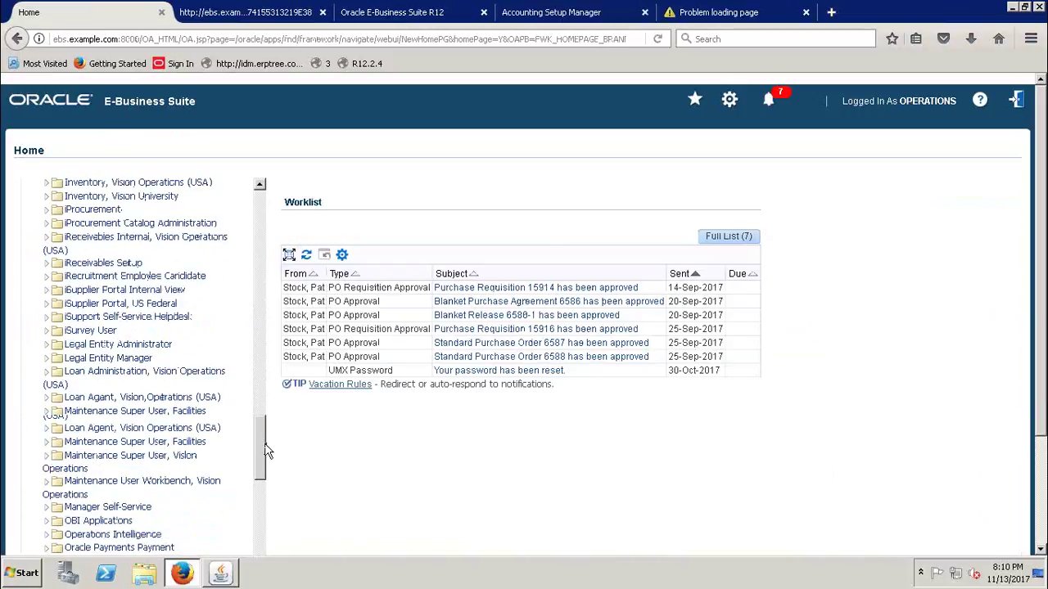
{"action": "scroll", "coordinate": [266, 452], "scroll_direction": "down", "scroll_amount": 1}
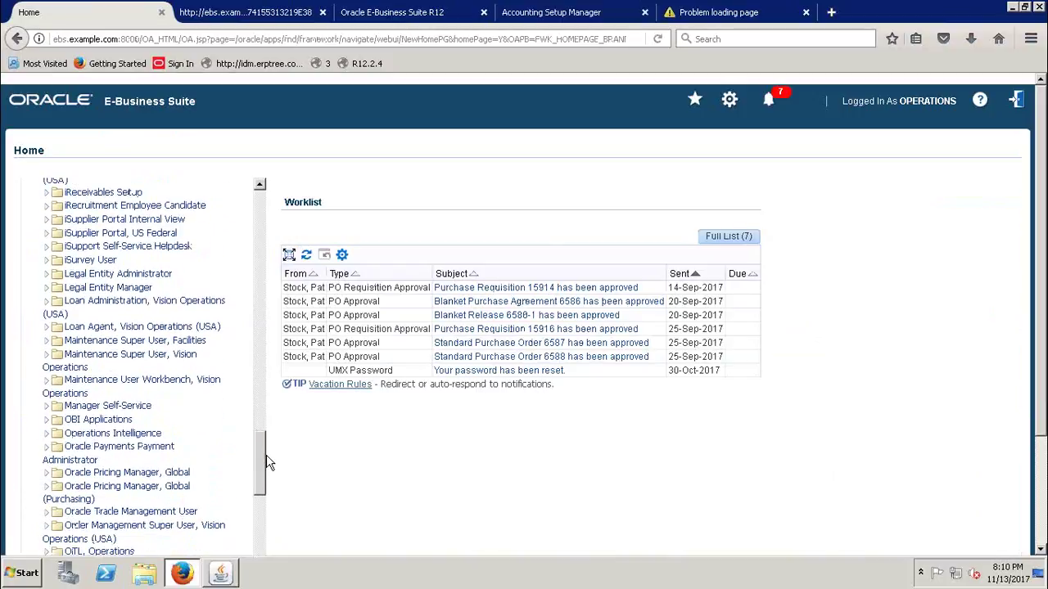
{"action": "scroll", "coordinate": [267, 458], "scroll_direction": "down", "scroll_amount": 1}
{"action": "scroll", "coordinate": [266, 484], "scroll_direction": "down", "scroll_amount": 4}
{"action": "left_click_drag", "start_coordinate": [264, 509], "coordinate": [252, 586]}
{"action": "left_click_drag", "start_coordinate": [1041, 237], "coordinate": [1039, 325]}
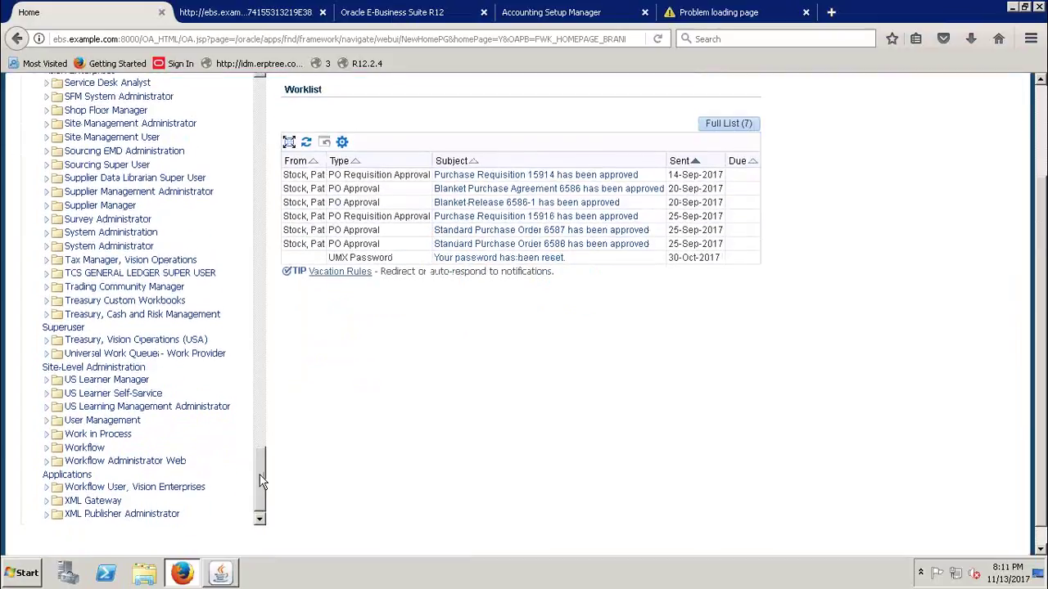
{"action": "scroll", "coordinate": [168, 257], "scroll_direction": "up", "scroll_amount": 1}
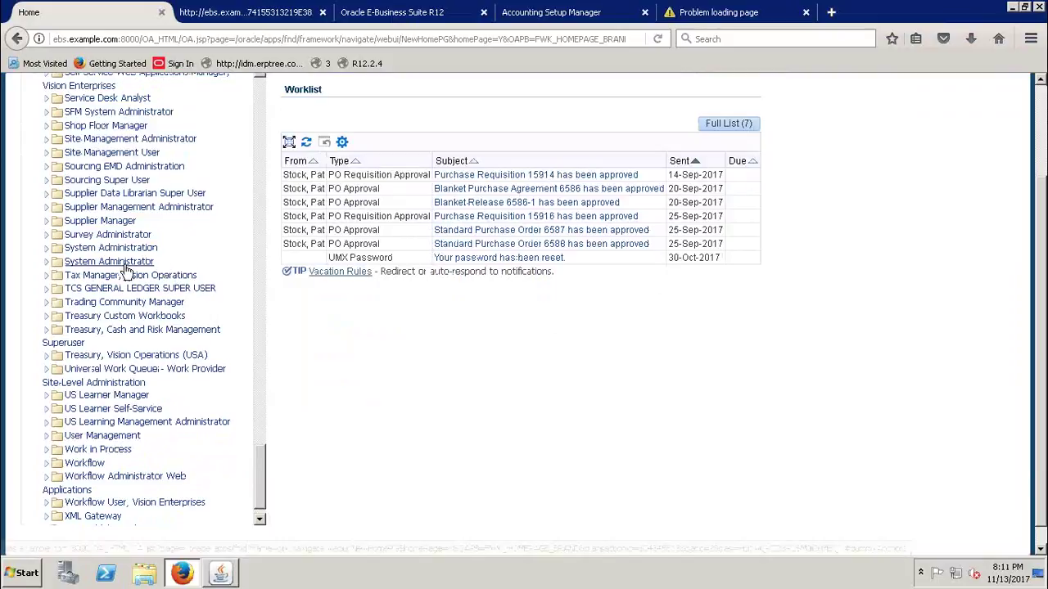
- Expand the System Administrator responsibility's menu, then bring the Forms Navigator back
{"action": "left_click_drag", "start_coordinate": [157, 263], "coordinate": [66, 268]}
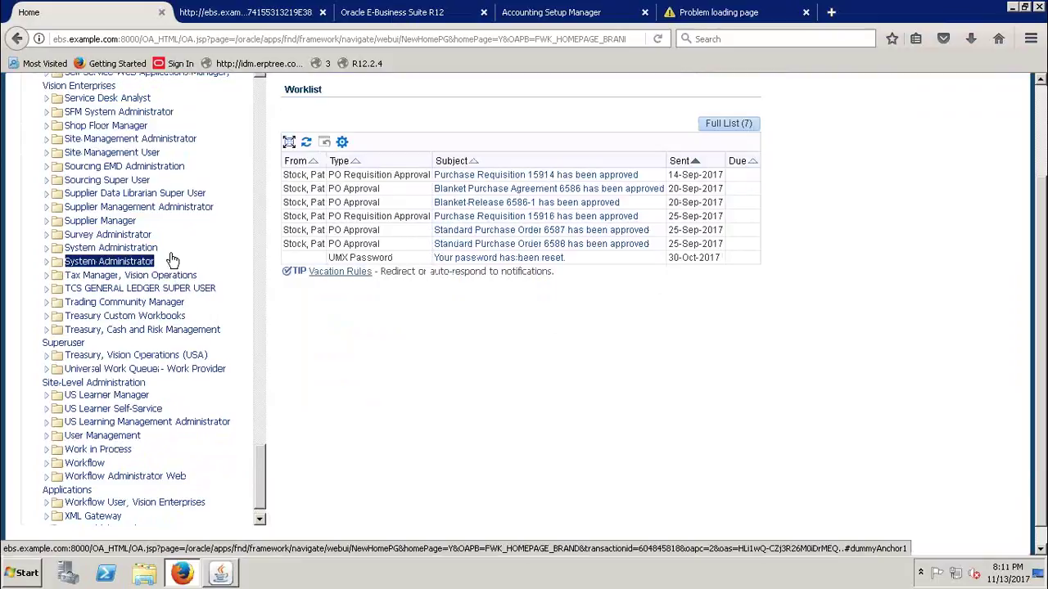
{"action": "left_click_drag", "start_coordinate": [162, 251], "coordinate": [72, 258]}
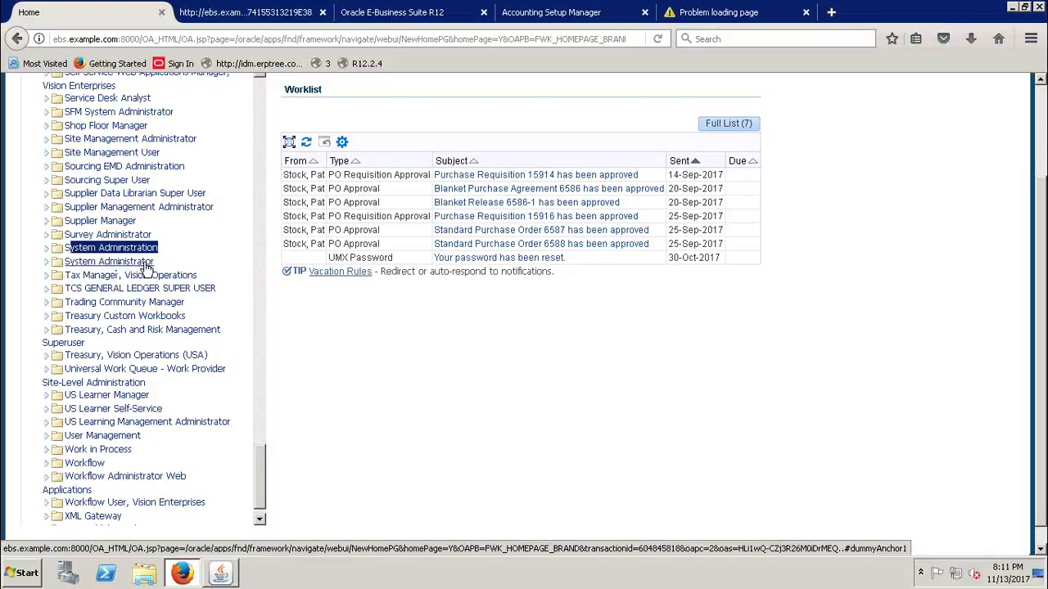
{"action": "left_click", "coordinate": [305, 318]}
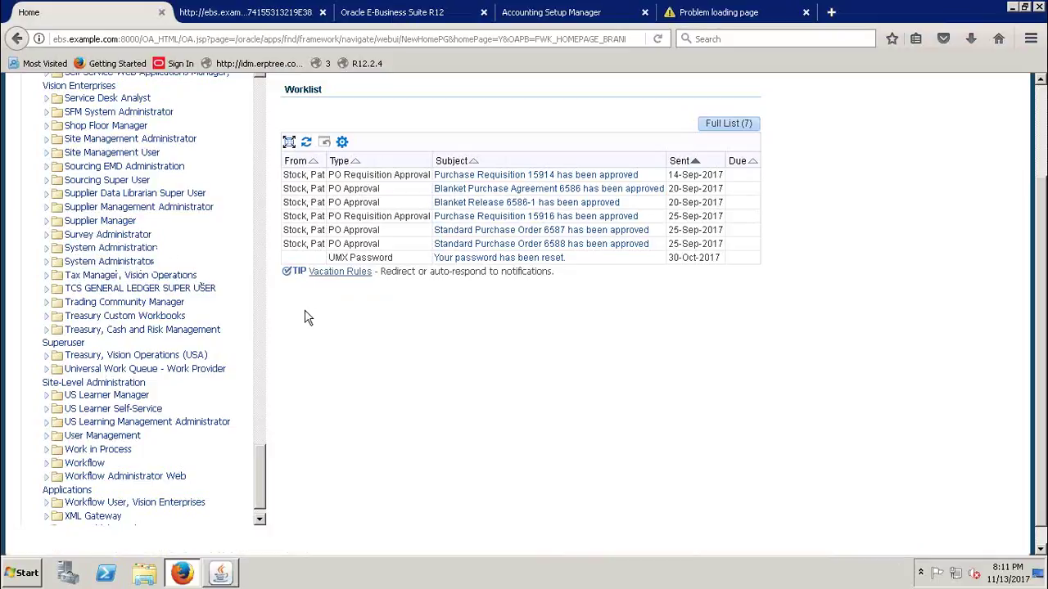
{"action": "left_click_drag", "start_coordinate": [164, 264], "coordinate": [66, 266]}
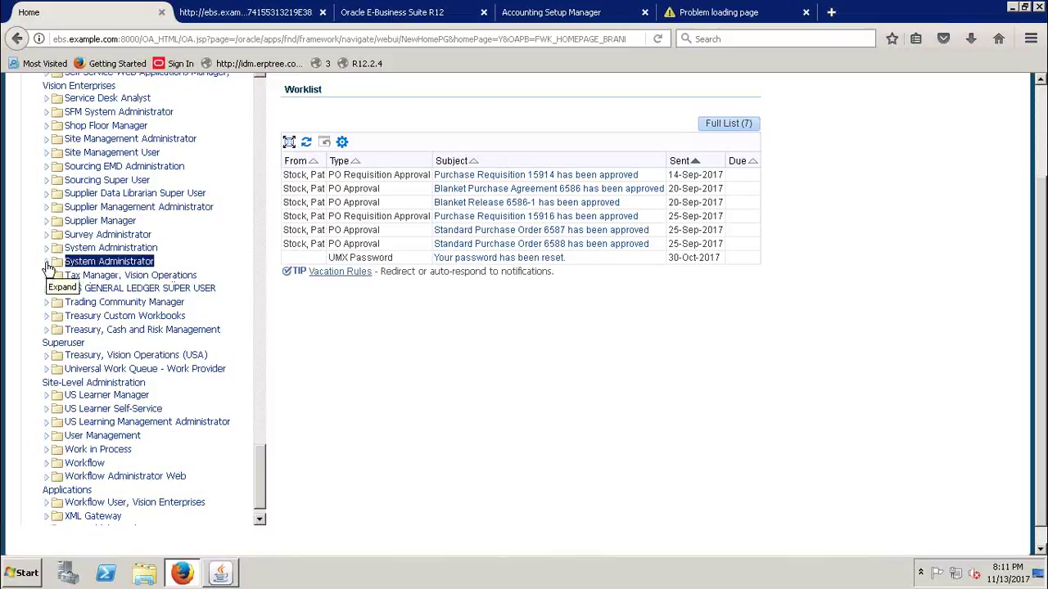
{"action": "left_click", "coordinate": [47, 265]}
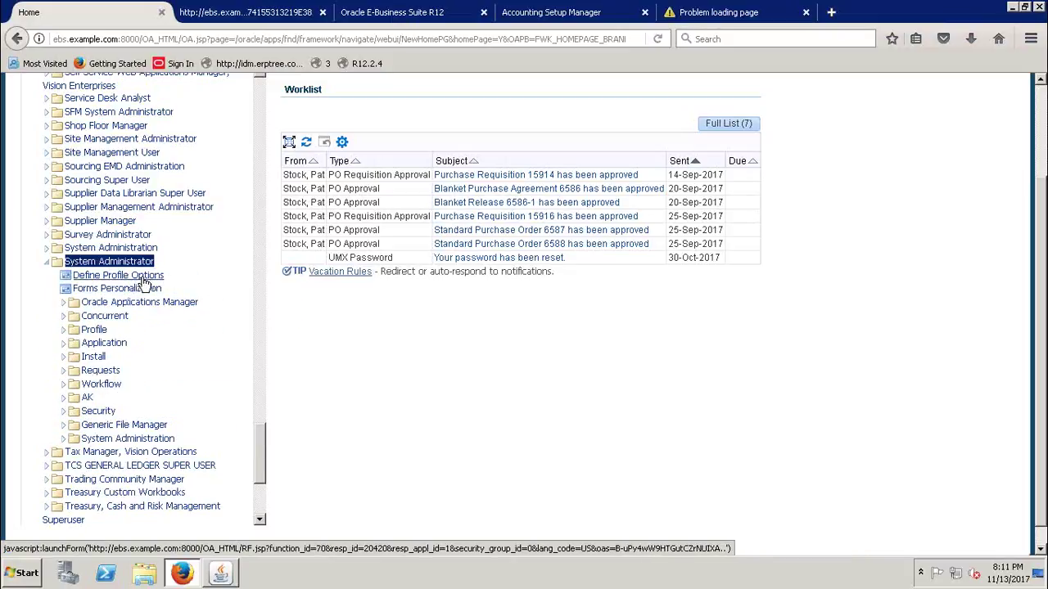
{"action": "left_click", "coordinate": [222, 575]}
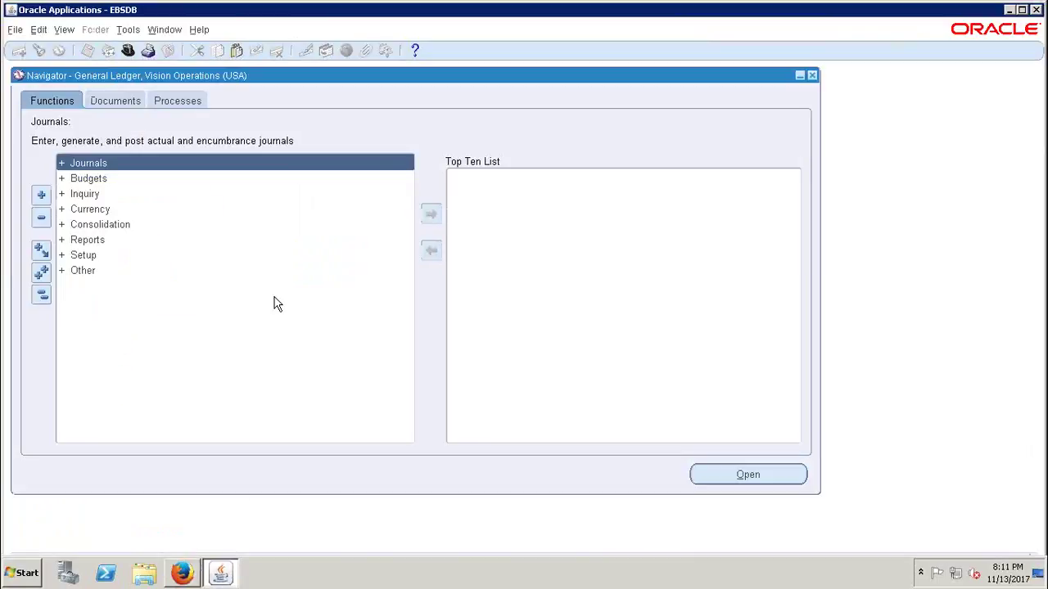
- Open the responsibilities list and page through it, comparing with the Home page
{"action": "left_click", "coordinate": [183, 575]}
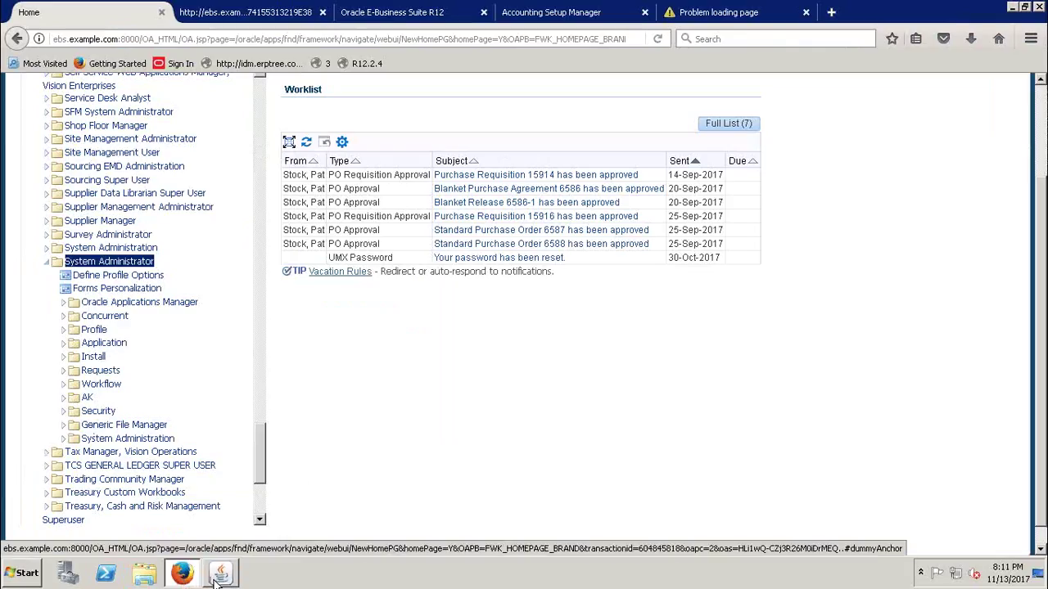
{"action": "left_click", "coordinate": [221, 575]}
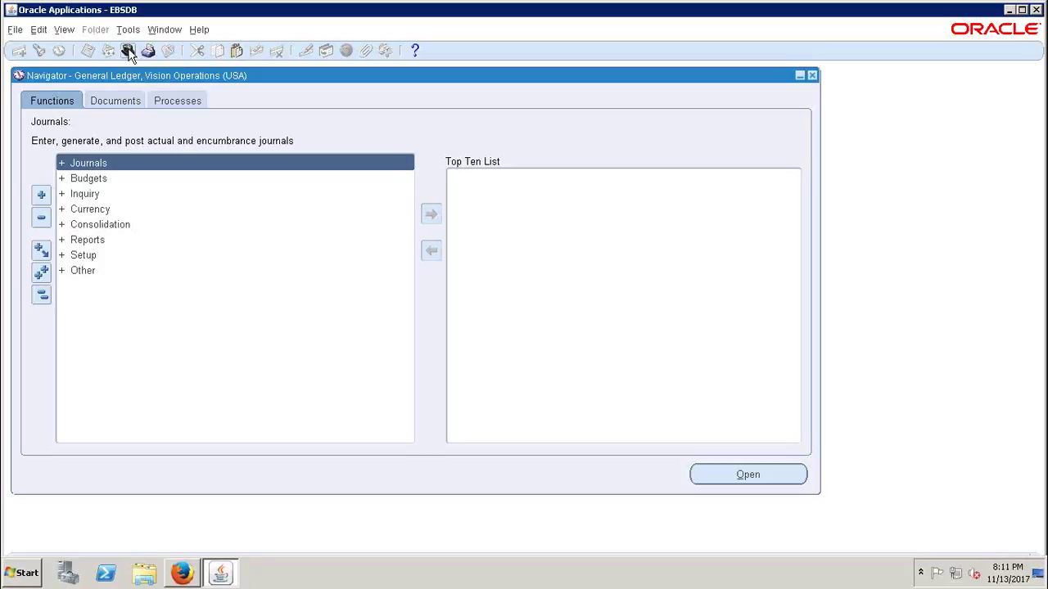
{"action": "left_click", "coordinate": [128, 50]}
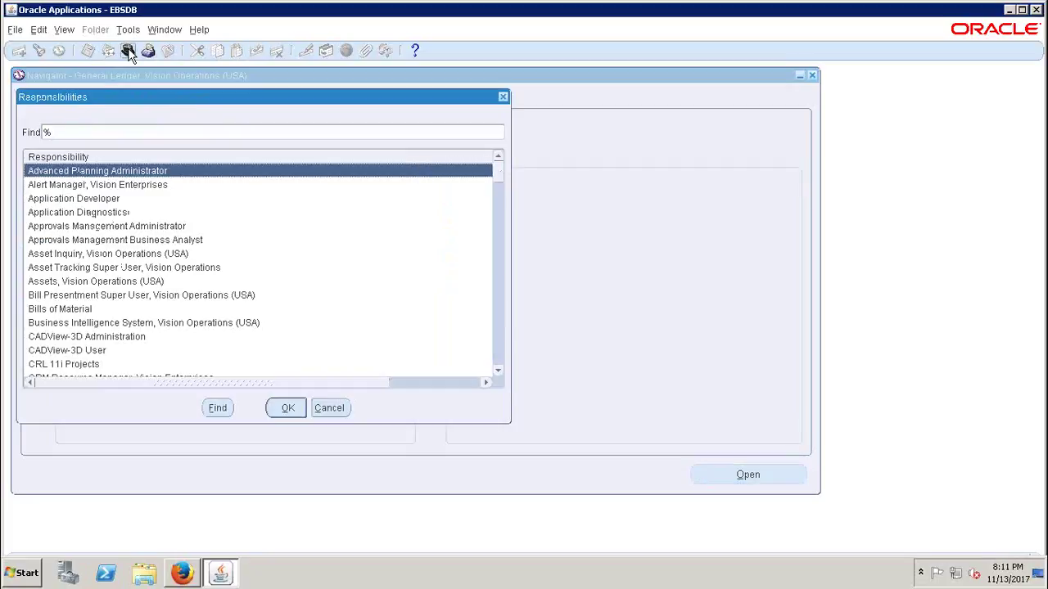
{"action": "left_click", "coordinate": [497, 177]}
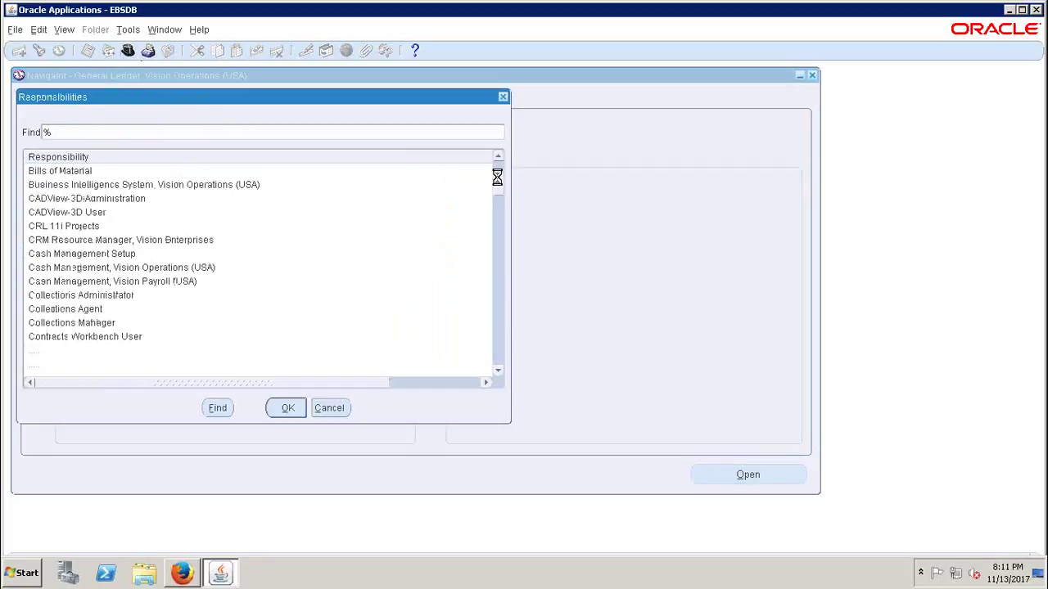
{"action": "left_click", "coordinate": [499, 209]}
{"action": "left_click_drag", "start_coordinate": [498, 218], "coordinate": [505, 260]}
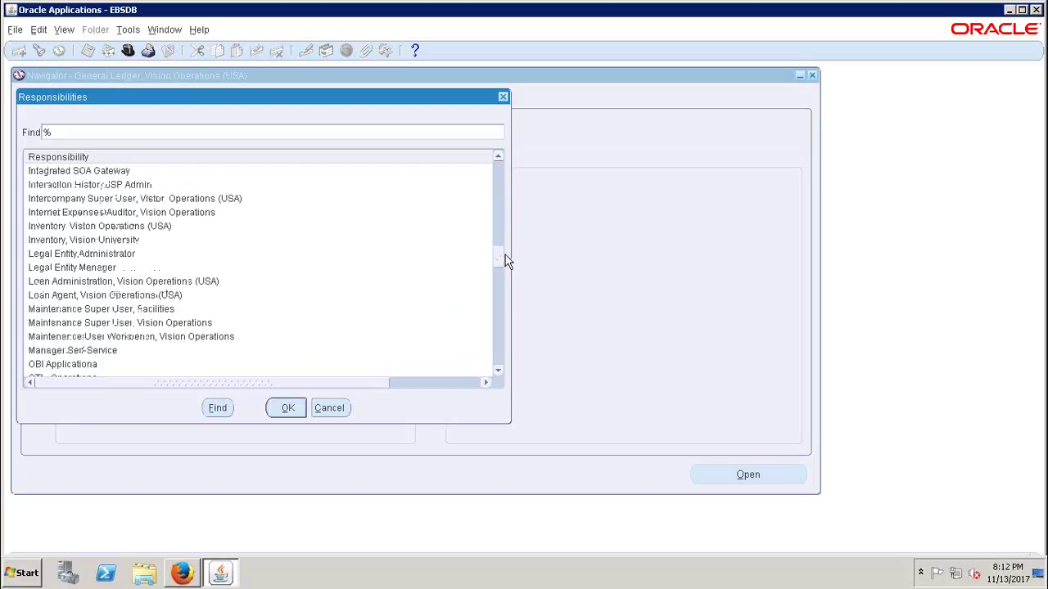
{"action": "left_click", "coordinate": [195, 576]}
{"action": "left_click_drag", "start_coordinate": [260, 467], "coordinate": [246, 524]}
{"action": "left_click", "coordinate": [219, 572]}
{"action": "left_click_drag", "start_coordinate": [498, 255], "coordinate": [505, 171]}
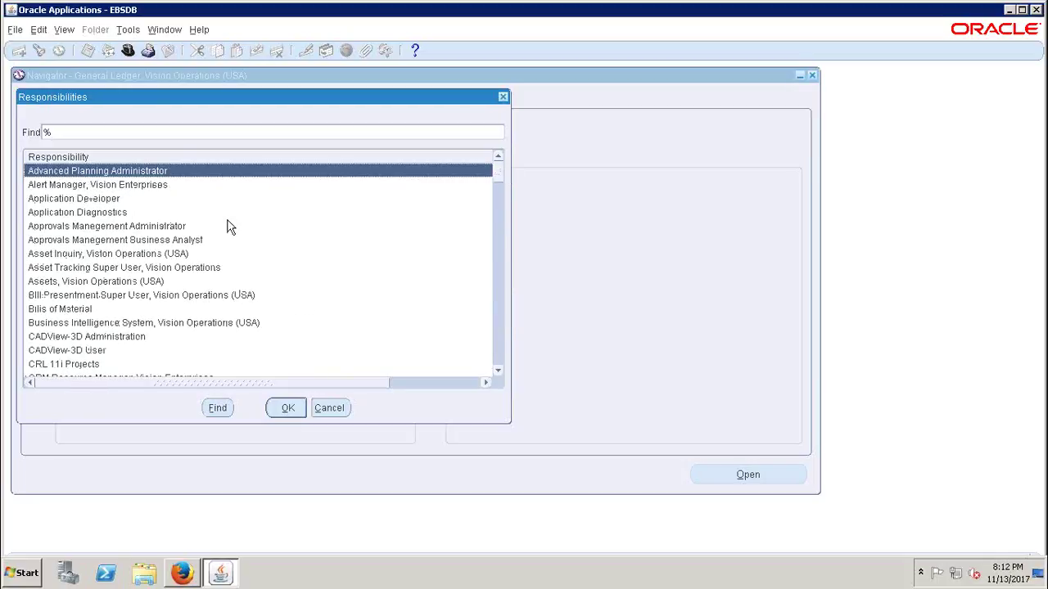
- Search 'system Administrat', select System Administrator, then close the picker without switching
{"action": "type", "text": "s"}
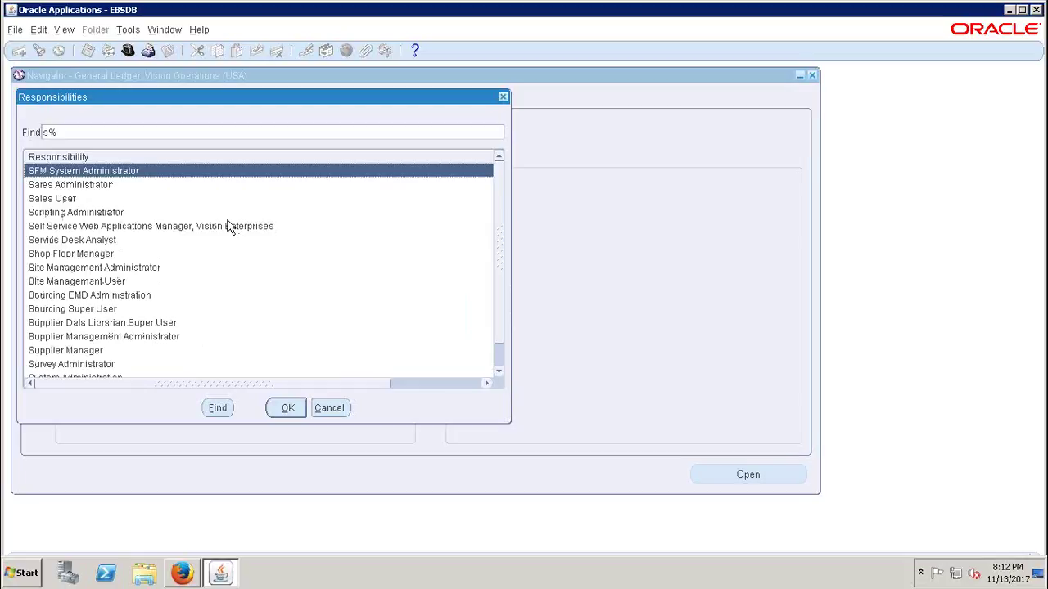
{"action": "type", "text": "ystem Administrat"}
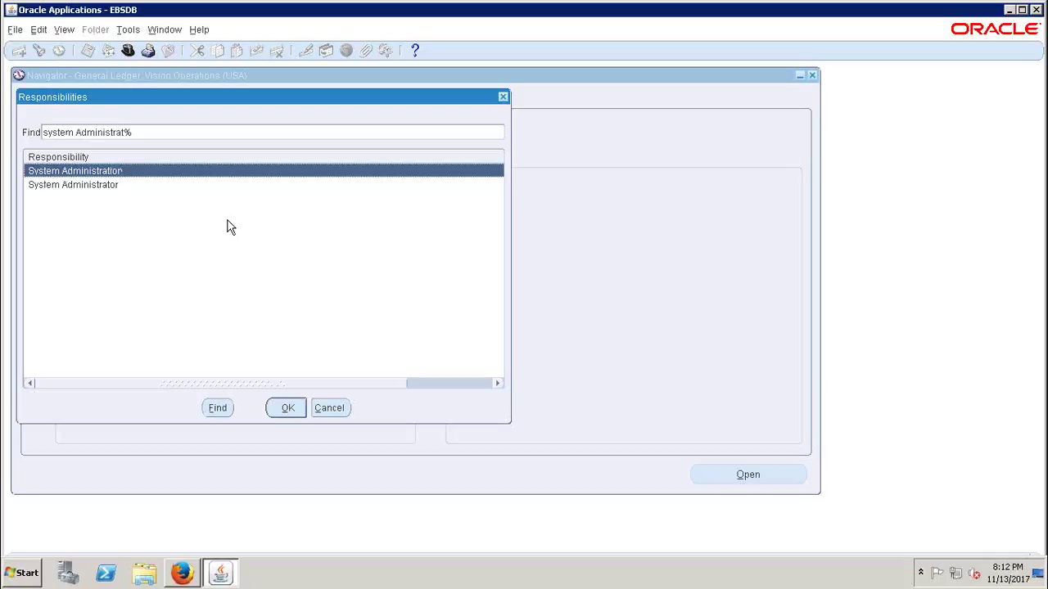
{"action": "left_click", "coordinate": [98, 186]}
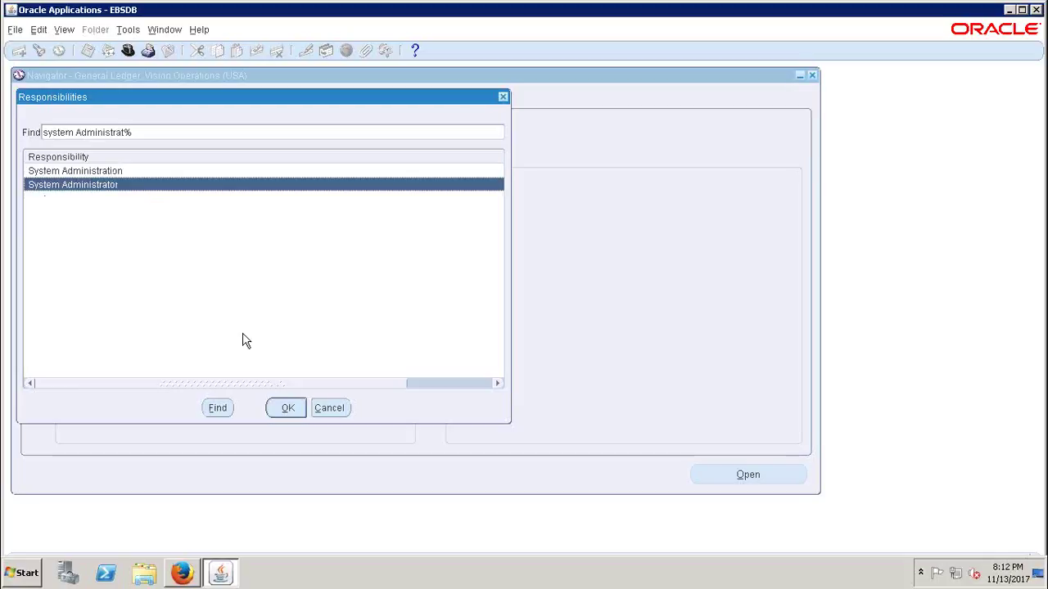
{"action": "left_click", "coordinate": [504, 97]}
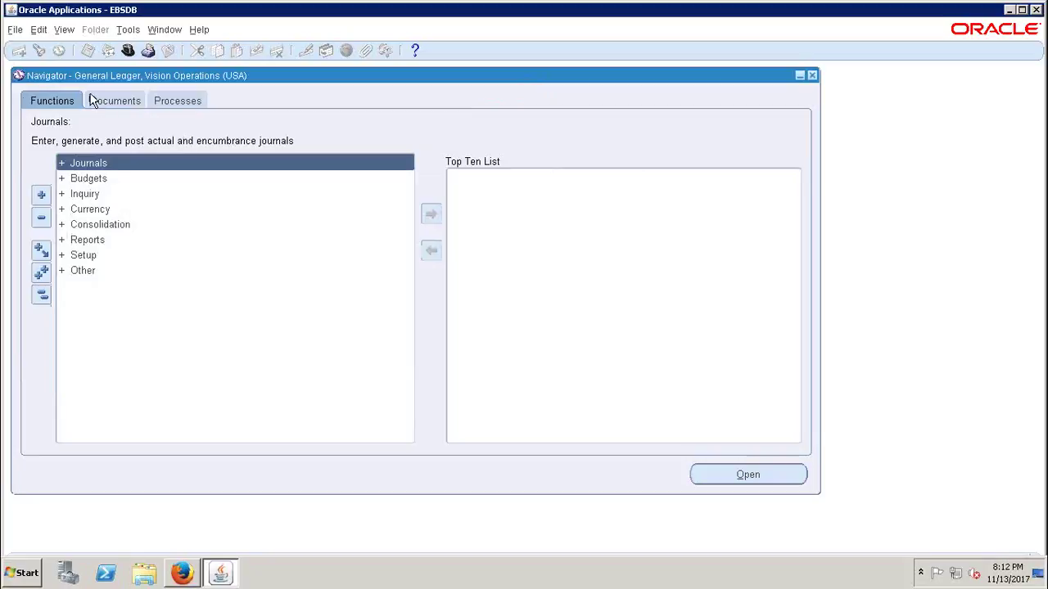
- Try the responsibility picker and File menu switch command, dismissing each without switching
{"action": "left_click", "coordinate": [127, 51]}
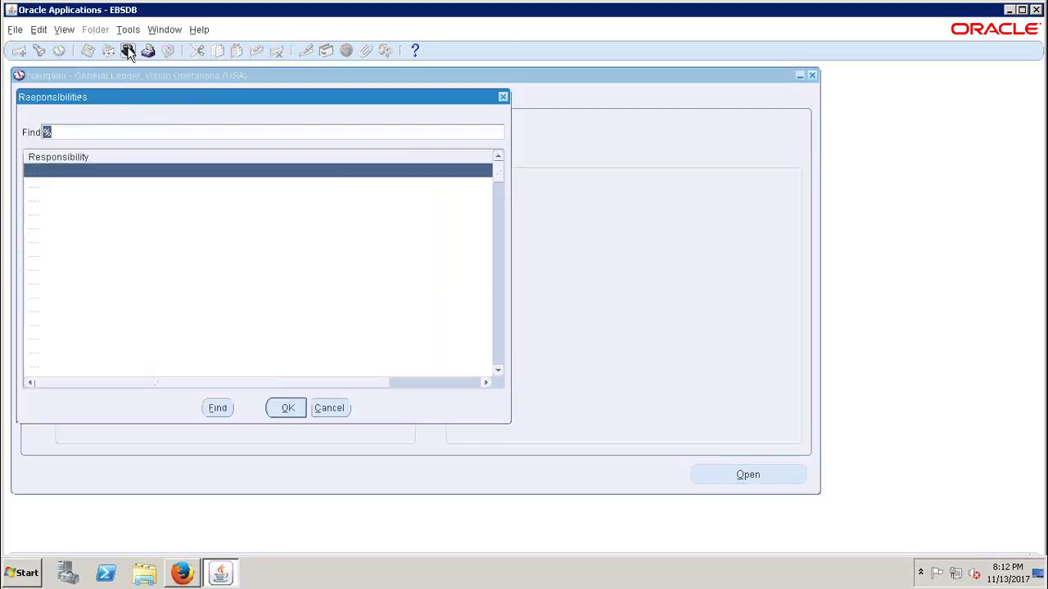
{"action": "type", "text": "system Administrat"}
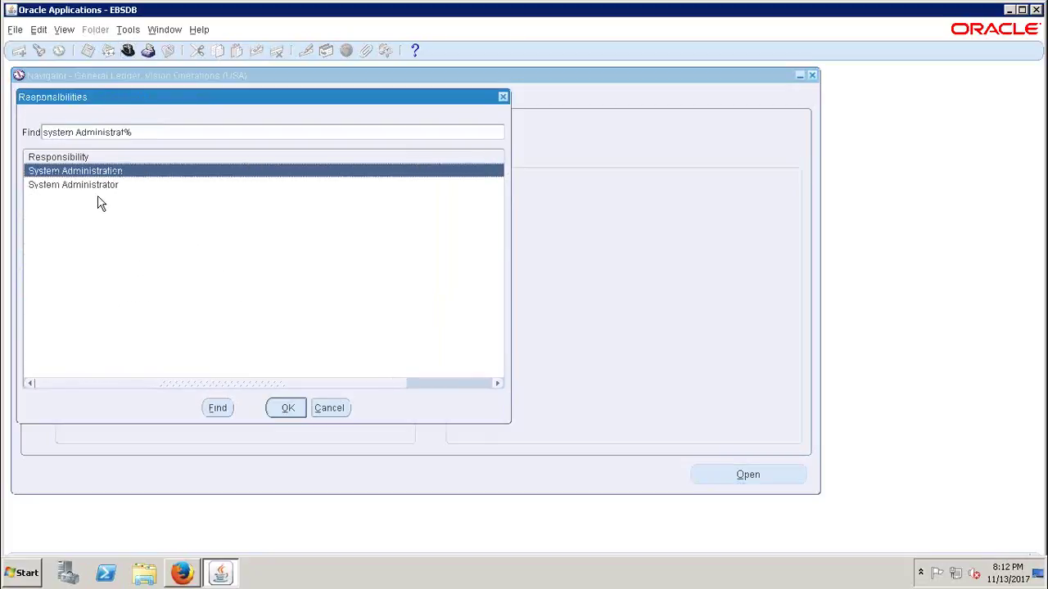
{"action": "key", "text": "Escape"}
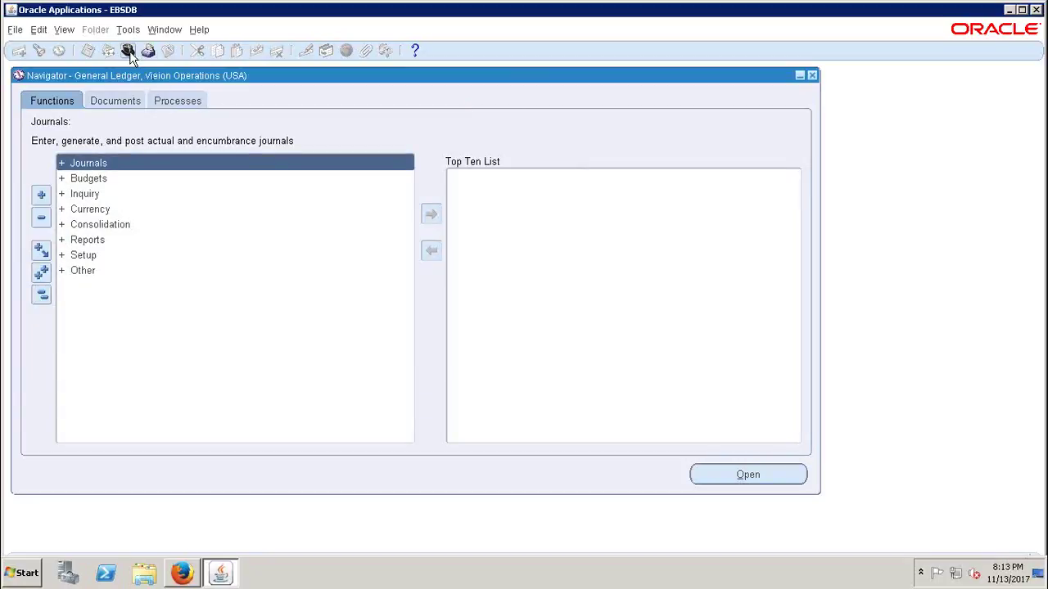
{"action": "left_click", "coordinate": [15, 31]}
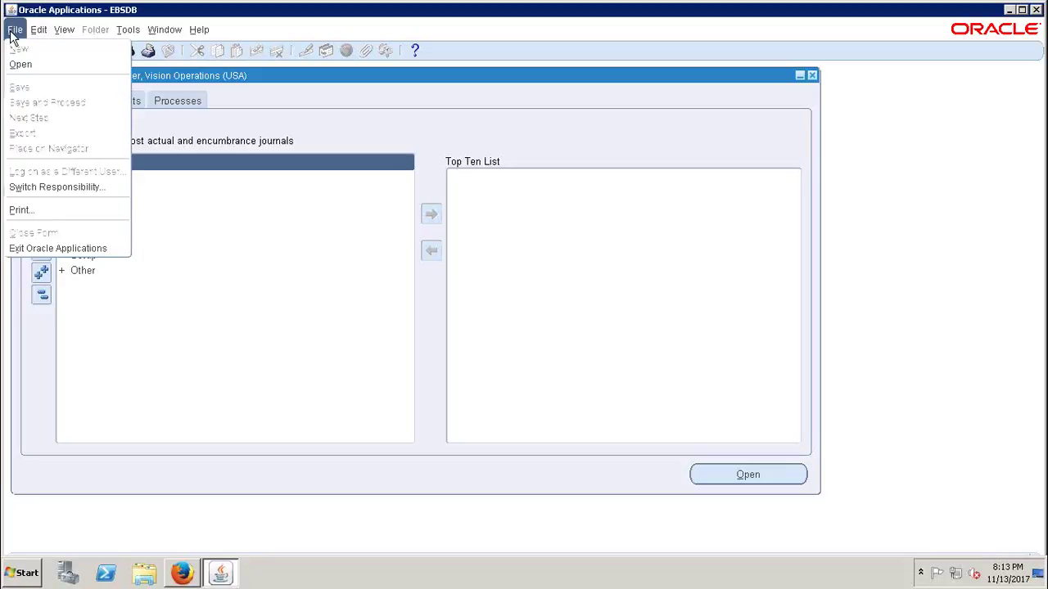
{"action": "left_click", "coordinate": [35, 188]}
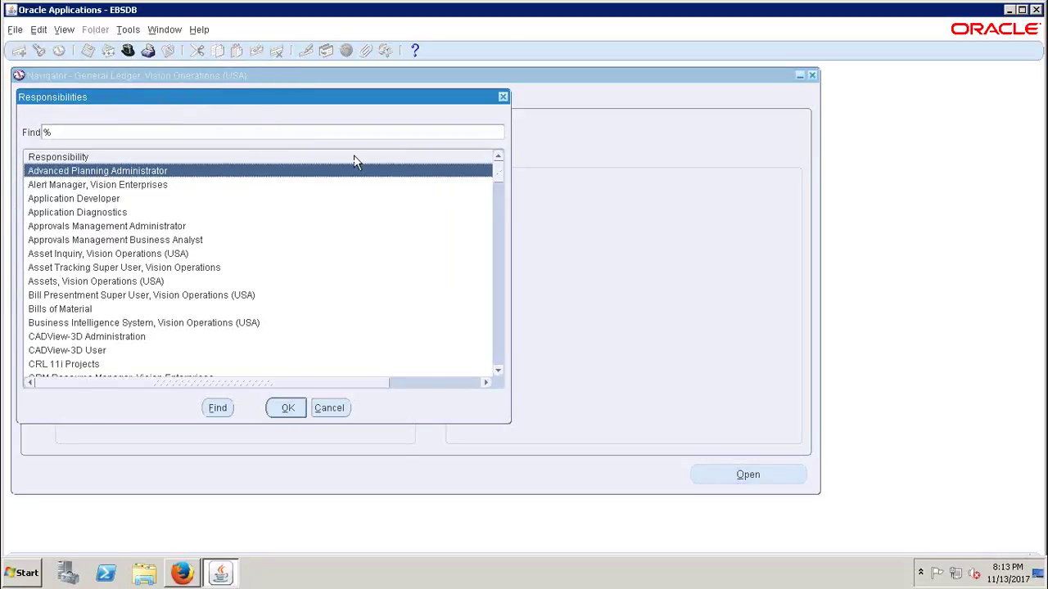
{"action": "left_click", "coordinate": [504, 98]}
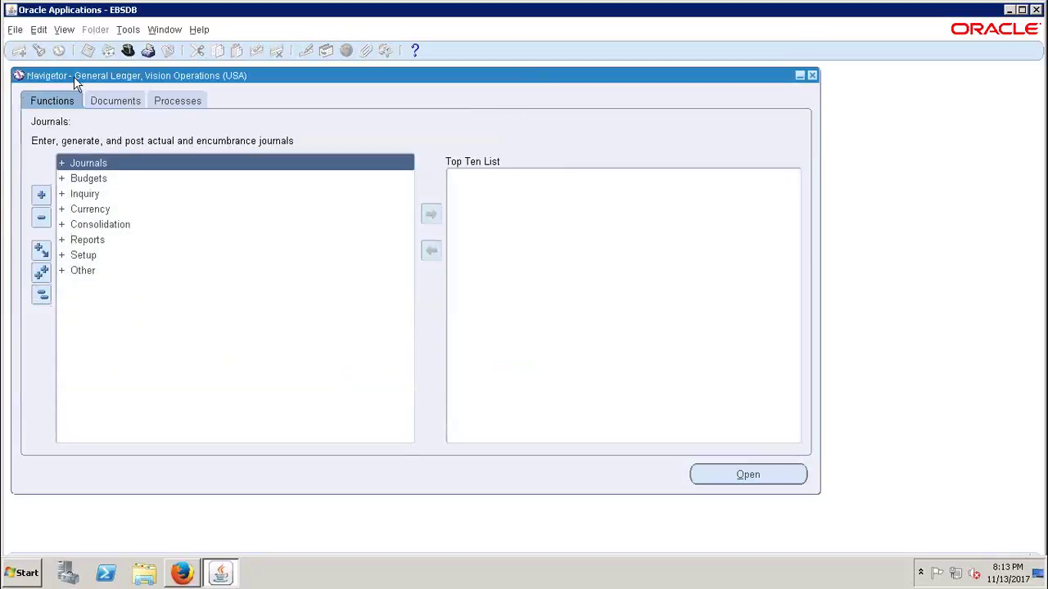
{"action": "left_click", "coordinate": [15, 31]}
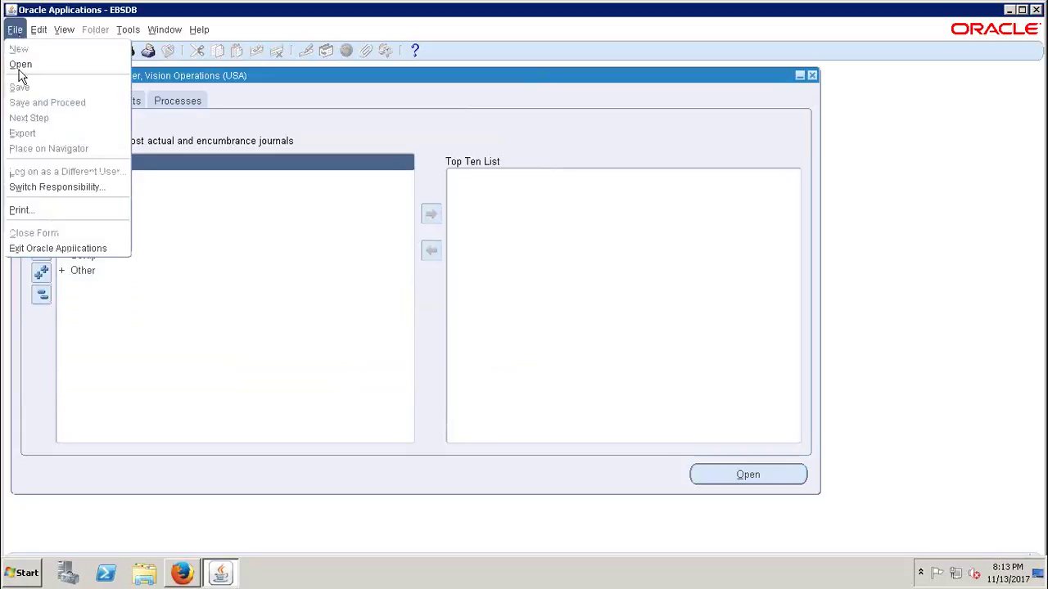
{"action": "left_click", "coordinate": [295, 75]}
- Switch to the System Administrator responsibility and take the remote session out of full screen
{"action": "left_click", "coordinate": [127, 50]}
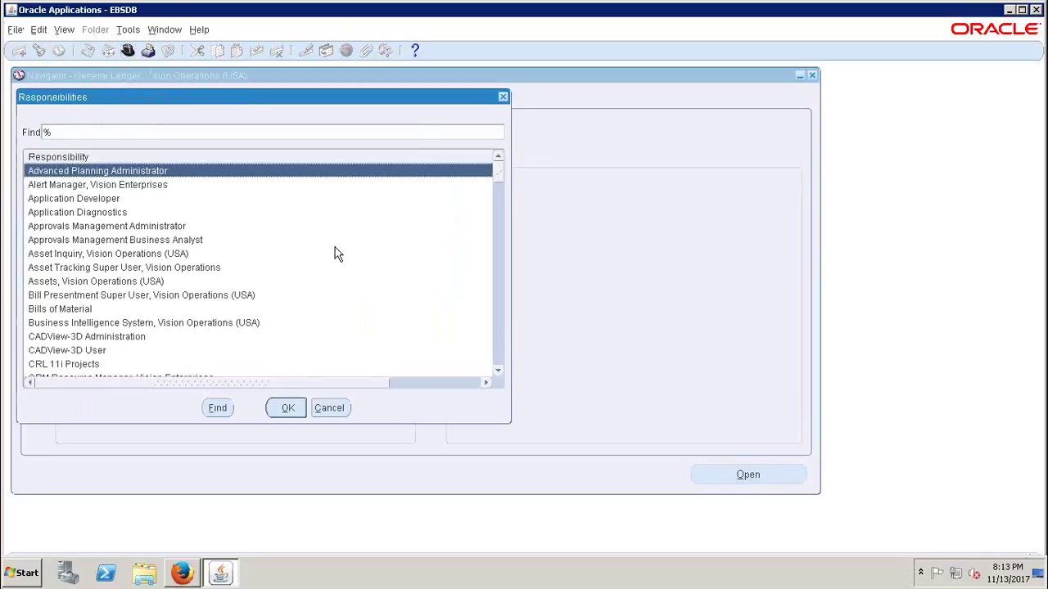
{"action": "type", "text": "system Administrat"}
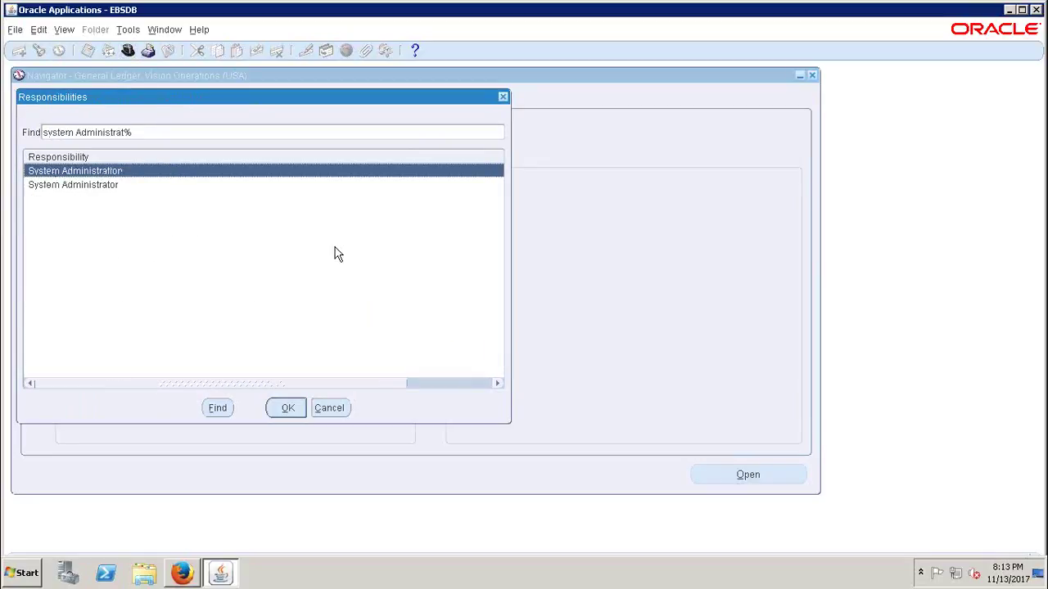
{"action": "left_click", "coordinate": [106, 187]}
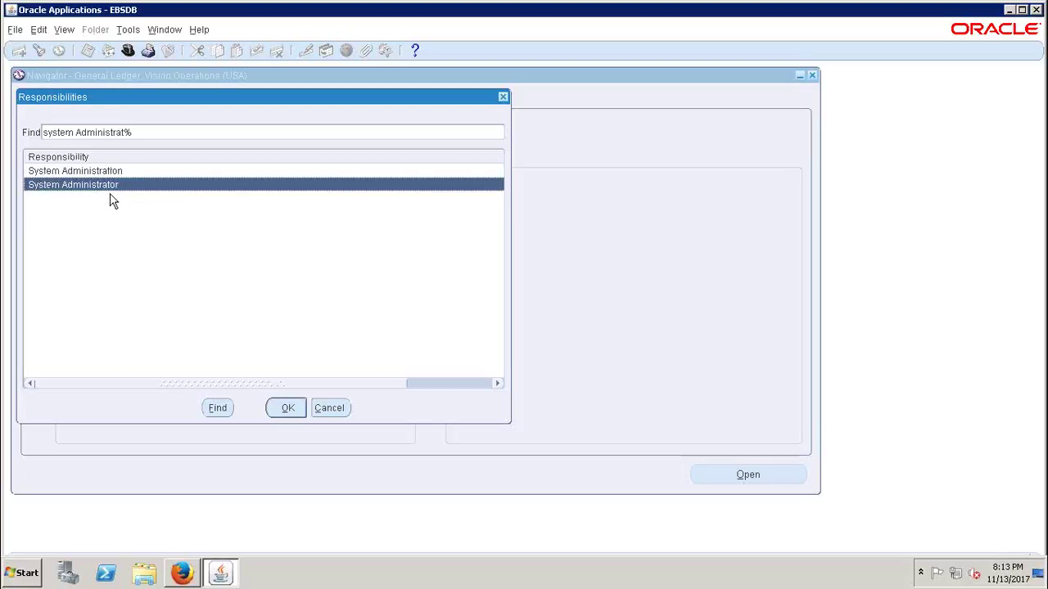
{"action": "left_click", "coordinate": [288, 409]}
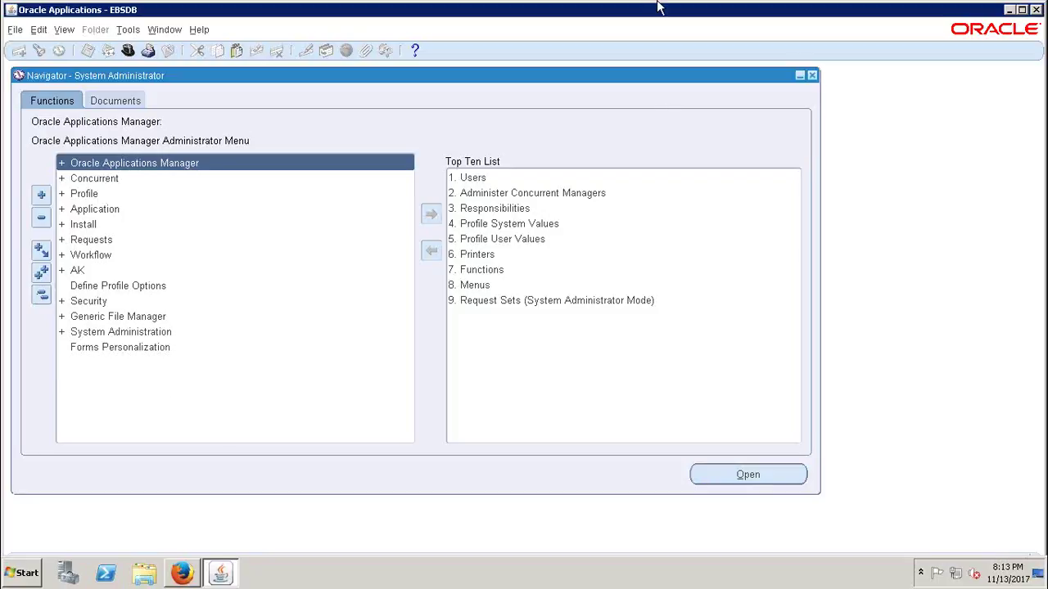
{"action": "mouse_move", "coordinate": [659, 6]}
{"action": "left_click", "coordinate": [729, 11]}
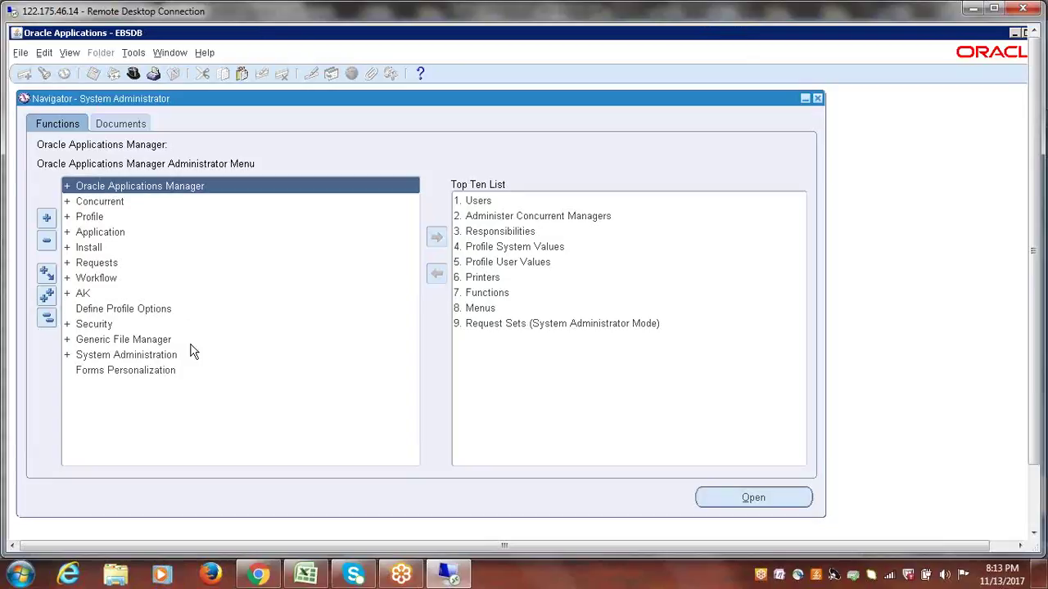
{"action": "key", "text": "alt+Tab"}
- Record 'Application: System Administrator' in cell A144, then return to the Oracle navigator
{"action": "left_click", "coordinate": [80, 281]}
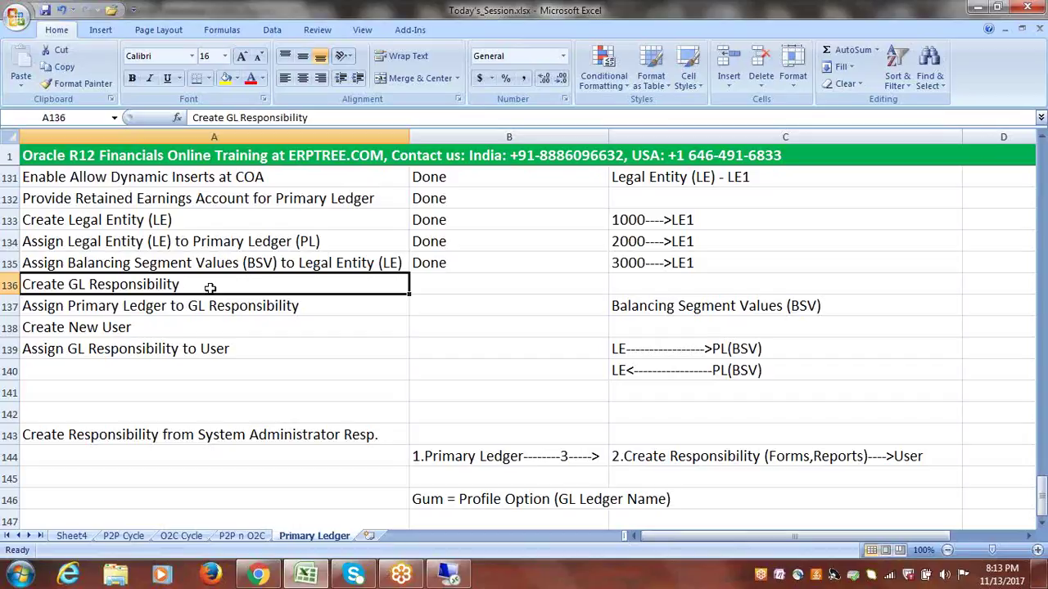
{"action": "left_click", "coordinate": [173, 451]}
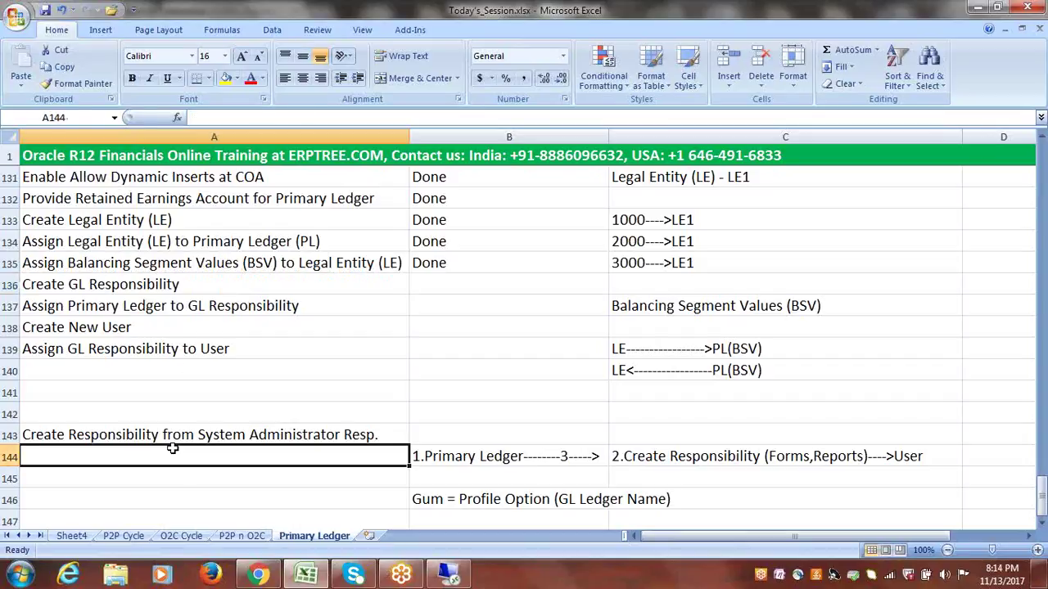
{"action": "type", "text": "Application"}
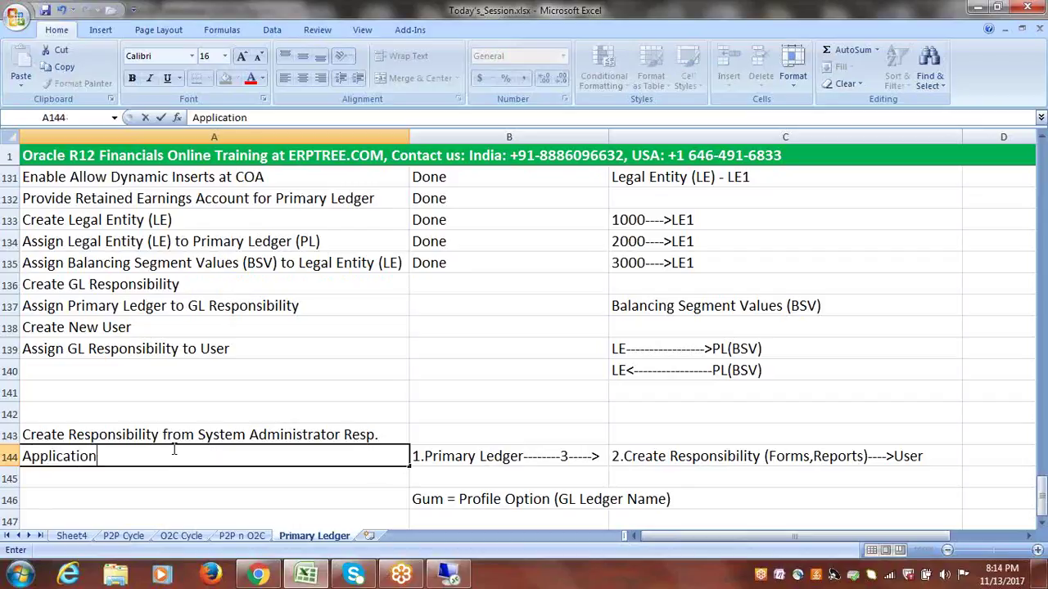
{"action": "type", "text": ": System Administrator"}
{"action": "left_click", "coordinate": [230, 476]}
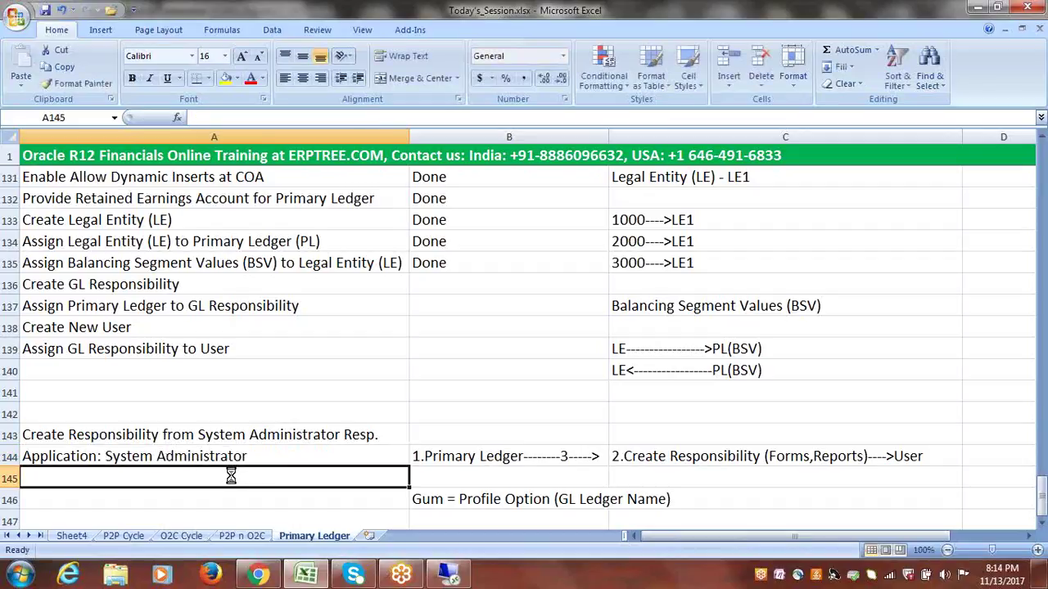
{"action": "left_click", "coordinate": [254, 458]}
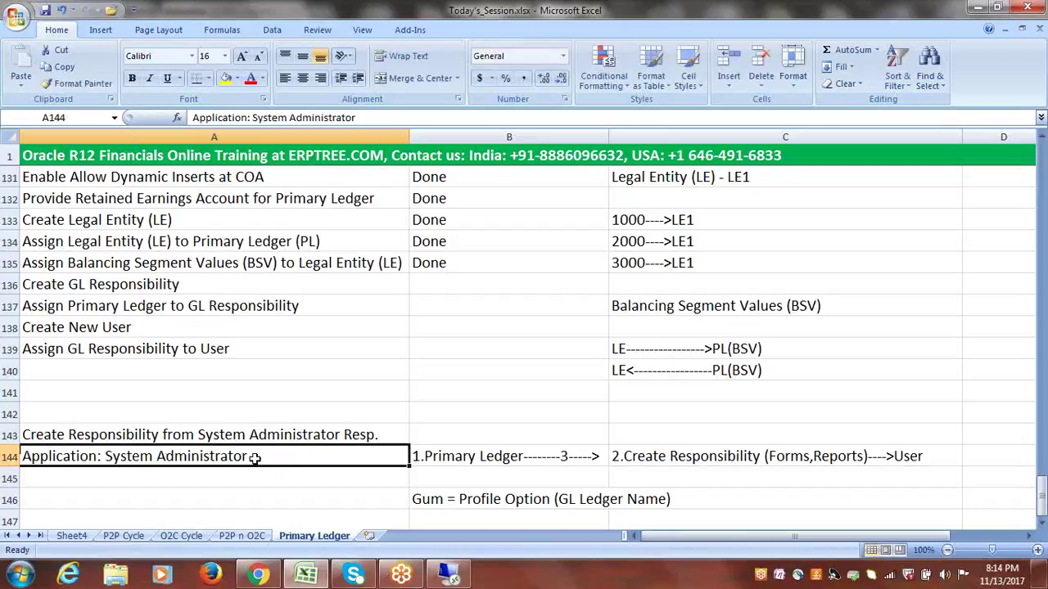
{"action": "double_click", "coordinate": [255, 458]}
{"action": "left_click_drag", "start_coordinate": [261, 458], "coordinate": [106, 458]}
{"action": "key", "text": "Right"}
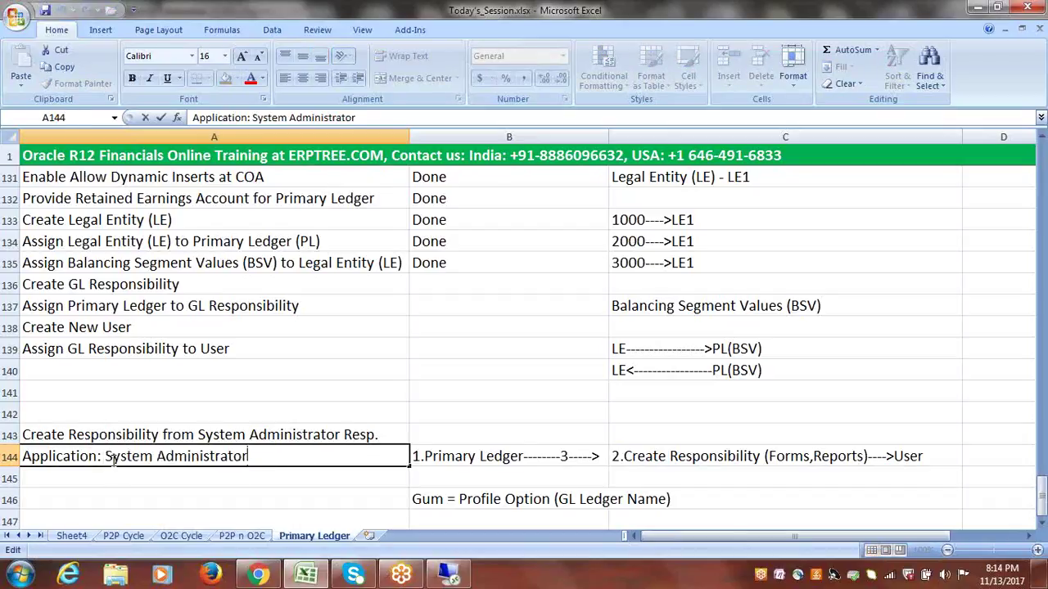
{"action": "key", "text": "Escape"}
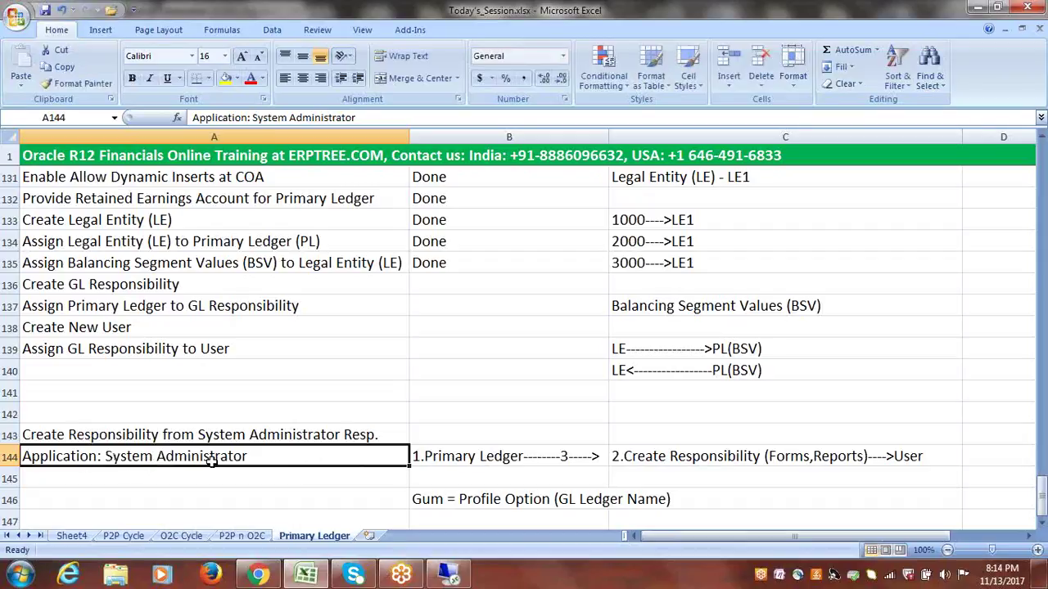
{"action": "key", "text": "alt+Tab"}
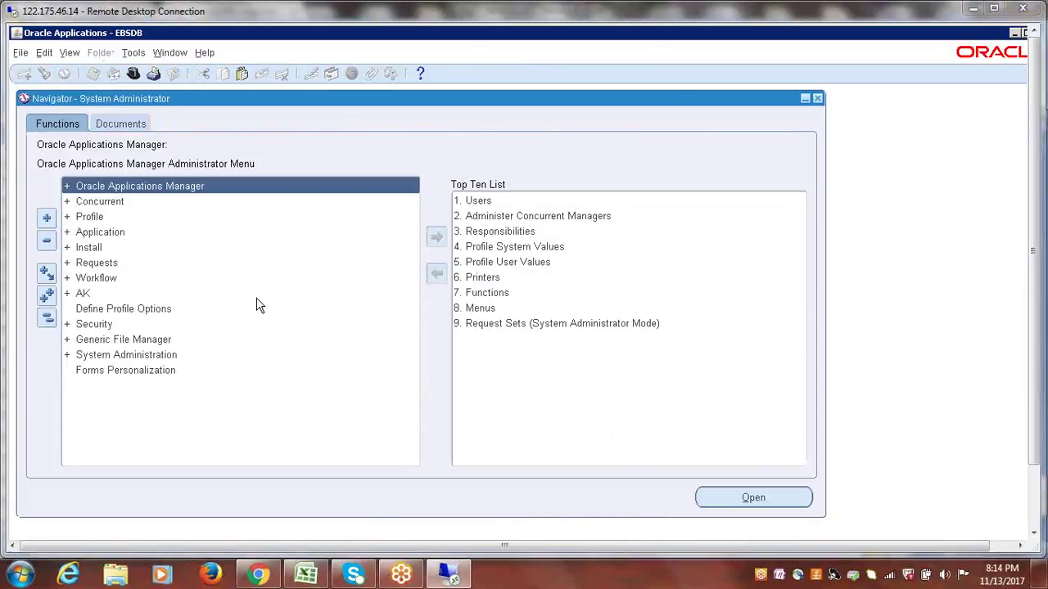
- Expand Security, then Responsibility, in the navigator to reach the Define function
{"action": "key", "text": "alt+Tab"}
{"action": "left_click", "coordinate": [177, 289]}
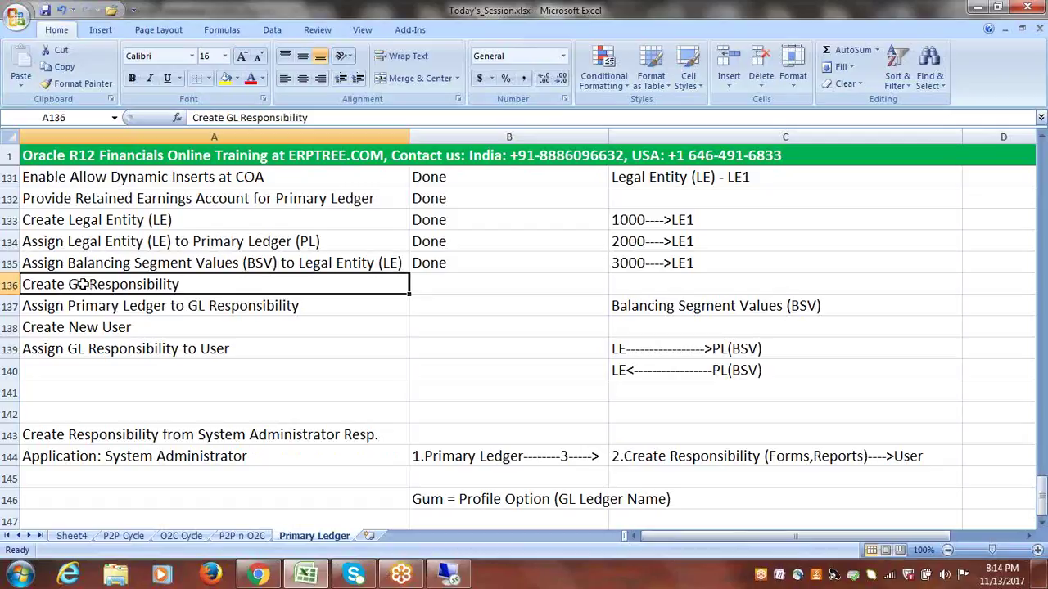
{"action": "key", "text": "alt+Tab"}
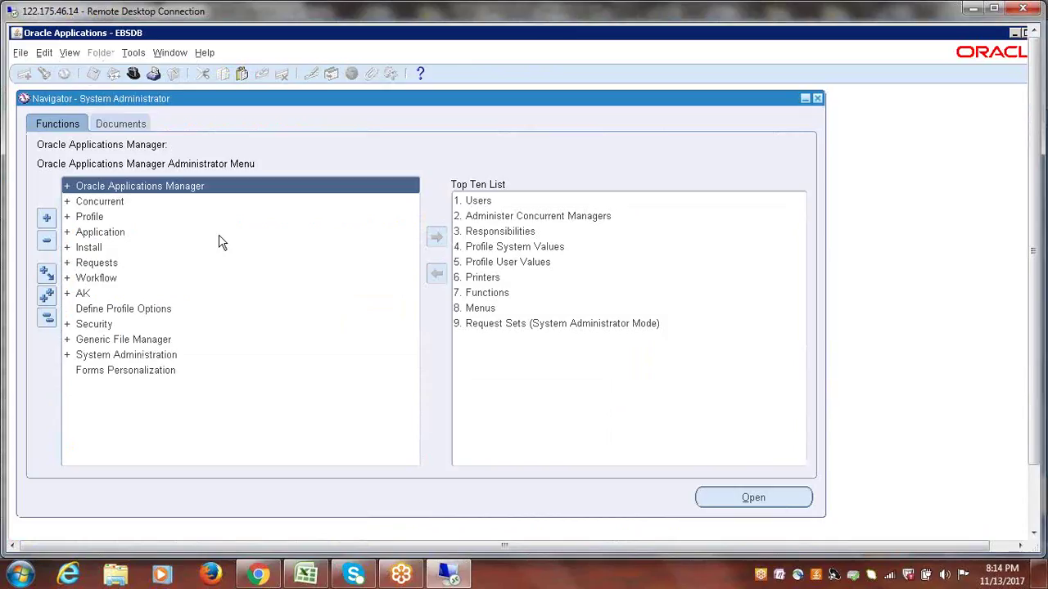
{"action": "left_click", "coordinate": [91, 326]}
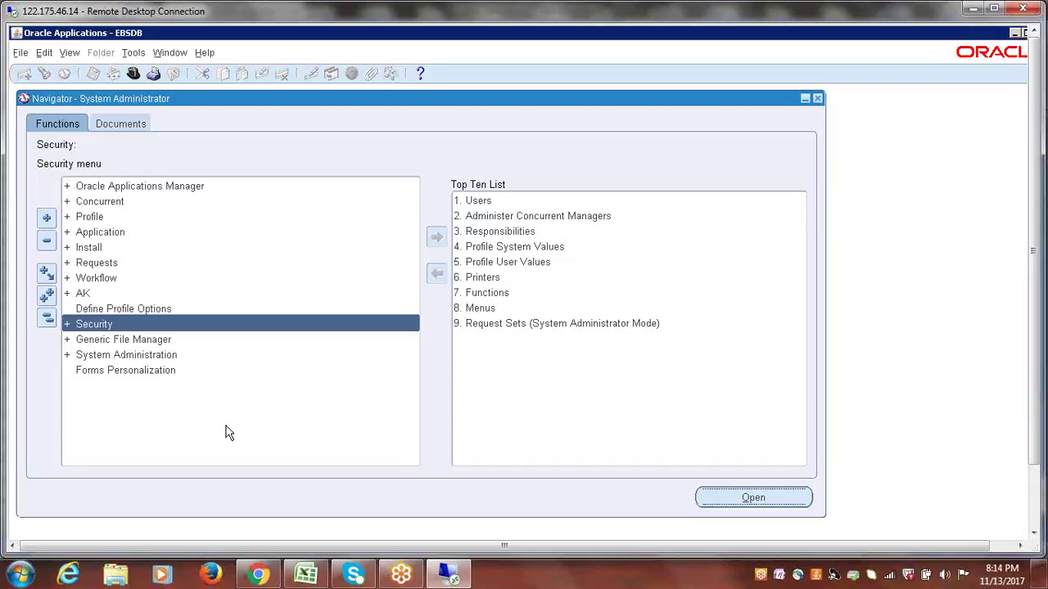
{"action": "key", "text": "Return"}
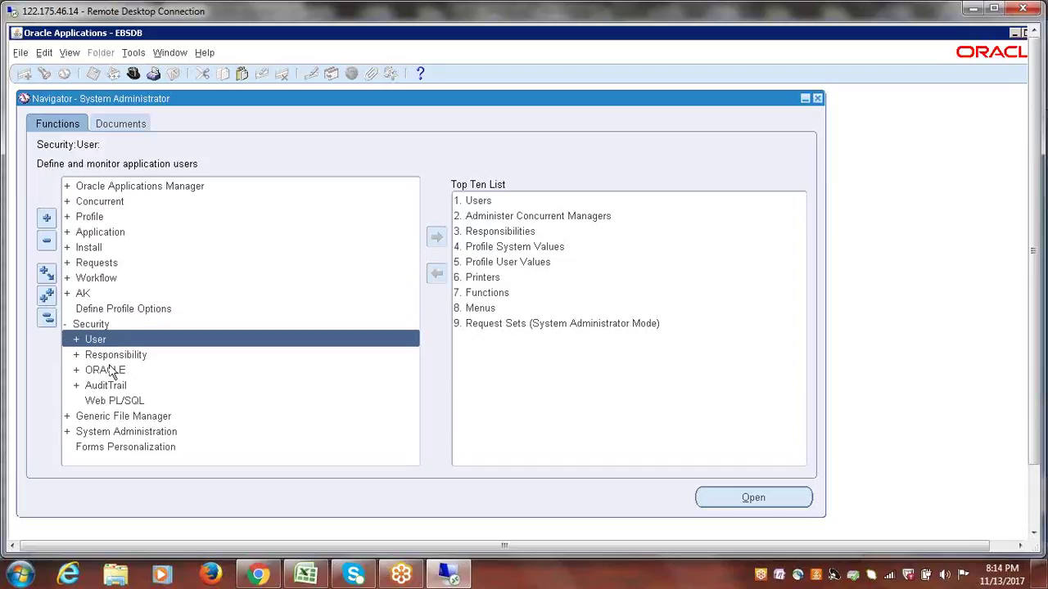
{"action": "left_click", "coordinate": [115, 358]}
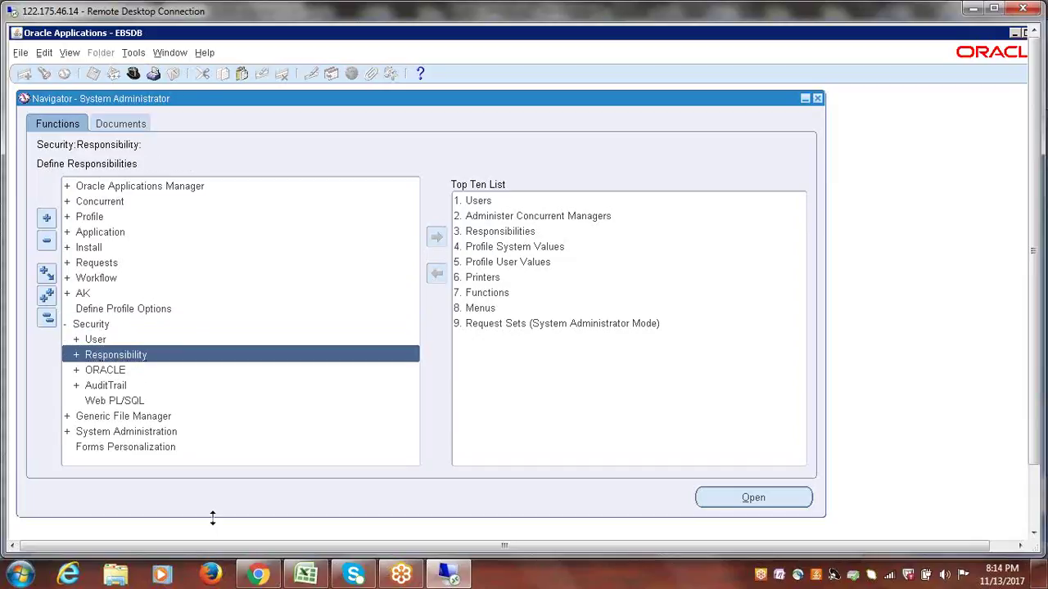
{"action": "key", "text": "Return"}
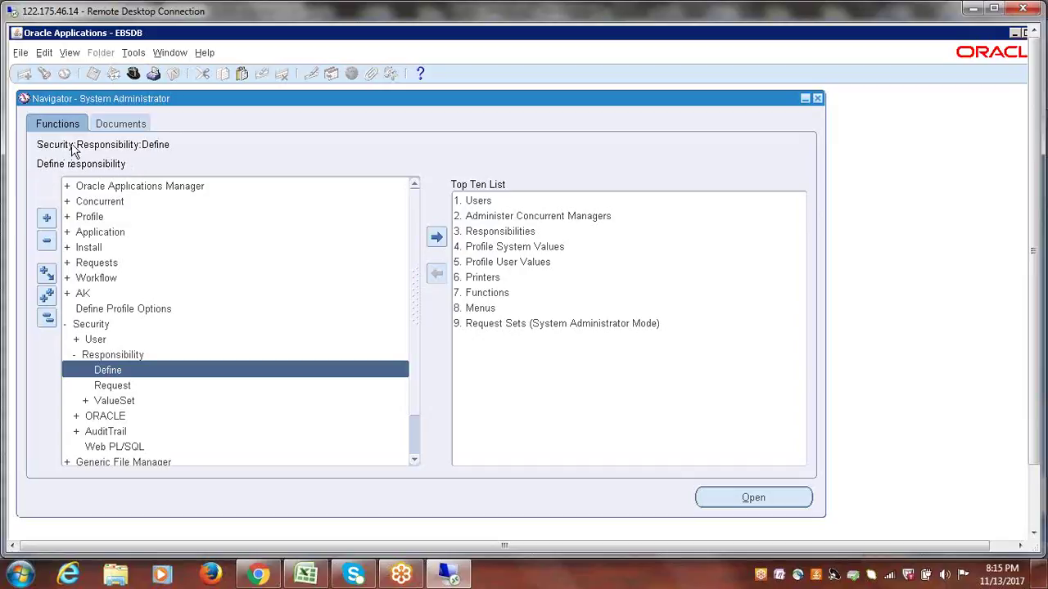
{"action": "key", "text": "alt+Tab"}
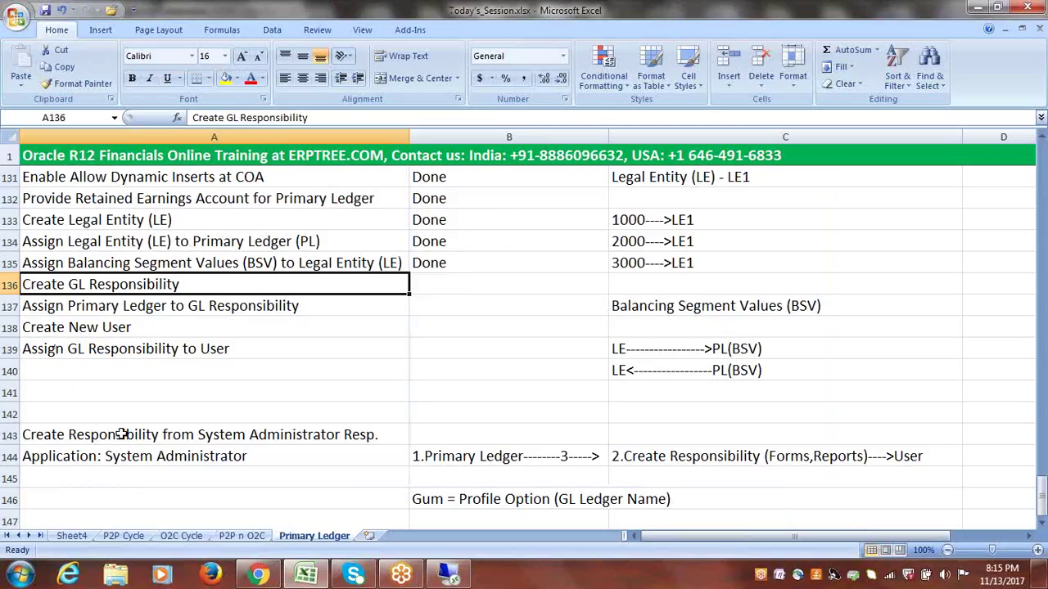
- Record the path 'Security-->Responsibility-->Define' in cell A145
{"action": "left_click", "coordinate": [106, 474]}
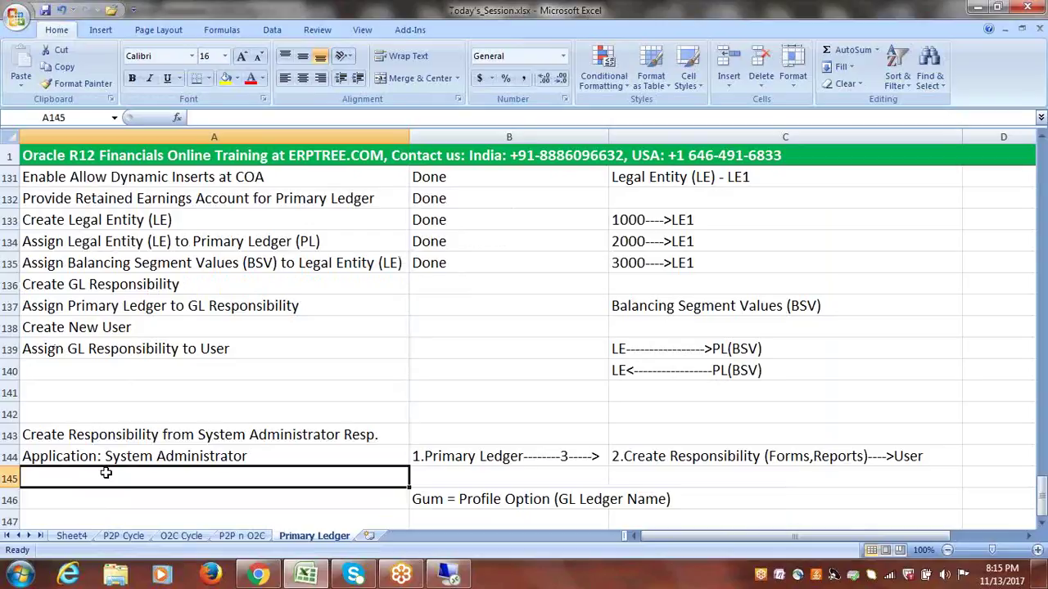
{"action": "type", "text": "Secu"}
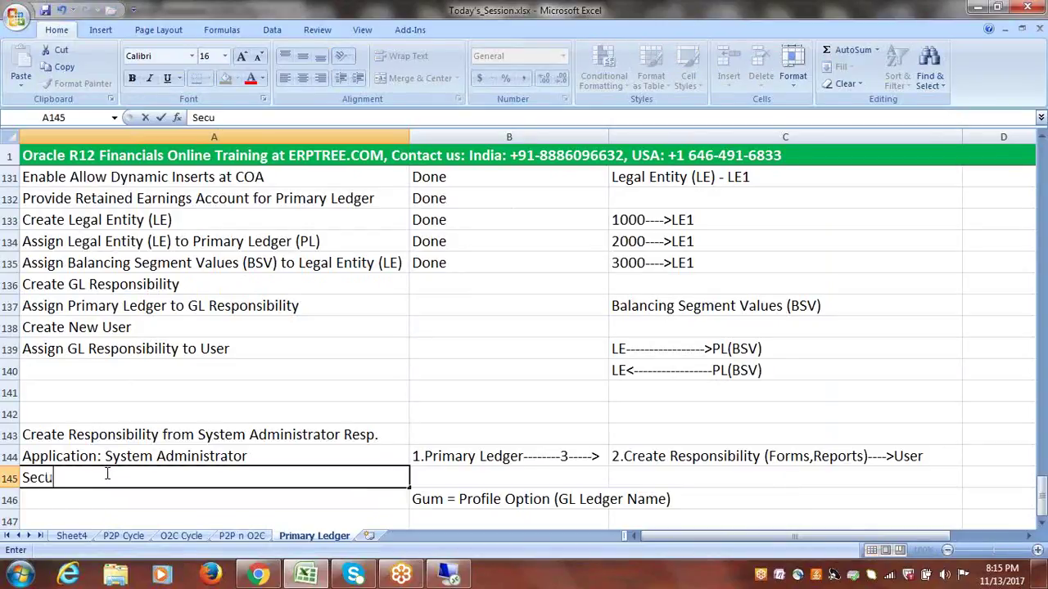
{"action": "type", "text": "rity-->Responsibil"}
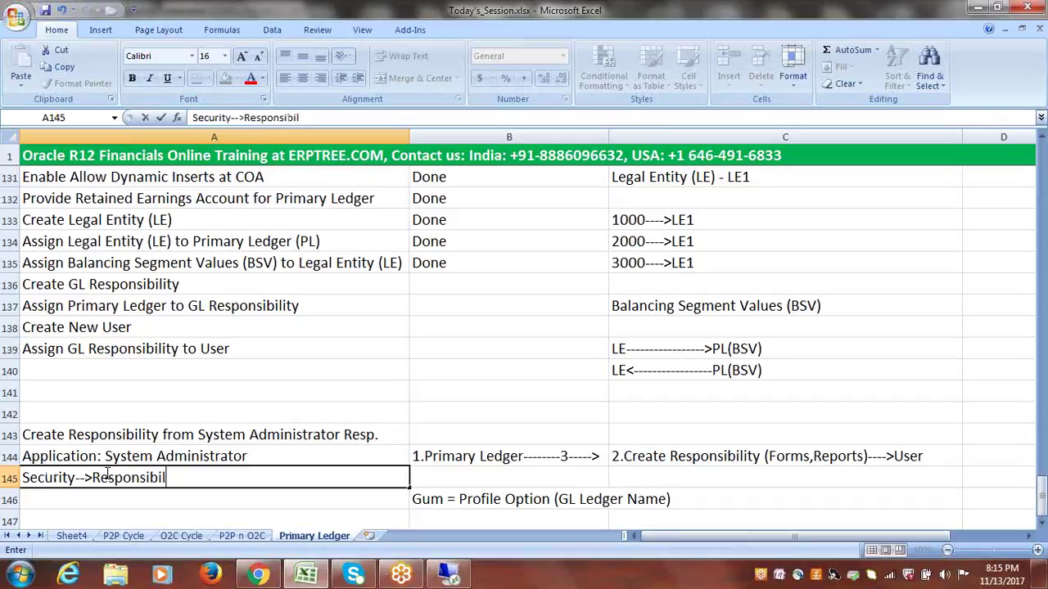
{"action": "type", "text": "ity-->Define"}
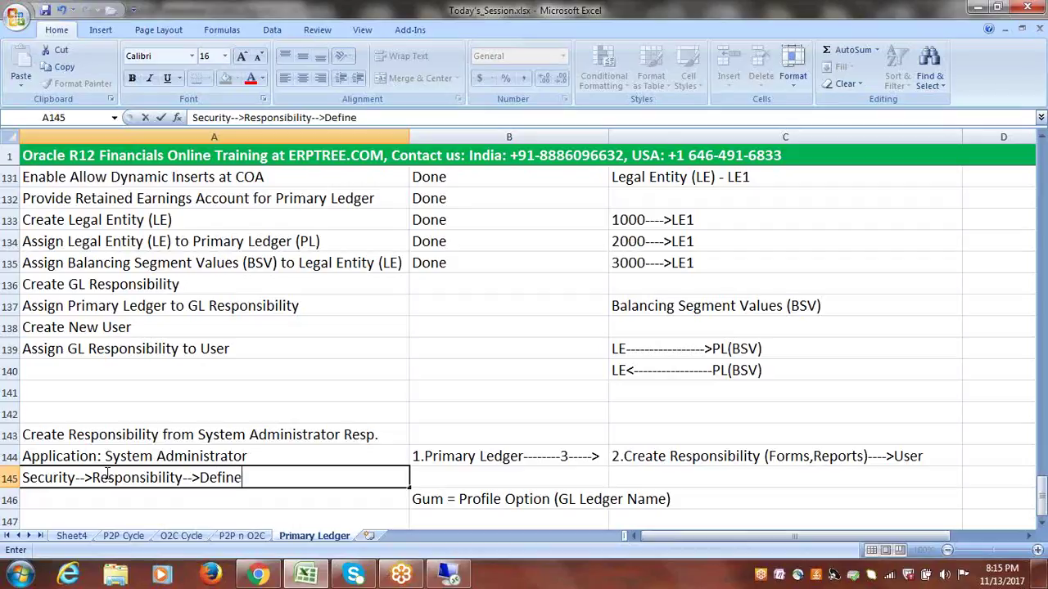
{"action": "left_click", "coordinate": [278, 448]}
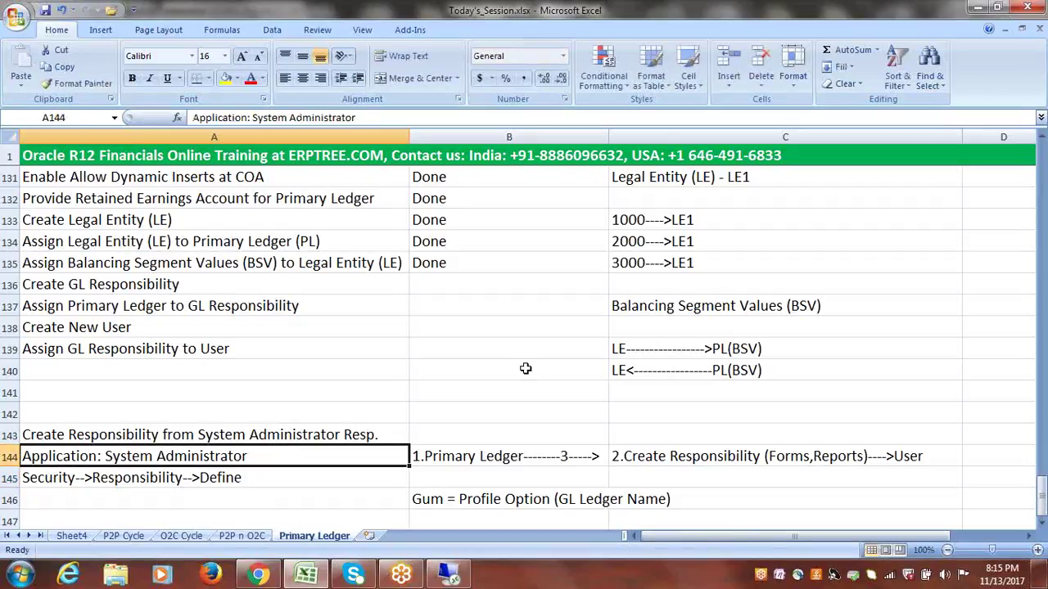
{"action": "left_click", "coordinate": [314, 470]}
{"action": "left_click", "coordinate": [232, 460]}
{"action": "left_click", "coordinate": [247, 483]}
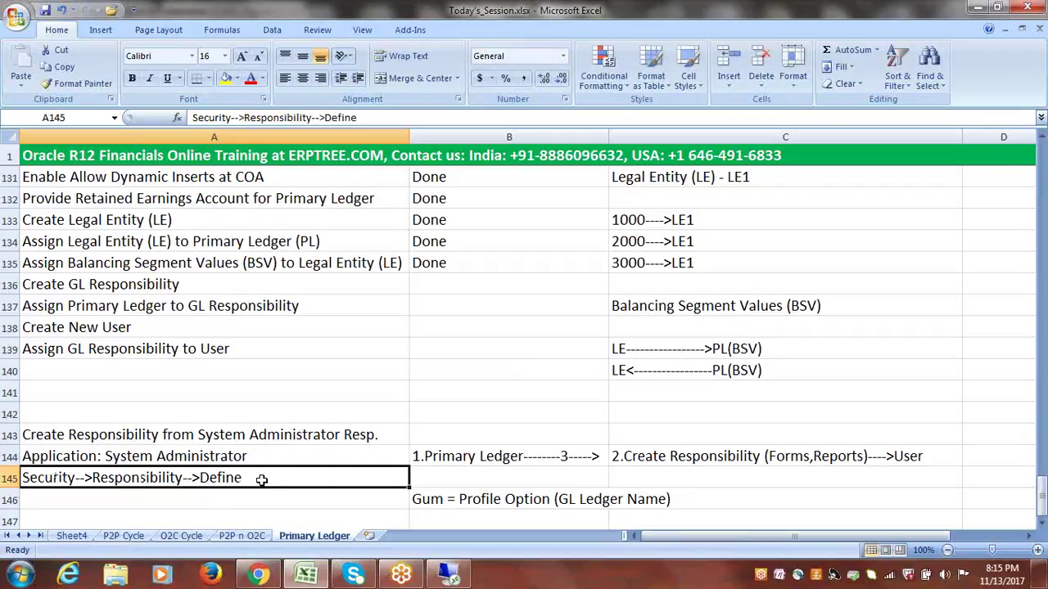
{"action": "key", "text": "alt+Tab"}
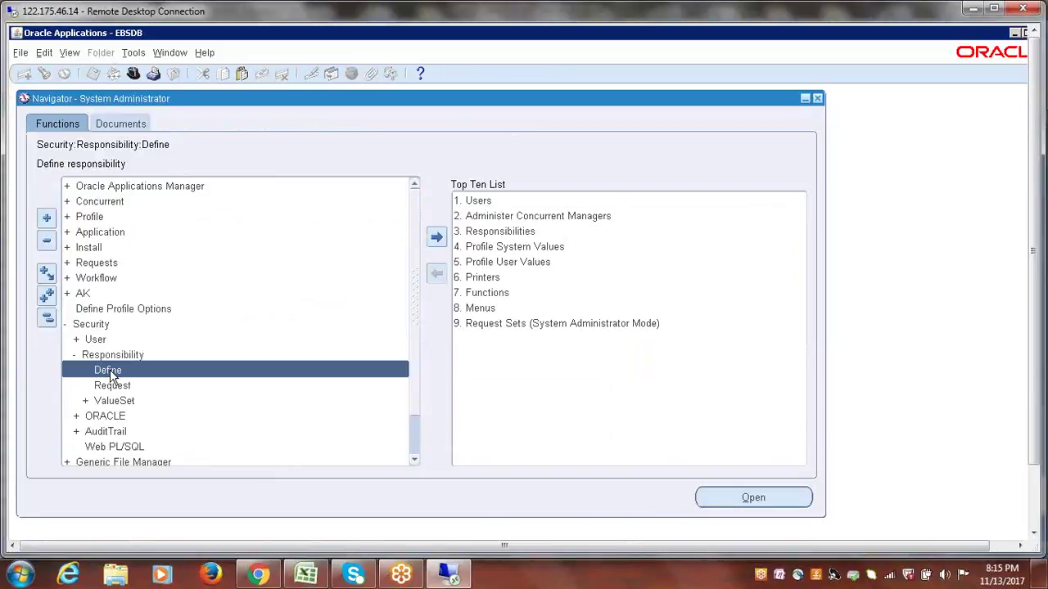
- Open Security > Responsibility > Define for a blank Responsibilities form and move it aside
{"action": "double_click", "coordinate": [109, 372]}
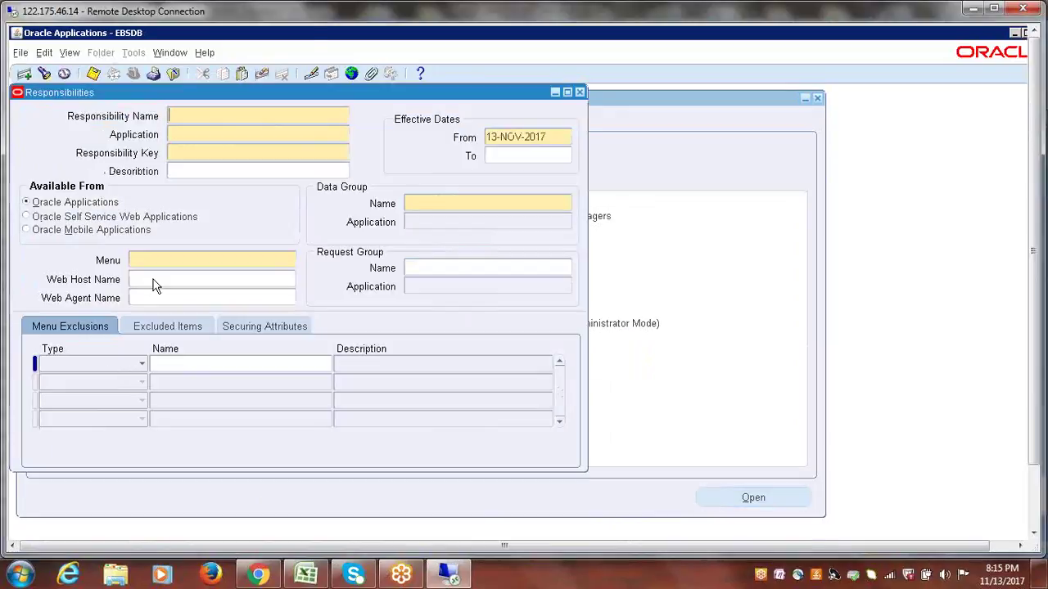
{"action": "left_click_drag", "start_coordinate": [248, 91], "coordinate": [352, 113]}
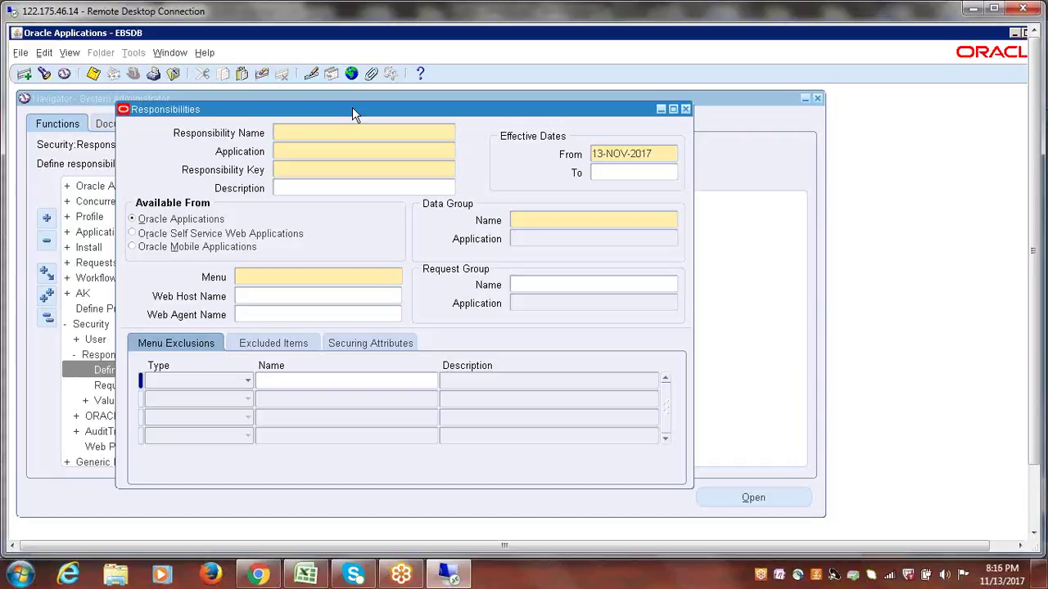
- Search responsibilities for General Ledger%Vision%USD%, then broaden to all General Ledger Vision results
{"action": "left_click", "coordinate": [45, 74]}
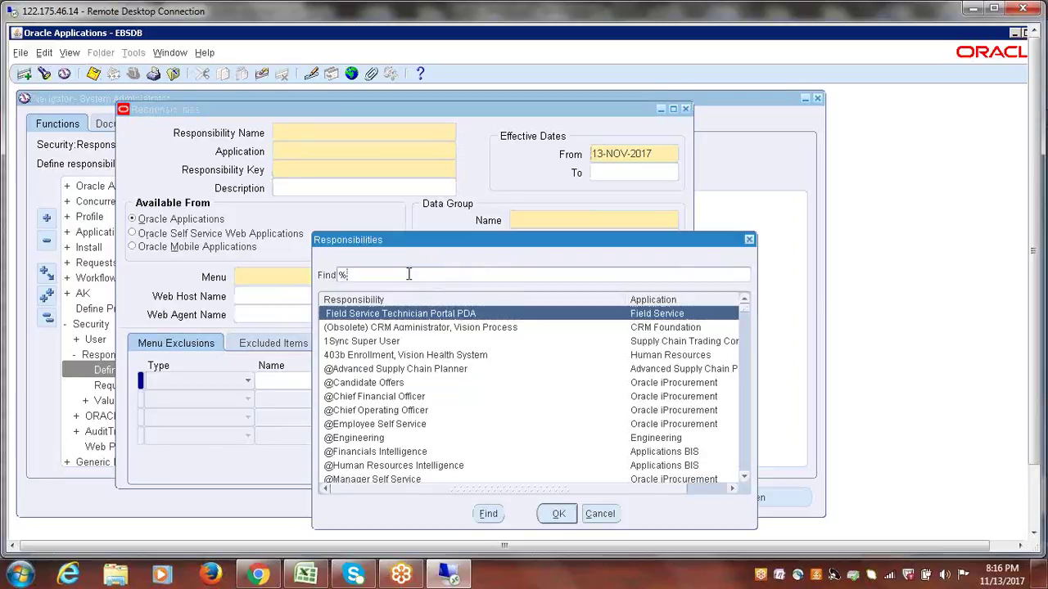
{"action": "type", "text": "General Ledger%Vision%"}
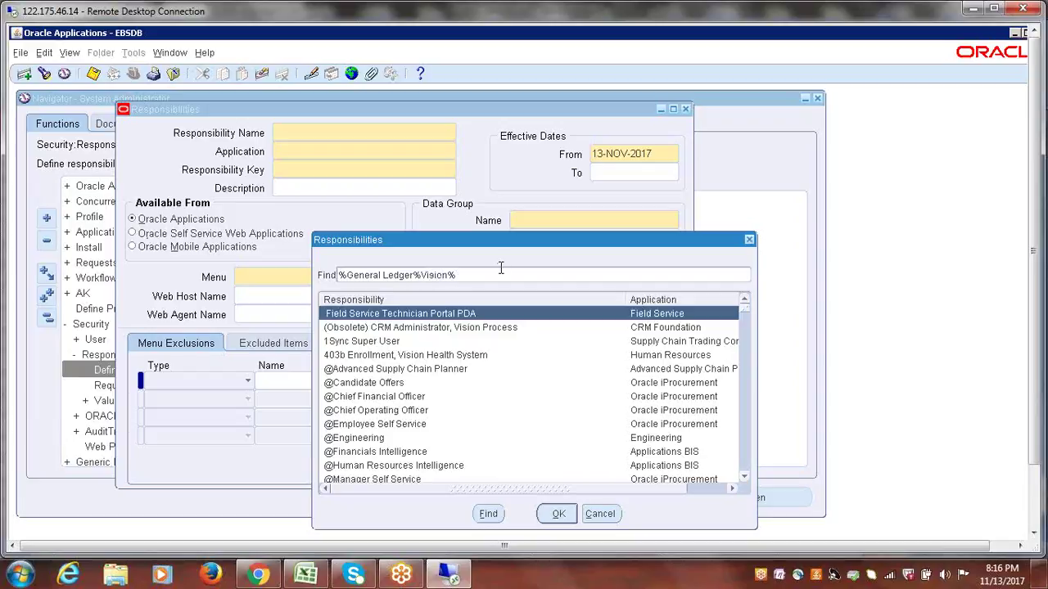
{"action": "type", "text": "USD%"}
{"action": "key", "text": "Return"}
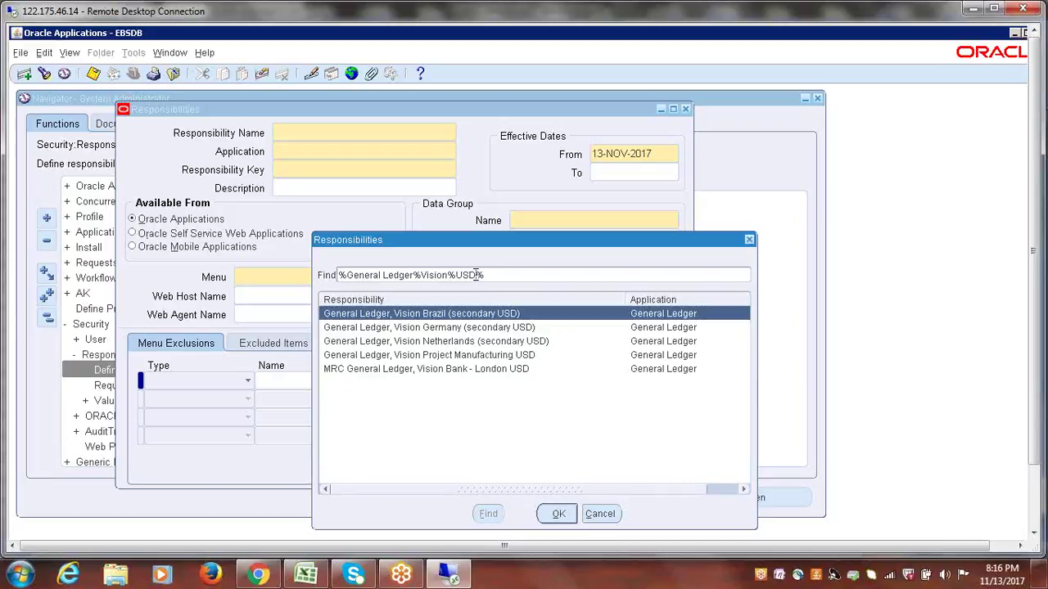
{"action": "key", "text": "BackSpace"}
{"action": "key", "text": "BackSpace"}
{"action": "key", "text": "BackSpace"}
{"action": "key", "text": "BackSpace"}
{"action": "key", "text": "Return"}
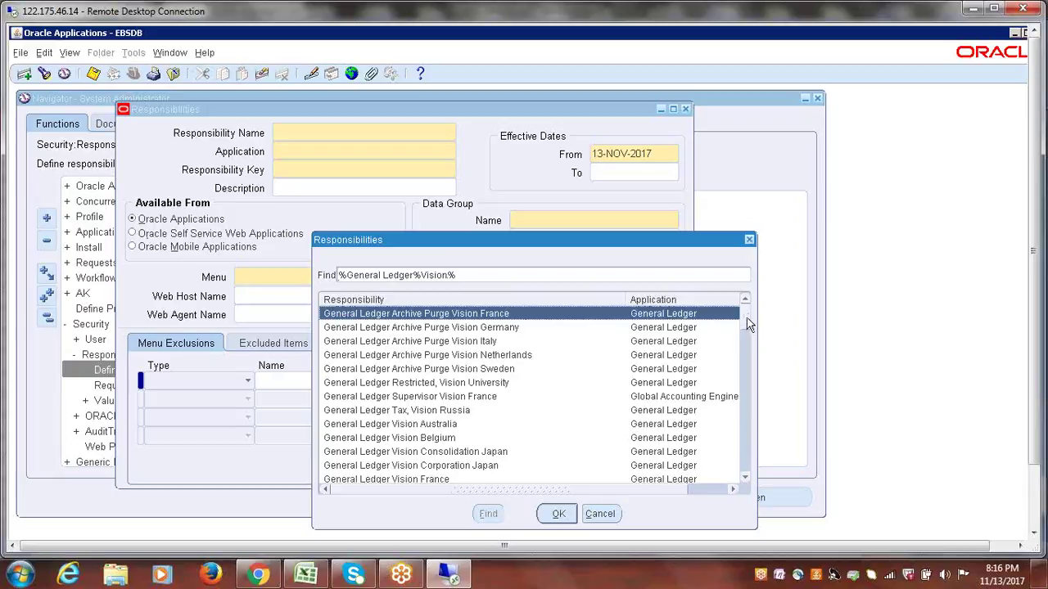
{"action": "scroll", "coordinate": [748, 329], "scroll_direction": "down", "scroll_amount": 5}
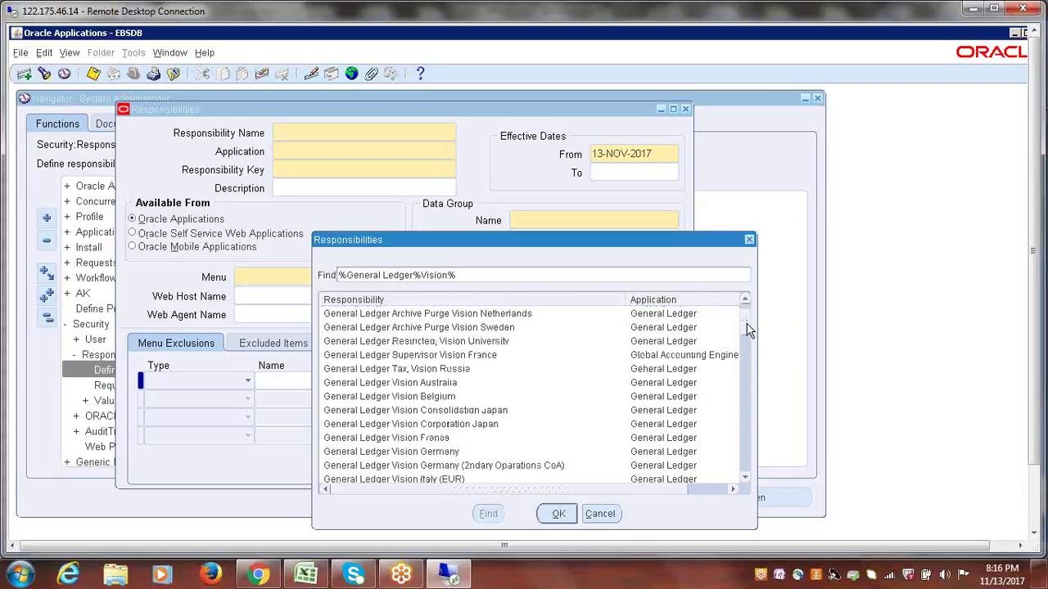
{"action": "scroll", "coordinate": [748, 330], "scroll_direction": "down", "scroll_amount": 5}
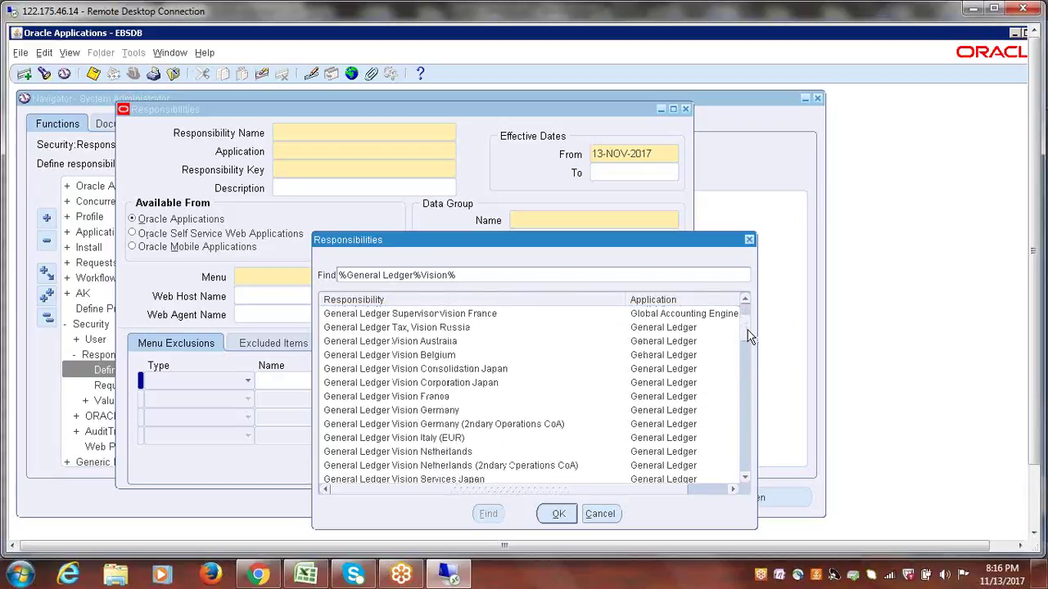
{"action": "mouse_move", "coordinate": [752, 346]}
{"action": "left_mouse_down"}
{"action": "mouse_move", "coordinate": [748, 321]}
{"action": "mouse_move", "coordinate": [747, 357]}
{"action": "mouse_move", "coordinate": [743, 324]}
{"action": "mouse_move", "coordinate": [742, 341]}
{"action": "left_mouse_up"}
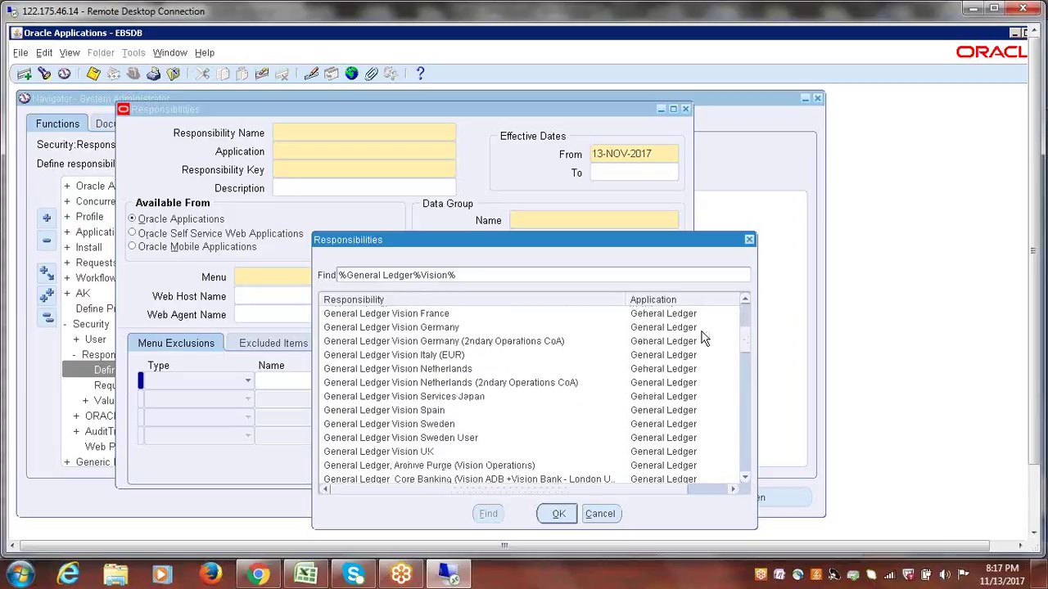
- Change the search pattern to Vision Operations%USD% and run it
{"action": "double_click", "coordinate": [405, 275]}
{"action": "left_click_drag", "start_coordinate": [375, 275], "coordinate": [328, 276]}
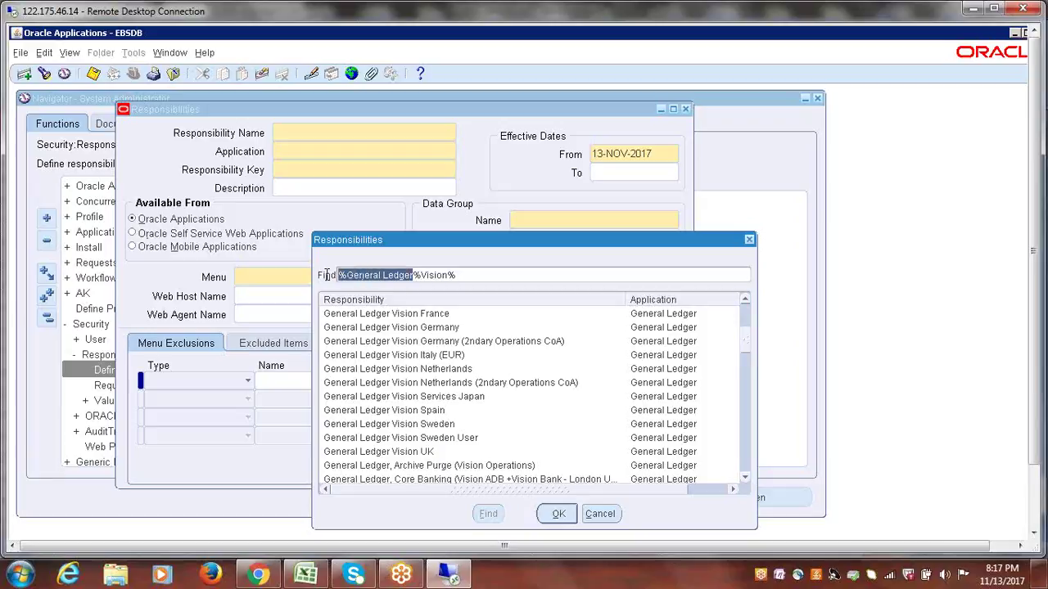
{"action": "key", "text": "BackSpace"}
{"action": "left_click", "coordinate": [376, 275]}
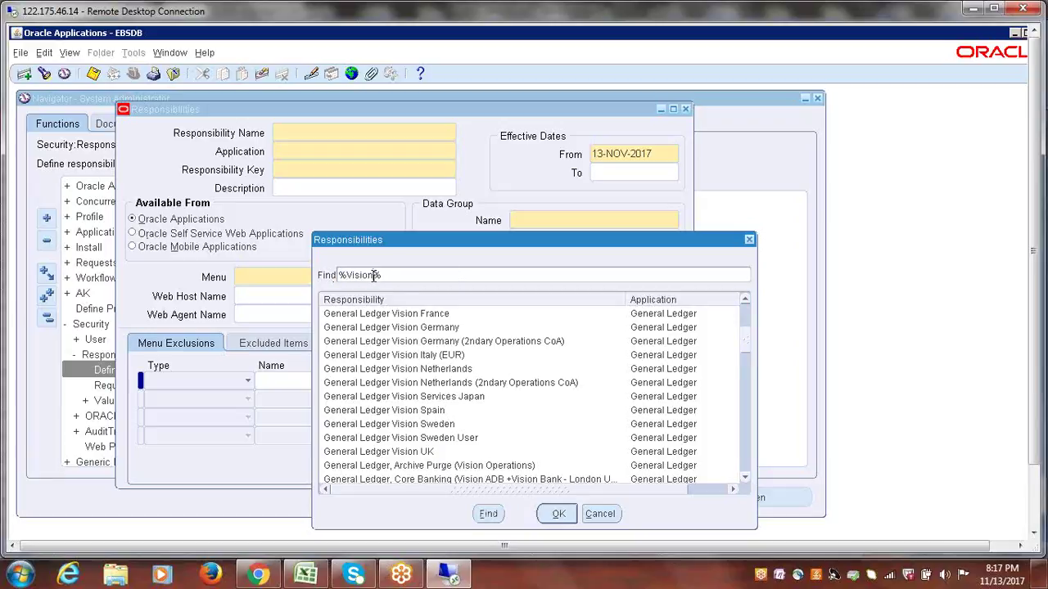
{"action": "type", "text": "Operations"}
{"action": "left_click", "coordinate": [436, 277]}
{"action": "type", "text": "USA"}
{"action": "key", "text": "BackSpace"}
{"action": "key", "text": "BackSpace"}
{"action": "key", "text": "BackSpace"}
{"action": "type", "text": "US"}
{"action": "key", "text": "BackSpace"}
{"action": "type", "text": "SD"}
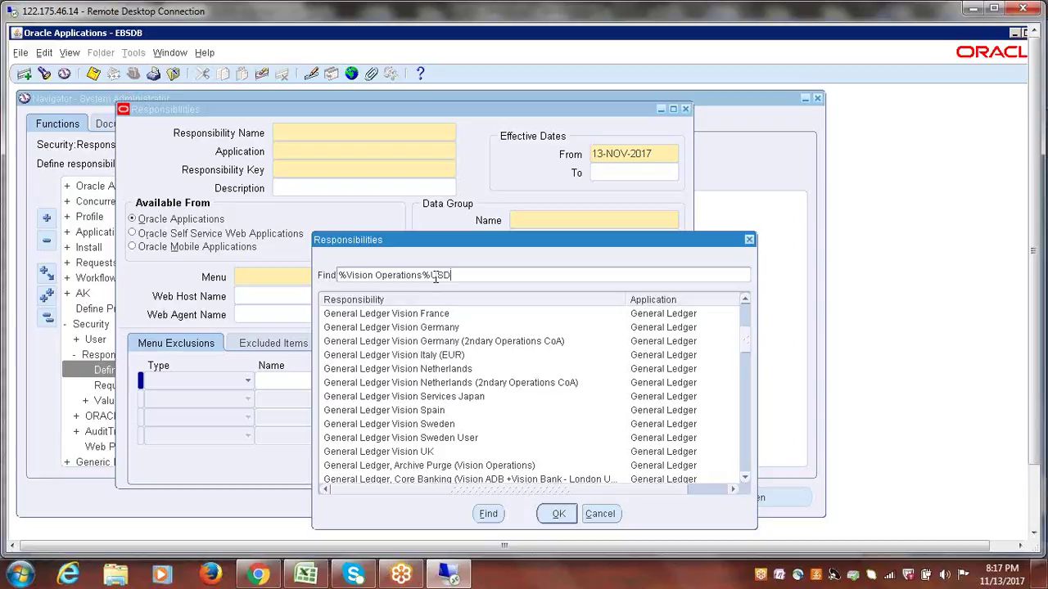
{"action": "type", "text": "%"}
{"action": "key", "text": "Return"}
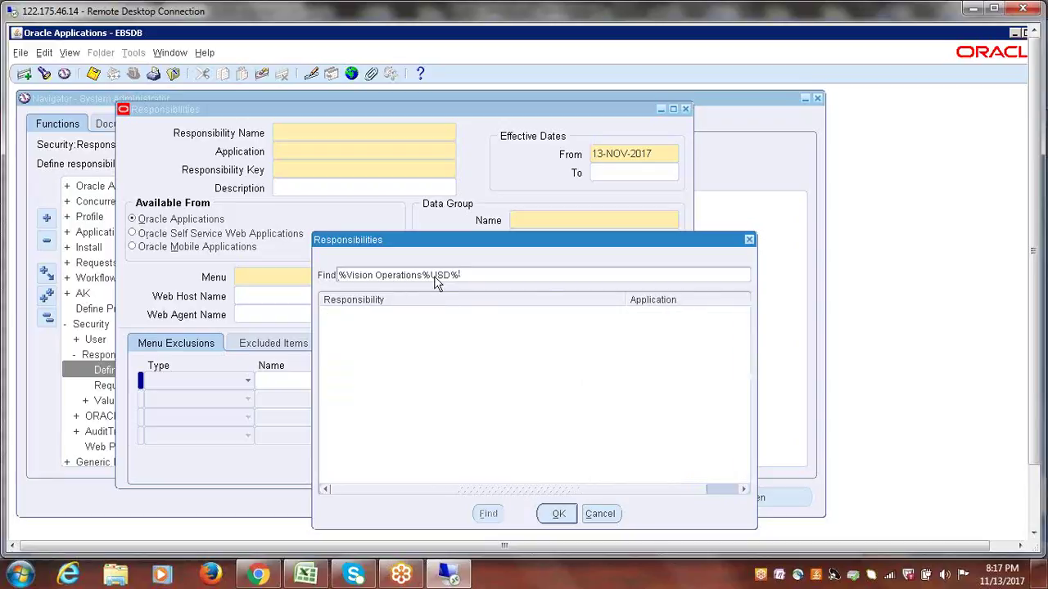
- Search Vision Operations USA, load General Ledger, Vision Operations (USA), and select its name
{"action": "key", "text": "BackSpace"}
{"action": "key", "text": "BackSpace"}
{"action": "type", "text": "A%"}
{"action": "key", "text": "Return"}
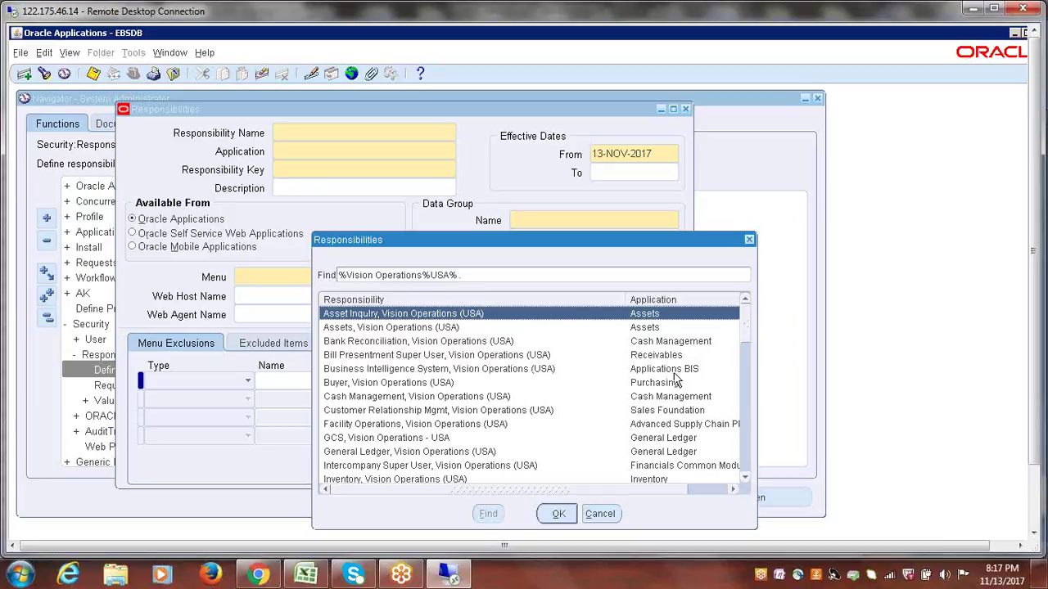
{"action": "left_click", "coordinate": [342, 275]}
{"action": "type", "text": "%"}
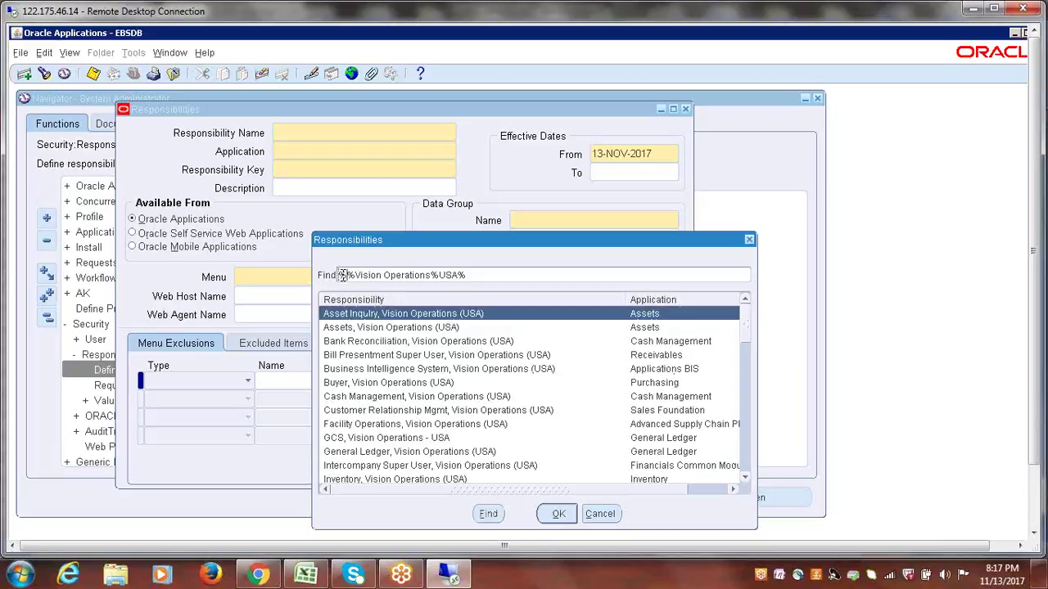
{"action": "type", "text": "General Ledger, Vision Operations (USA"}
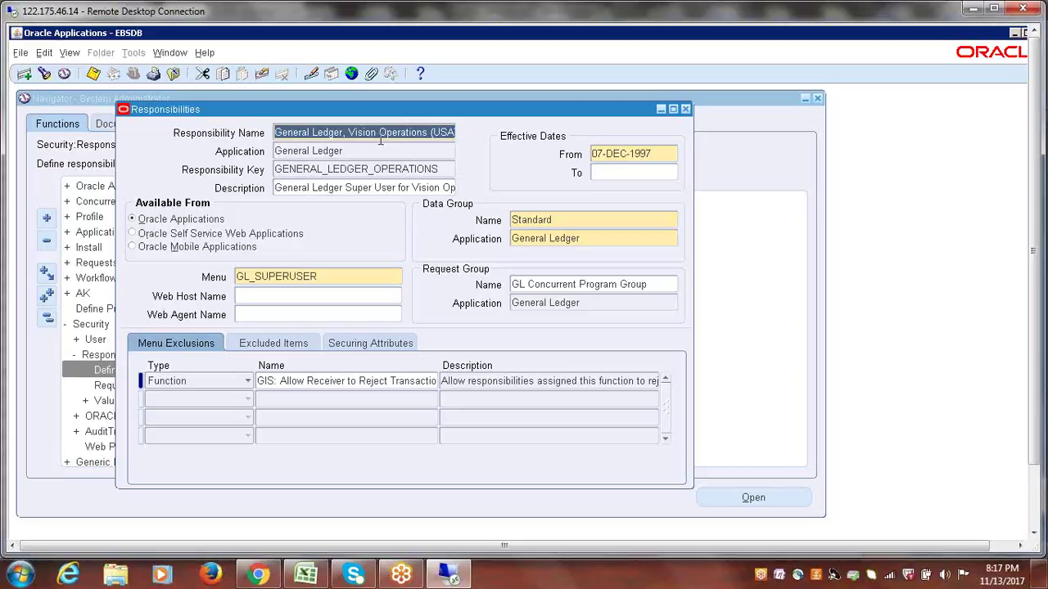
{"action": "left_click", "coordinate": [331, 131]}
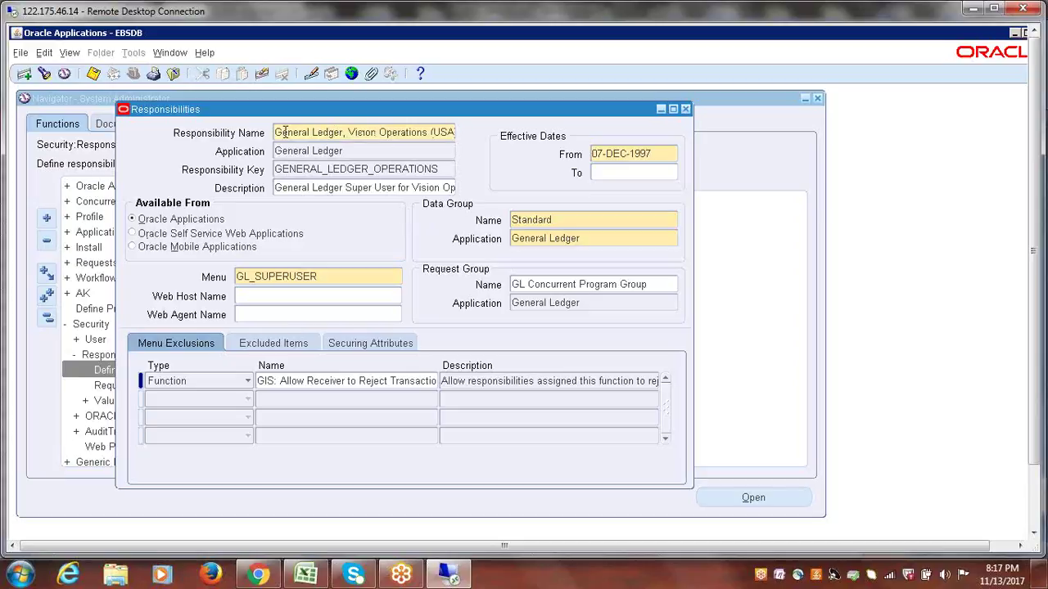
{"action": "left_click_drag", "start_coordinate": [275, 132], "coordinate": [474, 138]}
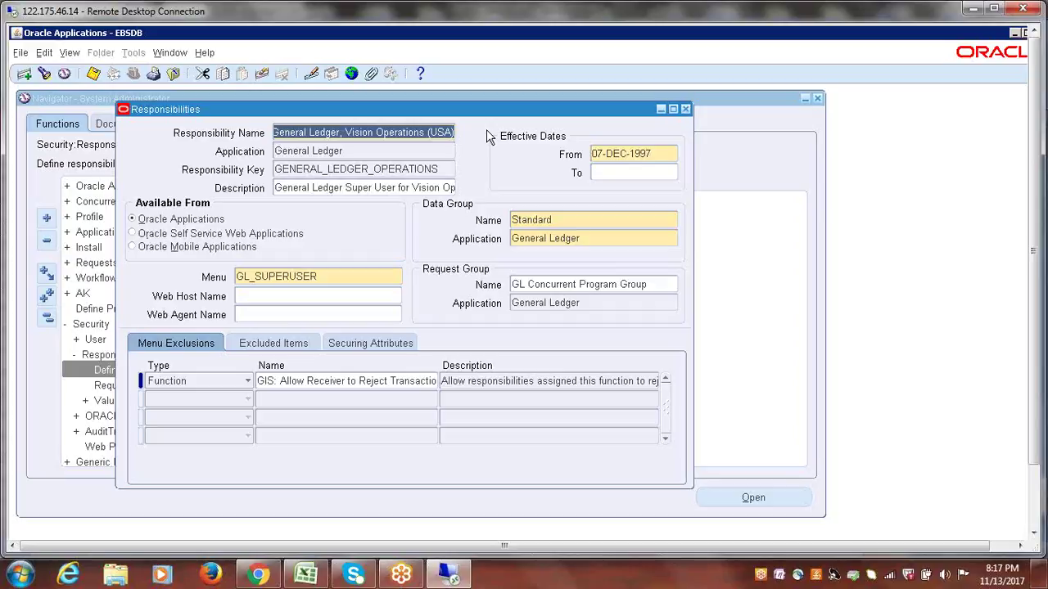
- Close the Vision Operations reference record and reopen Security > Responsibility > Define
{"action": "left_click", "coordinate": [686, 109]}
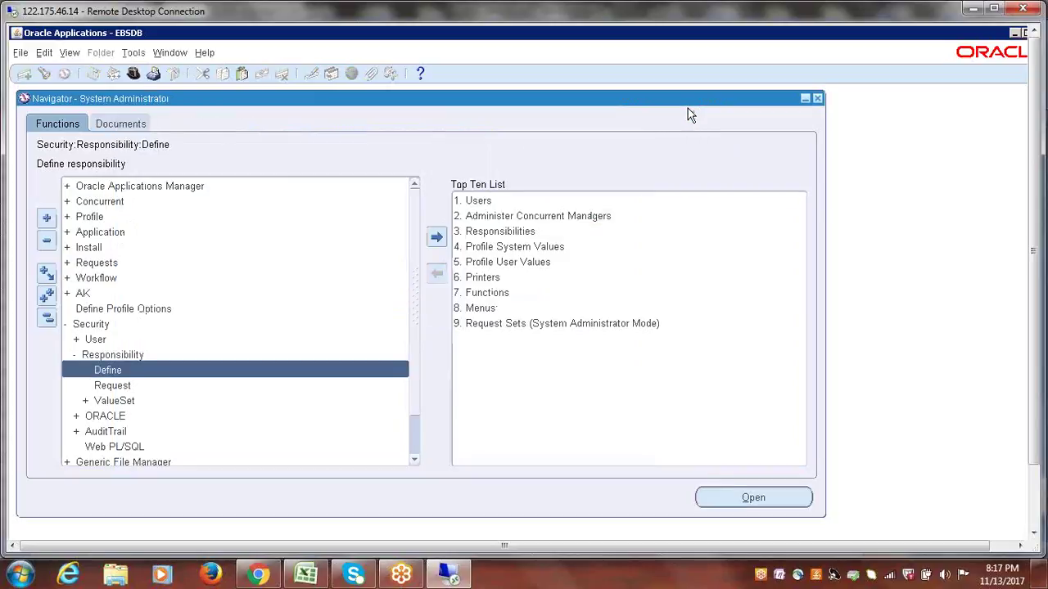
{"action": "left_click", "coordinate": [47, 320]}
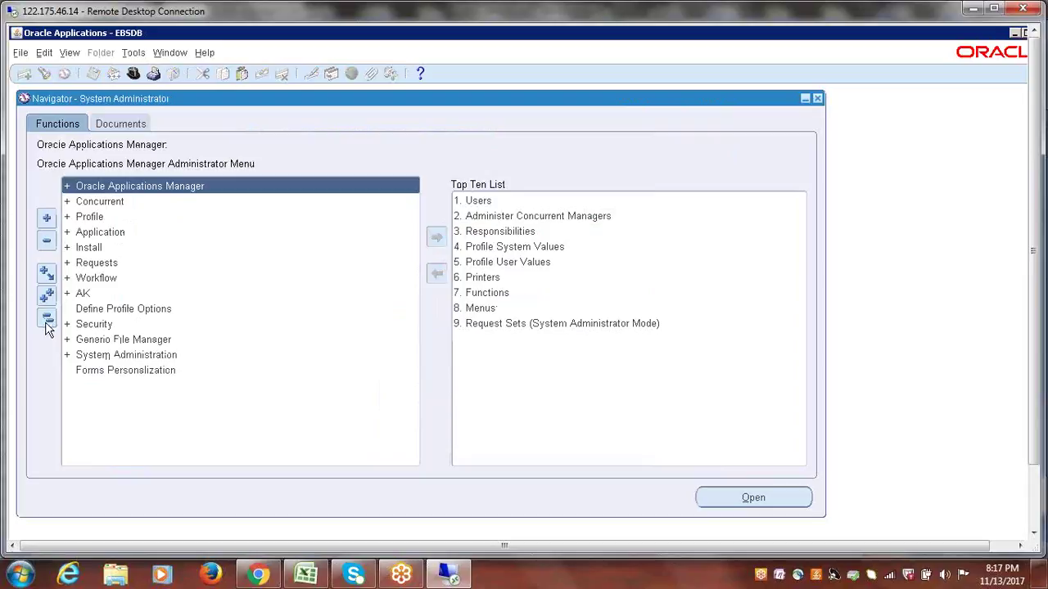
{"action": "left_click", "coordinate": [94, 326]}
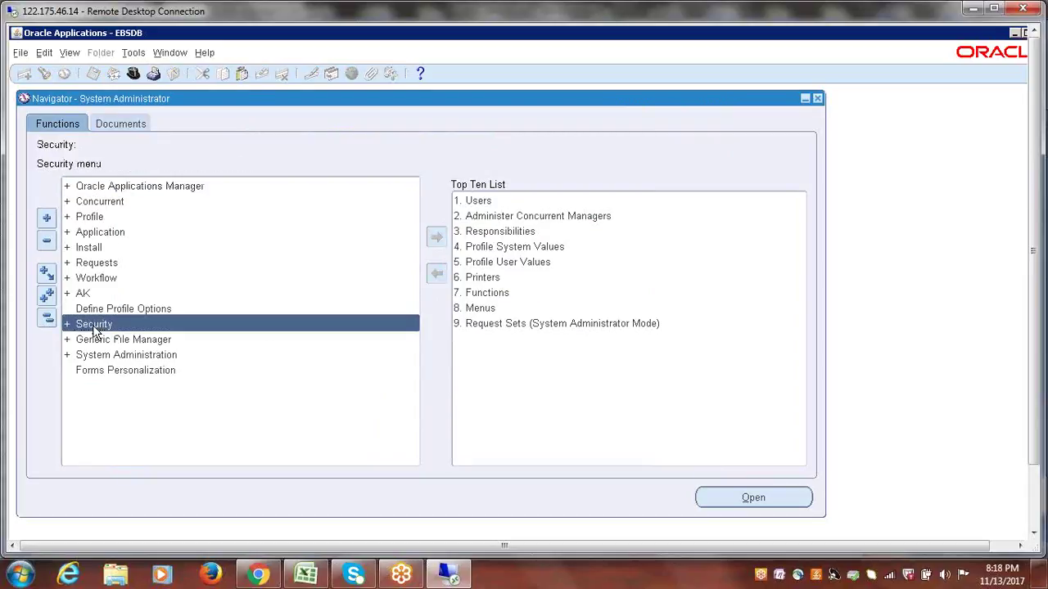
{"action": "double_click", "coordinate": [94, 326]}
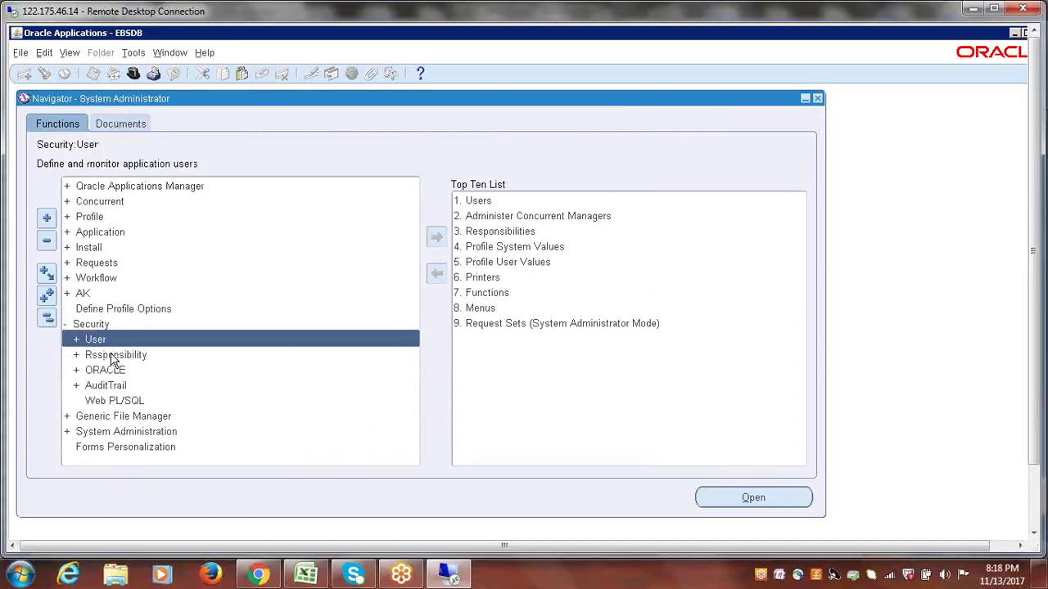
{"action": "double_click", "coordinate": [112, 355]}
{"action": "left_click", "coordinate": [112, 373]}
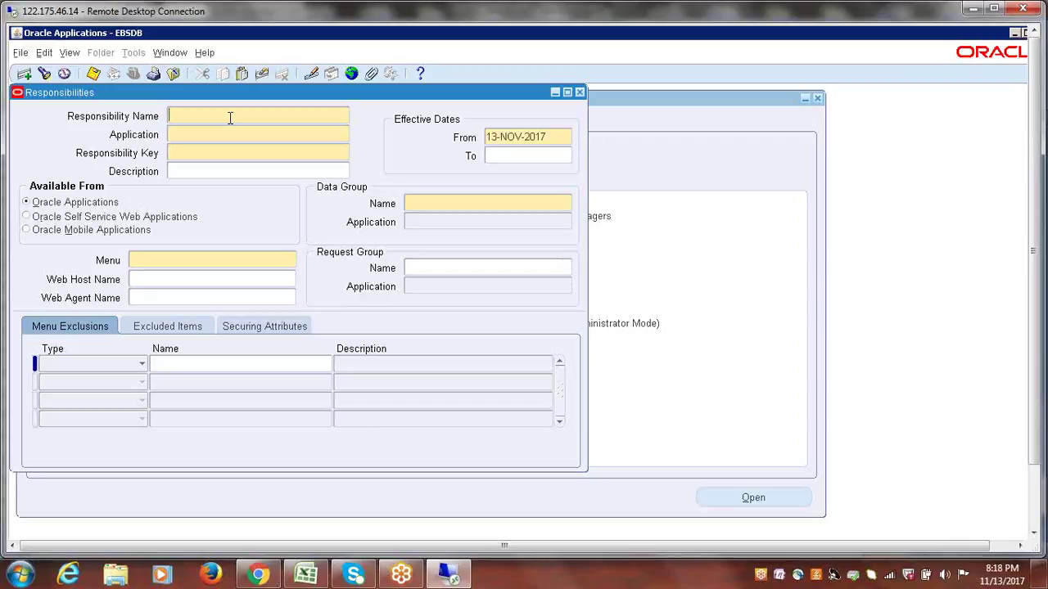
- Name the new responsibility 'EBSERPTREE General Ledger Manager'
{"action": "type", "text": "E"}
{"action": "key", "text": "BackSpace"}
{"action": "type", "text": "EE"}
{"action": "type", "text": "SERPTREE"}
{"action": "type", "text": " General Le"}
{"action": "type", "text": "dger"}
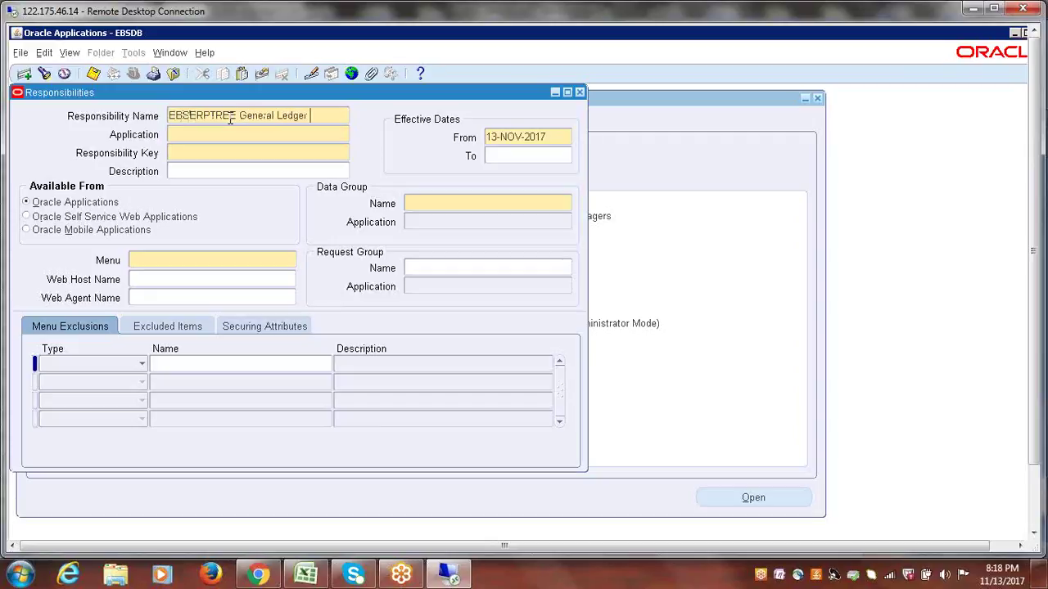
{"action": "type", "text": " Manager"}
{"action": "key", "text": "Tab"}
{"action": "left_click", "coordinate": [318, 115]}
{"action": "left_click", "coordinate": [312, 115]}
- Set application General Ledger and responsibility key EBSERPTREE_GL
{"action": "left_click", "coordinate": [293, 132]}
{"action": "type", "text": "G"}
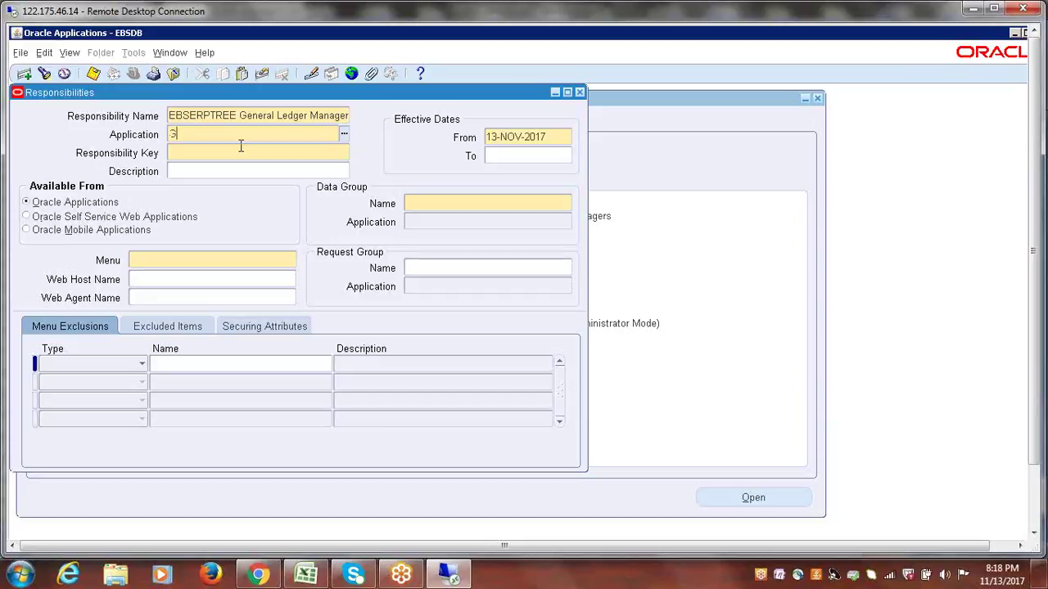
{"action": "type", "text": "eneral Le"}
{"action": "key", "text": "Tab"}
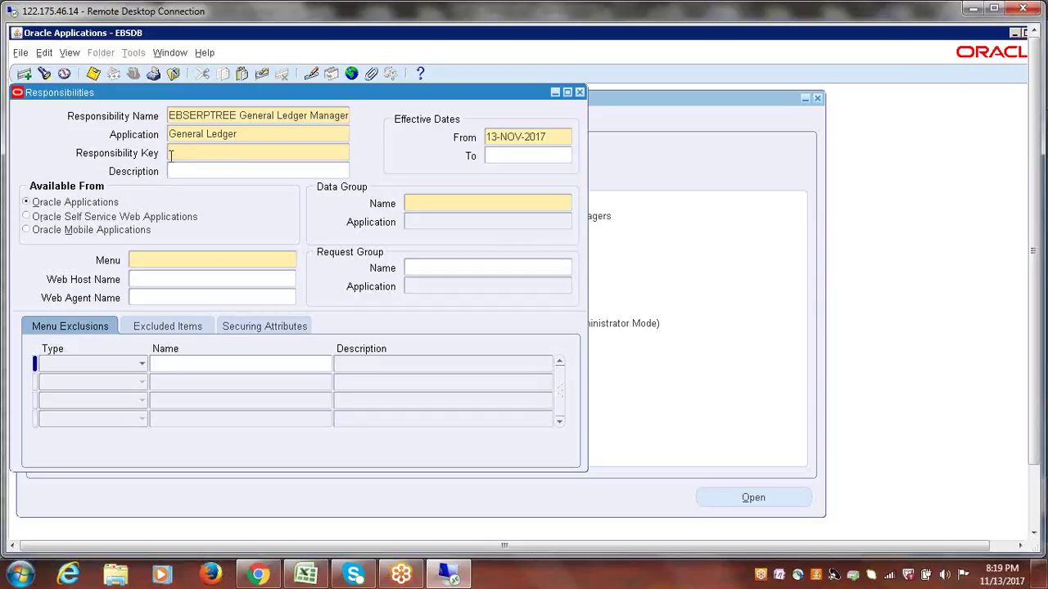
{"action": "type", "text": "EBSERPTREE_GL"}
{"action": "left_click", "coordinate": [241, 176]}
{"action": "double_click", "coordinate": [259, 153]}
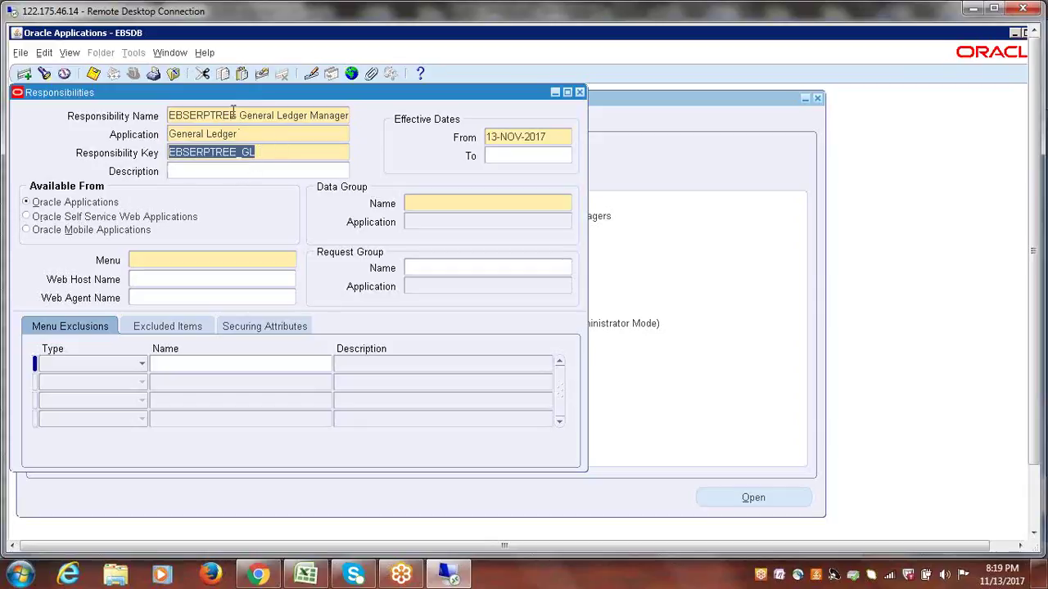
{"action": "left_click", "coordinate": [267, 152]}
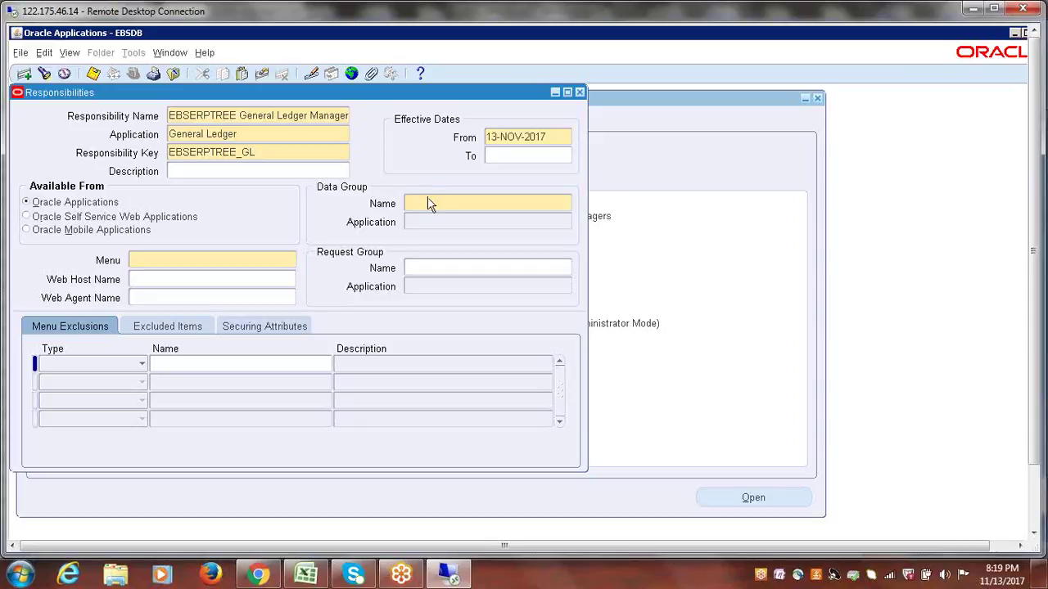
- Set the data group to Standard with application General Ledger
{"action": "key", "text": "Tab"}
{"action": "type", "text": "STAN"}
{"action": "key", "text": "Tab"}
{"action": "left_click", "coordinate": [247, 137]}
{"action": "type", "text": "GENERA"}
{"action": "key", "text": "Tab"}
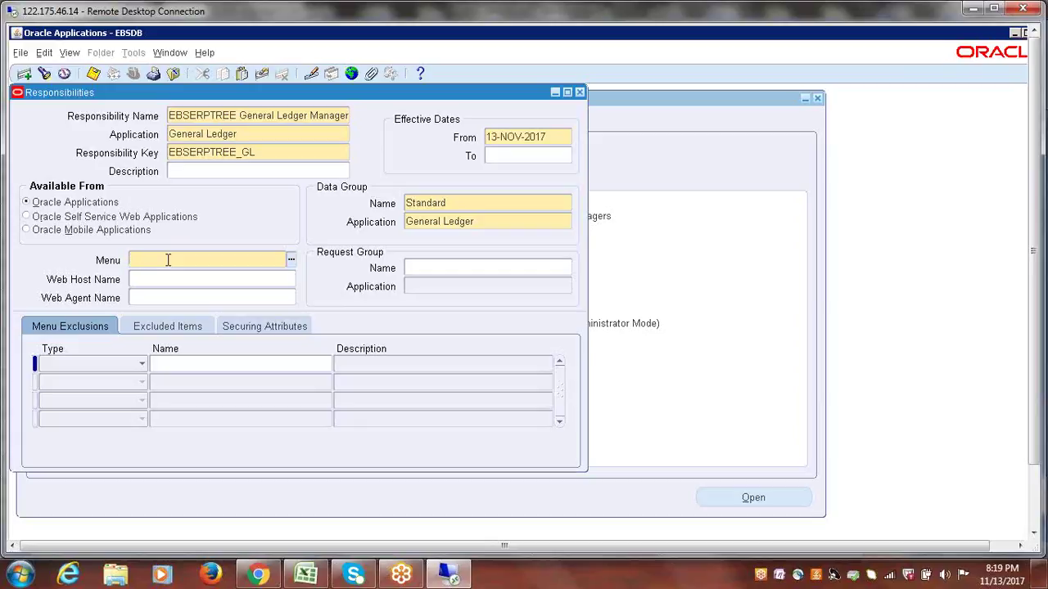
- Shift the Responsibilities window right and recheck the General Ledger application value
{"action": "left_click_drag", "start_coordinate": [277, 91], "coordinate": [359, 100]}
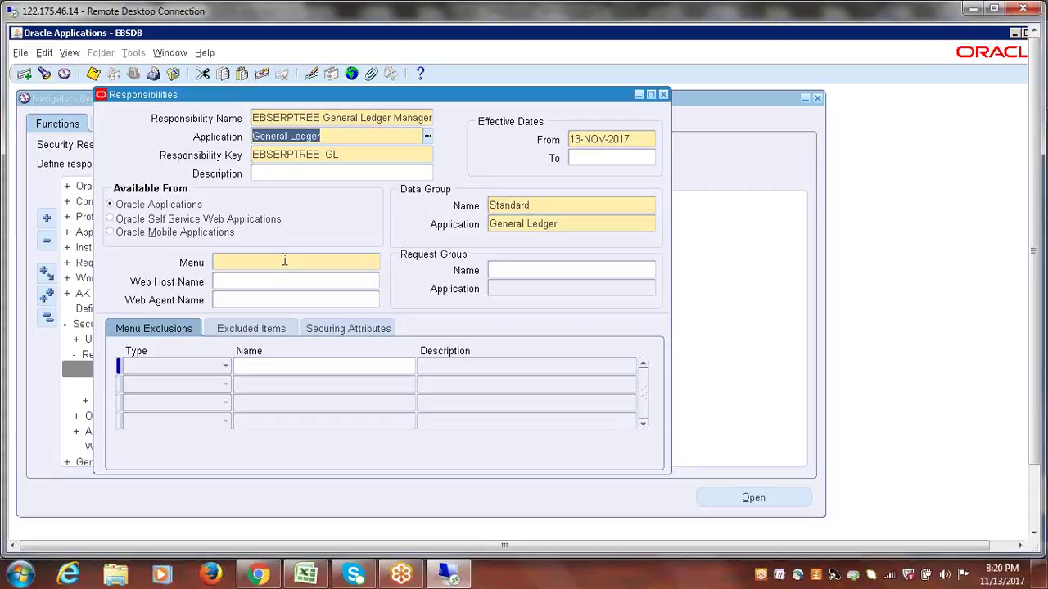
{"action": "left_click", "coordinate": [285, 262]}
{"action": "left_click", "coordinate": [339, 136]}
{"action": "triple_click", "coordinate": [340, 137]}
{"action": "left_click", "coordinate": [303, 262]}
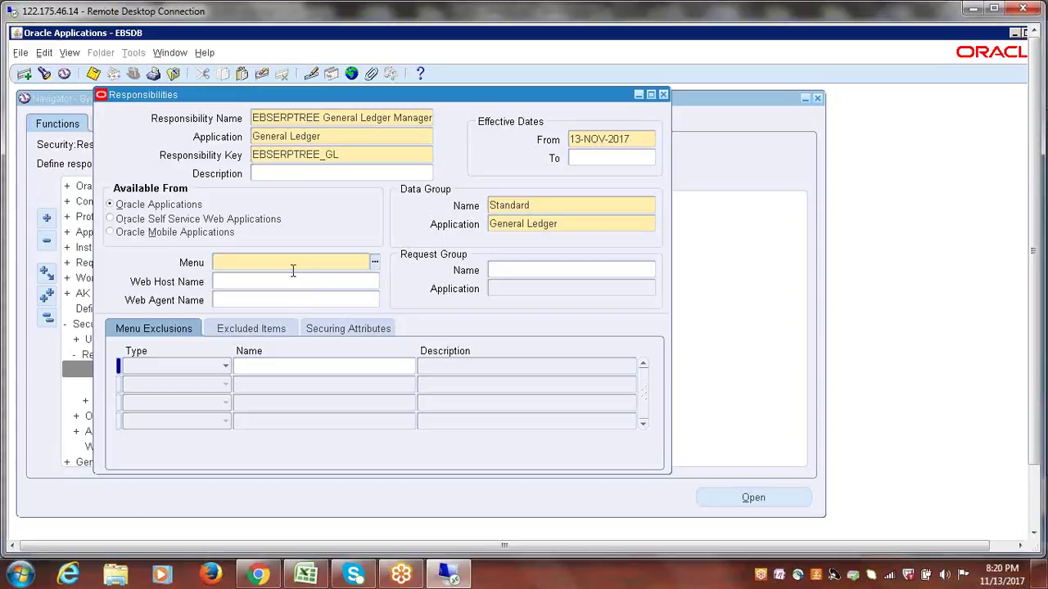
- Set the responsibility menu to GL_SUPERUSER from the Menus list
{"action": "type", "text": "G"}
{"action": "key", "text": "BackSpace"}
{"action": "type", "text": "GL_SUPER"}
{"action": "key", "text": "Tab"}
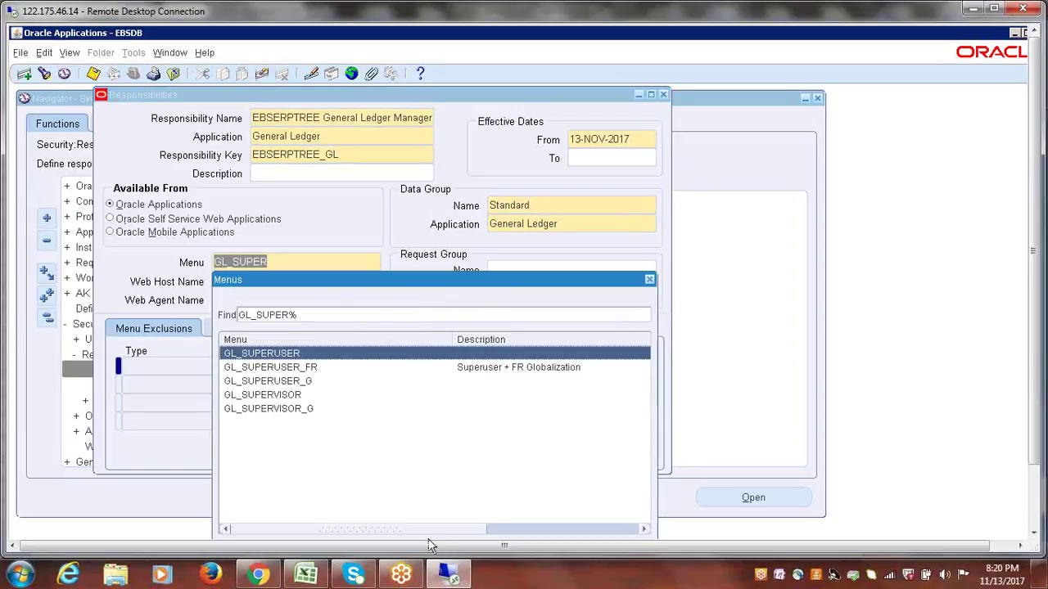
{"action": "key", "text": "Return"}
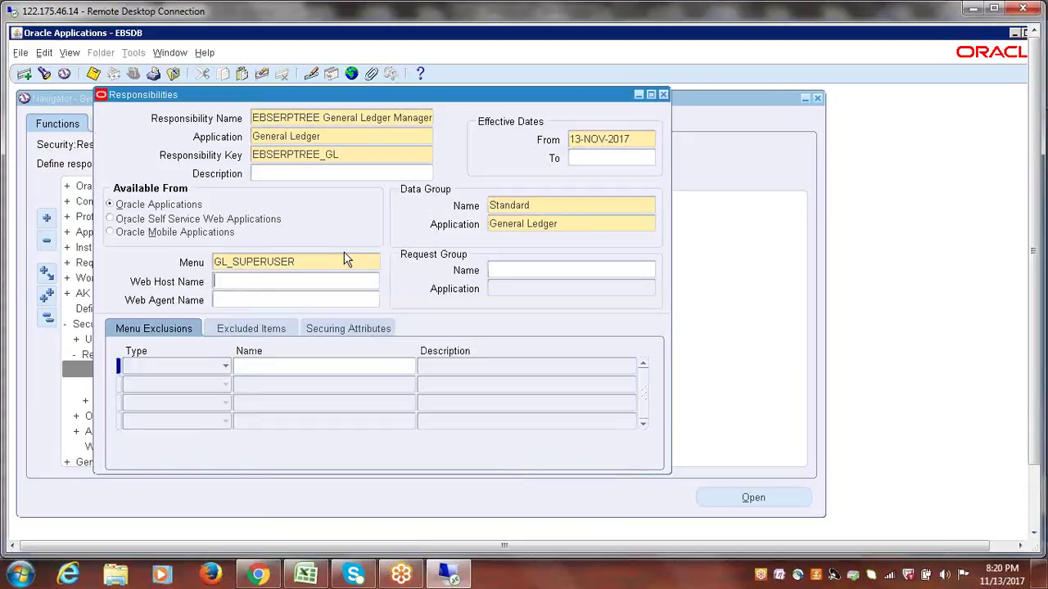
- Highlight the GL_SUPERUSER menu value to point it out
{"action": "left_click", "coordinate": [318, 259]}
{"action": "double_click", "coordinate": [319, 260]}
{"action": "left_click", "coordinate": [318, 260]}
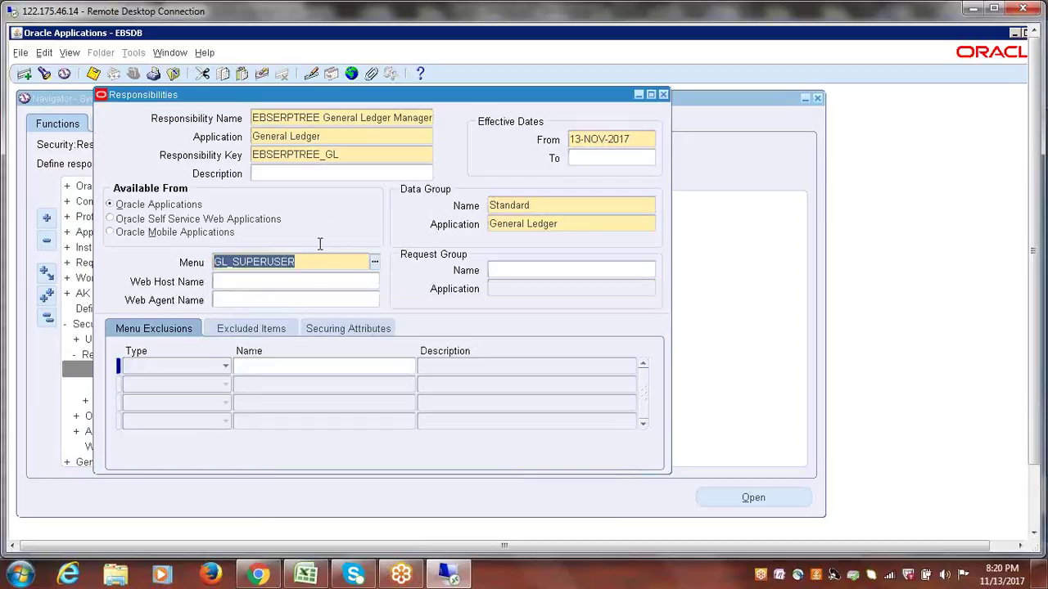
{"action": "left_click_drag", "start_coordinate": [314, 261], "coordinate": [207, 262]}
{"action": "left_click_drag", "start_coordinate": [302, 264], "coordinate": [187, 273]}
{"action": "left_click_drag", "start_coordinate": [309, 262], "coordinate": [156, 275]}
{"action": "left_click_drag", "start_coordinate": [315, 264], "coordinate": [208, 262]}
{"action": "left_click_drag", "start_coordinate": [301, 261], "coordinate": [145, 268]}
{"action": "left_click", "coordinate": [332, 261]}
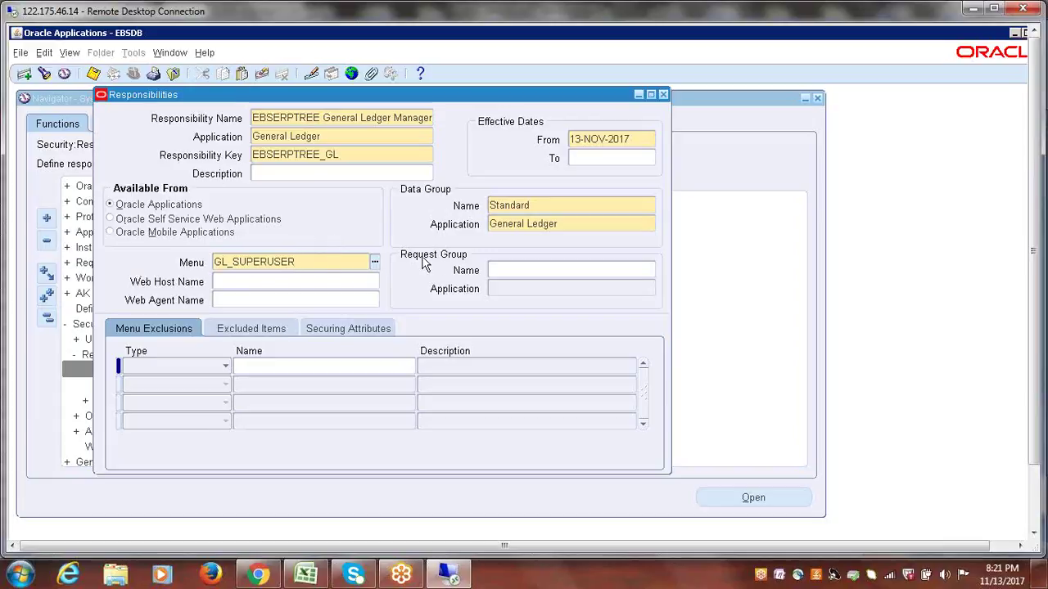
- Set the request group to GL Concurrent Program Group
{"action": "left_click", "coordinate": [531, 270]}
{"action": "type", "text": "GL C"}
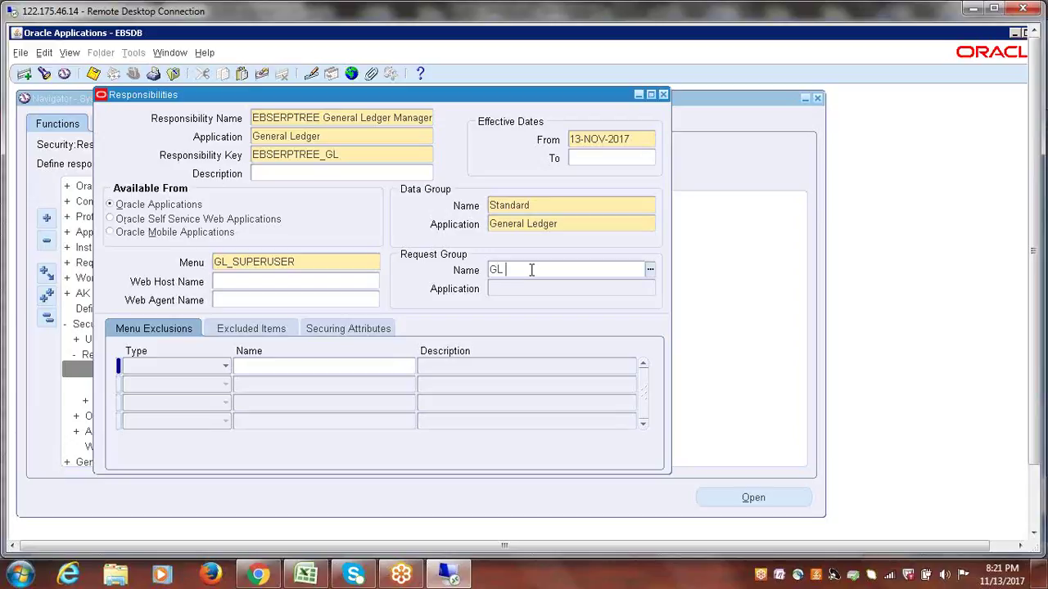
{"action": "key", "text": "Tab"}
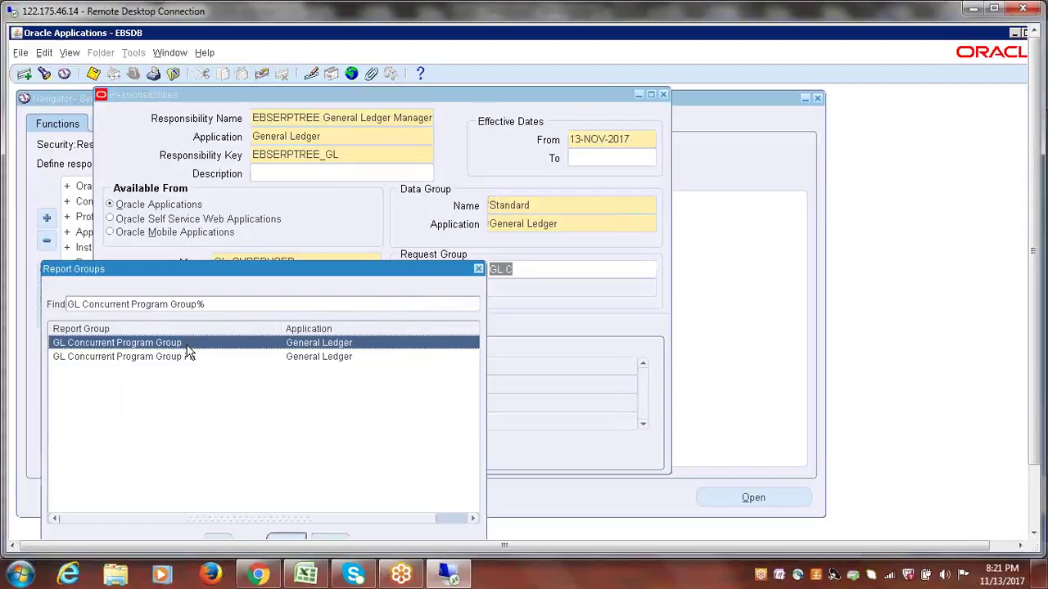
{"action": "double_click", "coordinate": [187, 343]}
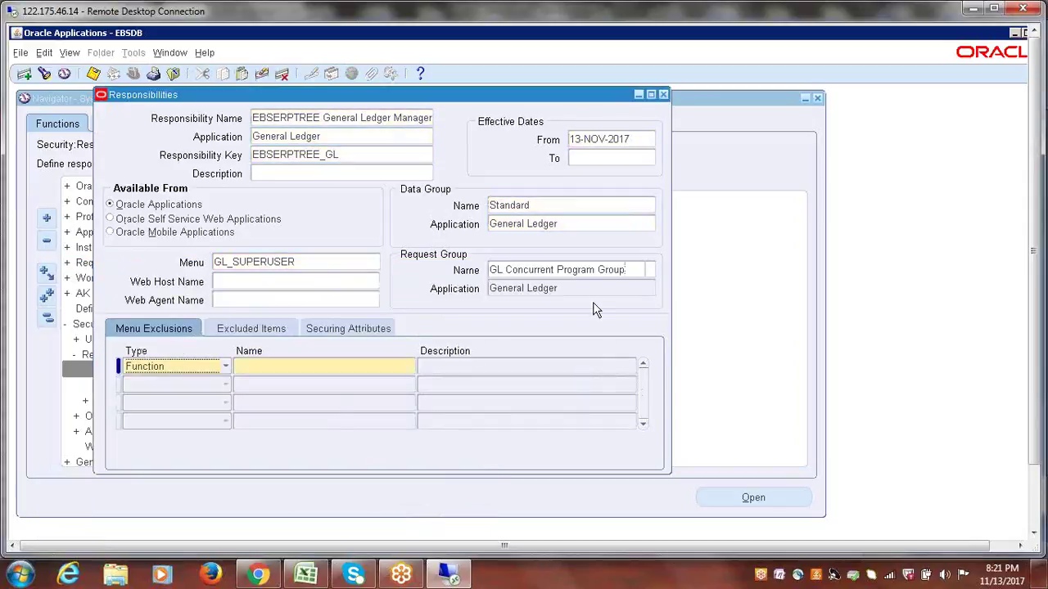
- Review the menu, request group and responsibility name fields
{"action": "left_click", "coordinate": [298, 262]}
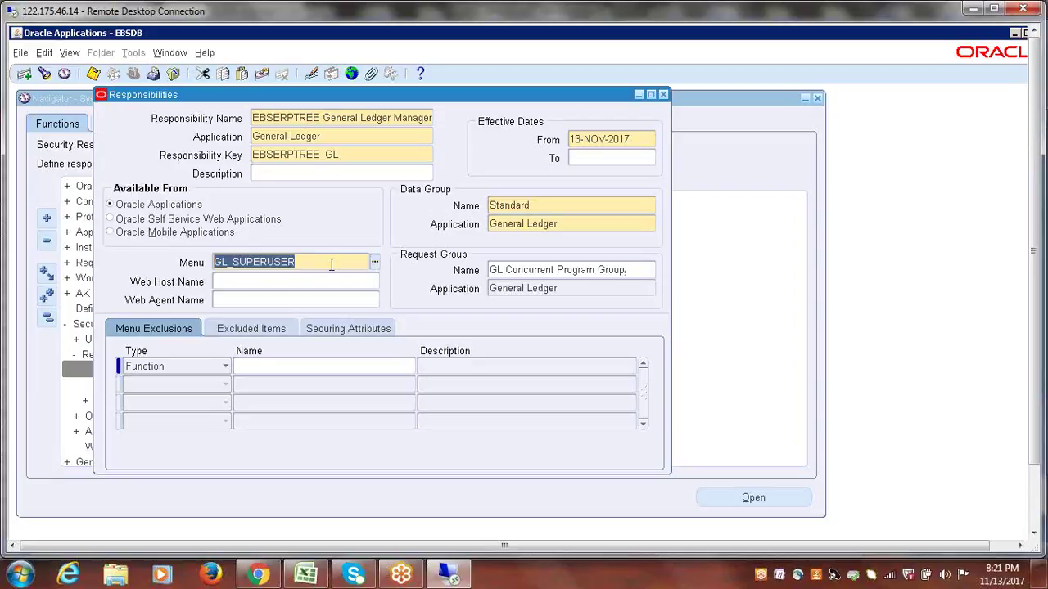
{"action": "left_click", "coordinate": [525, 271]}
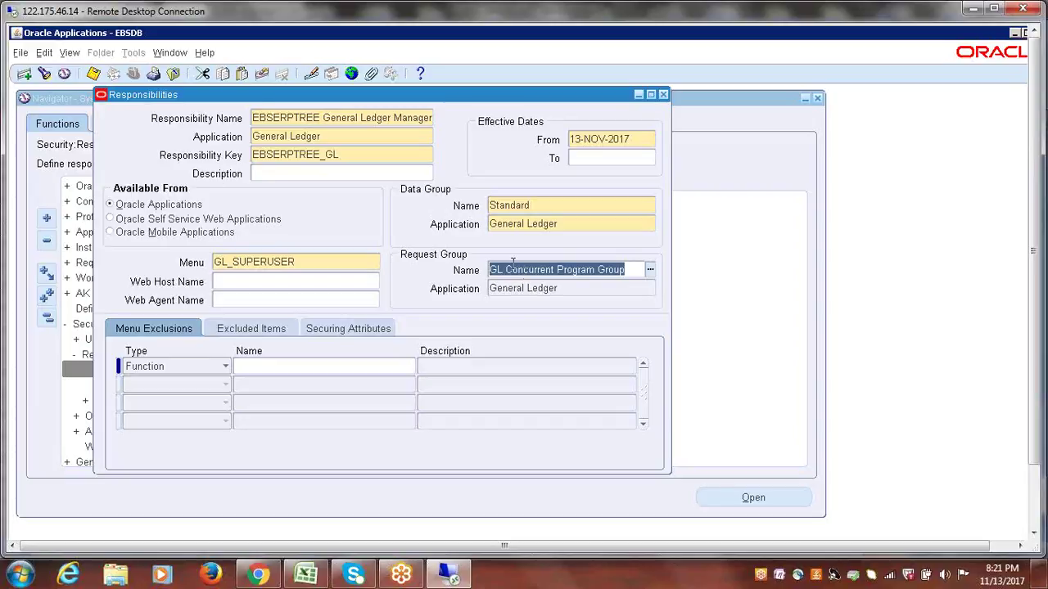
{"action": "left_click", "coordinate": [283, 123]}
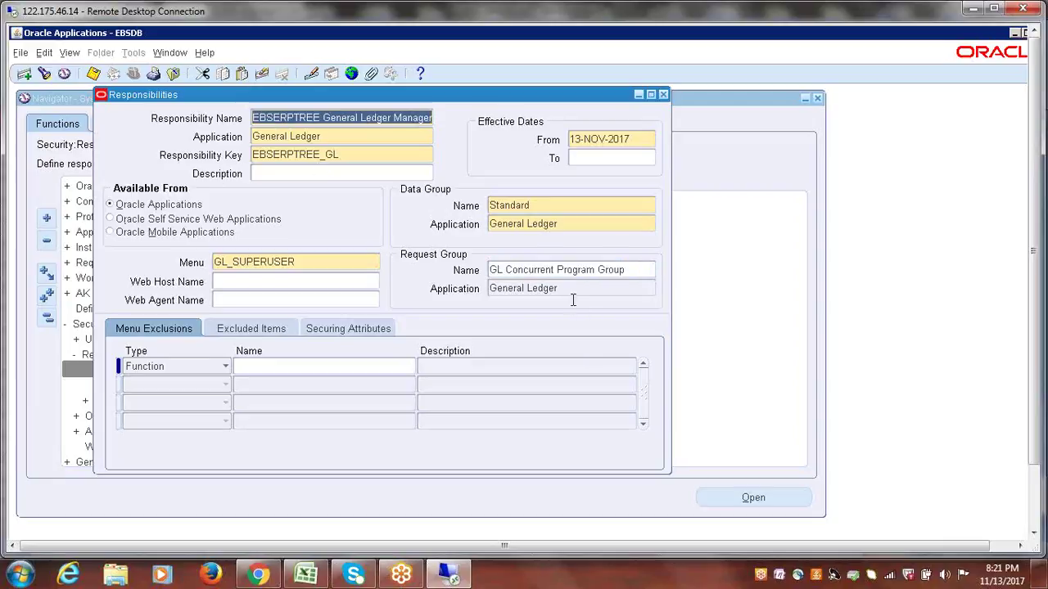
{"action": "left_click", "coordinate": [541, 286]}
{"action": "left_click", "coordinate": [538, 275]}
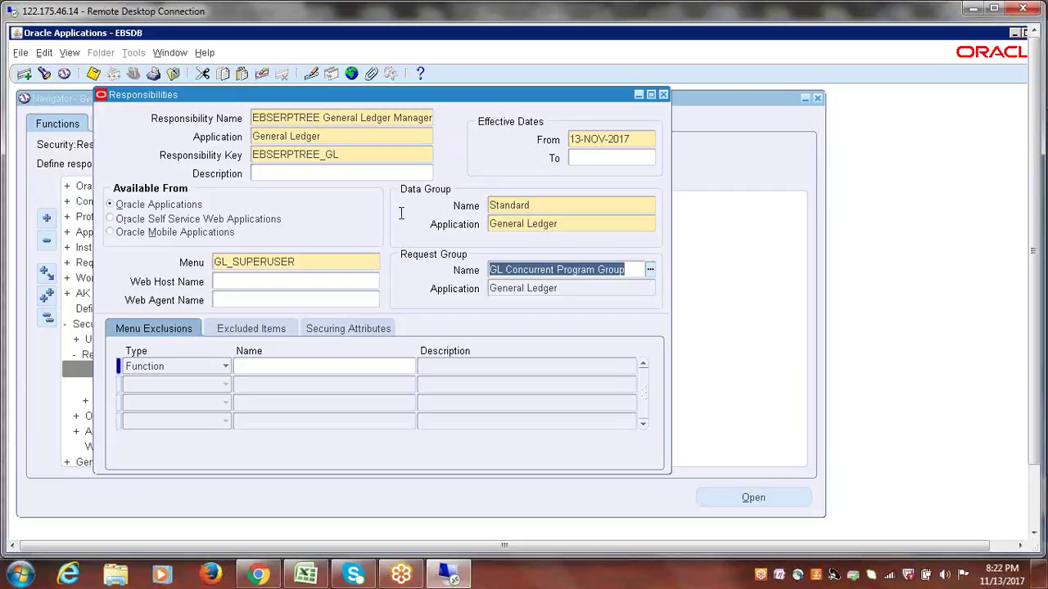
{"action": "left_click", "coordinate": [536, 206]}
{"action": "left_click", "coordinate": [310, 271]}
{"action": "key", "text": "Tab"}
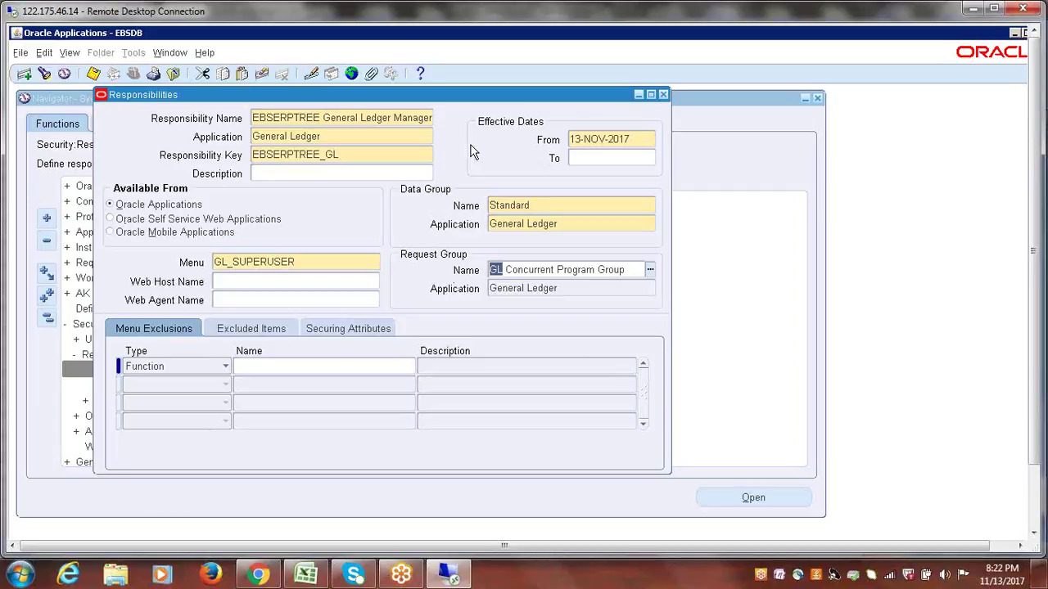
{"action": "left_click_drag", "start_coordinate": [252, 117], "coordinate": [343, 118]}
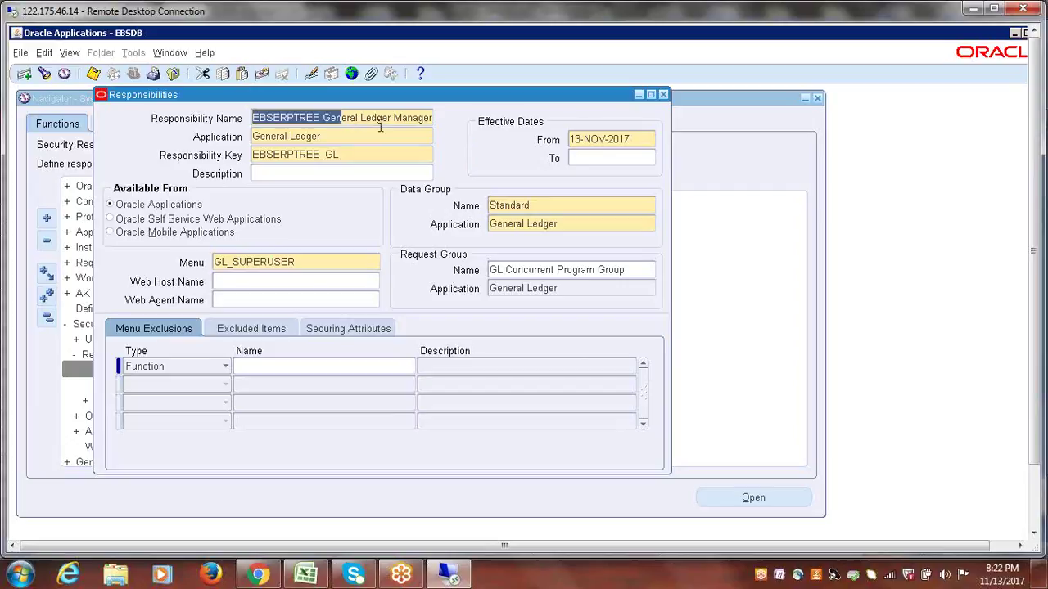
{"action": "left_click", "coordinate": [374, 123]}
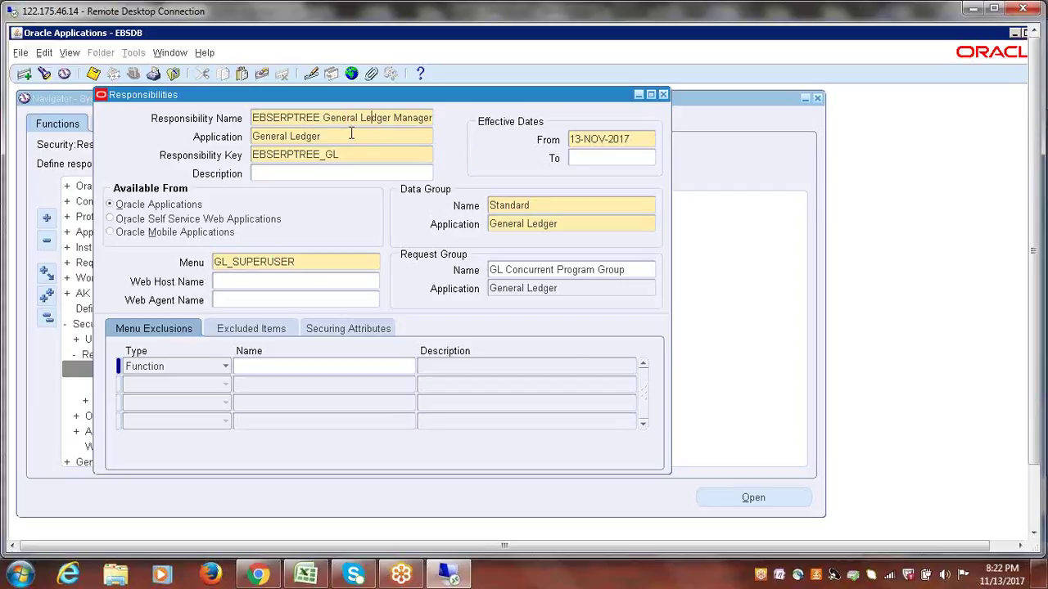
{"action": "key", "text": "Tab"}
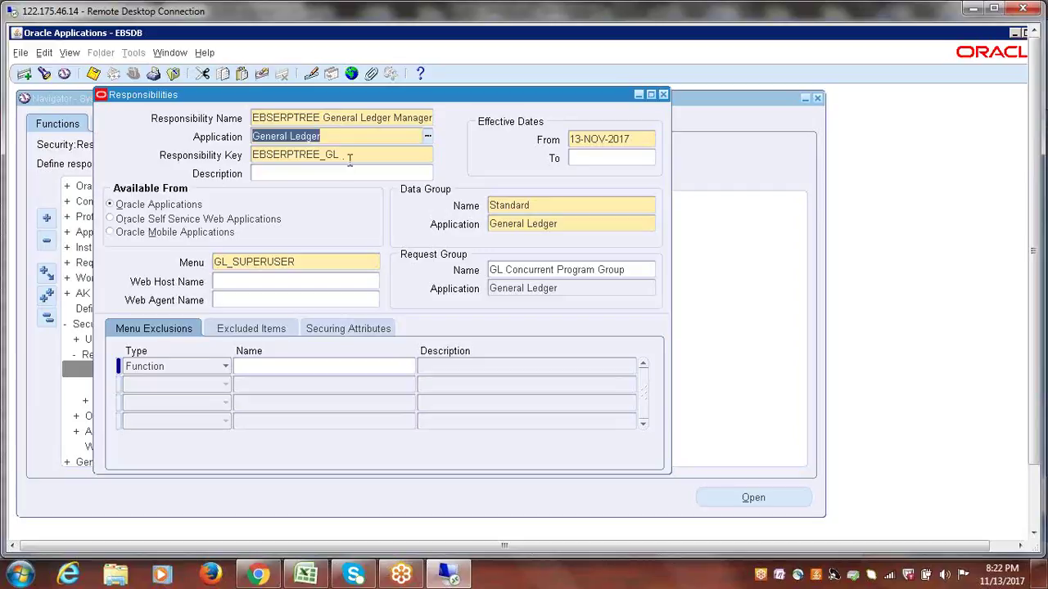
{"action": "key", "text": "Tab"}
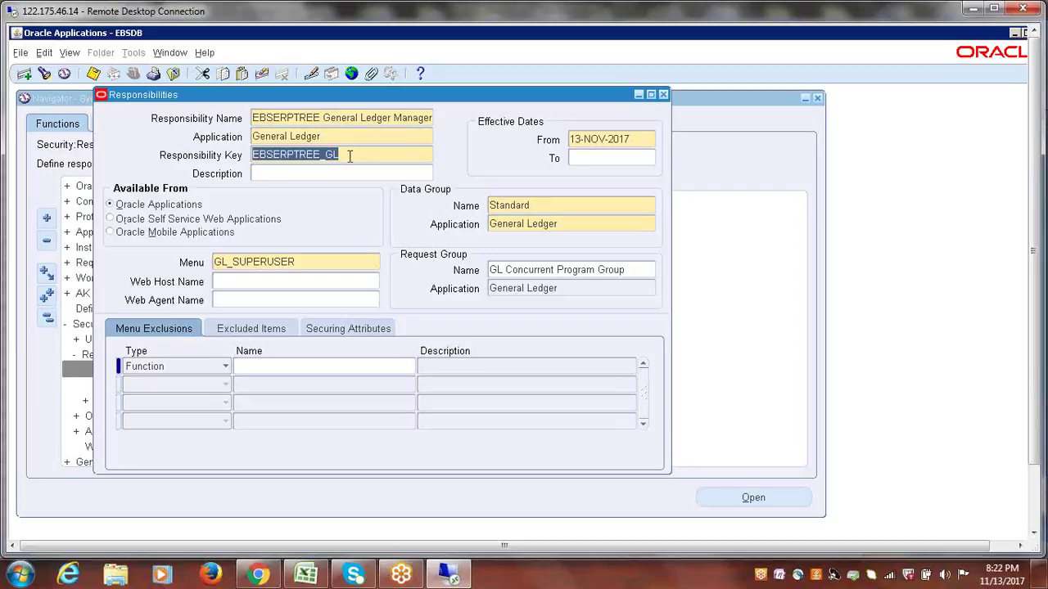
{"action": "left_click", "coordinate": [534, 206]}
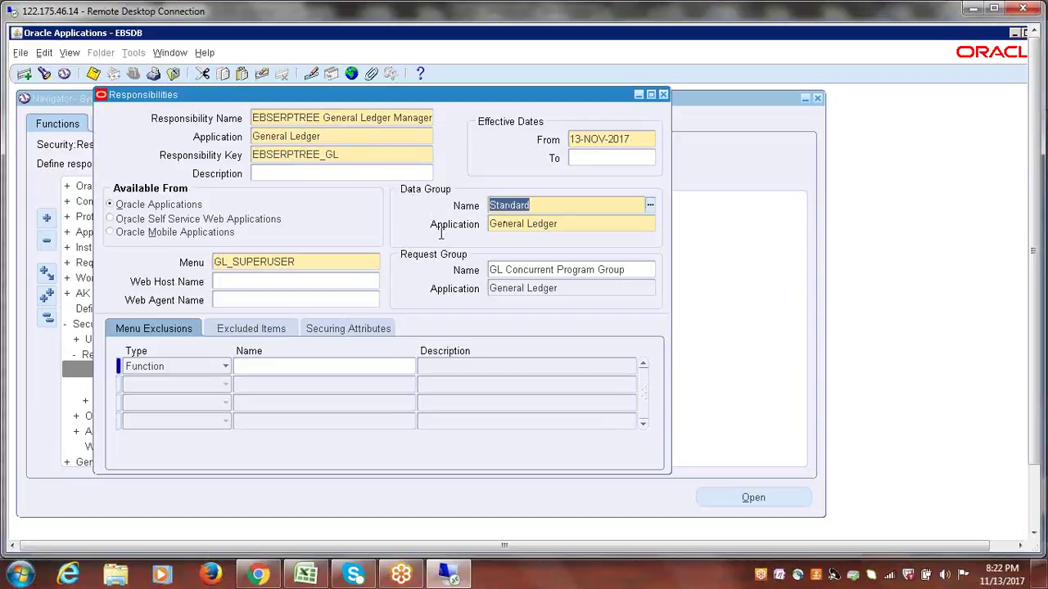
{"action": "left_click", "coordinate": [568, 227]}
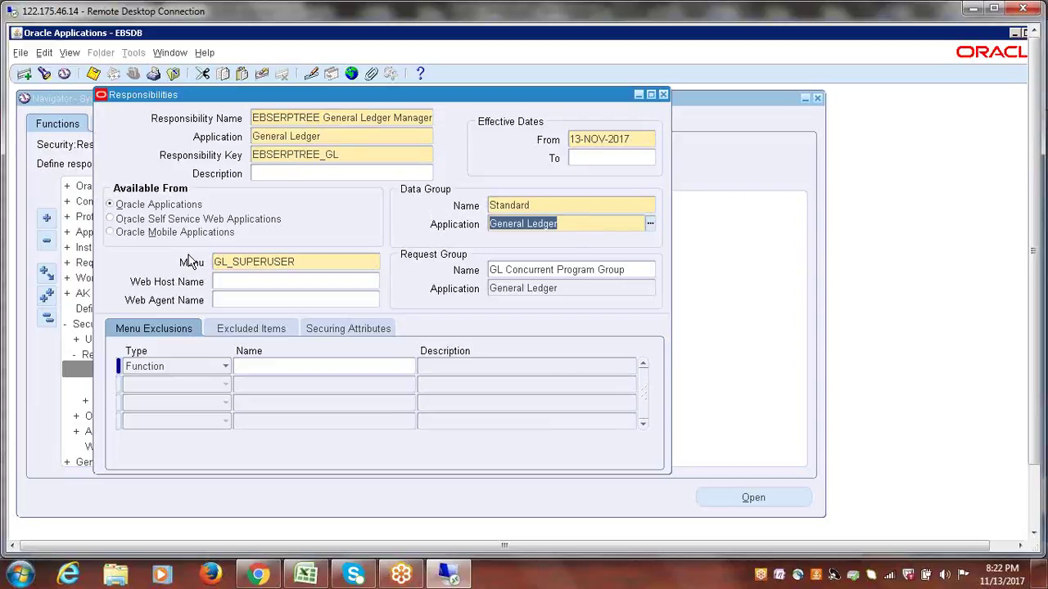
{"action": "left_click", "coordinate": [302, 262]}
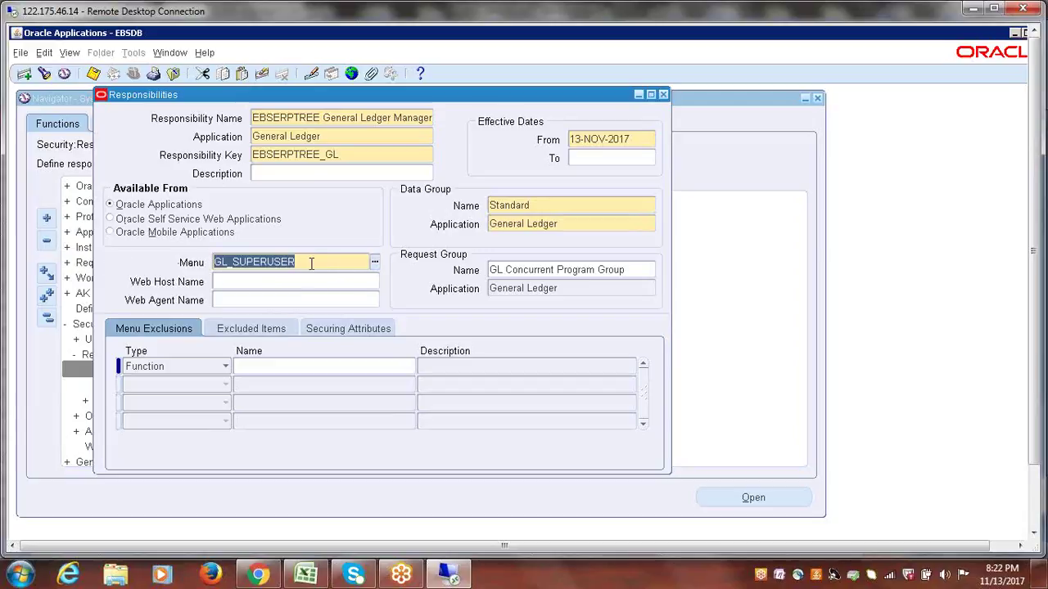
{"action": "left_click", "coordinate": [335, 137]}
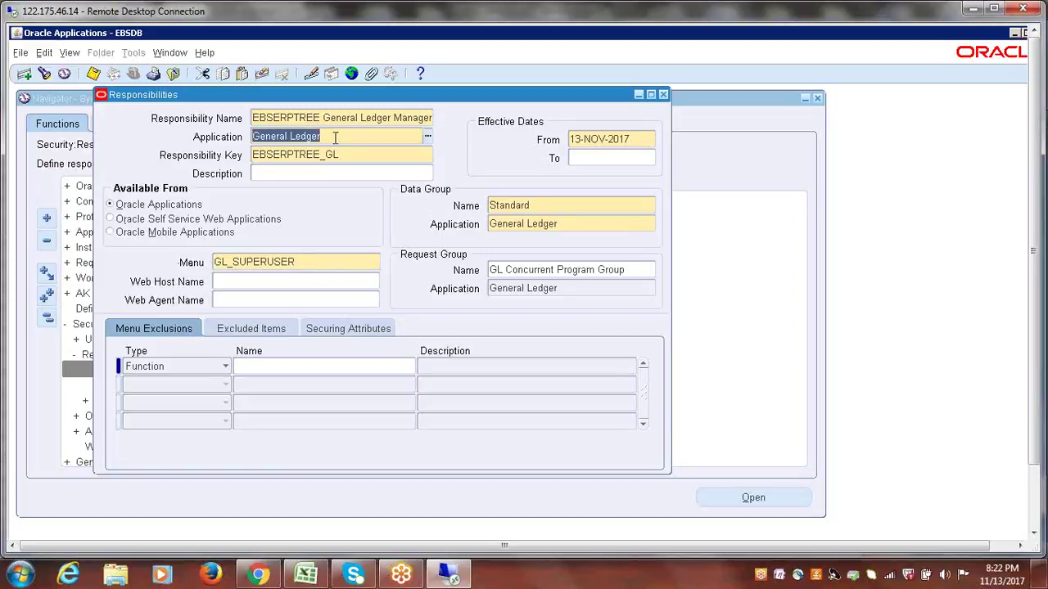
{"action": "left_click", "coordinate": [314, 262]}
{"action": "left_click", "coordinate": [579, 277]}
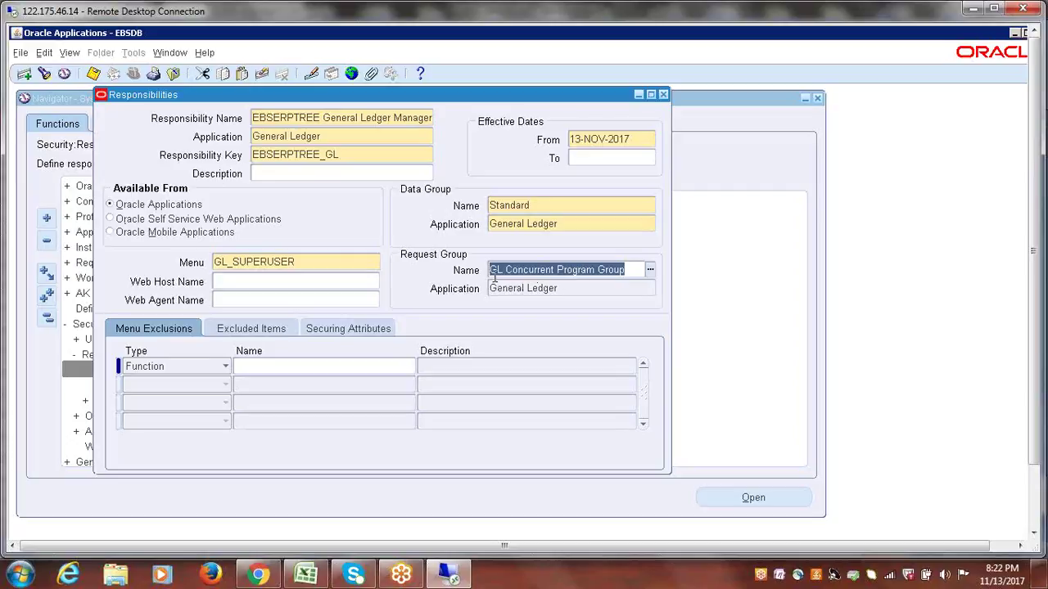
{"action": "left_click_drag", "start_coordinate": [631, 270], "coordinate": [482, 271]}
{"action": "left_click", "coordinate": [374, 140]}
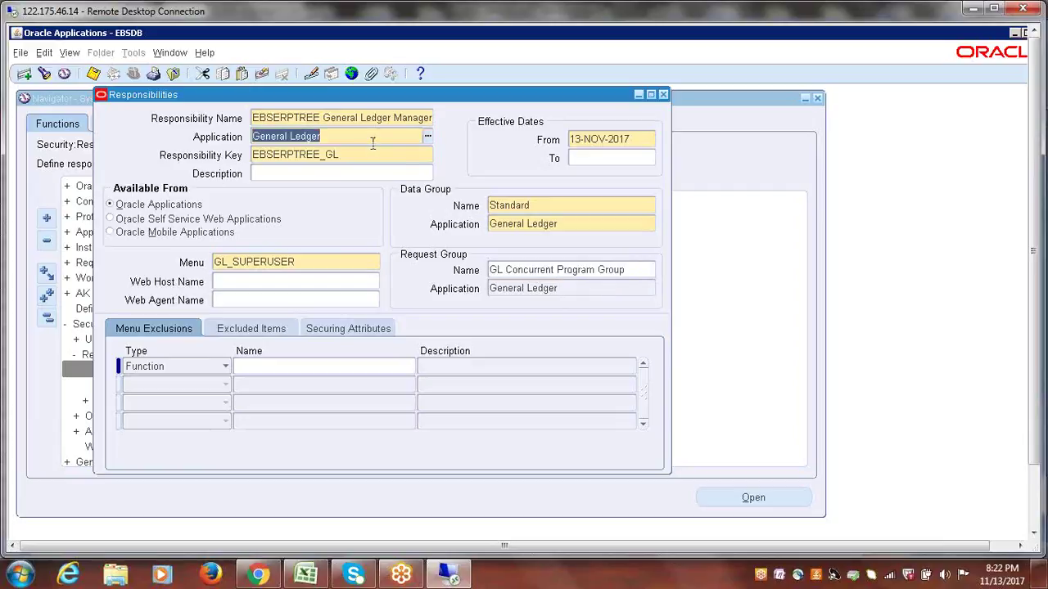
{"action": "left_click", "coordinate": [325, 262]}
{"action": "left_click_drag", "start_coordinate": [185, 264], "coordinate": [314, 256]}
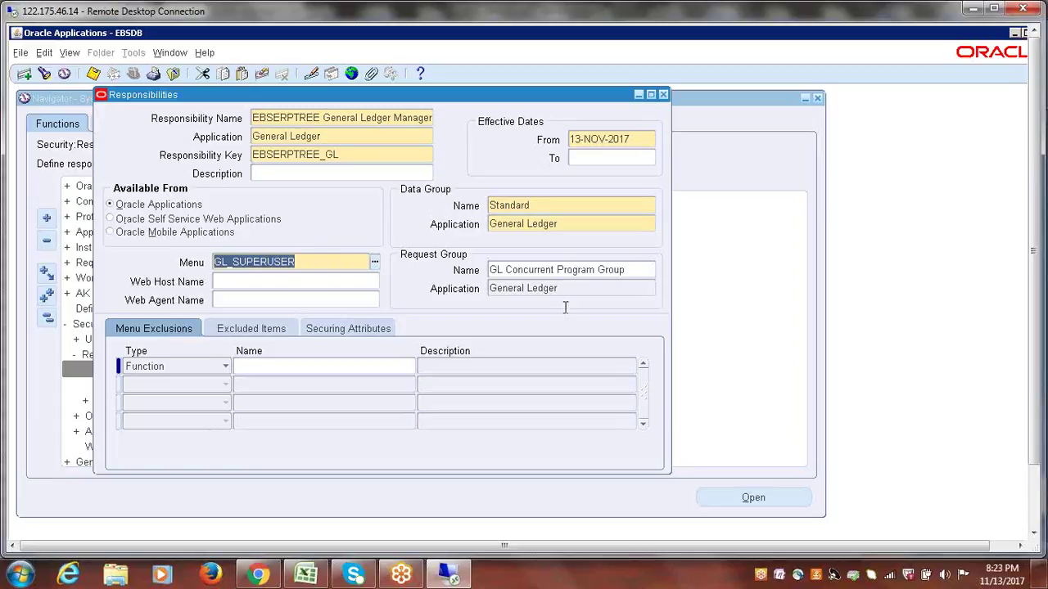
{"action": "left_click", "coordinate": [546, 269]}
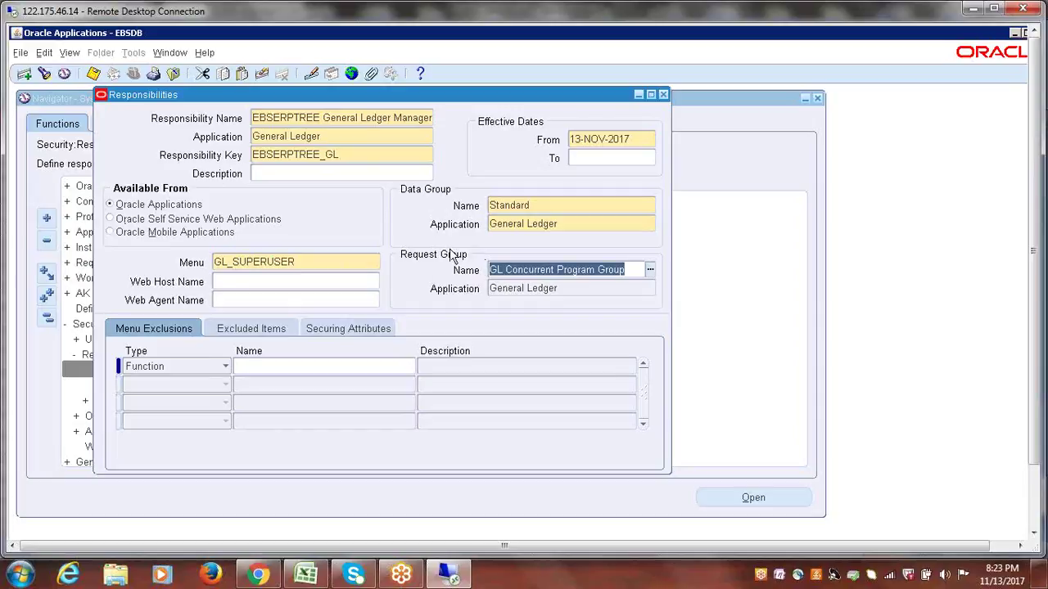
{"action": "double_click", "coordinate": [574, 271]}
{"action": "left_click", "coordinate": [575, 270]}
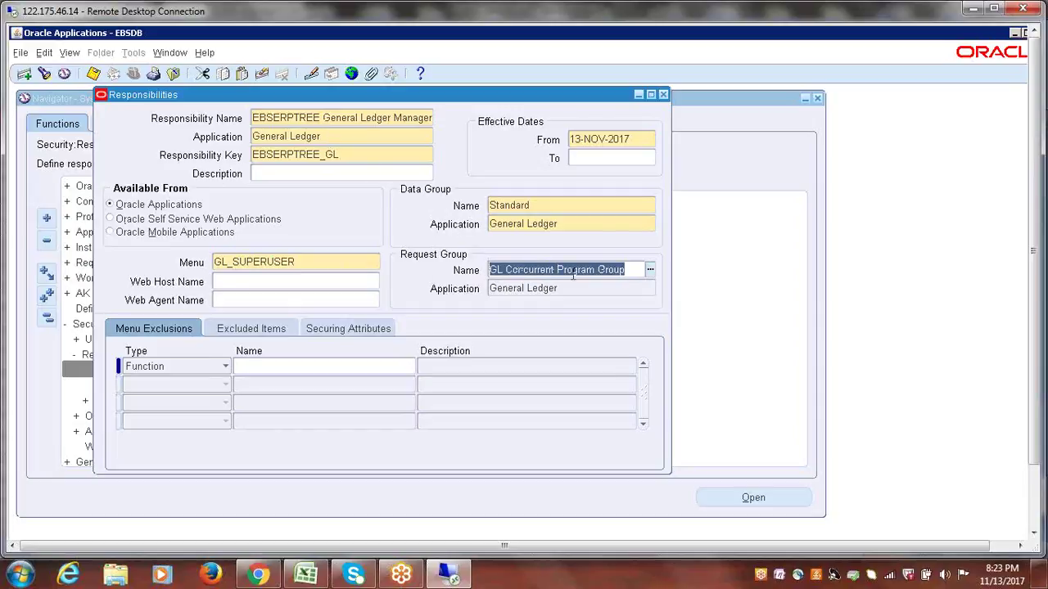
{"action": "double_click", "coordinate": [307, 262]}
{"action": "left_click", "coordinate": [307, 262]}
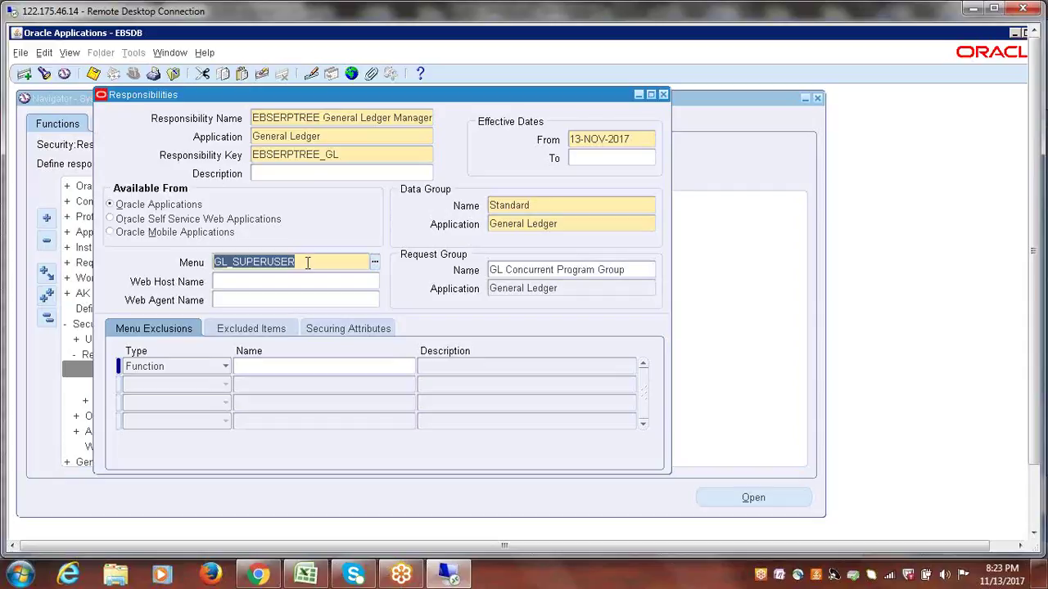
{"action": "left_click", "coordinate": [558, 204]}
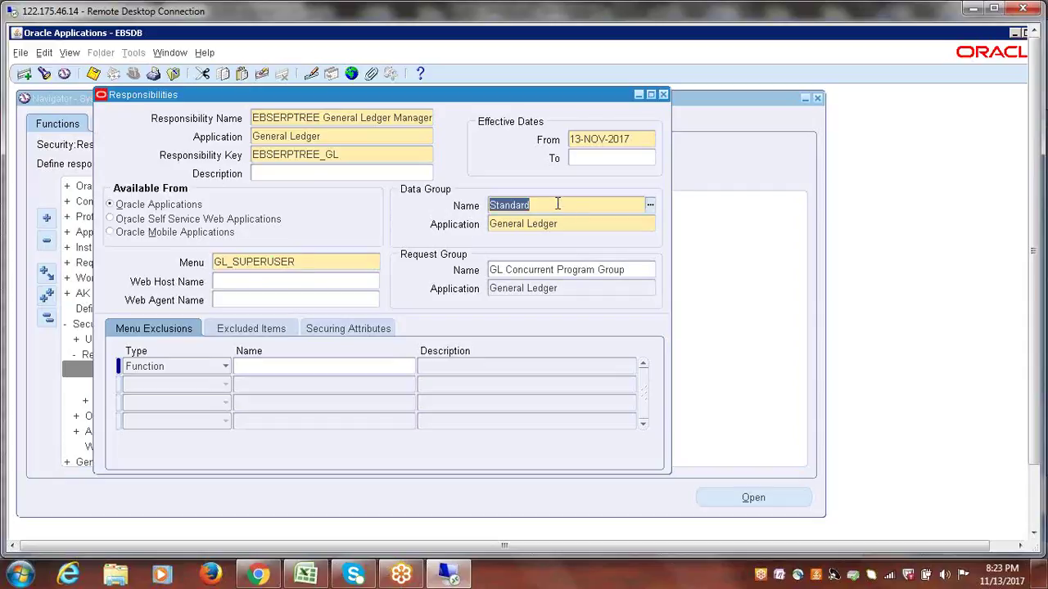
{"action": "left_click", "coordinate": [292, 261]}
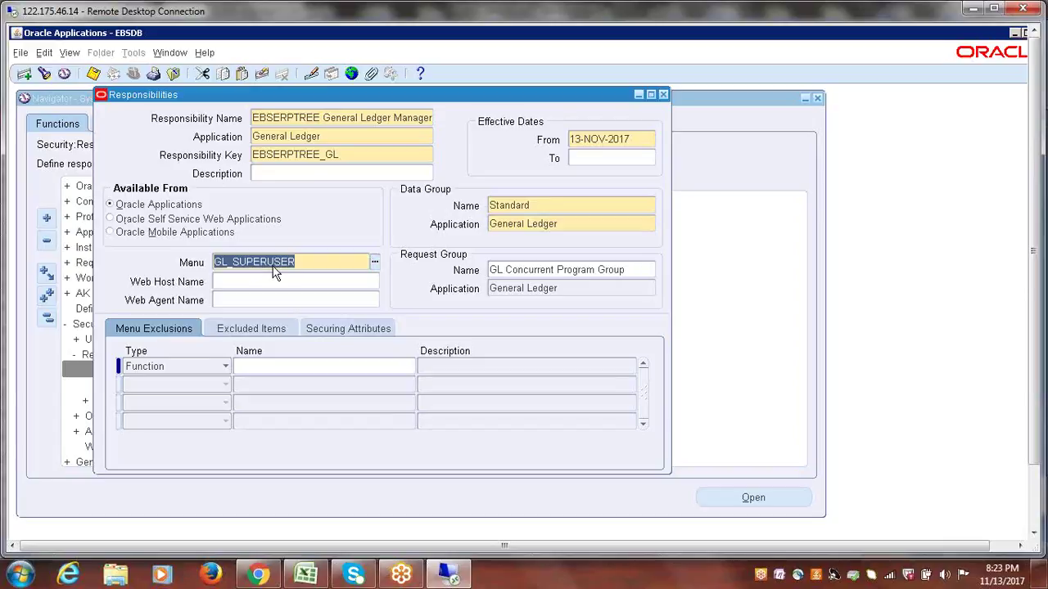
{"action": "left_click", "coordinate": [552, 206]}
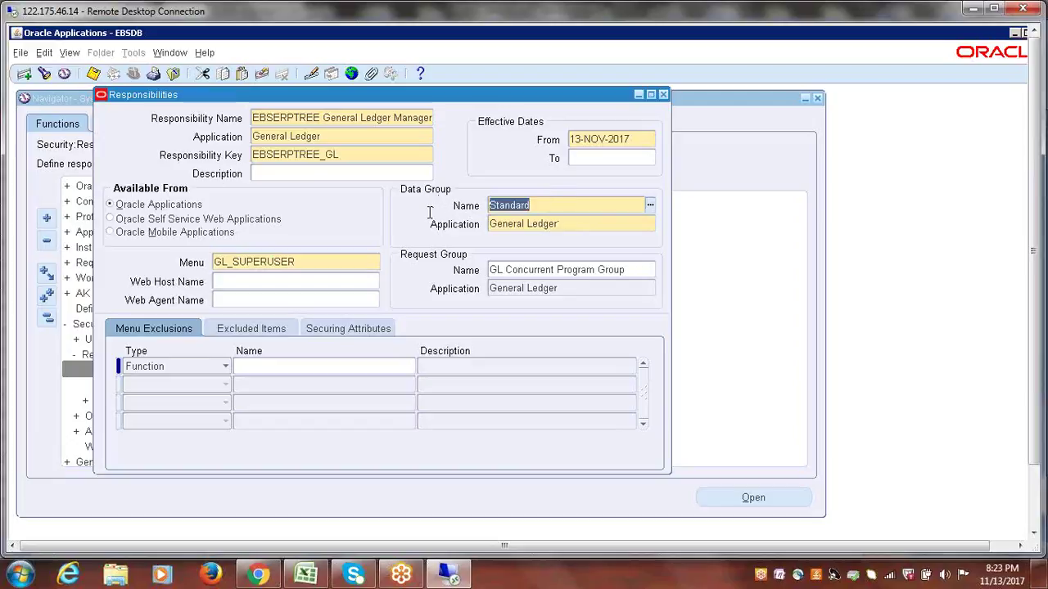
{"action": "left_click", "coordinate": [573, 224]}
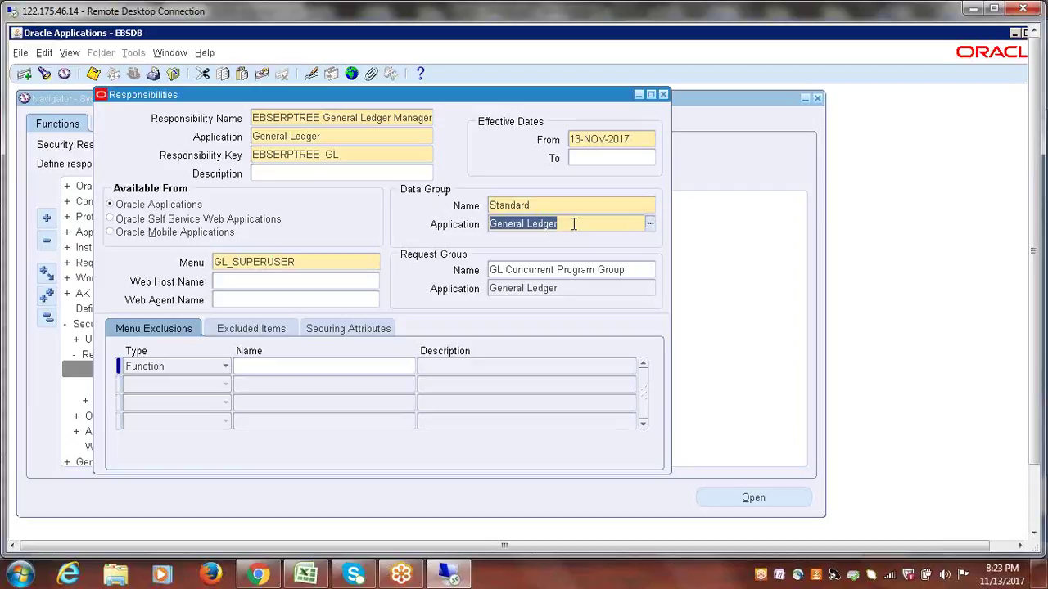
{"action": "left_click", "coordinate": [543, 205]}
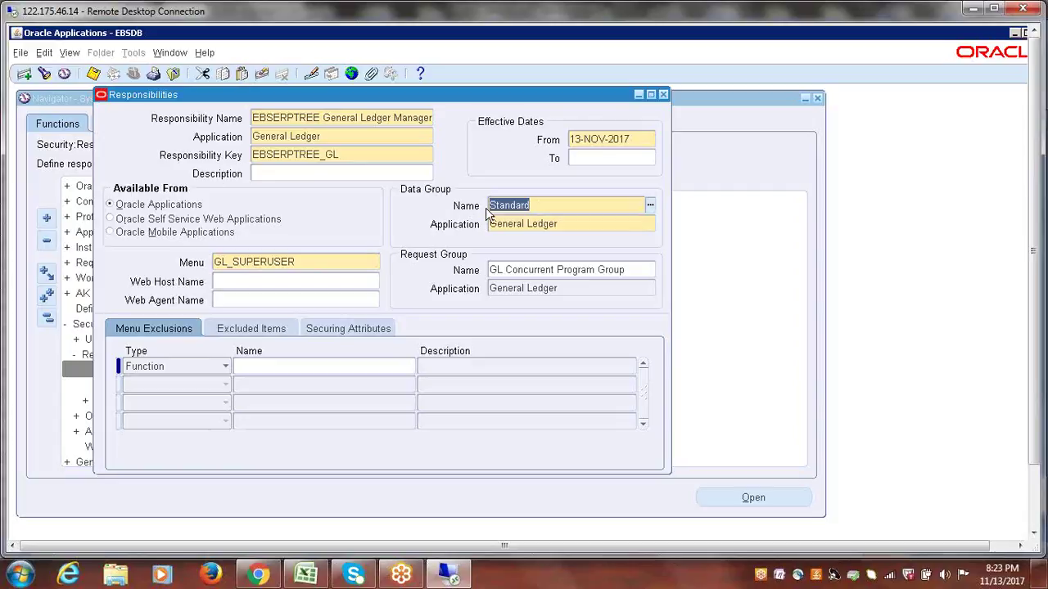
{"action": "left_click", "coordinate": [577, 205]}
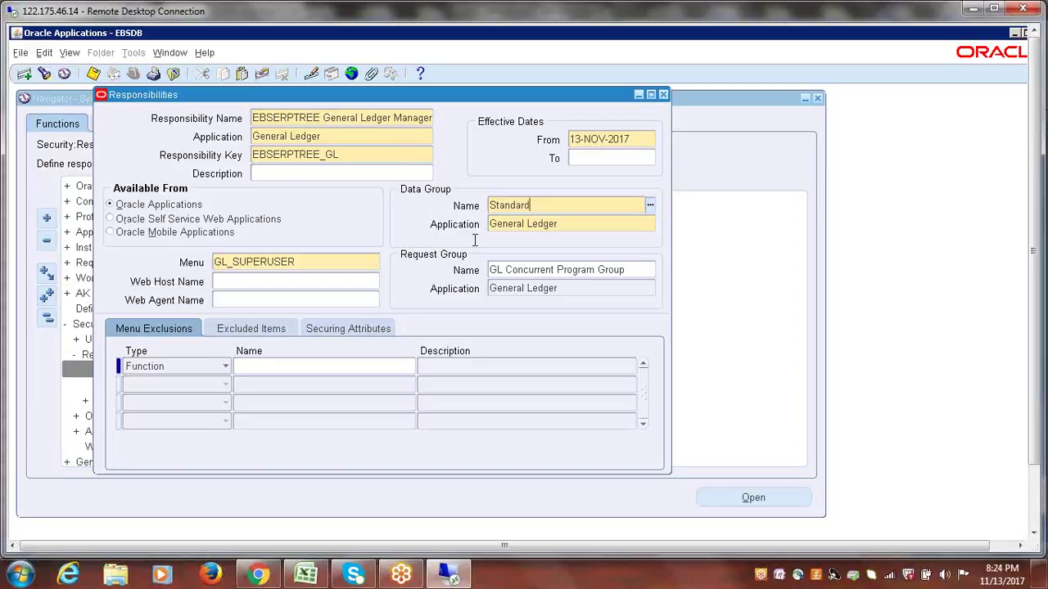
{"action": "left_click", "coordinate": [532, 206]}
{"action": "left_click", "coordinate": [514, 270]}
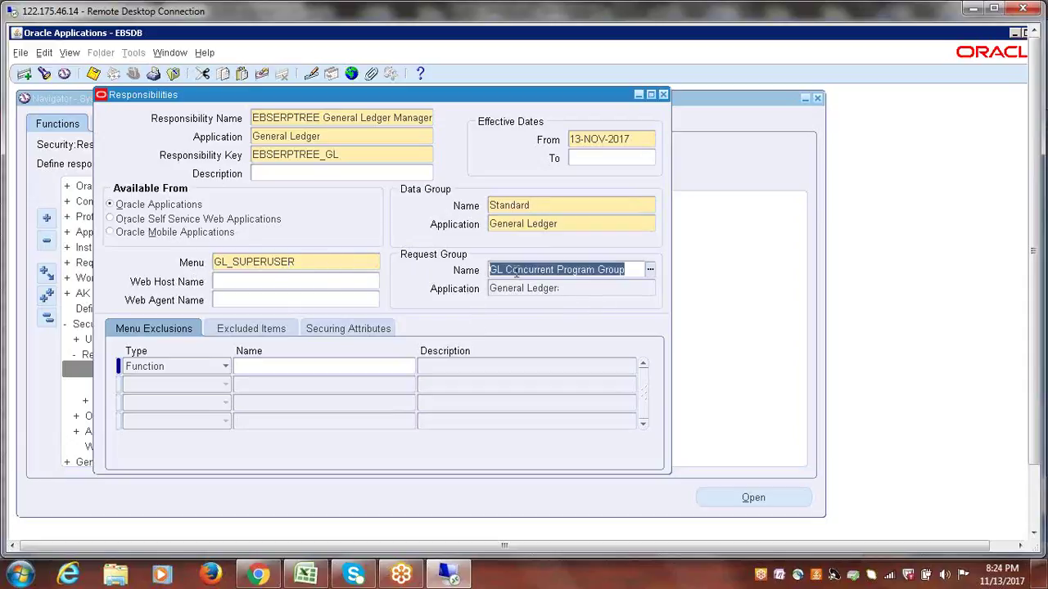
{"action": "left_click", "coordinate": [416, 175]}
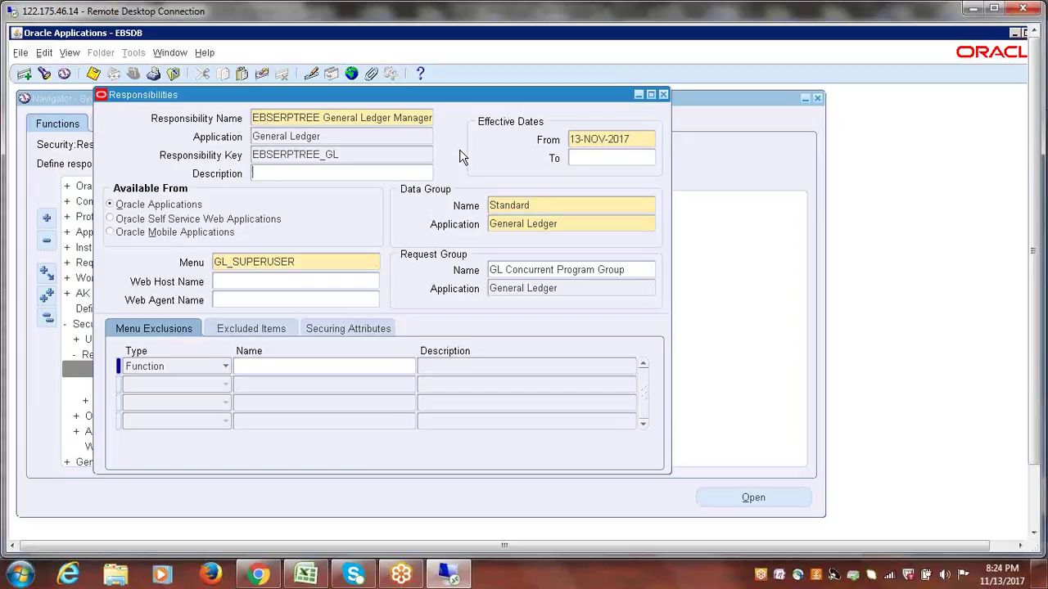
- Review the GL_SUPERUSER menu, GL Concurrent Program Group request group and EBSERPTREE_GL key
{"action": "double_click", "coordinate": [308, 259]}
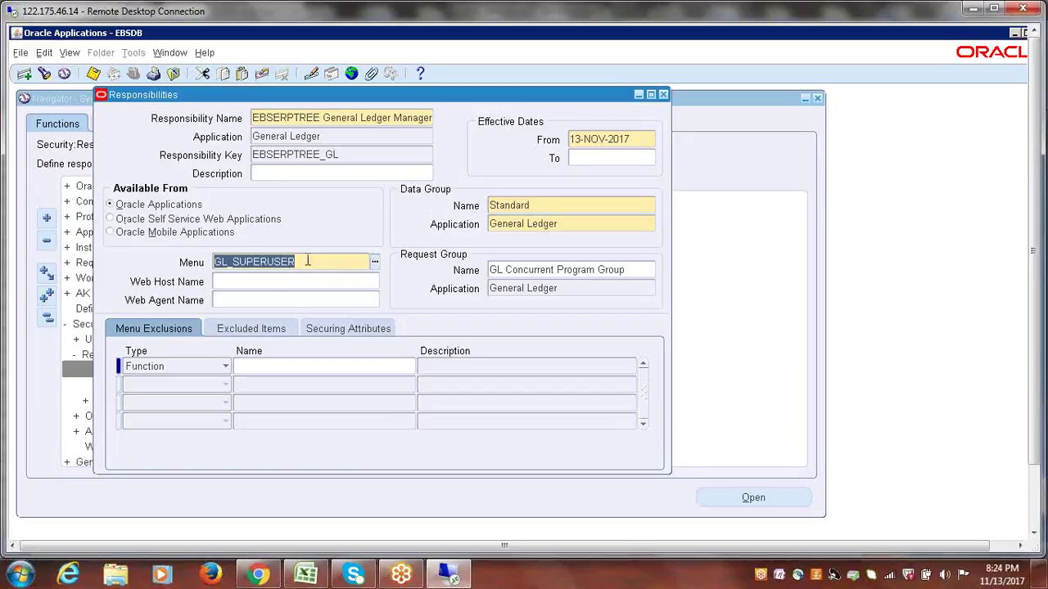
{"action": "left_click", "coordinate": [571, 270]}
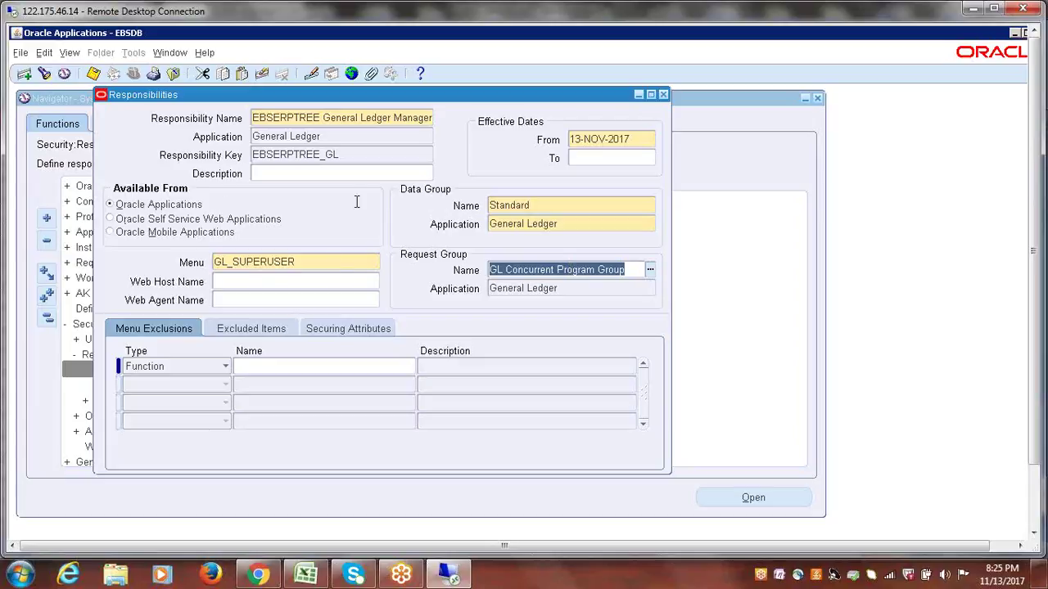
{"action": "left_click", "coordinate": [408, 155]}
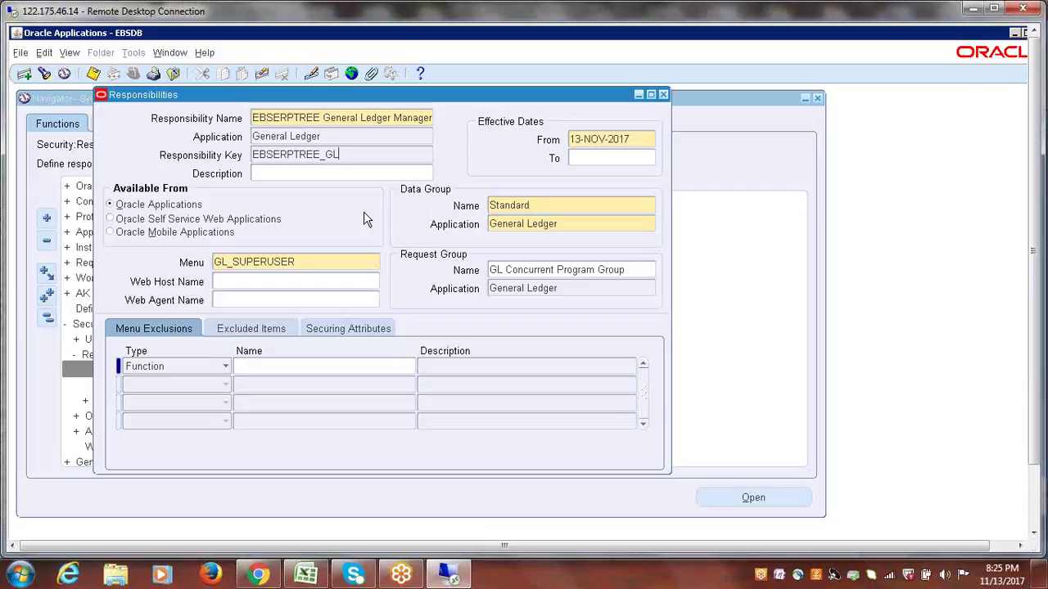
{"action": "key", "text": "shift+Home"}
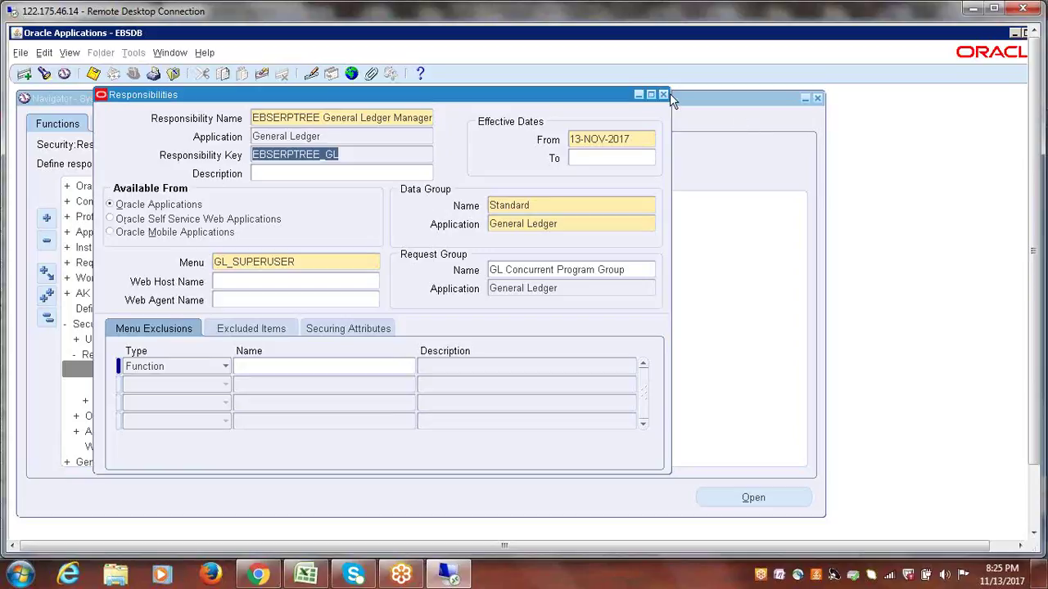
{"action": "left_click", "coordinate": [664, 95]}
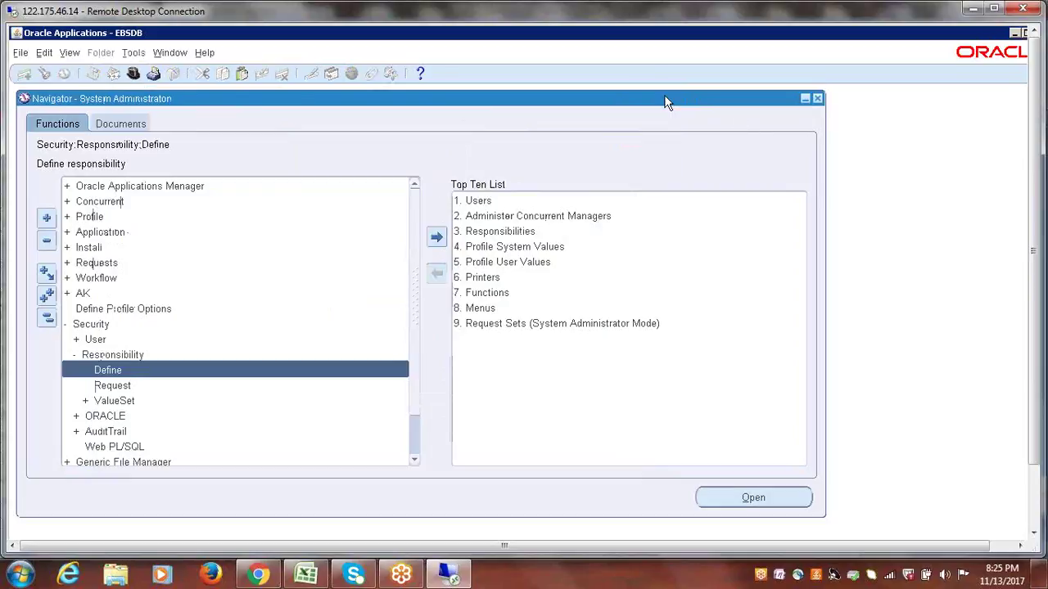
{"action": "left_click", "coordinate": [46, 320]}
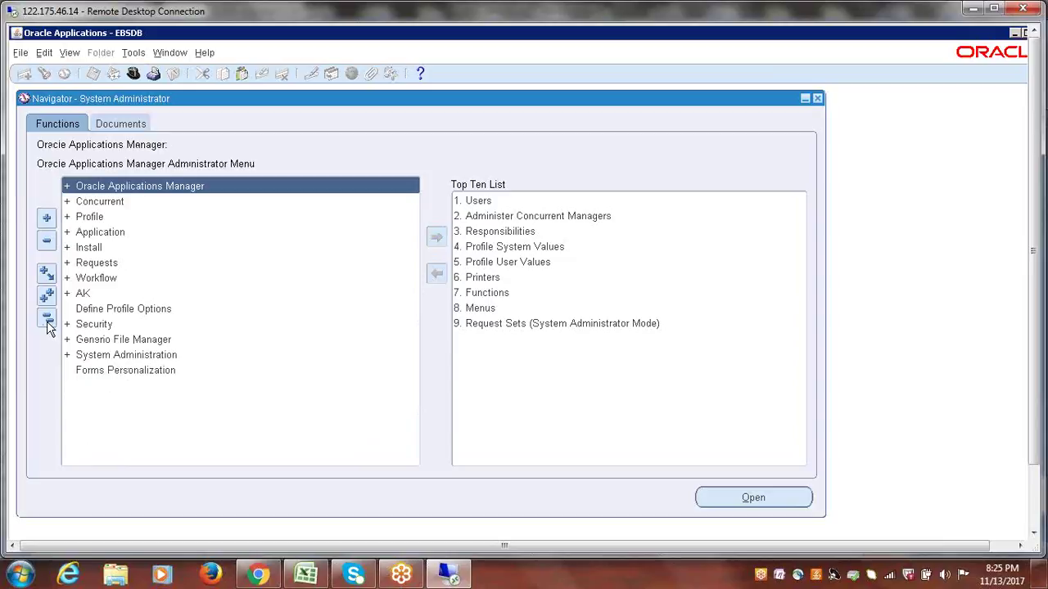
{"action": "double_click", "coordinate": [95, 325]}
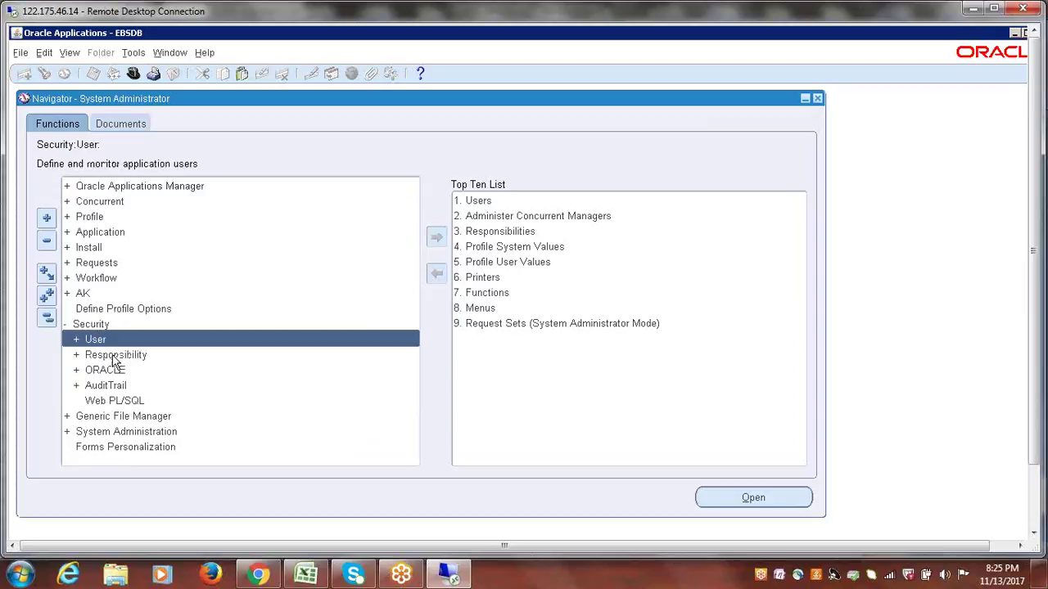
{"action": "double_click", "coordinate": [112, 354]}
{"action": "double_click", "coordinate": [118, 372]}
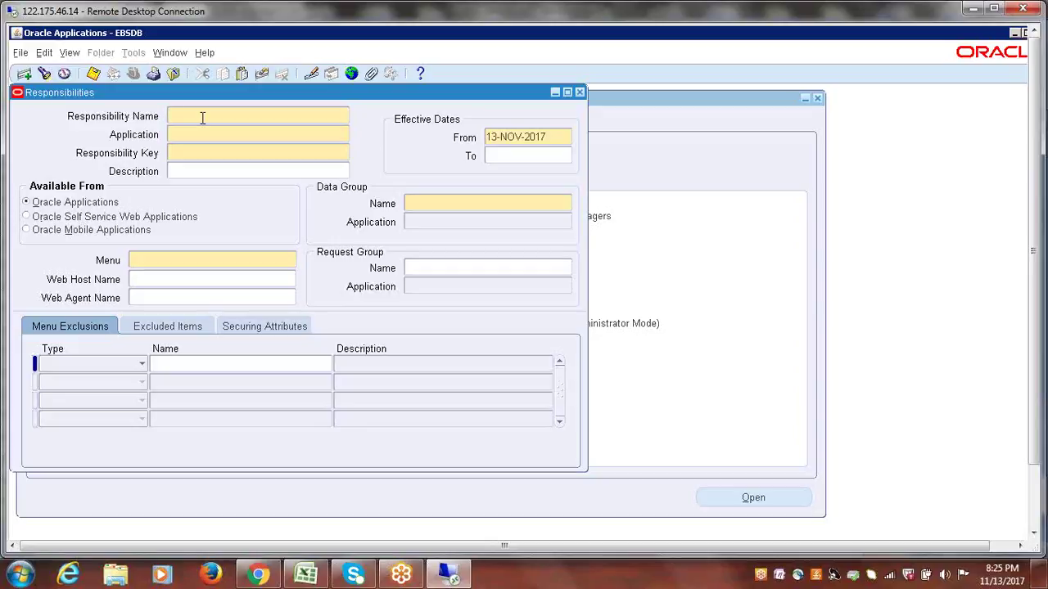
{"action": "left_click", "coordinate": [45, 74]}
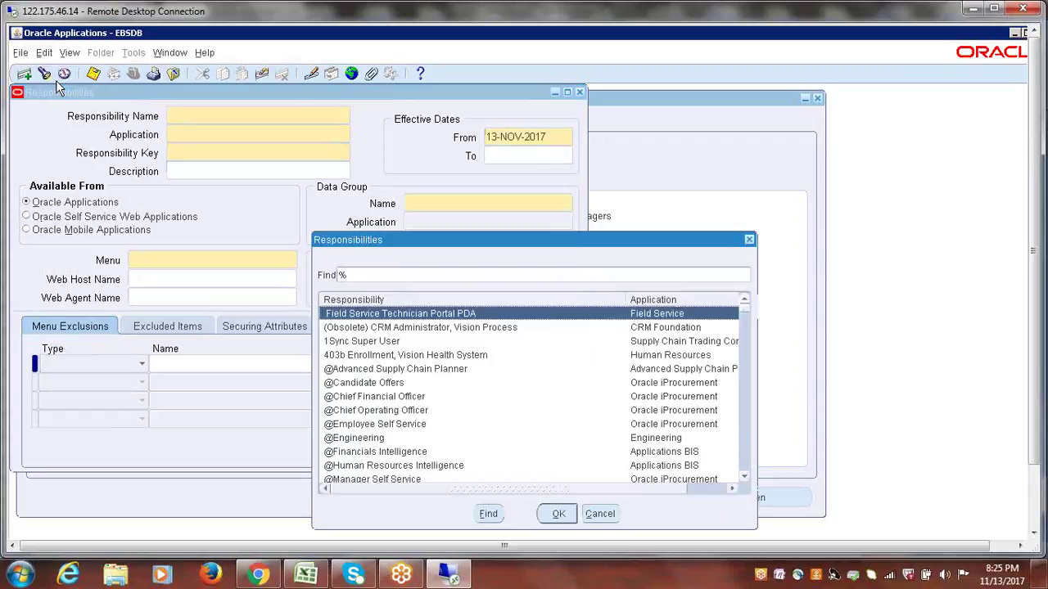
{"action": "type", "text": "eb"}
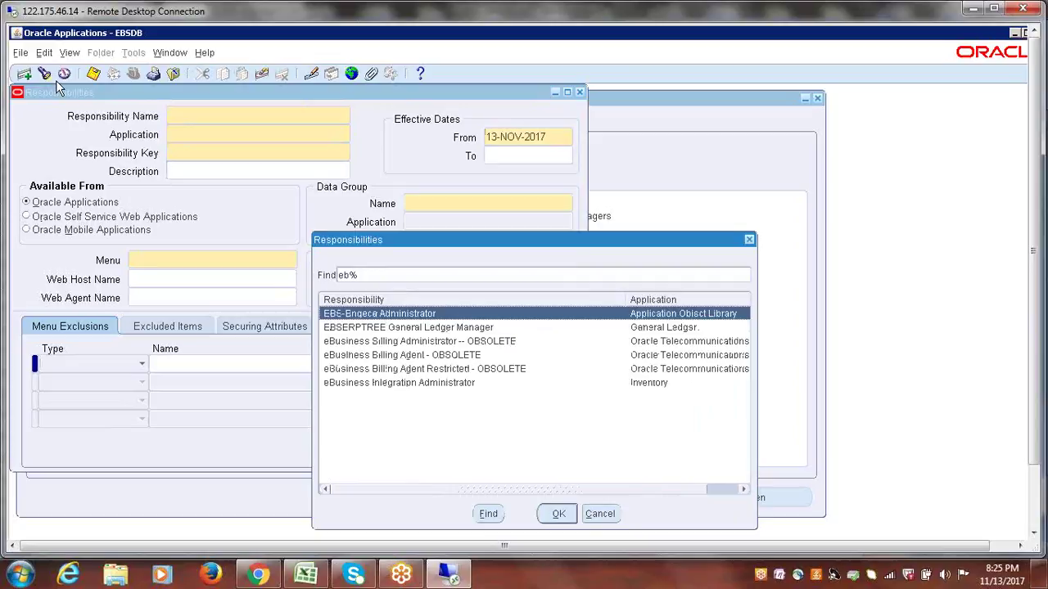
{"action": "type", "text": "s"}
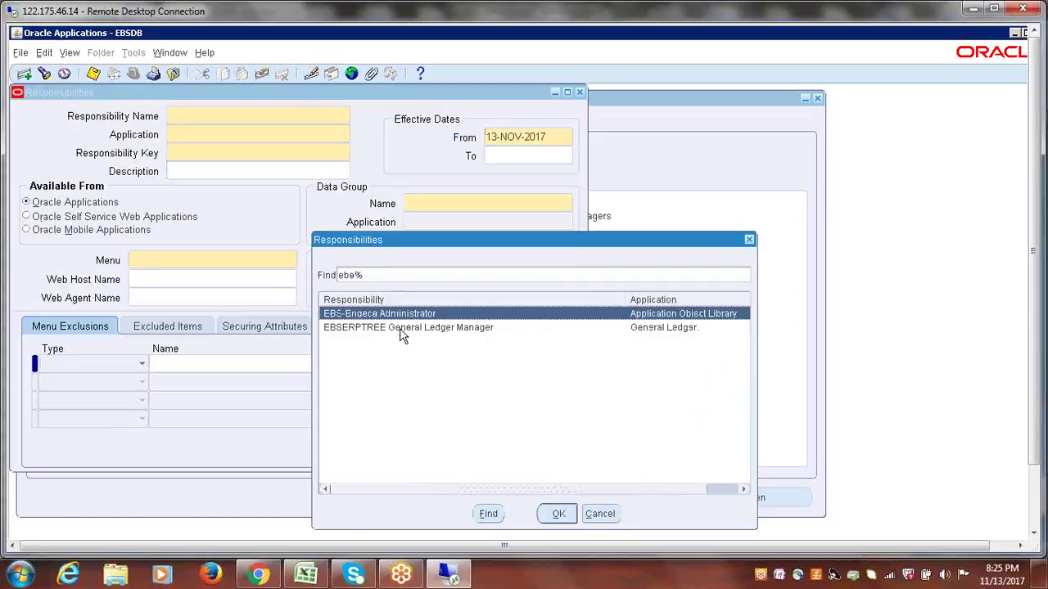
{"action": "left_click", "coordinate": [363, 327]}
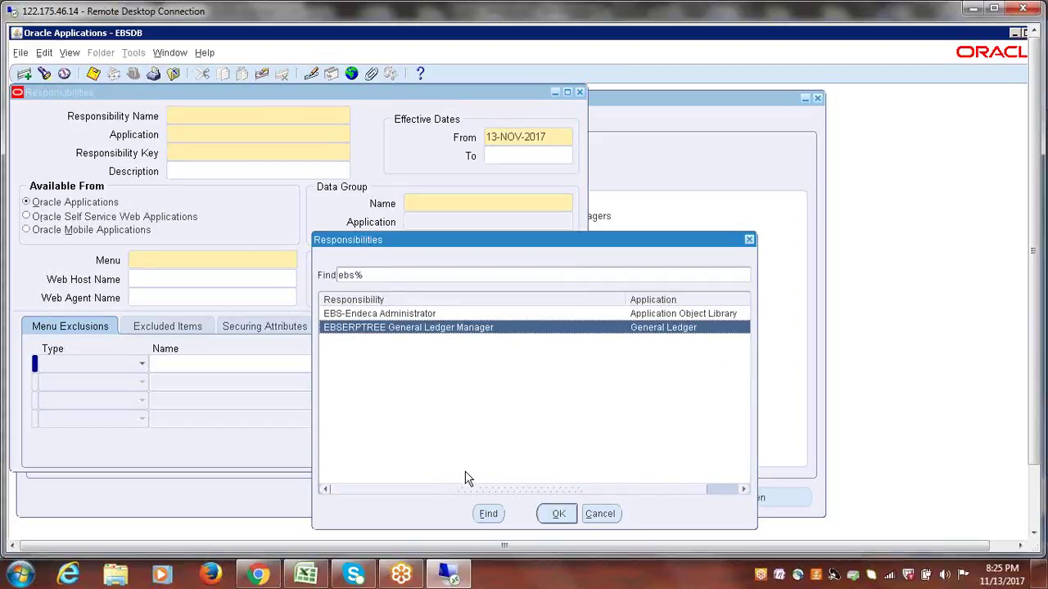
{"action": "left_click", "coordinate": [558, 514]}
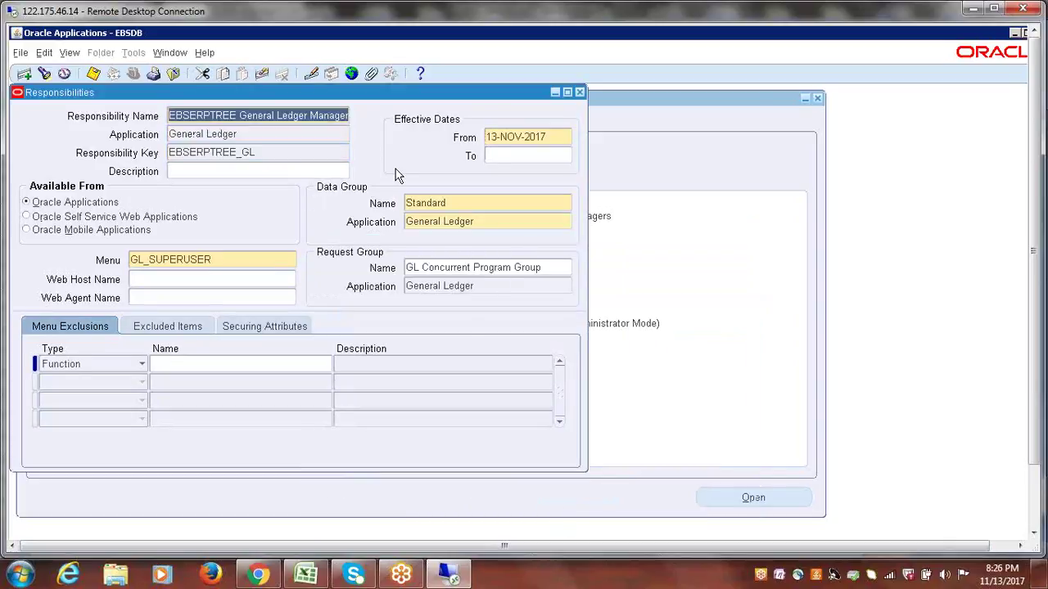
{"action": "left_click", "coordinate": [580, 92]}
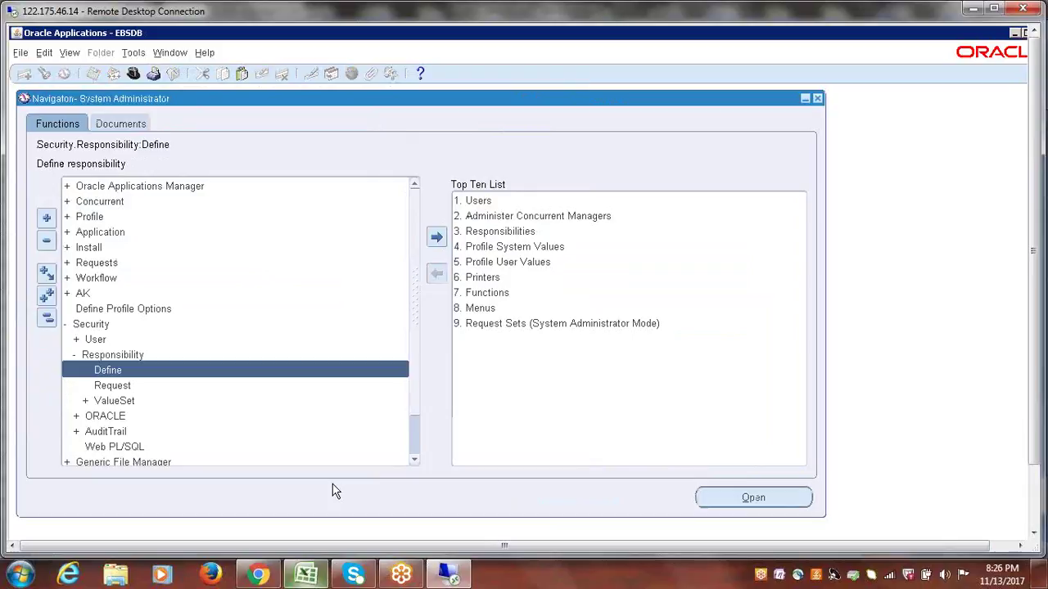
{"action": "left_click", "coordinate": [306, 575]}
- Mark Create GL Responsibility as Done in column B and save the workbook
{"action": "left_click", "coordinate": [162, 278]}
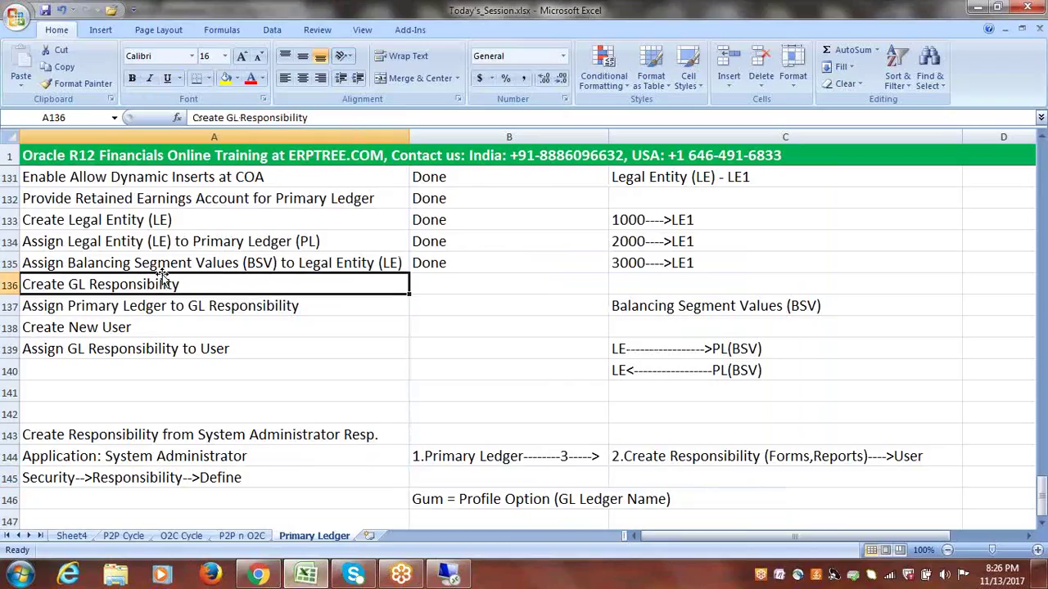
{"action": "left_click", "coordinate": [418, 284]}
{"action": "type", "text": "done"}
{"action": "left_click", "coordinate": [197, 306]}
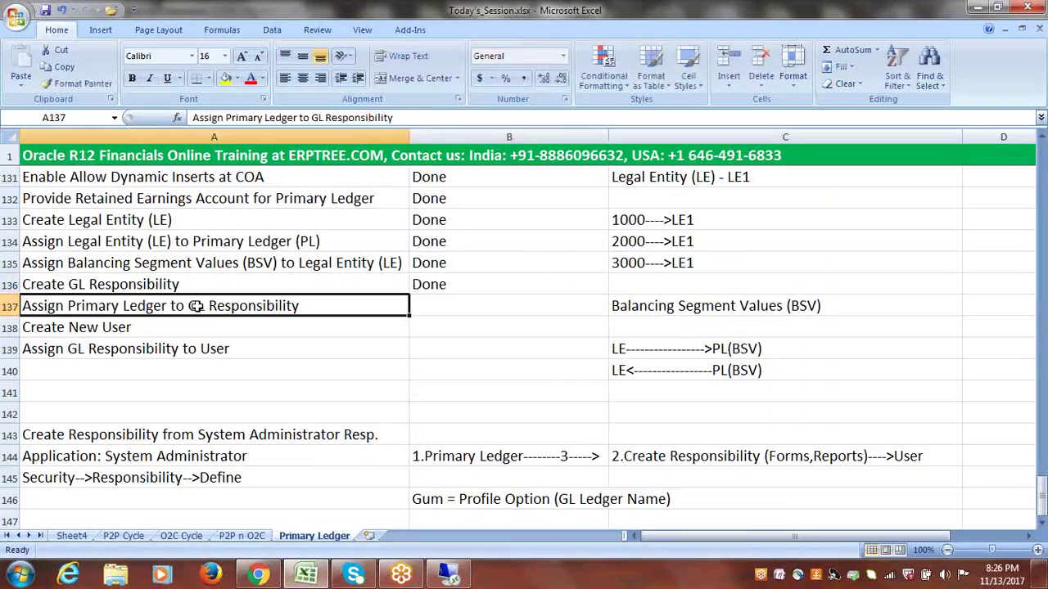
{"action": "key", "text": "ctrl+s"}
- Collapse the Oracle Navigator tree and select 'System Administrator' in the A144 note
{"action": "key", "text": "alt+Tab"}
{"action": "left_click", "coordinate": [46, 319]}
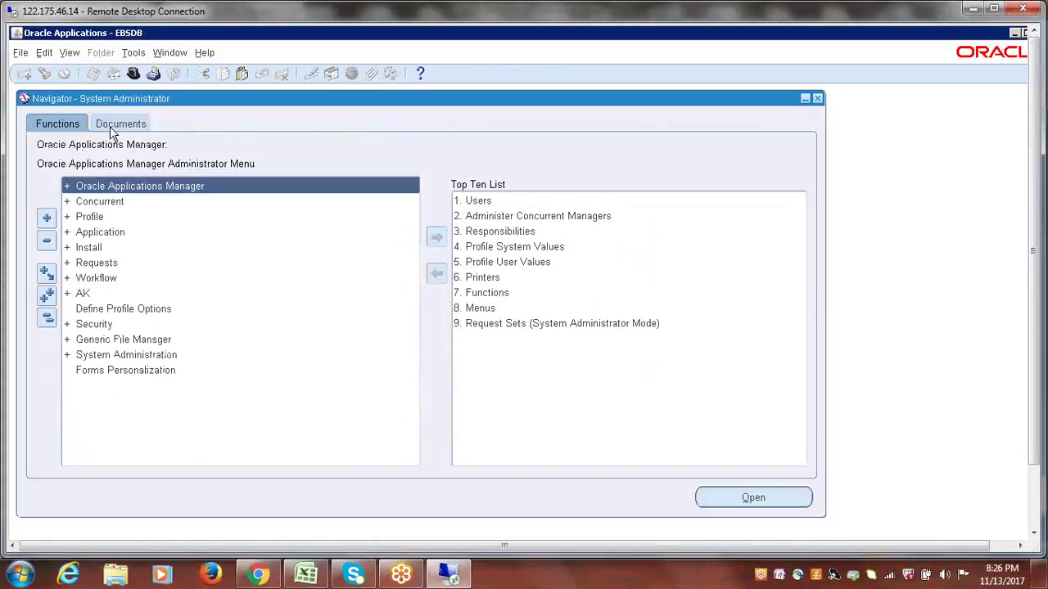
{"action": "key", "text": "alt+Tab"}
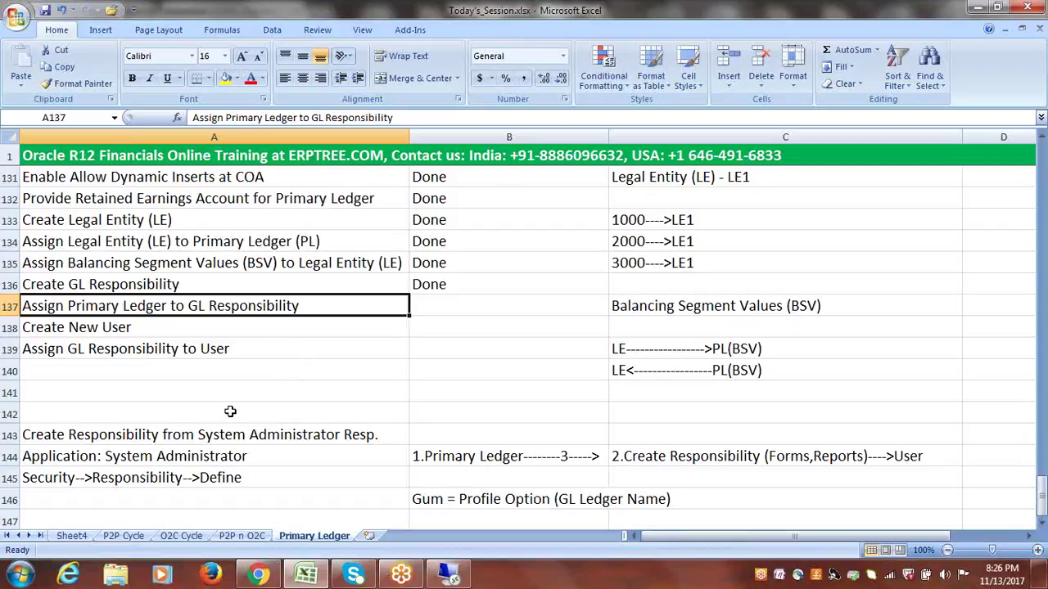
{"action": "double_click", "coordinate": [141, 462]}
{"action": "left_click_drag", "start_coordinate": [259, 456], "coordinate": [105, 456]}
{"action": "key", "text": "alt+Tab"}
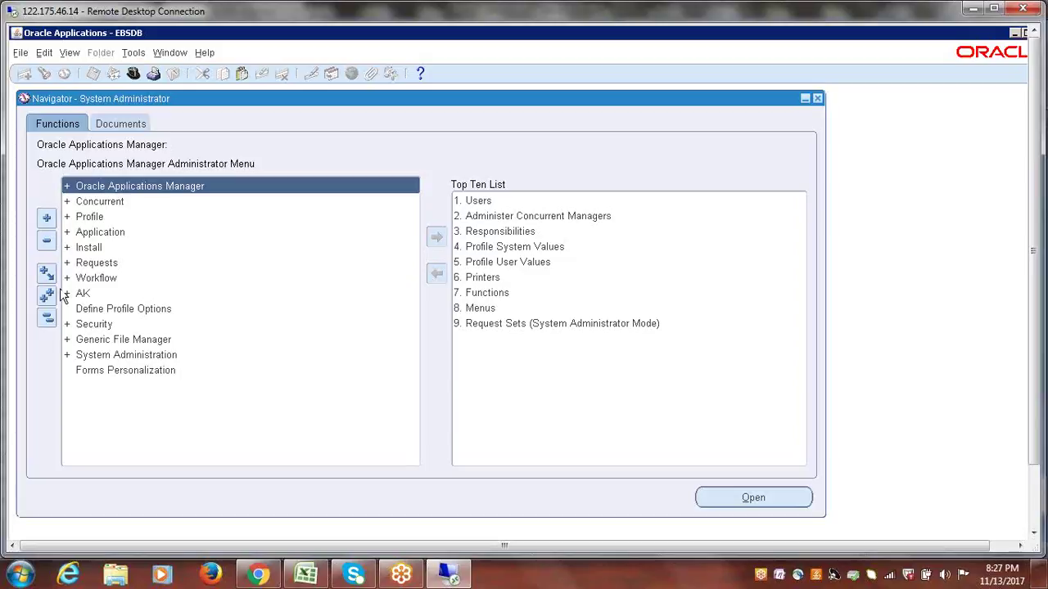
- Open Profile > System and set Responsibility to EBSERPTREE General Ledger Manager
{"action": "left_click", "coordinate": [93, 217]}
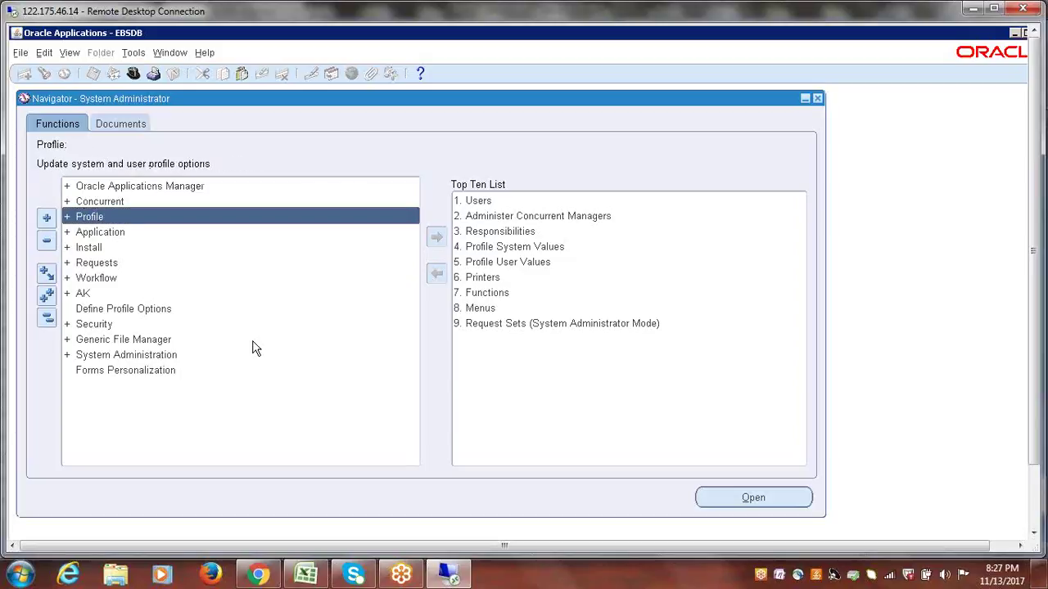
{"action": "key", "text": "Return"}
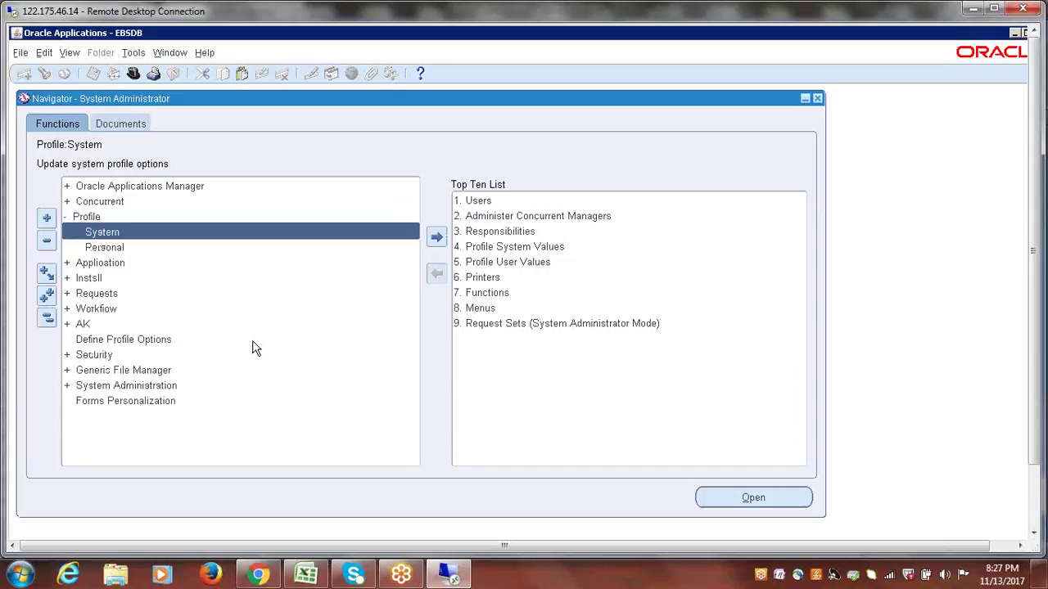
{"action": "key", "text": "Return"}
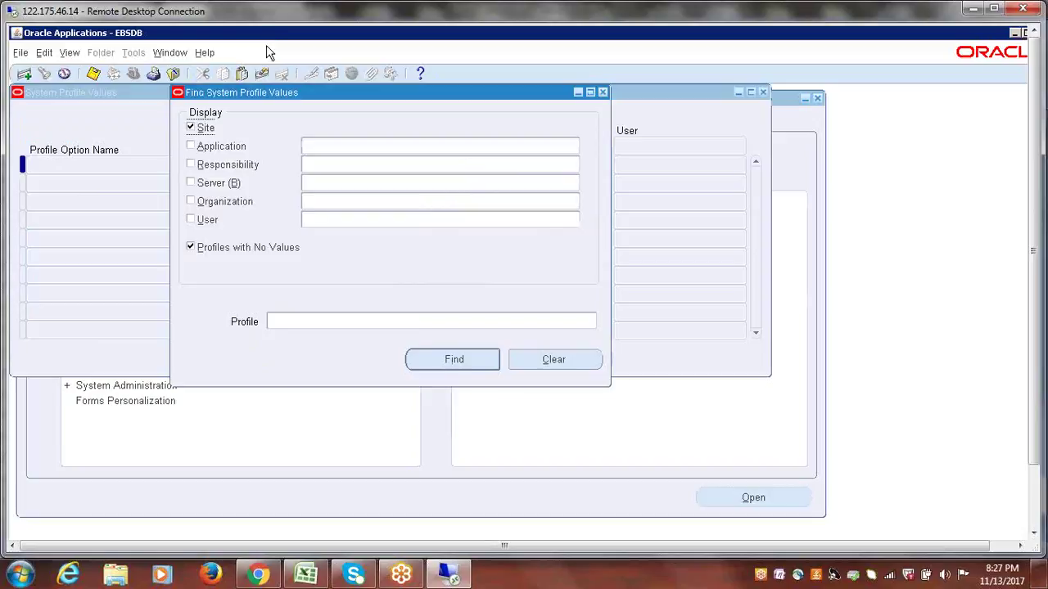
{"action": "left_click_drag", "start_coordinate": [270, 92], "coordinate": [269, 110]}
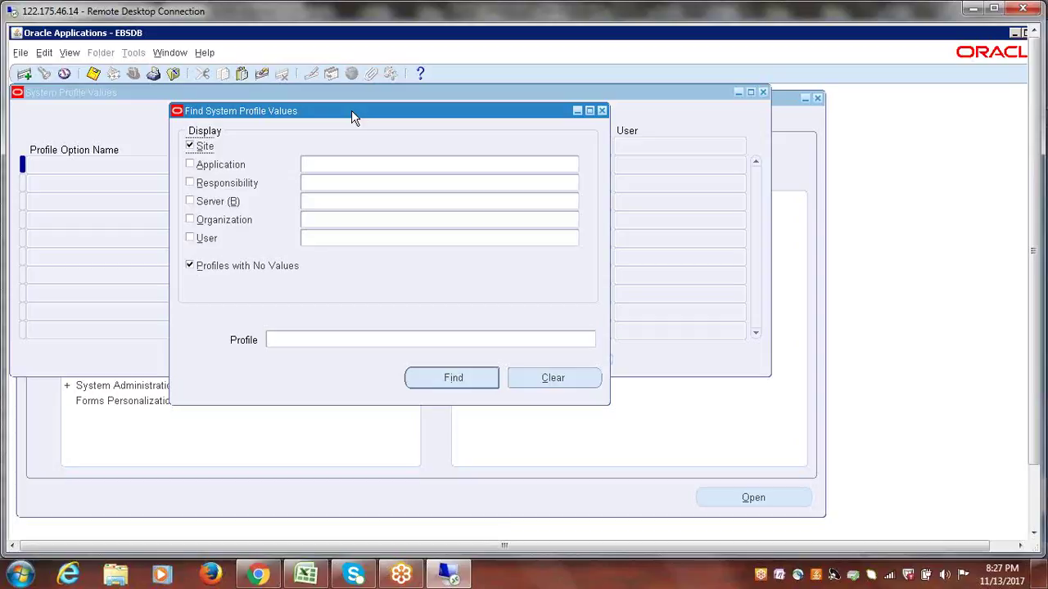
{"action": "left_click", "coordinate": [320, 188]}
{"action": "type", "text": "EBSERPTREE"}
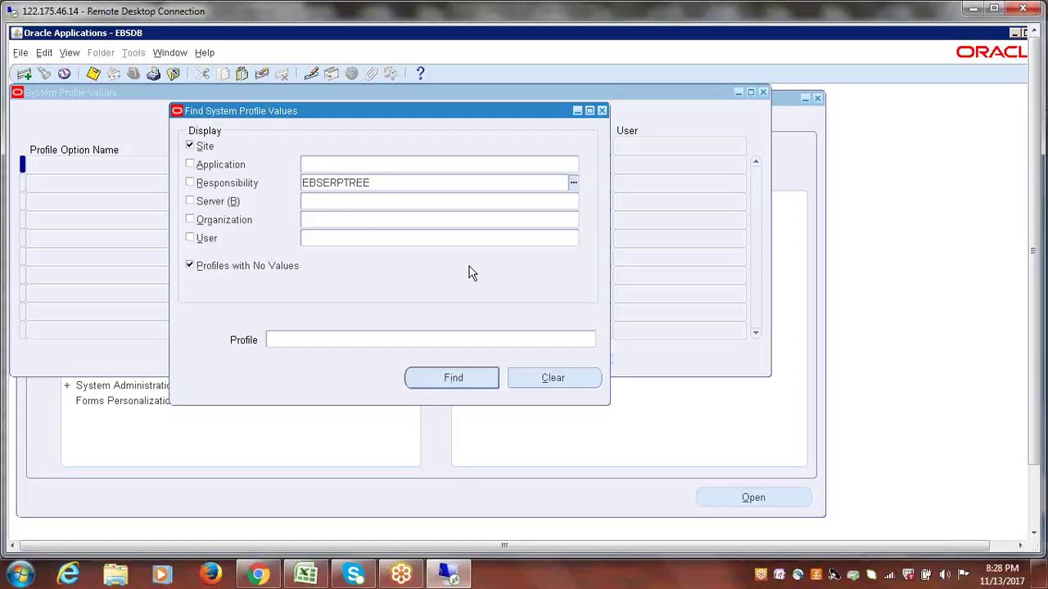
{"action": "key", "text": "Tab"}
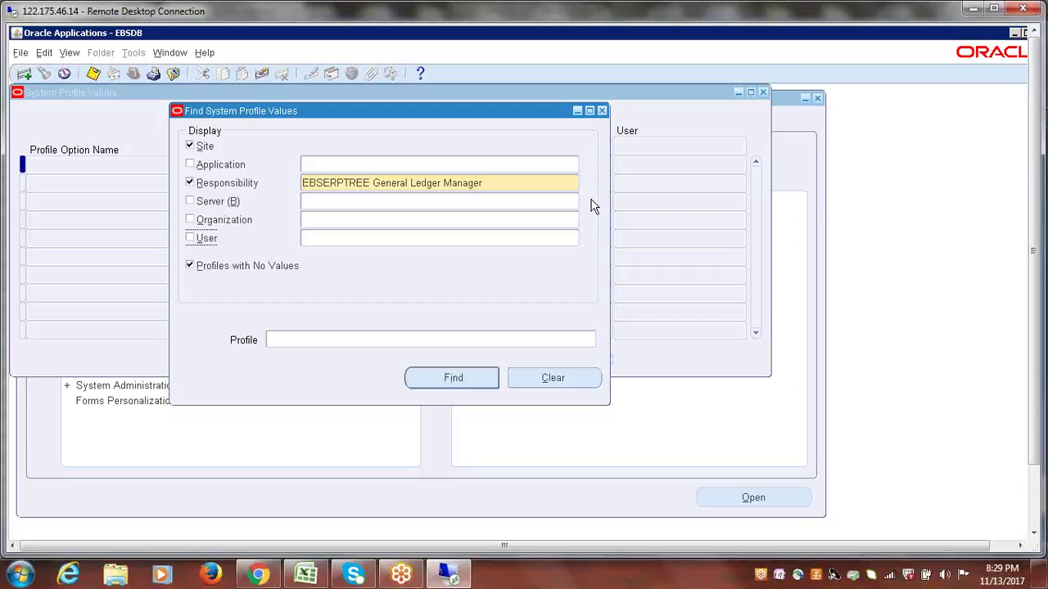
- Pick the GL Ledger Name profile from the Profile list by searching 'GL Ledger%'
{"action": "left_click", "coordinate": [312, 339]}
{"action": "left_click", "coordinate": [589, 339]}
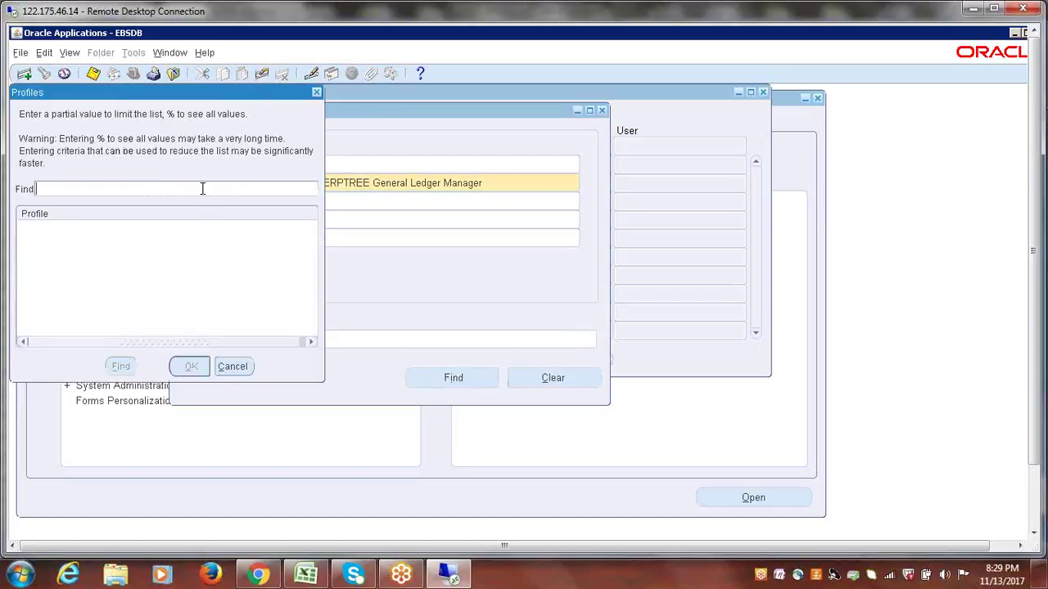
{"action": "type", "text": "g"}
{"action": "key", "text": "BackSpace"}
{"action": "type", "text": "GL Ledger%"}
{"action": "left_click", "coordinate": [121, 366]}
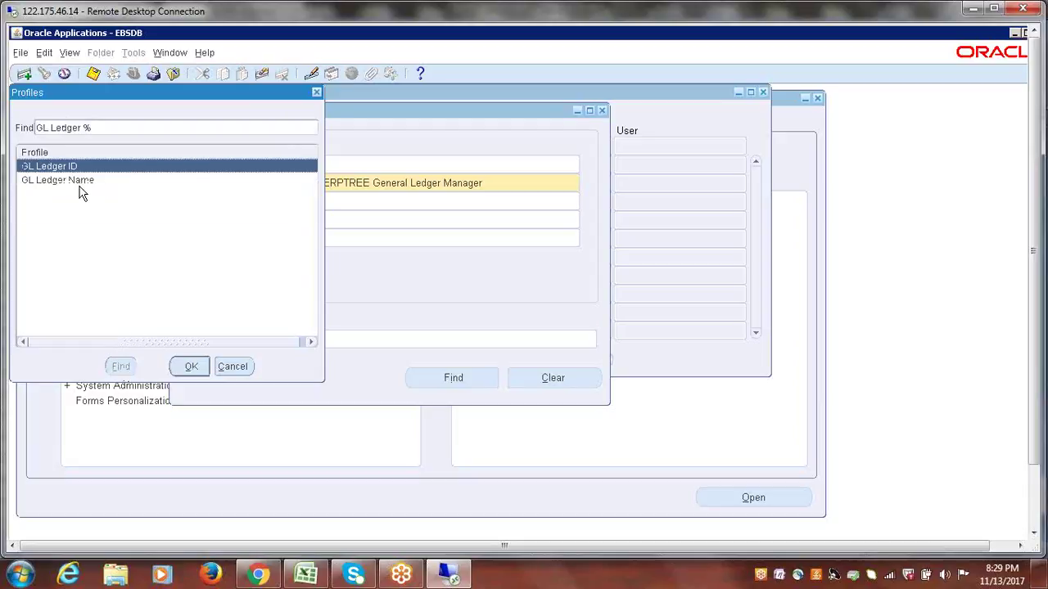
{"action": "left_click", "coordinate": [79, 182]}
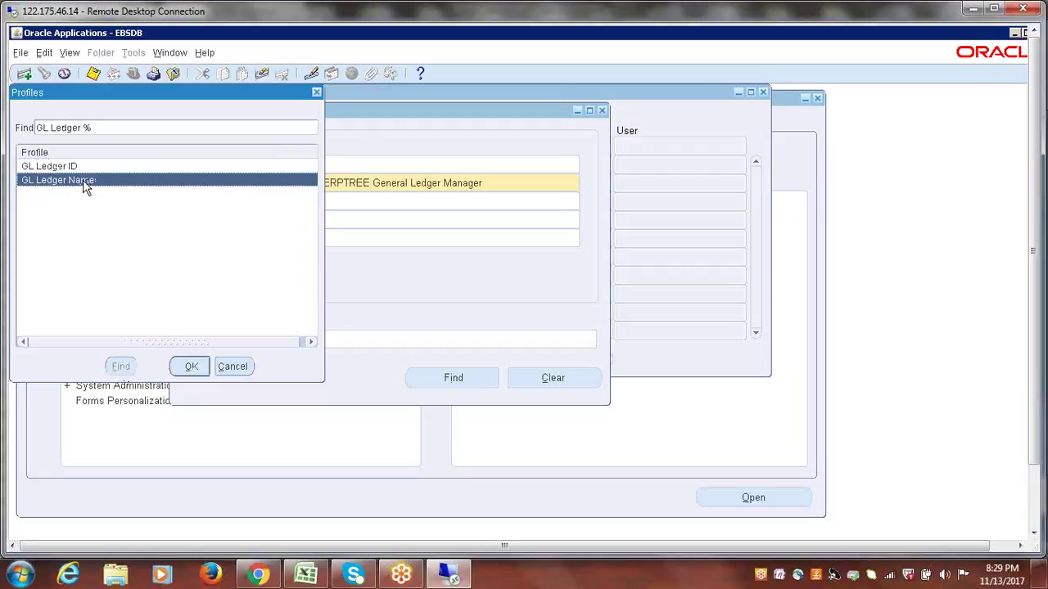
{"action": "left_click", "coordinate": [194, 367]}
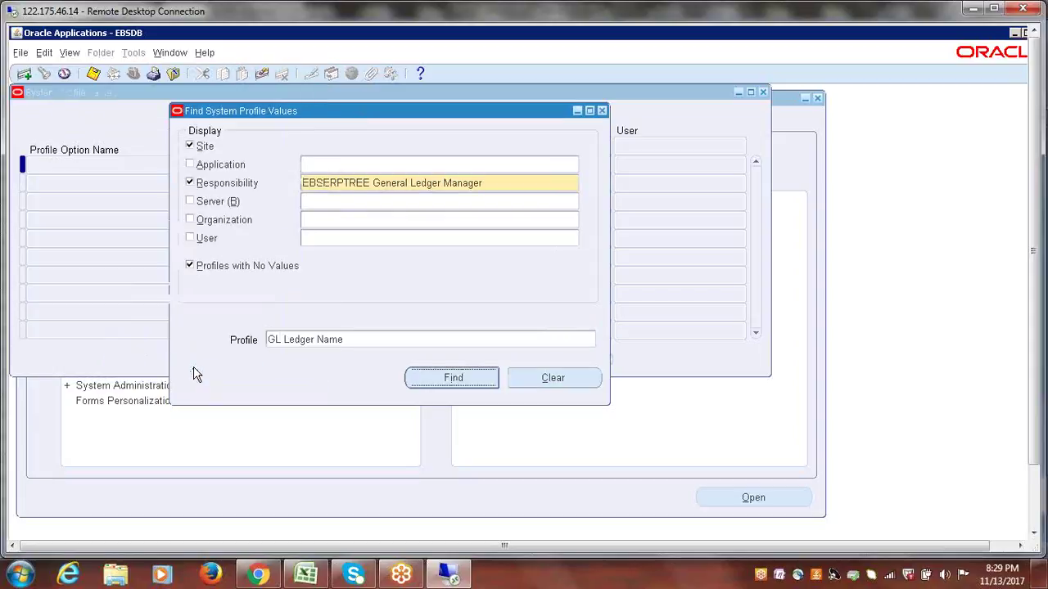
- Clear the Profile field and re-enter 'GL Ledger Name'
{"action": "left_click", "coordinate": [359, 345]}
{"action": "key", "text": "BackSpace"}
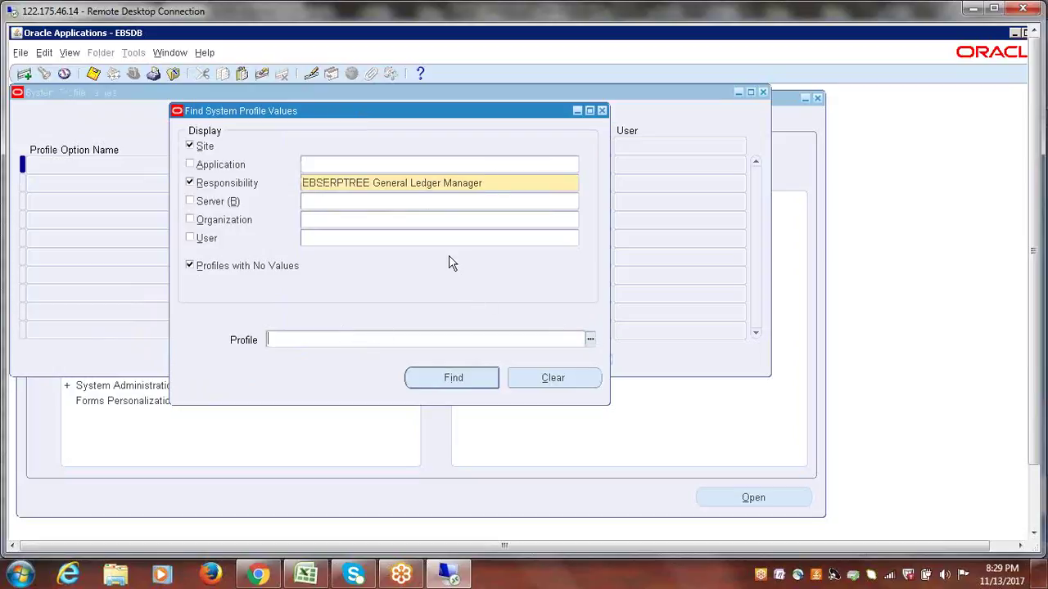
{"action": "left_click", "coordinate": [496, 186]}
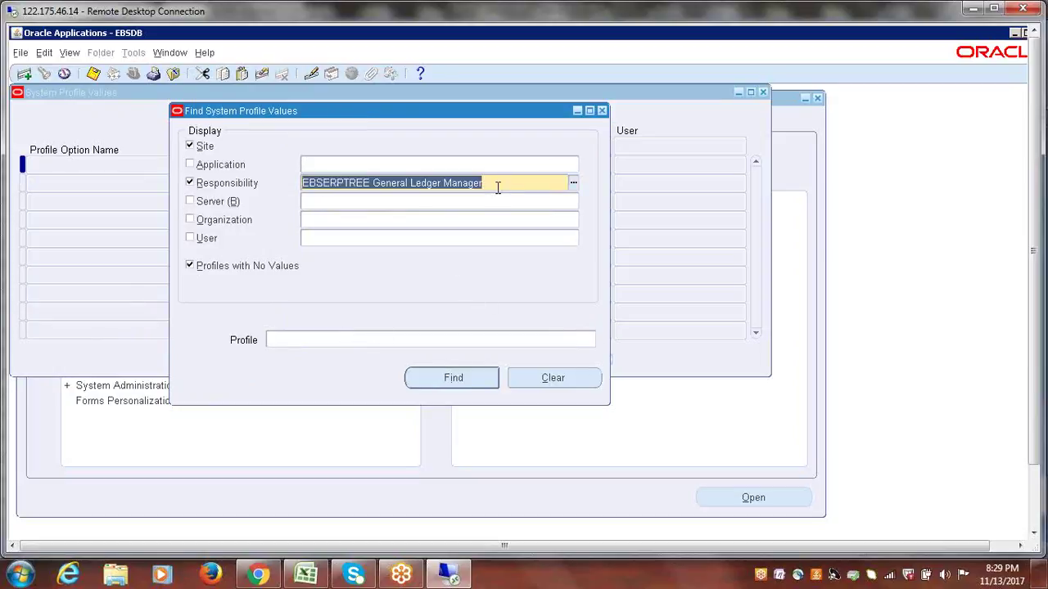
{"action": "left_click", "coordinate": [363, 339]}
{"action": "type", "text": "G"}
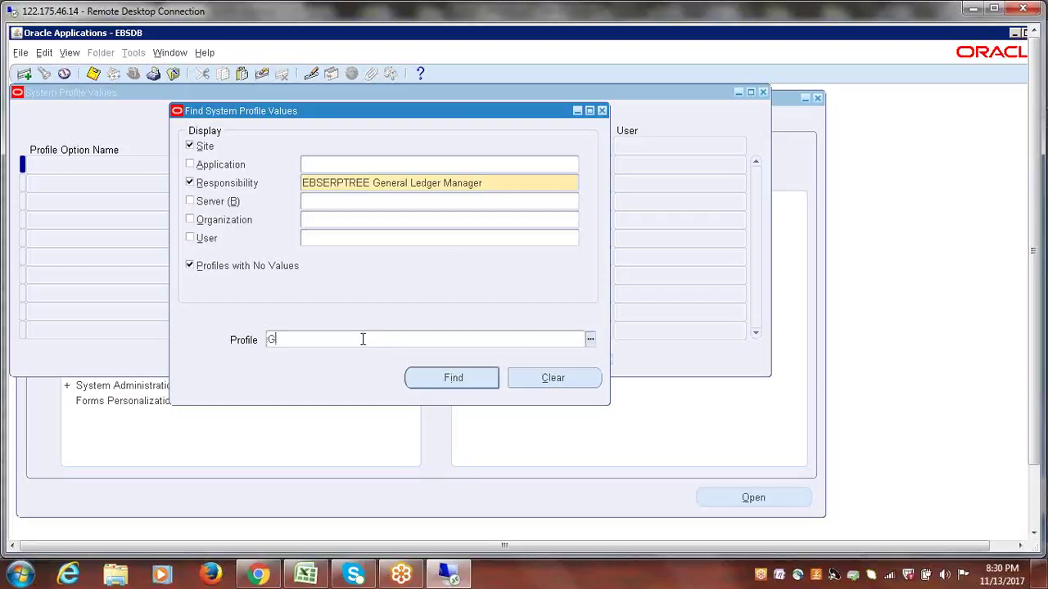
{"action": "type", "text": "L Ledger Name"}
{"action": "left_click_drag", "start_coordinate": [347, 339], "coordinate": [245, 339]}
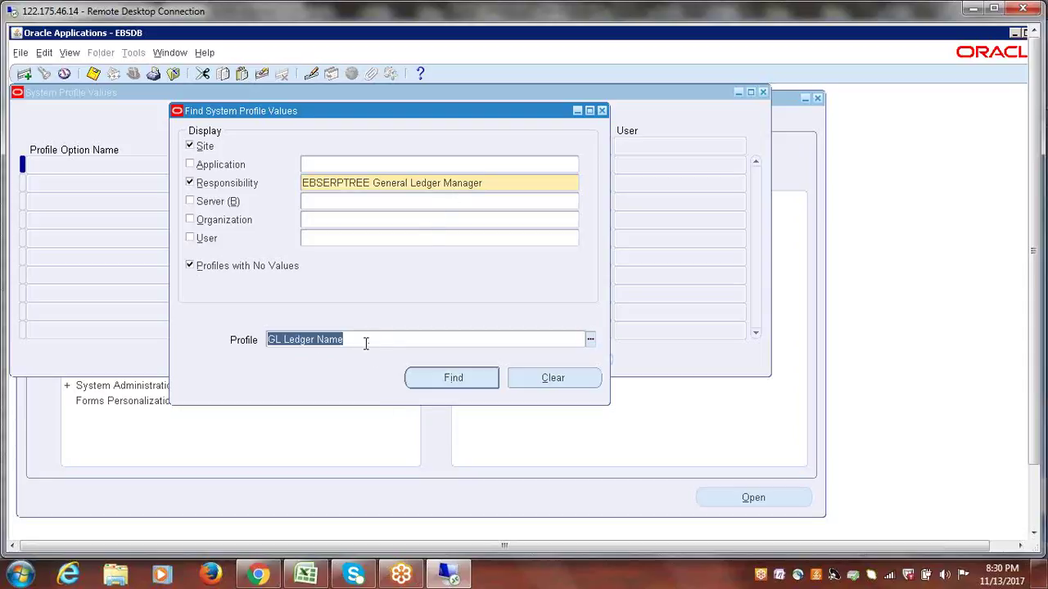
- Find the GL Ledger Name profile values and select the profile name text
{"action": "left_click", "coordinate": [452, 378]}
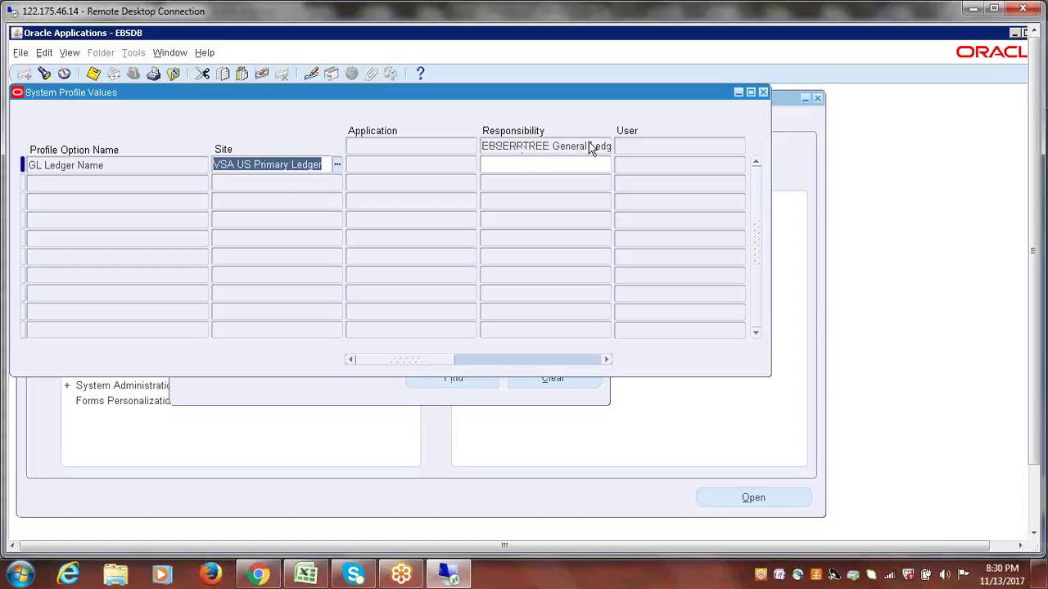
{"action": "left_click", "coordinate": [106, 166]}
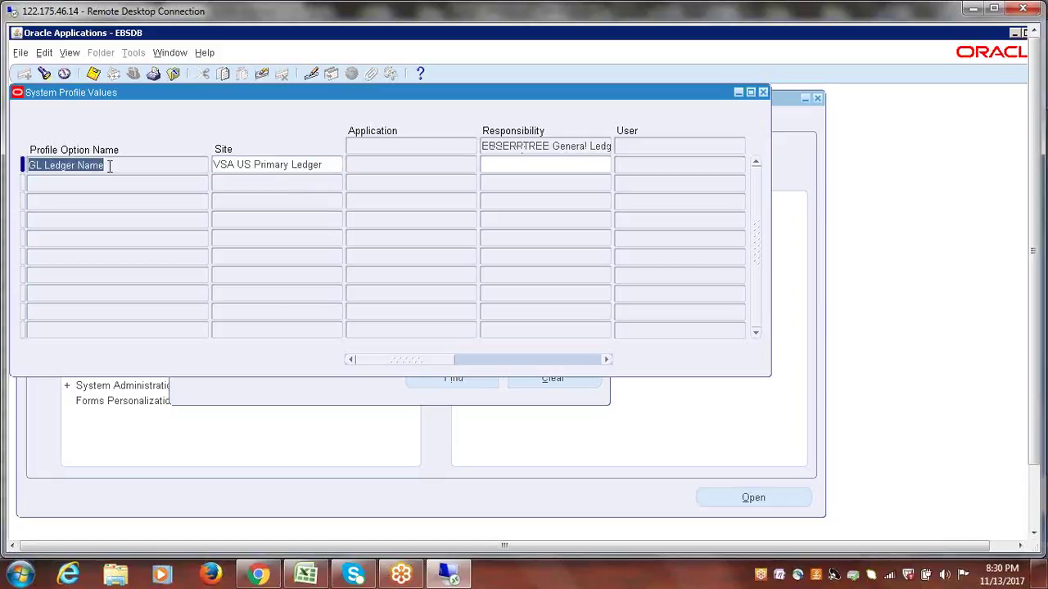
{"action": "left_click", "coordinate": [109, 167]}
{"action": "left_click_drag", "start_coordinate": [107, 166], "coordinate": [29, 169]}
- Enter 'ebs' as the responsibility-level value to get EBSERPTREE India Primary ledger, then review the other levels
{"action": "left_click", "coordinate": [544, 165]}
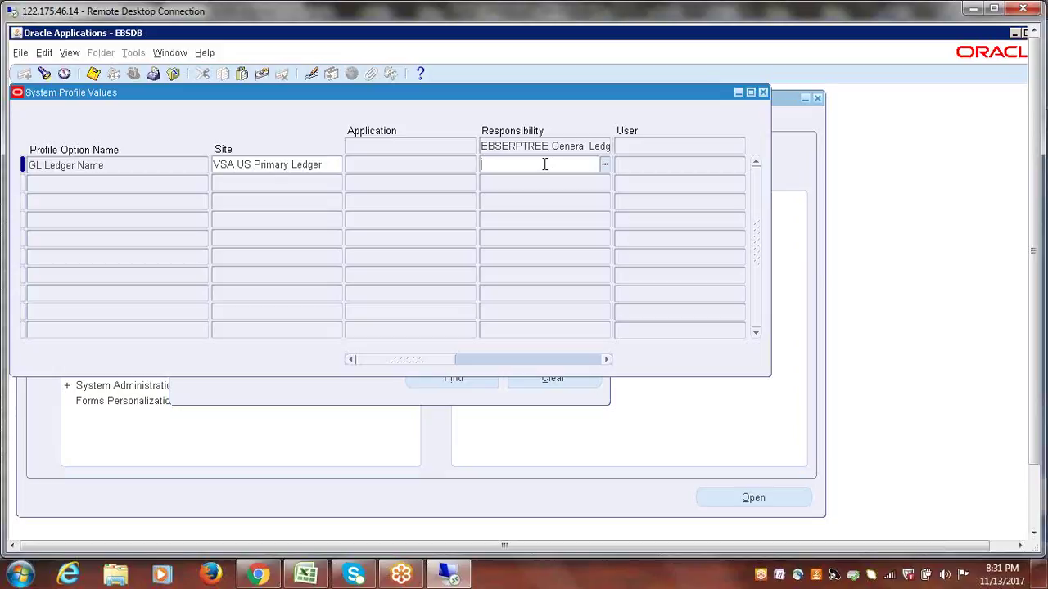
{"action": "type", "text": "ebs"}
{"action": "key", "text": "Tab"}
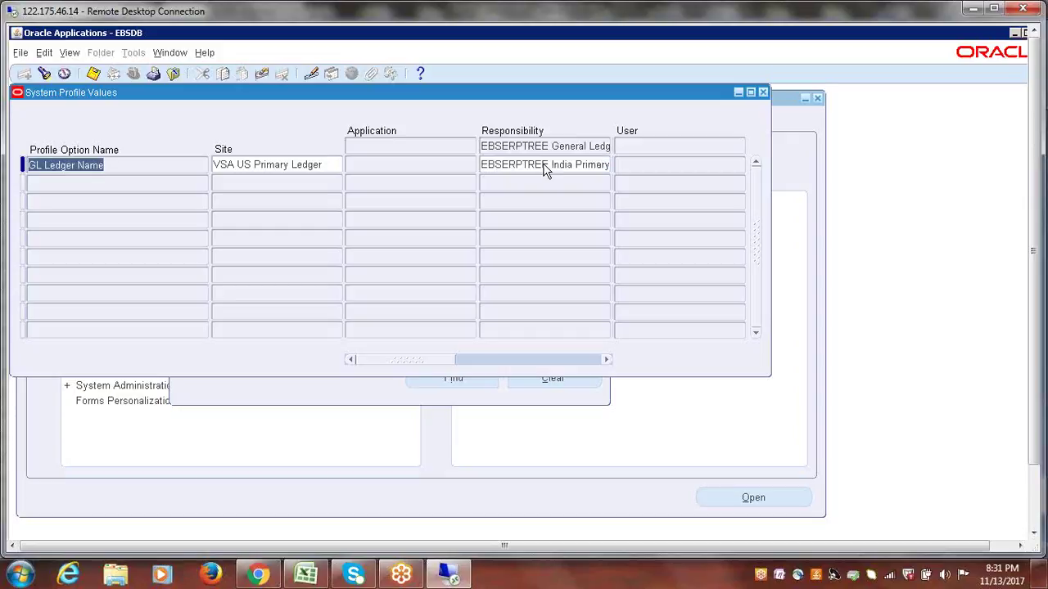
{"action": "left_click", "coordinate": [503, 163]}
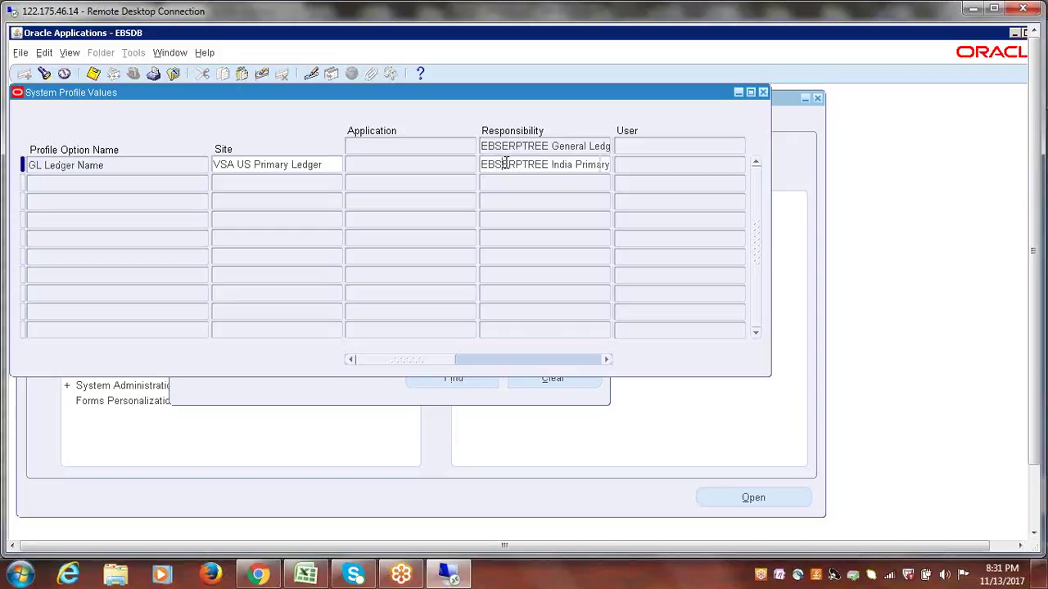
{"action": "left_click_drag", "start_coordinate": [495, 167], "coordinate": [623, 174]}
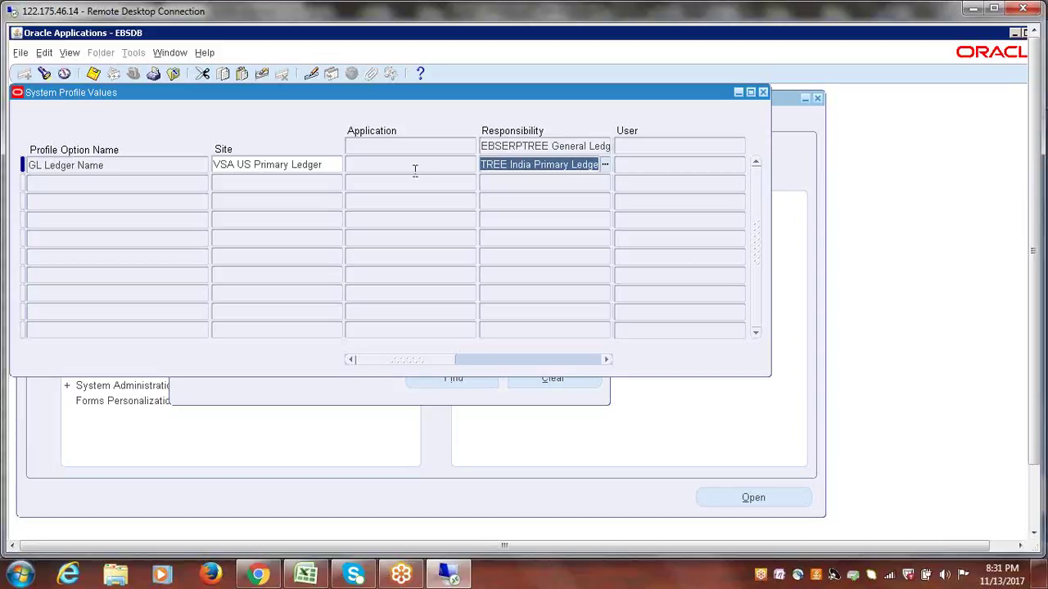
{"action": "left_click", "coordinate": [225, 167]}
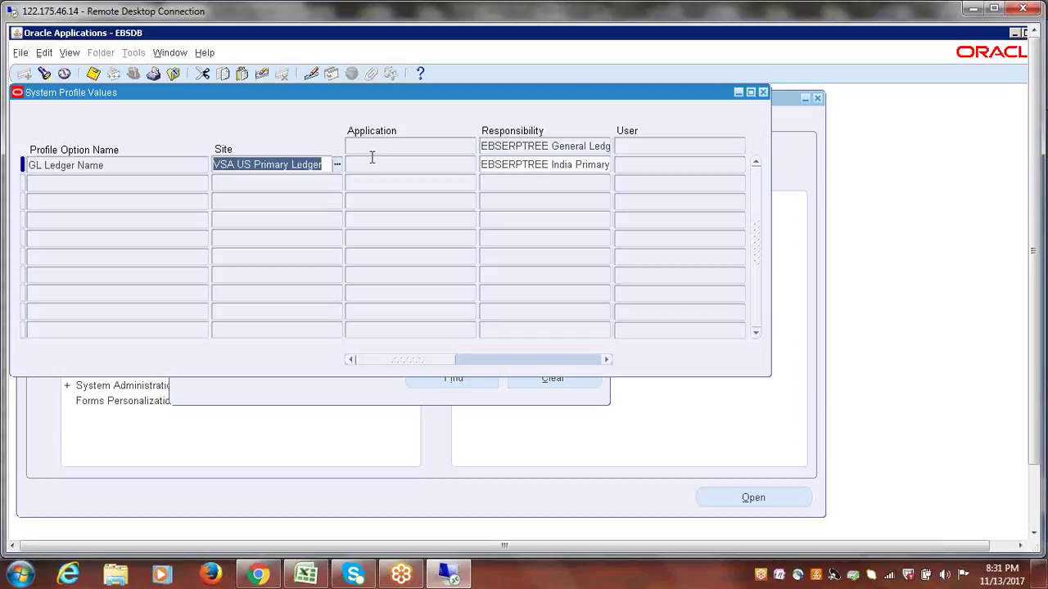
{"action": "left_click", "coordinate": [397, 171]}
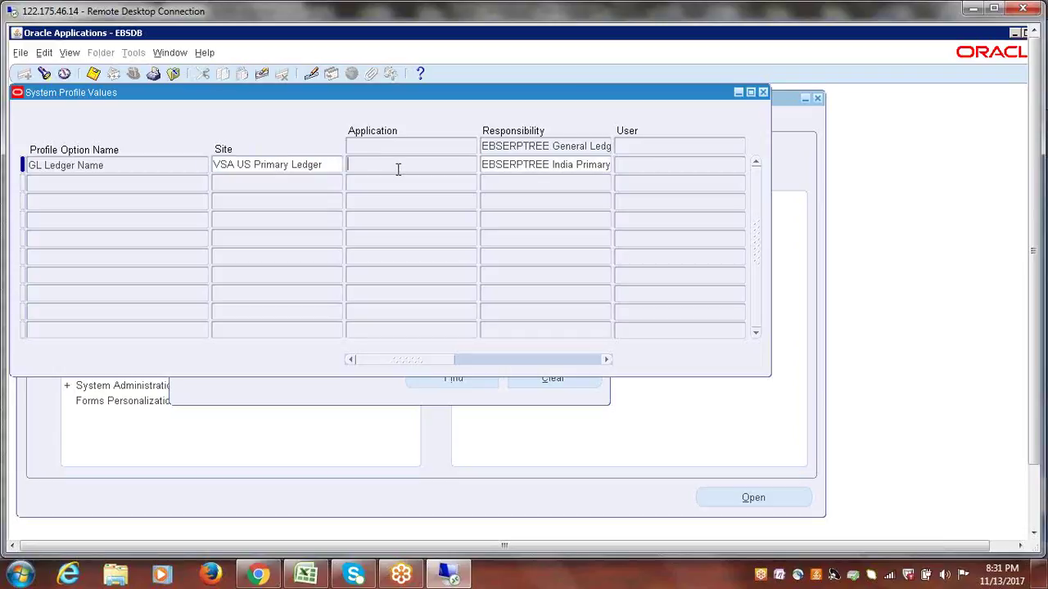
{"action": "left_click", "coordinate": [680, 166]}
- Close the form without saving and reopen the System profile search from the Navigator Profile branch
{"action": "left_click", "coordinate": [764, 92]}
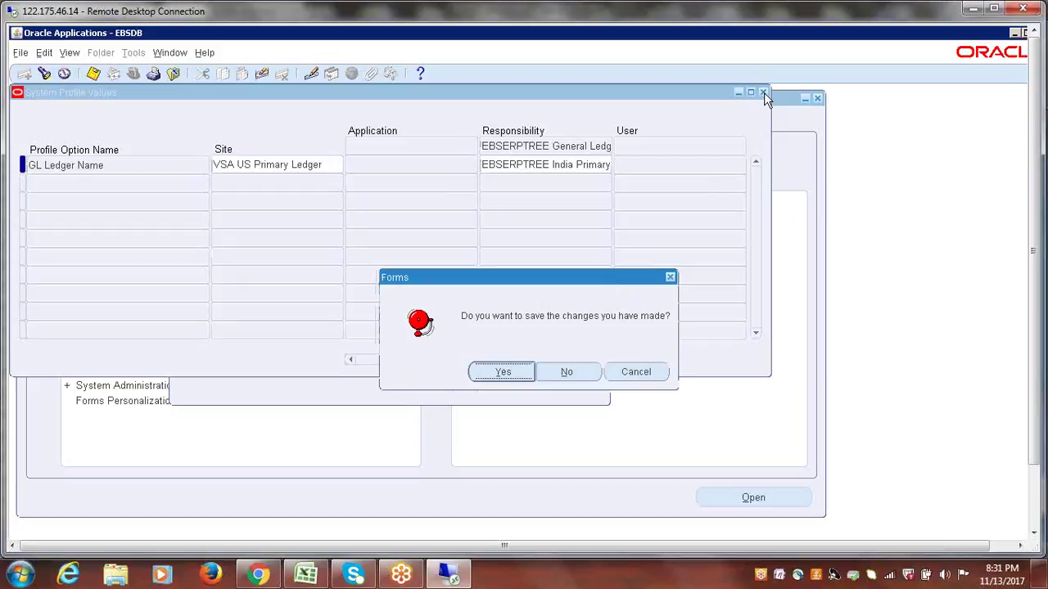
{"action": "left_click", "coordinate": [575, 372]}
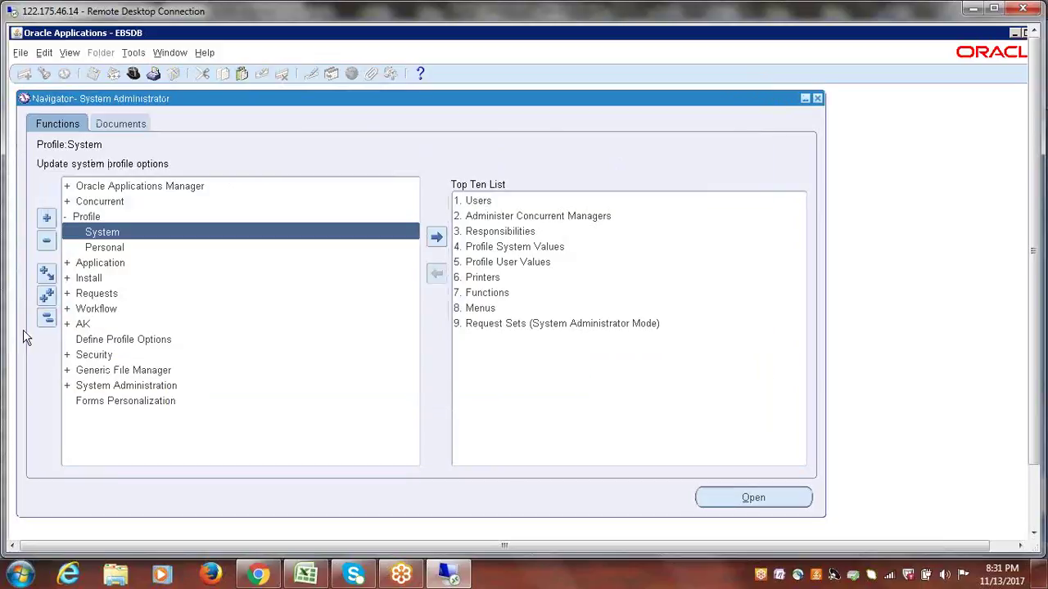
{"action": "left_click", "coordinate": [47, 320]}
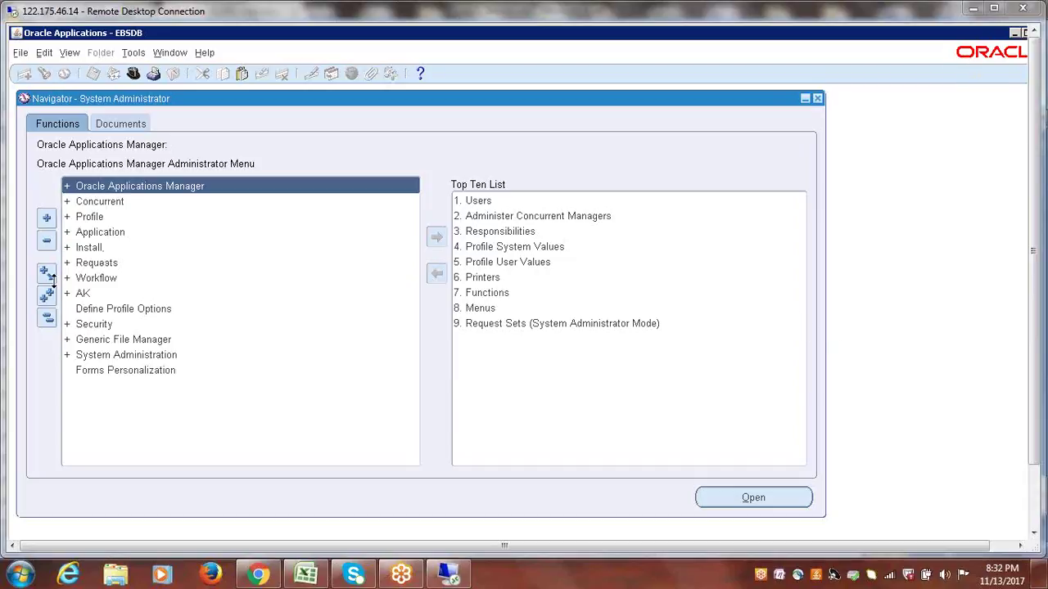
{"action": "double_click", "coordinate": [93, 217]}
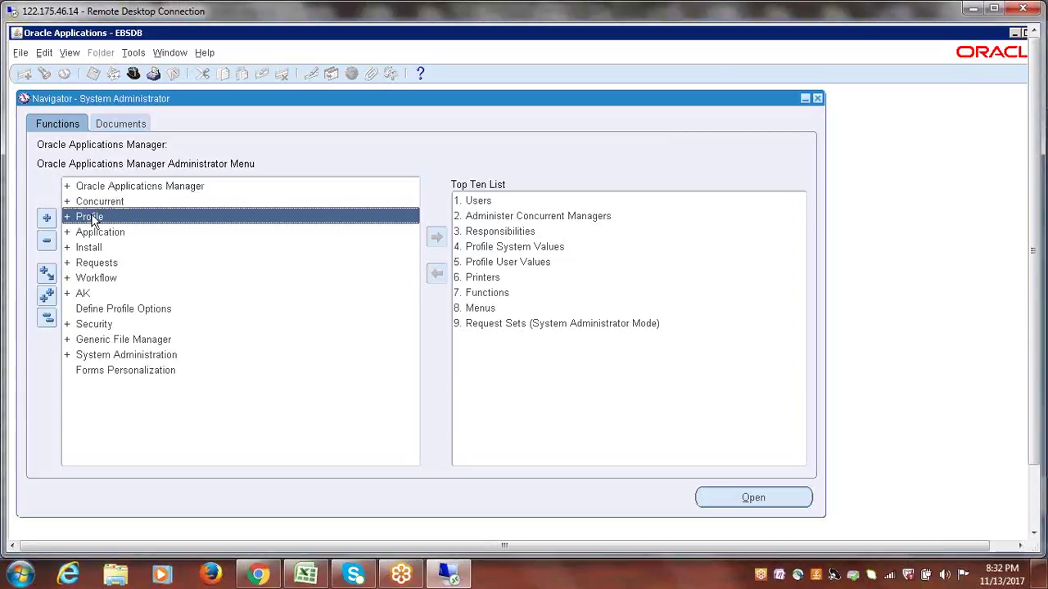
{"action": "double_click", "coordinate": [107, 233]}
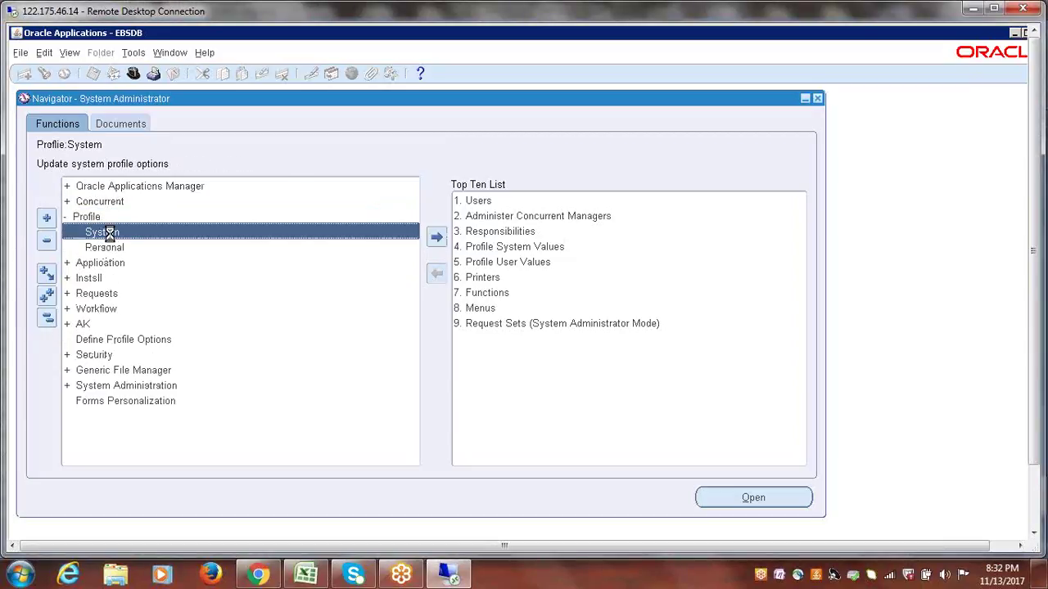
{"action": "left_click", "coordinate": [353, 174]}
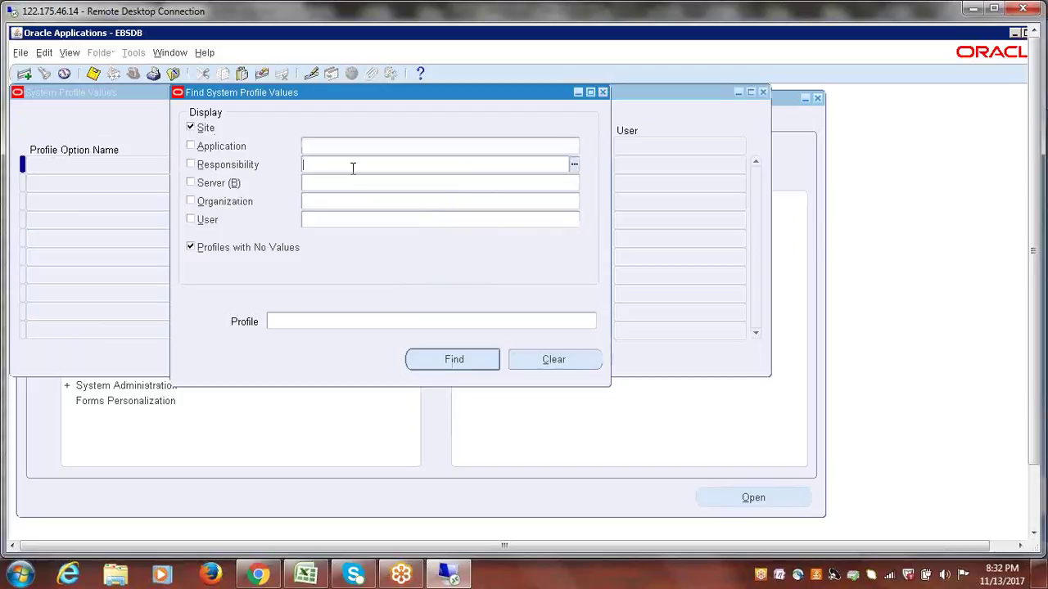
- Search GL Ledger Name values for the EBSERPTREE General Ledger Manager responsibility
{"action": "type", "text": "ebserp"}
{"action": "key", "text": "Tab"}
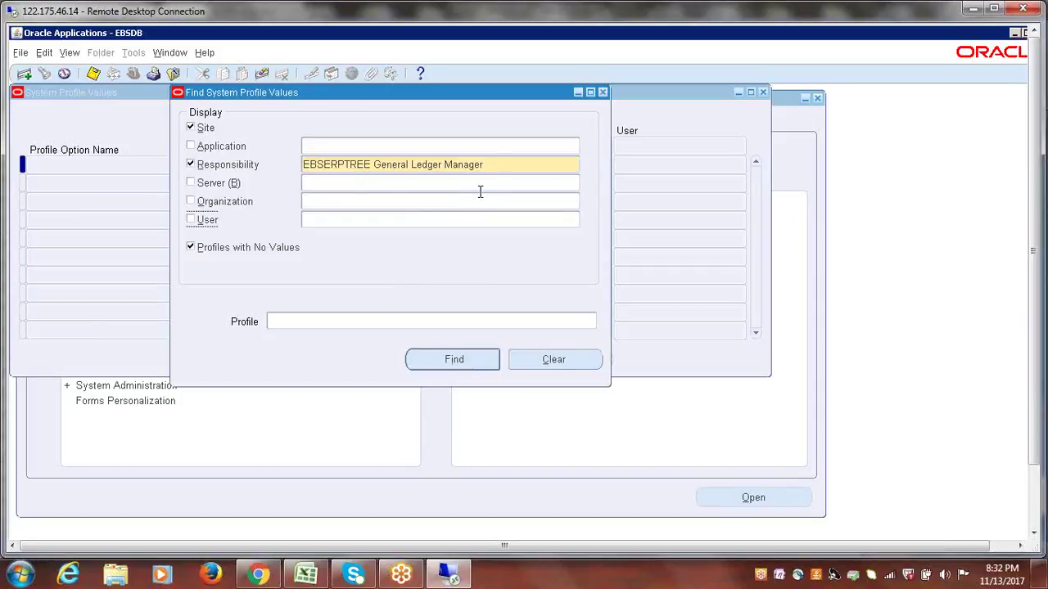
{"action": "key", "text": "Tab"}
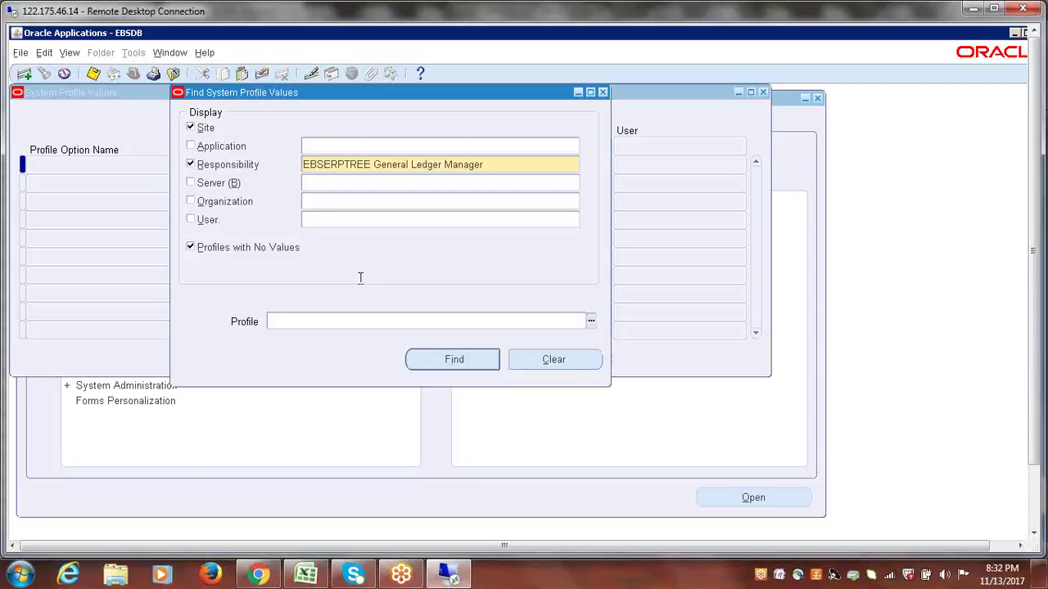
{"action": "type", "text": "GL Ledger Name"}
{"action": "left_click", "coordinate": [438, 362]}
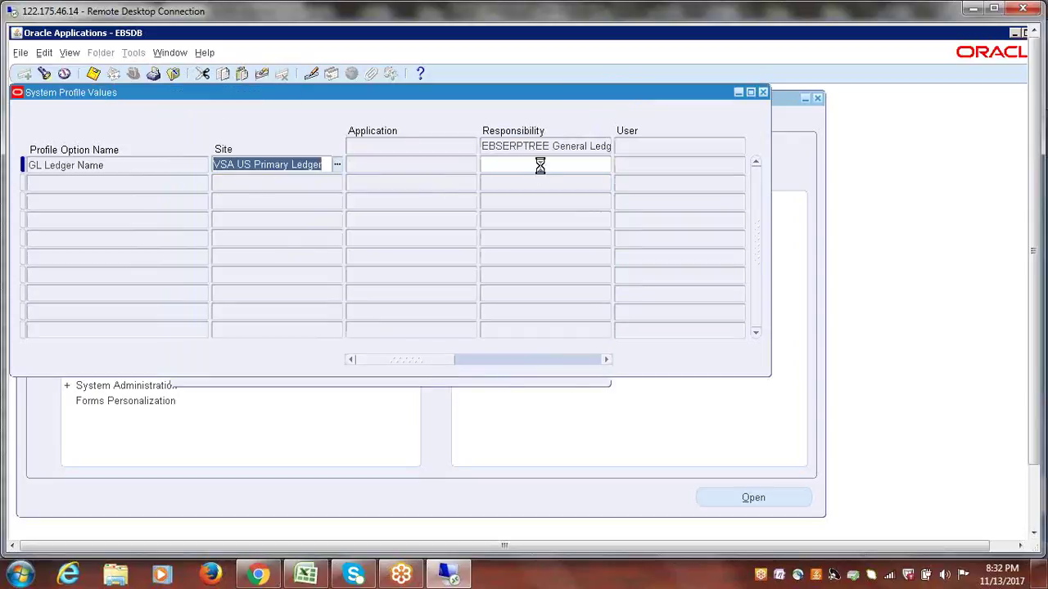
- Enter 'ebs' in the General Ledger Manager responsibility cell to set EBSERPTREE India Primary ledger
{"action": "left_click", "coordinate": [541, 164]}
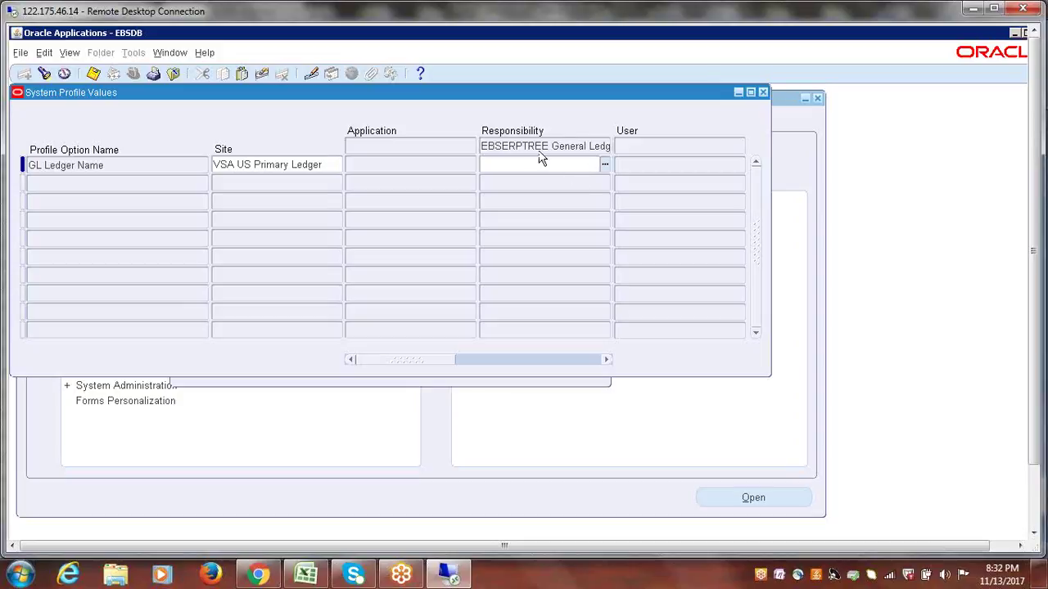
{"action": "left_click", "coordinate": [112, 169]}
{"action": "left_click_drag", "start_coordinate": [31, 167], "coordinate": [107, 166]}
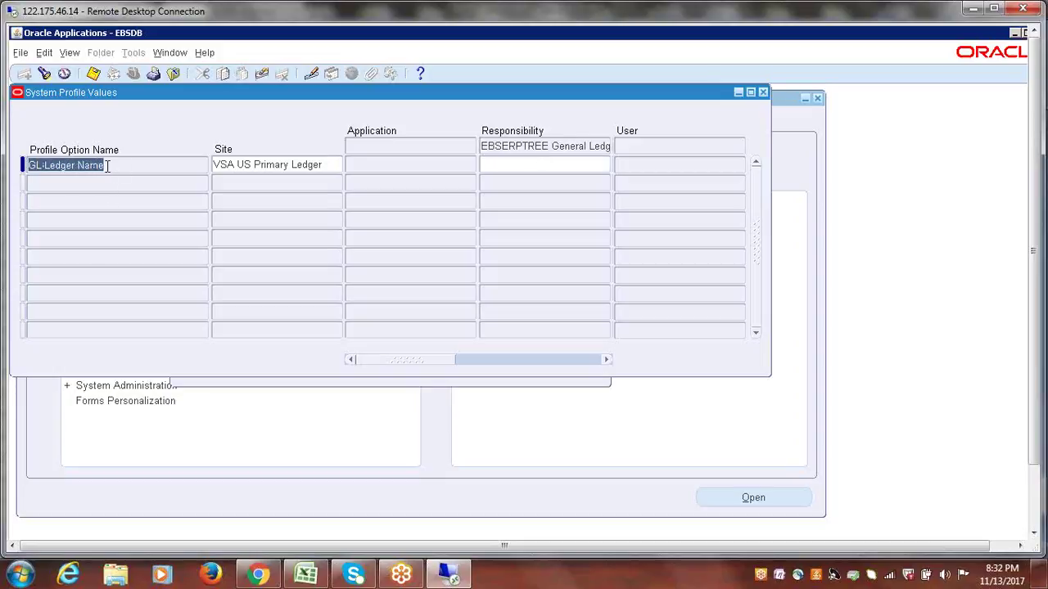
{"action": "left_click", "coordinate": [575, 167]}
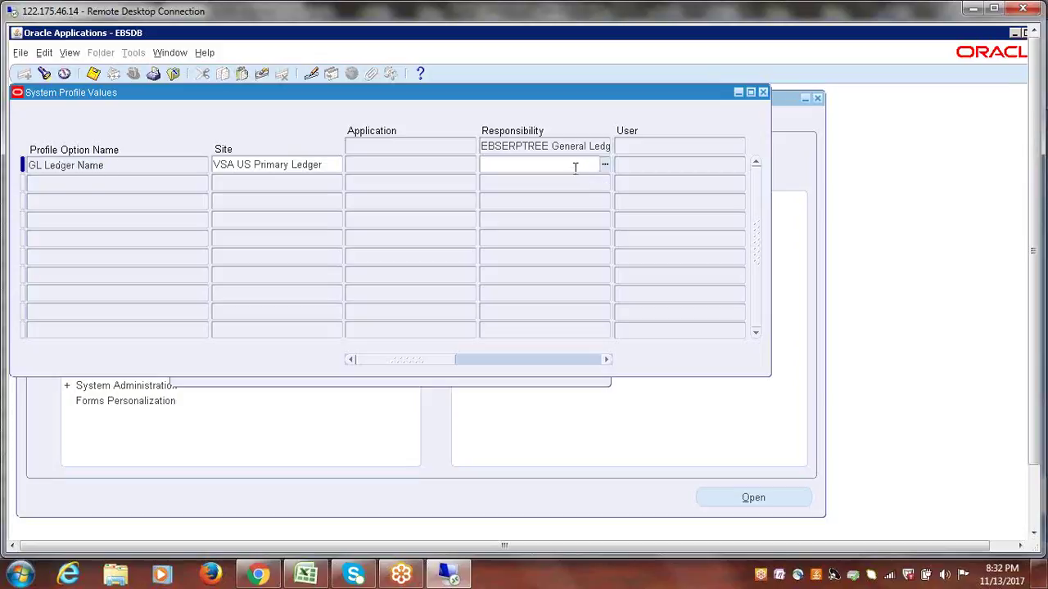
{"action": "double_click", "coordinate": [66, 166]}
{"action": "left_click", "coordinate": [102, 166]}
{"action": "left_click", "coordinate": [574, 167]}
{"action": "left_click", "coordinate": [604, 165]}
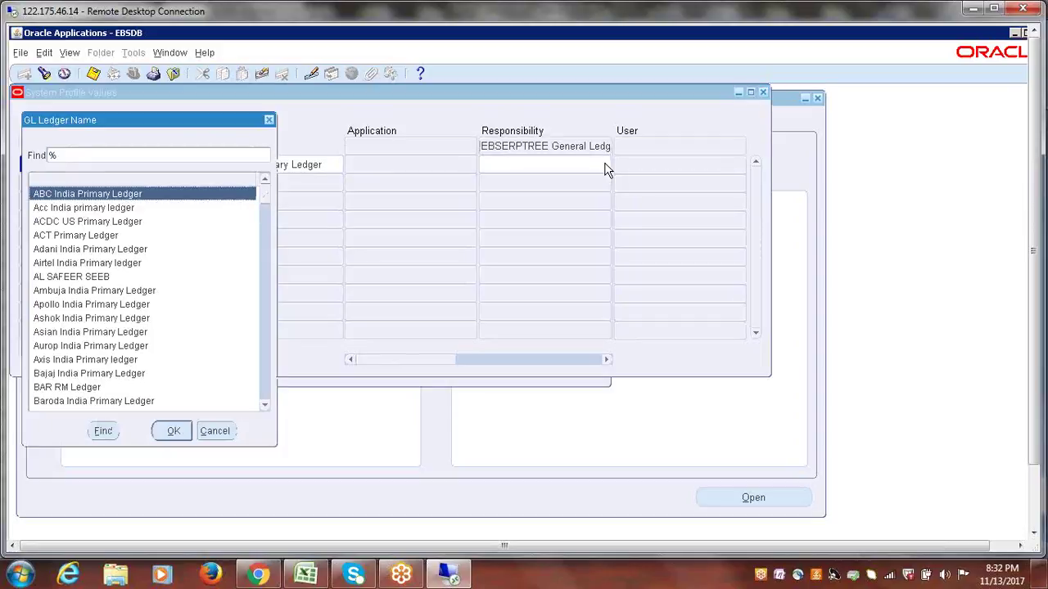
{"action": "left_click", "coordinate": [268, 119]}
{"action": "type", "text": "ebs"}
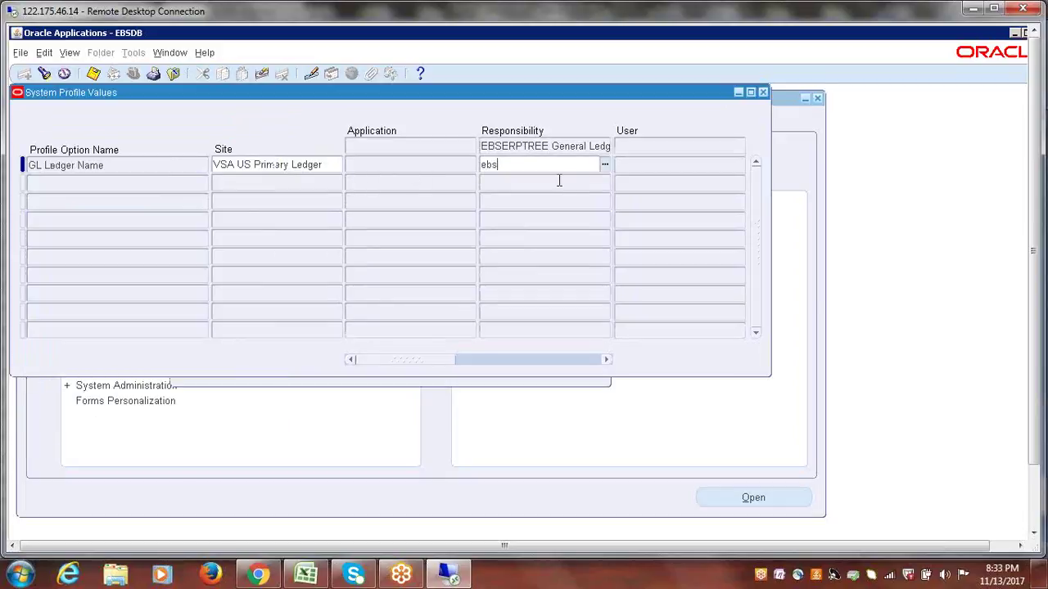
{"action": "key", "text": "Tab"}
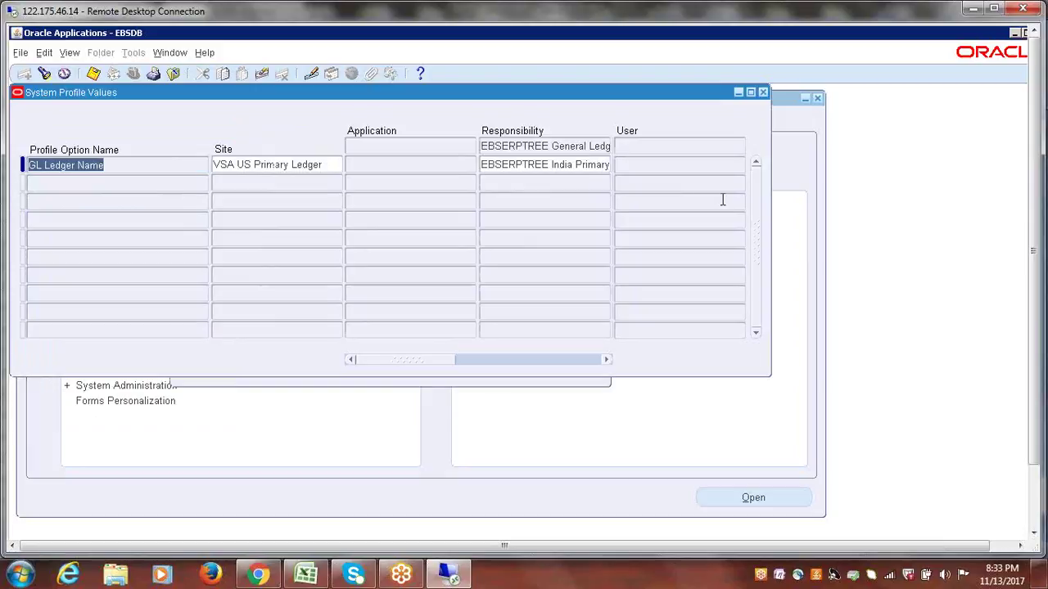
{"action": "left_click", "coordinate": [663, 161]}
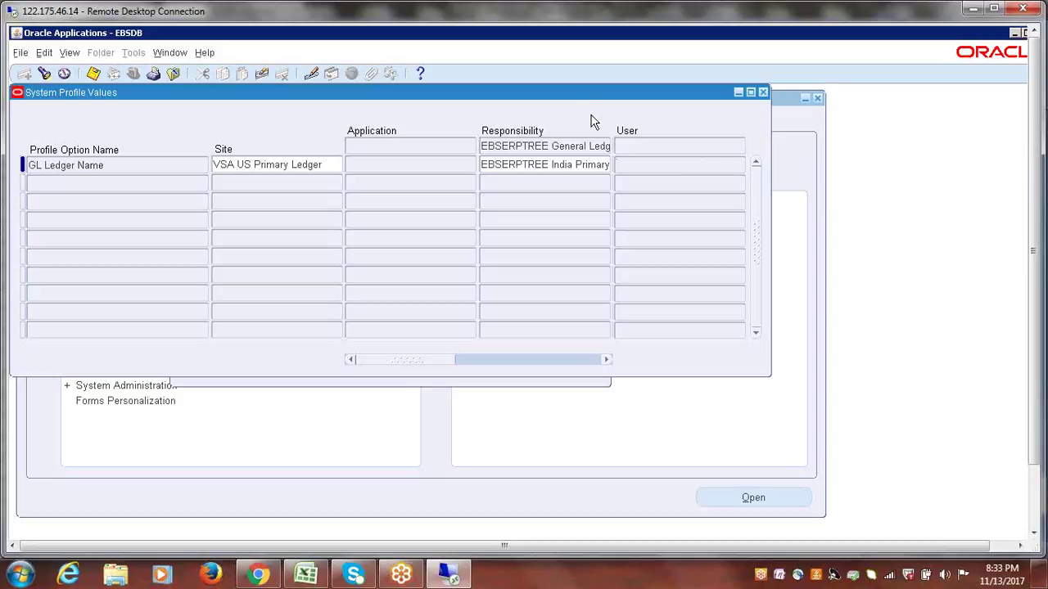
- Reposition the System Profile Values window to see all value columns
{"action": "left_click_drag", "start_coordinate": [706, 250], "coordinate": [898, 211]}
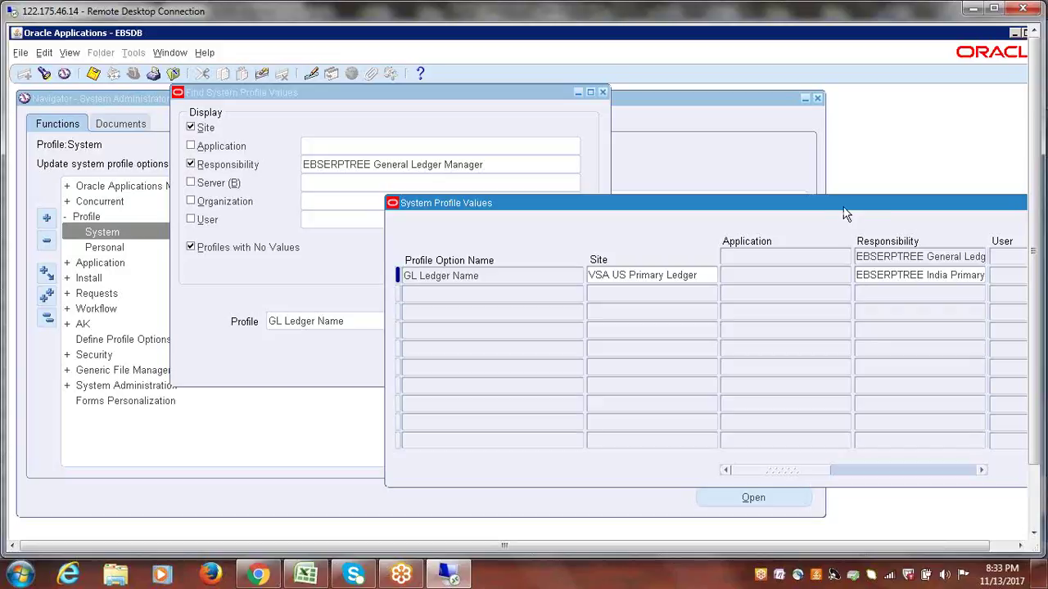
{"action": "left_click_drag", "start_coordinate": [844, 205], "coordinate": [828, 180]}
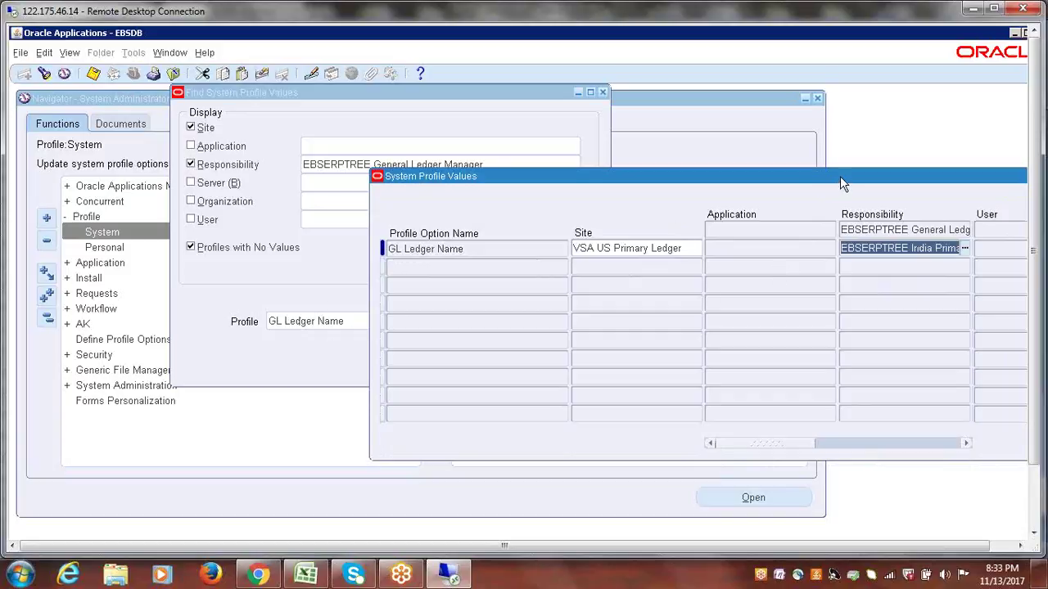
{"action": "left_click_drag", "start_coordinate": [838, 181], "coordinate": [811, 166]}
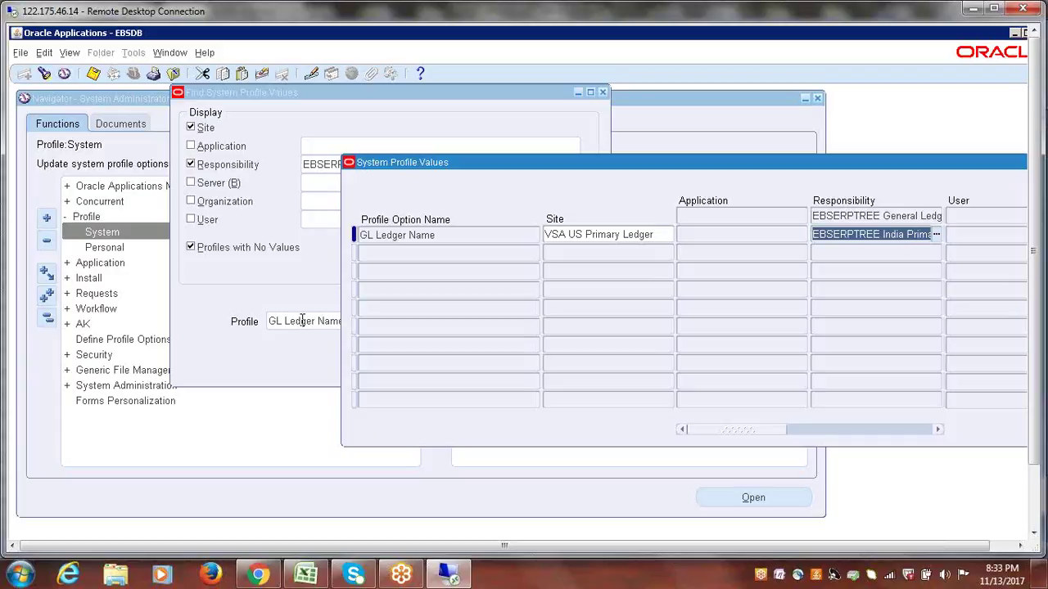
{"action": "left_click_drag", "start_coordinate": [695, 169], "coordinate": [671, 234]}
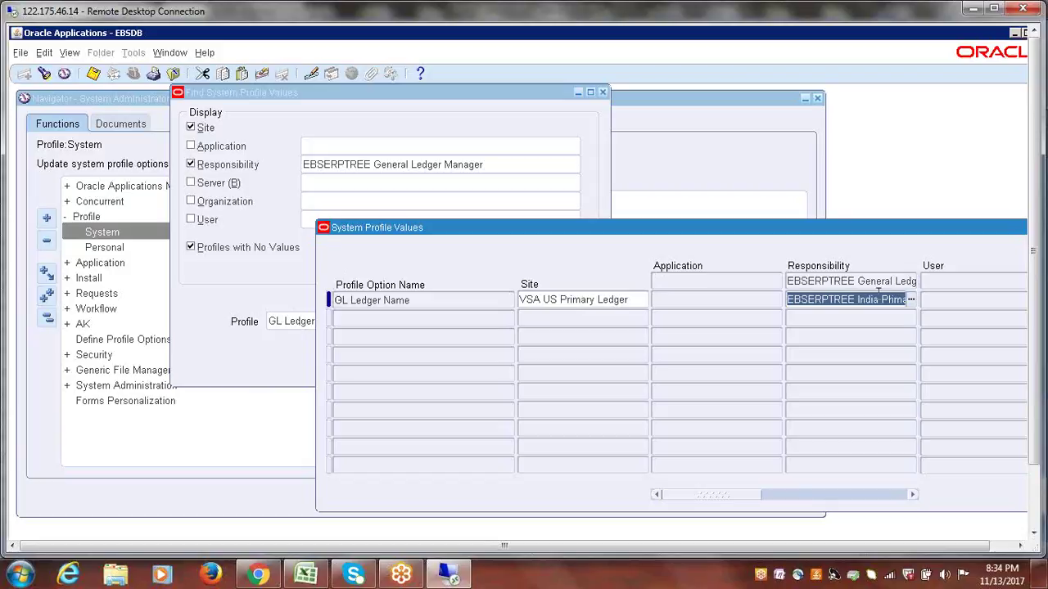
{"action": "left_click_drag", "start_coordinate": [730, 228], "coordinate": [741, 209]}
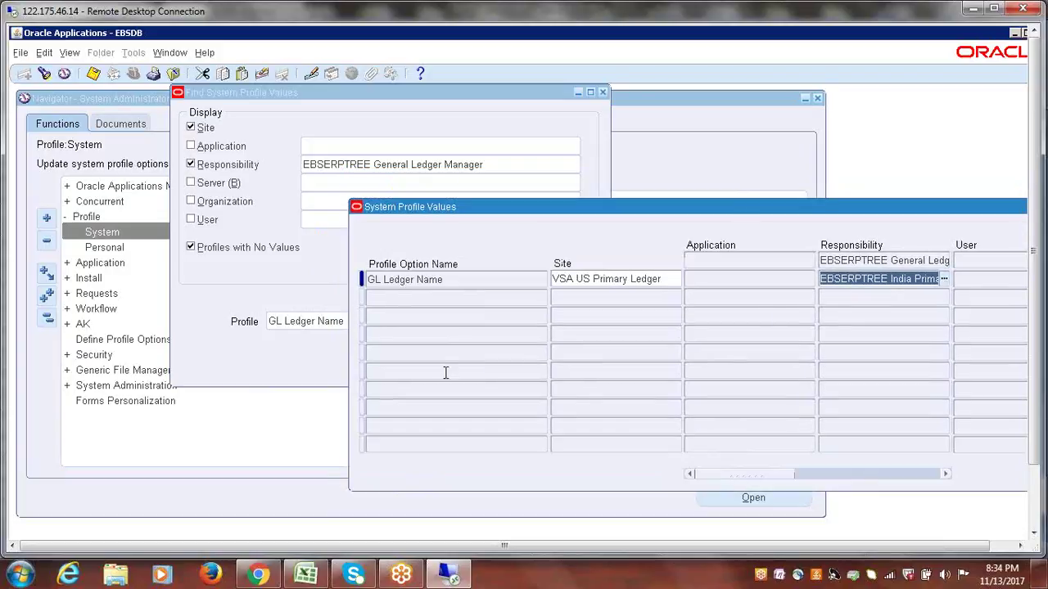
{"action": "left_click_drag", "start_coordinate": [594, 219], "coordinate": [620, 220]}
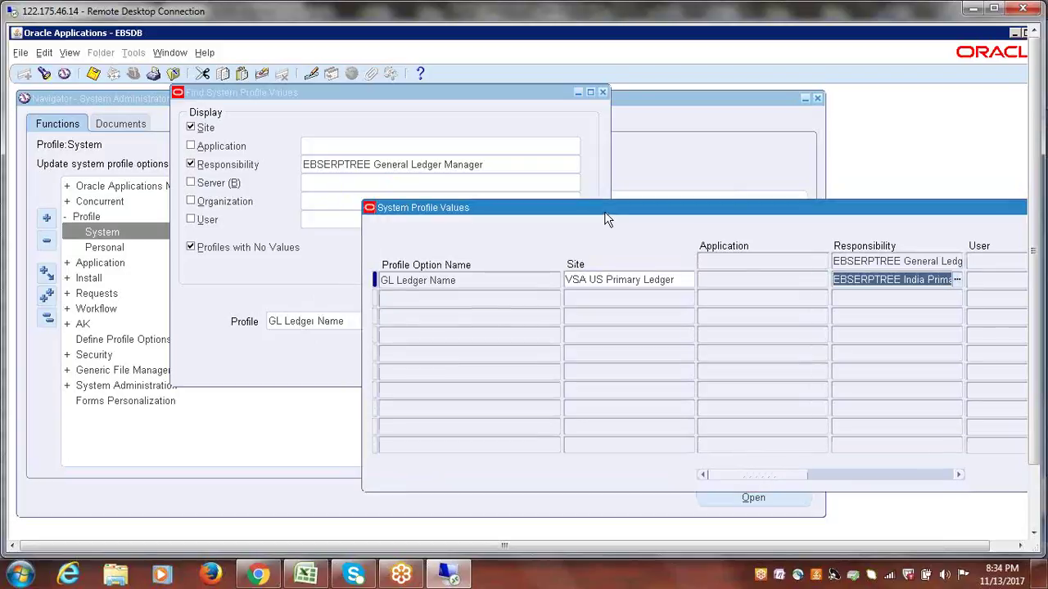
- Check the site and responsibility ledger values, then close the profile value windows
{"action": "left_click", "coordinate": [745, 281]}
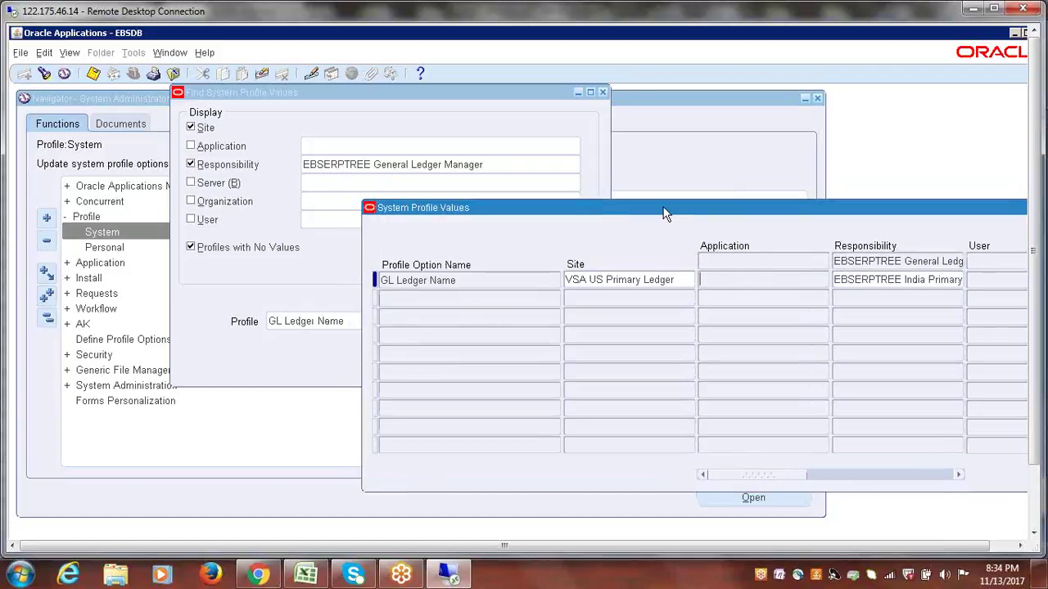
{"action": "left_click_drag", "start_coordinate": [666, 280], "coordinate": [575, 278]}
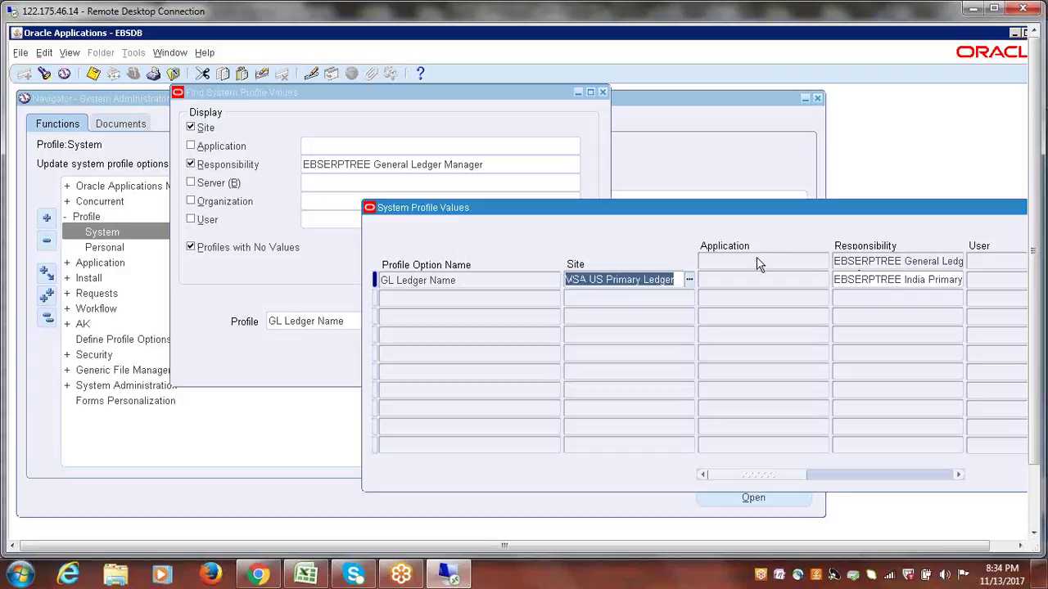
{"action": "left_click_drag", "start_coordinate": [719, 208], "coordinate": [472, 167]}
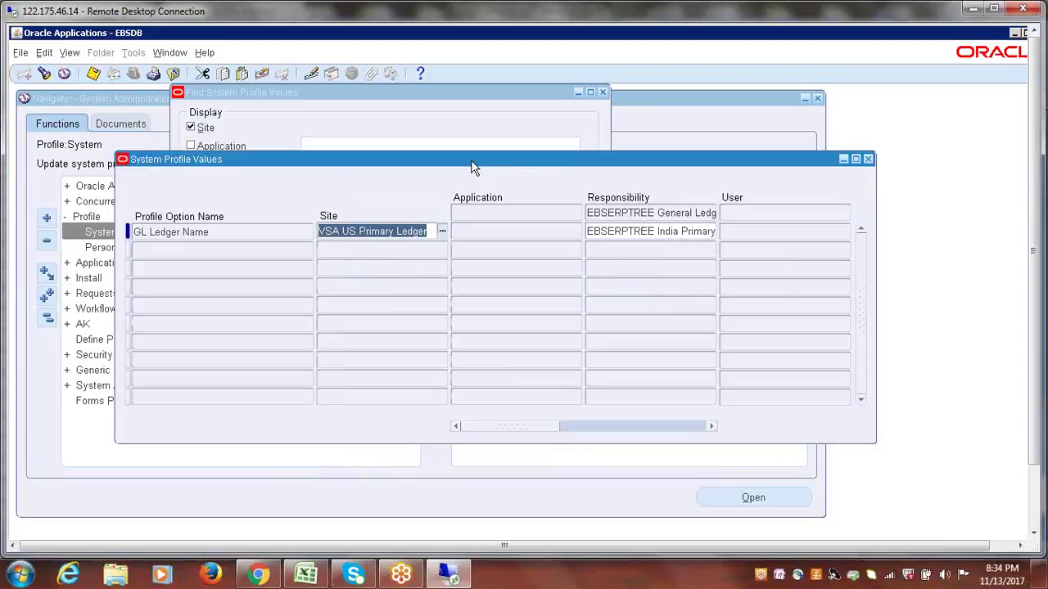
{"action": "left_click", "coordinate": [657, 232]}
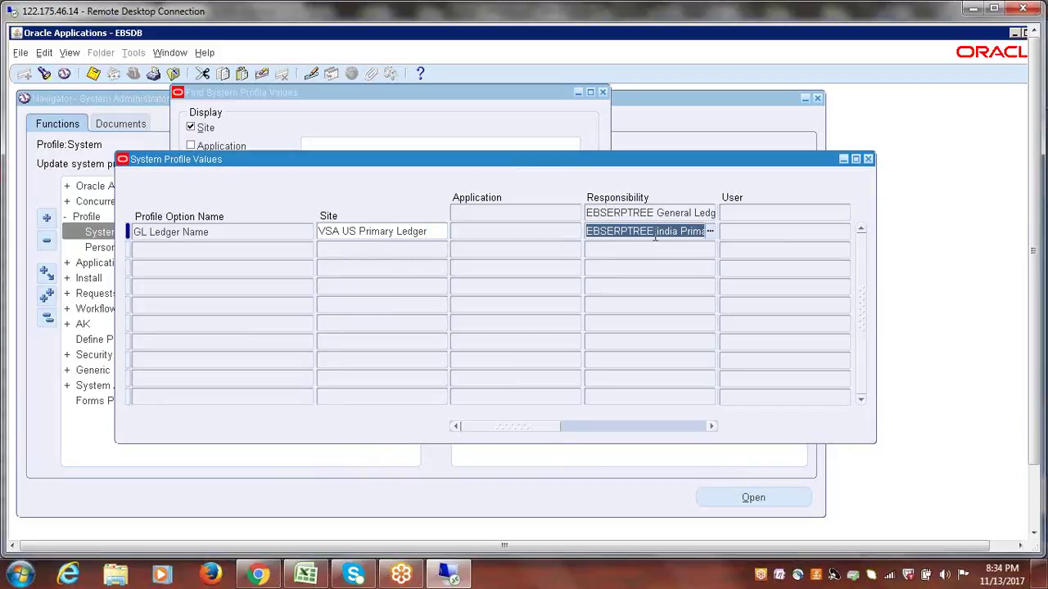
{"action": "left_click", "coordinate": [725, 234]}
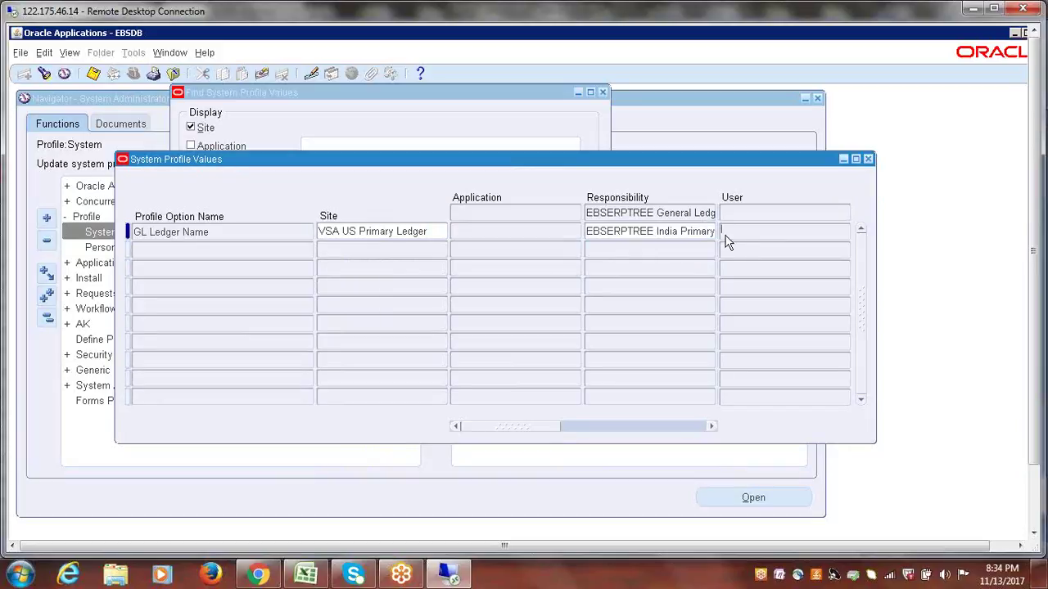
{"action": "left_click", "coordinate": [662, 234]}
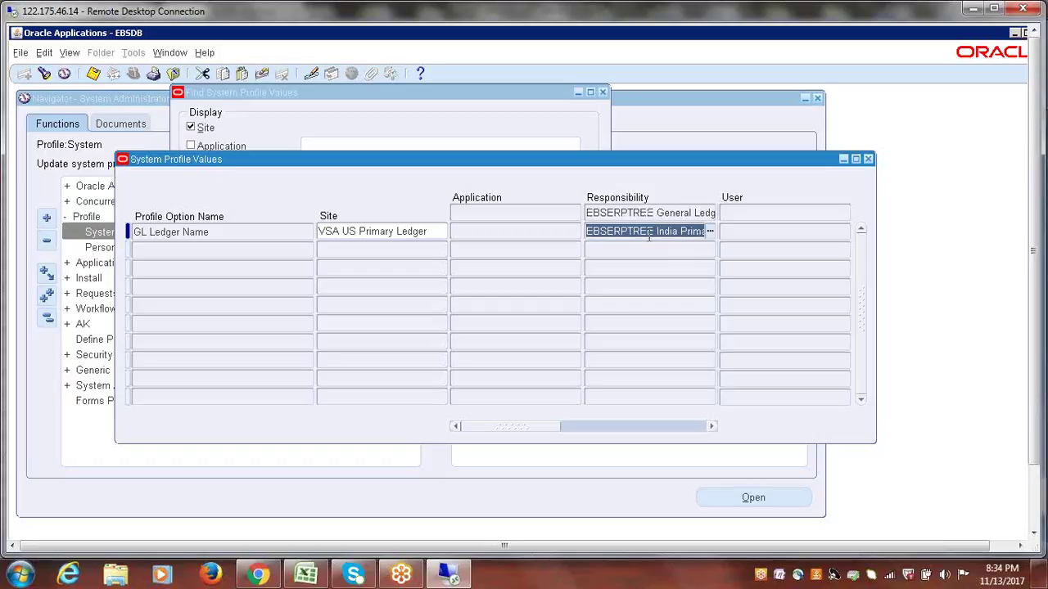
{"action": "left_click", "coordinate": [869, 160]}
- Mark 'Assign Primary Ledger to GL Responsibility' Done in checklist row 137 and save the workbook
{"action": "left_click", "coordinate": [47, 317]}
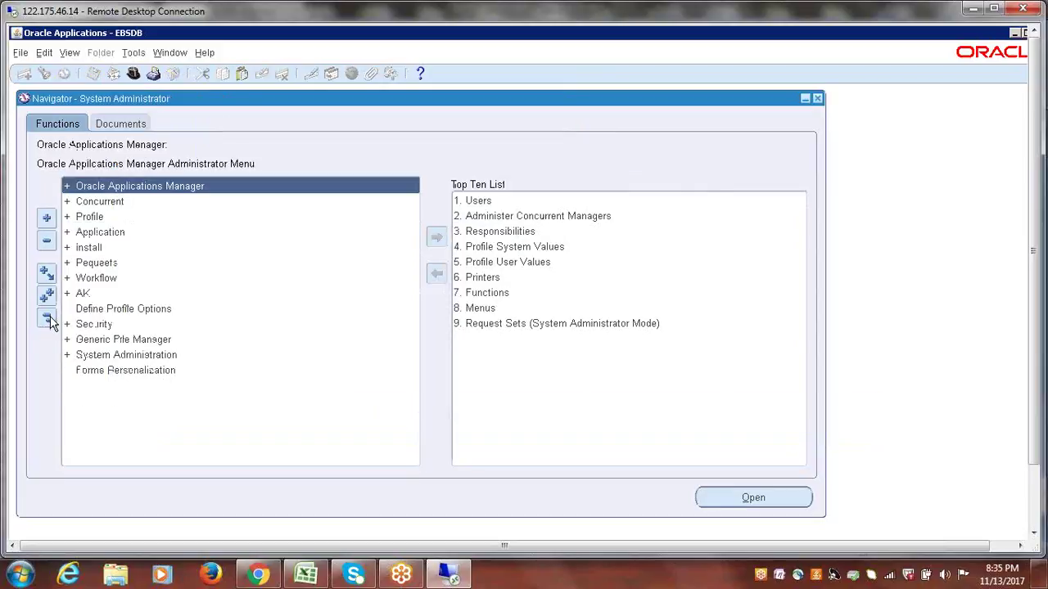
{"action": "left_click", "coordinate": [315, 580]}
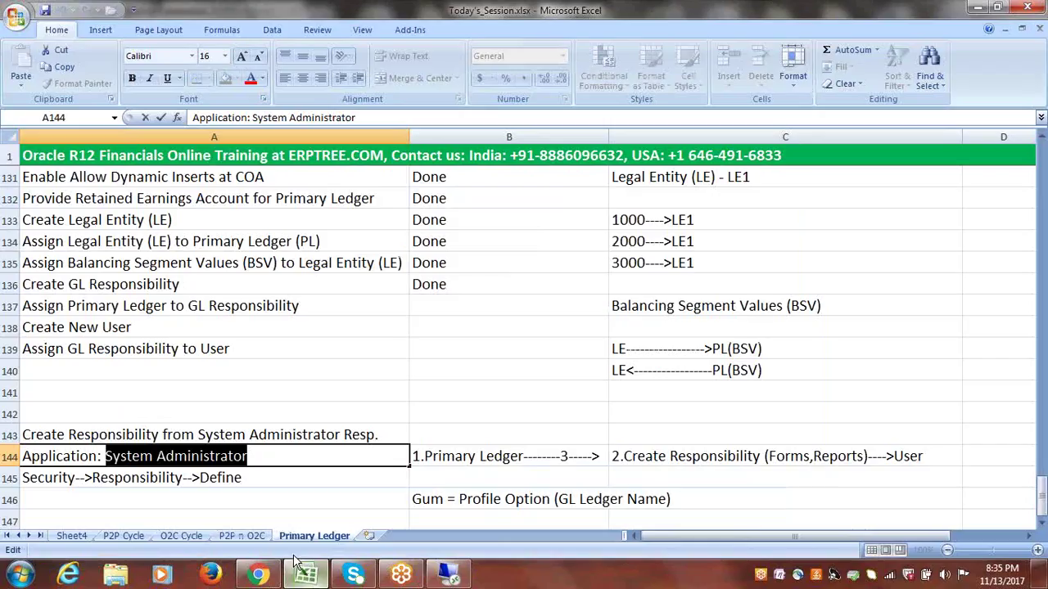
{"action": "left_click", "coordinate": [123, 312]}
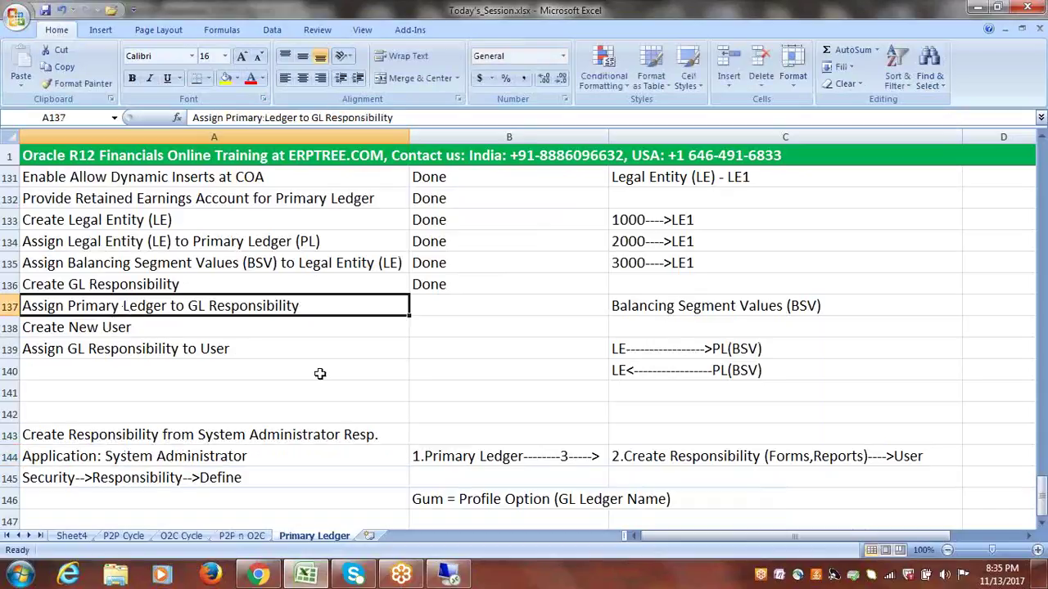
{"action": "key", "text": "Right"}
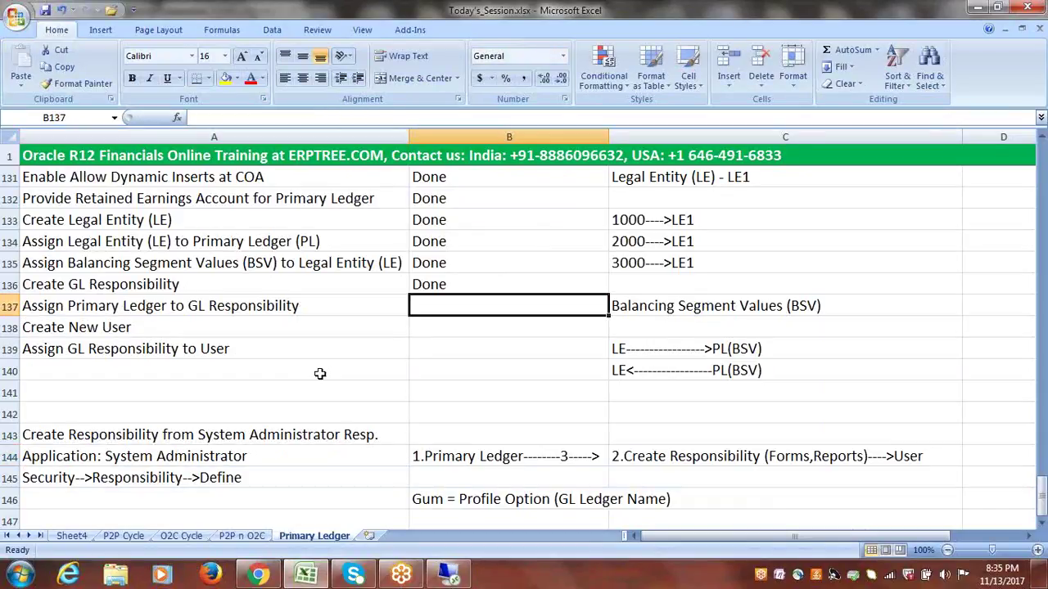
{"action": "type", "text": "d"}
{"action": "key", "text": "Right"}
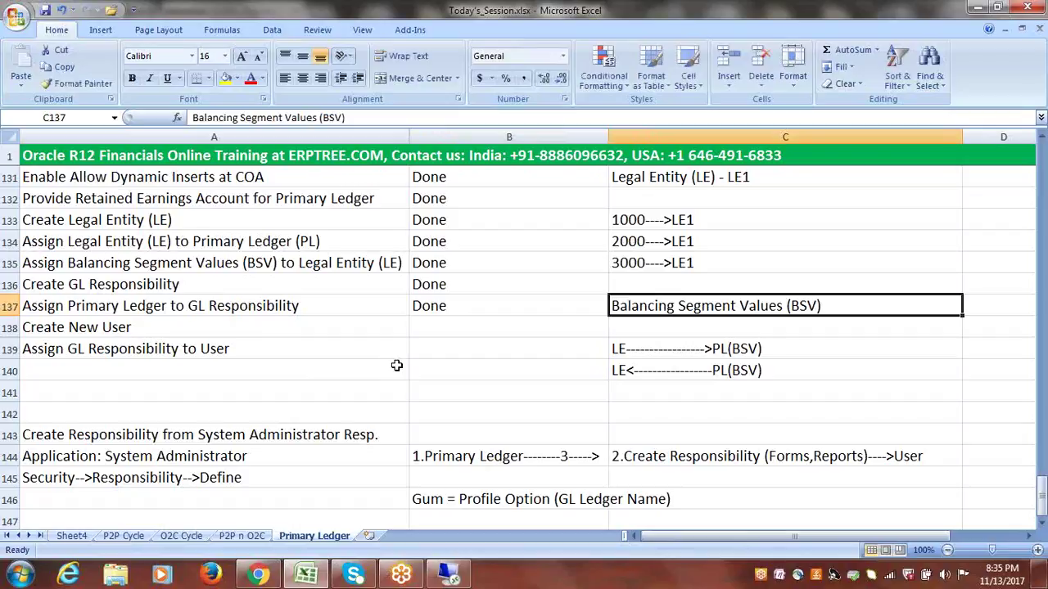
{"action": "left_click", "coordinate": [118, 326]}
{"action": "key", "text": "ctrl+s"}
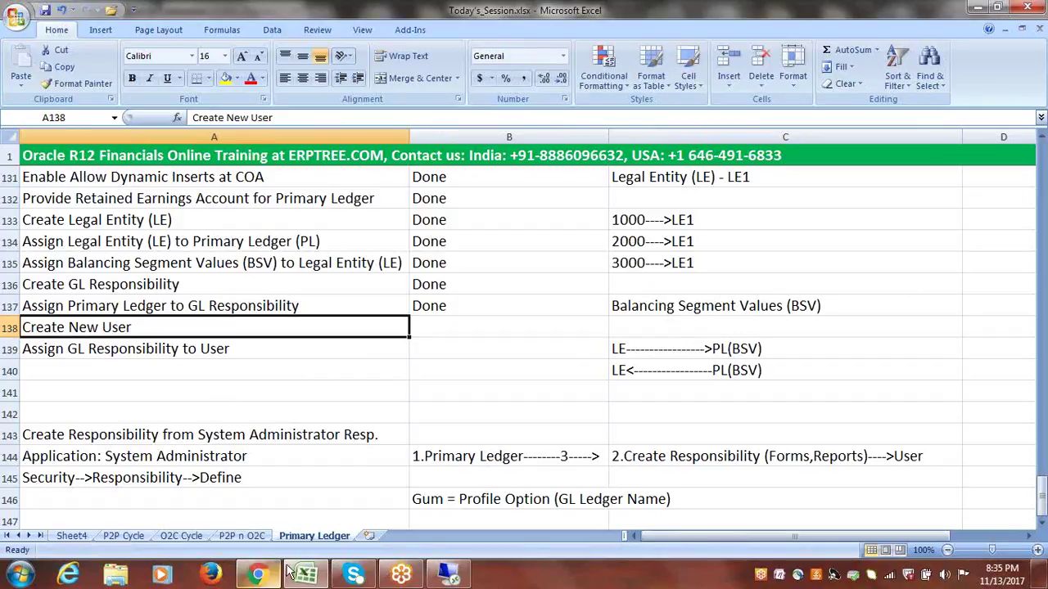
{"action": "left_click", "coordinate": [448, 573]}
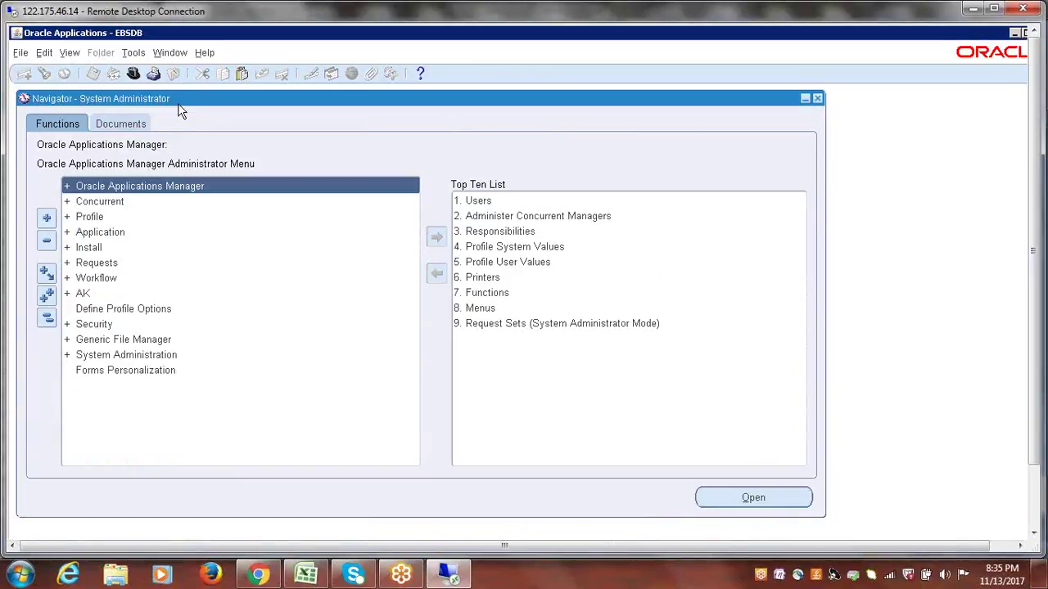
- Open the Users form from Security > User > Define in the Navigator
{"action": "left_click", "coordinate": [306, 575]}
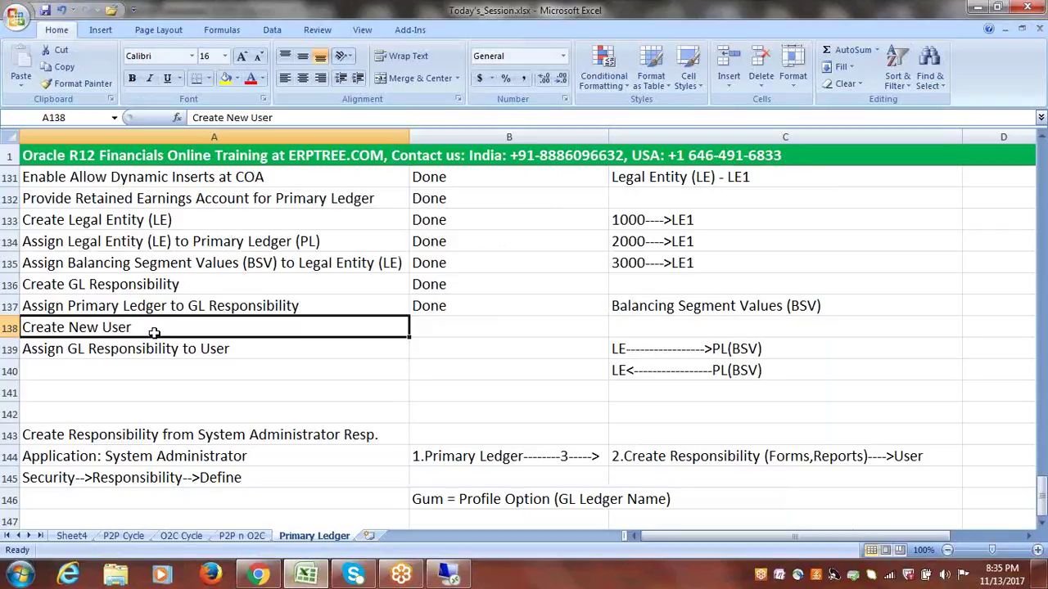
{"action": "key", "text": "alt+Tab"}
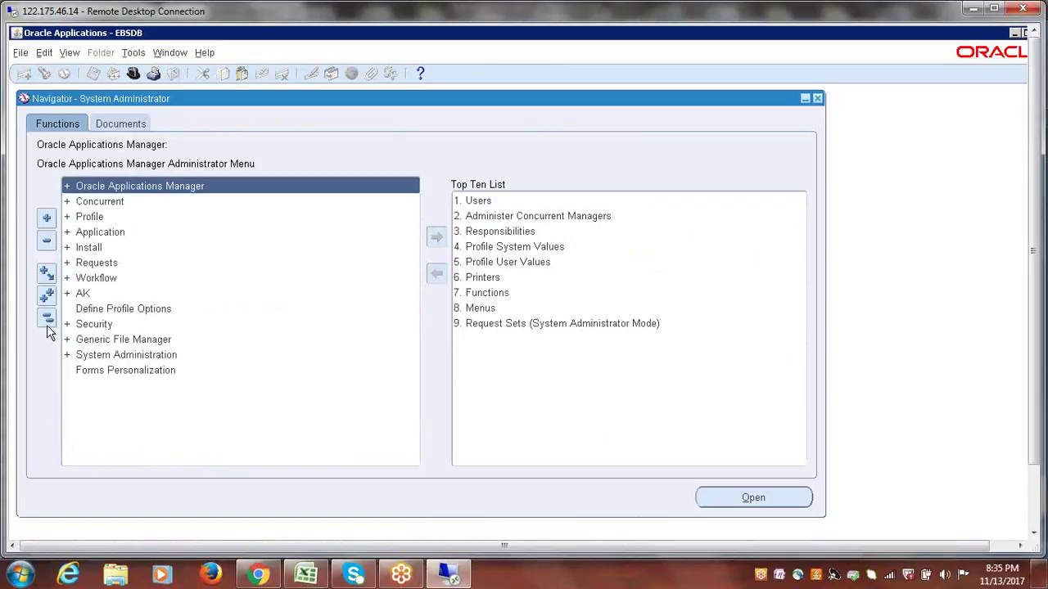
{"action": "left_click", "coordinate": [95, 325]}
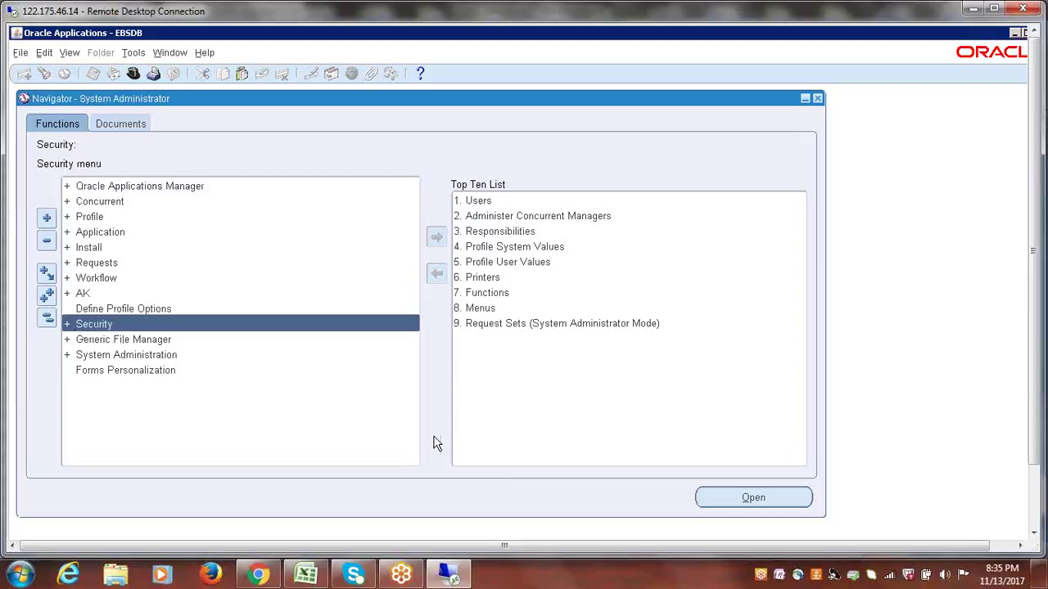
{"action": "key", "text": "Return"}
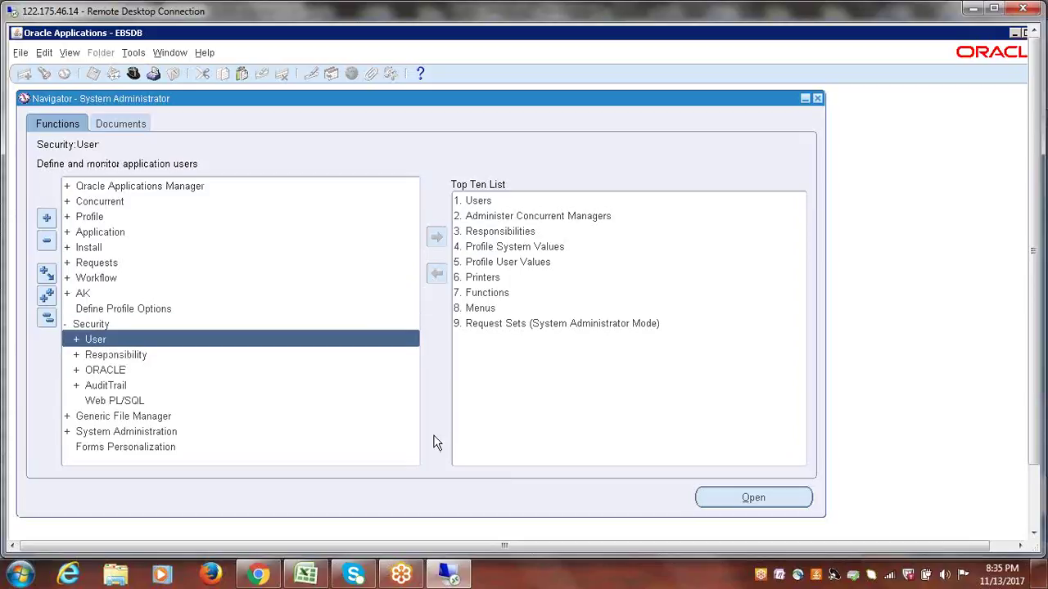
{"action": "key", "text": "Return"}
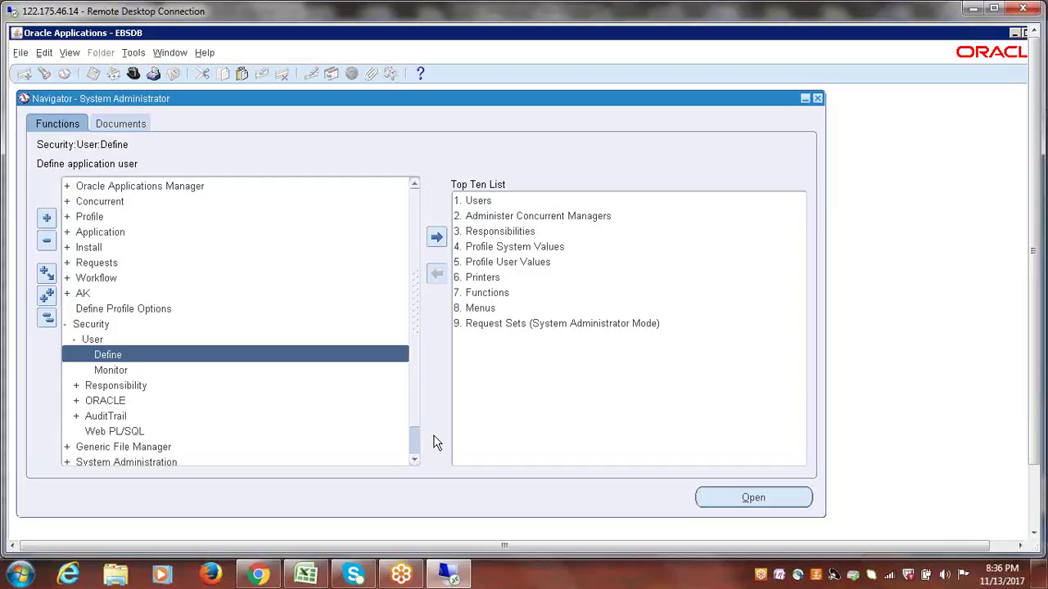
{"action": "key", "text": "Return"}
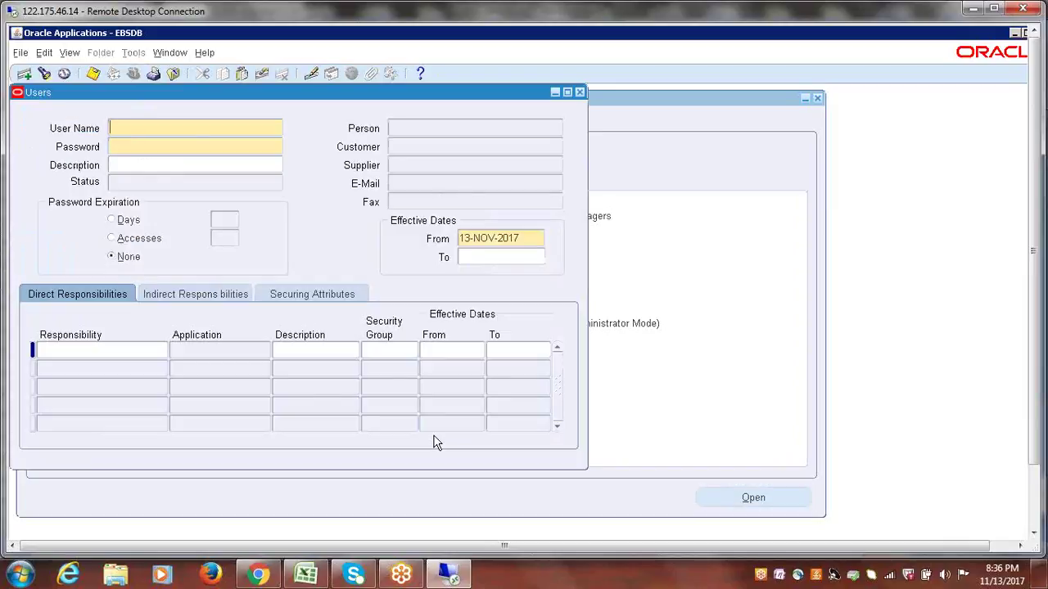
- Shift the Users window right and enter the user name 'EESERPTREE'
{"action": "left_click_drag", "start_coordinate": [276, 102], "coordinate": [421, 100]}
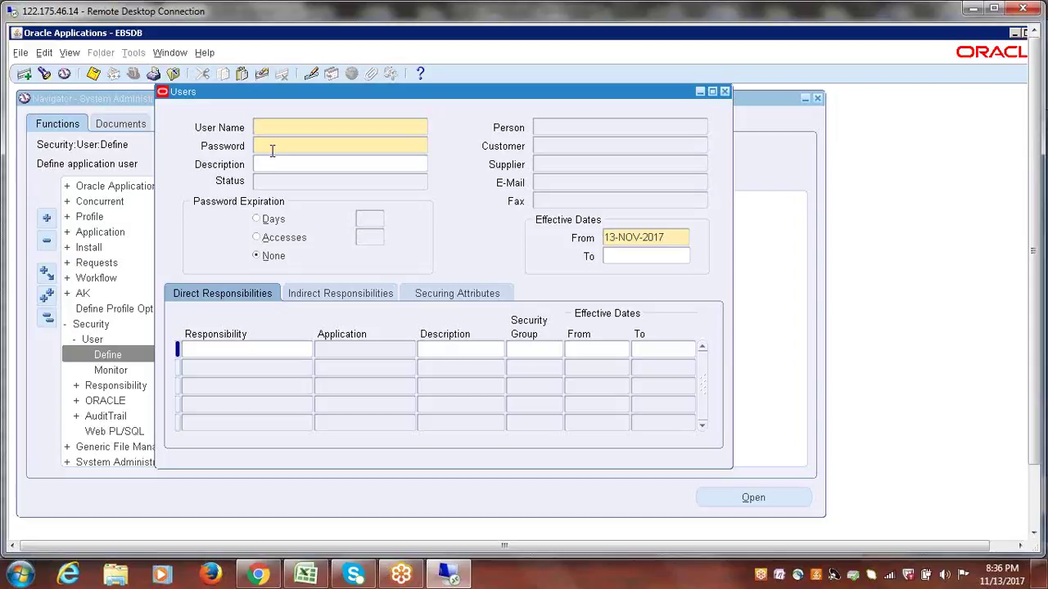
{"action": "type", "text": "EESERPTREE"}
{"action": "left_click", "coordinate": [285, 146]}
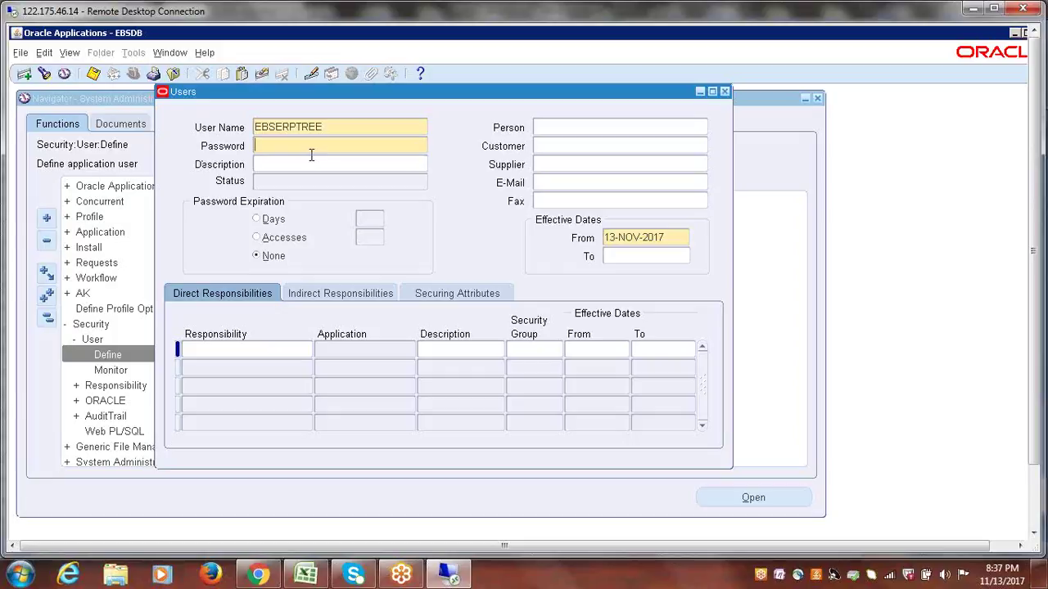
- Enter the new user's password and attempt to confirm it, triggering a verification failure
{"action": "type", "text": "oracle"}
{"action": "key", "text": "Tab"}
{"action": "left_click", "coordinate": [296, 145]}
{"action": "type", "text": "oracle"}
{"action": "key", "text": "BackSpace"}
{"action": "left_click", "coordinate": [359, 168]}
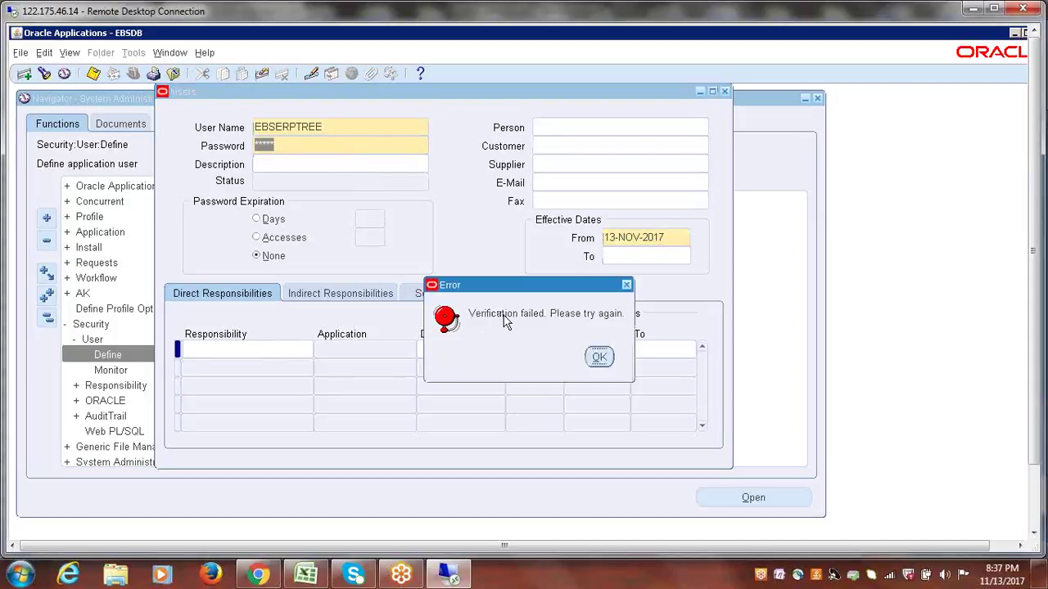
- Dismiss the error, enter and confirm a new password, and check the user's Active status
{"action": "left_click", "coordinate": [598, 357]}
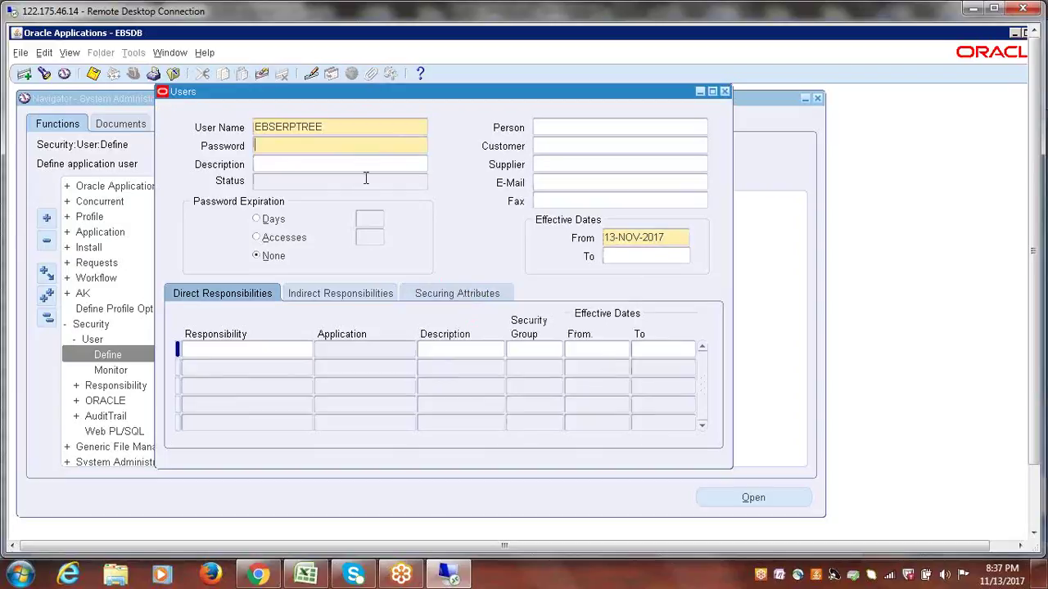
{"action": "type", "text": "welcome"}
{"action": "key", "text": "Tab"}
{"action": "type", "text": "welcome"}
{"action": "key", "text": "Tab"}
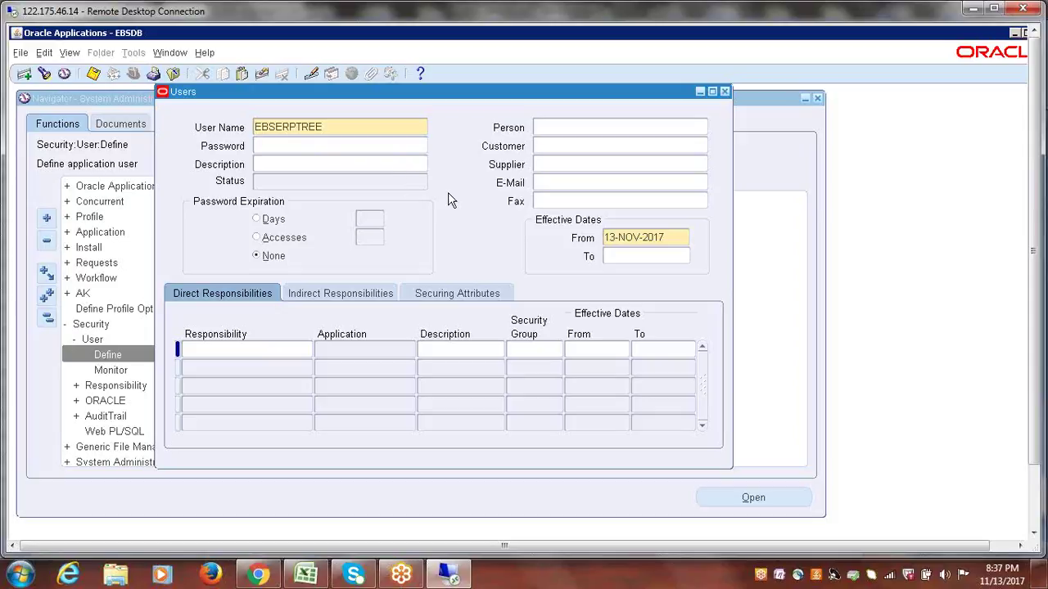
{"action": "left_click", "coordinate": [272, 183]}
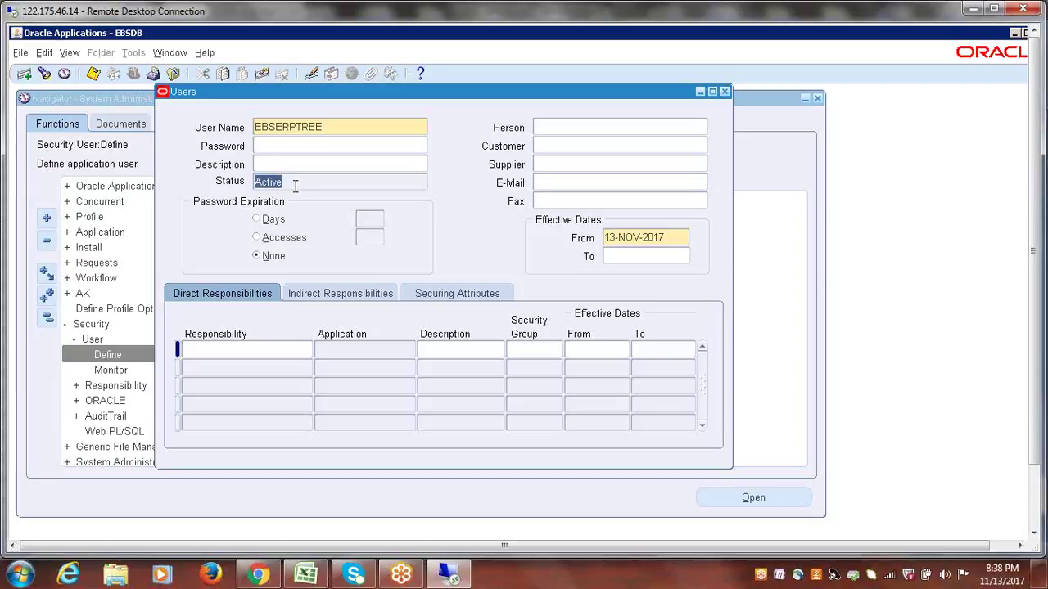
{"action": "left_click", "coordinate": [347, 131]}
{"action": "left_click", "coordinate": [326, 145]}
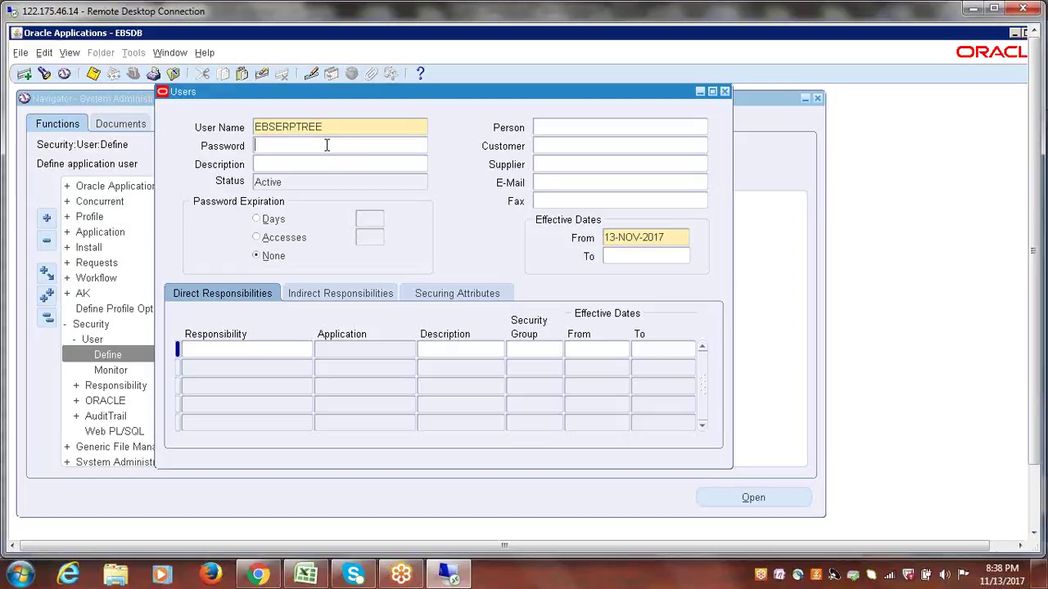
{"action": "left_click", "coordinate": [330, 133]}
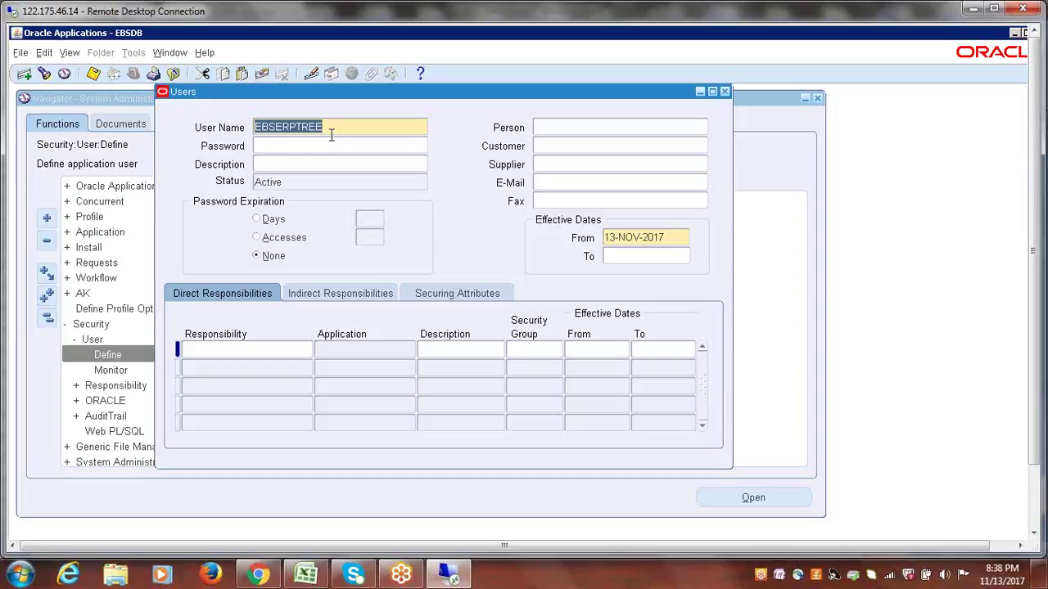
{"action": "left_click", "coordinate": [306, 182]}
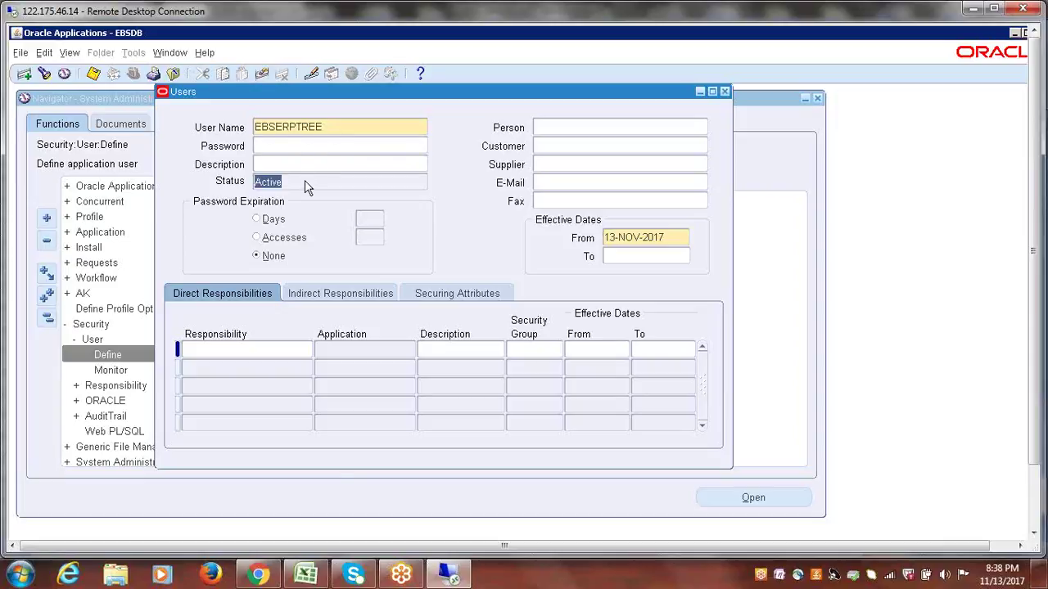
- Mark 'Create New User' as Done in checklist row 138
{"action": "left_click", "coordinate": [307, 575]}
{"action": "key", "text": "Tab"}
{"action": "type", "text": "d"}
{"action": "key", "text": "Tab"}
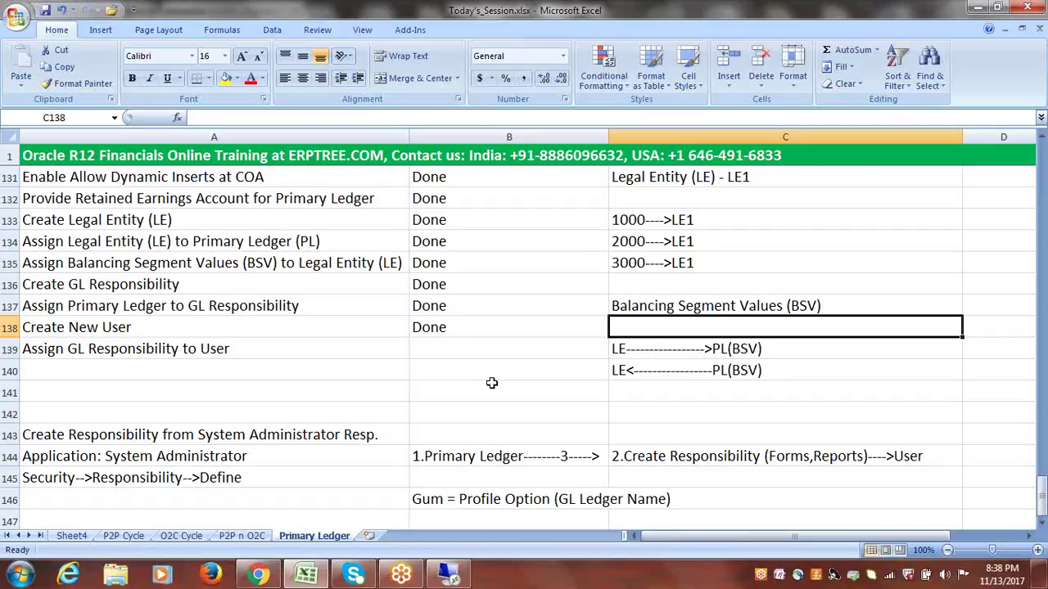
- Select Done in checklist cell B138 and switch back to the Oracle Users form
{"action": "left_click", "coordinate": [462, 330]}
{"action": "key", "text": "alt+Tab"}
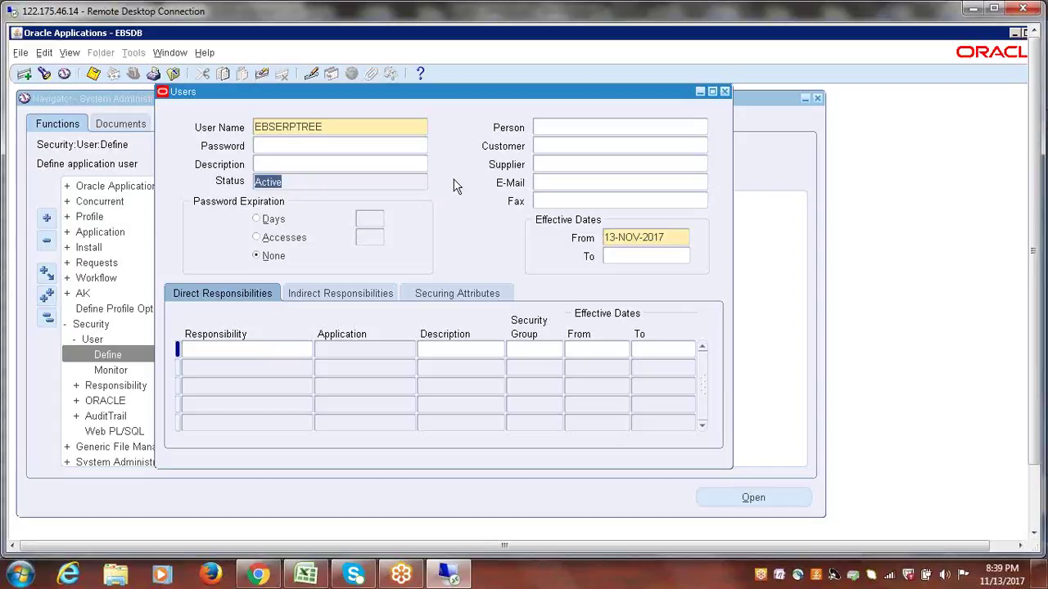
{"action": "left_click", "coordinate": [536, 131]}
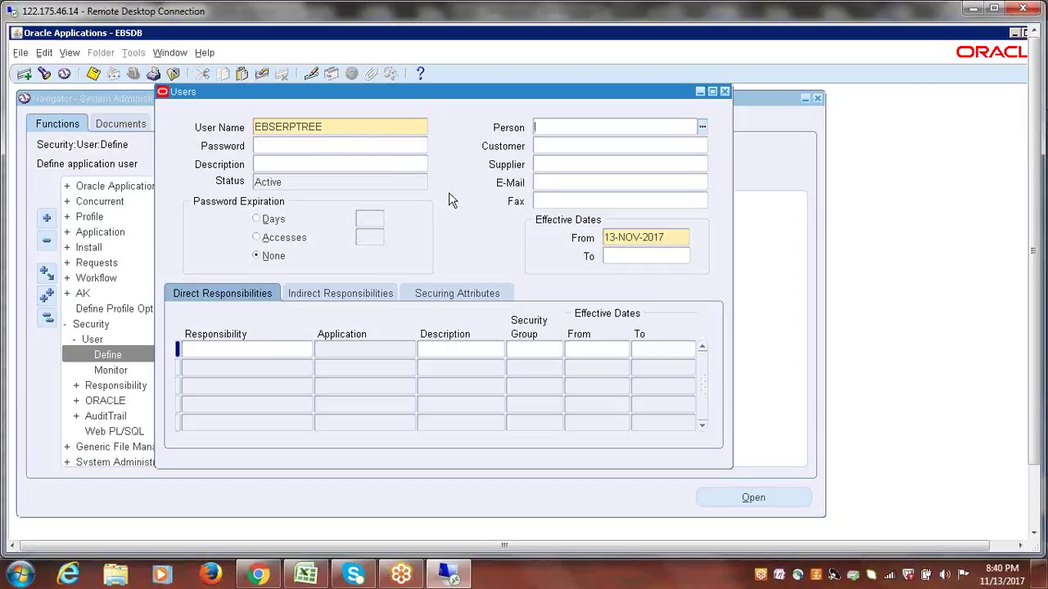
{"action": "left_click_drag", "start_coordinate": [469, 95], "coordinate": [454, 123]}
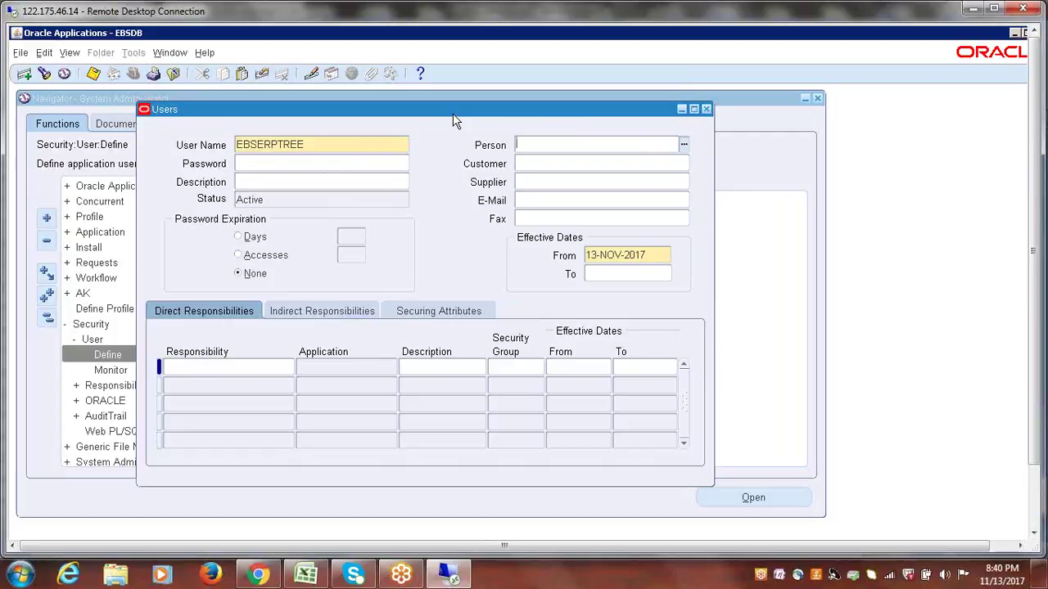
{"action": "left_click_drag", "start_coordinate": [453, 117], "coordinate": [449, 113]}
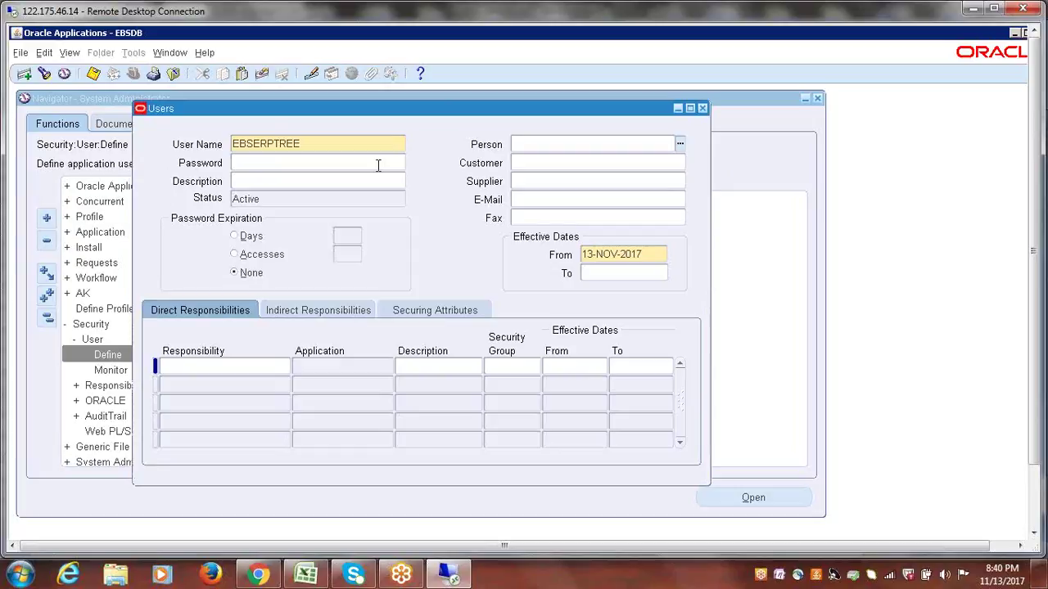
{"action": "left_click_drag", "start_coordinate": [432, 106], "coordinate": [429, 103]}
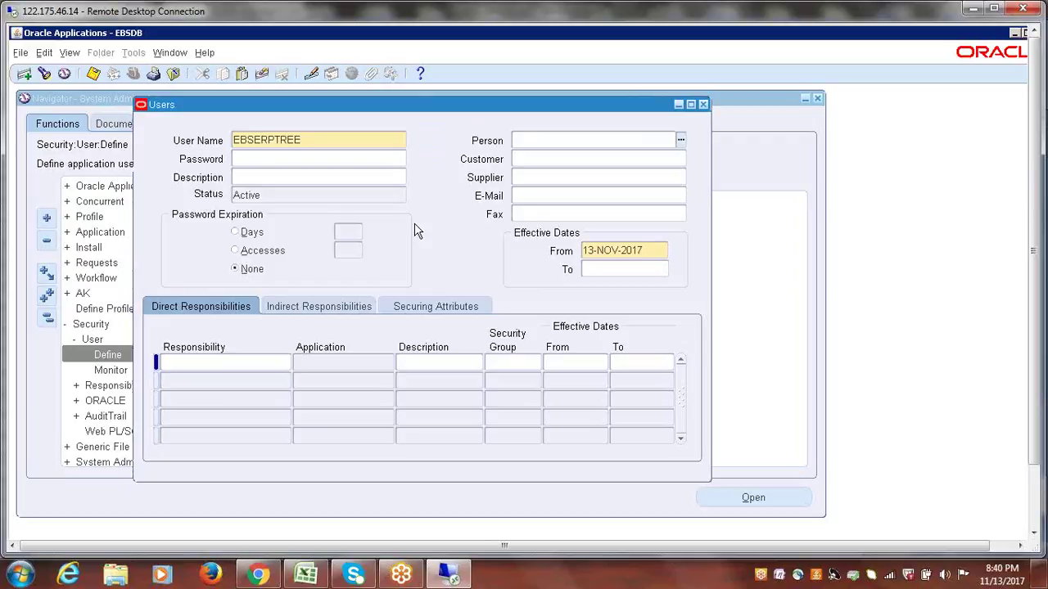
{"action": "left_click", "coordinate": [310, 578]}
{"action": "left_click", "coordinate": [162, 352]}
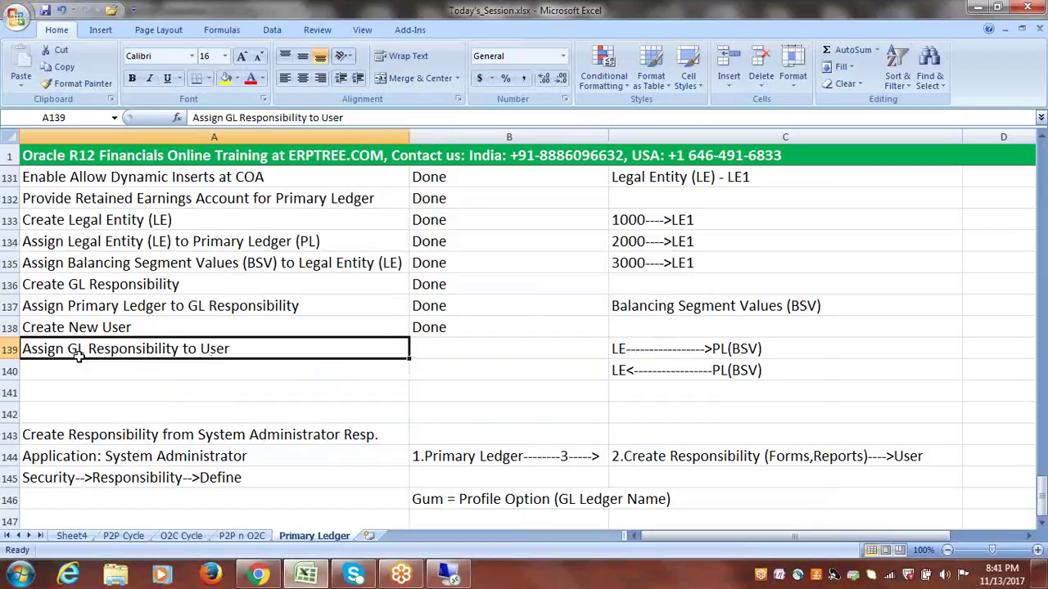
{"action": "double_click", "coordinate": [244, 350]}
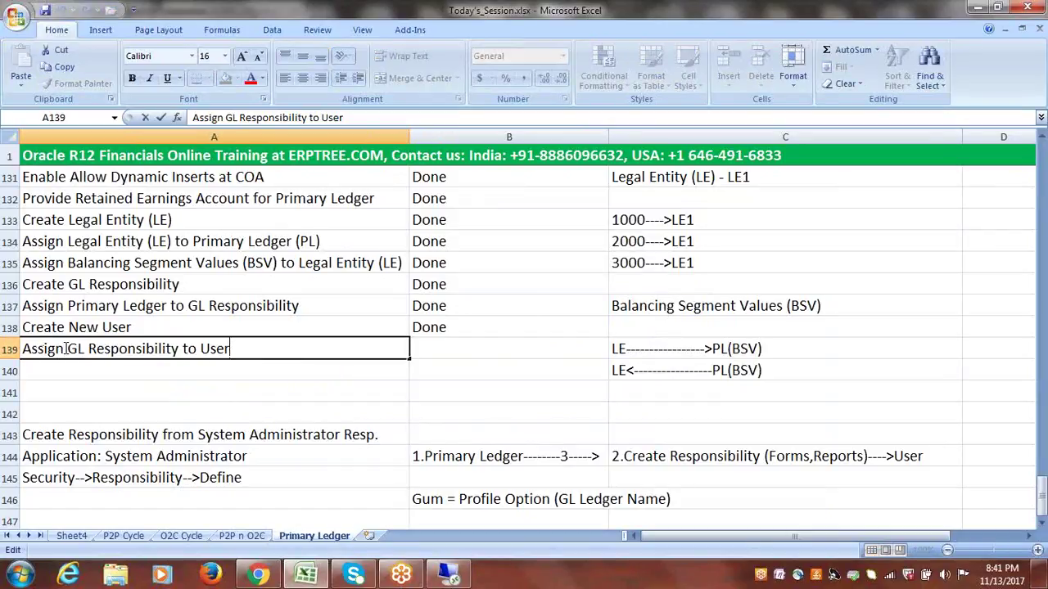
{"action": "left_click", "coordinate": [180, 307]}
{"action": "left_click", "coordinate": [133, 353]}
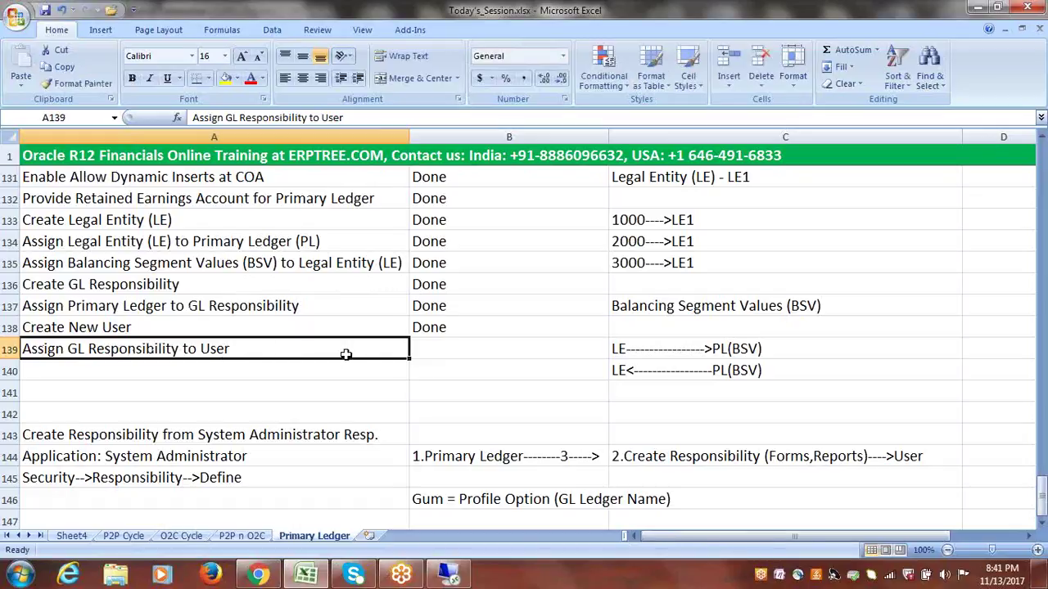
{"action": "key", "text": "alt+Tab"}
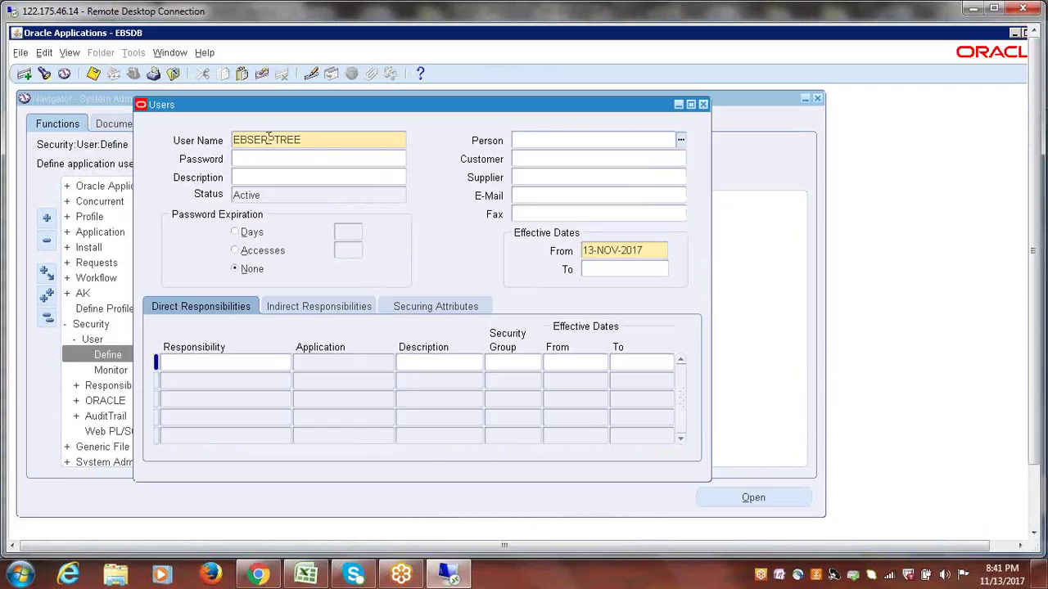
- Add the EBSERPTREE General Ledger responsibility to the user by entering 'ebserp'
{"action": "left_click_drag", "start_coordinate": [270, 105], "coordinate": [248, 103]}
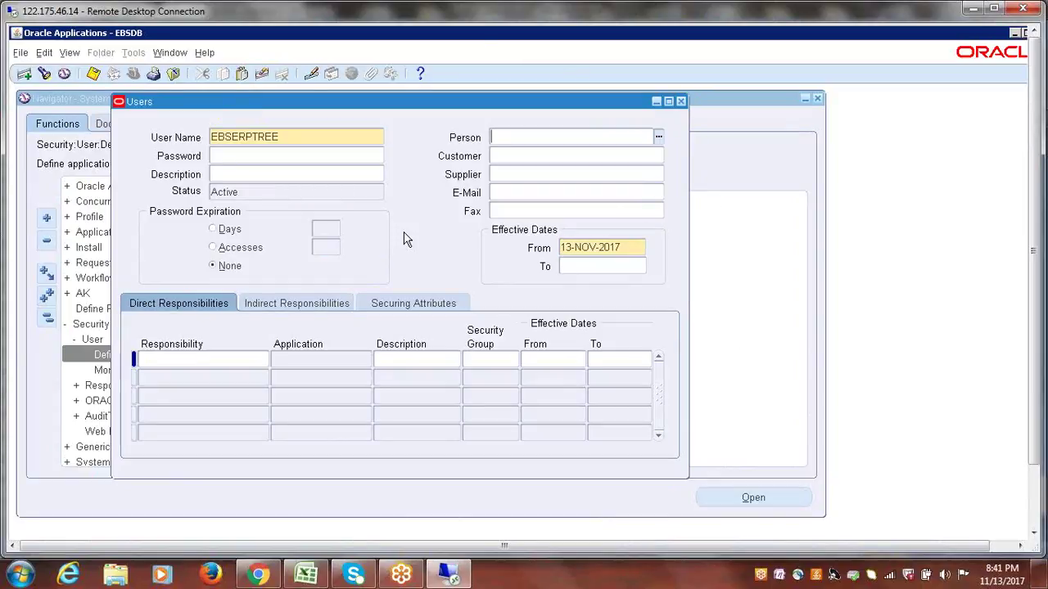
{"action": "left_click", "coordinate": [204, 362]}
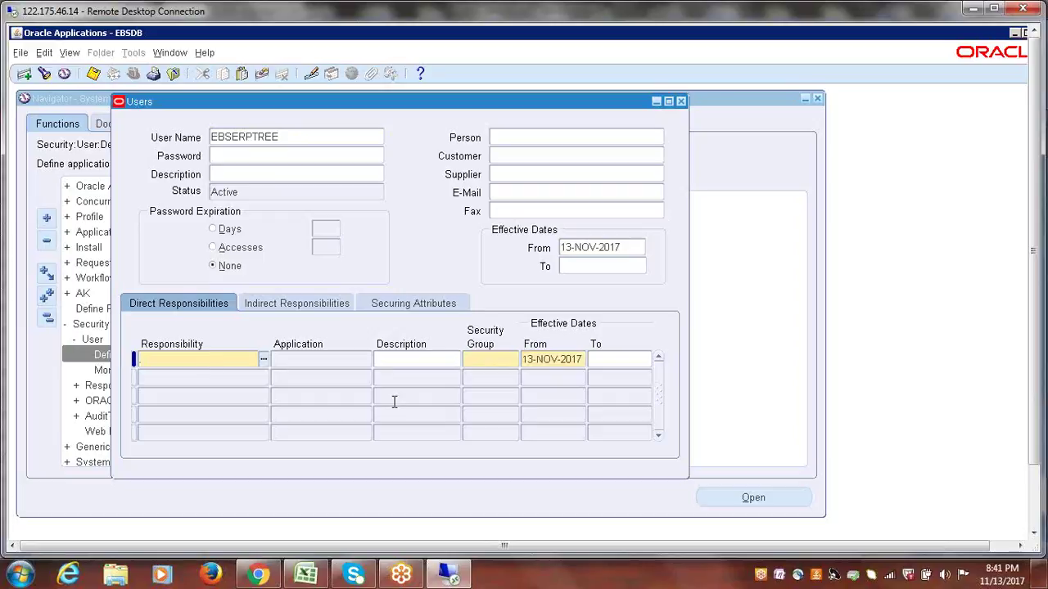
{"action": "type", "text": "ebserp"}
{"action": "key", "text": "Tab"}
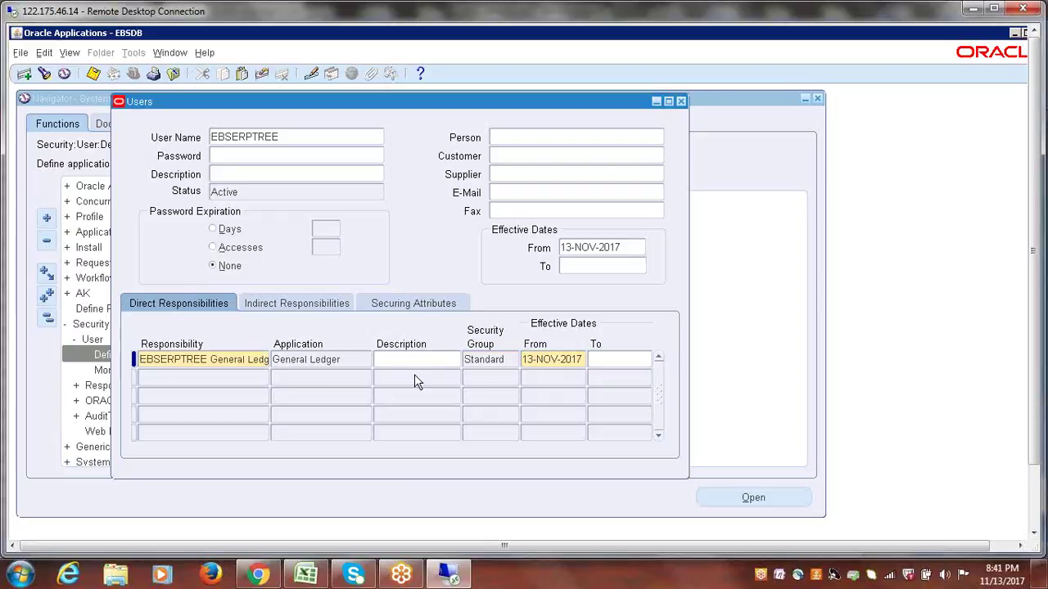
{"action": "left_click", "coordinate": [222, 364]}
{"action": "left_click", "coordinate": [303, 362]}
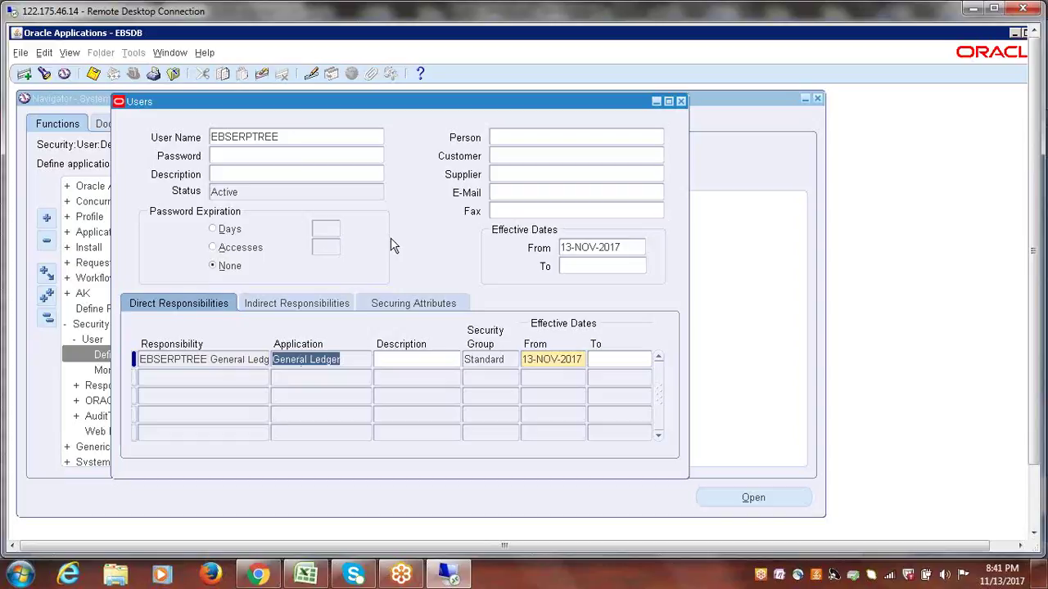
- Discard the empty second responsibility row and close the Users form
{"action": "left_click", "coordinate": [313, 137]}
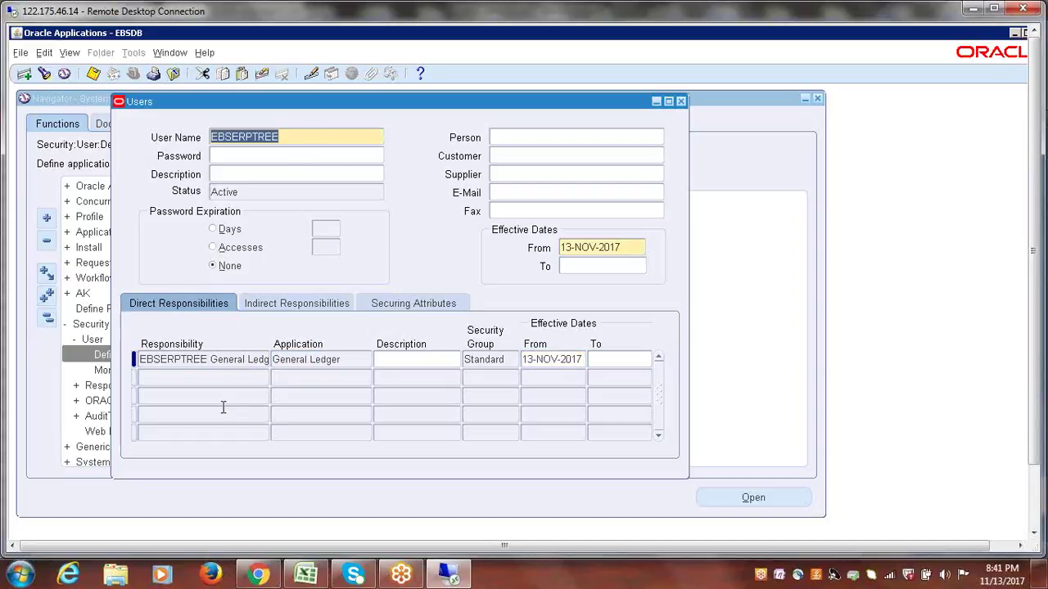
{"action": "double_click", "coordinate": [215, 361]}
{"action": "left_click", "coordinate": [297, 136]}
{"action": "left_click", "coordinate": [222, 377]}
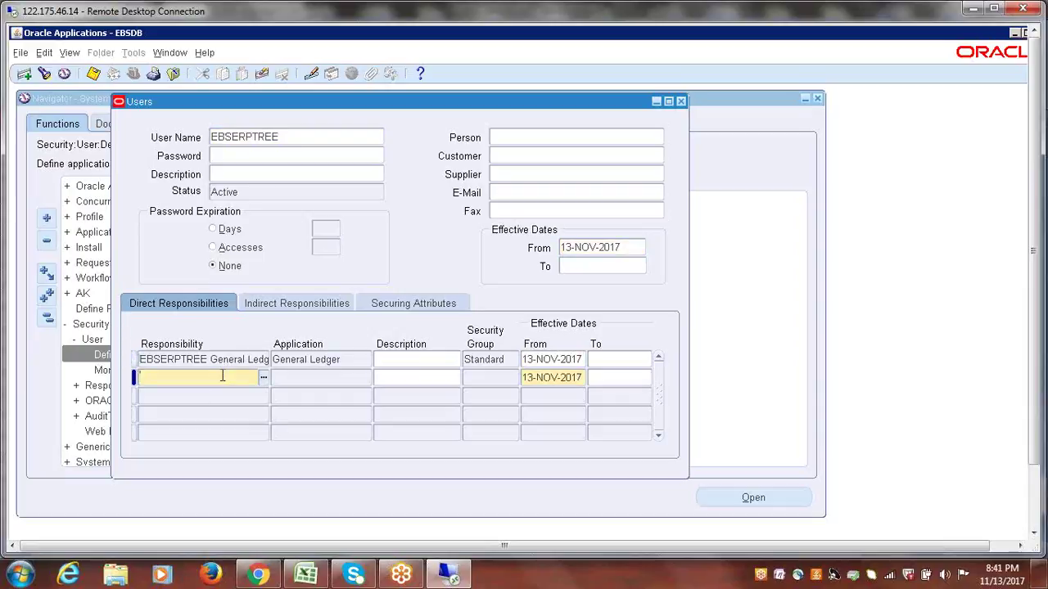
{"action": "left_click", "coordinate": [228, 362]}
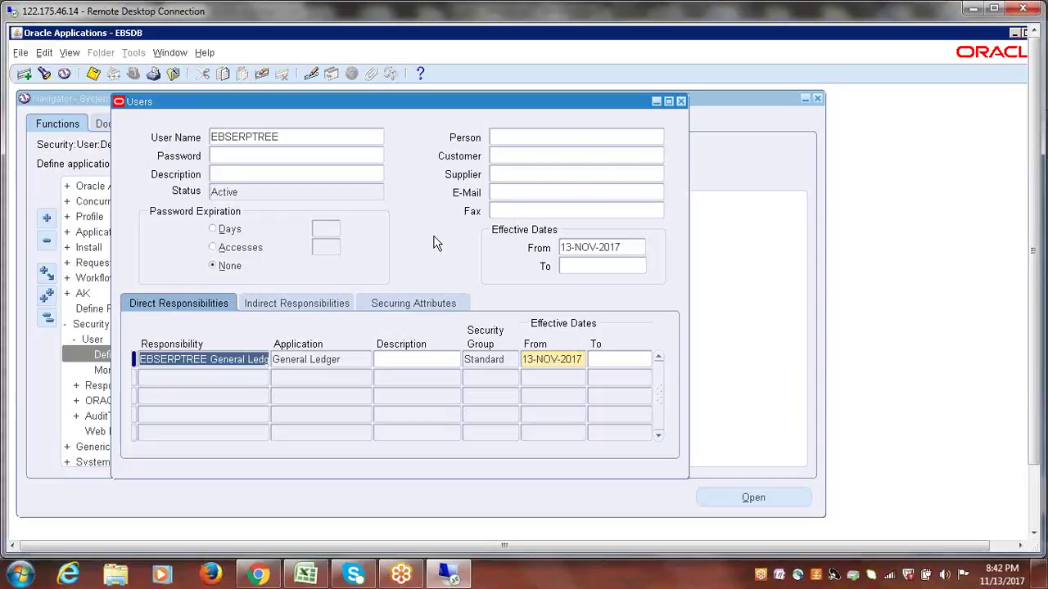
{"action": "left_click", "coordinate": [682, 100]}
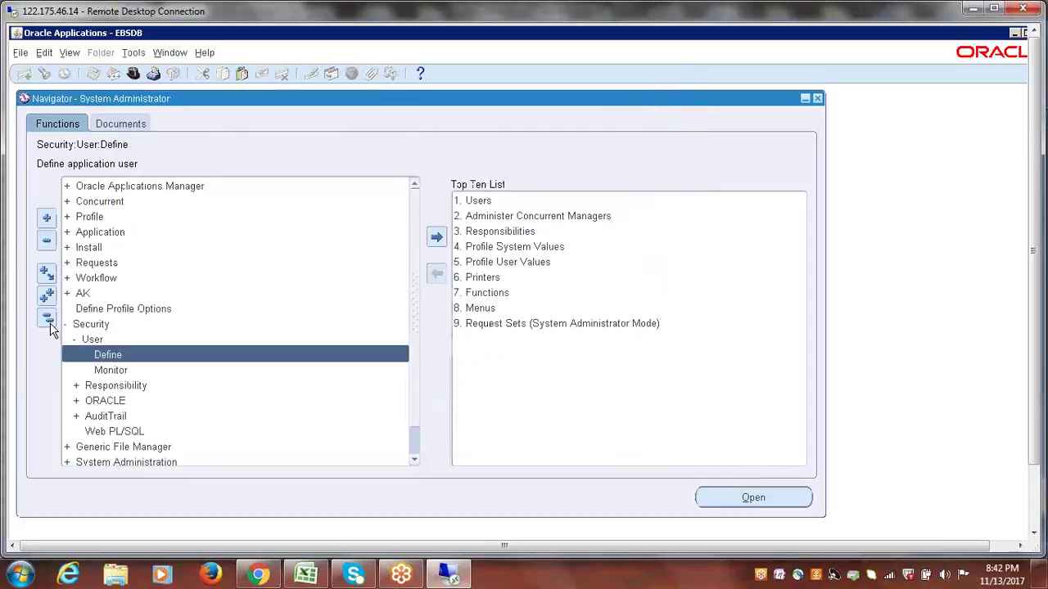
- Collapse the function tree and confirm exiting Oracle Applications
{"action": "left_click", "coordinate": [48, 320]}
{"action": "left_click", "coordinate": [47, 320]}
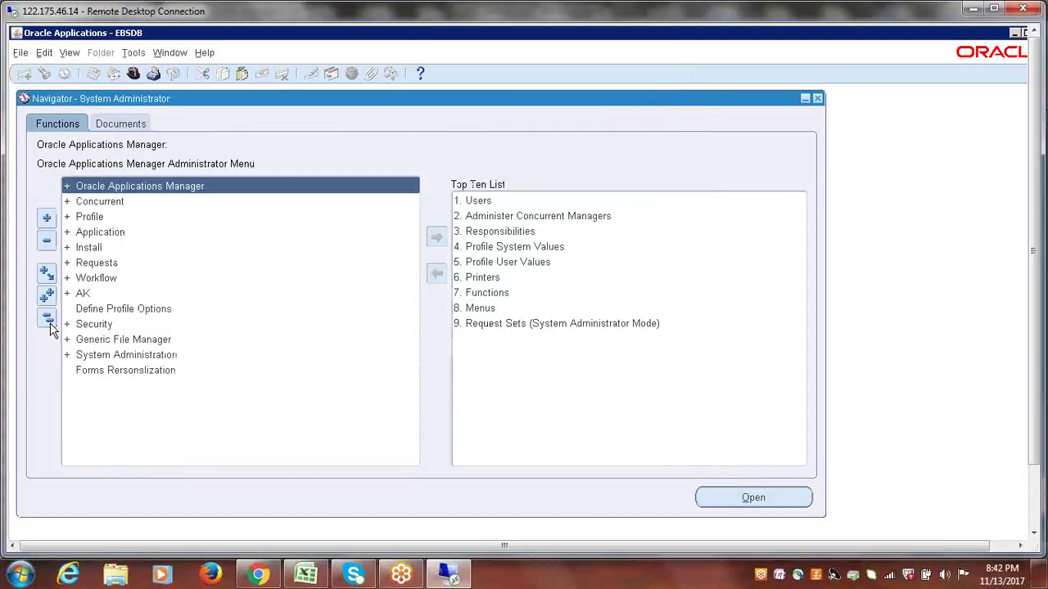
{"action": "left_click", "coordinate": [818, 99]}
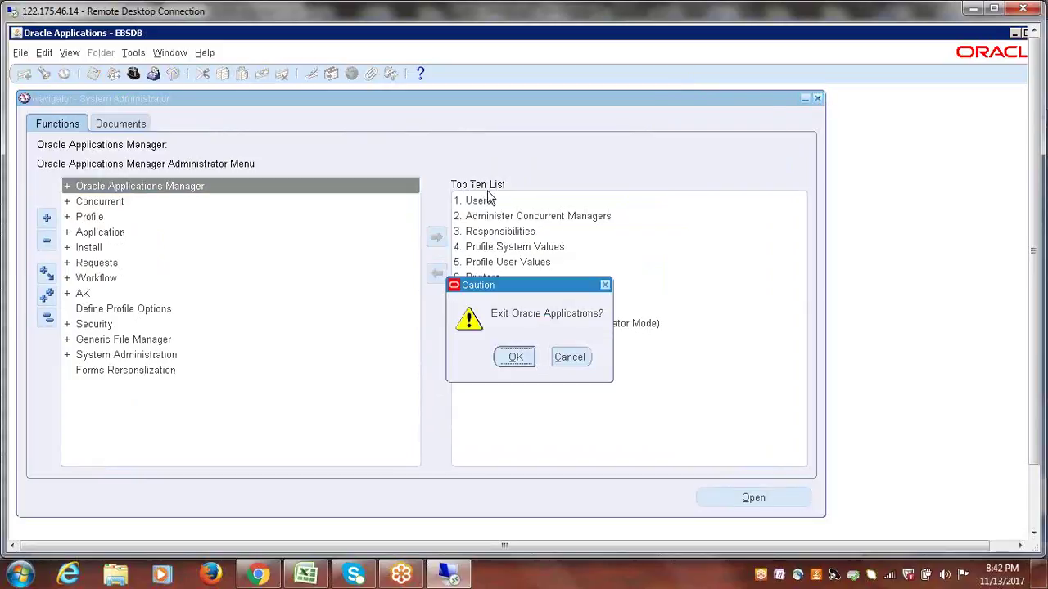
{"action": "left_click", "coordinate": [514, 361]}
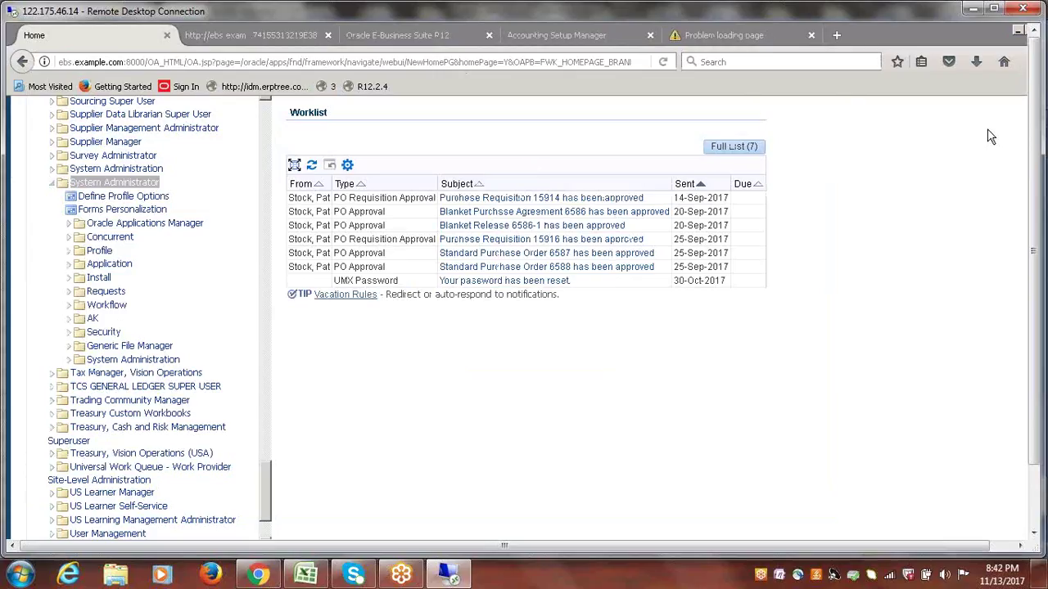
- Close the extra ebs, R12 and Accounting Setup Manager tabs, then log out
{"action": "left_click", "coordinate": [994, 9]}
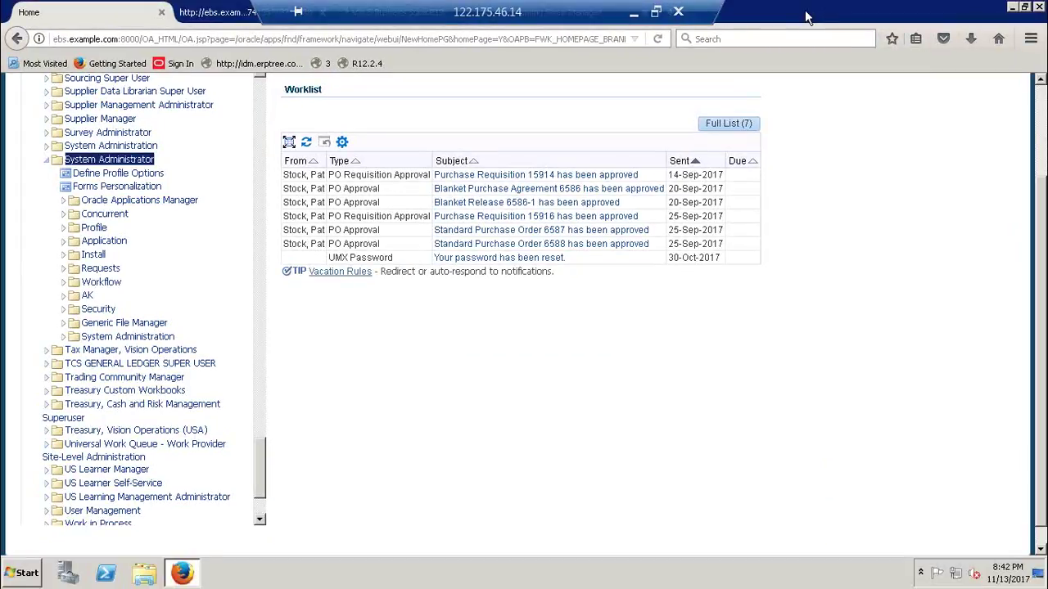
{"action": "left_click_drag", "start_coordinate": [704, 10], "coordinate": [965, 9]}
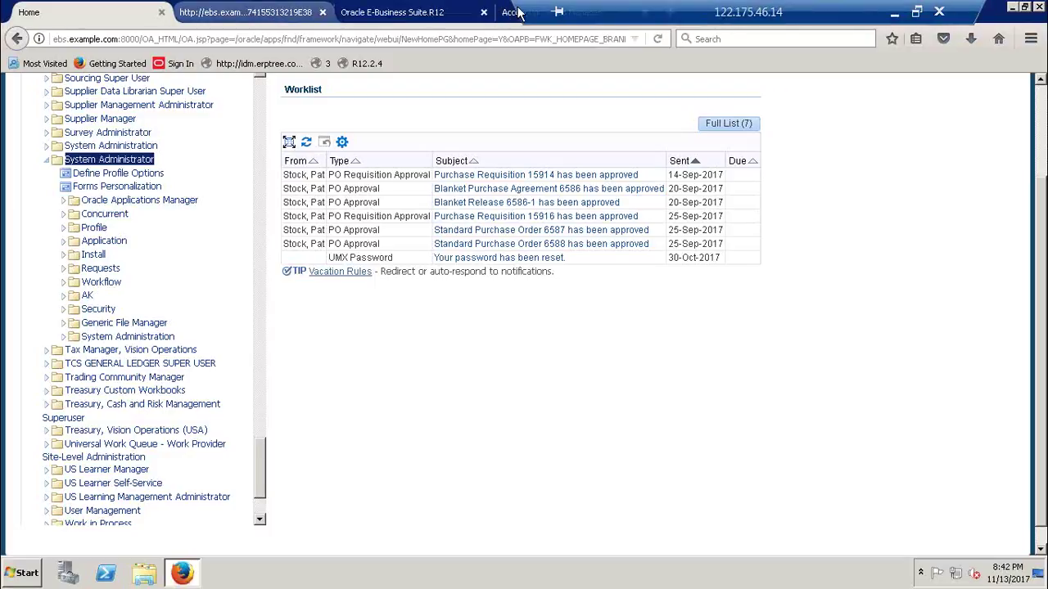
{"action": "left_click", "coordinate": [323, 12]}
{"action": "left_click", "coordinate": [323, 12]}
{"action": "left_click", "coordinate": [322, 13]}
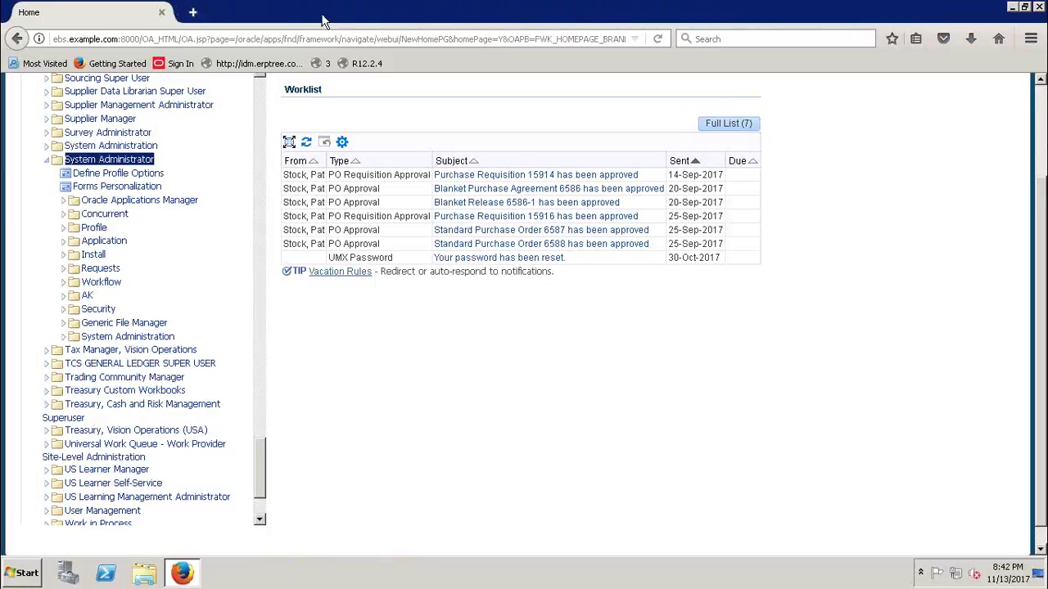
{"action": "scroll", "coordinate": [1040, 325], "scroll_direction": "up", "scroll_amount": 3}
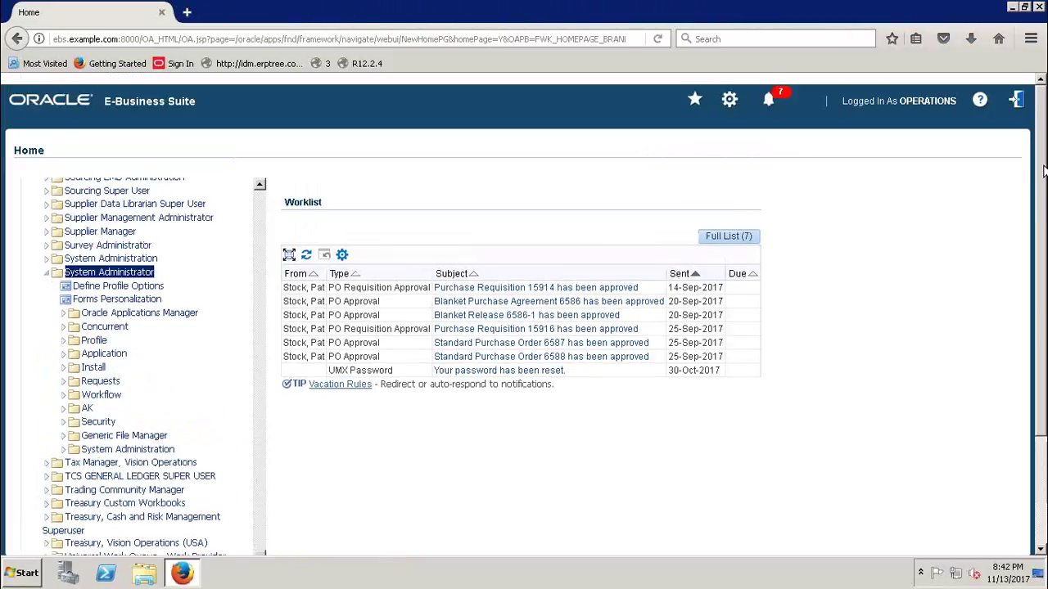
{"action": "left_click", "coordinate": [1018, 102]}
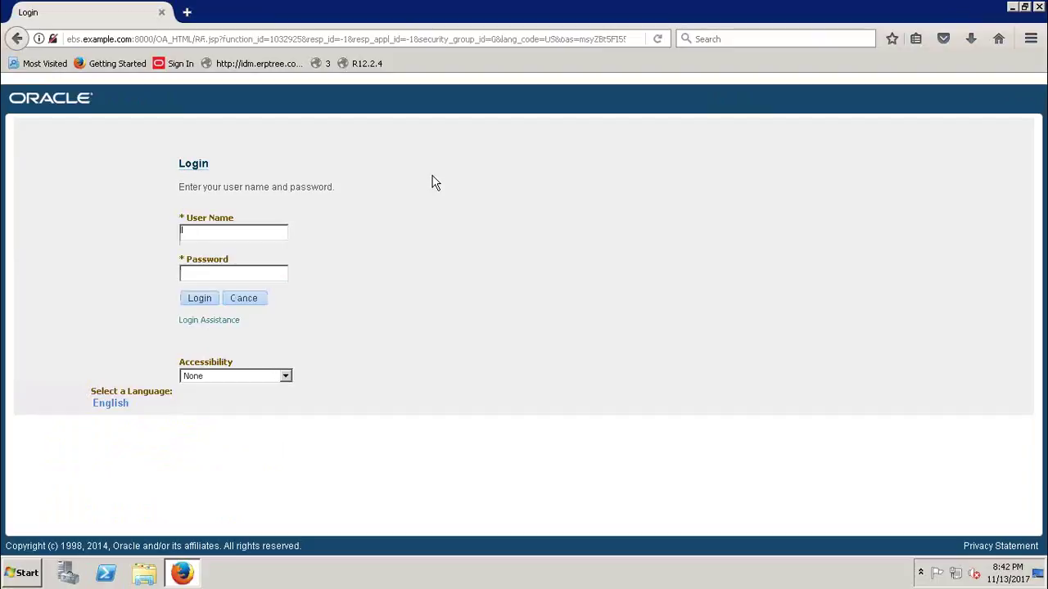
- Sign in as the new ebserptree user with its initial password
{"action": "left_click", "coordinate": [259, 234]}
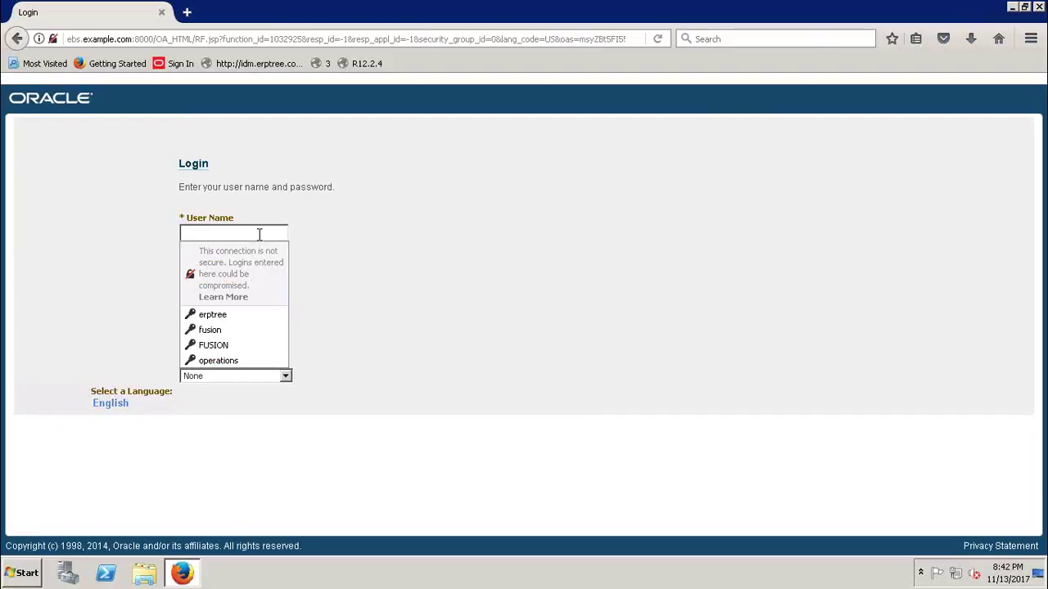
{"action": "type", "text": "ebs"}
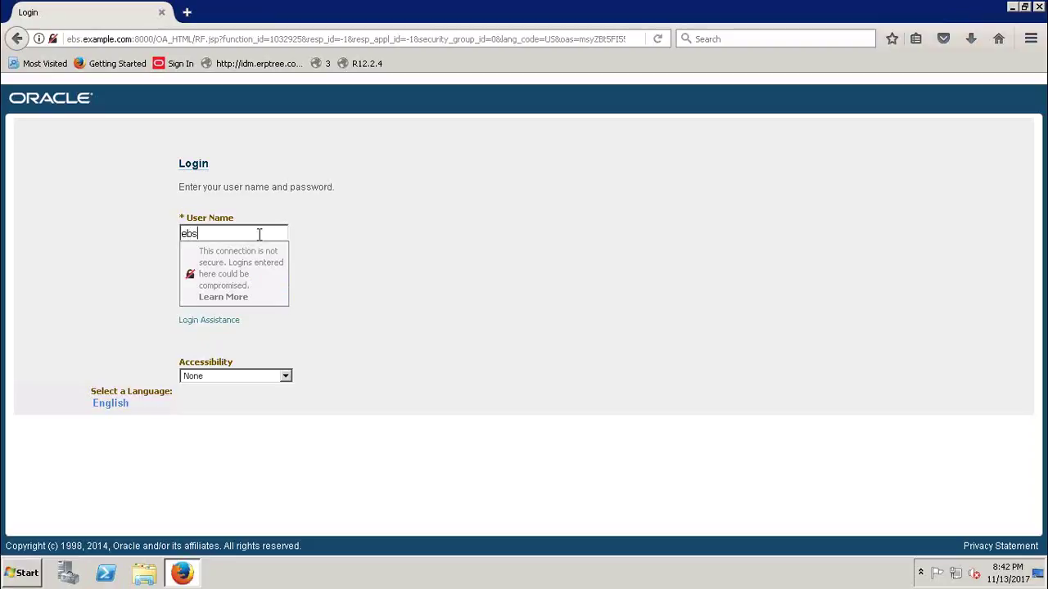
{"action": "type", "text": "erptree"}
{"action": "key", "text": "Tab"}
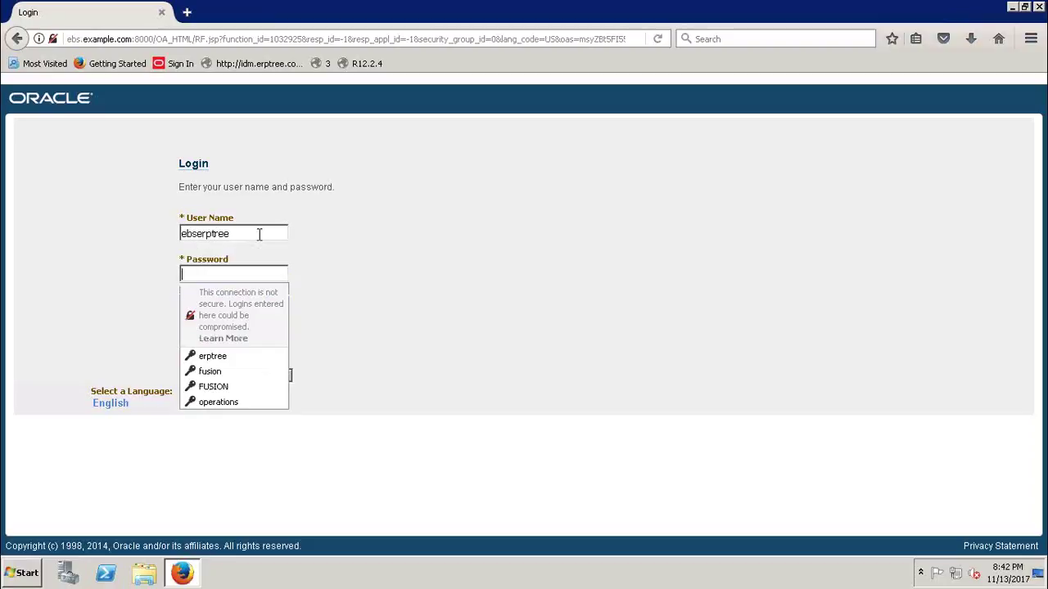
{"action": "type", "text": "******"}
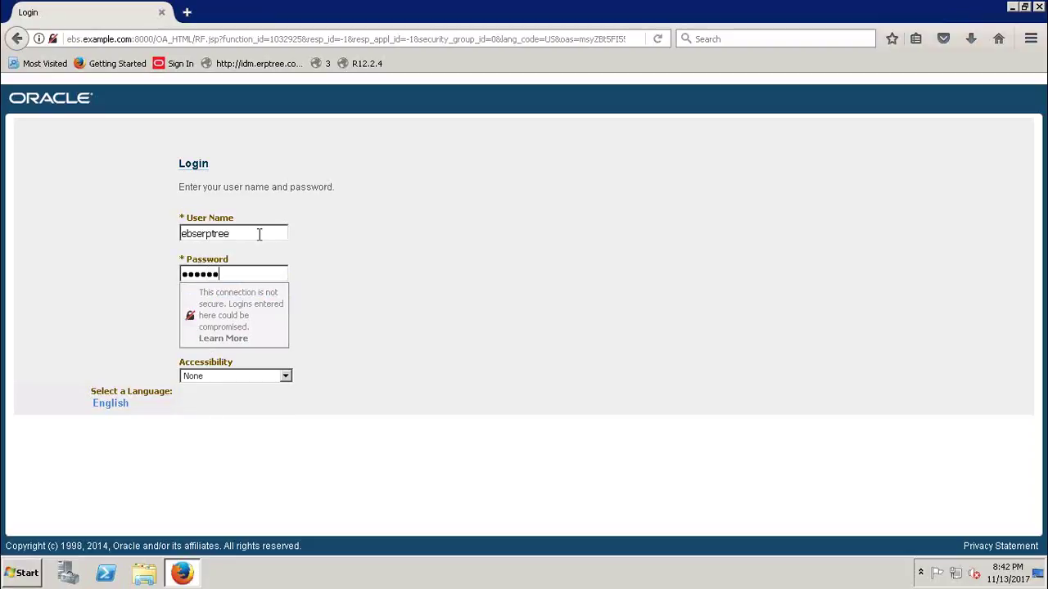
{"action": "key", "text": "Escape"}
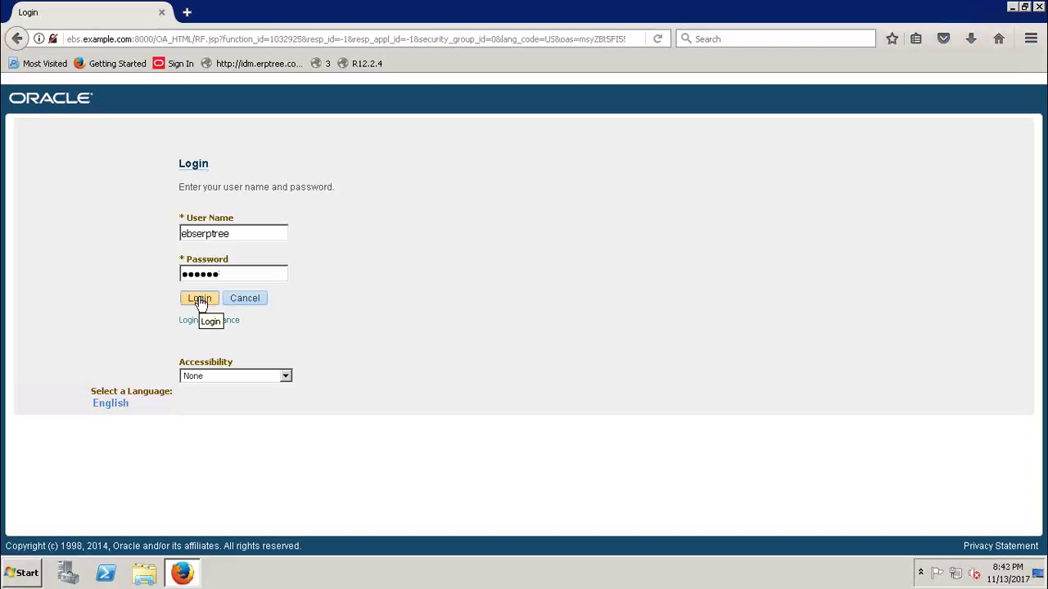
{"action": "left_click", "coordinate": [201, 301]}
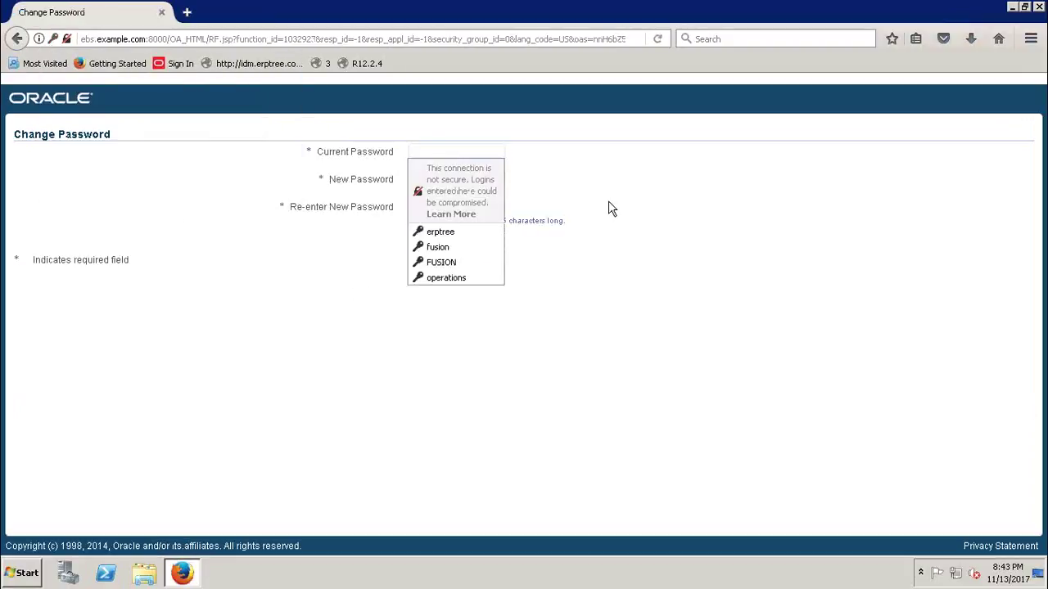
- Replace the current password with a new one and confirm the change
{"action": "left_click", "coordinate": [463, 152]}
{"action": "type", "text": "oracle"}
{"action": "key", "text": "Tab"}
{"action": "type", "text": "welcome"}
{"action": "key", "text": "Tab"}
{"action": "type", "text": "welcome"}
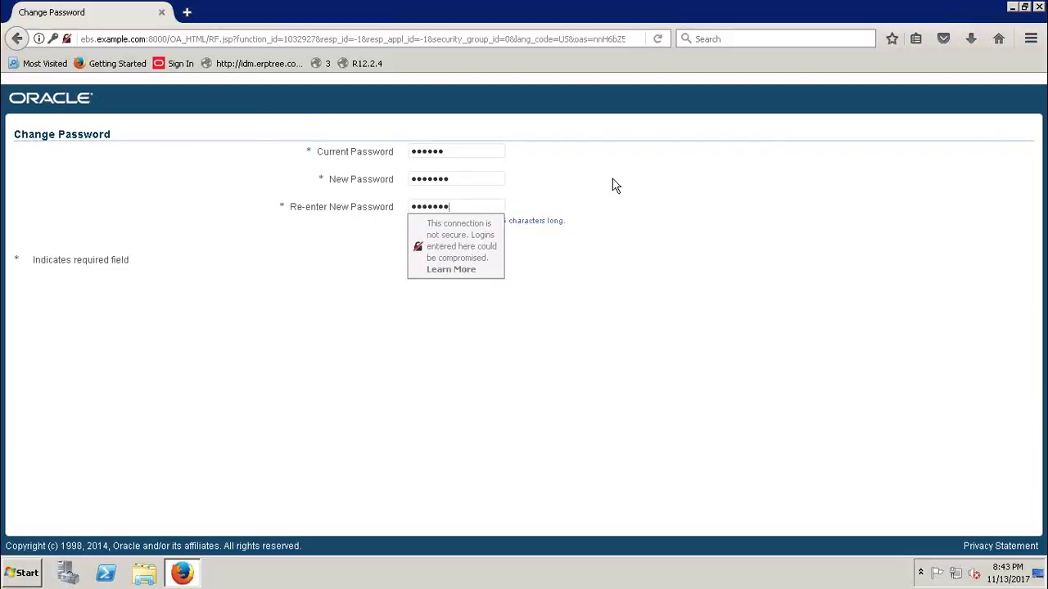
{"action": "key", "text": "Tab"}
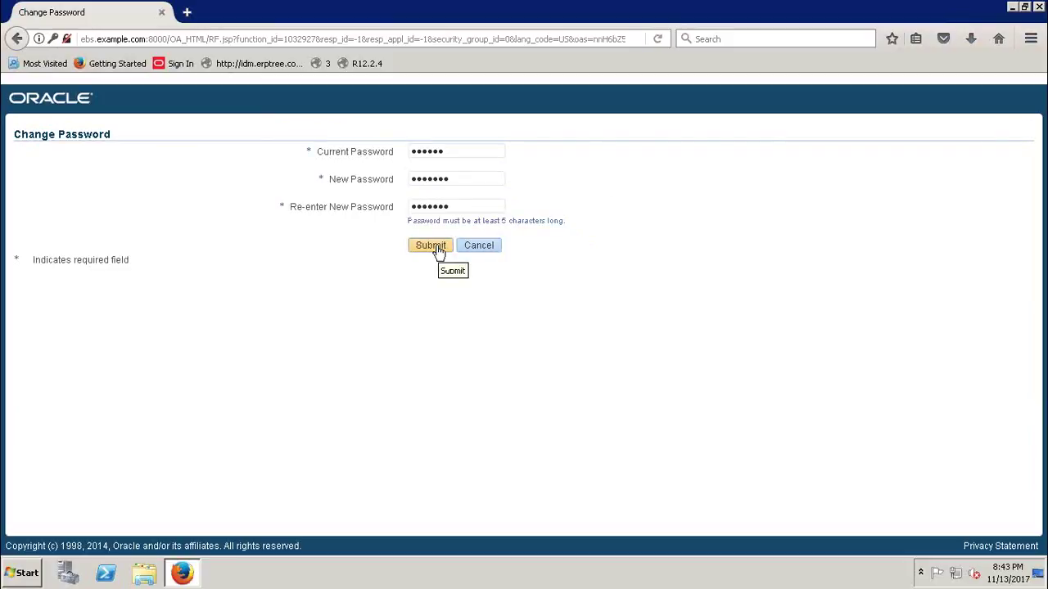
{"action": "left_click", "coordinate": [430, 245]}
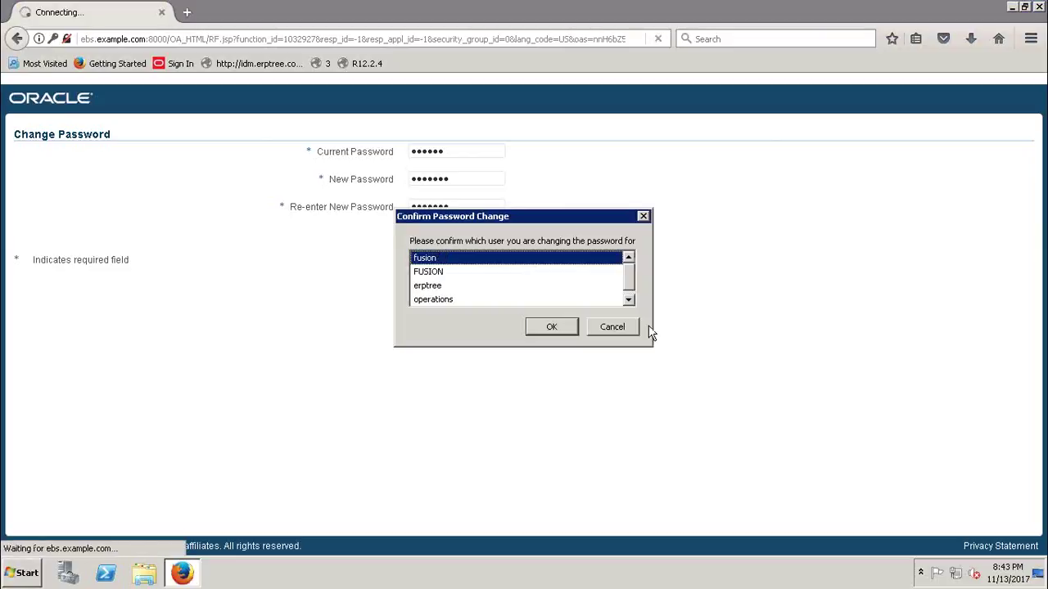
{"action": "left_click", "coordinate": [644, 217]}
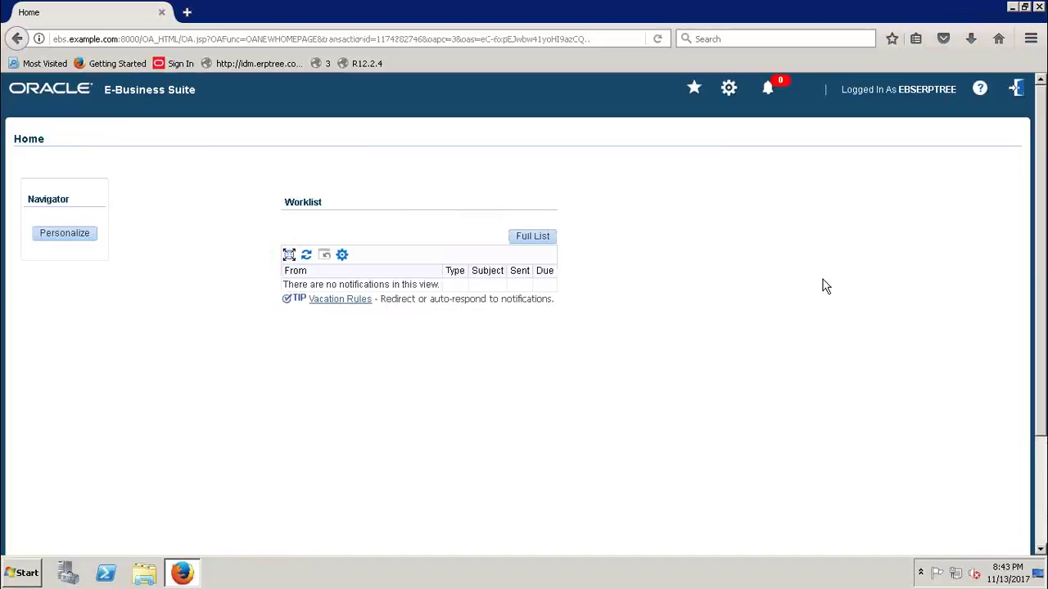
- Reload the Home page and launch Journals under EBSERPTREE General Ledger Manager in Oracle Forms
{"action": "left_click", "coordinate": [660, 43]}
{"action": "left_click", "coordinate": [655, 39]}
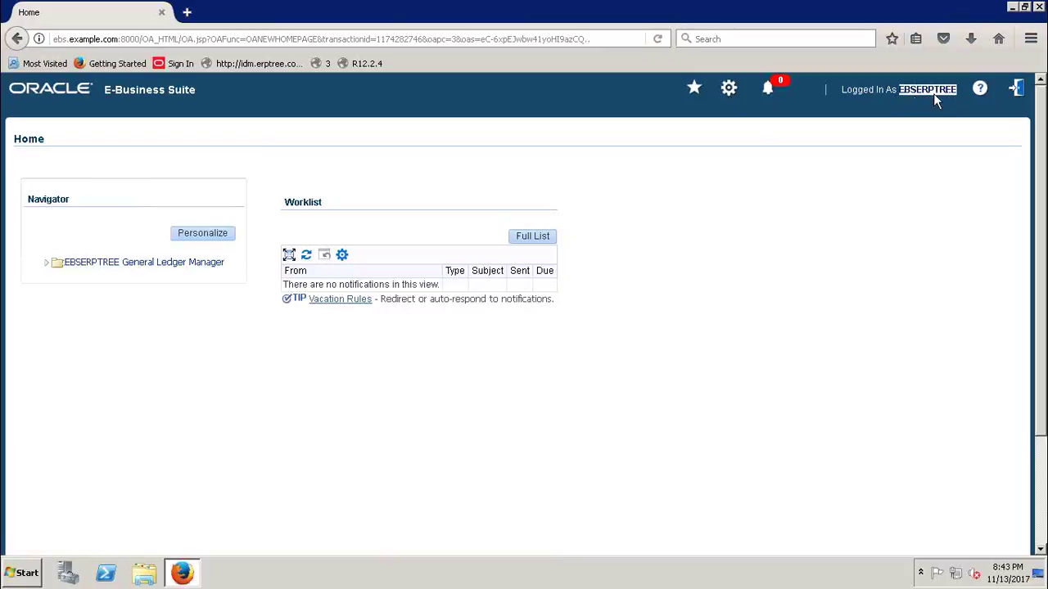
{"action": "left_click", "coordinate": [292, 131]}
{"action": "left_click", "coordinate": [46, 267]}
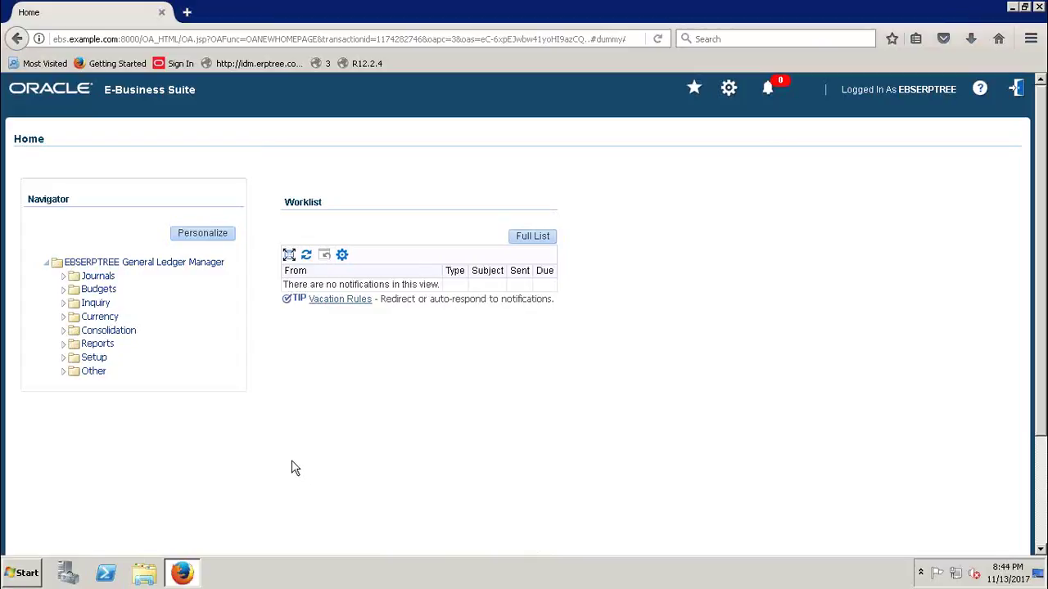
{"action": "left_click", "coordinate": [64, 279]}
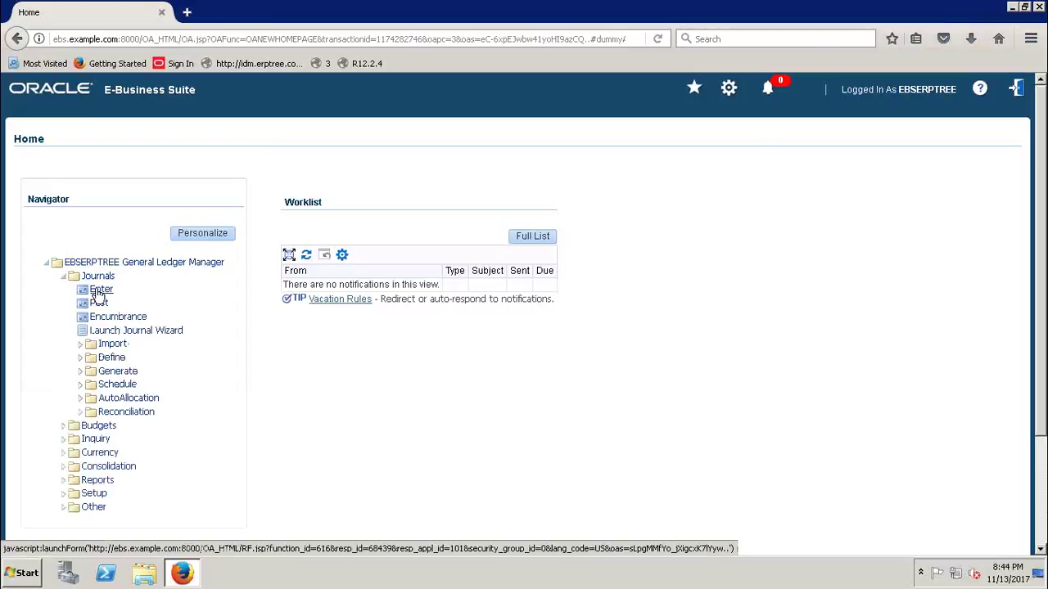
{"action": "left_click", "coordinate": [95, 291]}
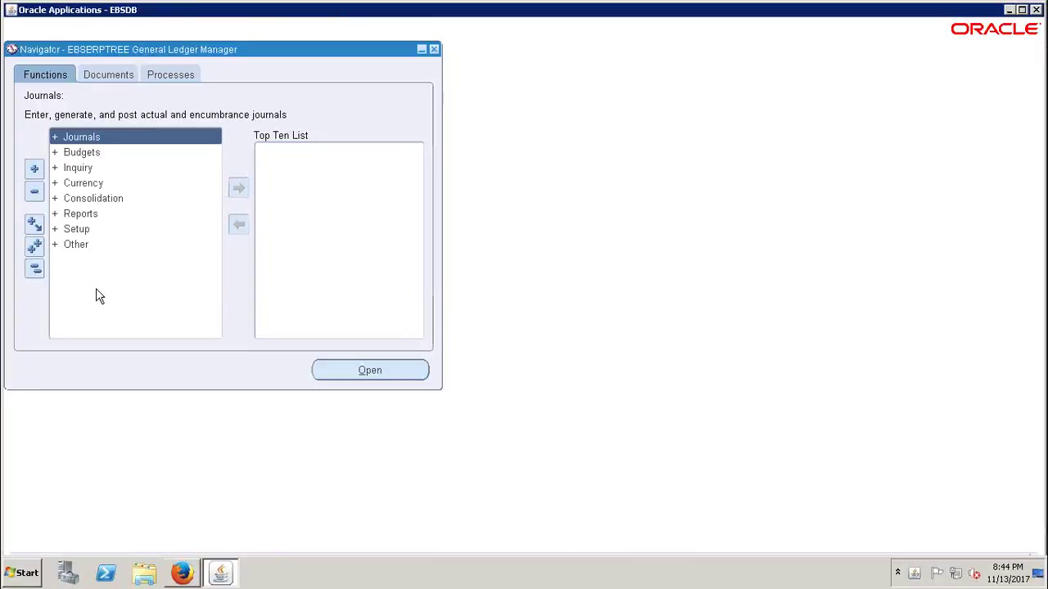
{"action": "key", "text": "Return"}
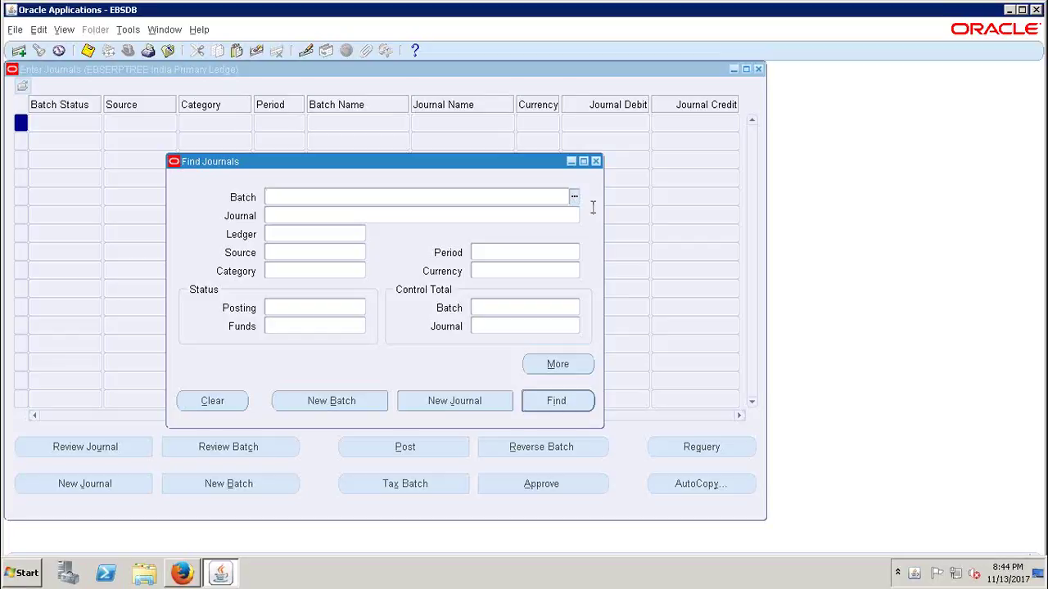
- Close the Enter Journals window and enlarge and reposition the Navigator
{"action": "left_click", "coordinate": [596, 162]}
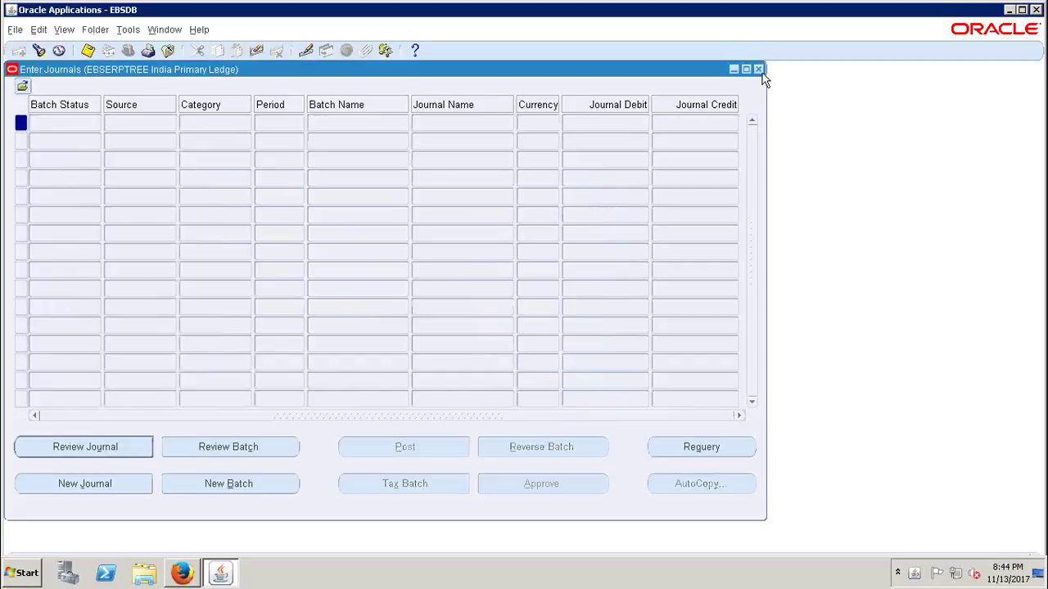
{"action": "left_click", "coordinate": [758, 69]}
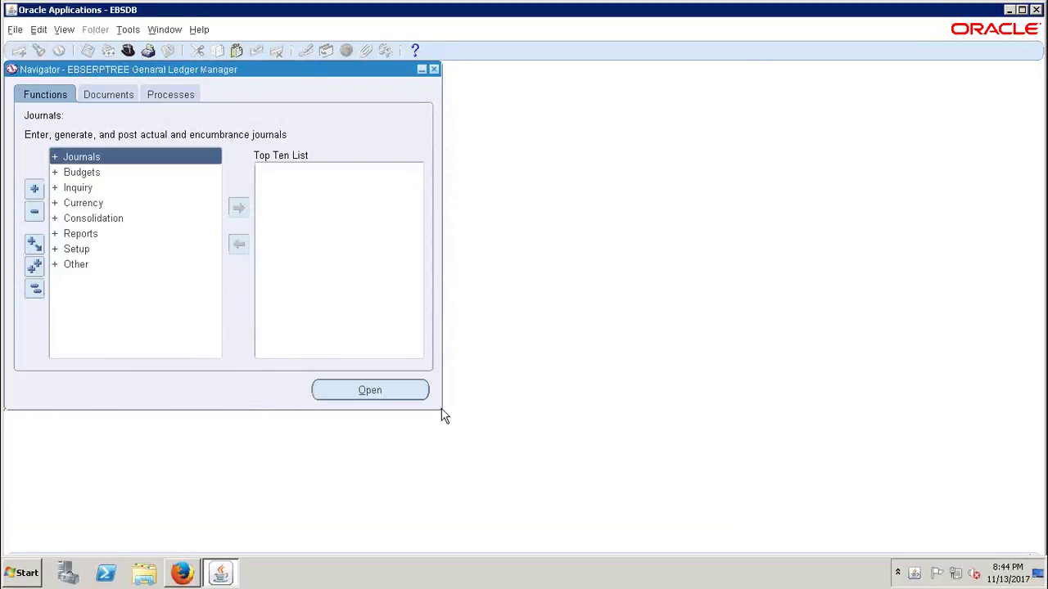
{"action": "left_click_drag", "start_coordinate": [443, 415], "coordinate": [749, 503]}
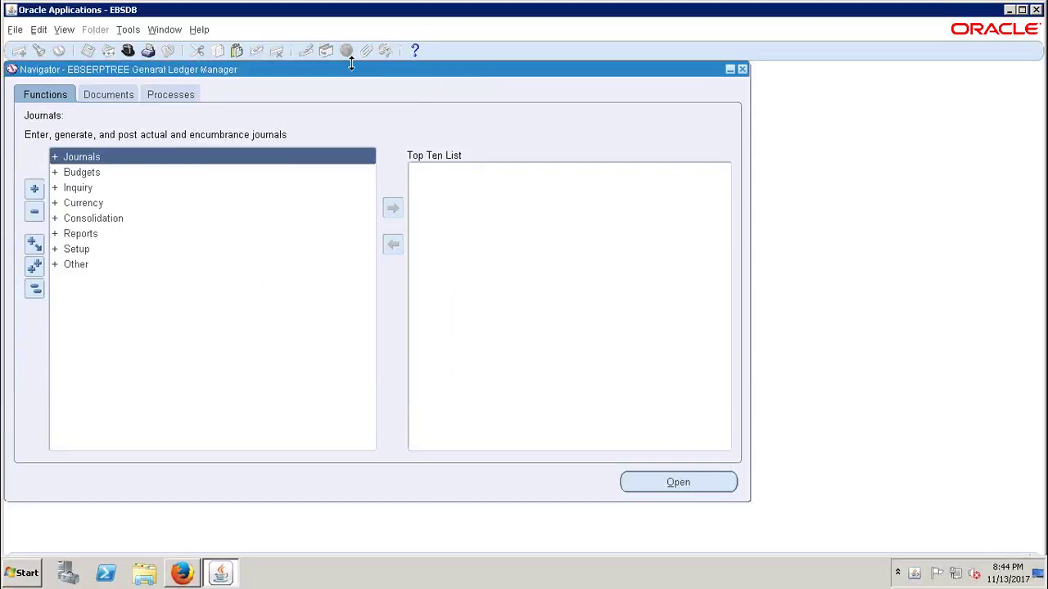
{"action": "left_click_drag", "start_coordinate": [360, 72], "coordinate": [382, 93]}
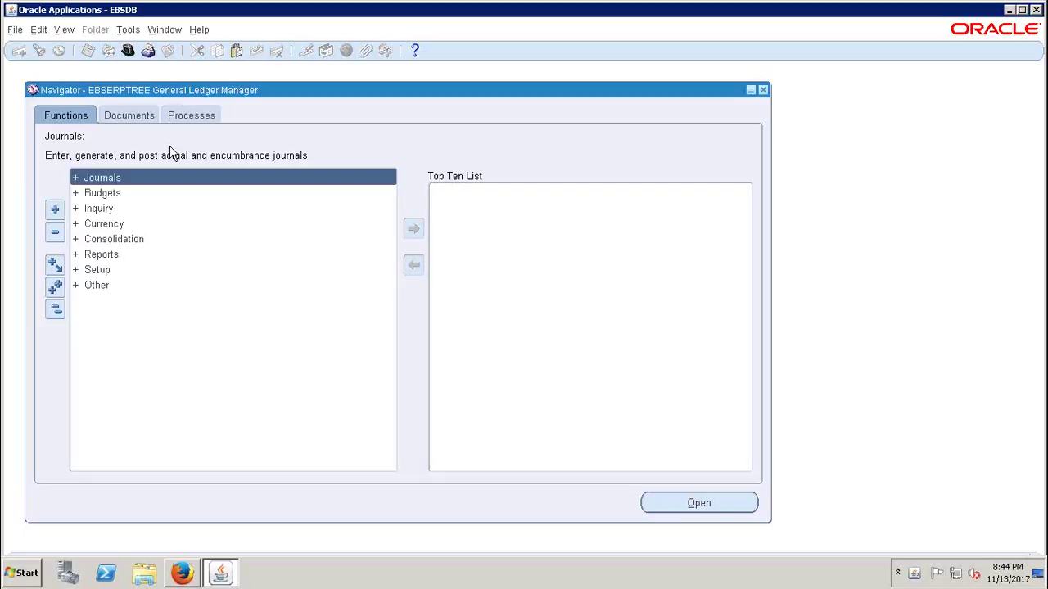
- Browse Setup > Financials branches and open the Currencies form
{"action": "double_click", "coordinate": [98, 269]}
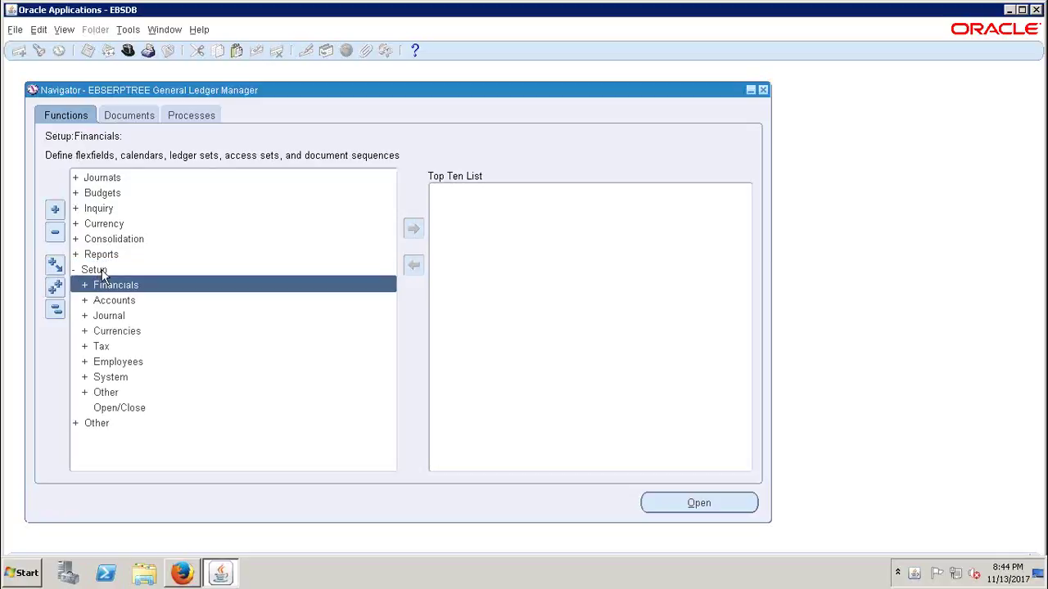
{"action": "double_click", "coordinate": [116, 285]}
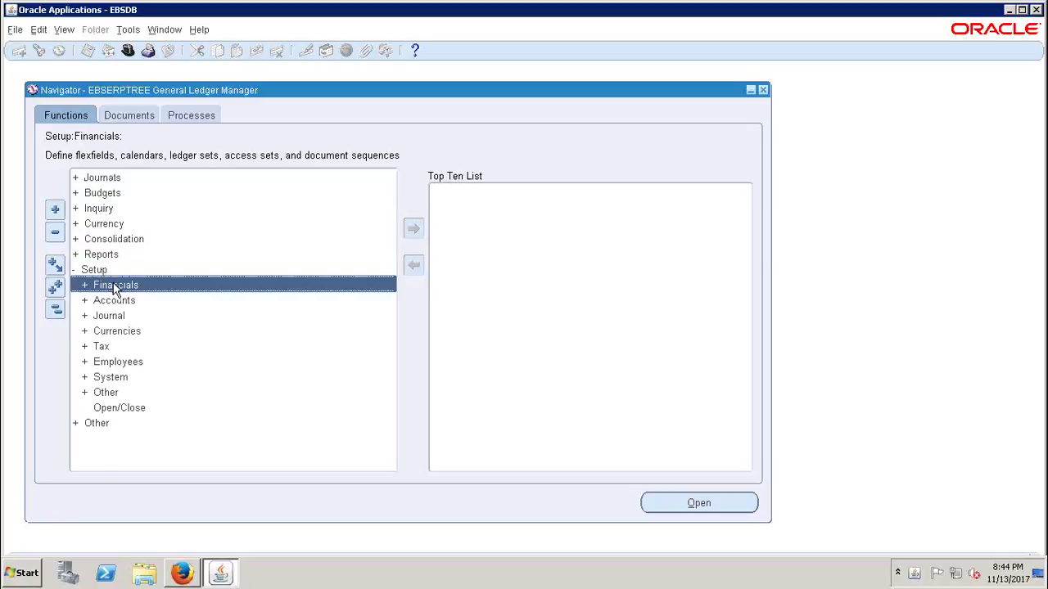
{"action": "double_click", "coordinate": [126, 317]}
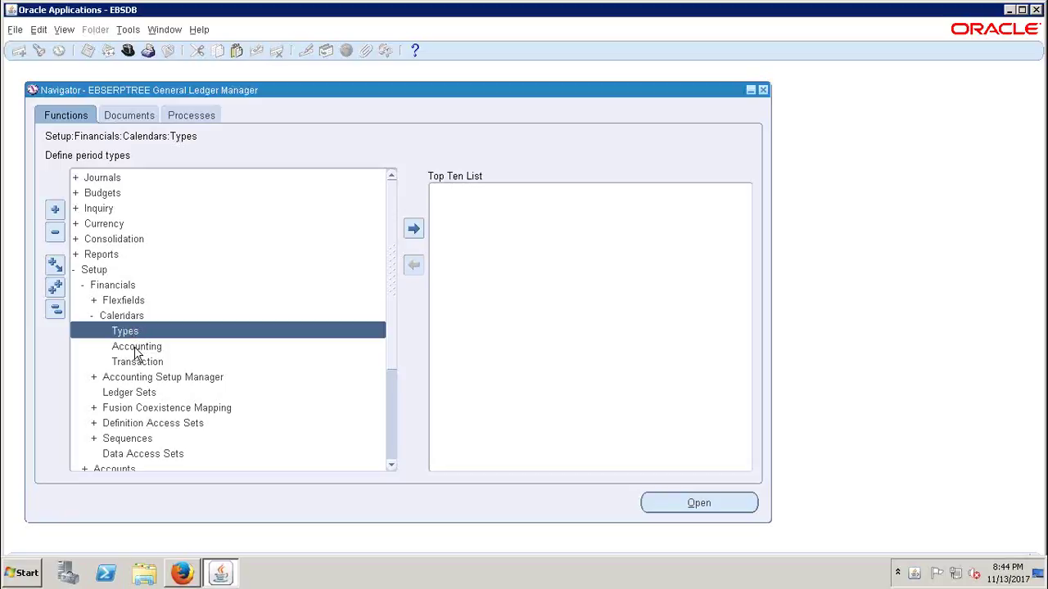
{"action": "double_click", "coordinate": [95, 273]}
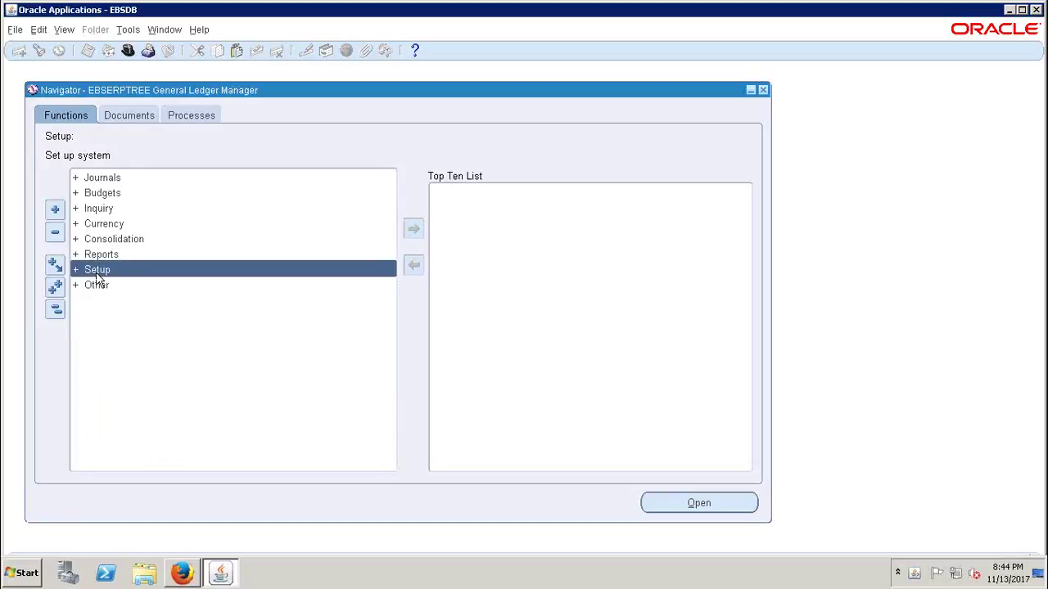
{"action": "double_click", "coordinate": [95, 275]}
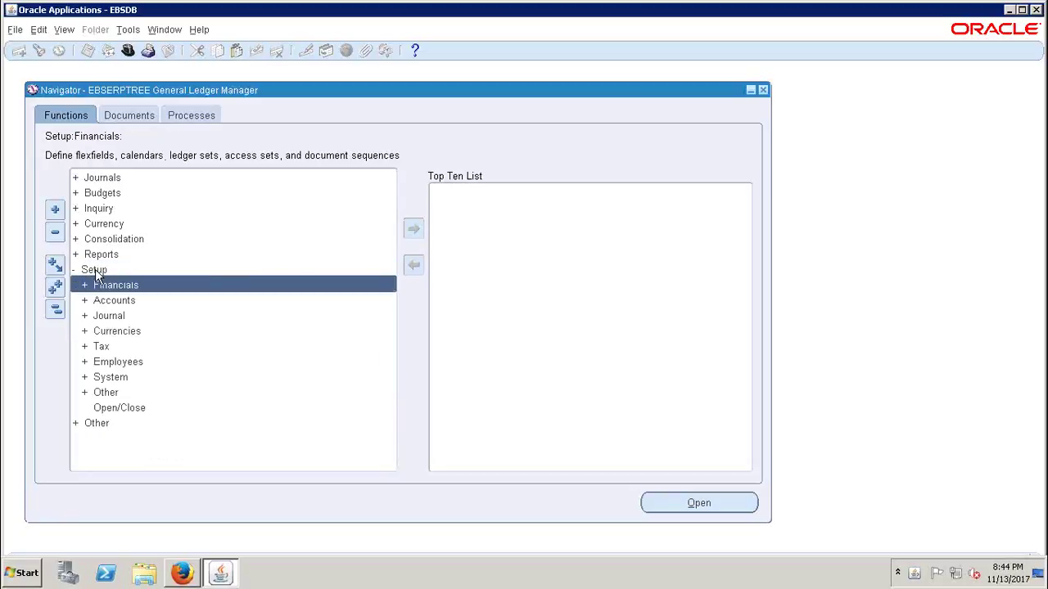
{"action": "double_click", "coordinate": [116, 332]}
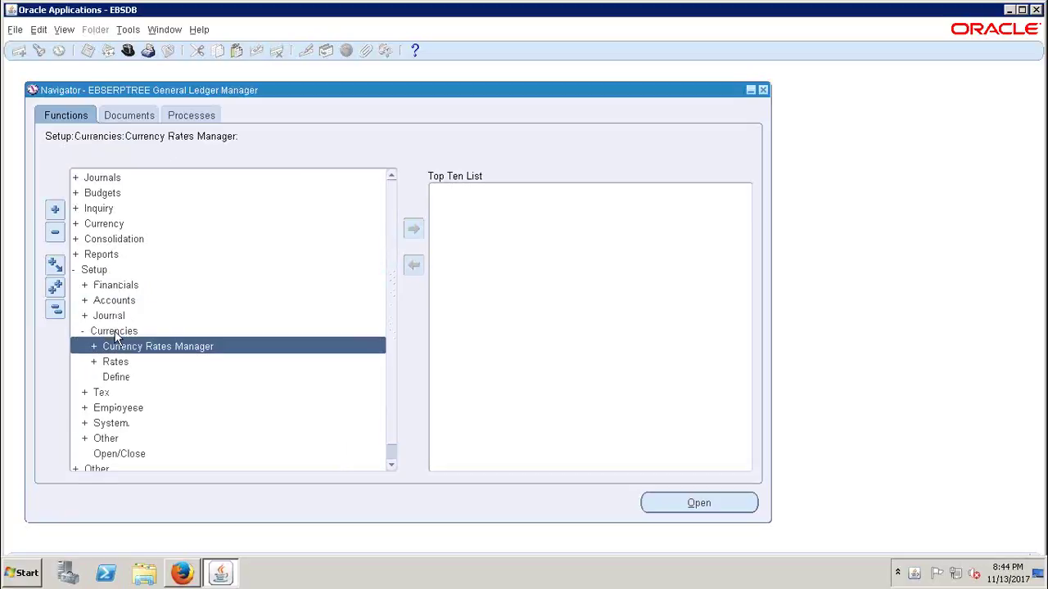
{"action": "double_click", "coordinate": [115, 377]}
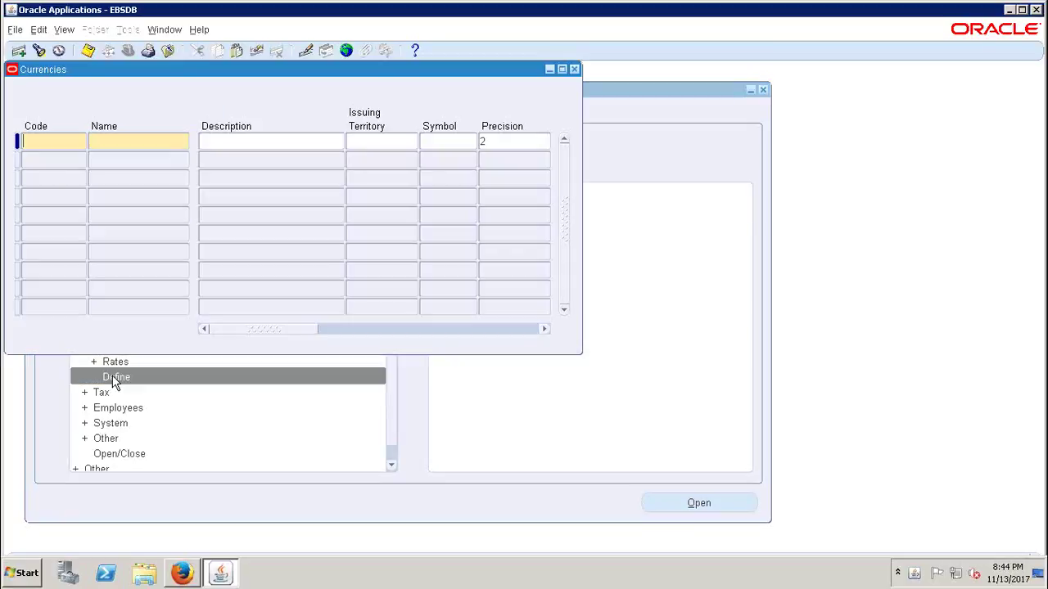
- Close Currencies and launch Setup > Financials > Accounting Setup Manager > Accounting Setups
{"action": "left_click", "coordinate": [574, 69]}
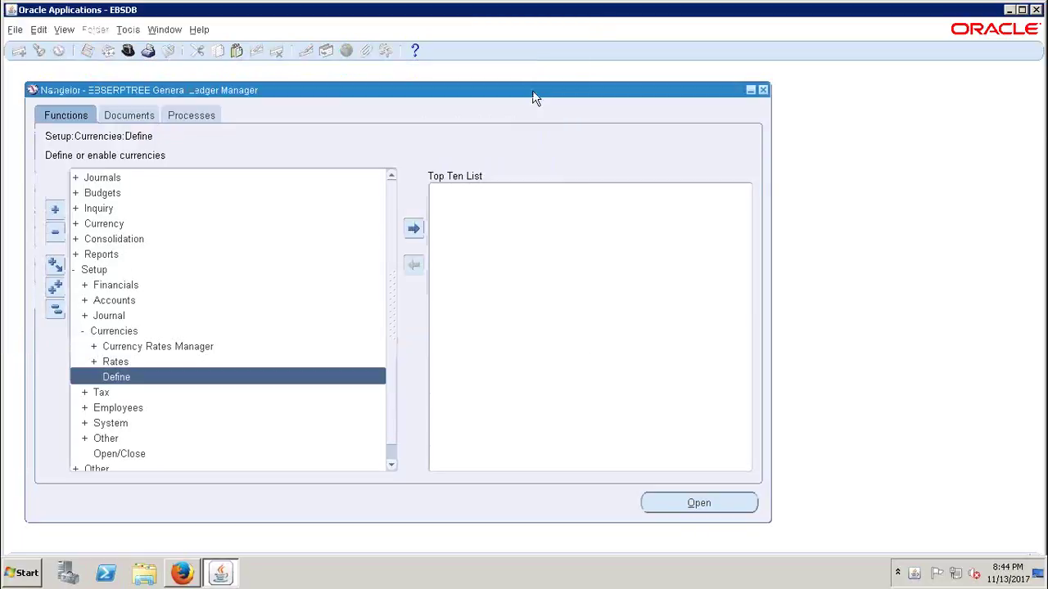
{"action": "left_click", "coordinate": [54, 312]}
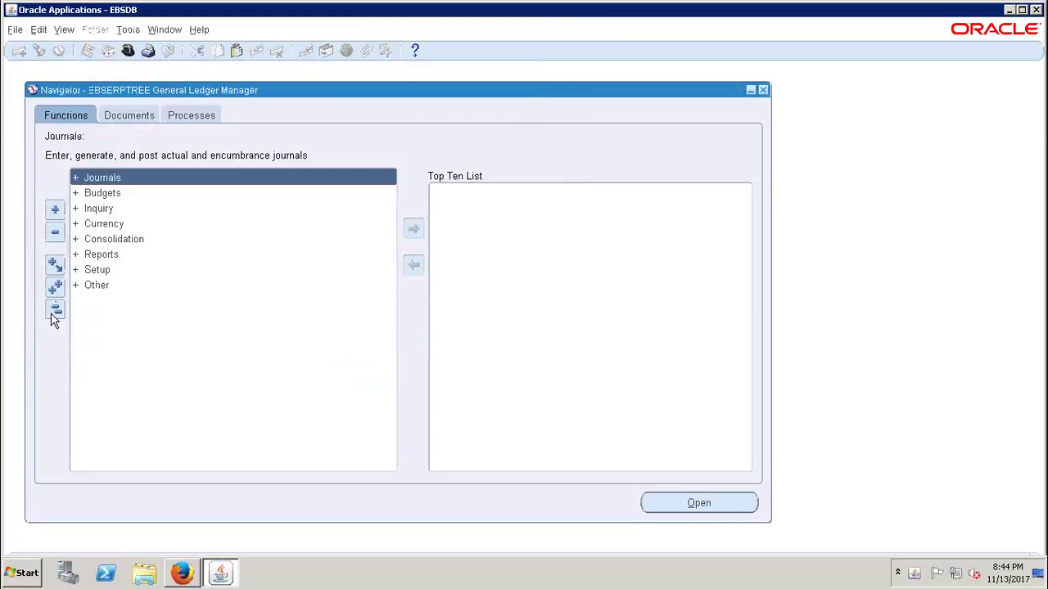
{"action": "double_click", "coordinate": [97, 271]}
{"action": "double_click", "coordinate": [123, 288]}
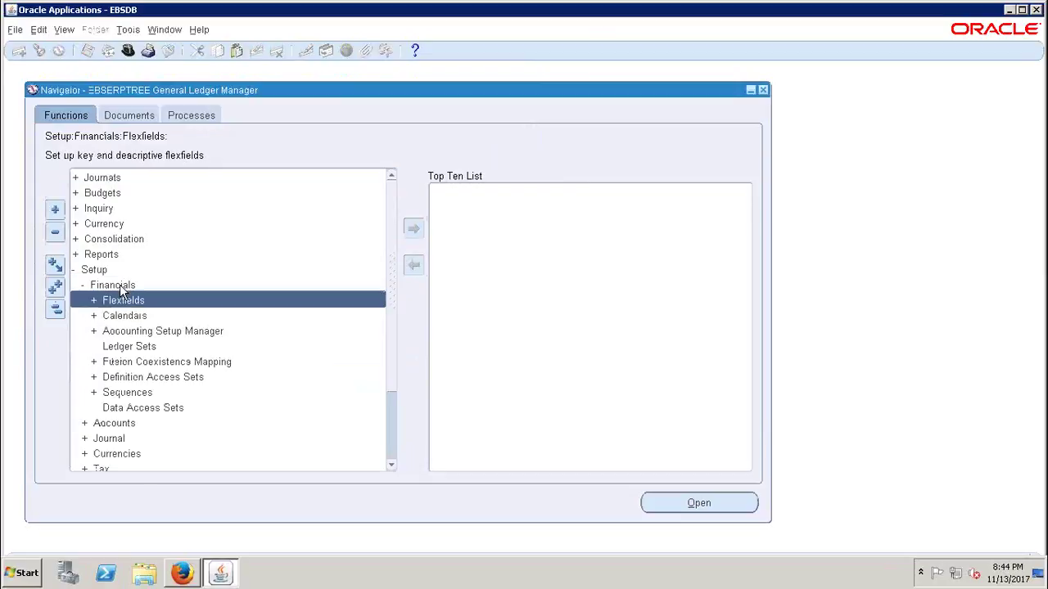
{"action": "double_click", "coordinate": [164, 336]}
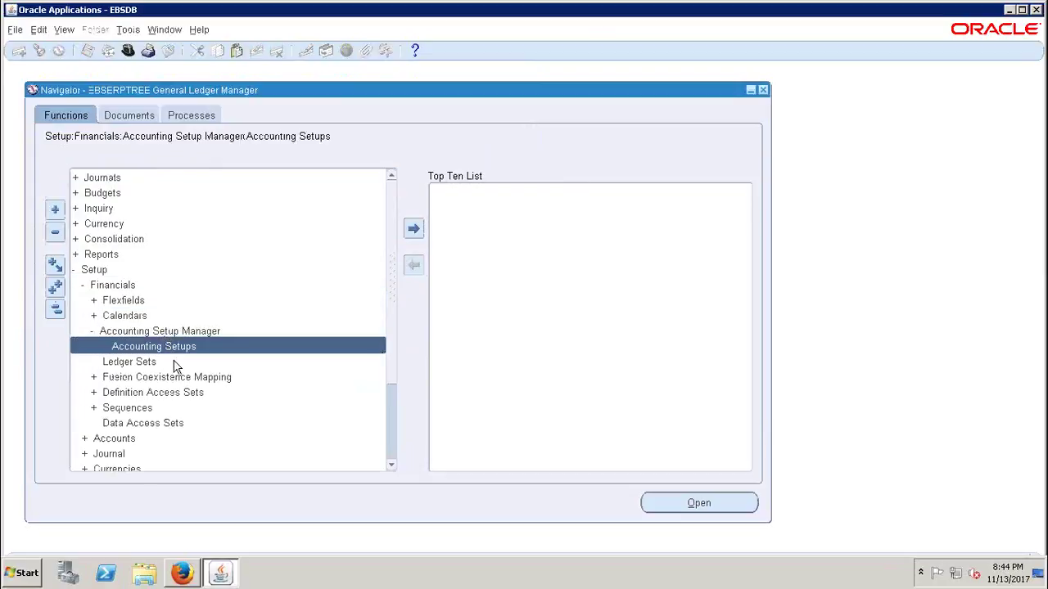
{"action": "double_click", "coordinate": [165, 346]}
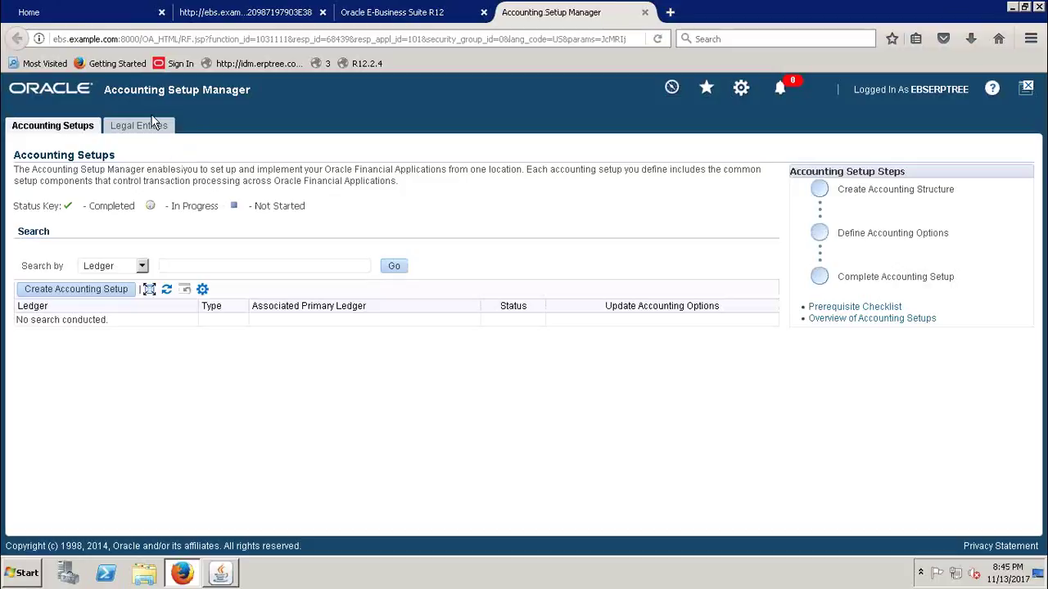
{"action": "left_click", "coordinate": [139, 126]}
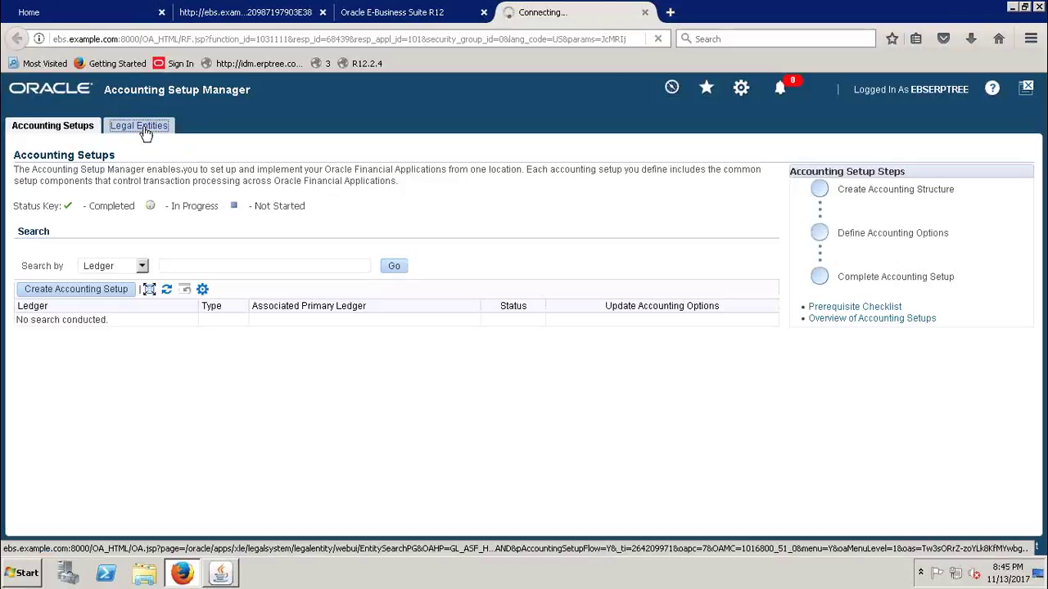
{"action": "left_click", "coordinate": [66, 128]}
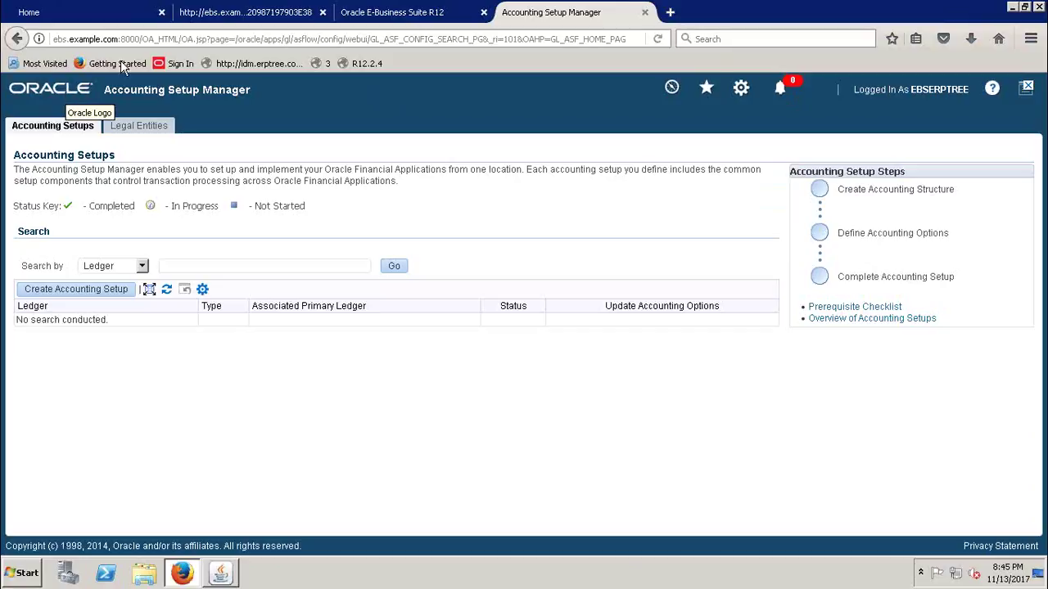
- Bring the General Ledger Manager Navigator forward and collapse all its branches
{"action": "left_click", "coordinate": [220, 573]}
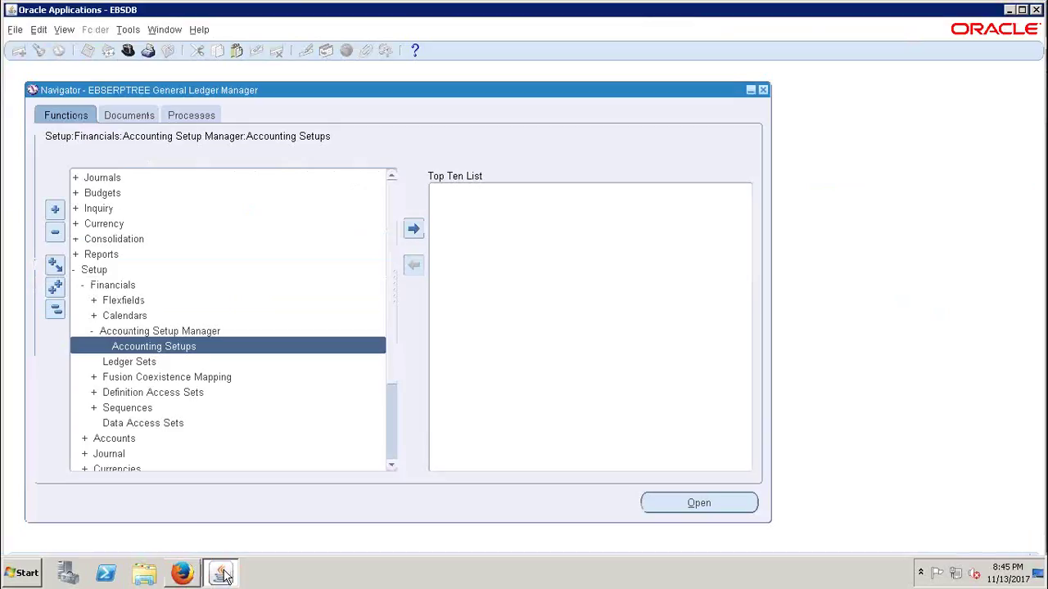
{"action": "left_click", "coordinate": [55, 310]}
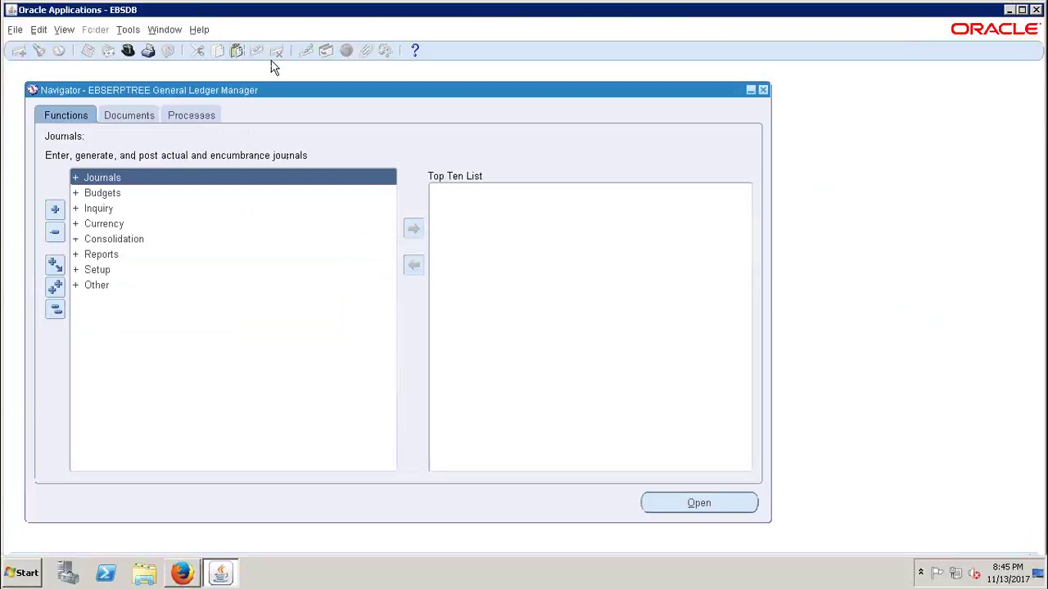
{"action": "mouse_move", "coordinate": [265, 88]}
{"action": "left_mouse_down"}
{"action": "mouse_move", "coordinate": [254, 82]}
{"action": "mouse_move", "coordinate": [263, 89]}
{"action": "left_mouse_up"}
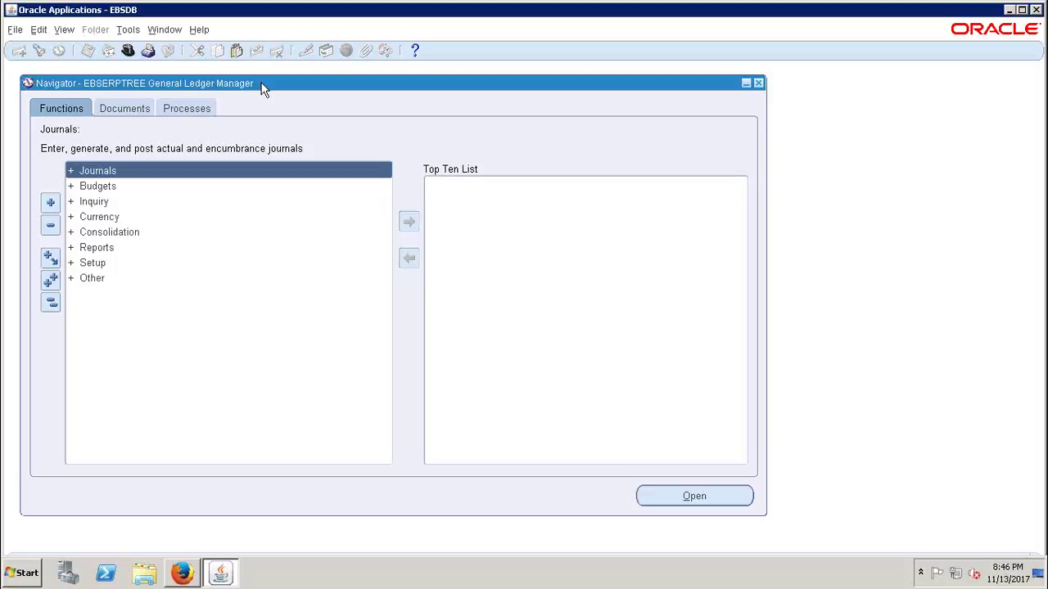
{"action": "left_click_drag", "start_coordinate": [262, 89], "coordinate": [262, 84]}
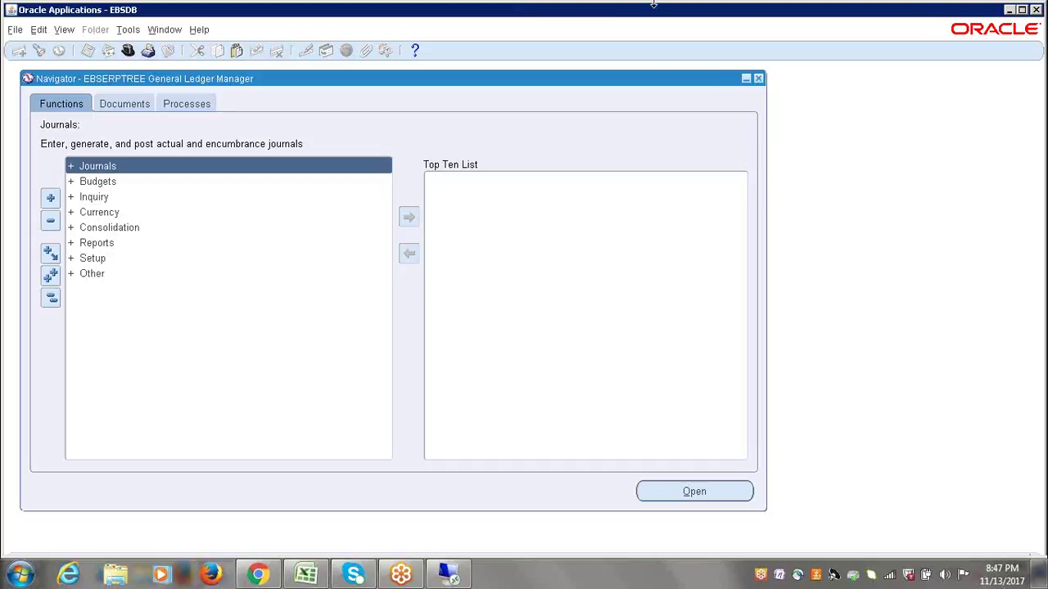
- Enter the new task 'Open GL Periods' in checklist cell A140
{"action": "mouse_move", "coordinate": [653, 4]}
{"action": "left_click", "coordinate": [895, 18]}
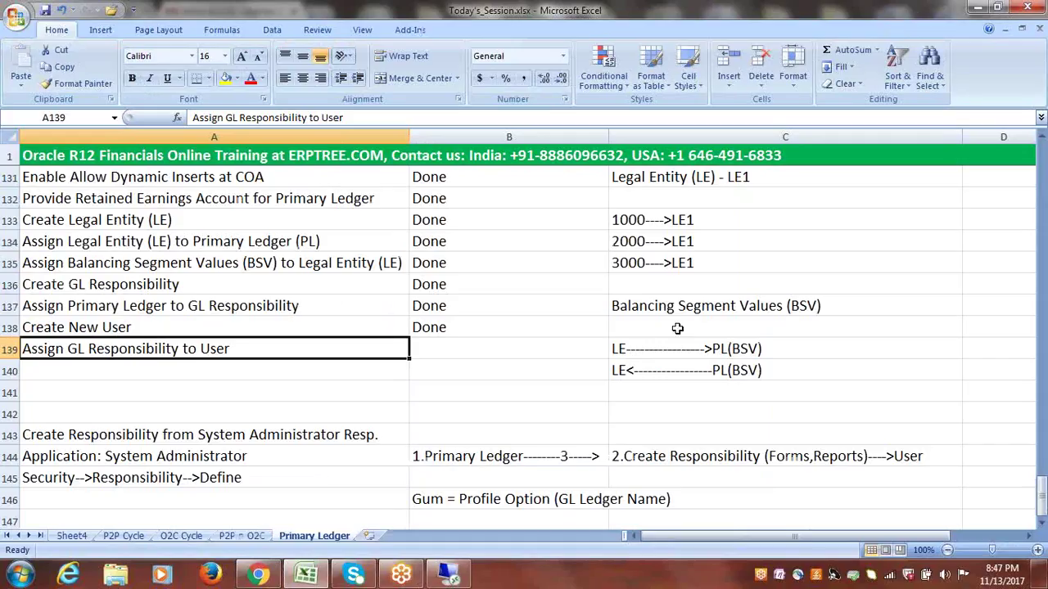
{"action": "left_click", "coordinate": [1041, 523]}
{"action": "left_click", "coordinate": [1041, 523]}
{"action": "left_click", "coordinate": [1042, 523]}
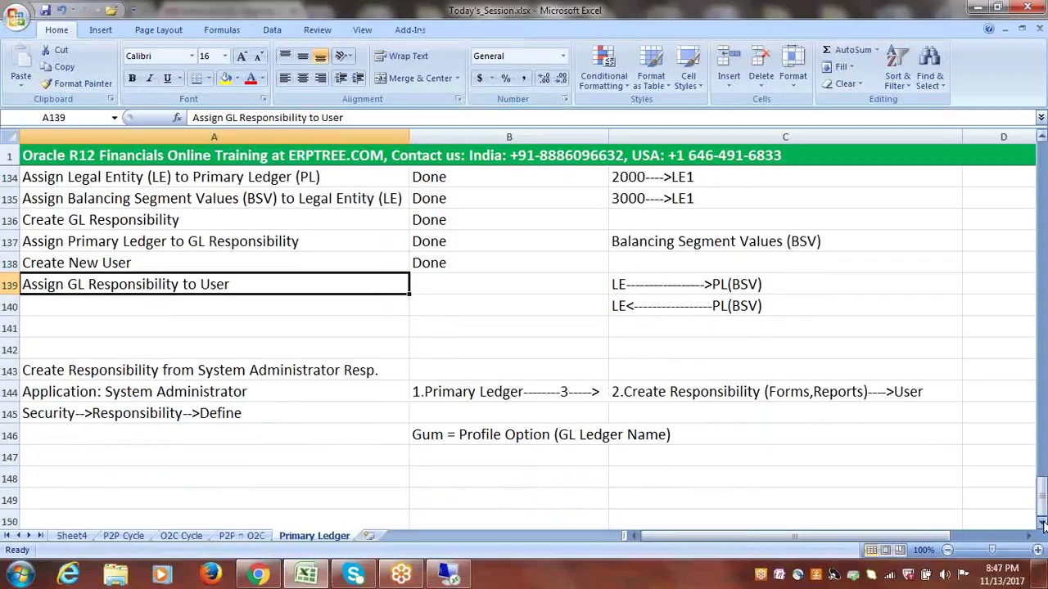
{"action": "left_click", "coordinate": [121, 306]}
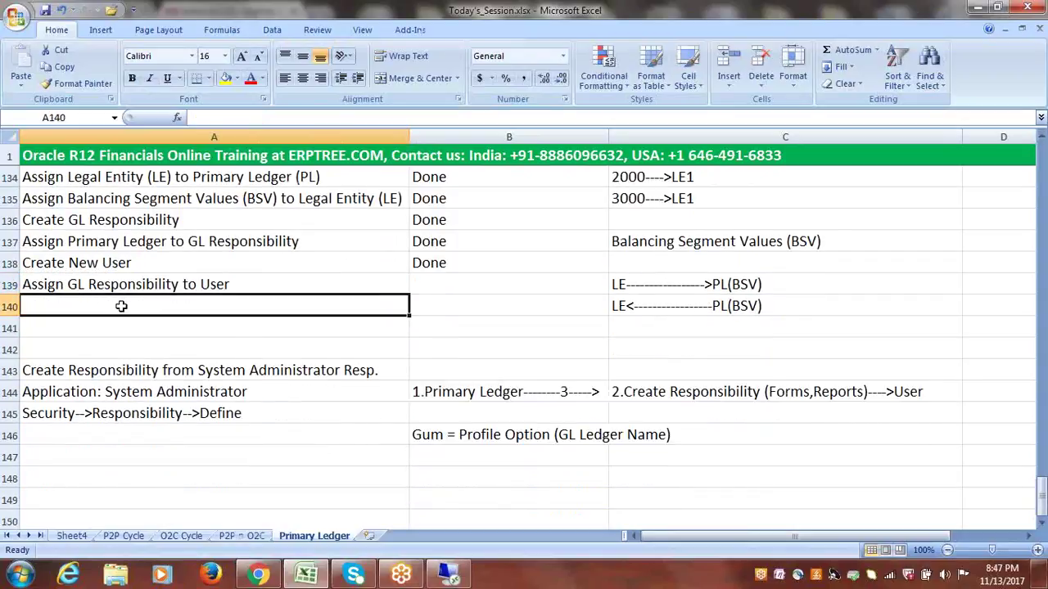
{"action": "type", "text": "O"}
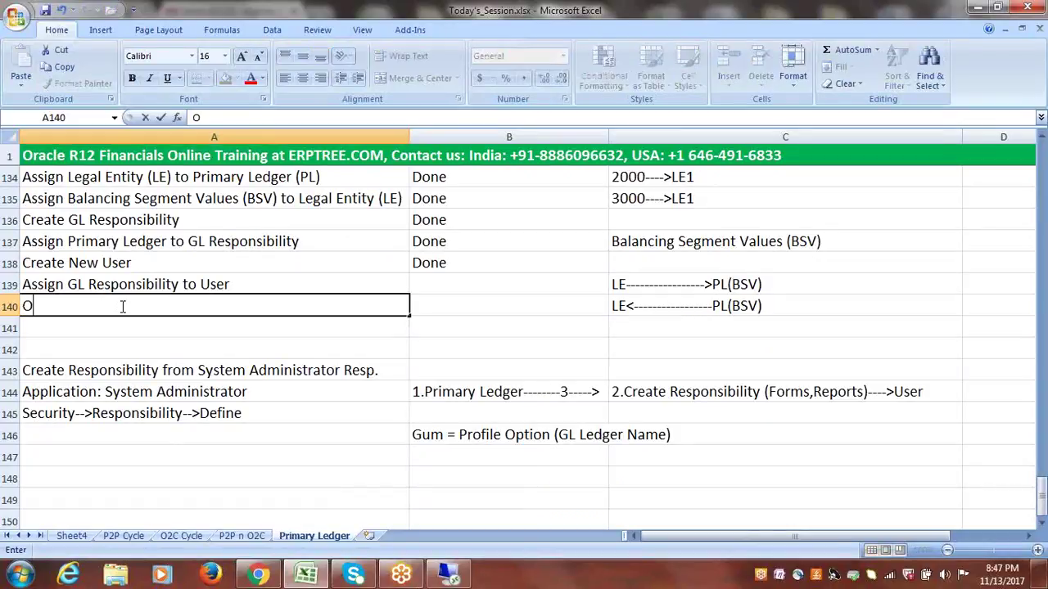
{"action": "type", "text": "pen GL Periods"}
{"action": "left_click", "coordinate": [166, 328]}
{"action": "left_click", "coordinate": [172, 306]}
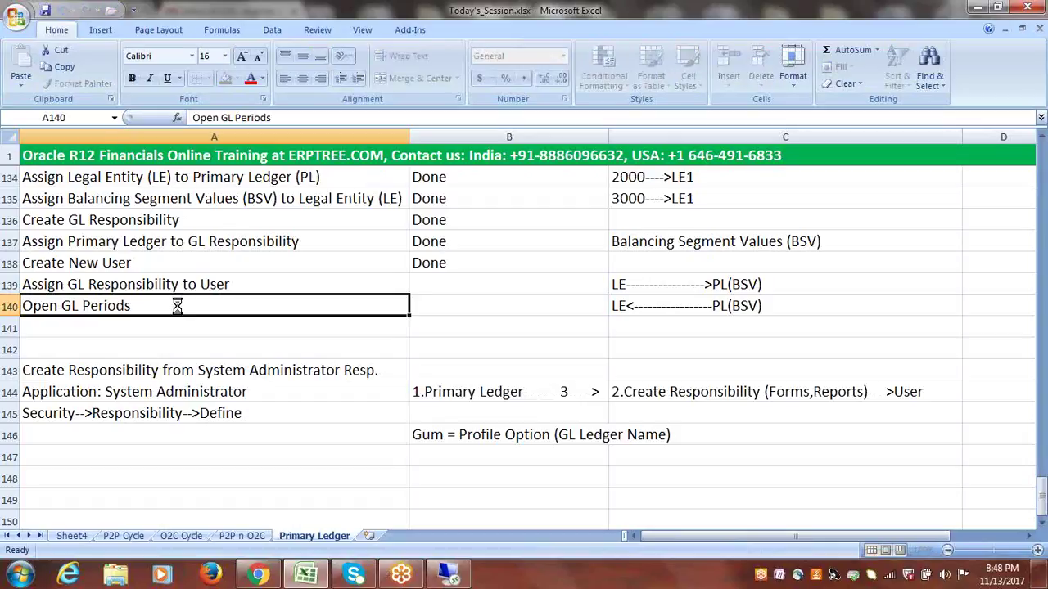
- Add 'Create Journal' as the next task in cell A141
{"action": "double_click", "coordinate": [60, 305]}
{"action": "left_click_drag", "start_coordinate": [60, 305], "coordinate": [80, 306]}
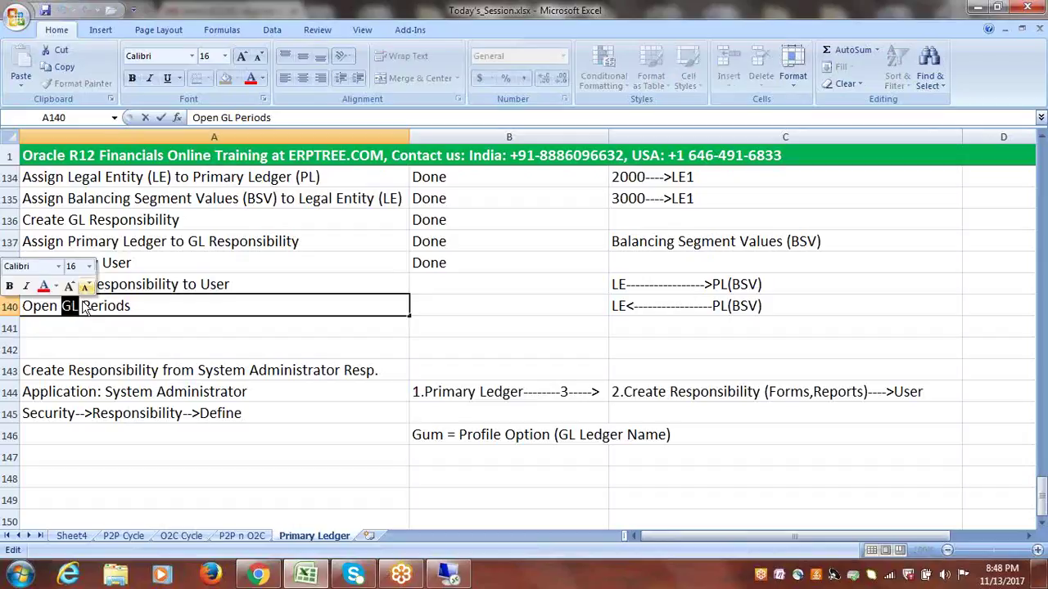
{"action": "left_click", "coordinate": [129, 306]}
{"action": "left_click_drag", "start_coordinate": [62, 306], "coordinate": [80, 306]}
{"action": "left_click", "coordinate": [129, 307]}
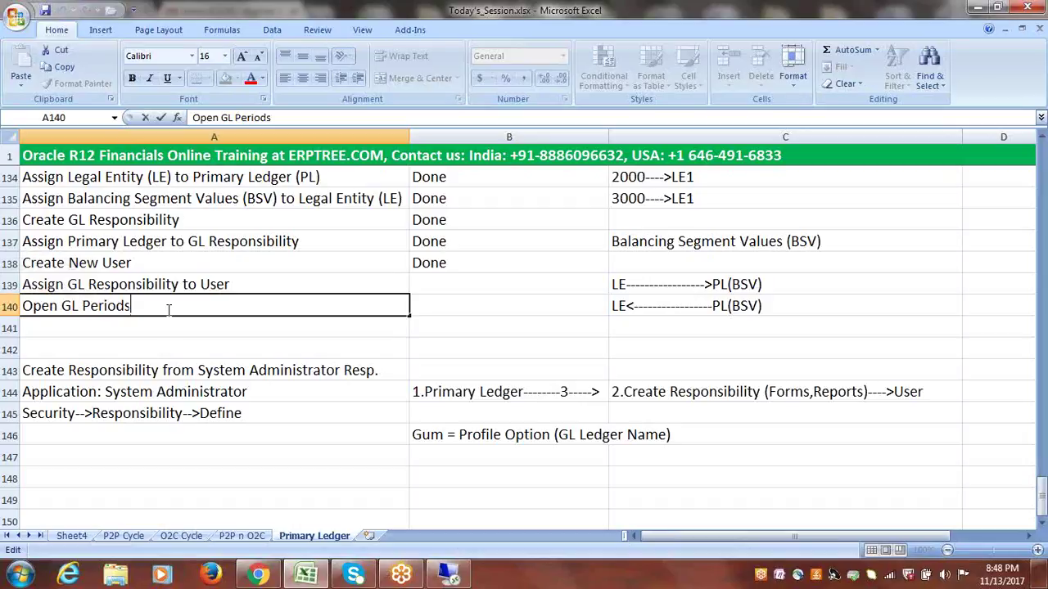
{"action": "key", "text": "Escape"}
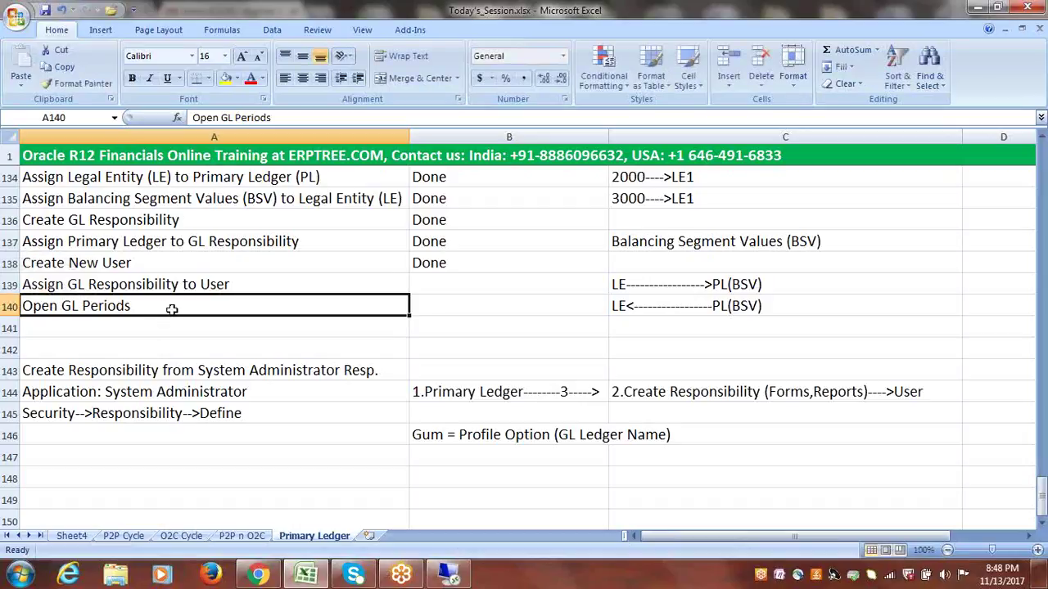
{"action": "left_click", "coordinate": [114, 322]}
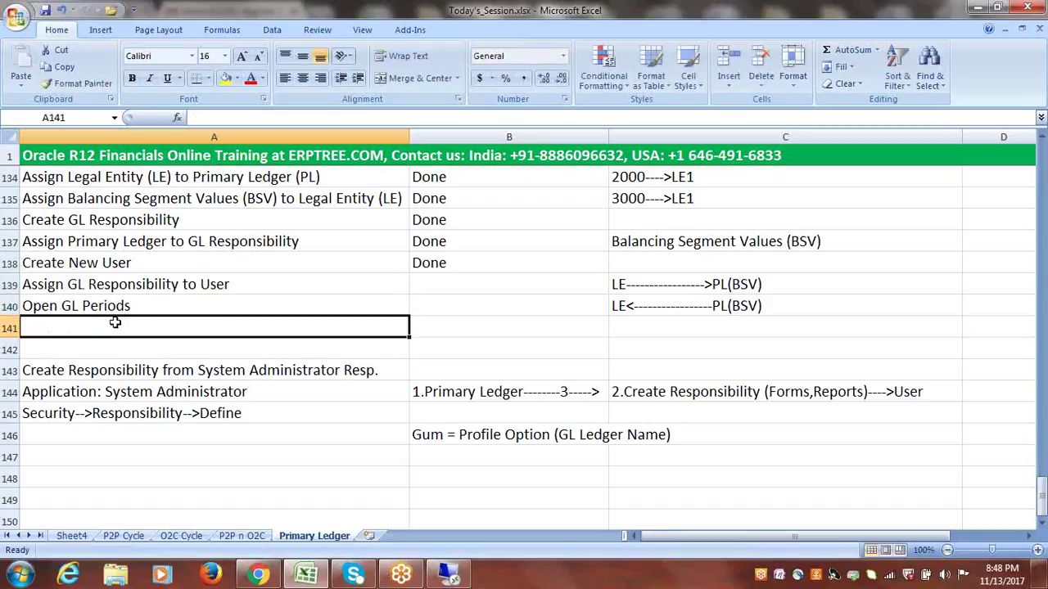
{"action": "type", "text": "Create Journal"}
{"action": "key", "text": "ctrl+Return"}
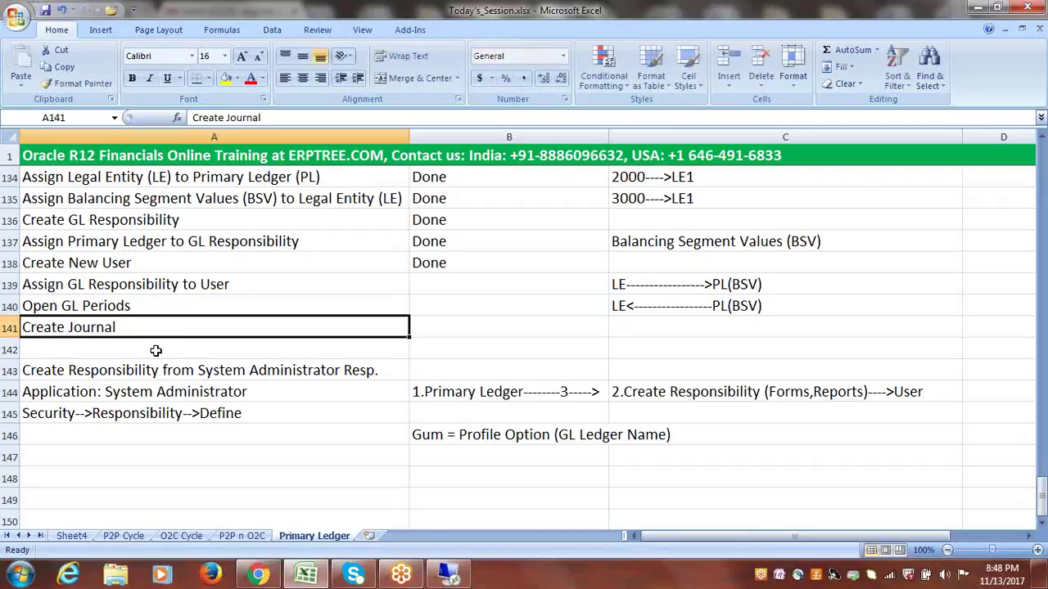
{"action": "left_click", "coordinate": [110, 345]}
{"action": "left_click", "coordinate": [121, 307]}
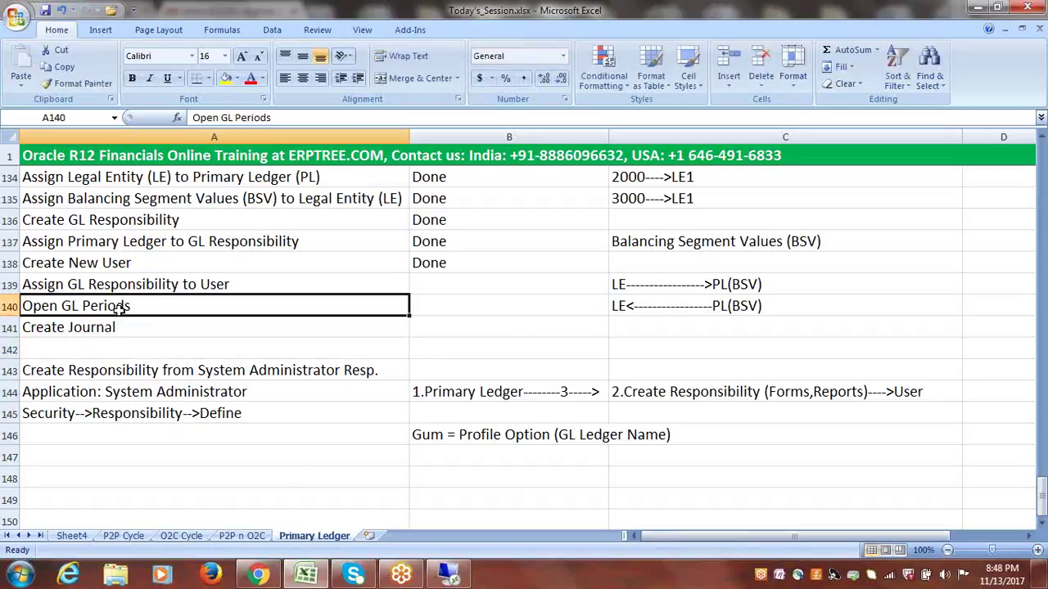
{"action": "left_click_drag", "start_coordinate": [121, 307], "coordinate": [117, 320]}
- Mark Assign GL Responsibility as Done in B139, then return to Oracle
{"action": "left_click", "coordinate": [172, 283]}
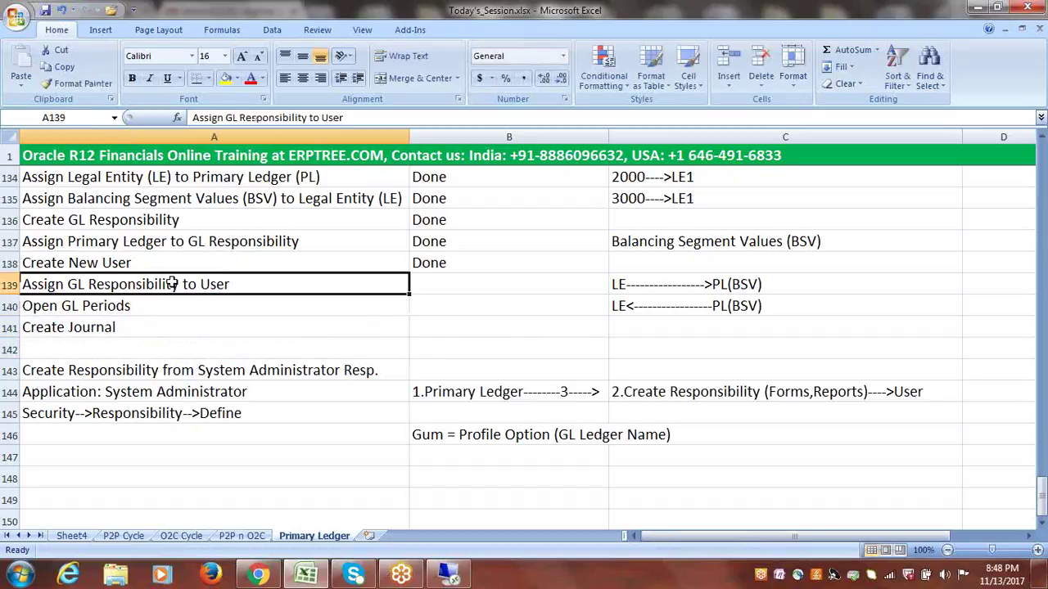
{"action": "left_click", "coordinate": [416, 284]}
{"action": "type", "text": "done"}
{"action": "key", "text": "Tab"}
{"action": "left_click", "coordinate": [152, 306]}
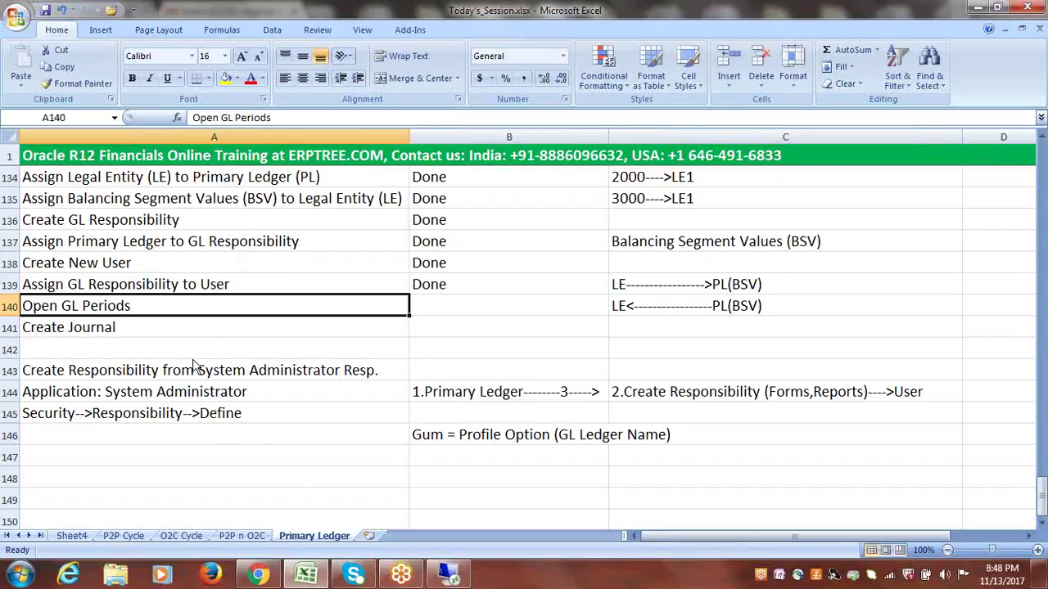
{"action": "left_click", "coordinate": [448, 573]}
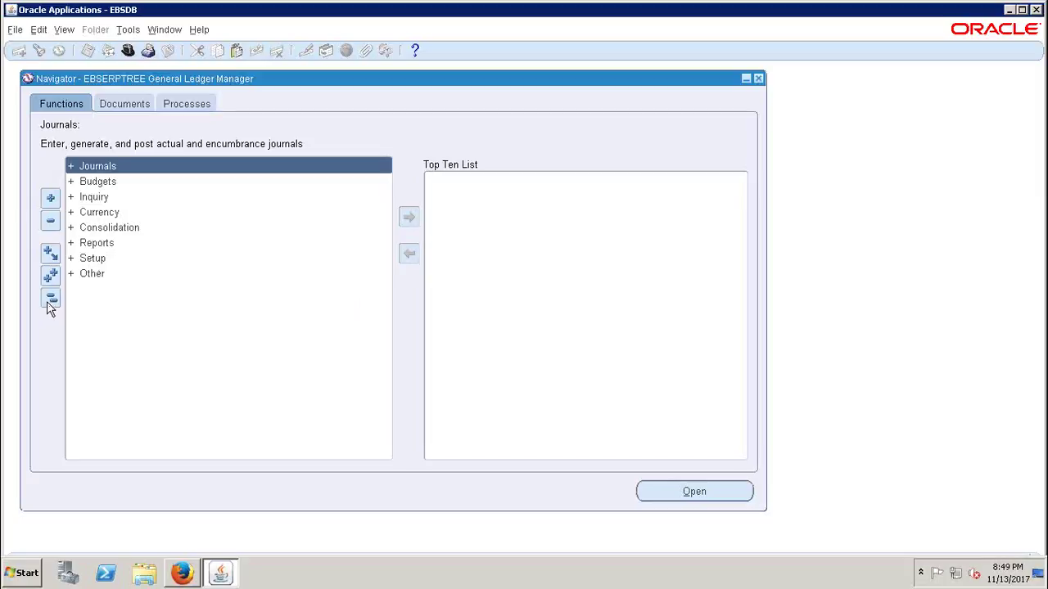
- Launch Setup > Open/Close to bring up the Open and Close Periods form
{"action": "left_click", "coordinate": [94, 260]}
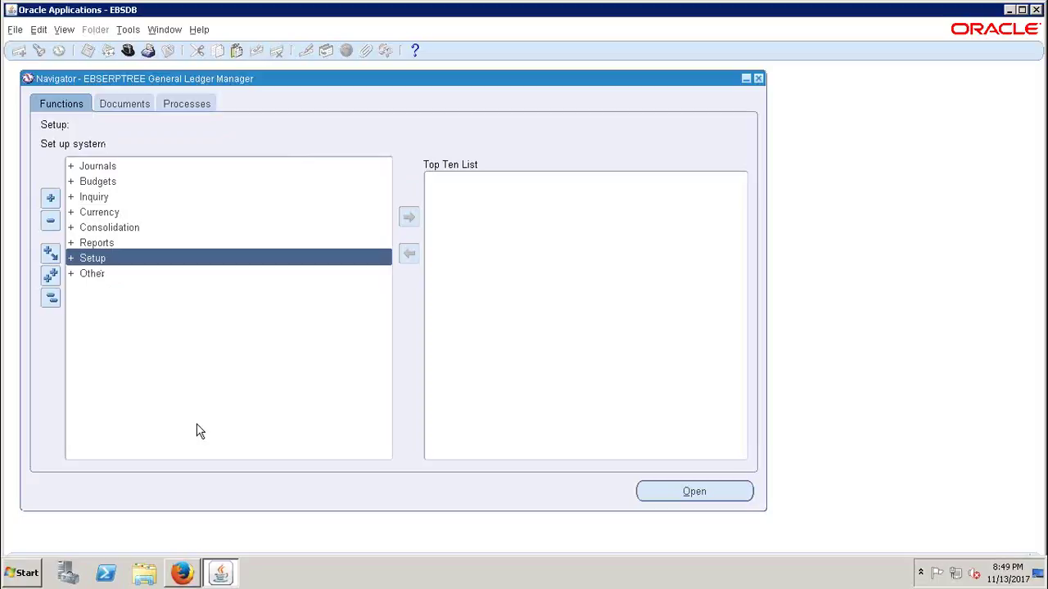
{"action": "key", "text": "Return"}
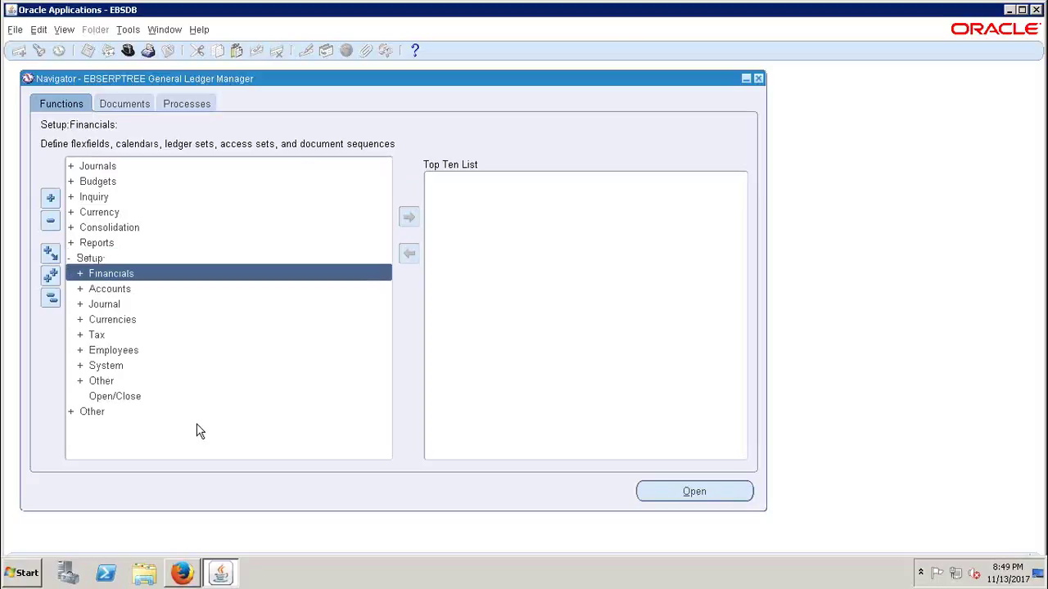
{"action": "left_click", "coordinate": [113, 398]}
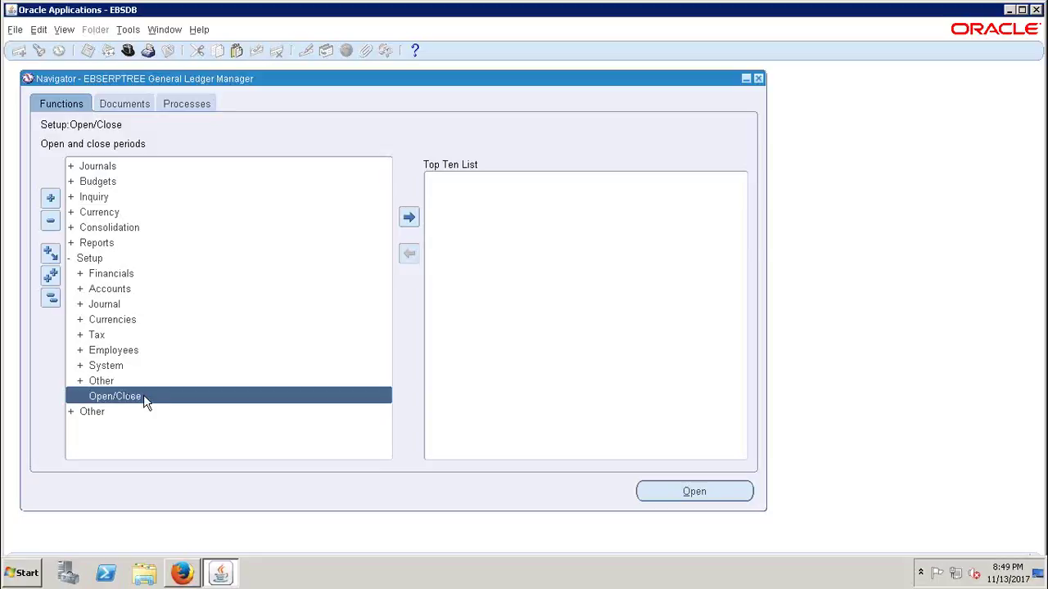
{"action": "double_click", "coordinate": [110, 396]}
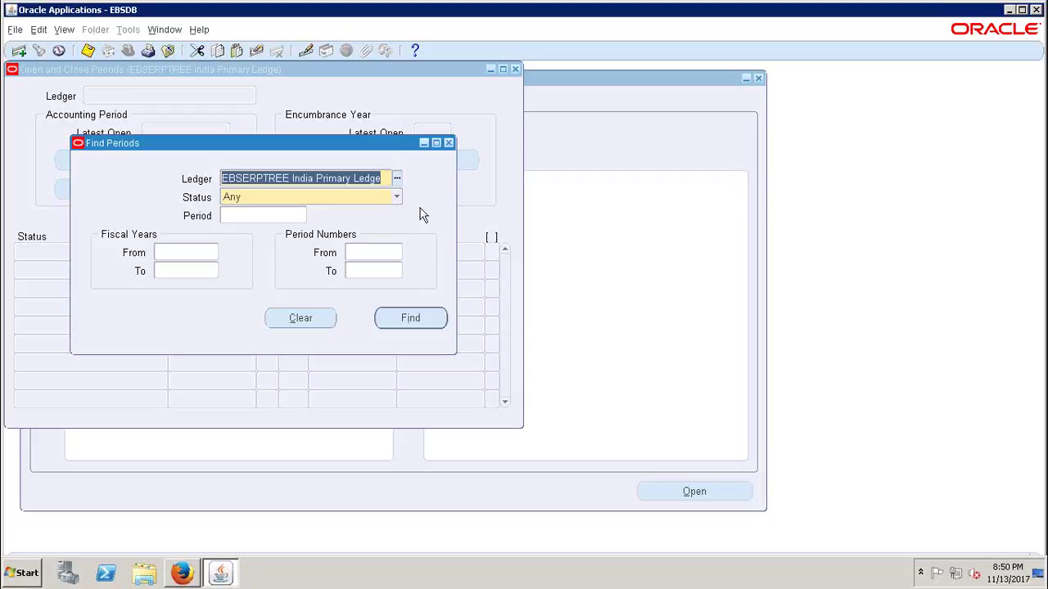
{"action": "left_click", "coordinate": [398, 182]}
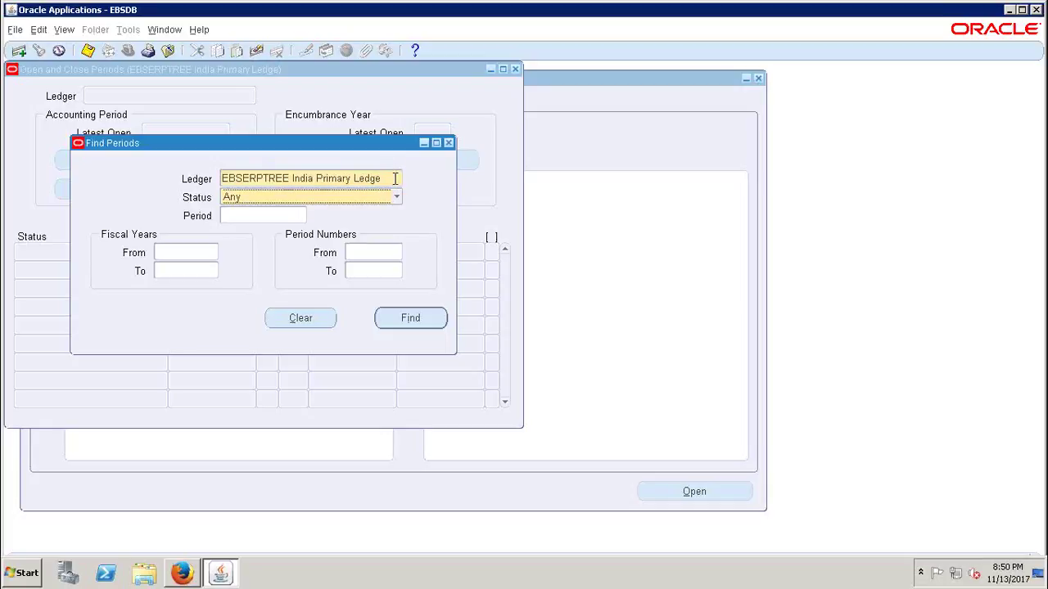
{"action": "left_click", "coordinate": [399, 179]}
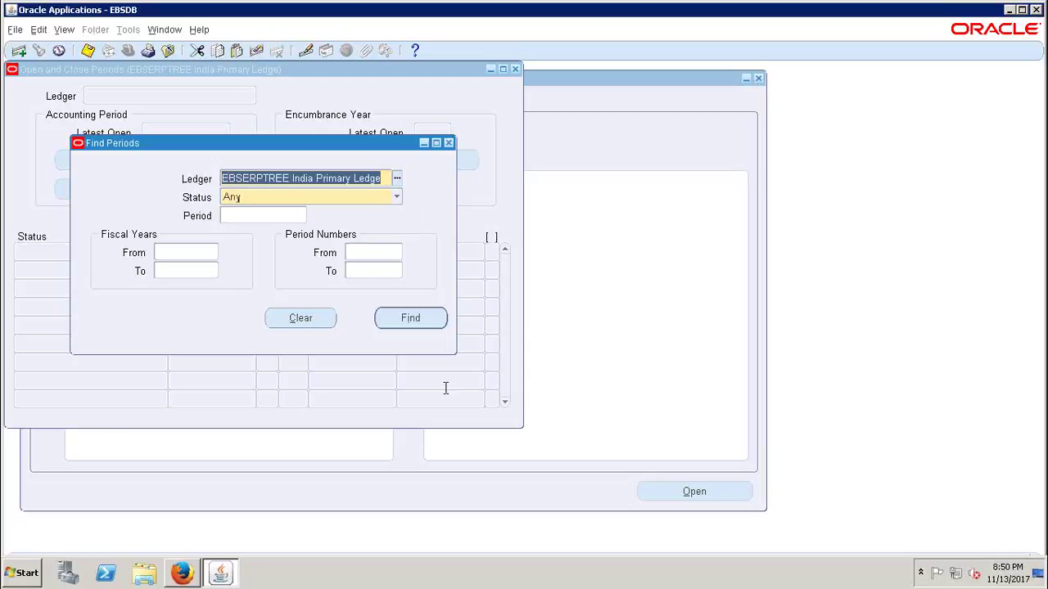
{"action": "left_click_drag", "start_coordinate": [386, 178], "coordinate": [216, 184]}
- Bring up the first-period window for EBSERPTREE India Primary Ledger and review First Period APR-17
{"action": "left_click", "coordinate": [411, 318]}
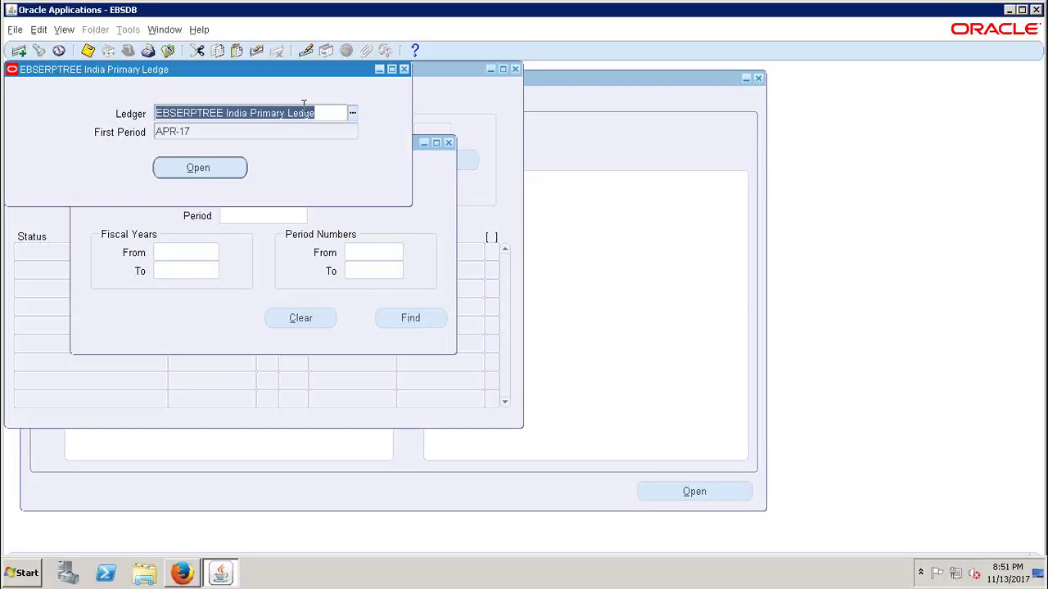
{"action": "left_click_drag", "start_coordinate": [323, 119], "coordinate": [120, 116]}
{"action": "double_click", "coordinate": [191, 135]}
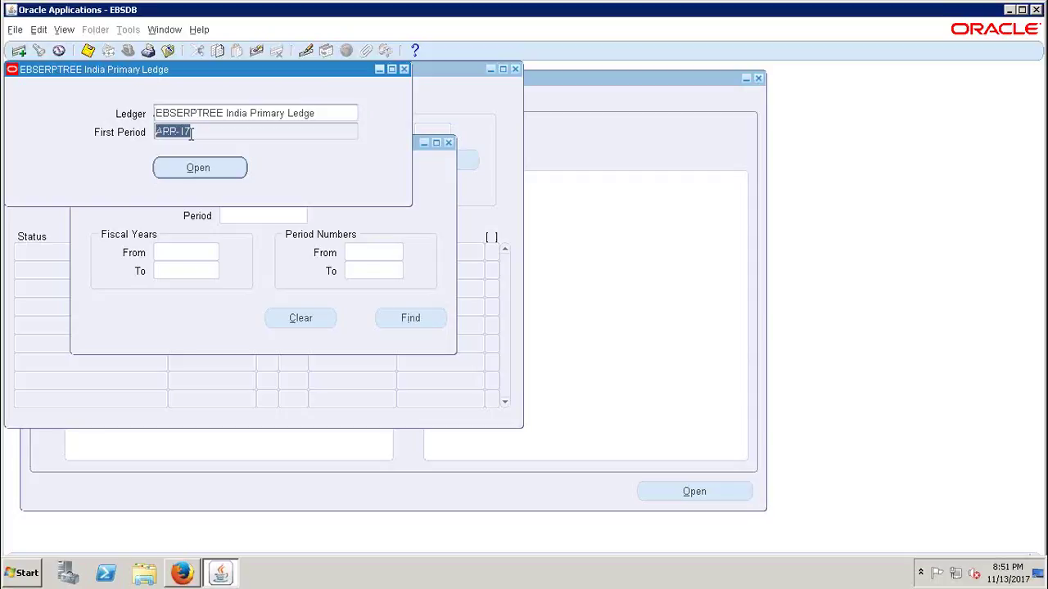
{"action": "left_click", "coordinate": [332, 114]}
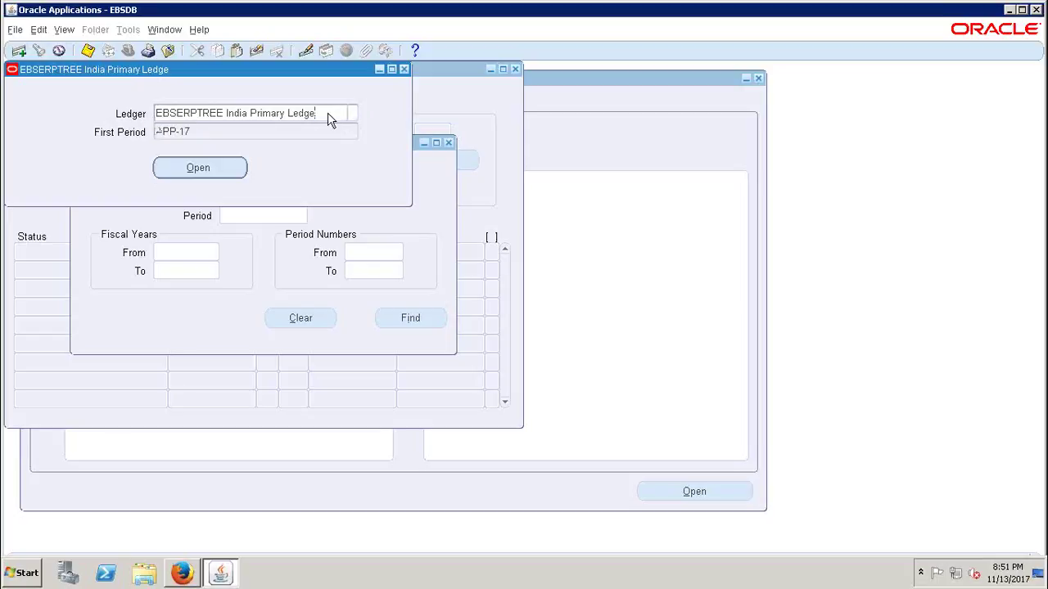
{"action": "left_click", "coordinate": [309, 112]}
{"action": "left_click_drag", "start_coordinate": [310, 113], "coordinate": [138, 113]}
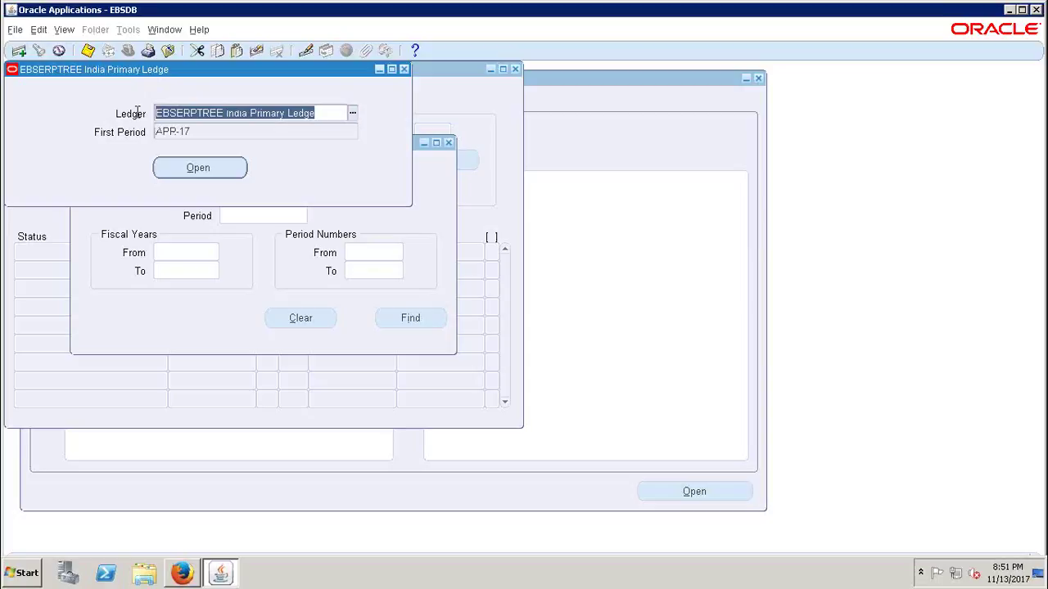
{"action": "key", "text": "Tab"}
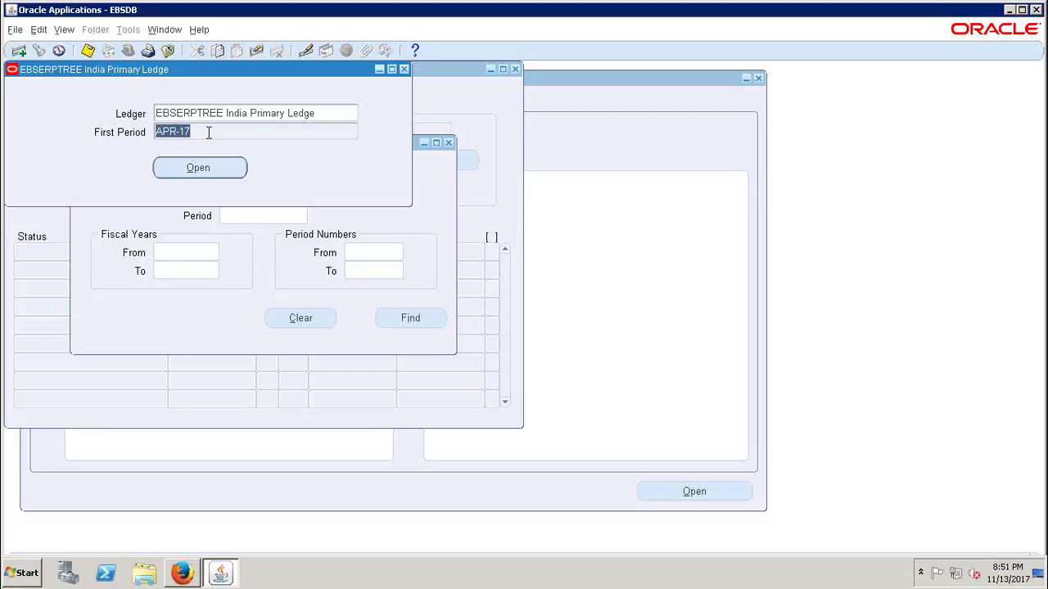
{"action": "left_click", "coordinate": [208, 132]}
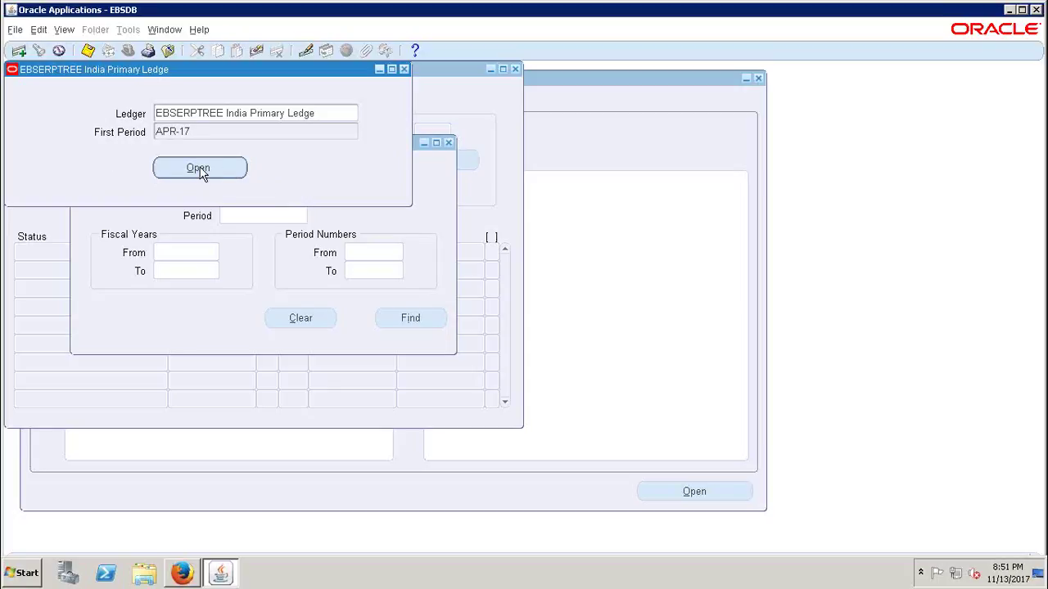
- Open APR-17 as the ledger's first period and acknowledge the submitted request notice
{"action": "left_click", "coordinate": [198, 169]}
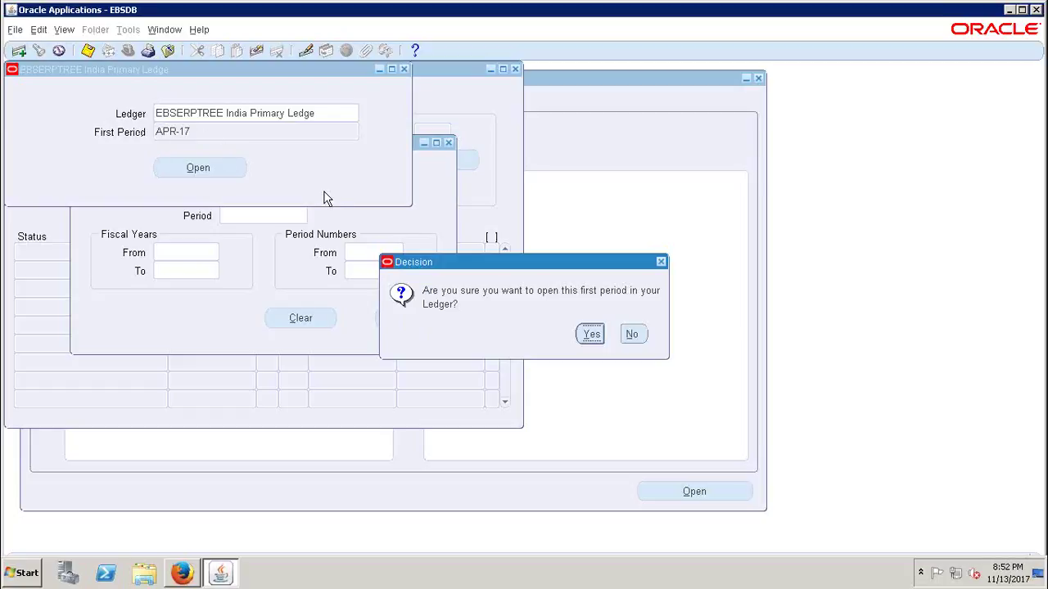
{"action": "left_click", "coordinate": [591, 335]}
{"action": "left_click", "coordinate": [600, 333]}
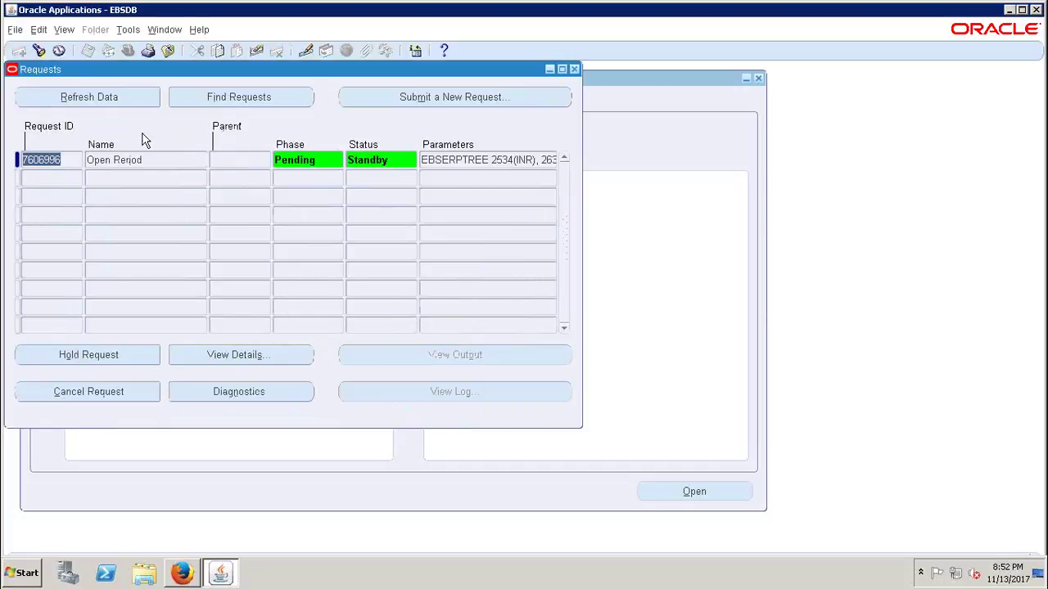
- Refresh until the Open Period and Open Period Balances requests show Completed, Normal, then close Requests
{"action": "left_click", "coordinate": [104, 102]}
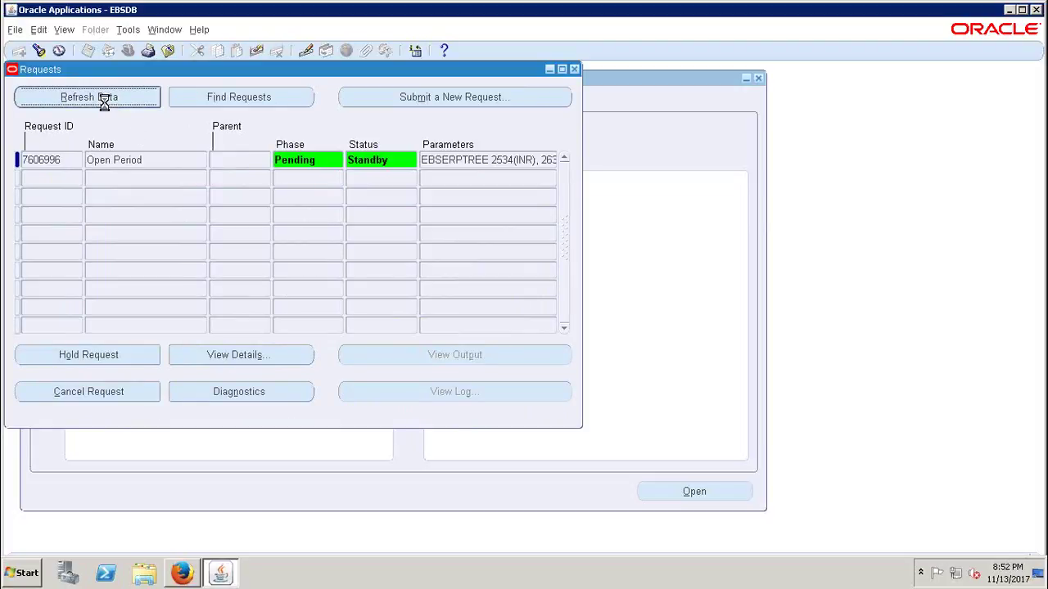
{"action": "left_click", "coordinate": [103, 102]}
{"action": "left_click", "coordinate": [104, 102]}
{"action": "left_click", "coordinate": [104, 104]}
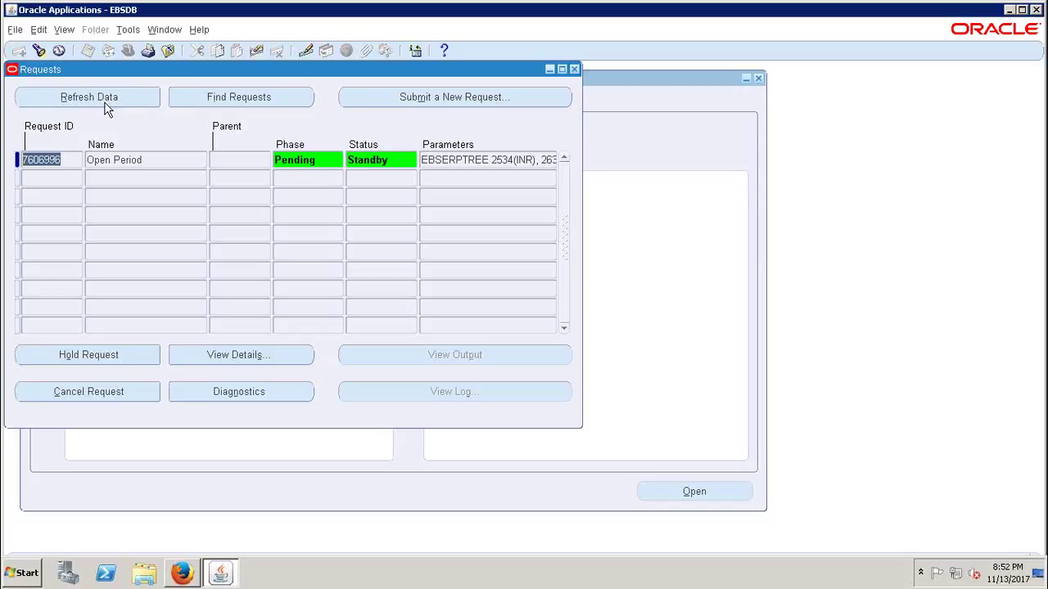
{"action": "left_click", "coordinate": [105, 107]}
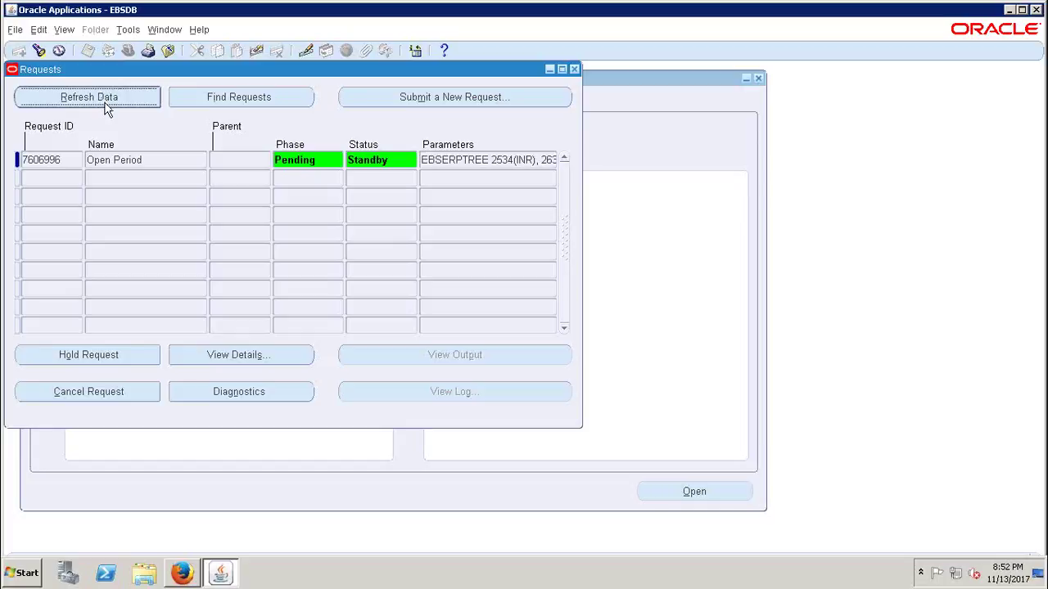
{"action": "left_click", "coordinate": [104, 104]}
{"action": "left_click", "coordinate": [91, 98]}
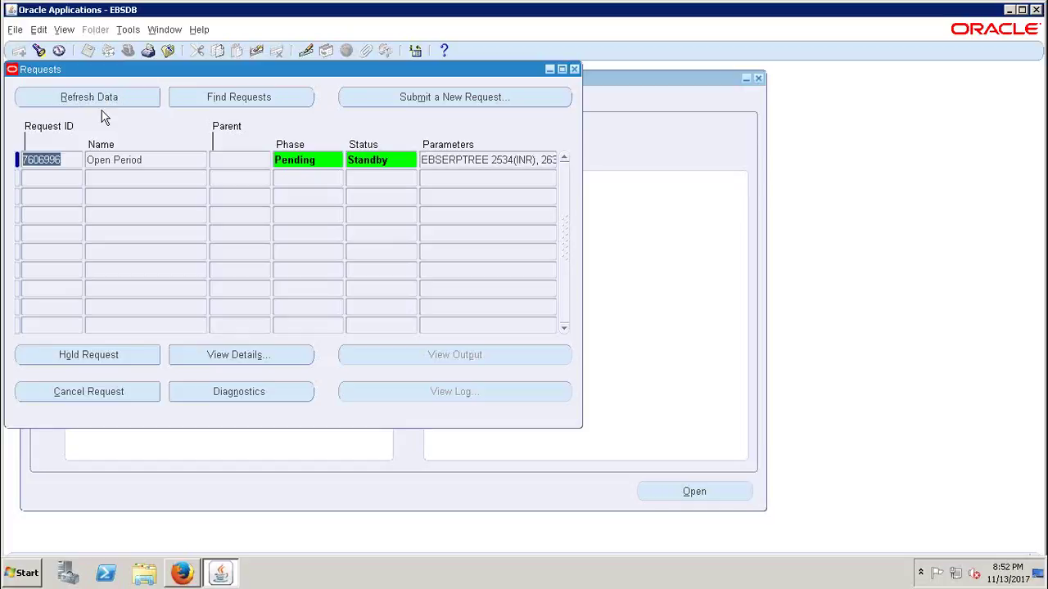
{"action": "left_click", "coordinate": [87, 105]}
{"action": "left_click", "coordinate": [86, 104]}
{"action": "left_click", "coordinate": [86, 104]}
{"action": "left_click", "coordinate": [86, 104]}
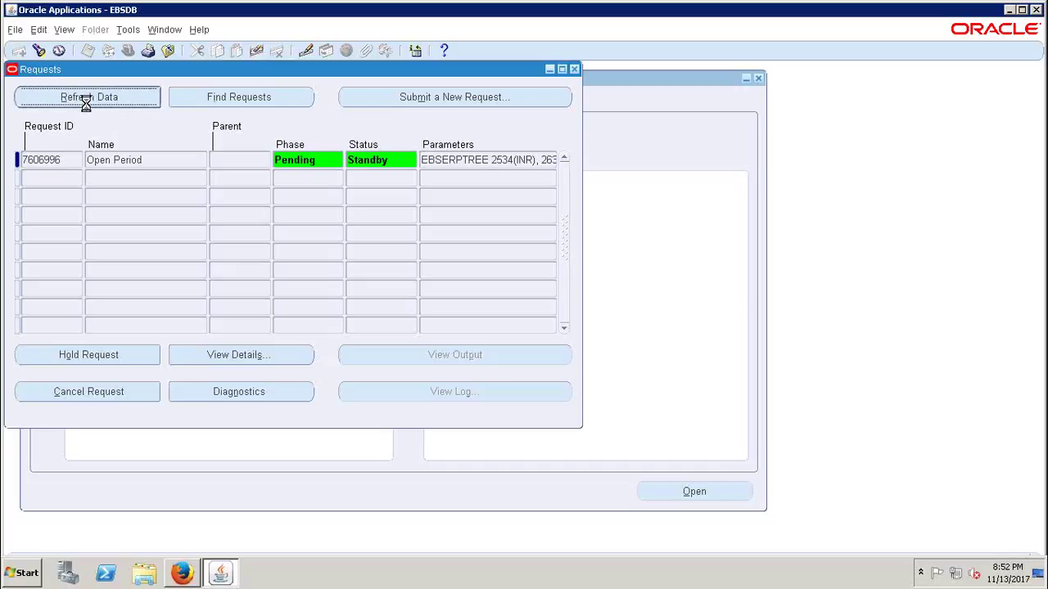
{"action": "left_click", "coordinate": [86, 104]}
{"action": "left_click", "coordinate": [86, 104]}
{"action": "left_click", "coordinate": [86, 104]}
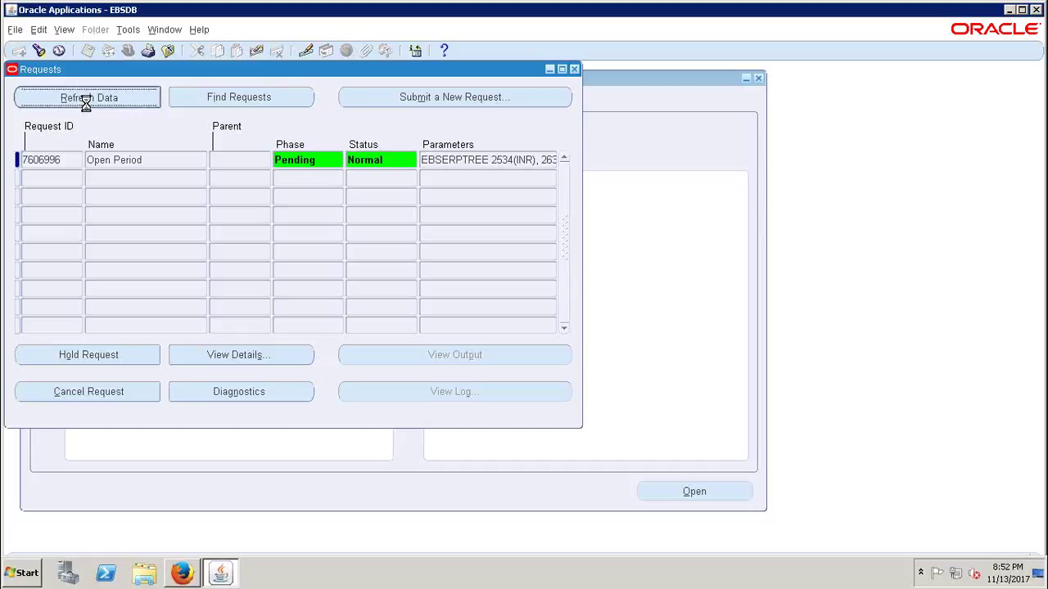
{"action": "left_click", "coordinate": [86, 104]}
{"action": "left_click", "coordinate": [86, 104]}
{"action": "left_click", "coordinate": [86, 102]}
{"action": "left_click", "coordinate": [86, 103]}
{"action": "left_click", "coordinate": [86, 102]}
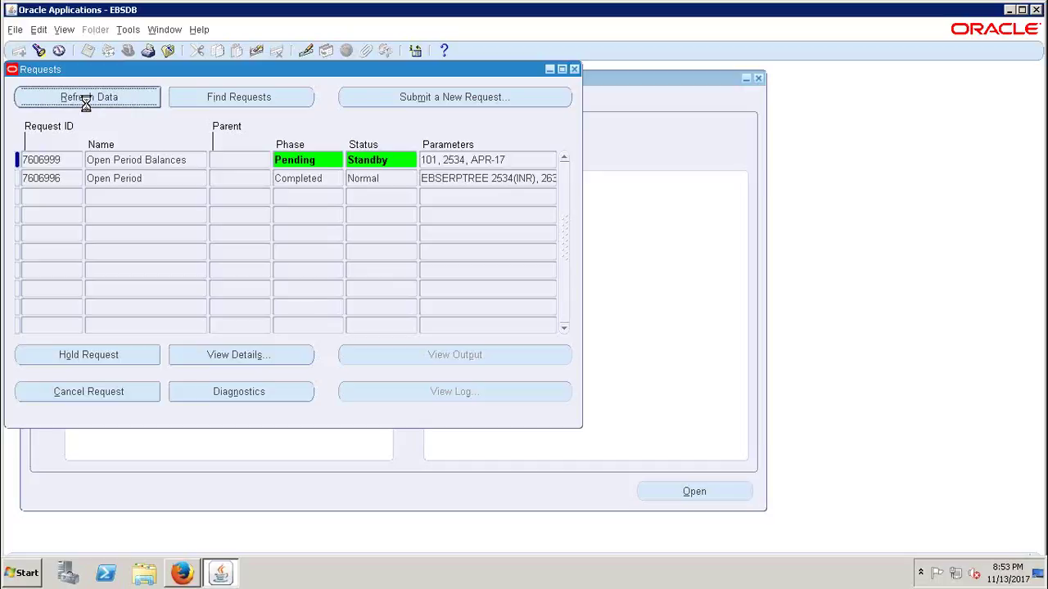
{"action": "left_click", "coordinate": [86, 102]}
{"action": "left_click", "coordinate": [86, 104]}
{"action": "left_click", "coordinate": [85, 102]}
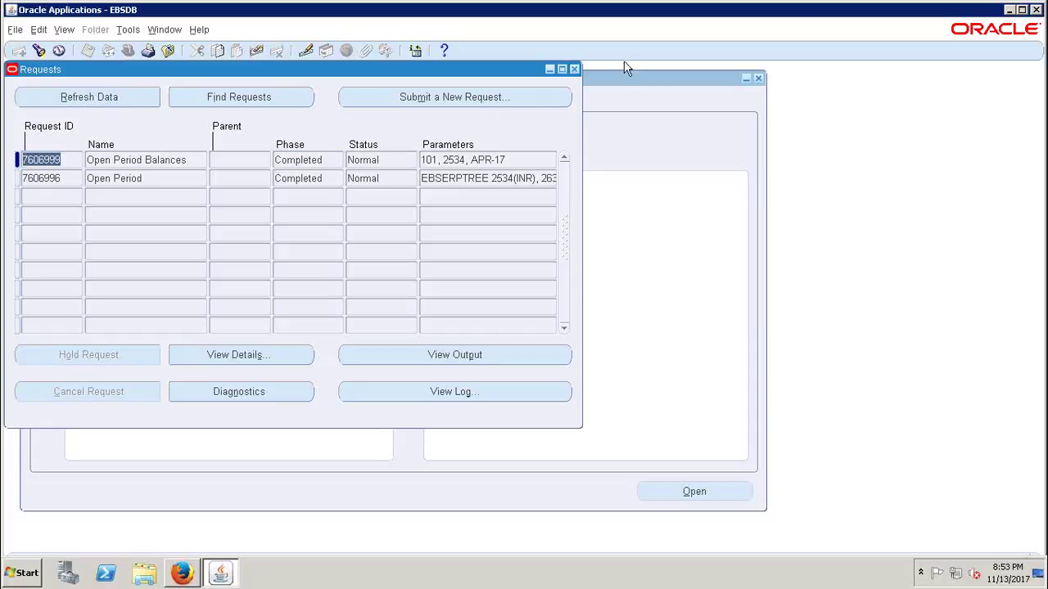
{"action": "left_click", "coordinate": [575, 70]}
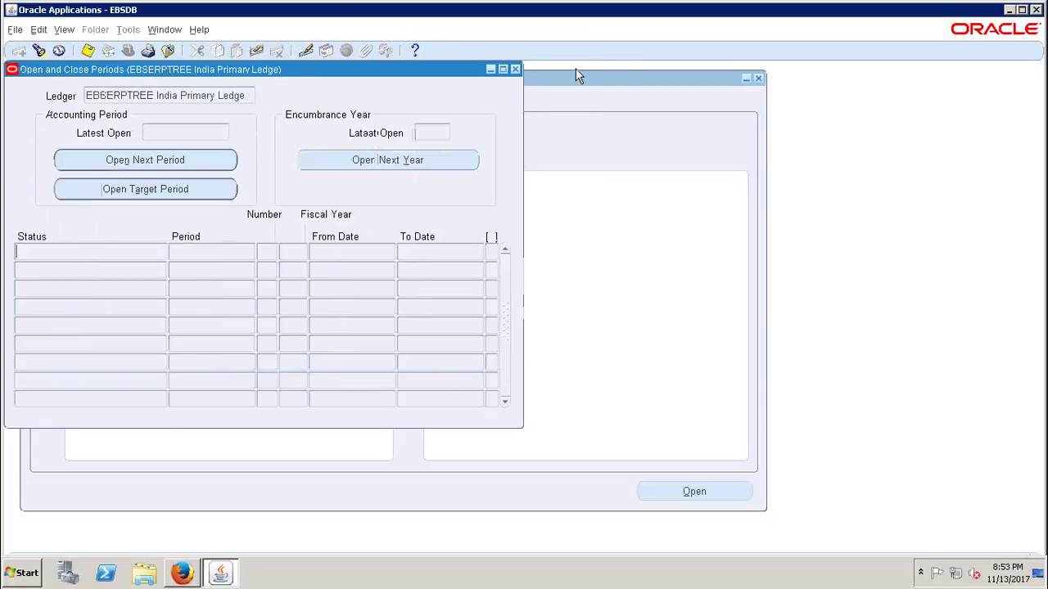
{"action": "left_click", "coordinate": [515, 69]}
{"action": "left_click", "coordinate": [52, 301]}
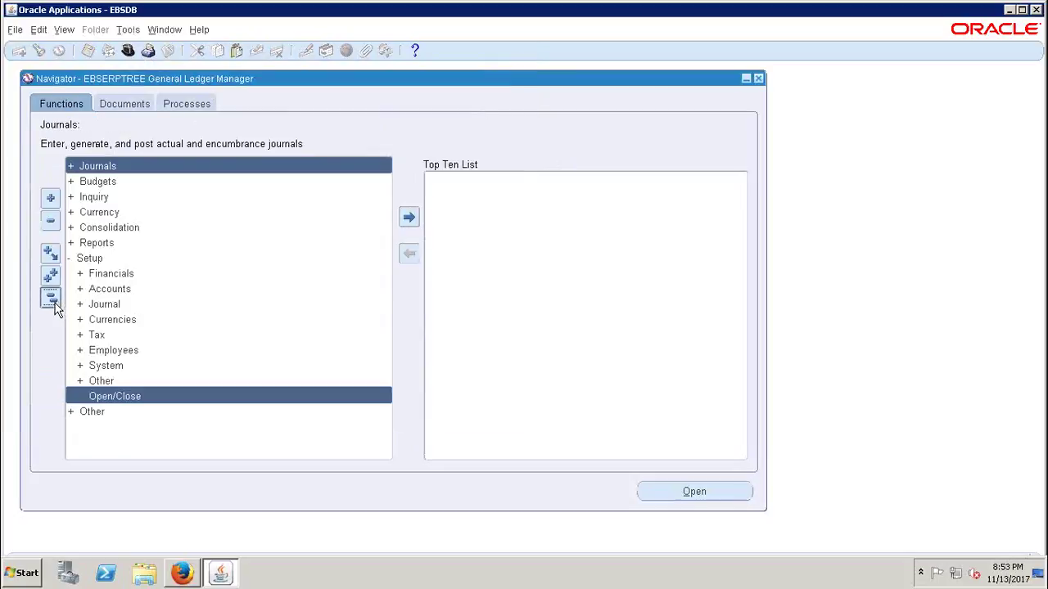
{"action": "left_click", "coordinate": [100, 259]}
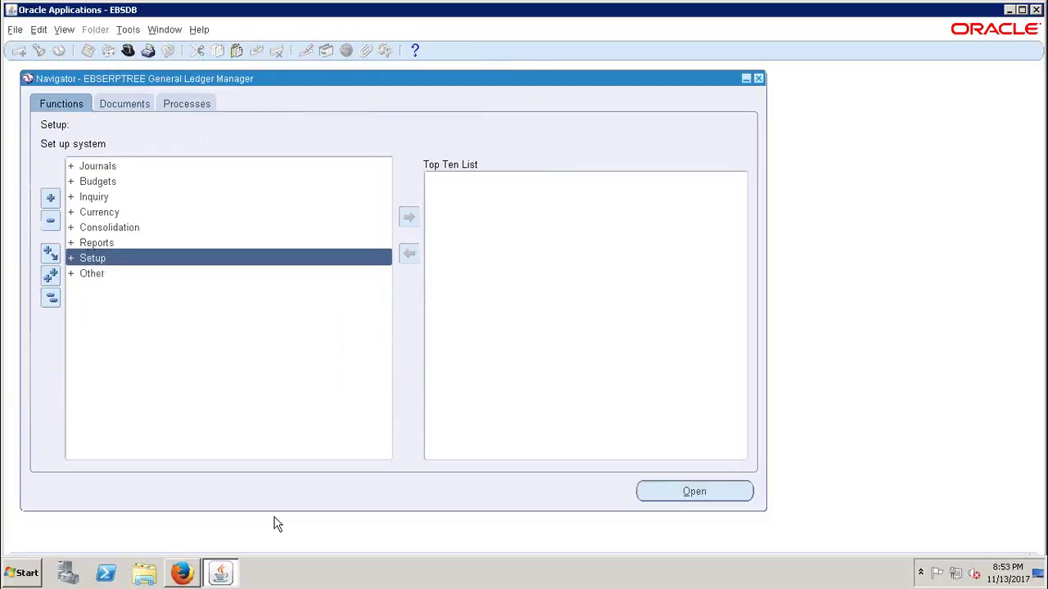
{"action": "key", "text": "Return"}
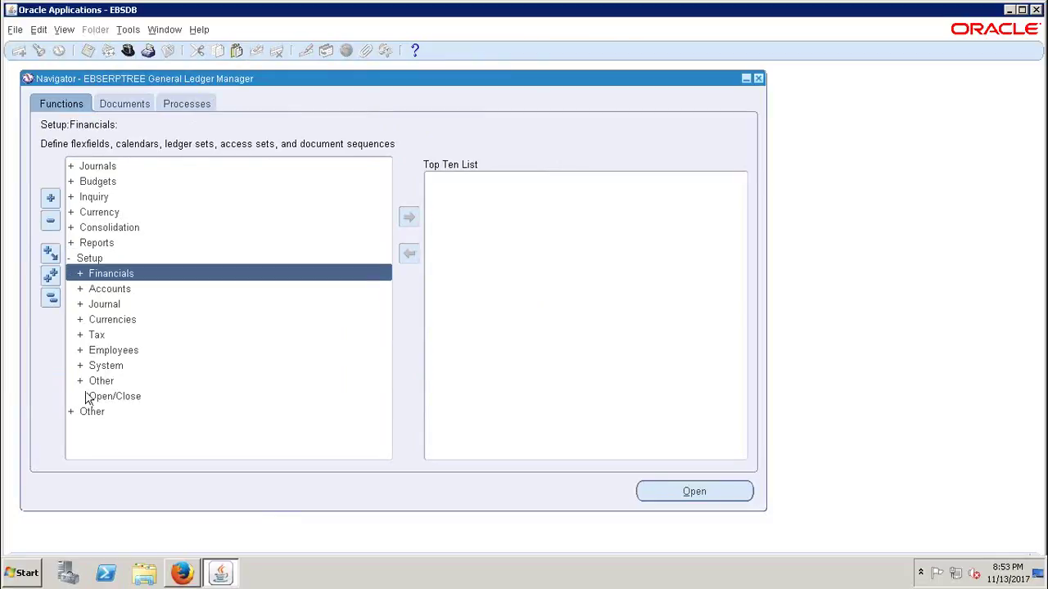
{"action": "double_click", "coordinate": [114, 397]}
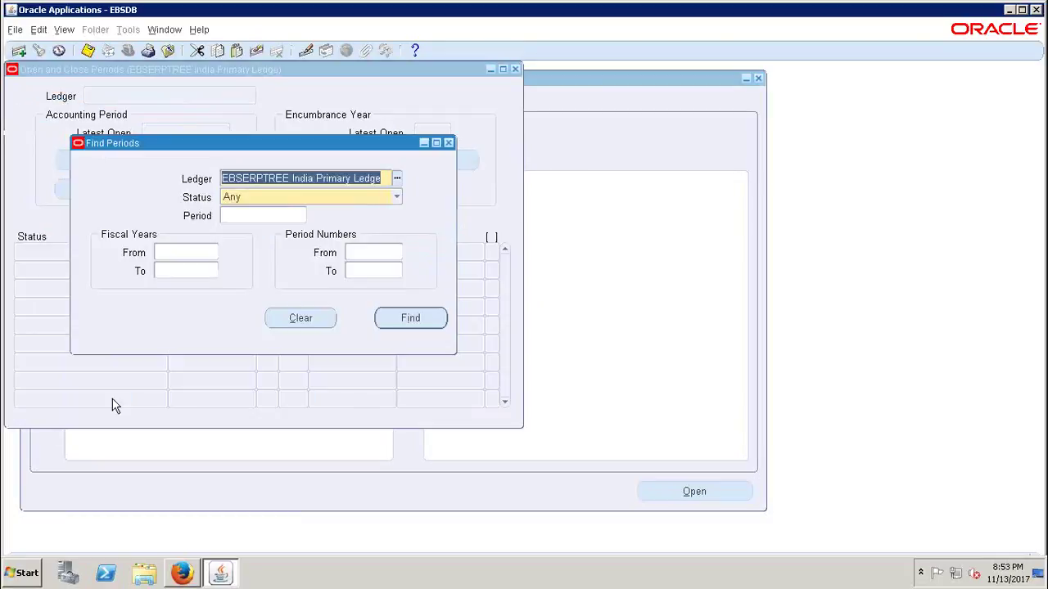
{"action": "left_click", "coordinate": [411, 319]}
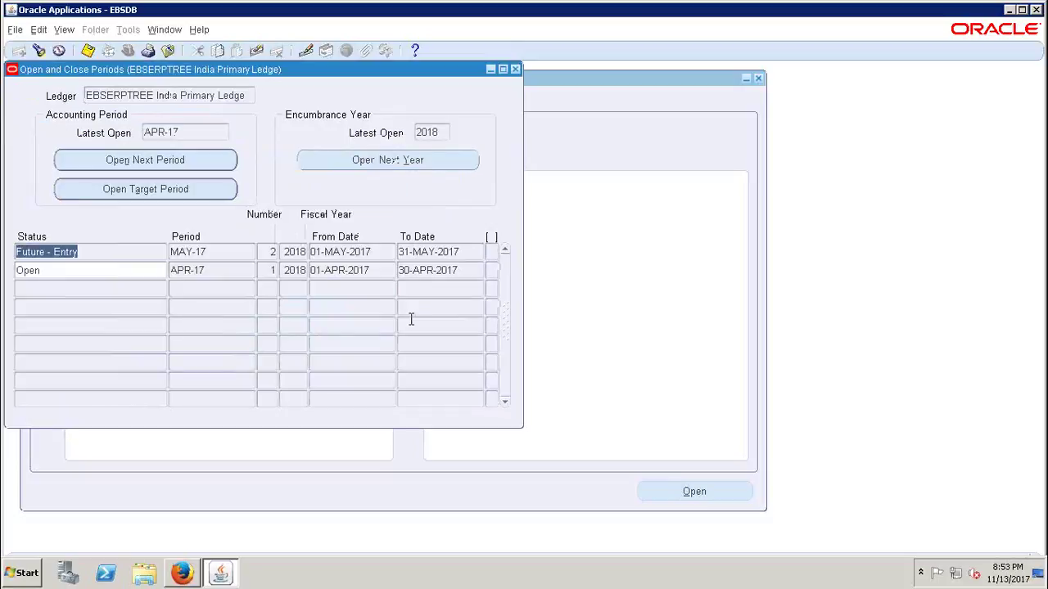
{"action": "left_click", "coordinate": [47, 271]}
{"action": "left_click", "coordinate": [219, 270]}
{"action": "left_click_drag", "start_coordinate": [227, 270], "coordinate": [169, 271]}
{"action": "left_click", "coordinate": [66, 271]}
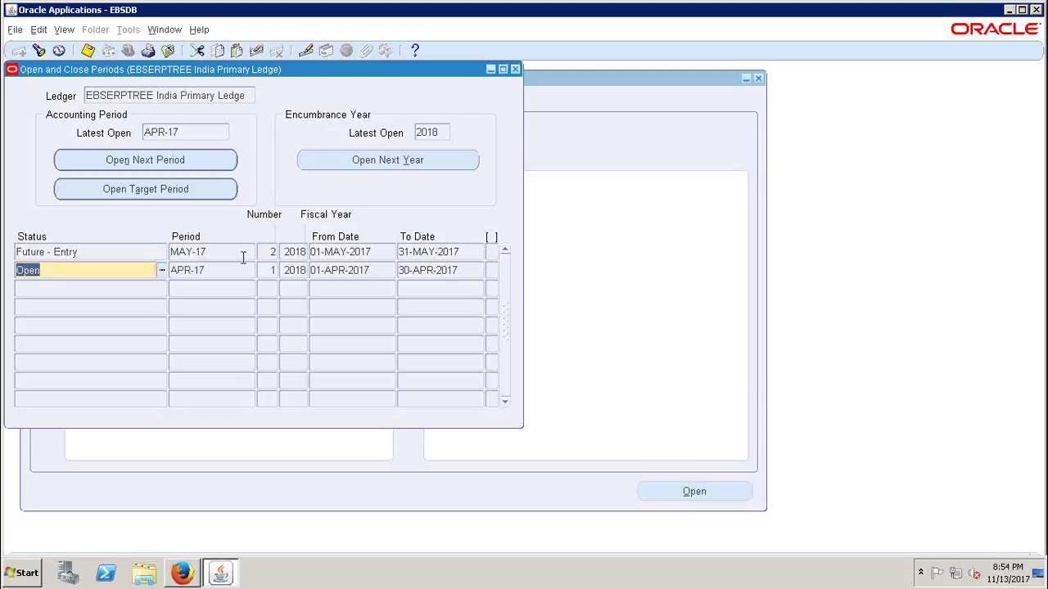
{"action": "left_click", "coordinate": [213, 270]}
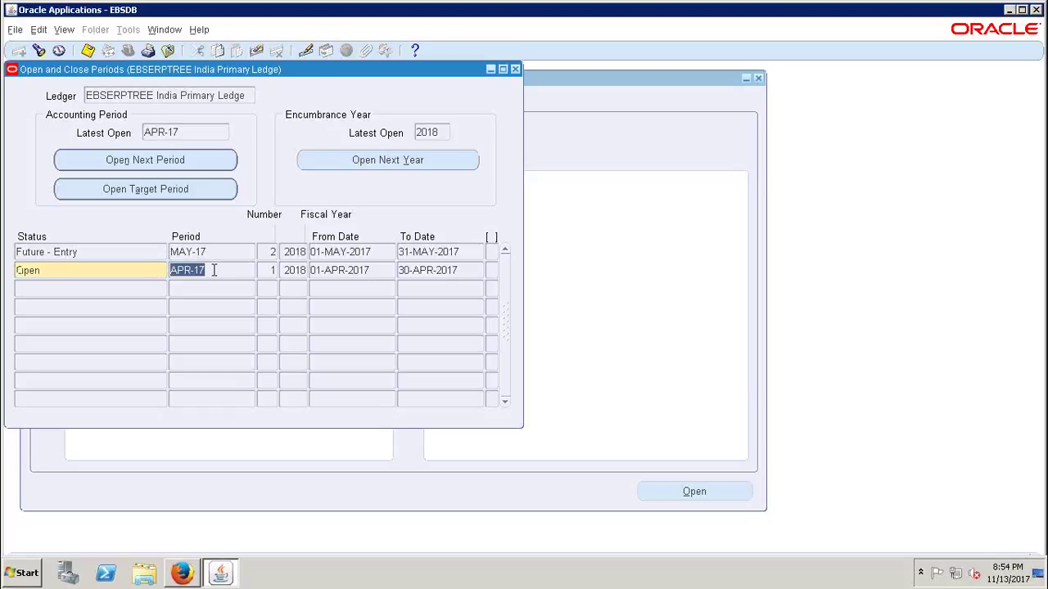
{"action": "left_click", "coordinate": [217, 251]}
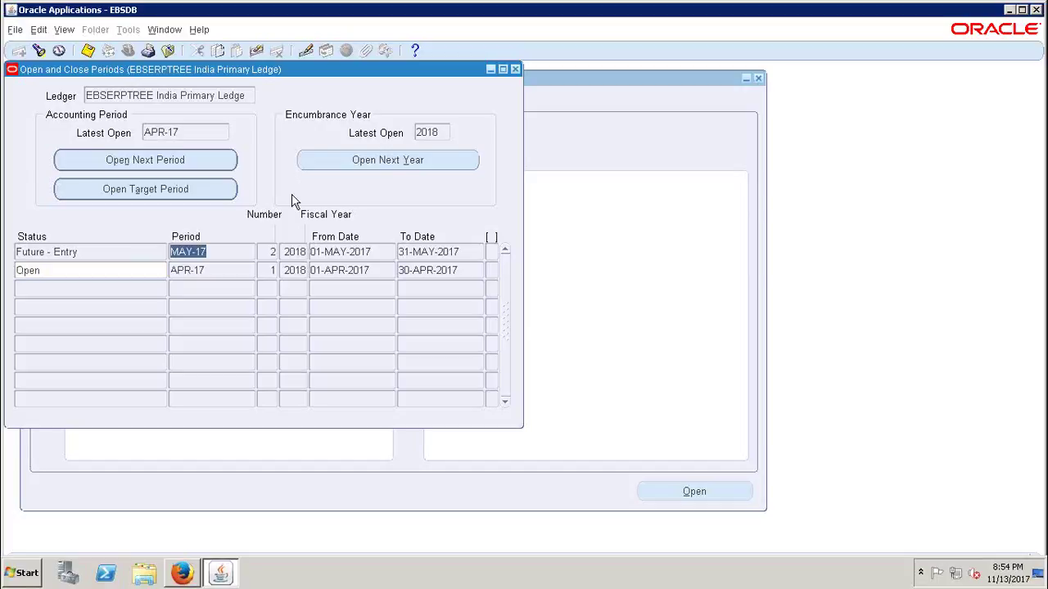
{"action": "left_click", "coordinate": [206, 270]}
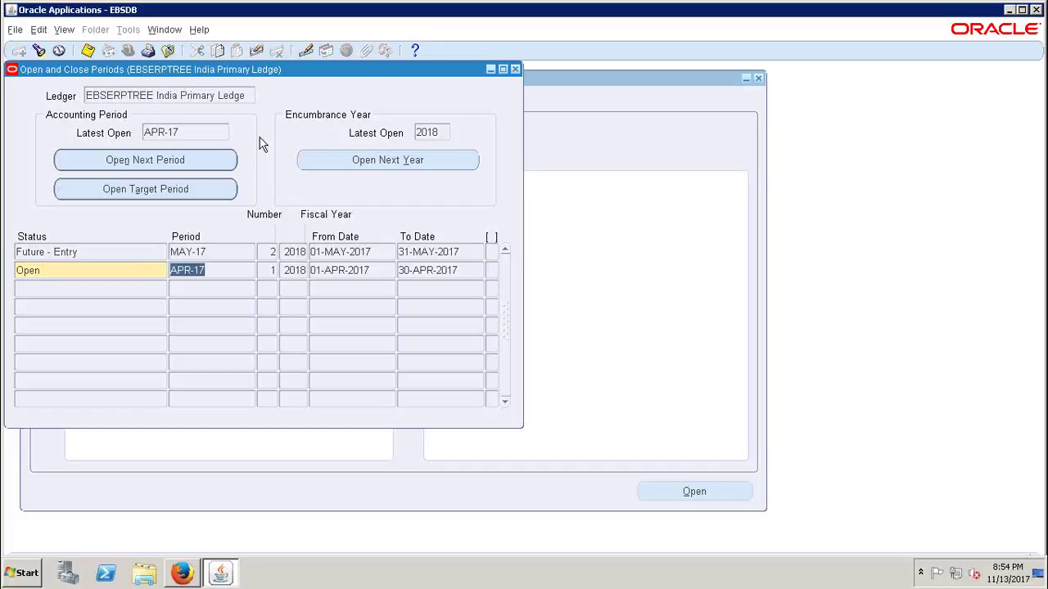
{"action": "left_click", "coordinate": [120, 189]}
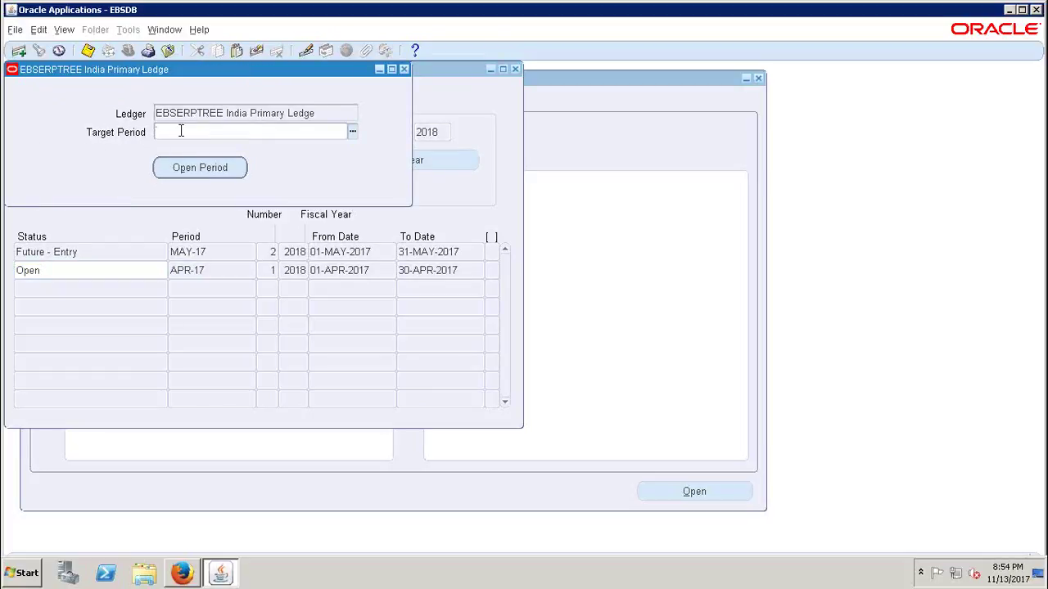
- Submit opening of all periods through target period NOV-17 and list its pending request
{"action": "type", "text": "nov-17"}
{"action": "key", "text": "Tab"}
{"action": "left_click", "coordinate": [197, 168]}
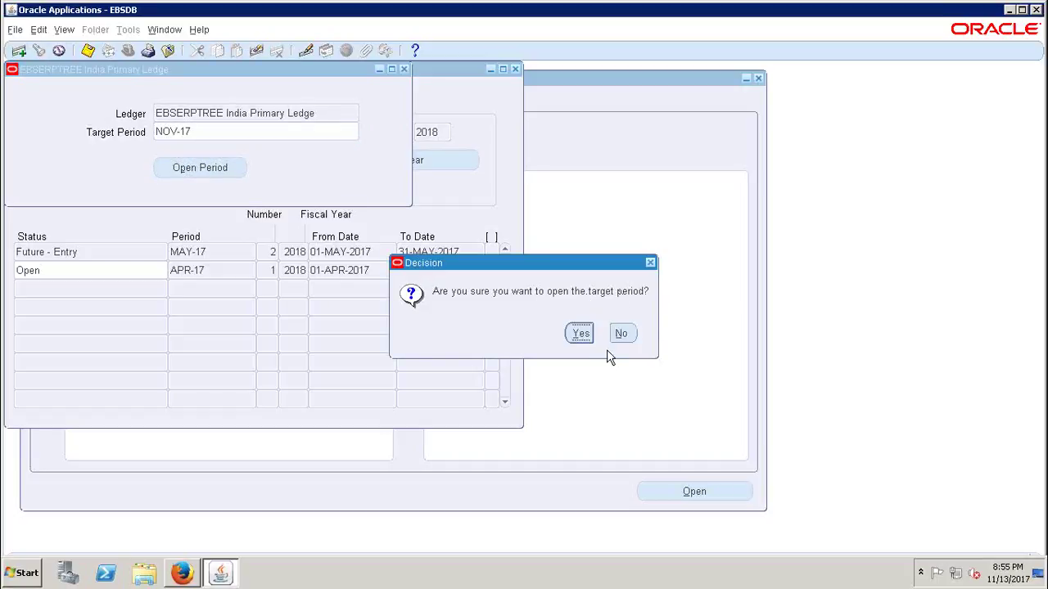
{"action": "left_click", "coordinate": [582, 337]}
{"action": "left_click", "coordinate": [588, 336]}
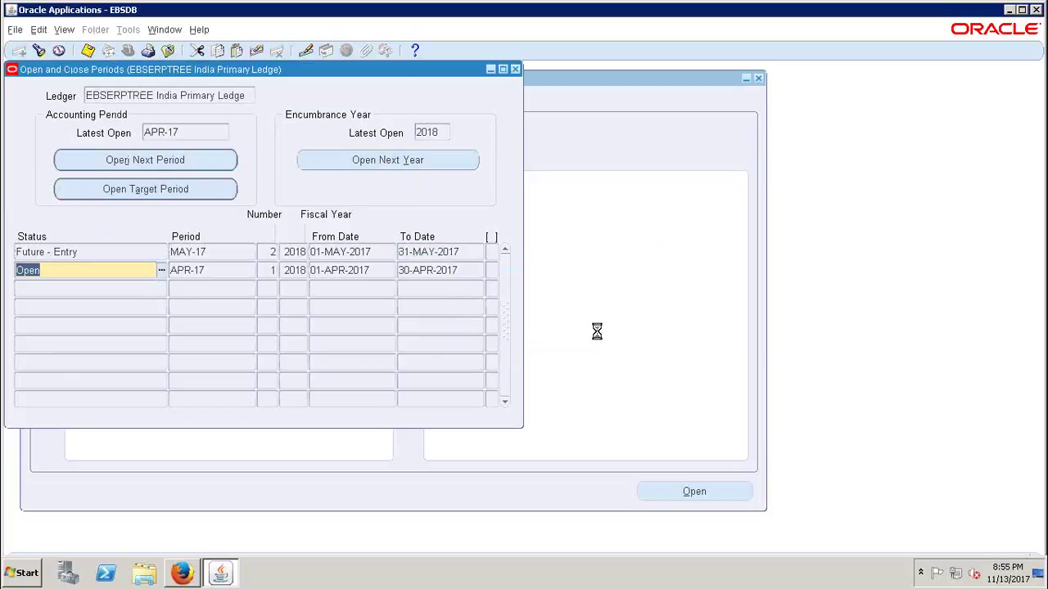
{"action": "key", "text": "Return"}
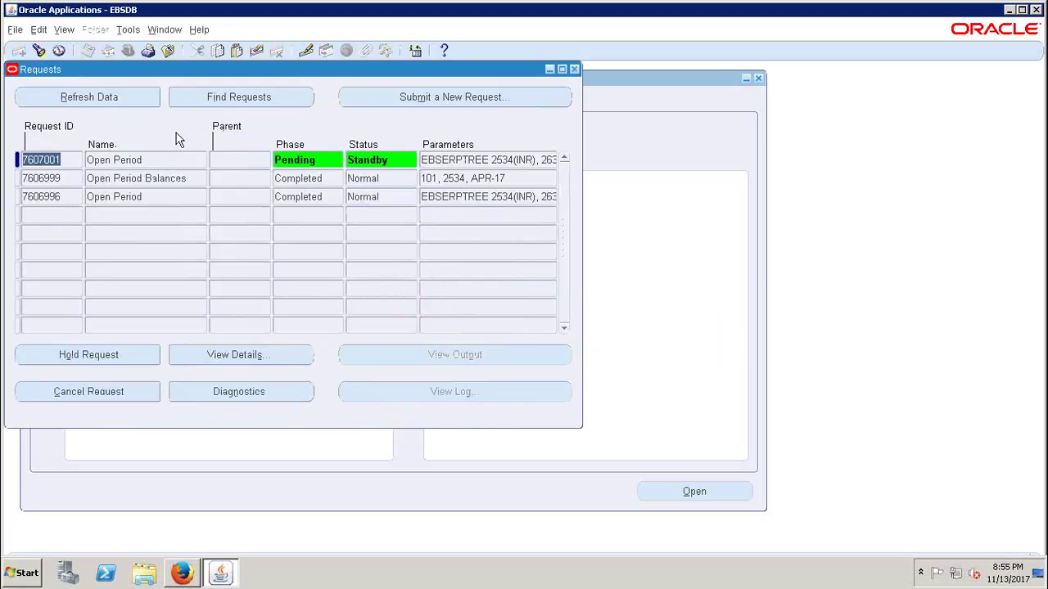
- Refresh the NOV-17 Open Period and Open Period Balances requests until both show Completed, Normal
{"action": "left_click", "coordinate": [107, 100]}
{"action": "left_click", "coordinate": [108, 101]}
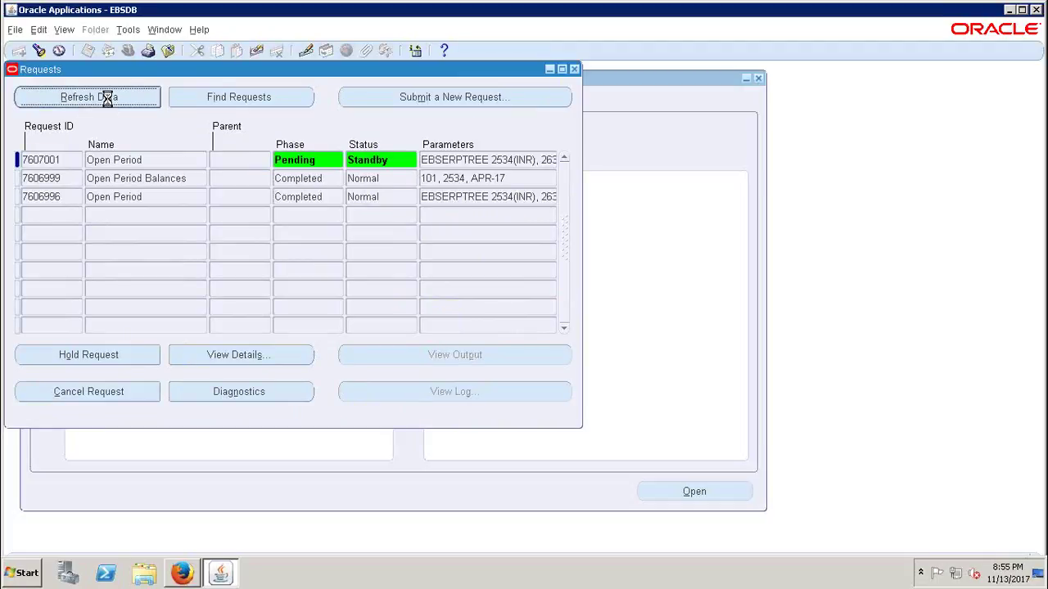
{"action": "left_click", "coordinate": [109, 103]}
{"action": "left_click", "coordinate": [107, 100]}
{"action": "left_click", "coordinate": [108, 100]}
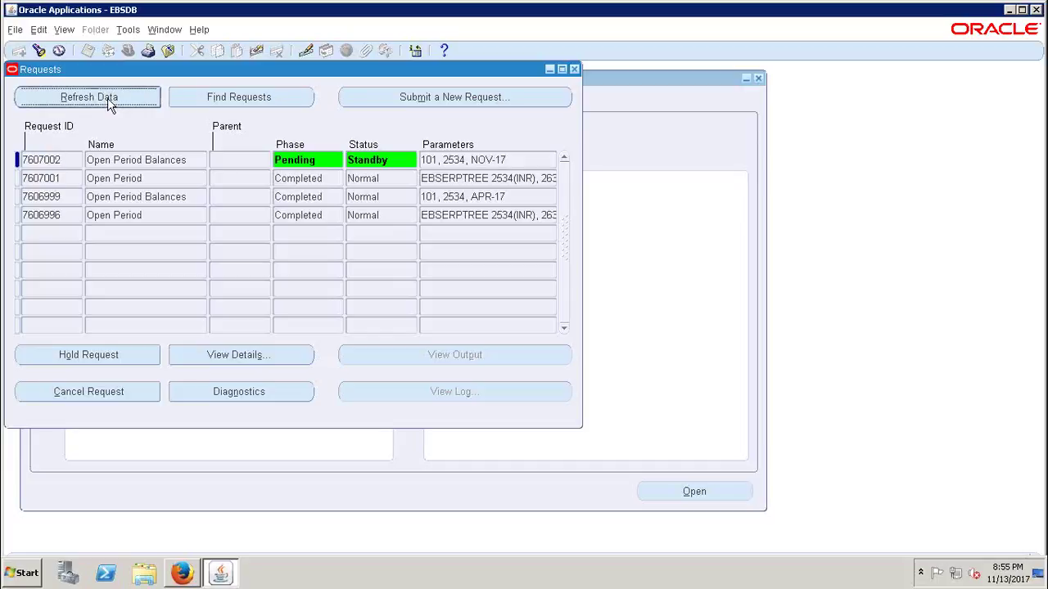
{"action": "left_click", "coordinate": [108, 102]}
{"action": "left_click", "coordinate": [107, 98]}
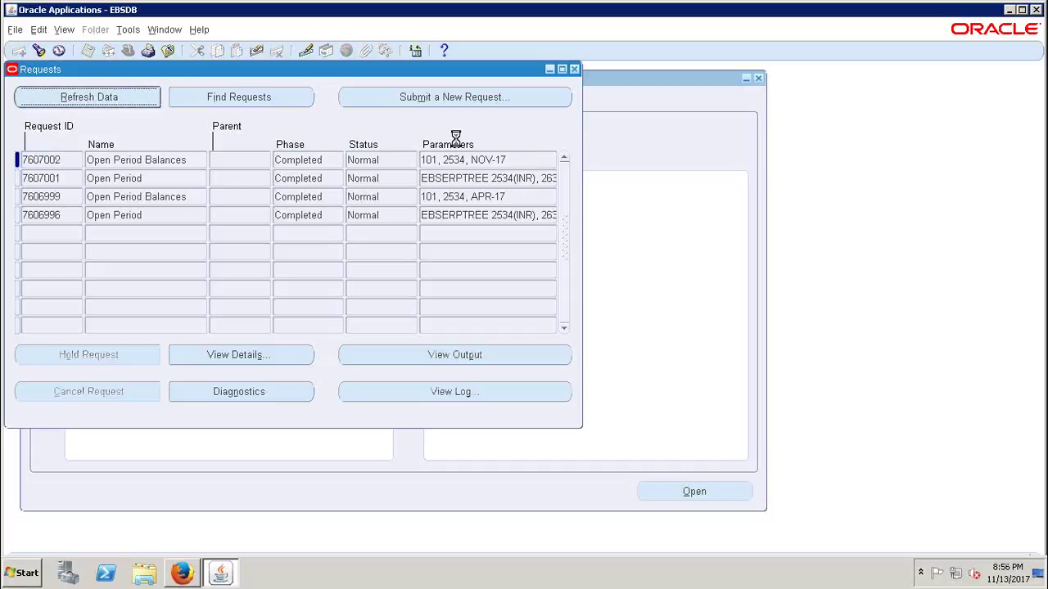
{"action": "left_click", "coordinate": [327, 161]}
- Close the Requests and periods windows and collapse the Navigator to top level
{"action": "left_click", "coordinate": [378, 161]}
{"action": "left_click", "coordinate": [573, 70]}
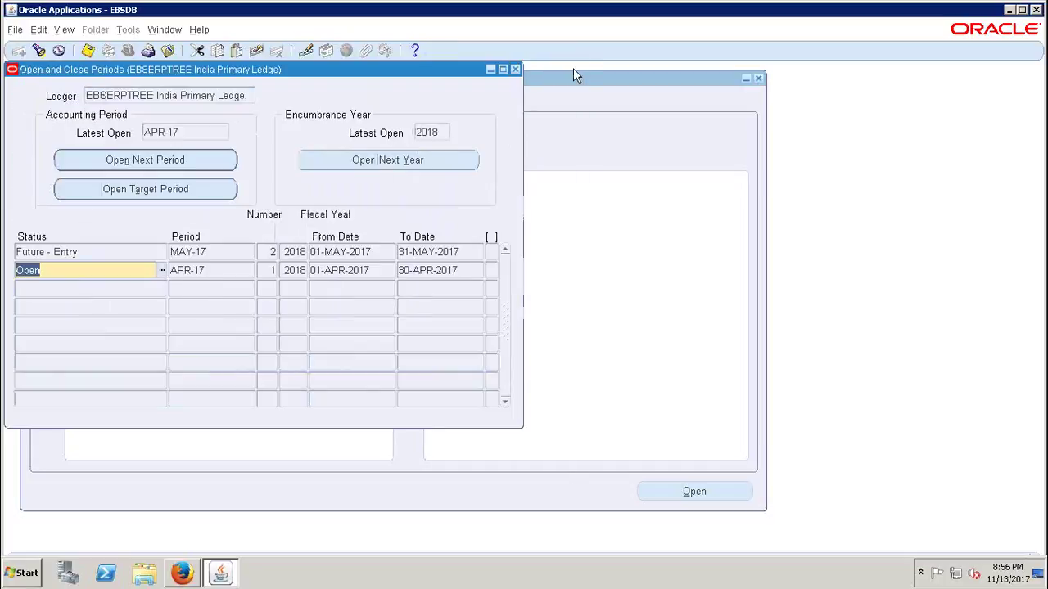
{"action": "left_click", "coordinate": [515, 69]}
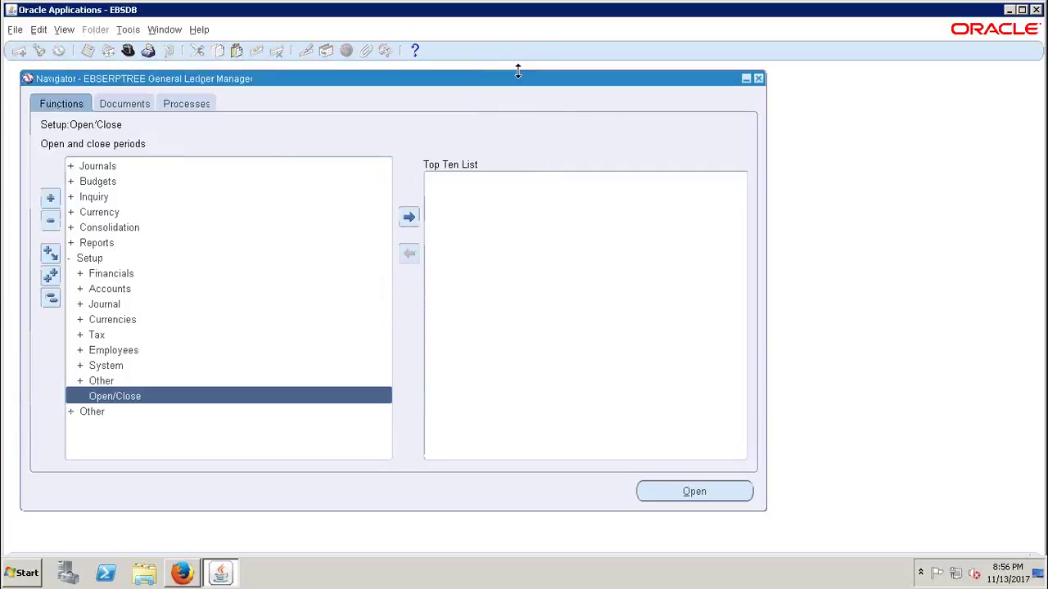
{"action": "left_click", "coordinate": [50, 298]}
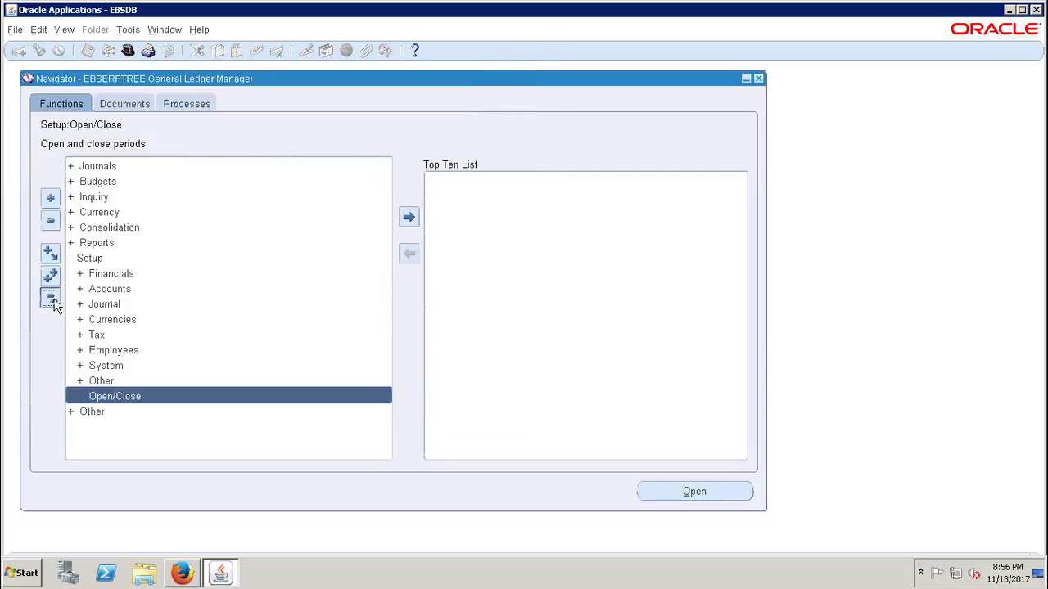
- Reopen Setup > Open/Close, confirm APR-17 through NOV-17 are Open, then close and collapse
{"action": "double_click", "coordinate": [102, 262]}
{"action": "double_click", "coordinate": [128, 400]}
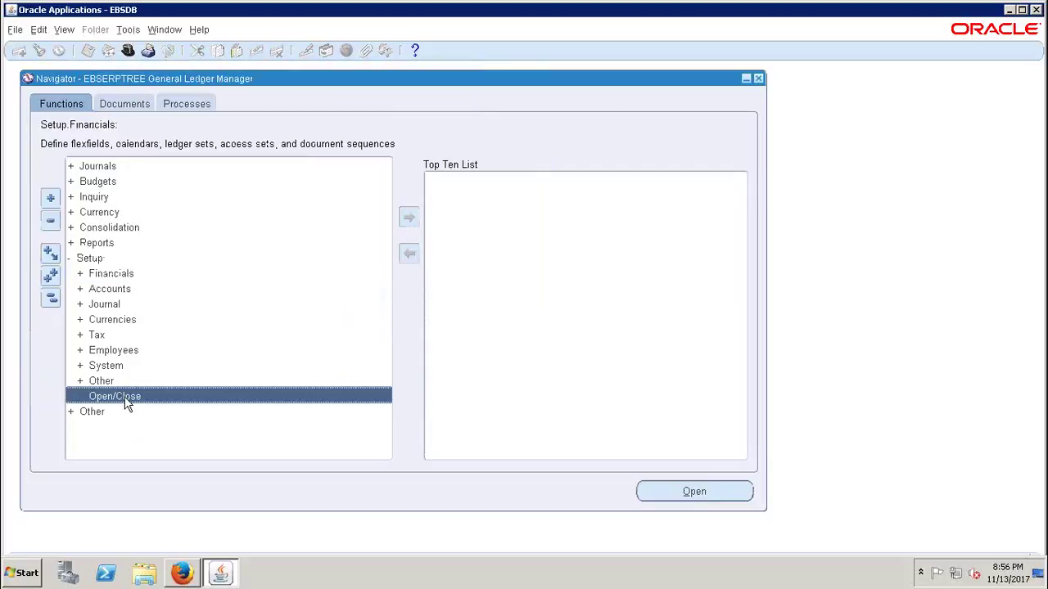
{"action": "left_click", "coordinate": [426, 323]}
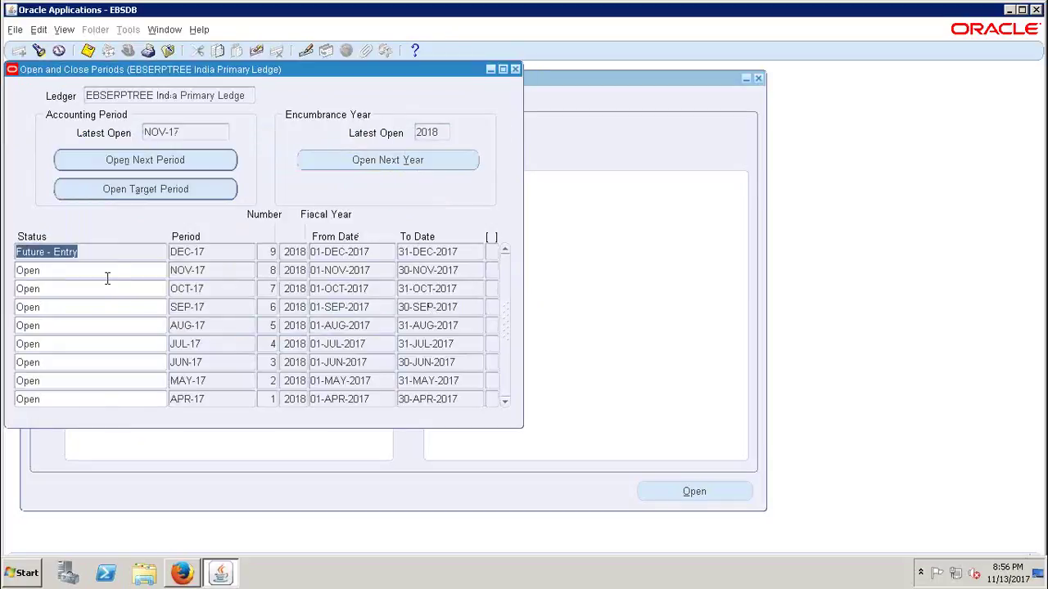
{"action": "left_click", "coordinate": [105, 272]}
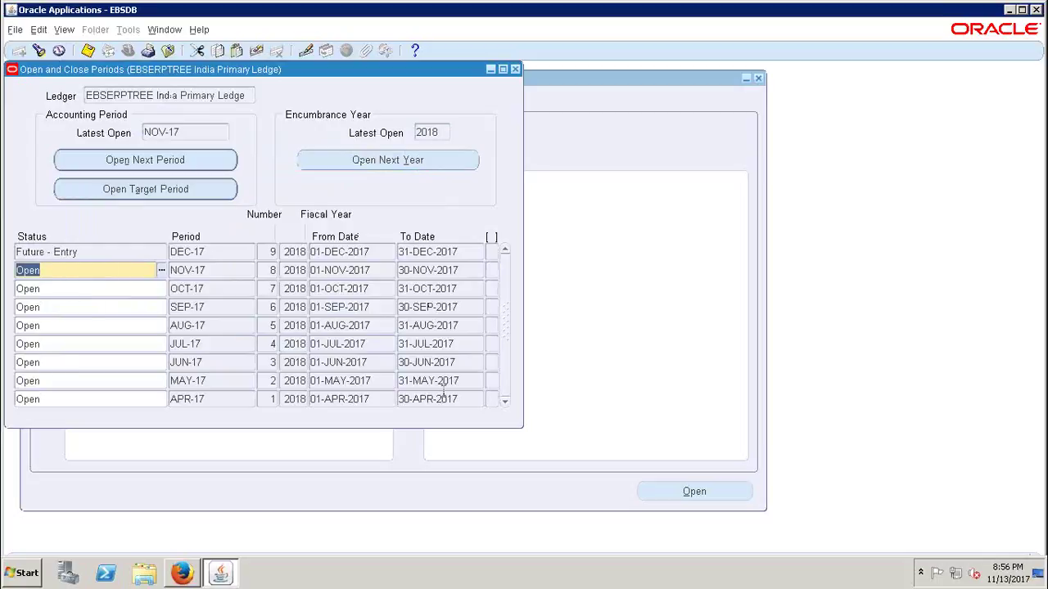
{"action": "left_click", "coordinate": [123, 399]}
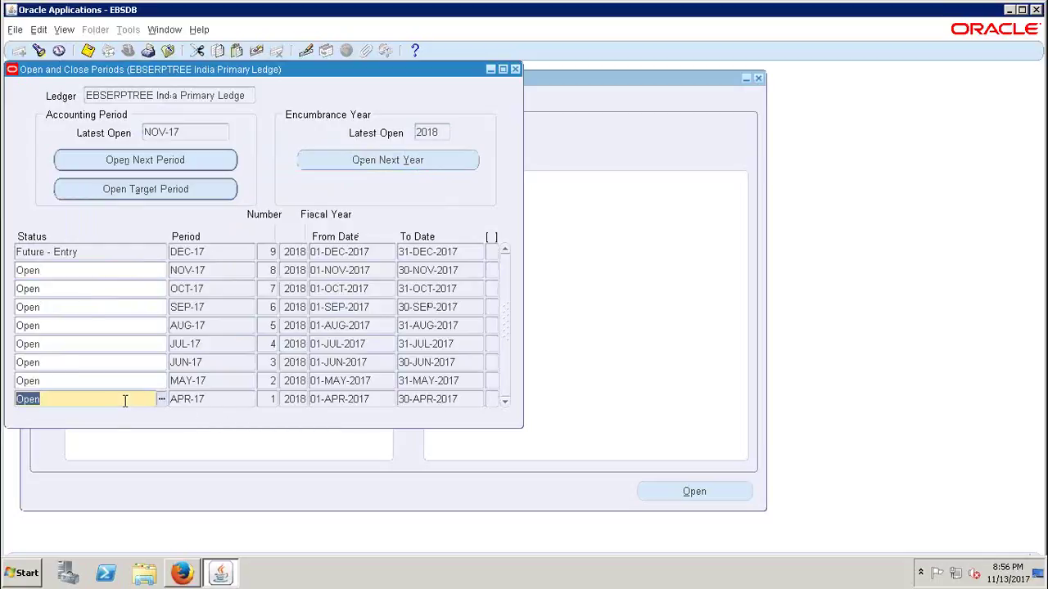
{"action": "left_click", "coordinate": [113, 271]}
{"action": "left_click", "coordinate": [210, 271]}
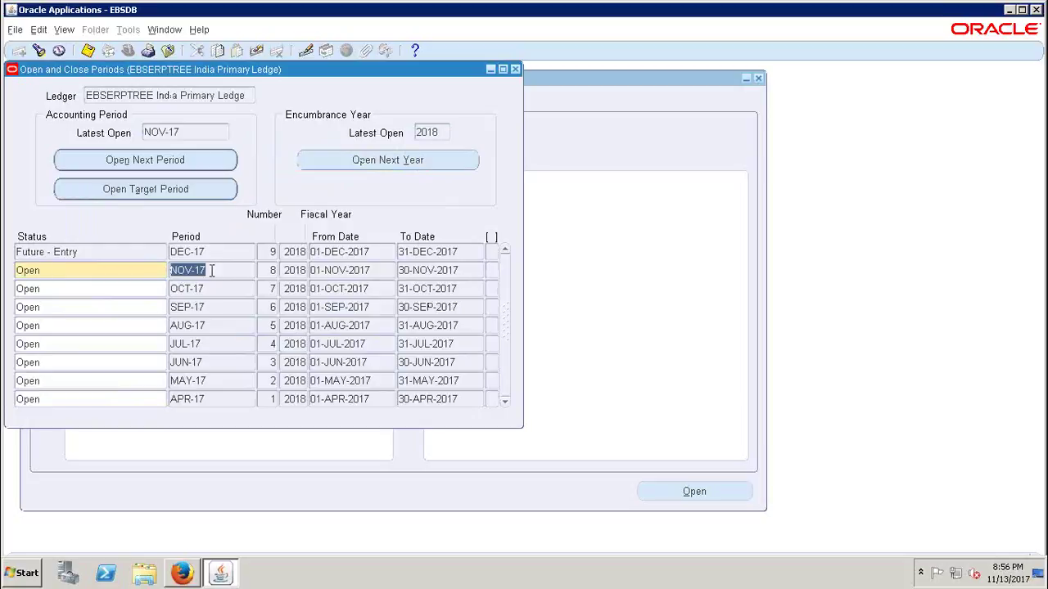
{"action": "left_click", "coordinate": [90, 271]}
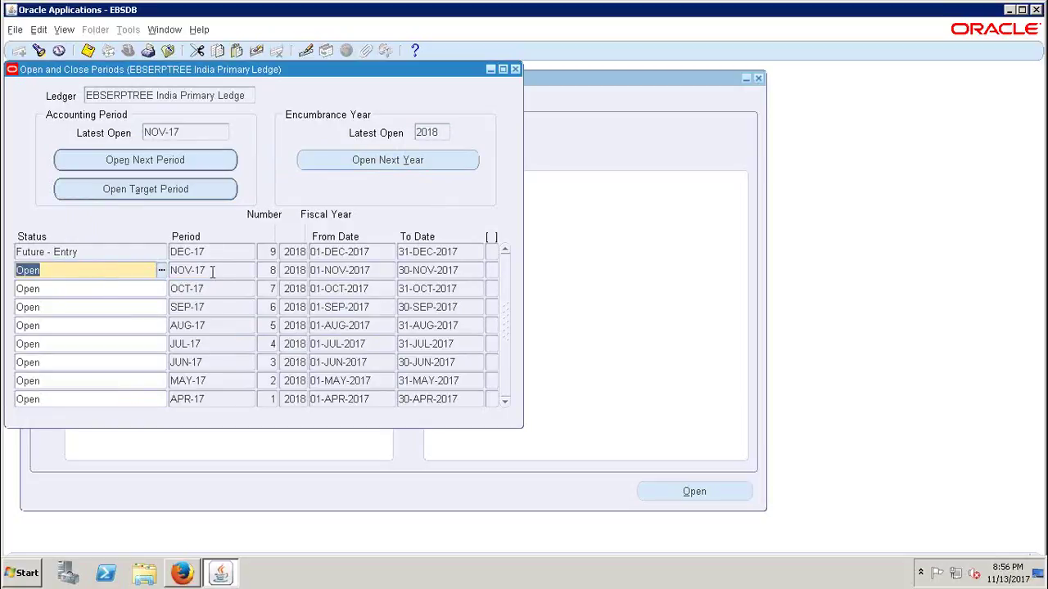
{"action": "left_click", "coordinate": [220, 271]}
{"action": "left_click", "coordinate": [222, 272]}
{"action": "double_click", "coordinate": [222, 272]}
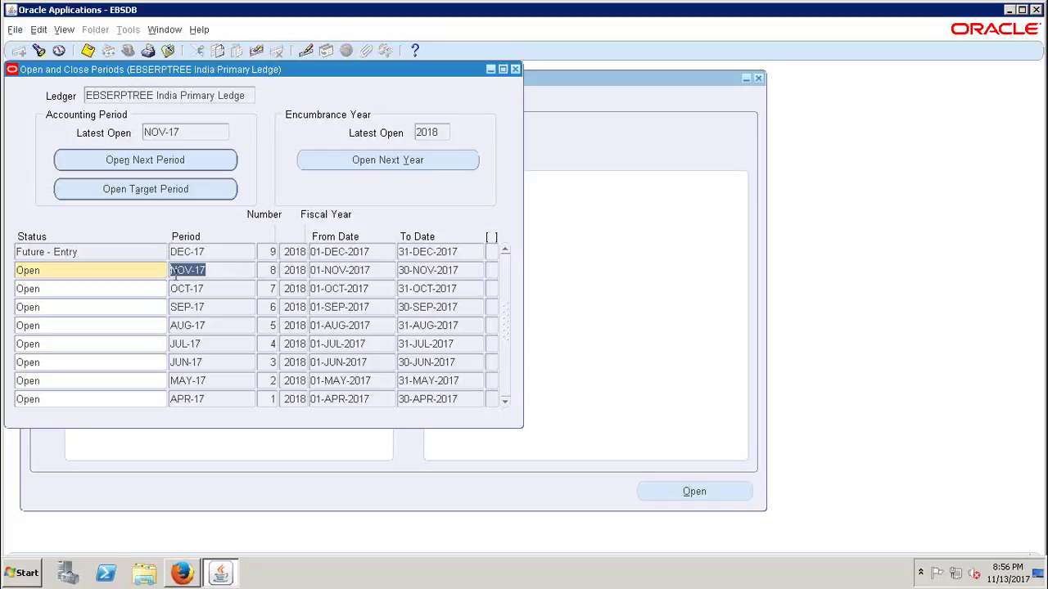
{"action": "left_click", "coordinate": [79, 275]}
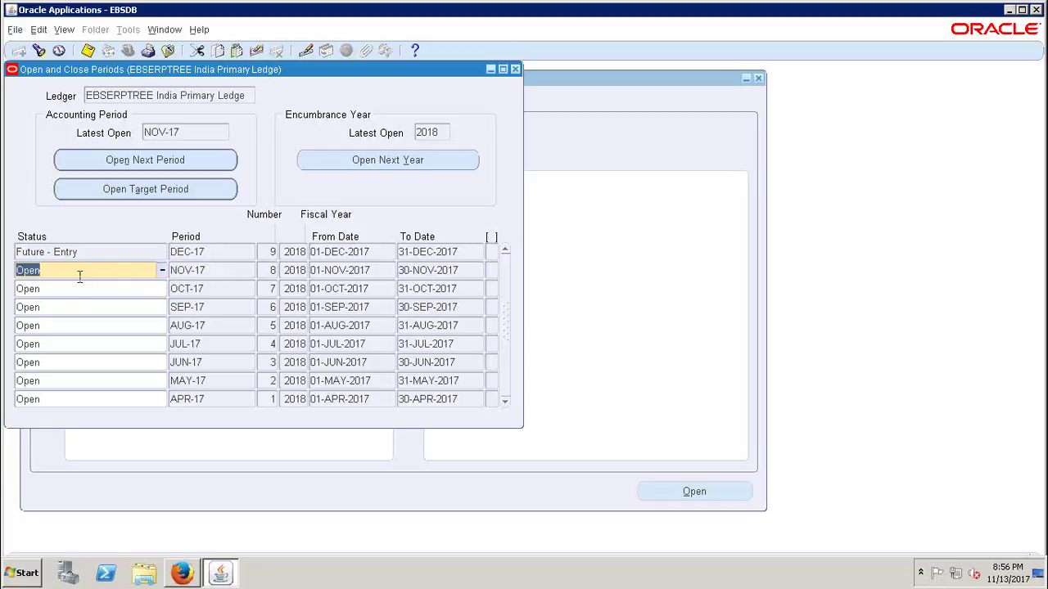
{"action": "left_click", "coordinate": [235, 273]}
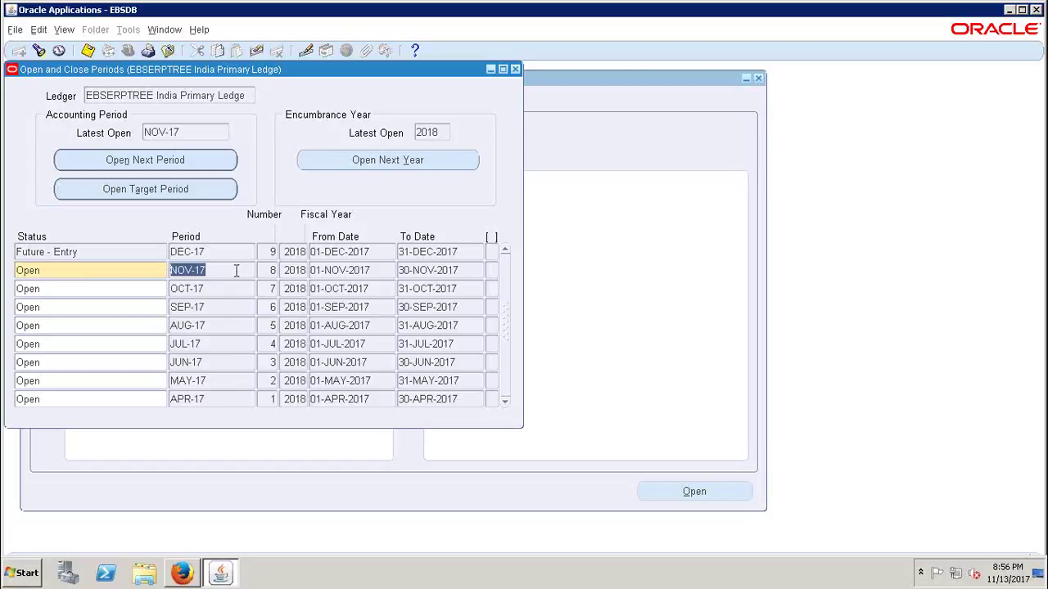
{"action": "left_click", "coordinate": [515, 70]}
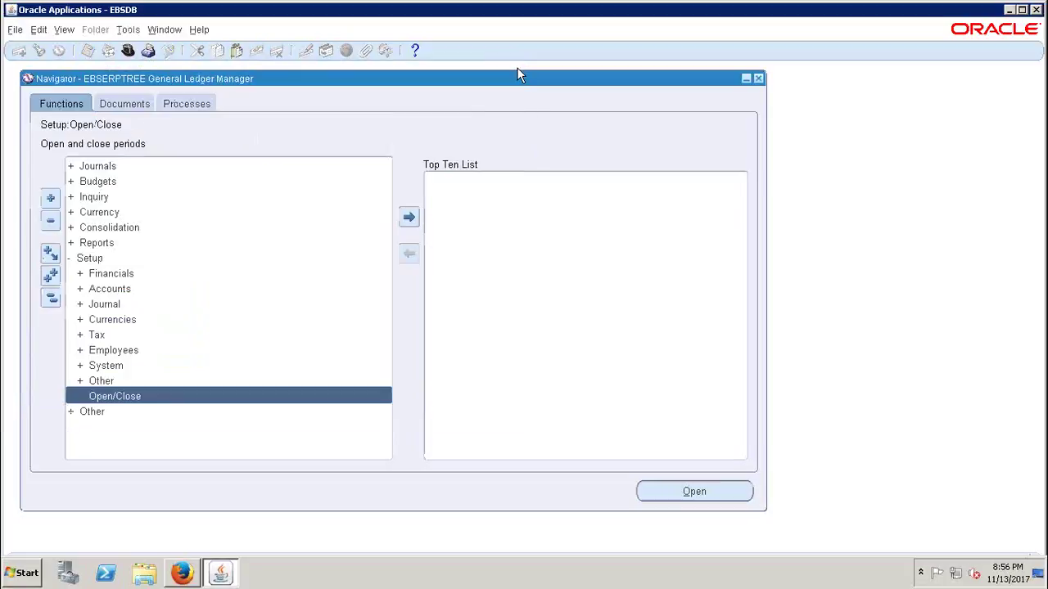
{"action": "left_click", "coordinate": [50, 298]}
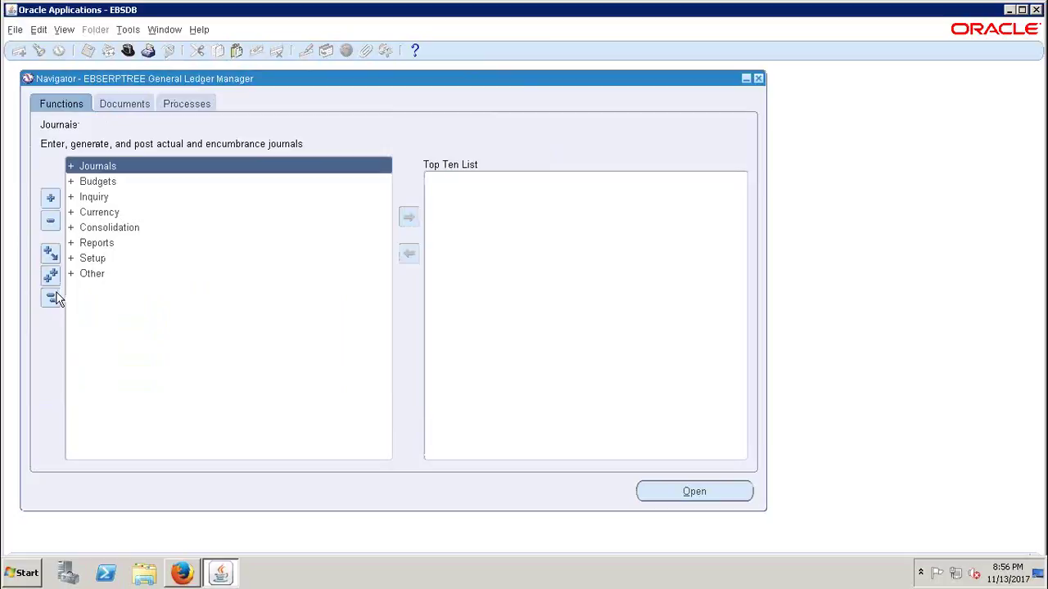